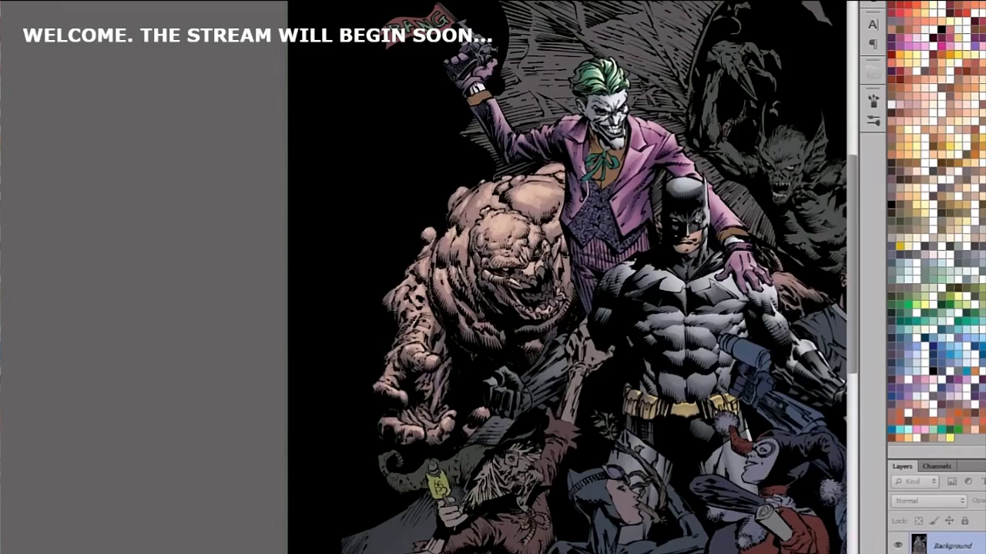
left_click_drag(698, 216, 520, 235)
left_click_drag(779, 373, 801, 443)
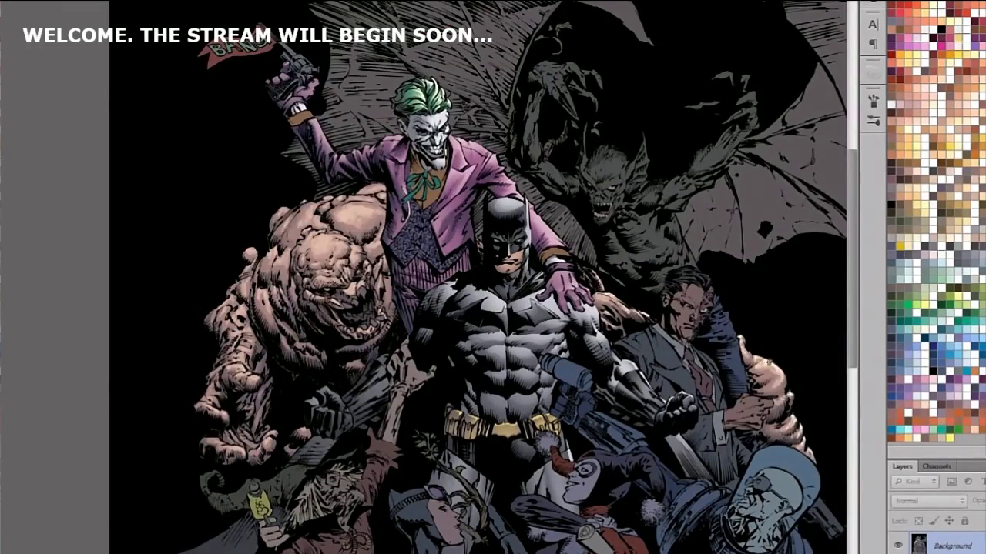
left_click_drag(598, 296, 620, 305)
left_click_drag(608, 299, 663, 319)
scroll(374, 267, "up", 3)
mouse_move(335, 242)
left_mouse_down()
mouse_move(375, 232)
mouse_move(431, 241)
left_mouse_up()
left_click_drag(506, 315, 521, 342)
left_click_drag(464, 139, 561, 174)
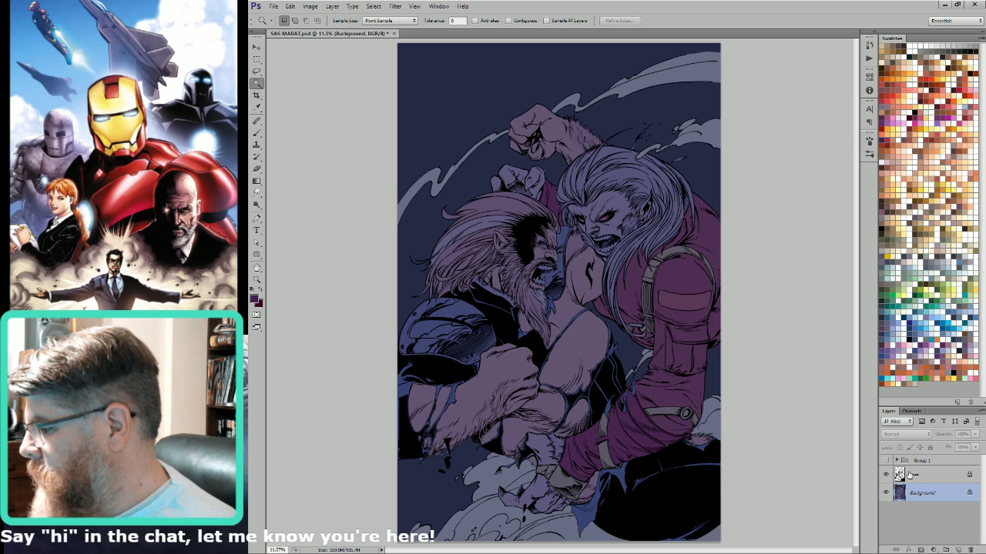
Choose a pale lavender foreground colour and select the white-haired fighter's face and hand skin with the Magic Wand.
left_click(903, 352)
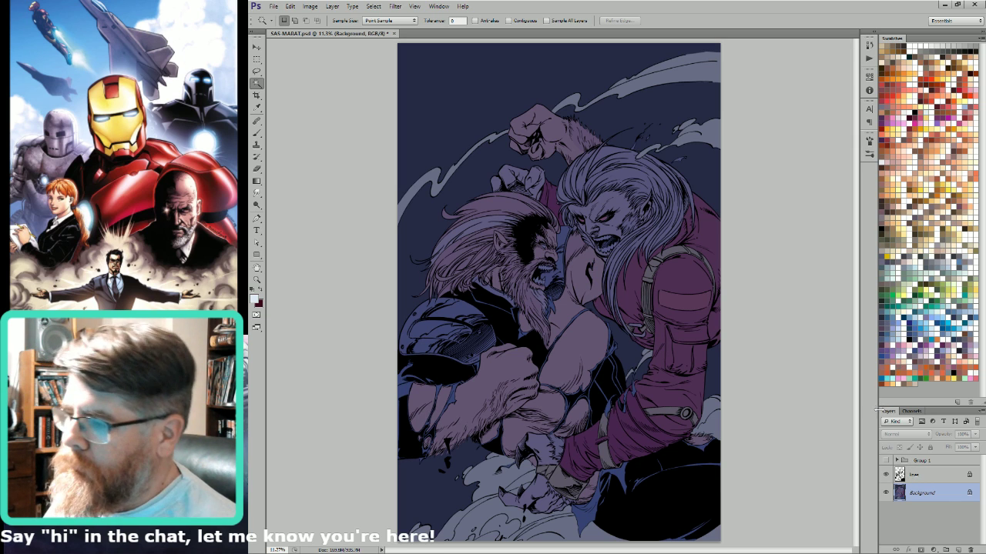
left_click_drag(621, 146, 661, 172)
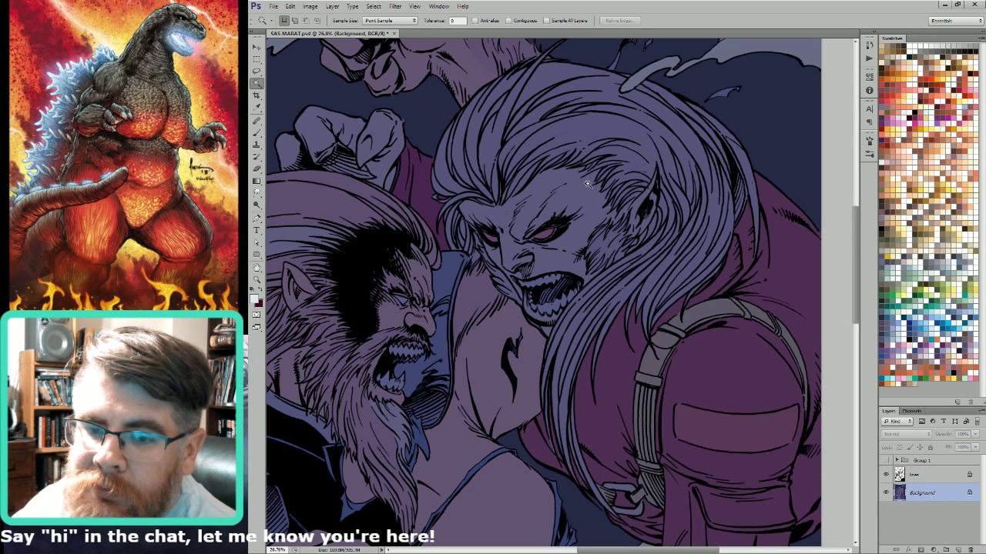
left_click(653, 129)
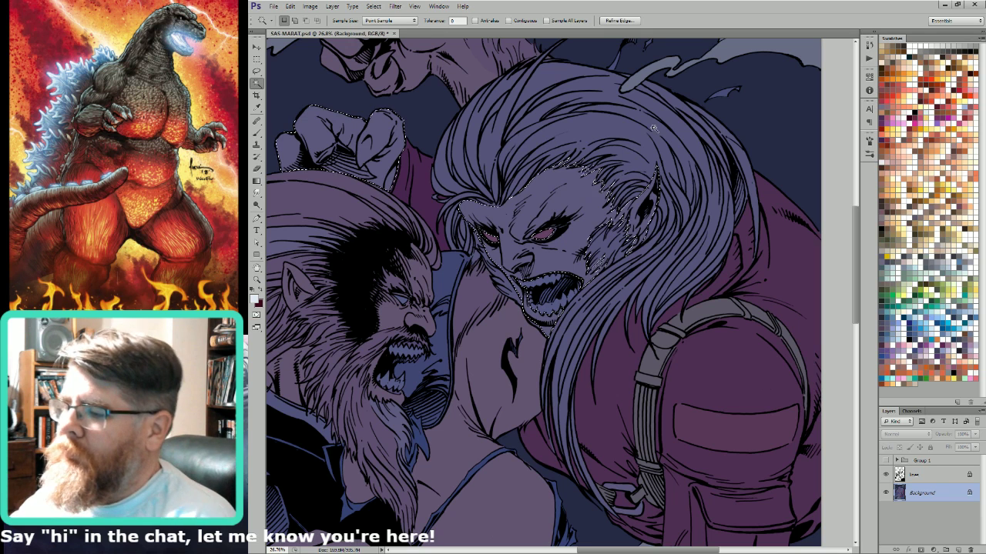
Hide the selection edges and brush pale highlights over the white-haired fighter's forehead and cheek, using progressively smaller brush sizes.
key("b")
key("ctrl+h")
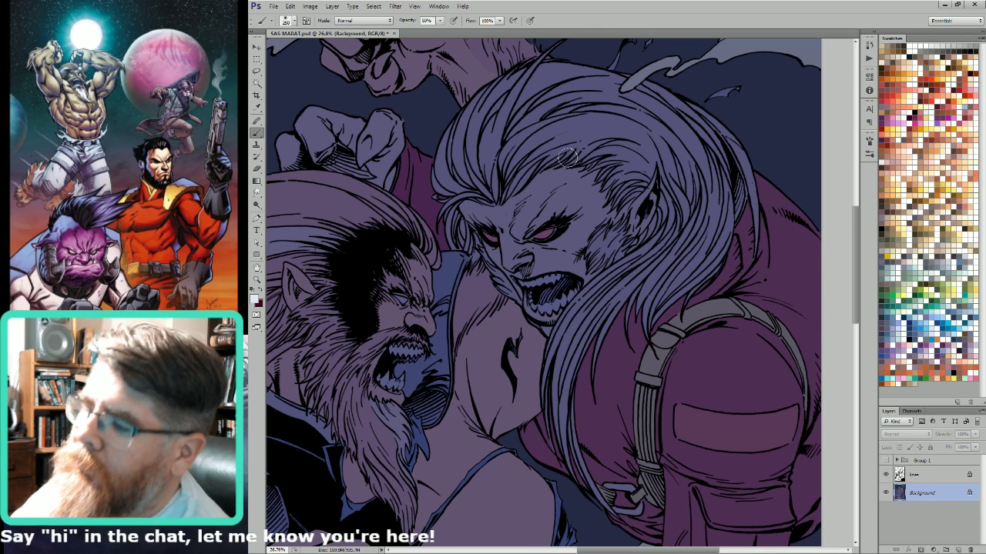
mouse_move(571, 179)
left_mouse_down()
mouse_move(568, 199)
mouse_move(580, 206)
mouse_move(587, 188)
mouse_move(596, 217)
mouse_move(586, 237)
mouse_move(602, 218)
mouse_move(599, 192)
mouse_move(609, 197)
mouse_move(571, 170)
mouse_move(559, 199)
mouse_move(595, 219)
left_mouse_up()
key("bracketleft")
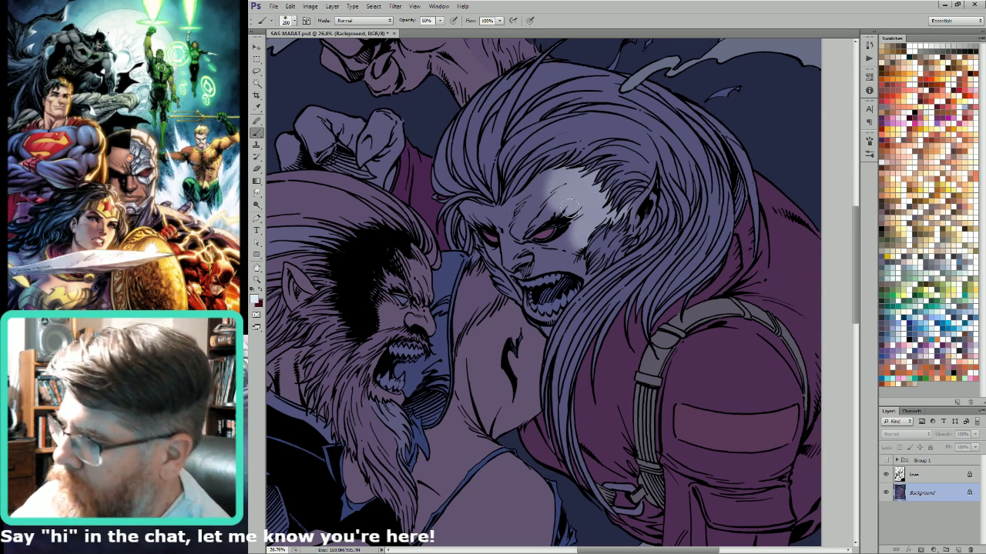
key("bracketleft")
key("bracketleft")
key("bracketleft")
key("bracketleft")
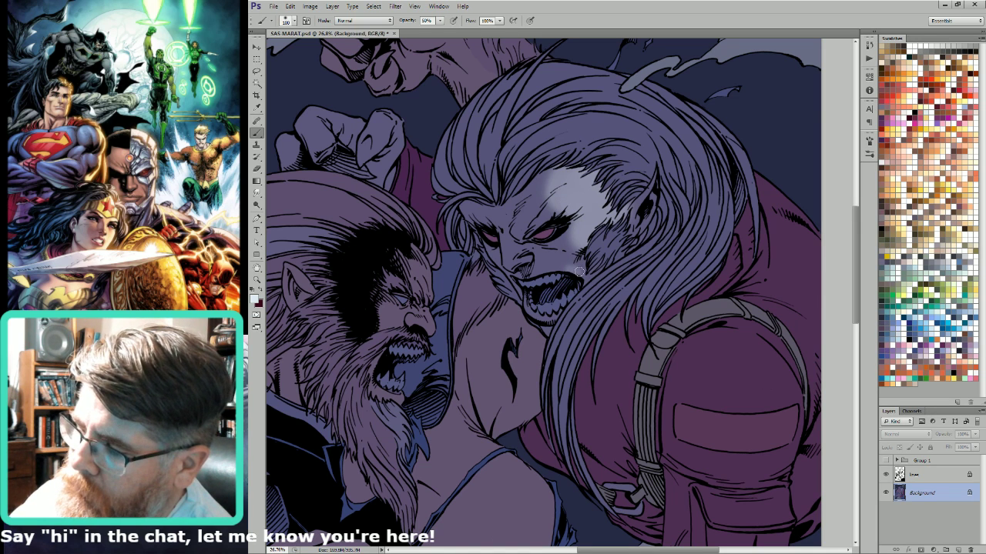
key("bracketleft")
key("bracketleft")
key("bracketleft")
key("bracketleft")
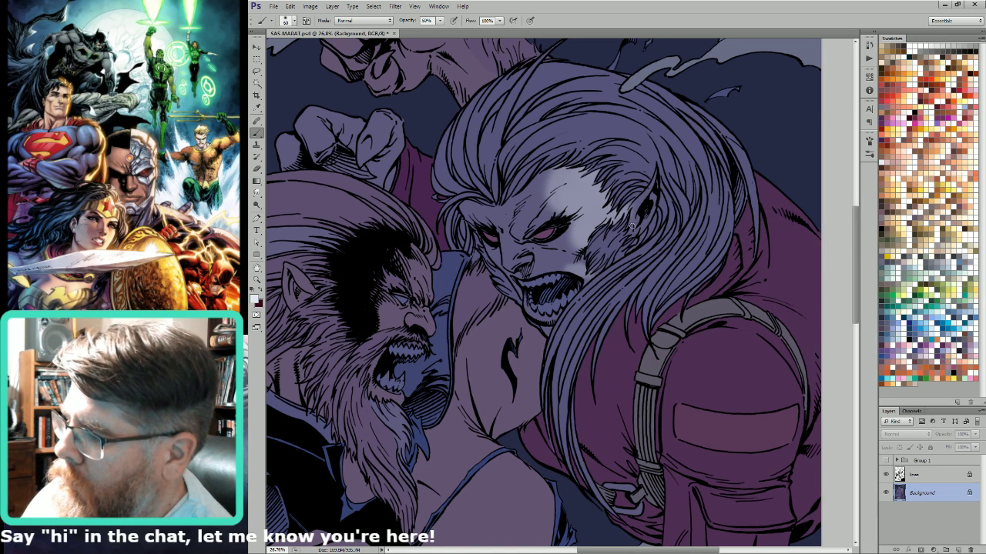
Build up the pale highlight on the forehead above the white-haired fighter's eye with a 175 px brush.
left_click_drag(624, 274, 751, 348)
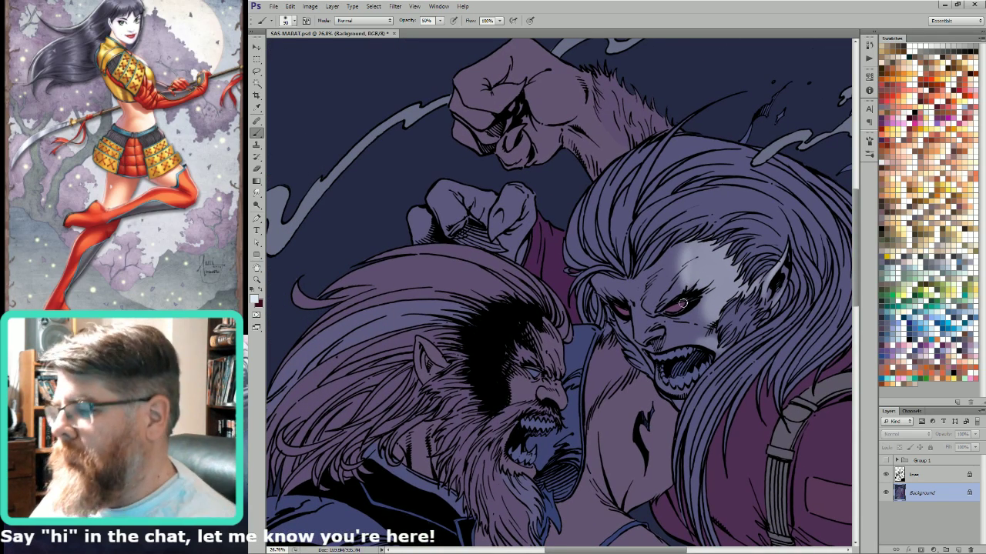
key("bracketright")
key("bracketright")
key("bracketright")
key("bracketright")
mouse_move(695, 276)
left_mouse_down()
mouse_move(693, 253)
mouse_move(707, 276)
left_mouse_up()
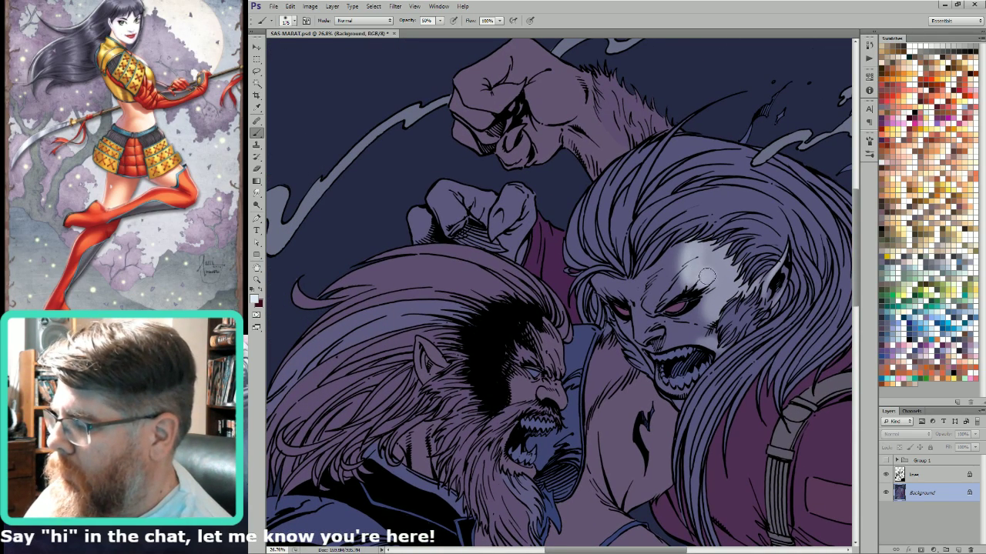
Brush pale highlights onto the knuckles and fingers of the white-haired fighter's raised hand with a smaller brush.
key("ctrl+0")
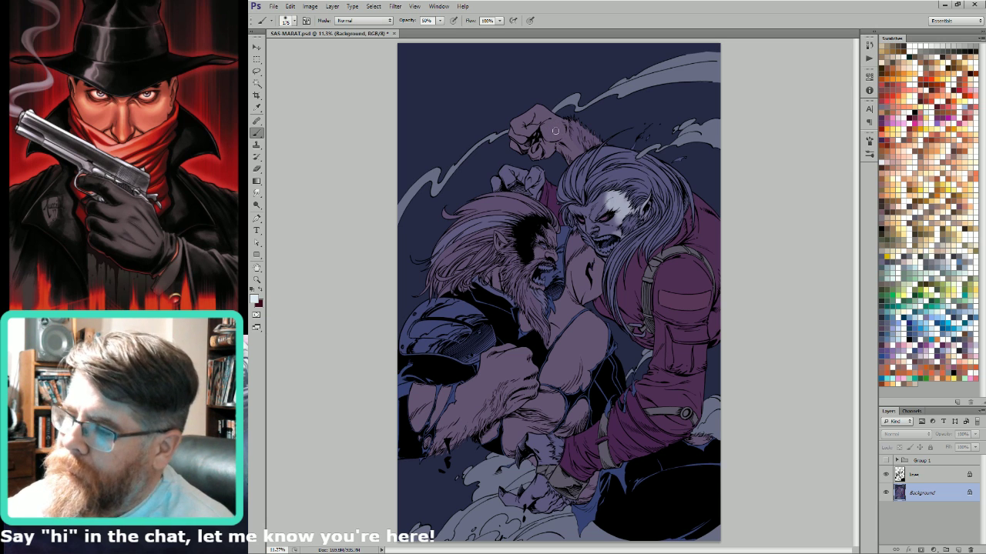
key("bracketleft")
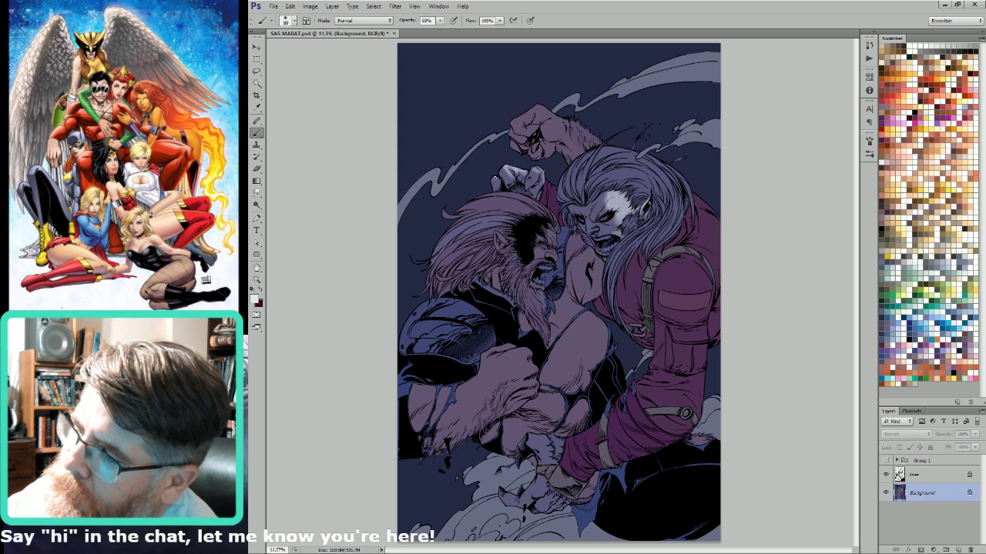
key("bracketleft")
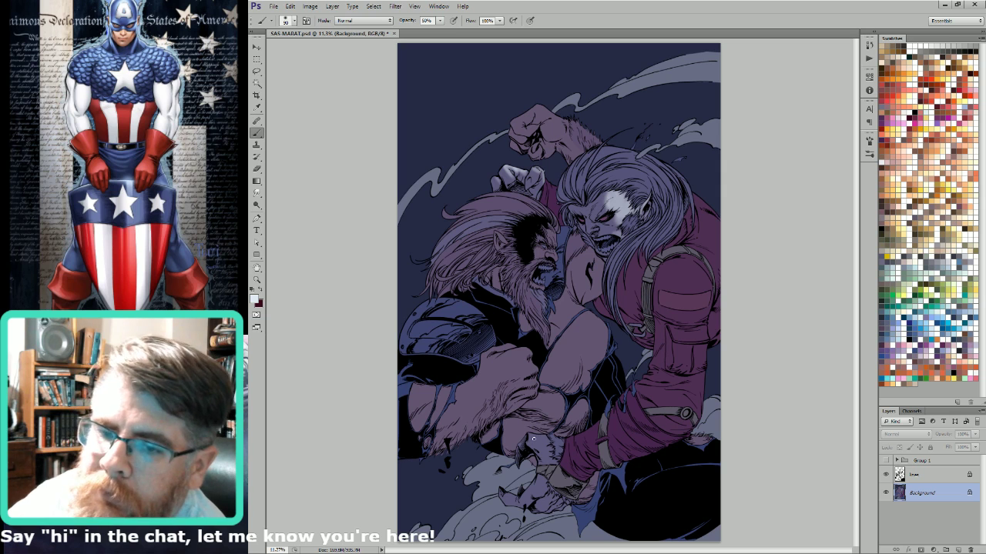
Brush pale highlights onto the back of the white-haired fighter's lower hand near the sleeve cuff, adjusting the brush size.
key("bracketleft")
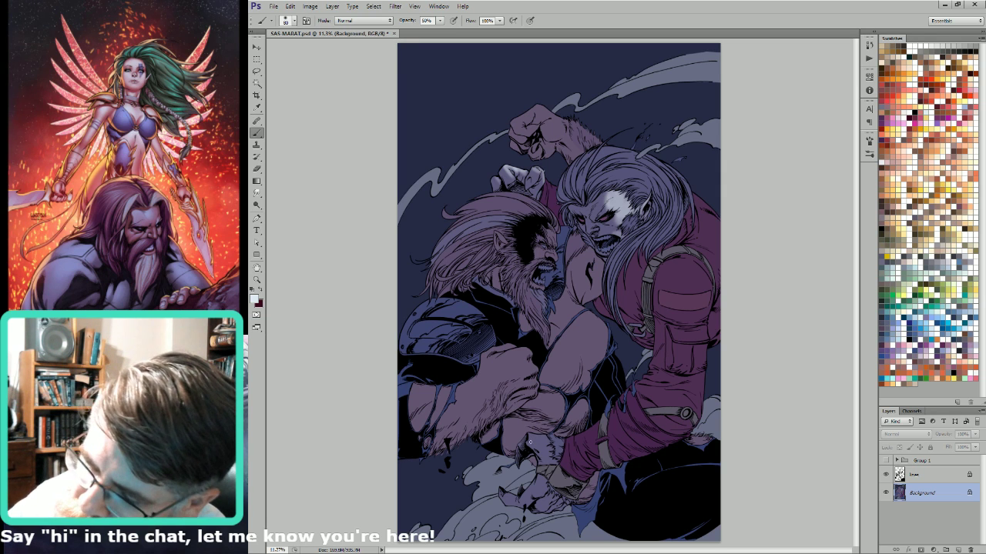
left_click_drag(530, 442, 539, 435)
key("bracketright")
key("bracketright")
key("bracketright")
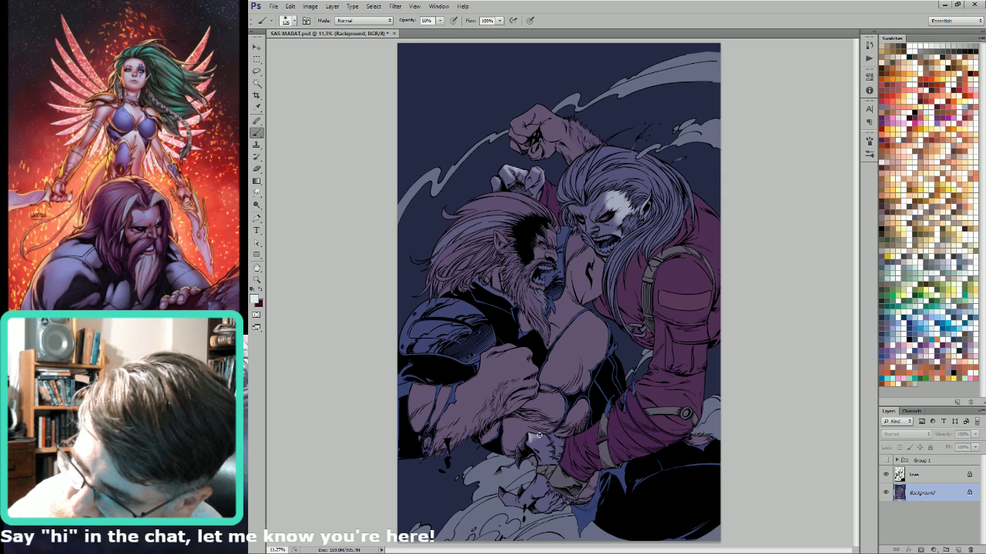
key("bracketleft")
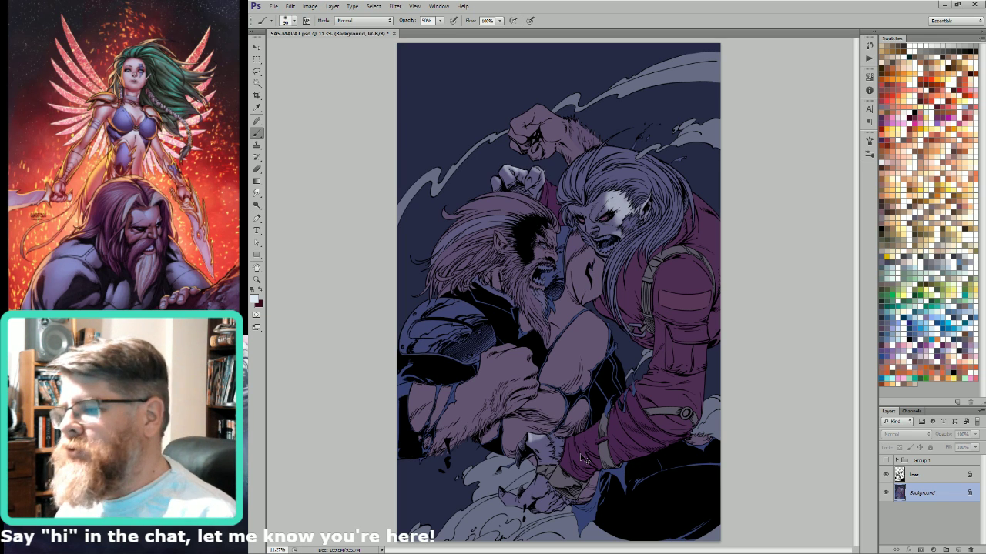
Brush a broad pale highlight across the crown of the white-haired fighter's hair with a 500 px brush.
key("ctrl+h")
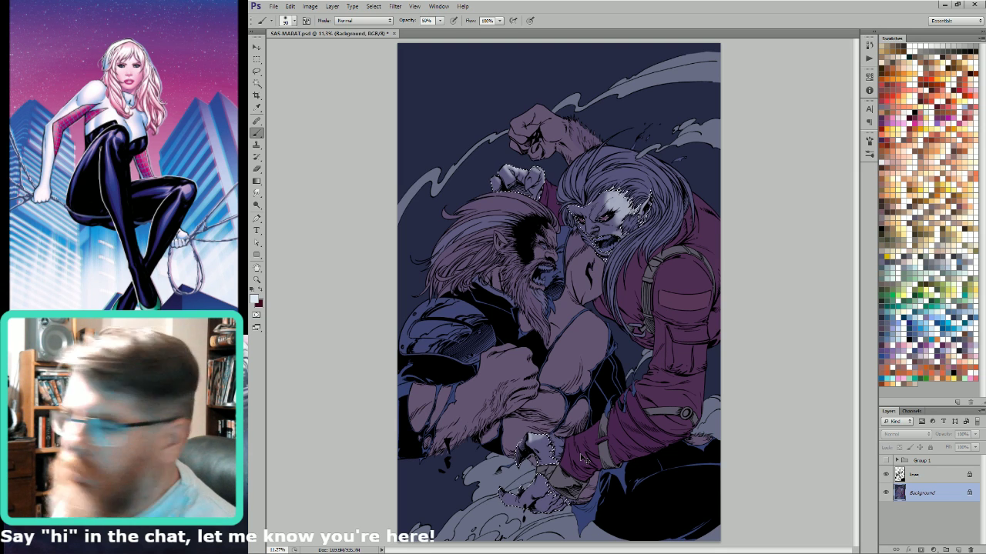
key("ctrl+h")
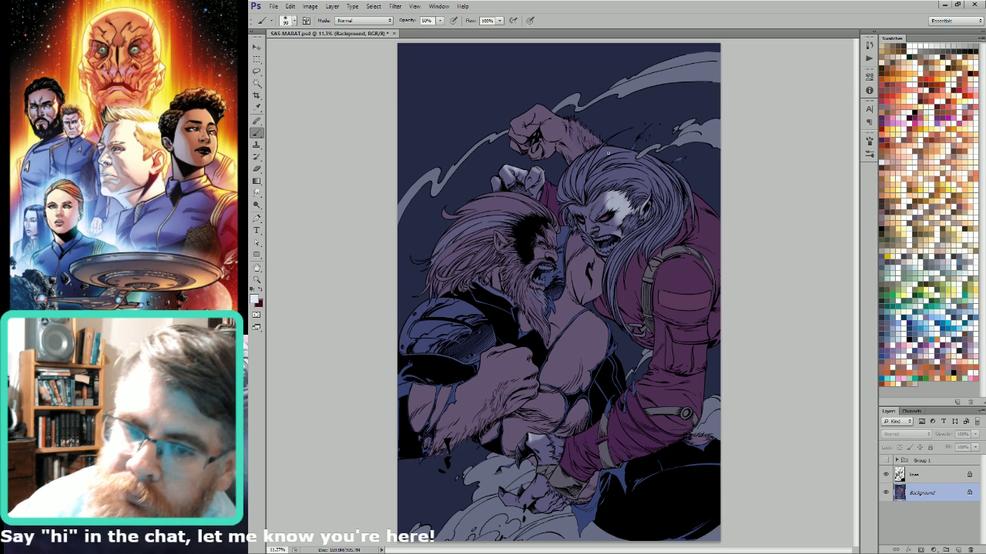
key("]")
key("]")
key("]")
key("]")
key("]")
key("]")
key("]")
key("]")
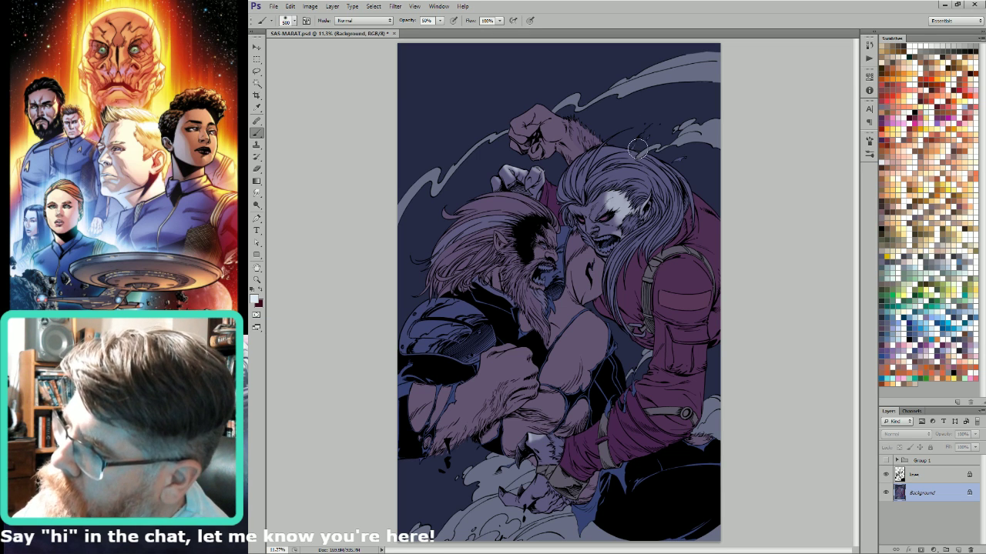
mouse_move(642, 168)
left_mouse_down()
mouse_move(598, 186)
mouse_move(616, 145)
mouse_move(659, 181)
left_mouse_up()
Brighten individual strands along the front and hanging lengths of the hair, using smaller brush sizes.
key("bracketleft")
key("bracketleft")
key("bracketleft")
key("bracketleft")
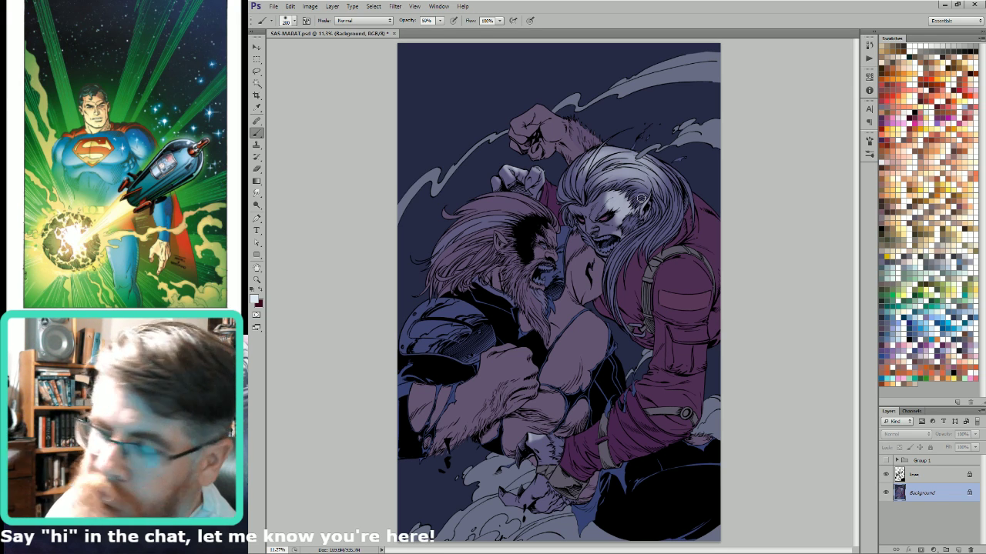
key("[")
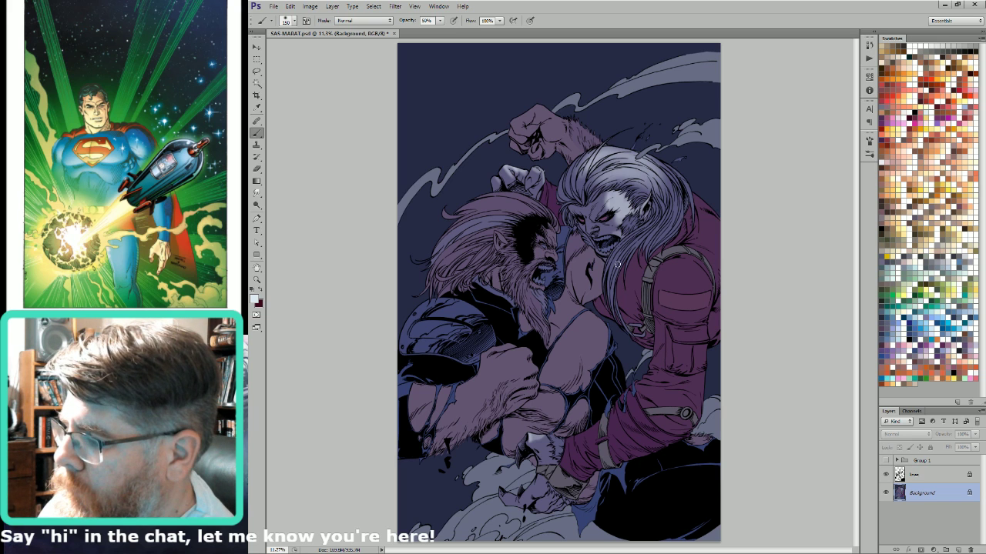
key("bracketleft")
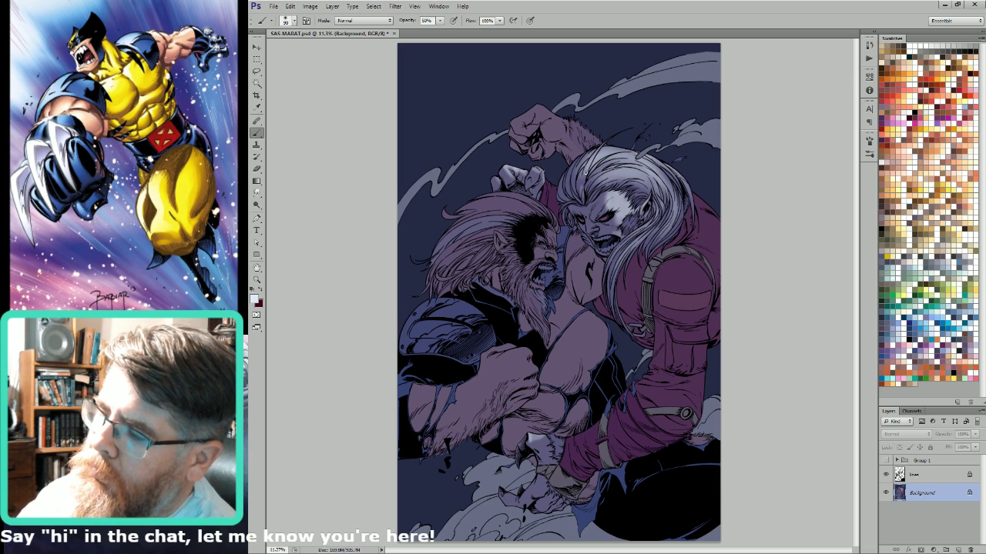
key("bracketright")
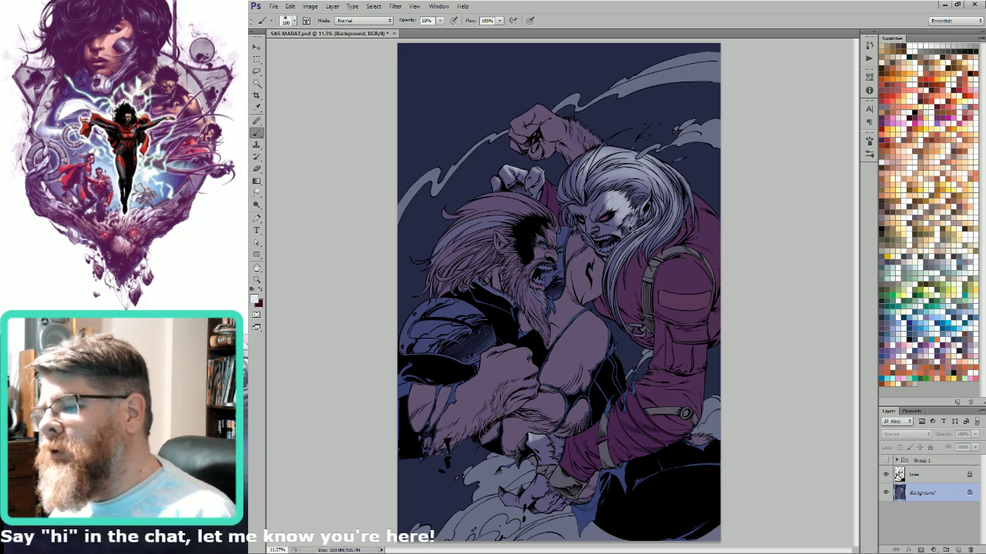
Check the selection outline and touch up the pale highlights on the white-haired fighter's lower hand.
key("ctrl+h")
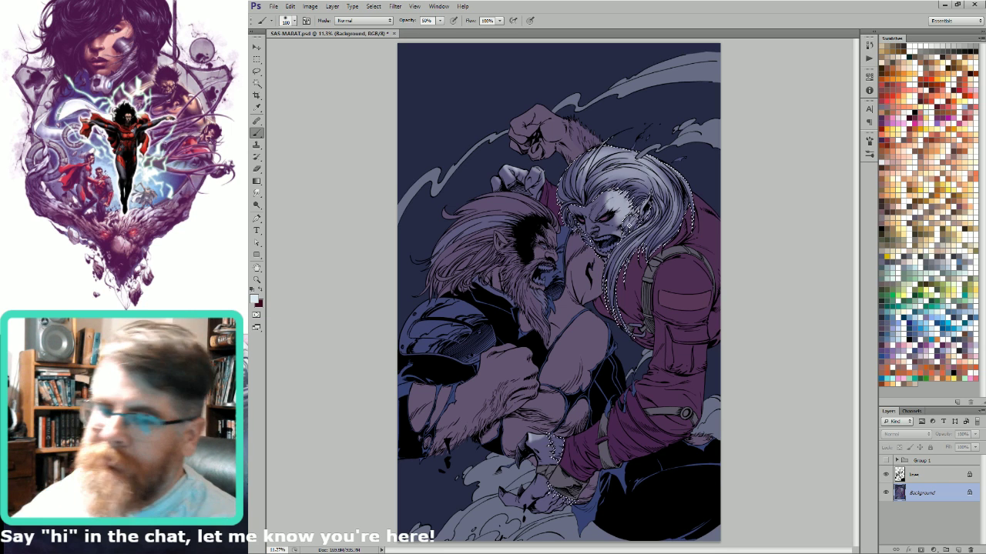
key("ctrl+d")
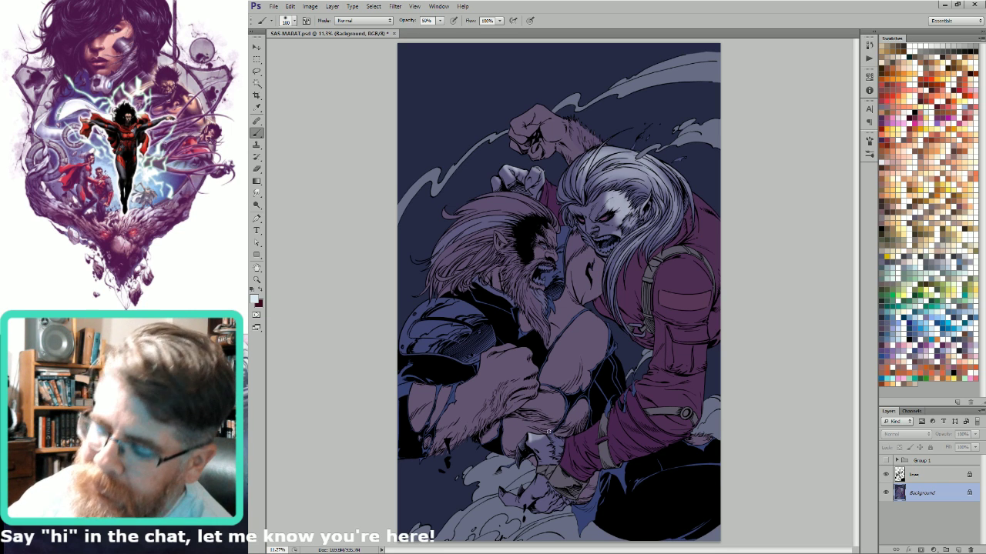
key("bracketright")
key("bracketright")
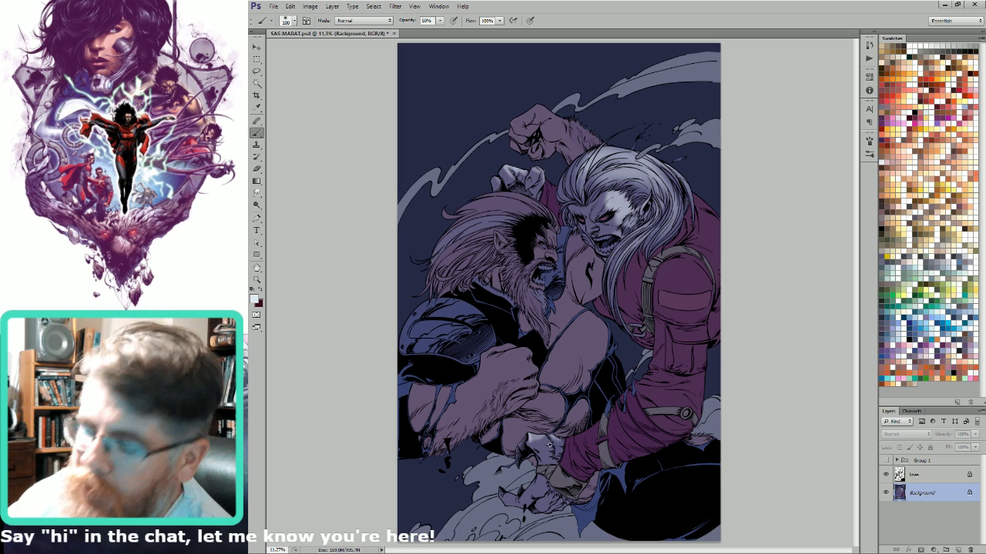
key("bracketleft")
key("bracketleft")
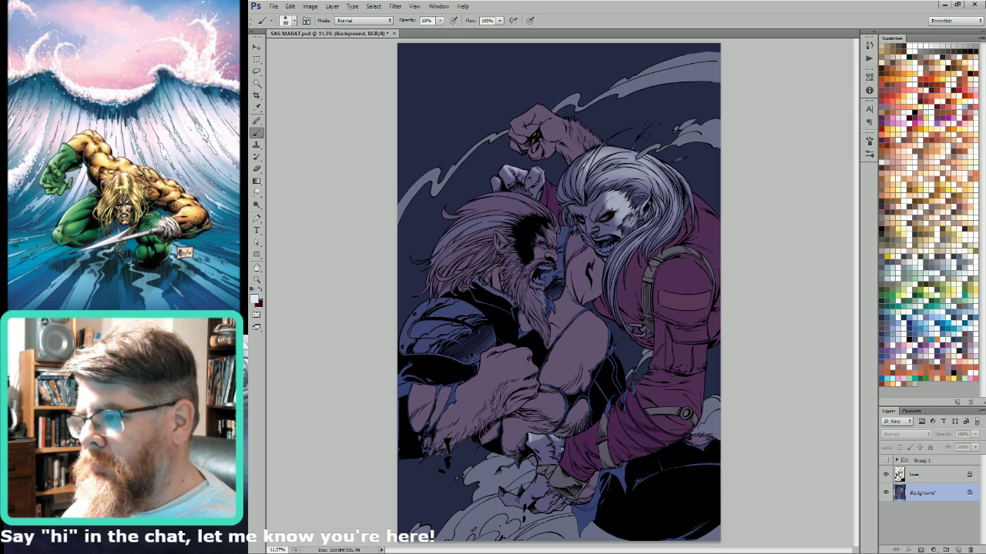
key("ctrl+h")
key("ctrl+h")
key("ctrl+h")
key("ctrl+h")
key("ctrl+h")
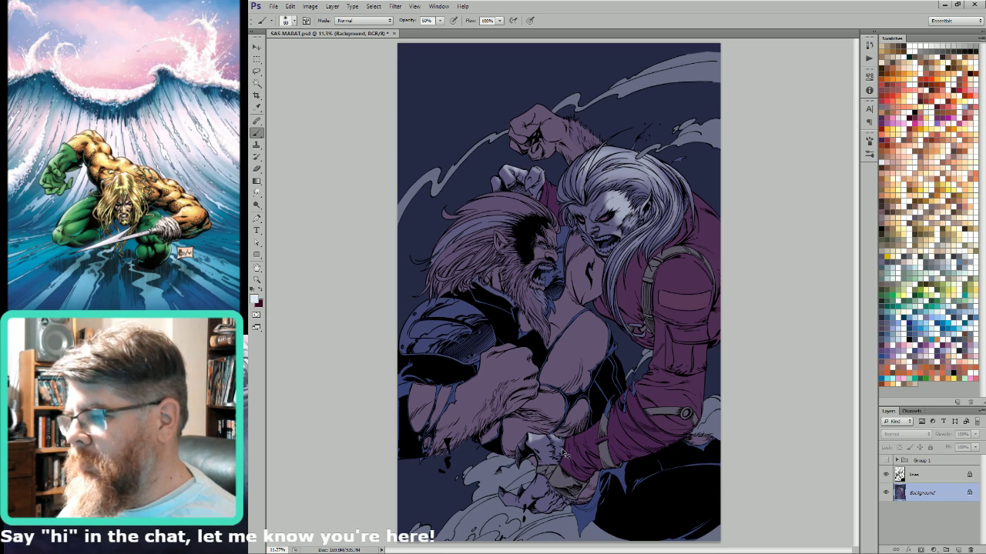
key("ctrl+h")
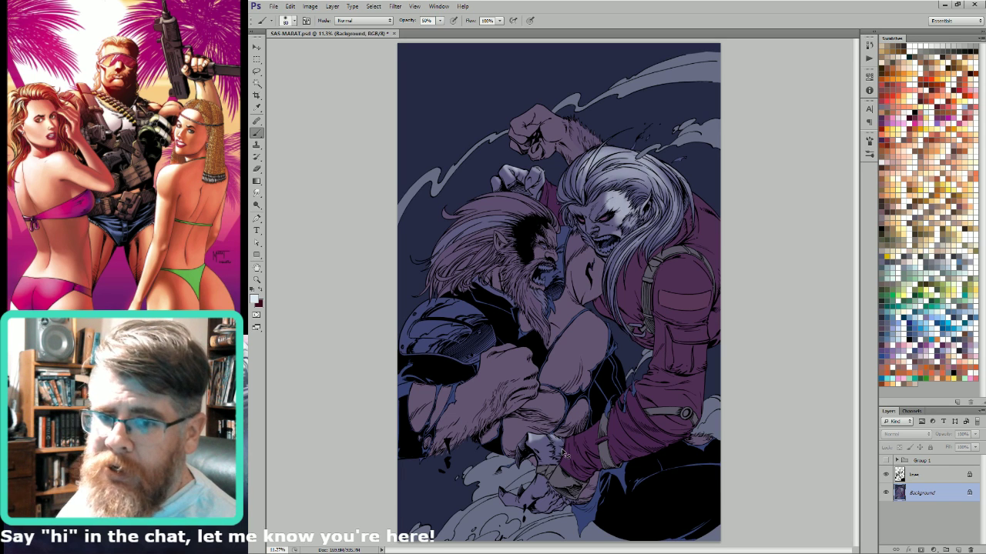
key("ctrl+h")
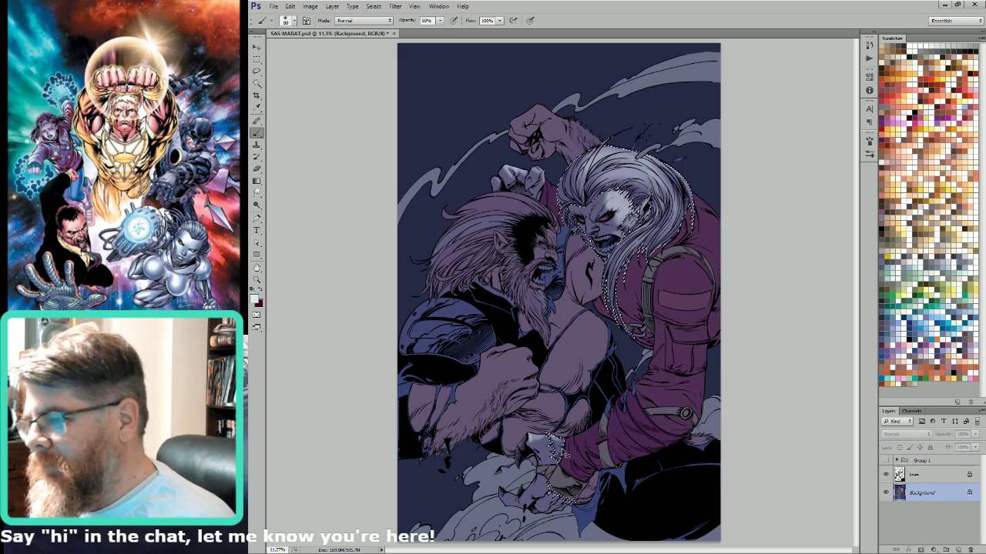
Use the Magic Wand on the Alpha 4 channel to select the white-haired fighter's hair together with his face and hands.
key("ctrl+6")
key("w")
left_click(622, 213)
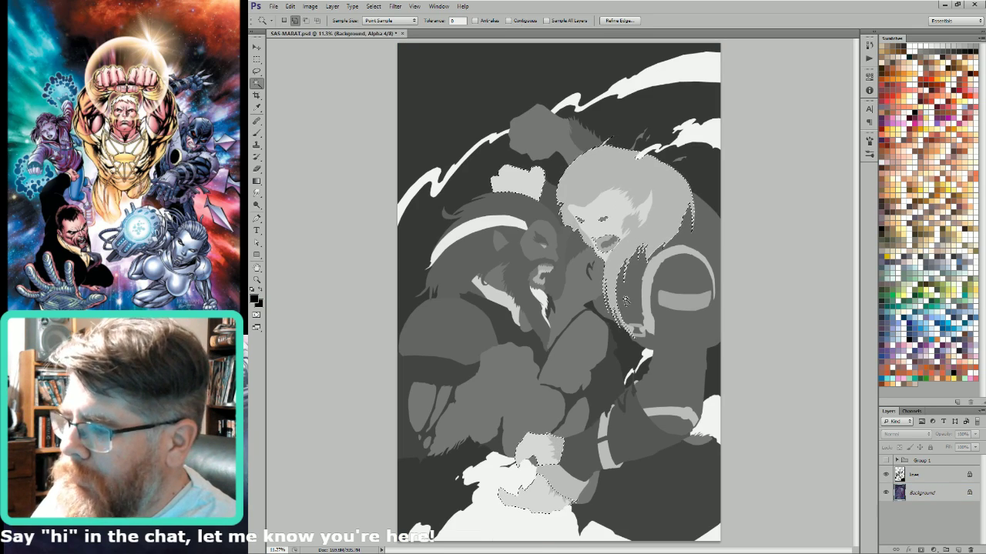
Return to the RGB composite, copy the selected areas to a new layer, and lock its transparent pixels.
key("ctrl+2")
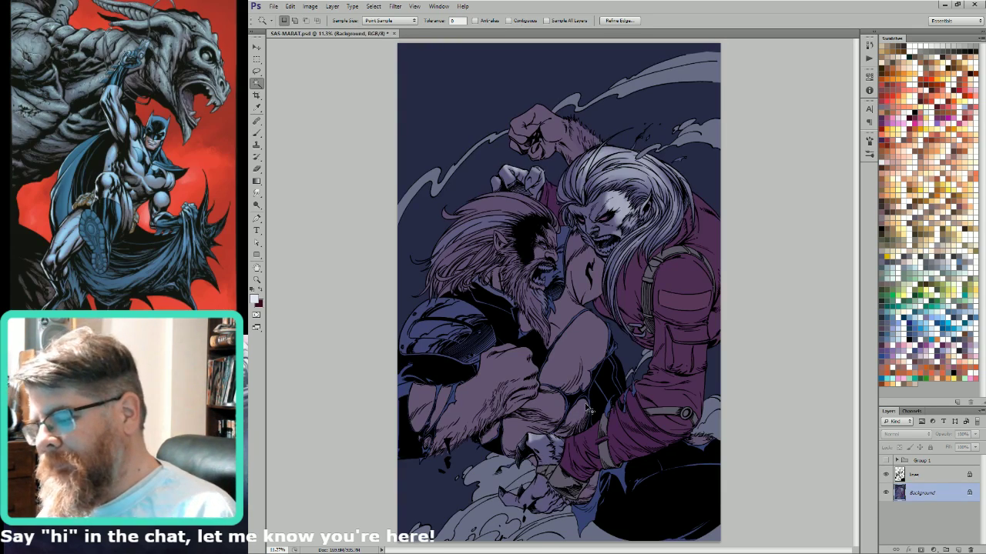
key("ctrl+j")
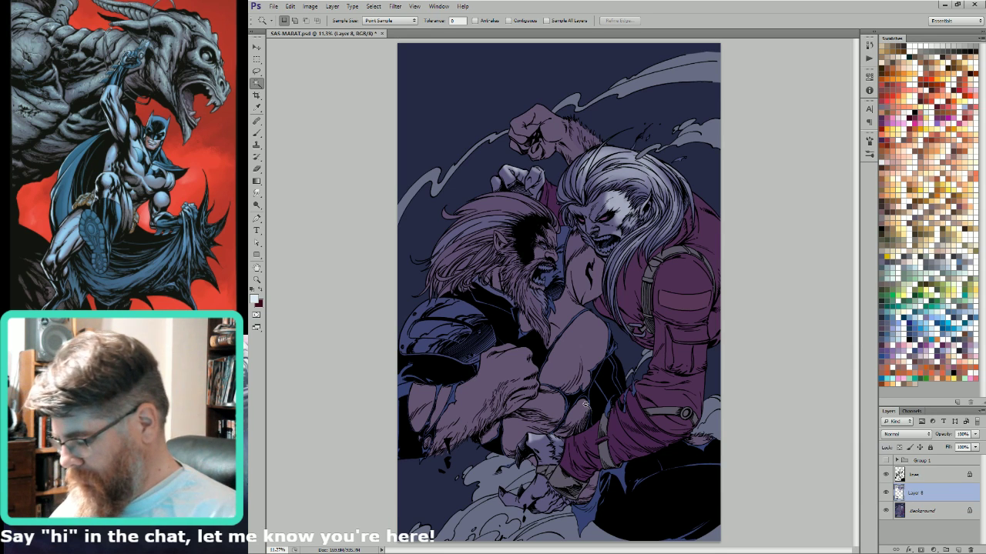
key("slash")
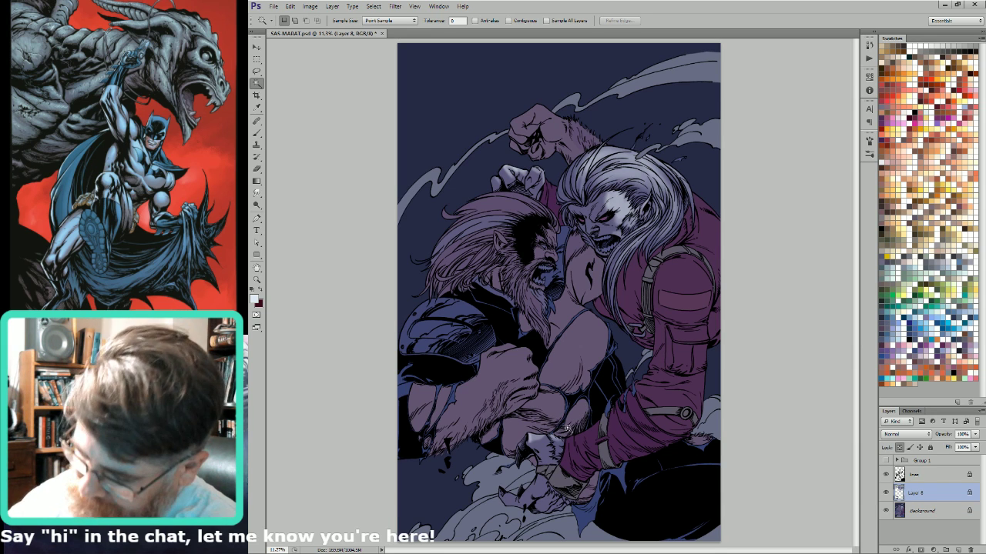
Brush soft pale-blue highlights along the white-haired fighter's brow with a progressively smaller brush.
key("b")
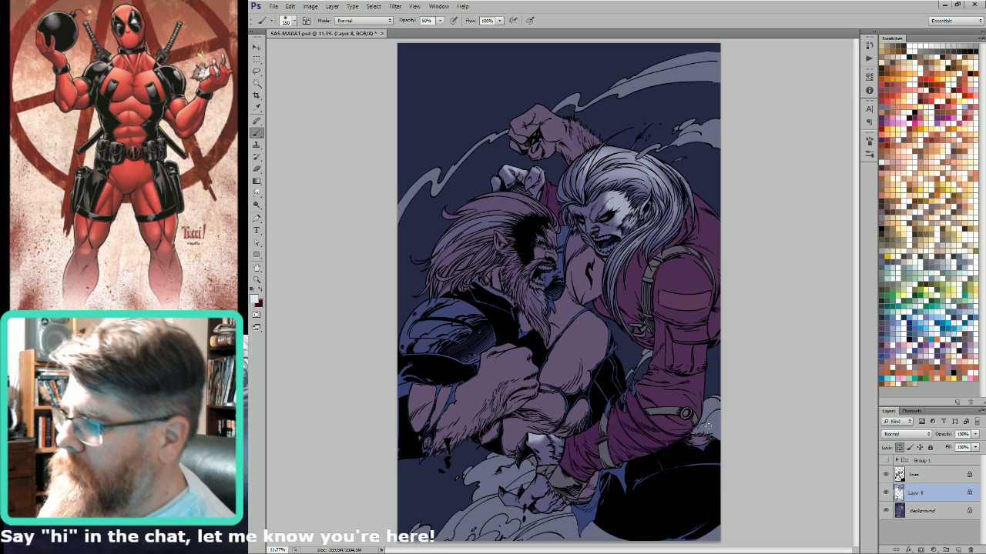
key("x")
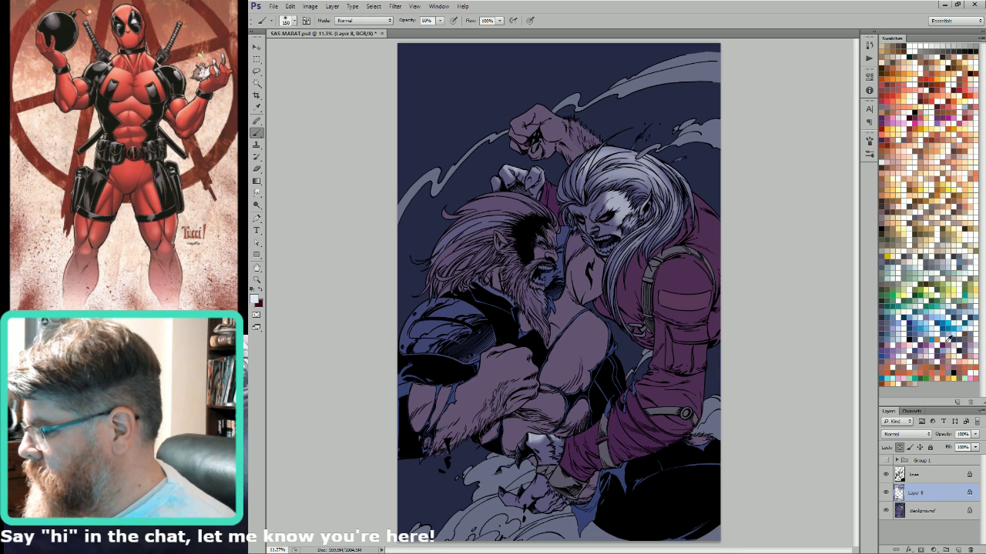
scroll(592, 215, "up", 4)
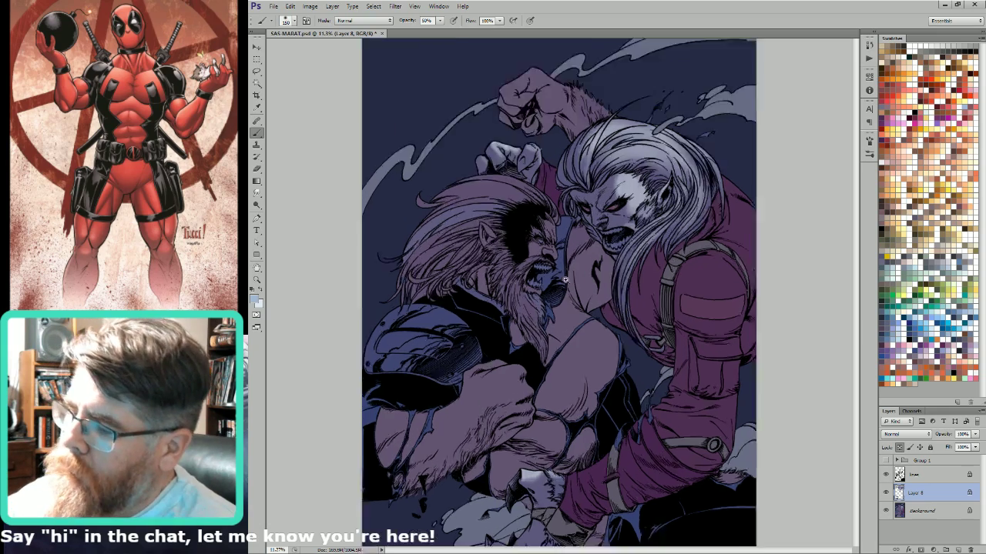
key("bracketleft")
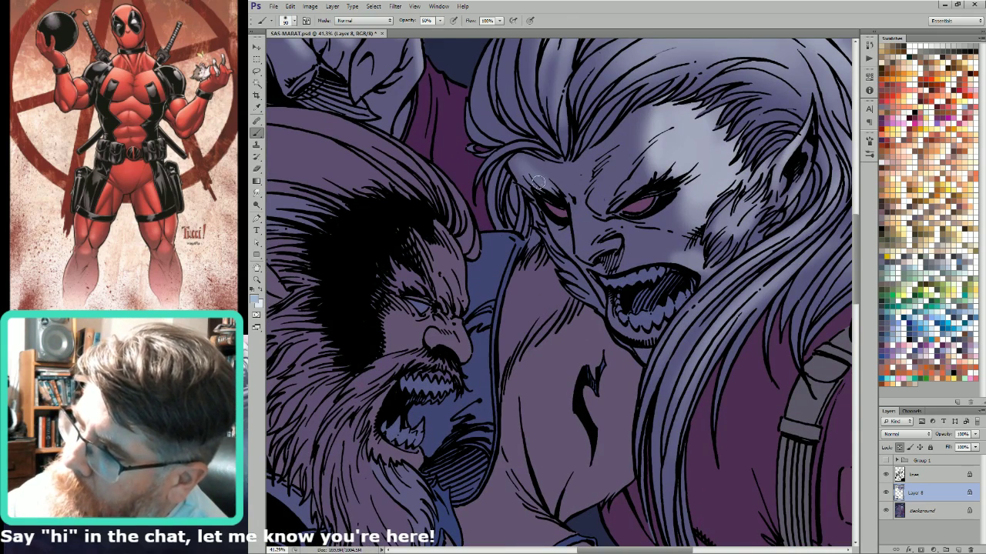
key("bracketleft")
key("bracketleft")
key("bracketleft")
key("bracketleft")
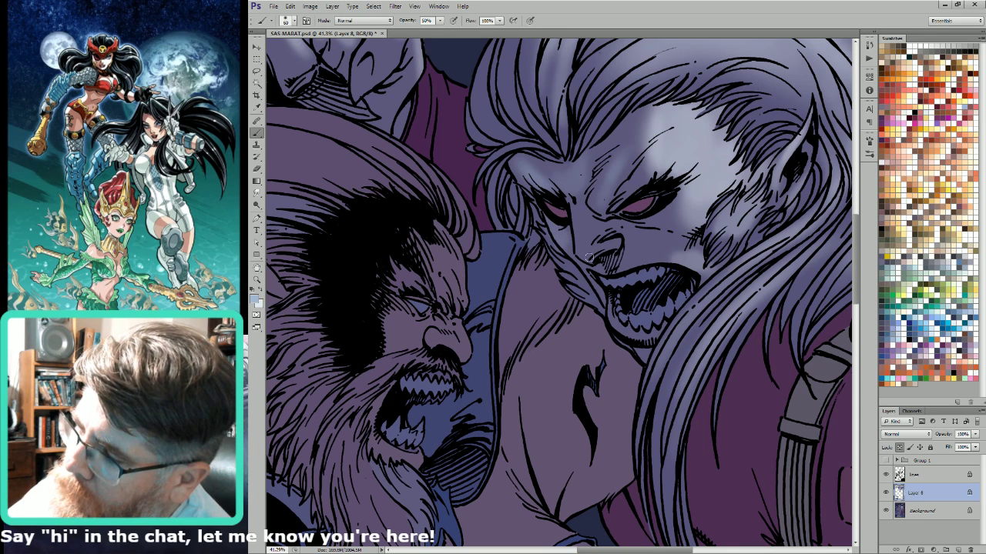
Add fine pale-blue highlights to the white-haired fighter's nose, cheek and the area around his mouth.
key("bracketleft")
key("bracketleft")
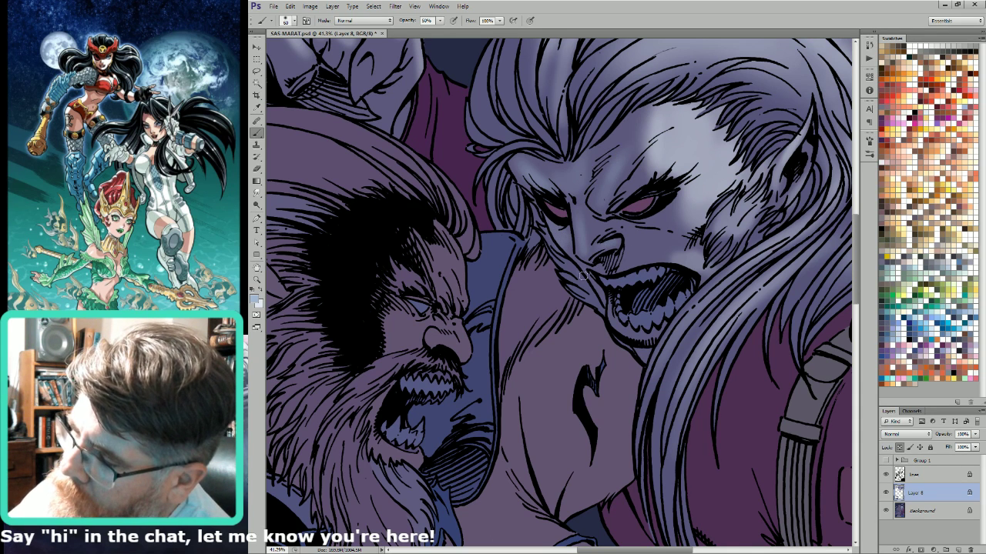
key("bracketleft")
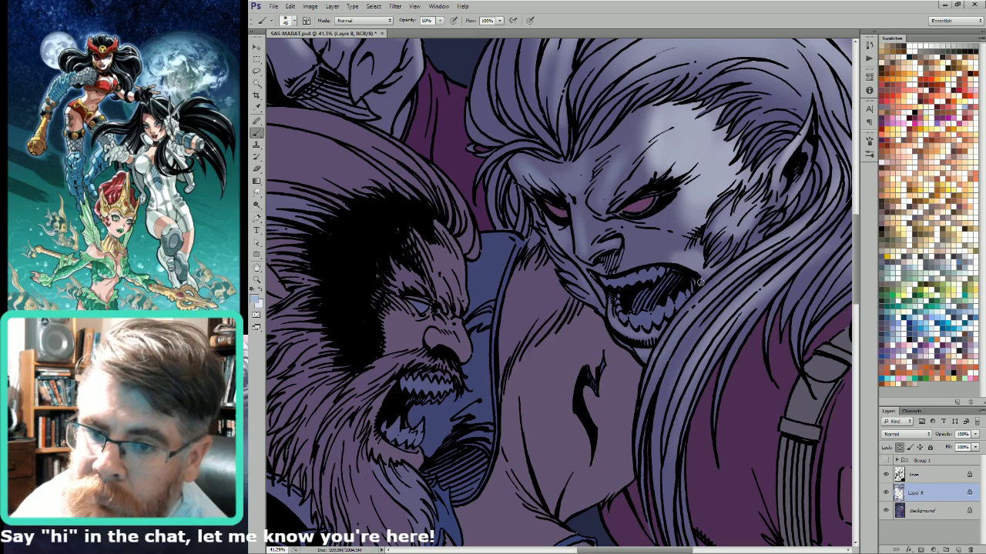
scroll(701, 283, "up", 3)
key("bracketright")
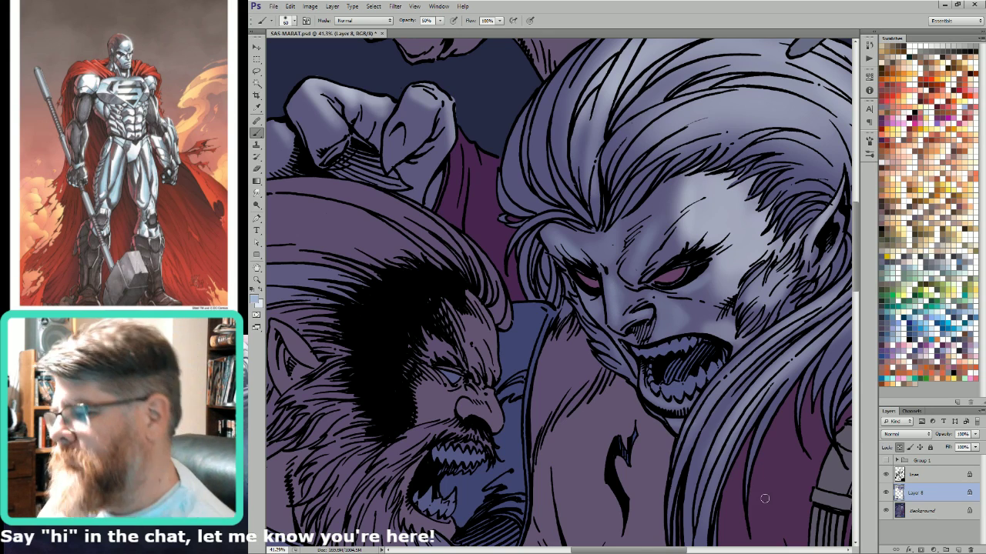
key("ctrl+0")
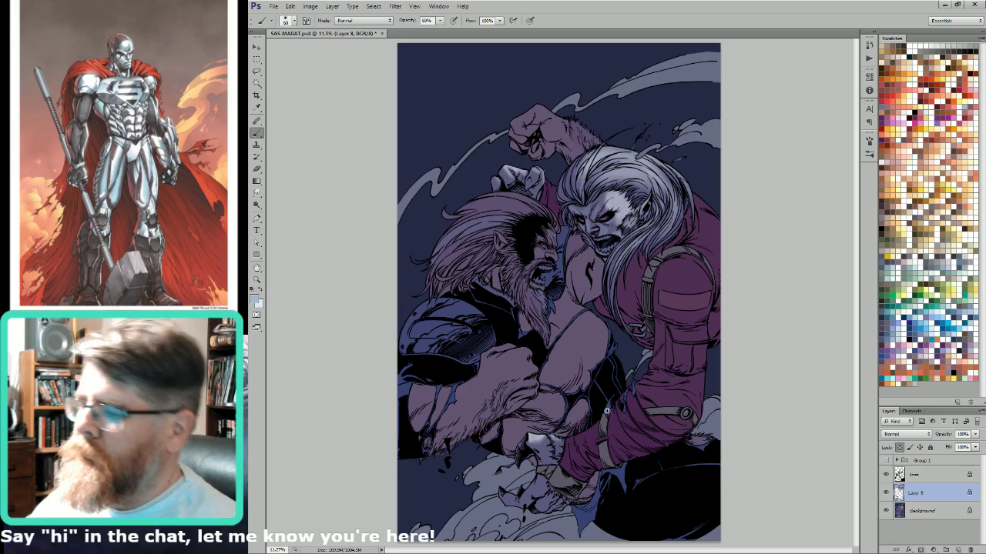
Paint a near-white highlight over the white-haired fighter's forehead and temple at 100% brush opacity.
scroll(593, 249, "up", 5)
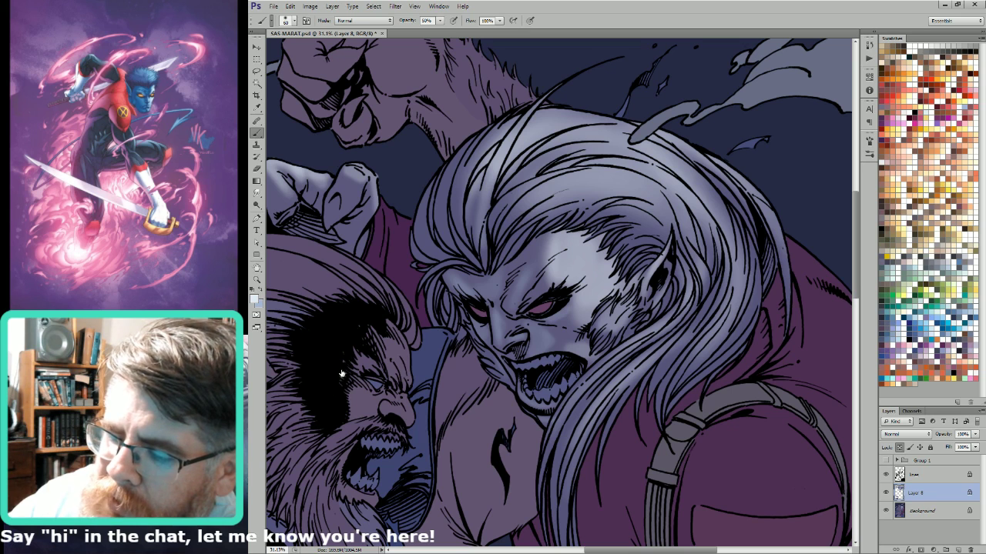
key("bracketleft")
key("0")
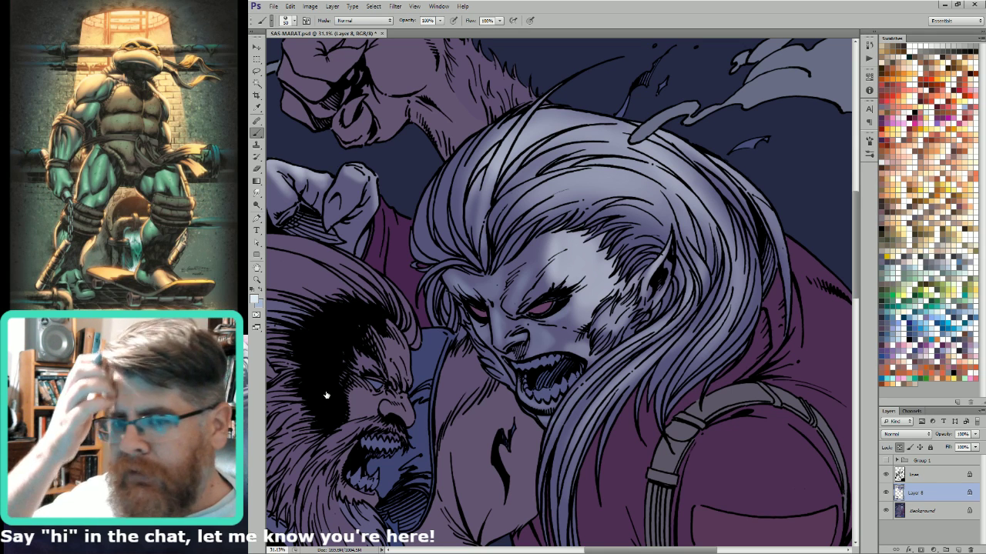
left_click_drag(325, 395, 753, 379)
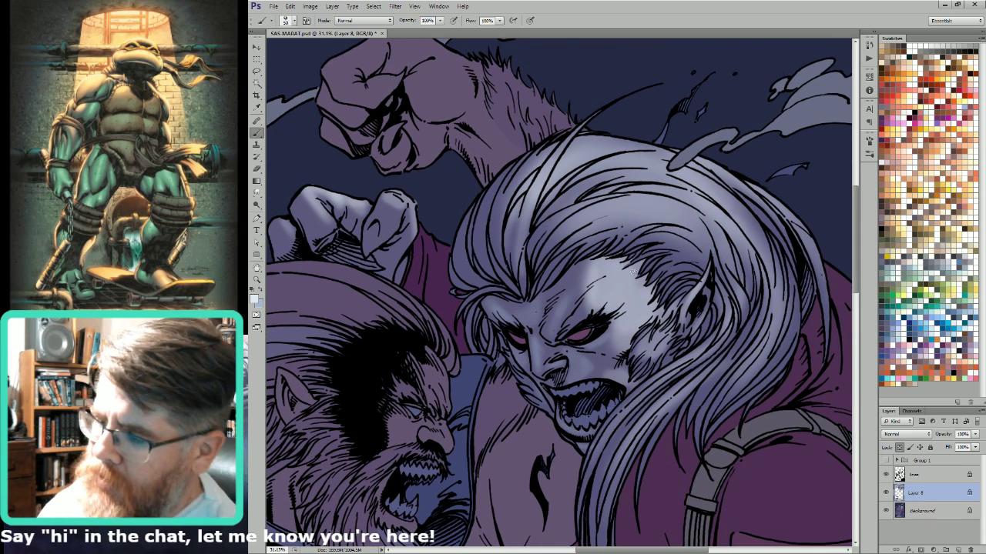
key("]")
key("]")
key("]")
key("]")
key("]")
key("]")
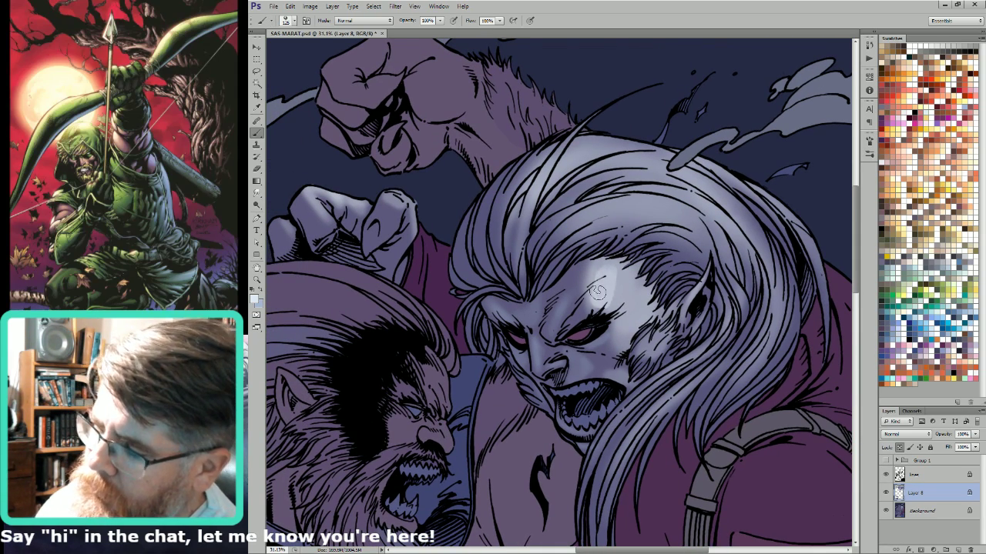
key("bracketleft")
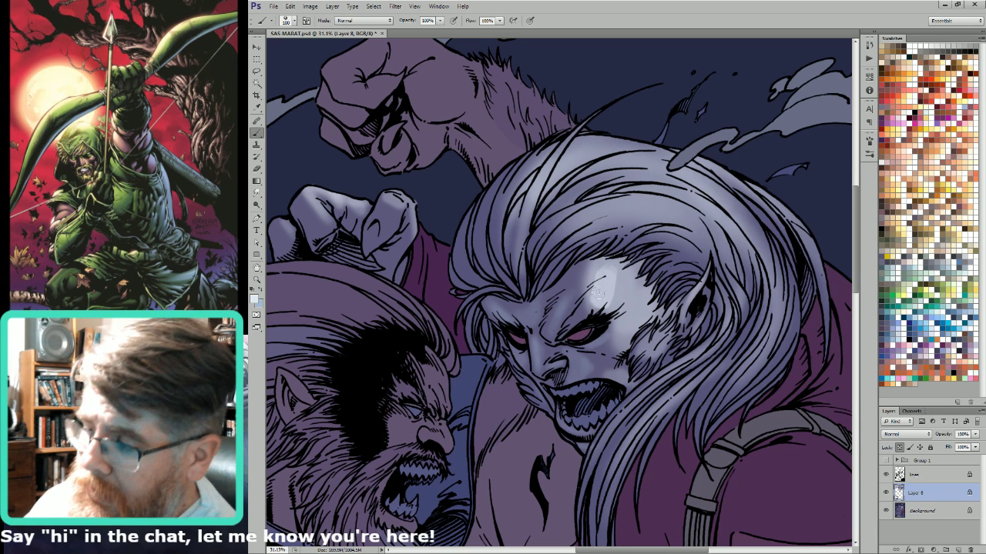
key("bracketright")
mouse_move(597, 295)
left_mouse_down()
mouse_move(616, 281)
mouse_move(616, 301)
mouse_move(621, 288)
mouse_move(611, 299)
mouse_move(615, 281)
mouse_move(602, 284)
mouse_move(600, 275)
mouse_move(598, 306)
mouse_move(633, 256)
mouse_move(622, 337)
mouse_move(643, 307)
left_mouse_up()
key("bracketright")
key("bracketleft")
key("bracketleft")
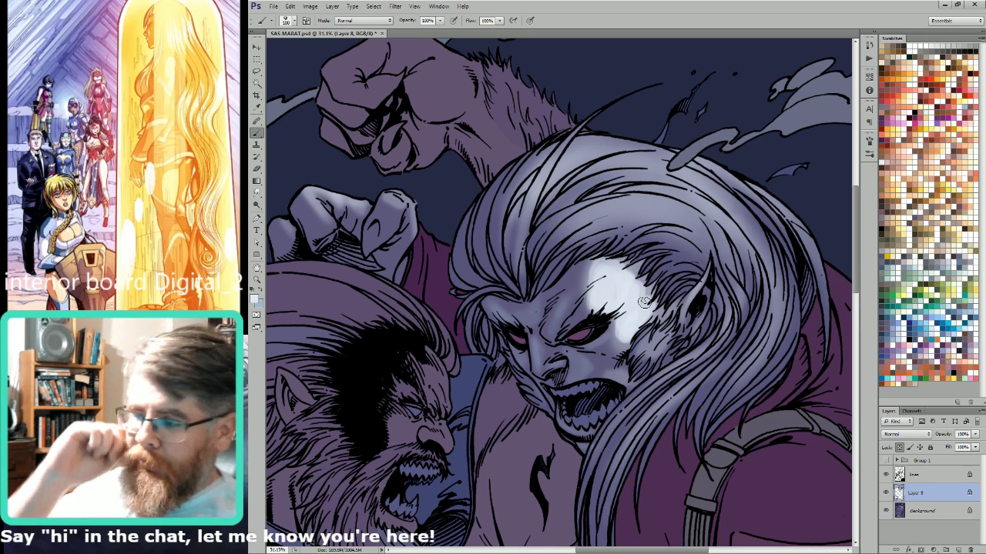
Refine the edges of the bright forehead highlight along the hairline and above the eye, varying the brush size.
key("bracketleft")
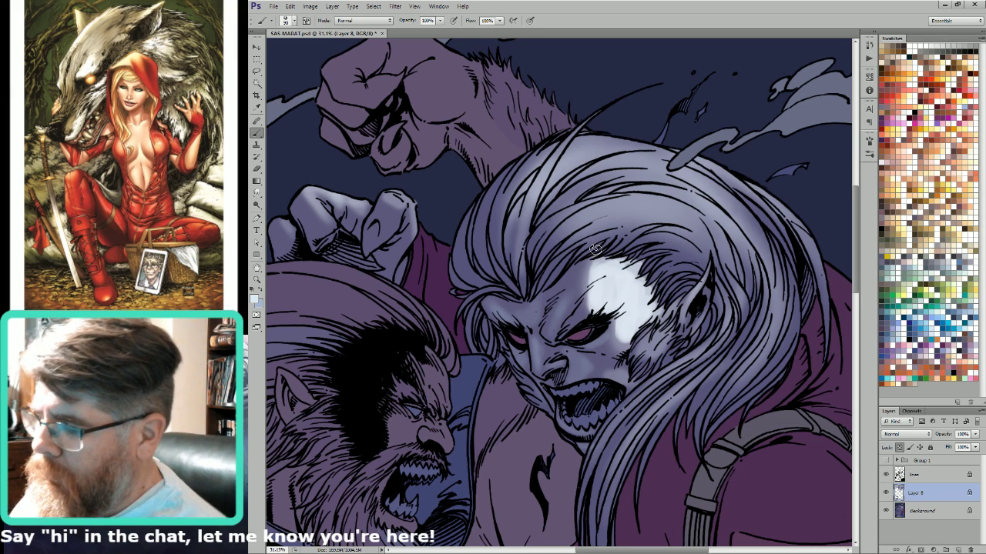
key("]")
key("]")
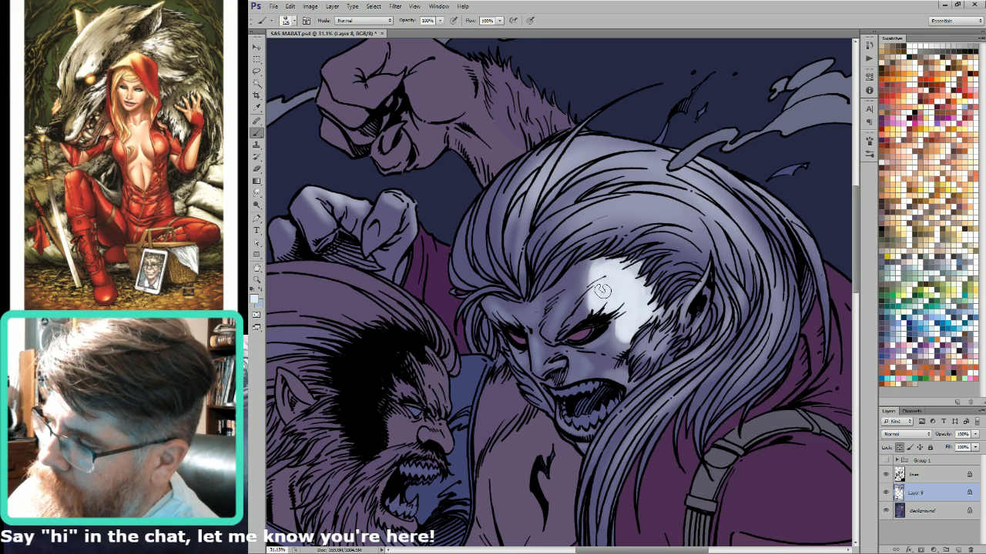
key("bracketleft")
key("bracketleft")
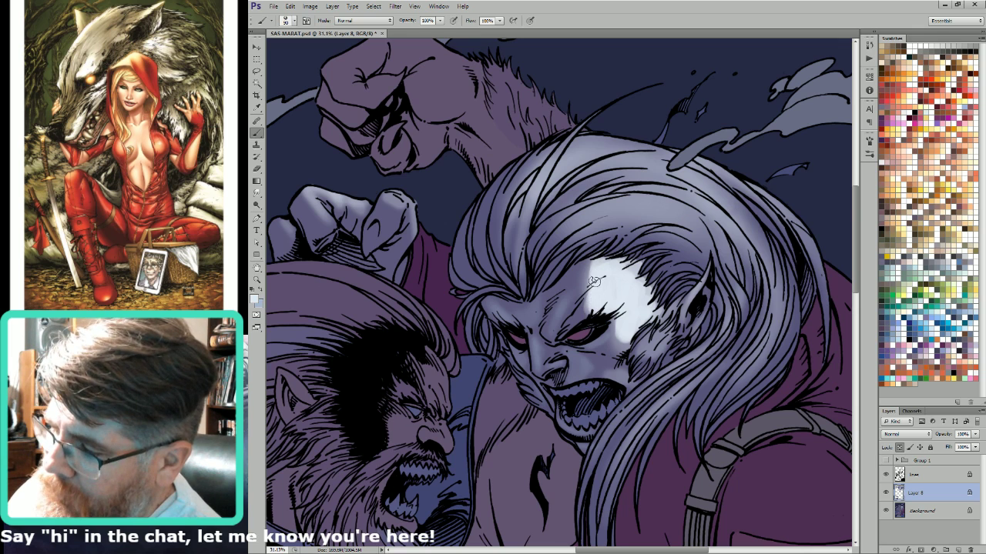
key("bracketleft")
key("bracketleft")
key("bracketleft")
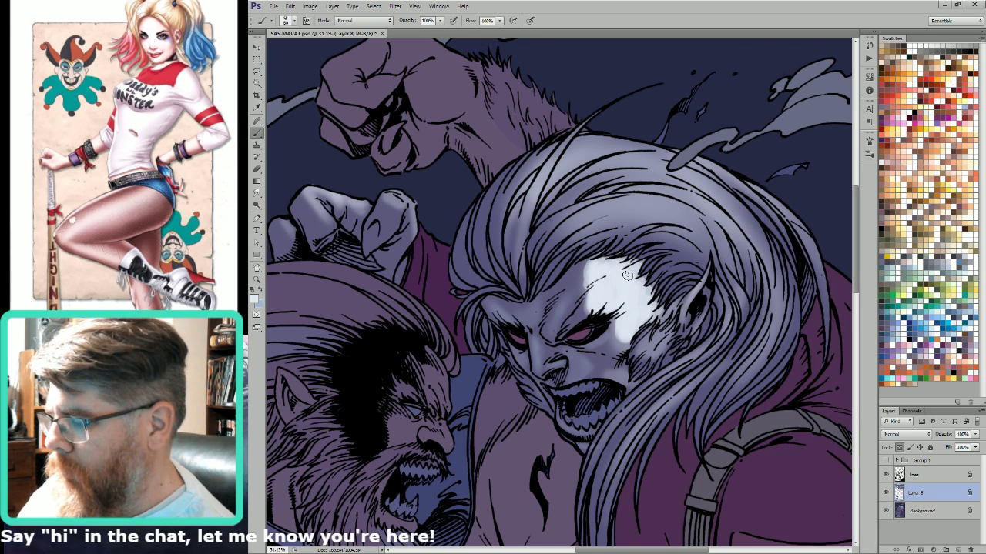
Paint near-white highlights along the rim and inner fold of the white-haired fighter's pointed ear.
key("bracketleft")
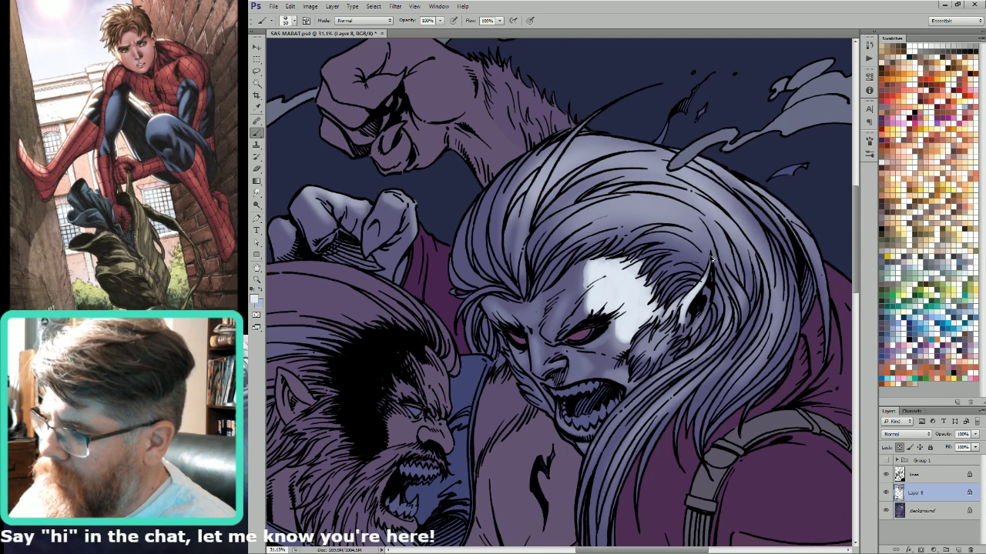
key("bracketleft")
key("bracketleft")
key("bracketleft")
key("bracketleft")
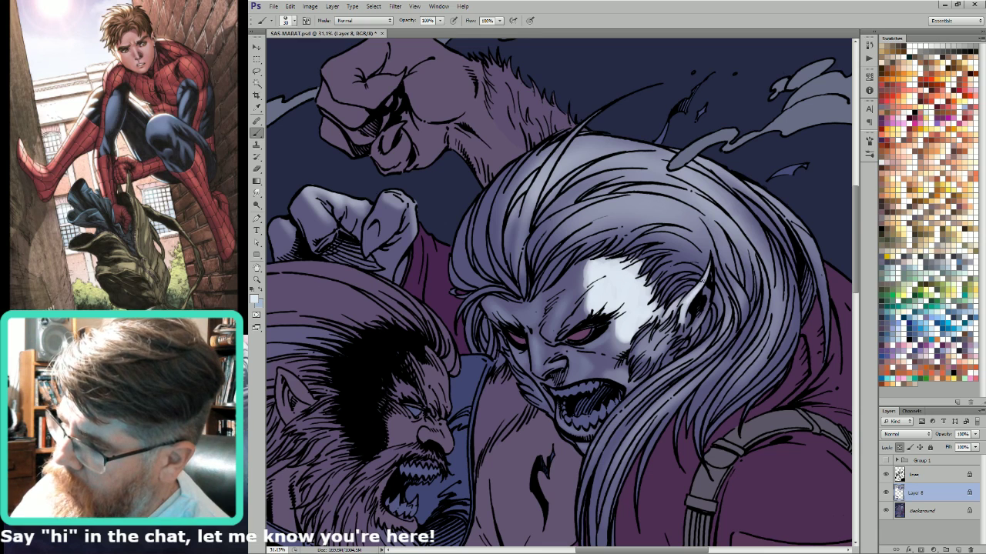
key("bracketright")
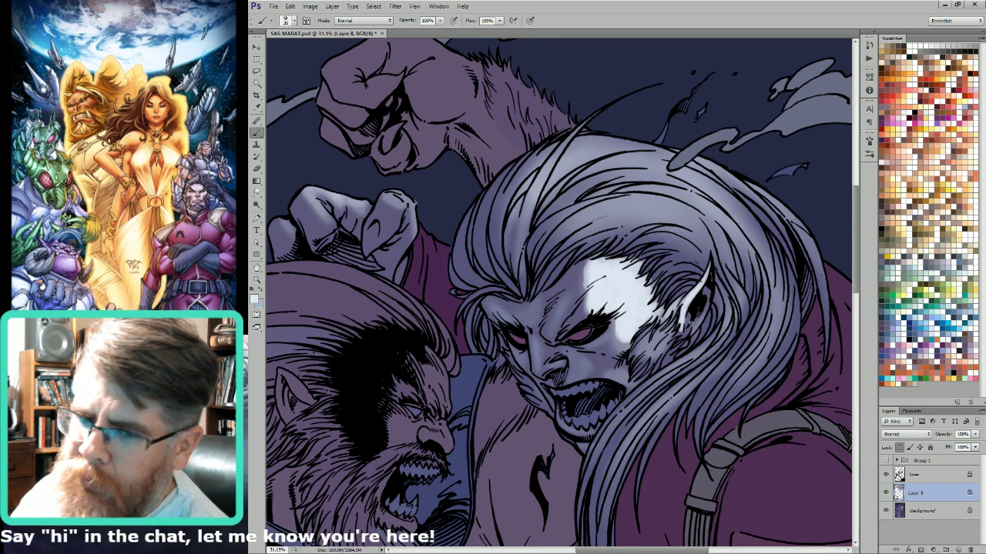
key("bracketleft")
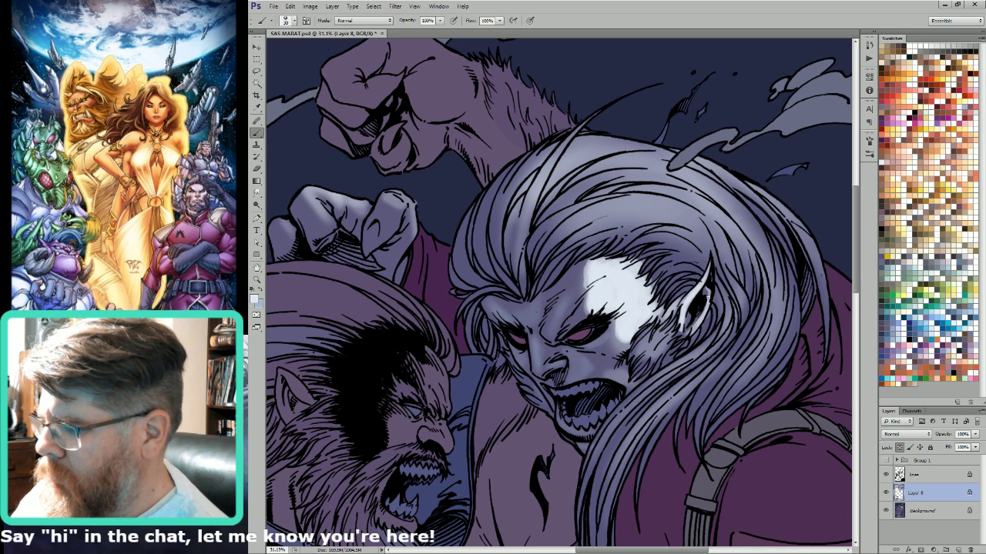
Add a small near-white highlight on the cheek beside the corner of the white-haired fighter's open mouth.
key("bracketright")
key("bracketright")
key("bracketright")
key("bracketright")
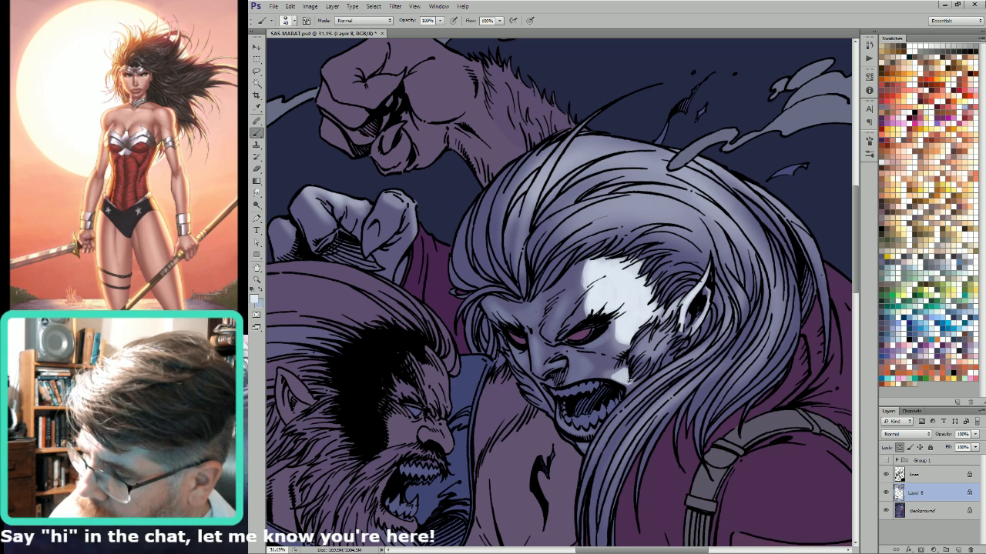
key("[")
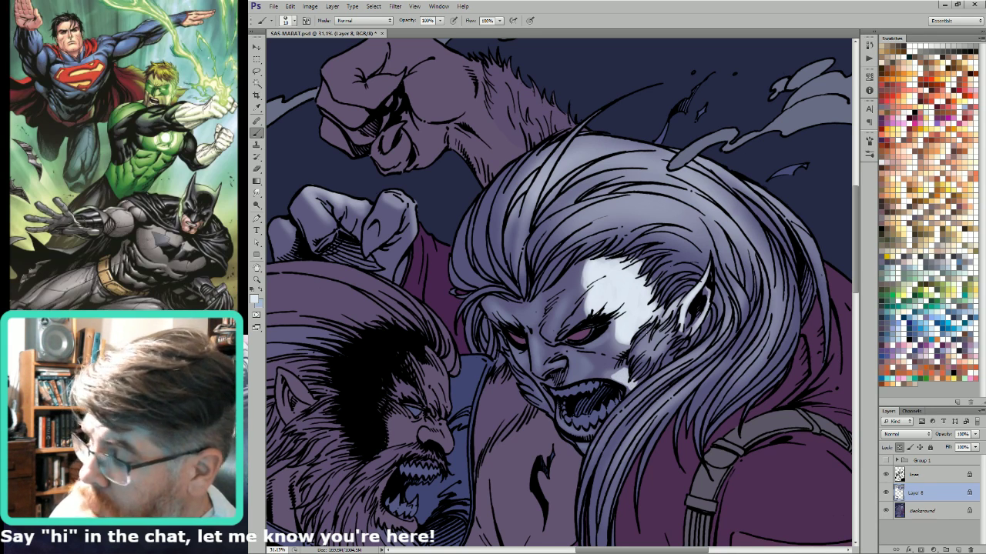
Stroke thin near-white highlights through the white-haired fighter's sideburn between the cheek and the ear.
key("bracketright")
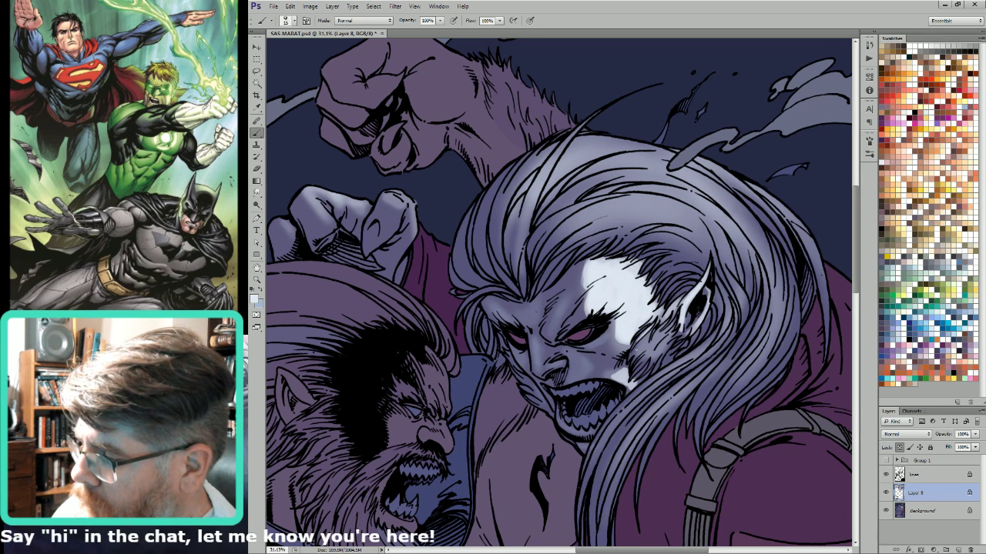
key("bracketright")
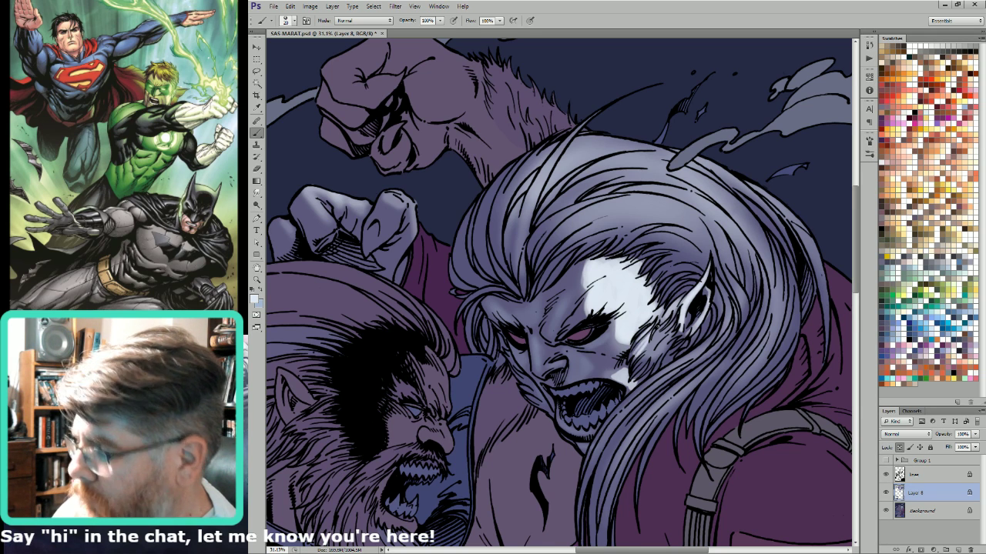
mouse_move(660, 331)
left_mouse_down()
mouse_move(641, 363)
mouse_move(660, 329)
mouse_move(645, 354)
mouse_move(667, 340)
mouse_move(651, 363)
left_mouse_up()
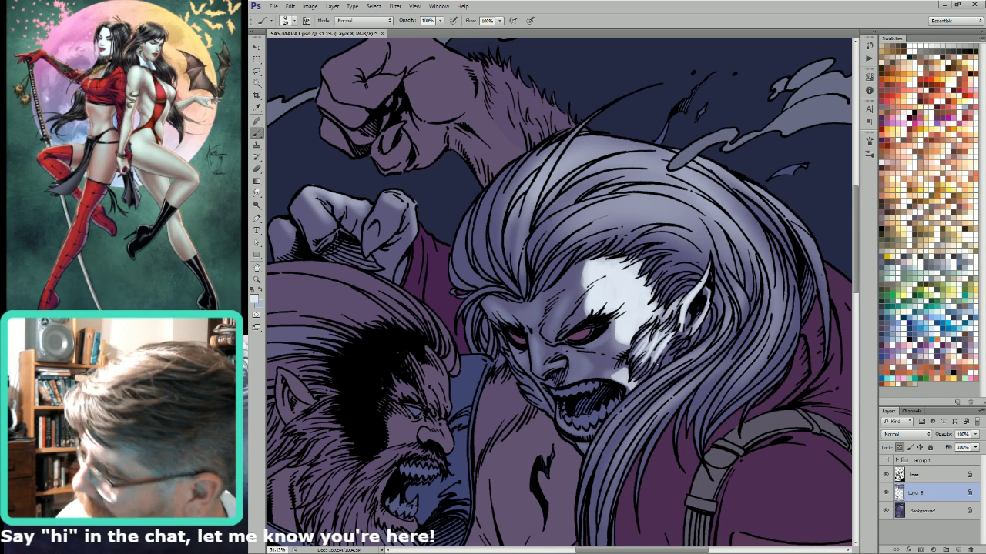
key("bracketleft")
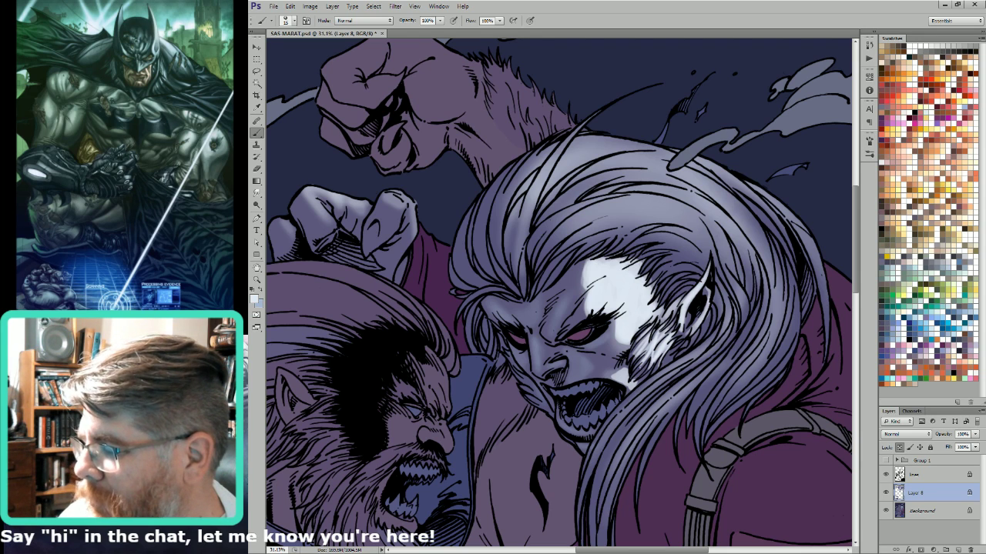
key("bracketright")
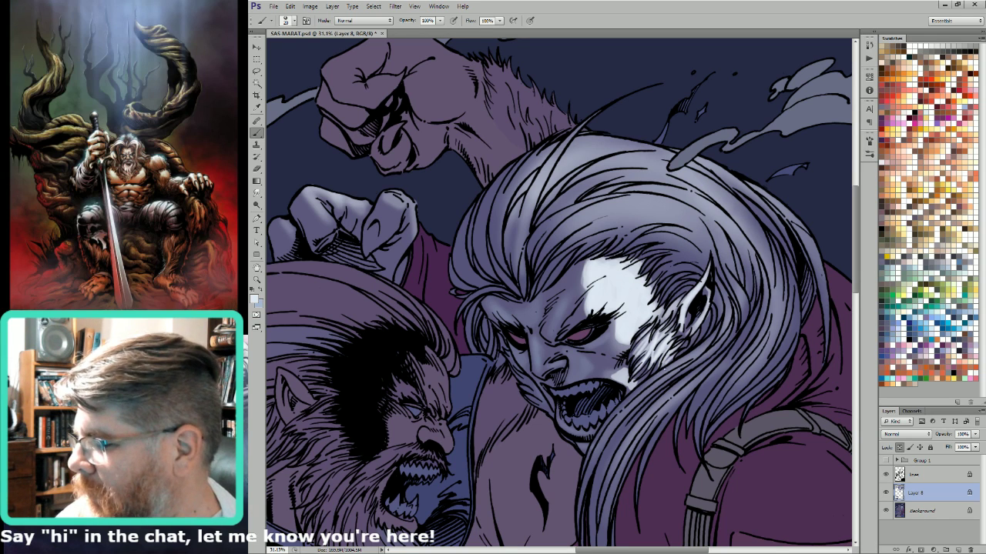
Paint near-white highlights along the hair strands sweeping down below the white-haired fighter's ear.
left_click_drag(711, 337, 647, 386)
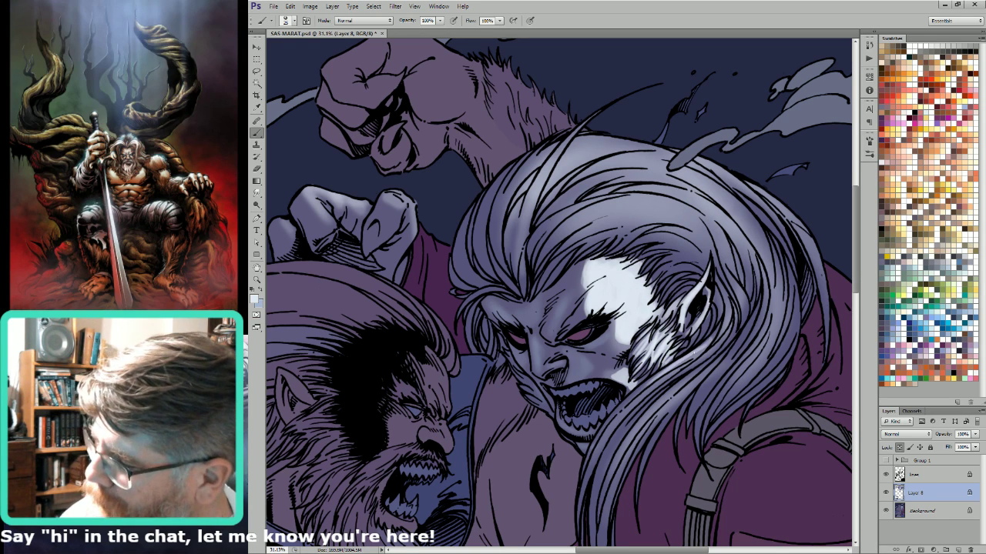
mouse_move(695, 353)
left_mouse_down()
mouse_move(613, 414)
mouse_move(721, 330)
left_mouse_up()
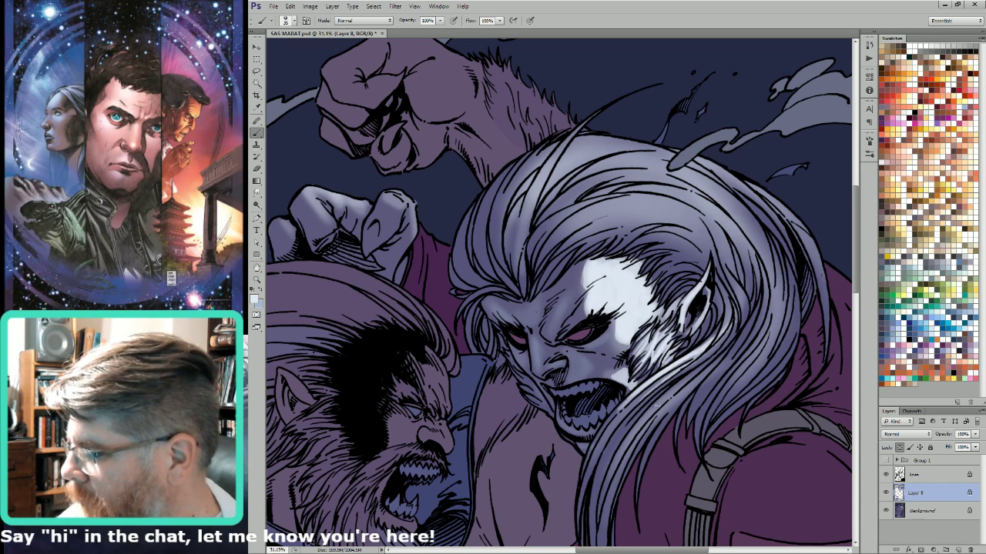
mouse_move(657, 406)
left_mouse_down()
mouse_move(724, 353)
mouse_move(693, 373)
mouse_move(716, 360)
left_mouse_up()
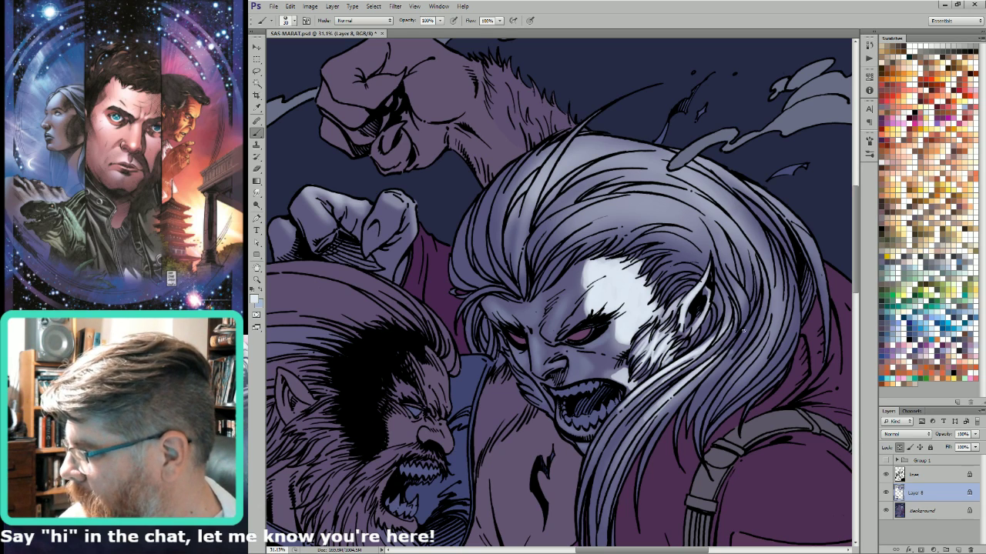
key("ctrl+0")
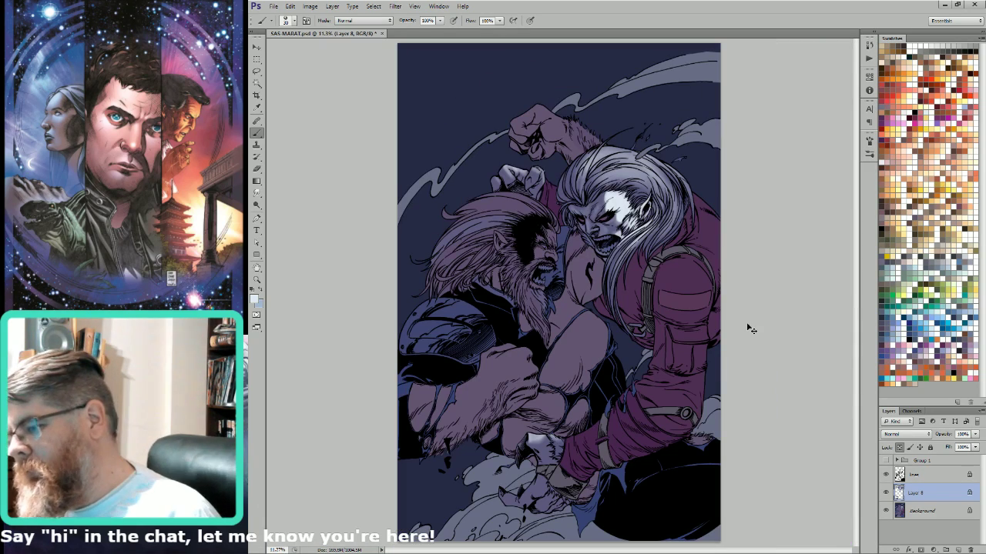
key("ctrl+plus")
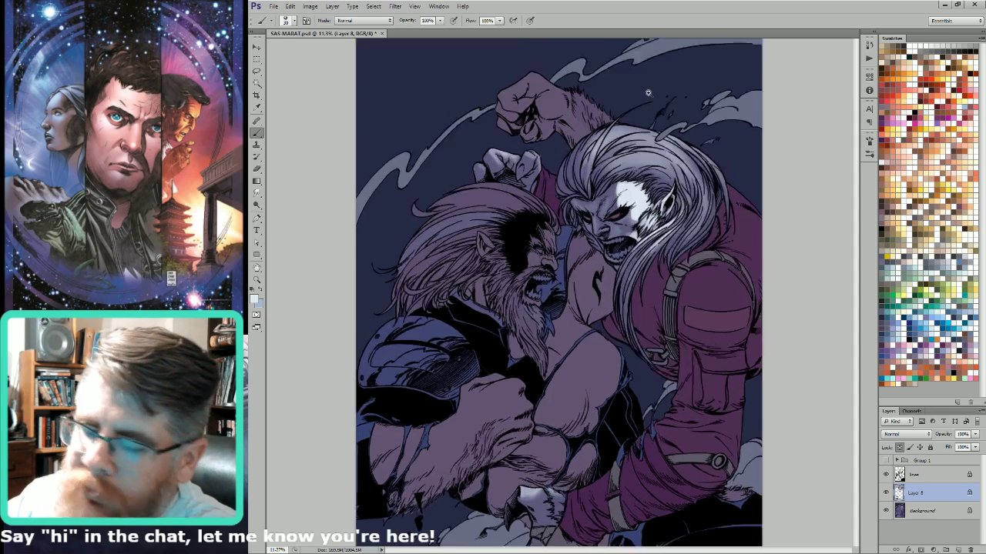
Paint soft light-blue highlights on the nose and the shadowed side of the white-haired fighter's face.
left_click_drag(647, 92, 736, 92)
key("x")
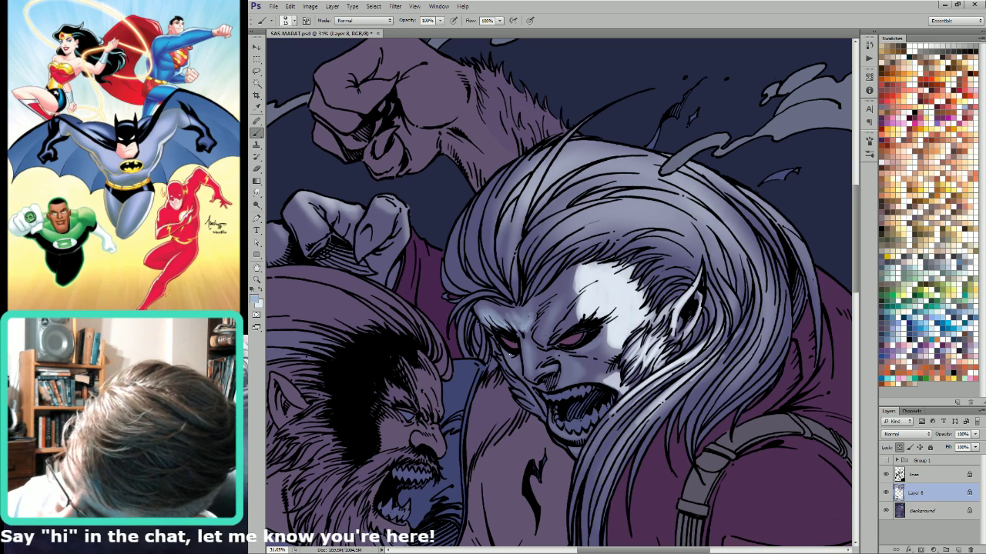
key("bracketleft")
key("bracketleft")
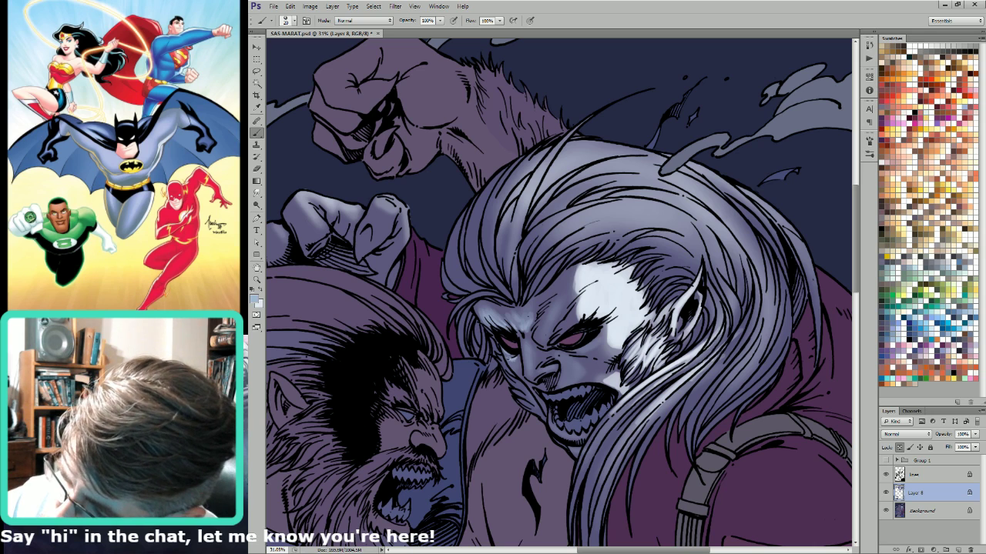
key("bracketright")
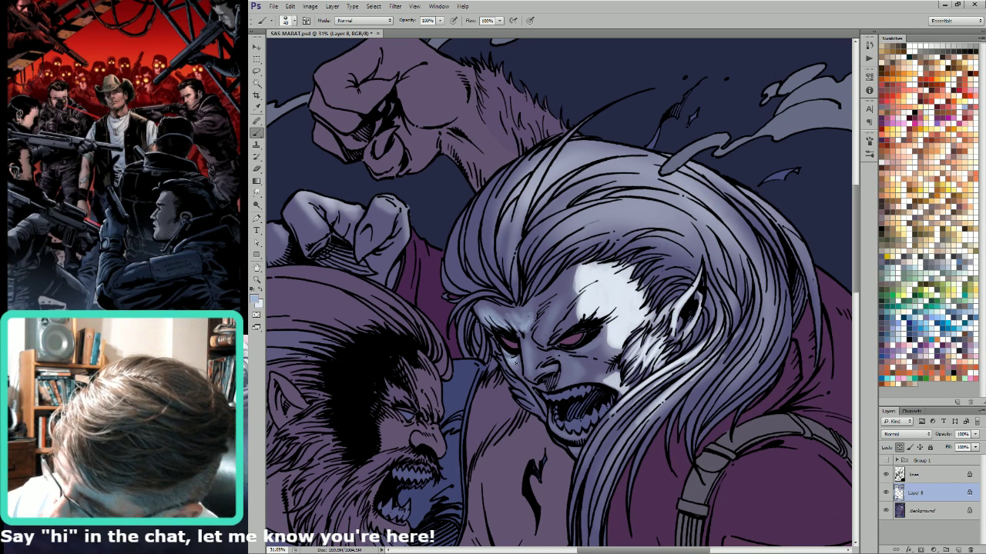
key("bracketleft")
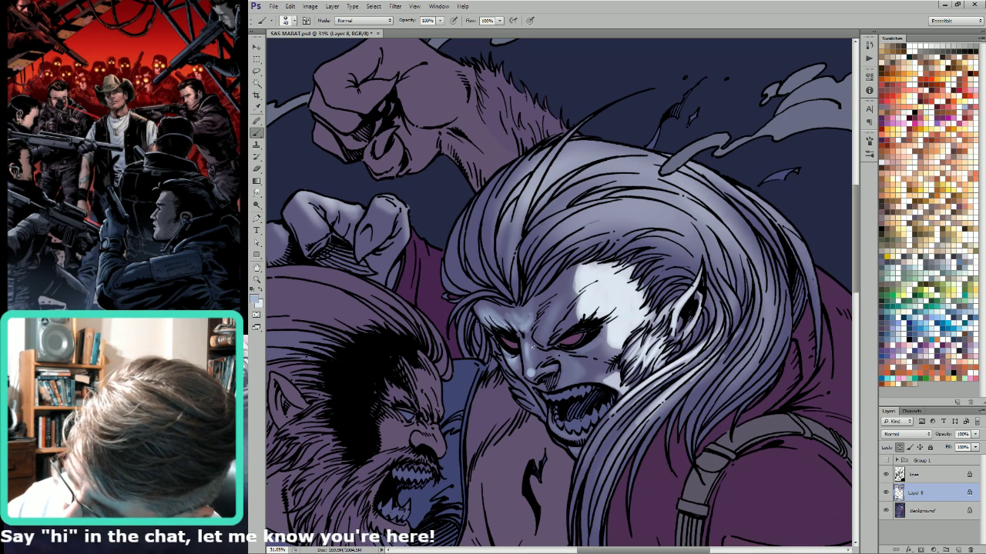
key("bracketright")
key("bracketleft")
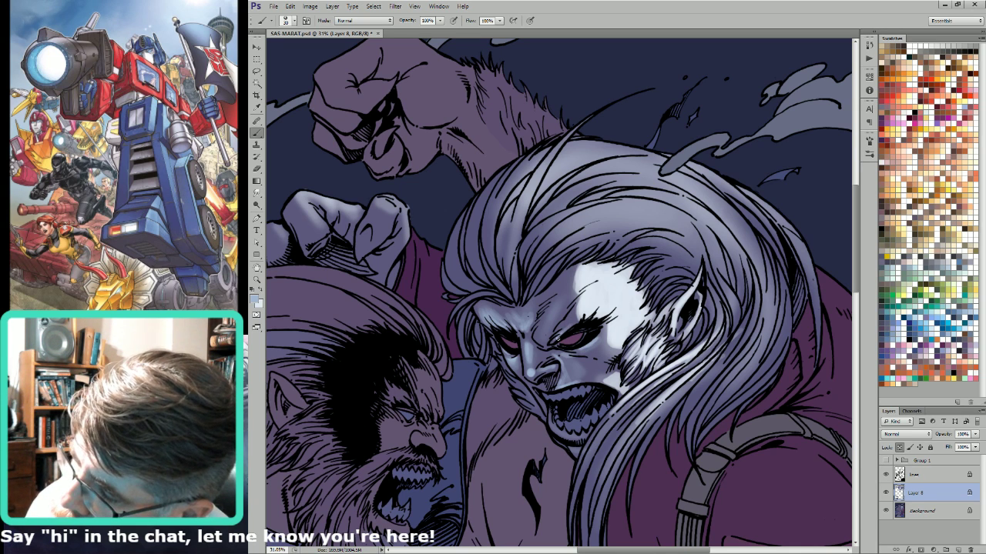
Build soft light-blue highlights over the white-haired fighter's brow and forehead with a larger brush.
key("]")
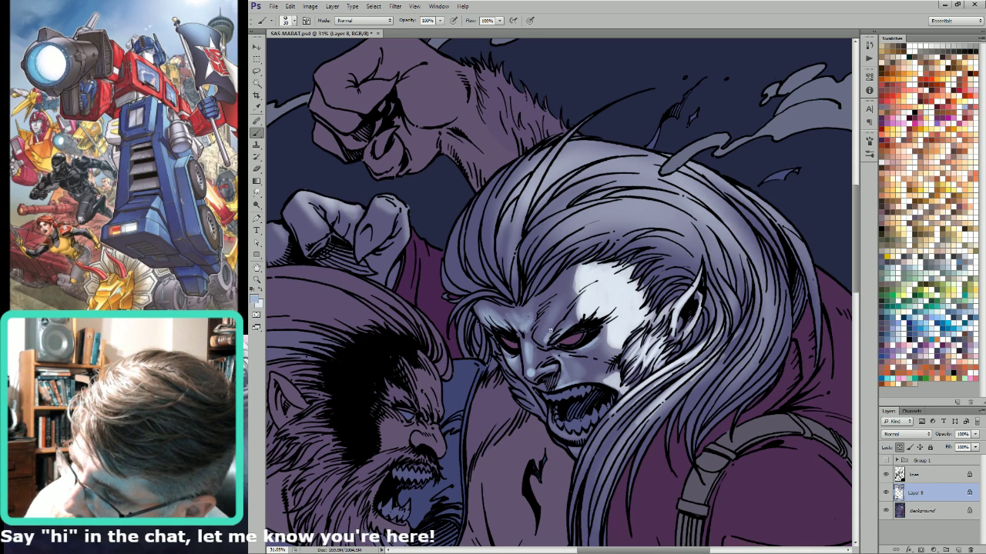
key("bracketright")
key("bracketright")
key("bracketright")
key("bracketright")
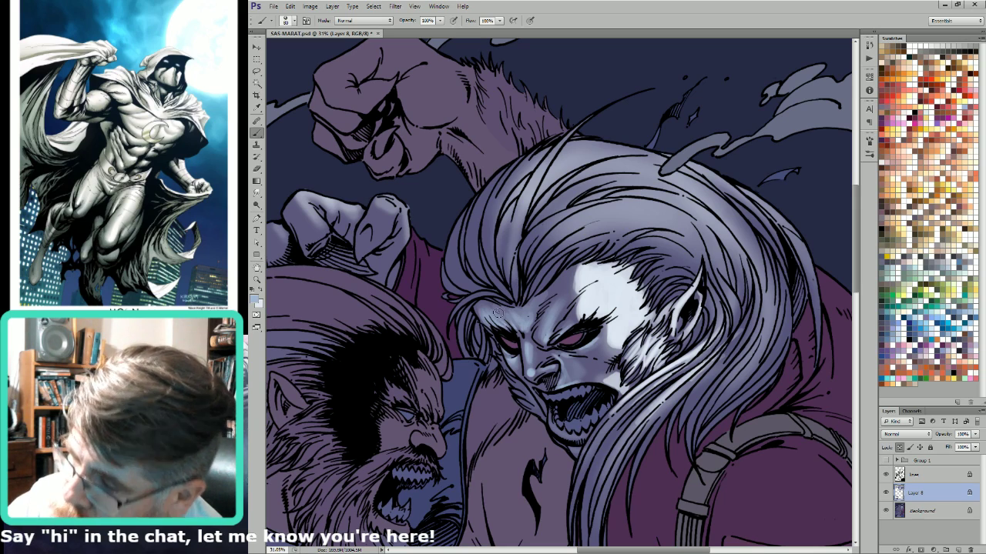
key("bracketright")
Brush light-blue highlights across the white-haired fighter's cheek between the nose and the eye, judging them against the whole page.
key("ctrl+0")
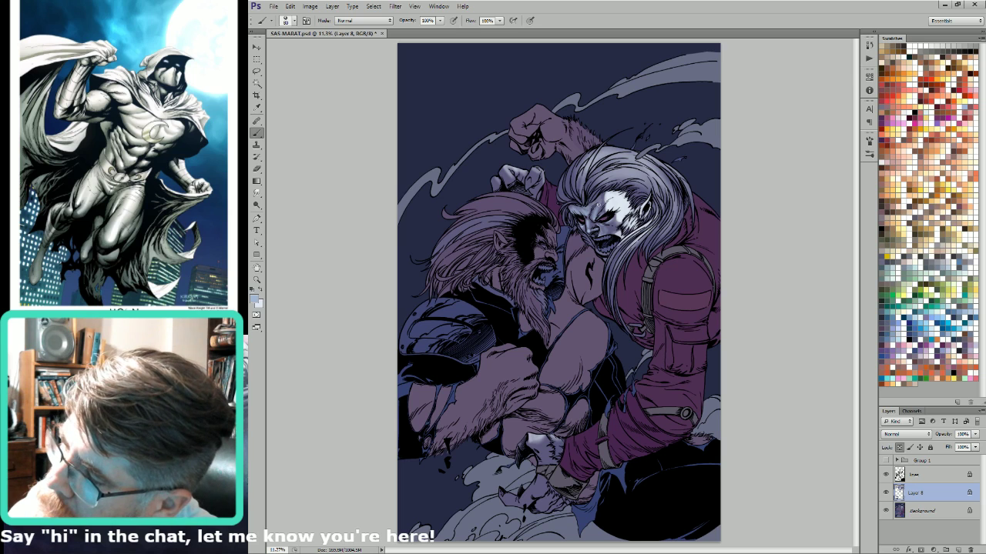
key("bracketleft")
key("bracketleft")
key("bracketleft")
key("bracketleft")
key("bracketleft")
key("bracketleft")
key("bracketleft")
key("bracketleft")
key("bracketleft")
key("bracketleft")
key("bracketright")
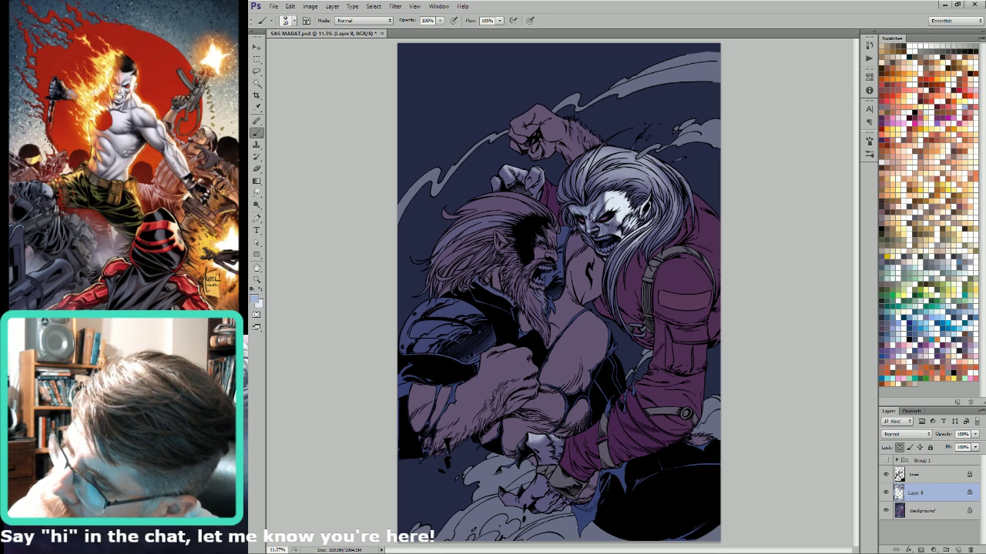
key("bracketright")
key("bracketright")
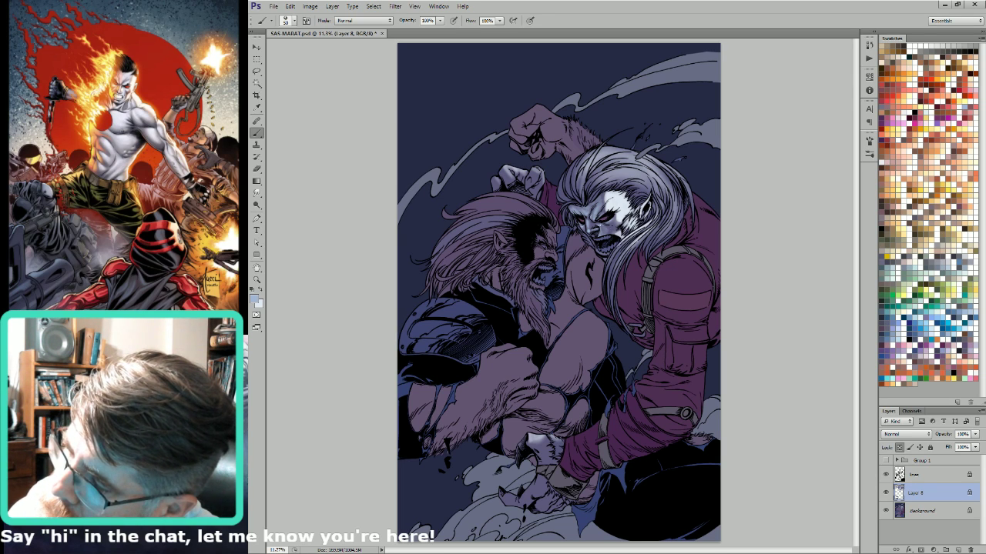
left_click_drag(601, 227, 612, 228)
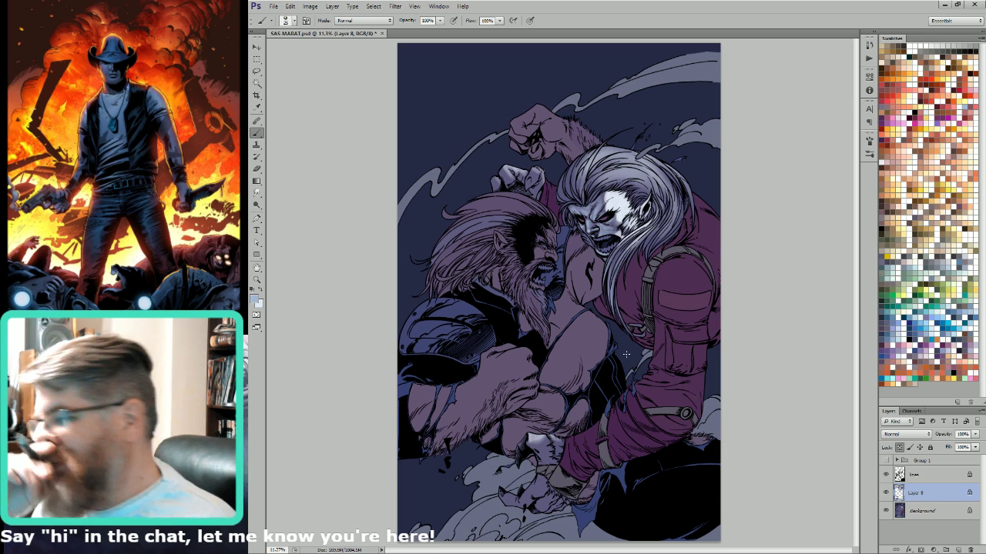
Lasso the hair strand sweeping back above the white-haired fighter's forehead, with near-white as the foreground colour.
key("x")
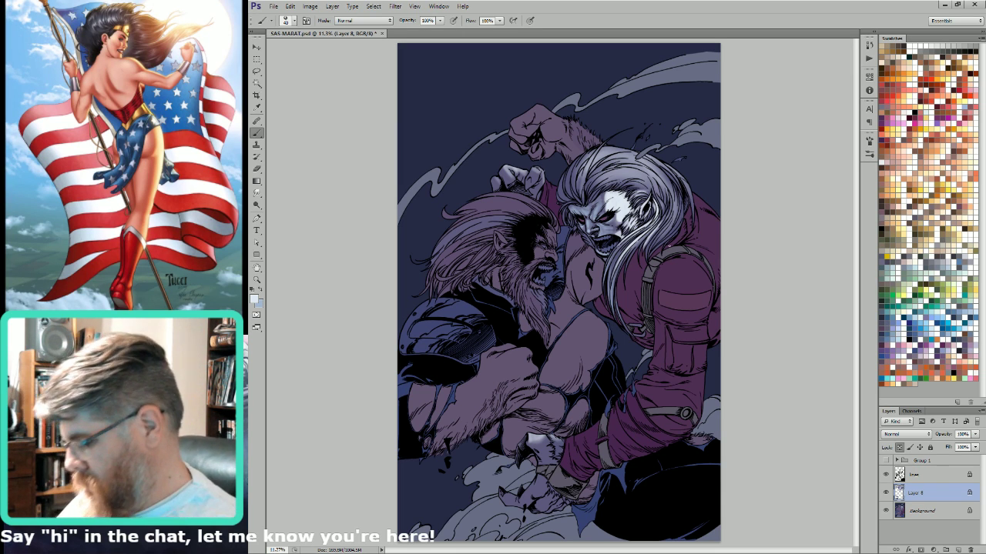
key("l")
left_click_drag(660, 110, 504, 249)
left_click_drag(686, 305, 781, 302)
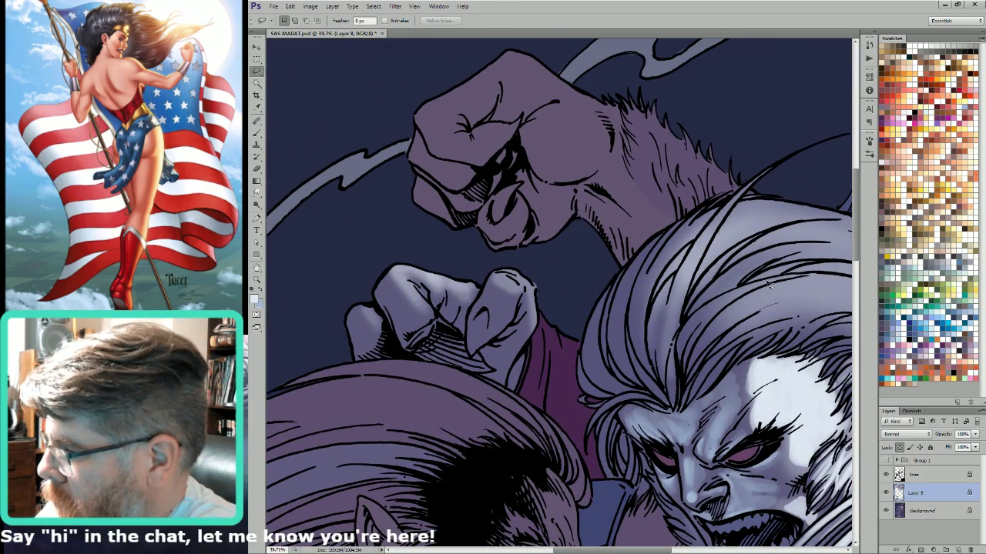
mouse_move(687, 344)
left_mouse_down()
mouse_move(698, 331)
mouse_move(692, 359)
mouse_move(721, 308)
mouse_move(743, 304)
left_mouse_up()
mouse_move(697, 325)
left_mouse_down()
mouse_move(684, 353)
mouse_move(691, 336)
left_mouse_up()
Fill the selected strand with a radial near-white gradient that fades to transparent.
key("g")
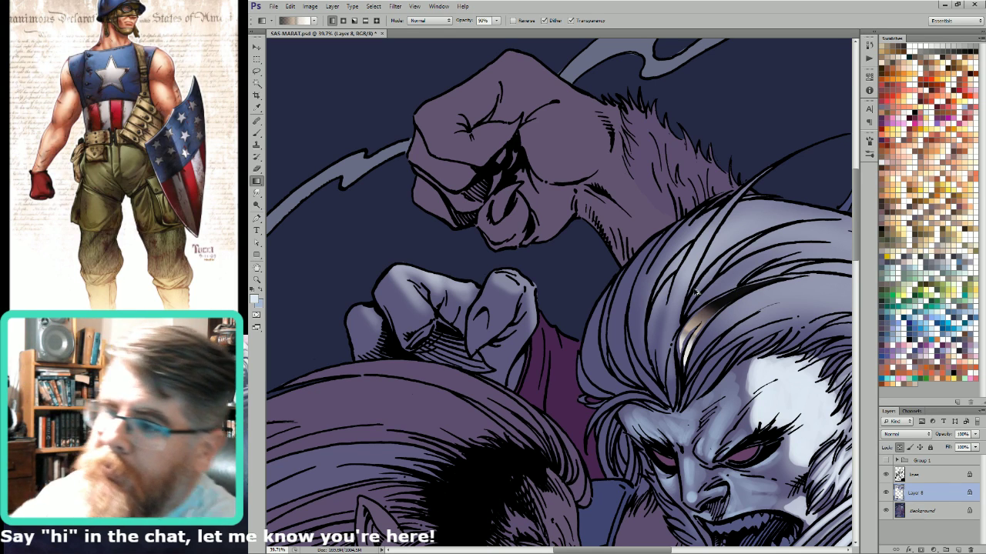
key("i")
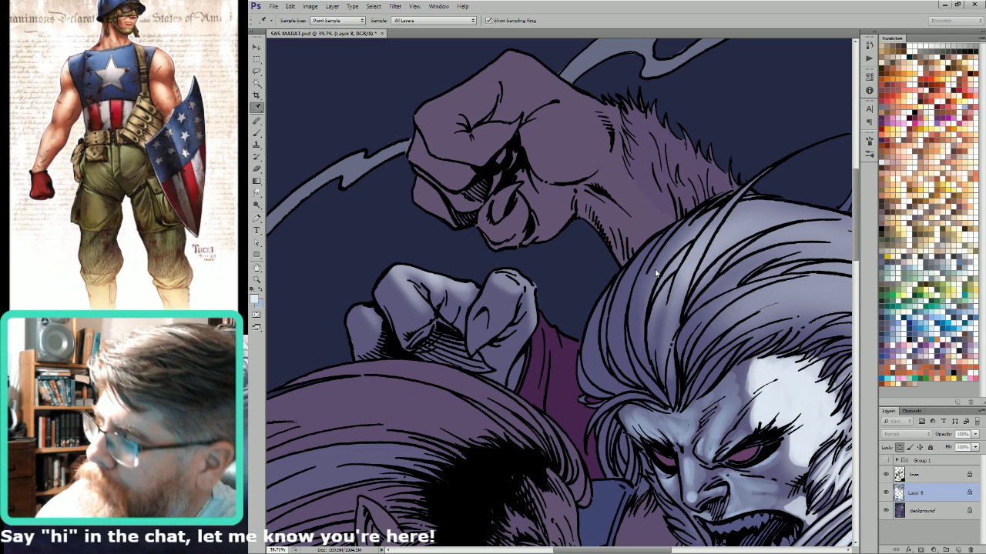
key("g")
left_click_drag(792, 266, 755, 361)
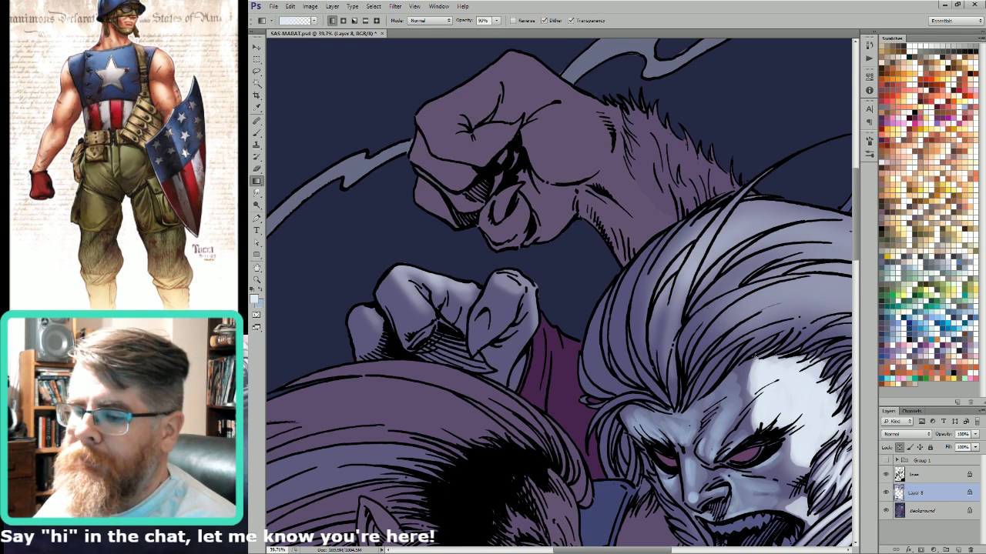
key("]")
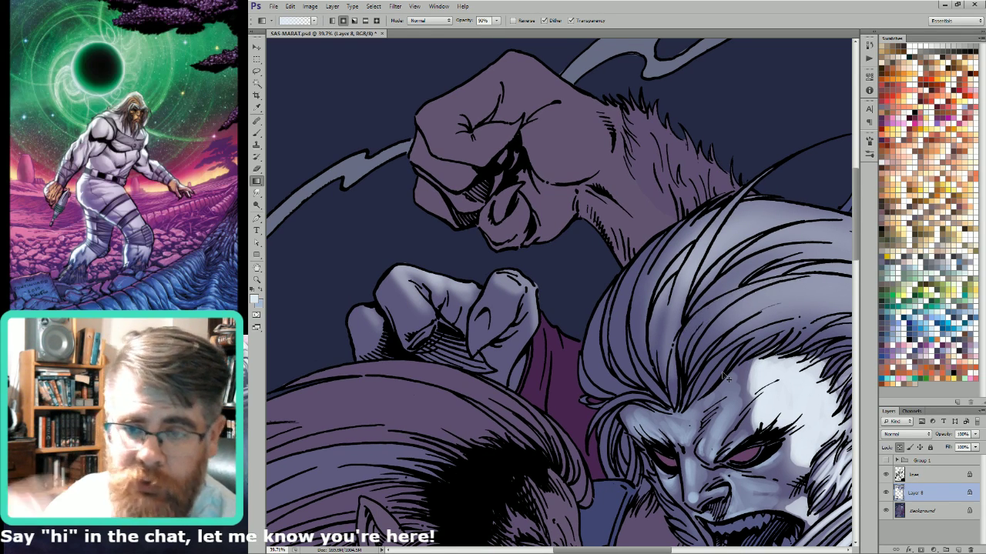
left_click_drag(726, 306, 716, 370)
key("ctrl+minus")
key("ctrl+minus")
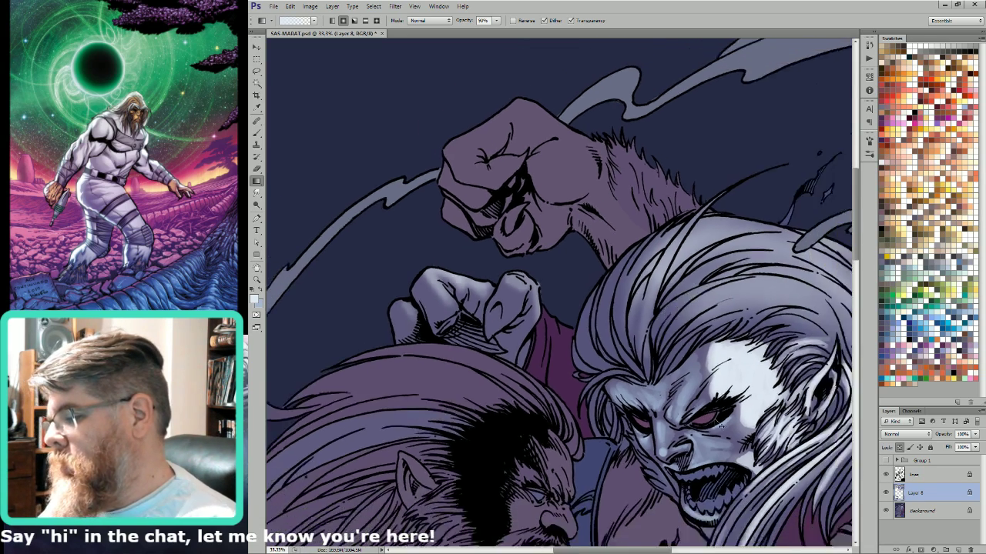
Lasso the long narrow strand rising from the white-haired fighter's hairline peak and fill it with a near-white radial gradient.
key("l")
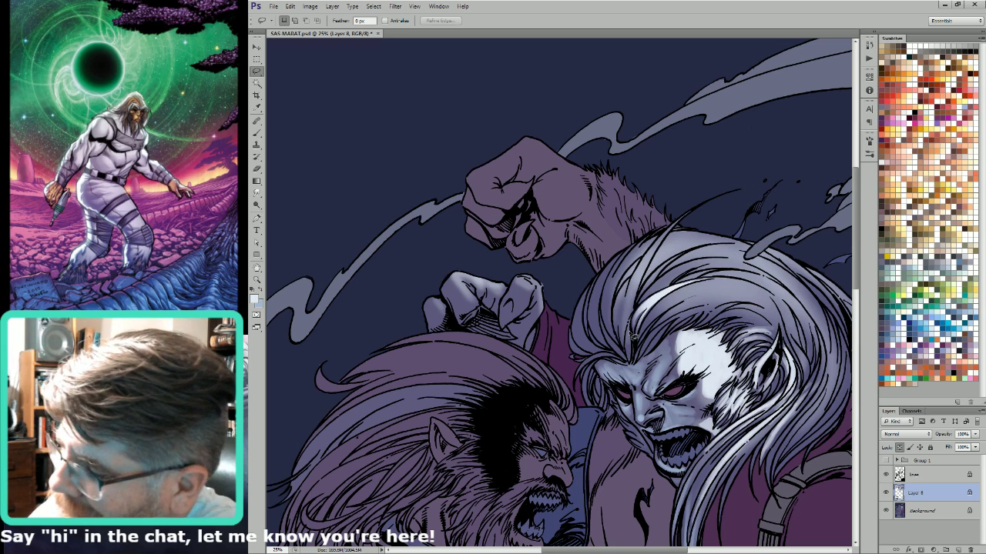
key("ctrl+d")
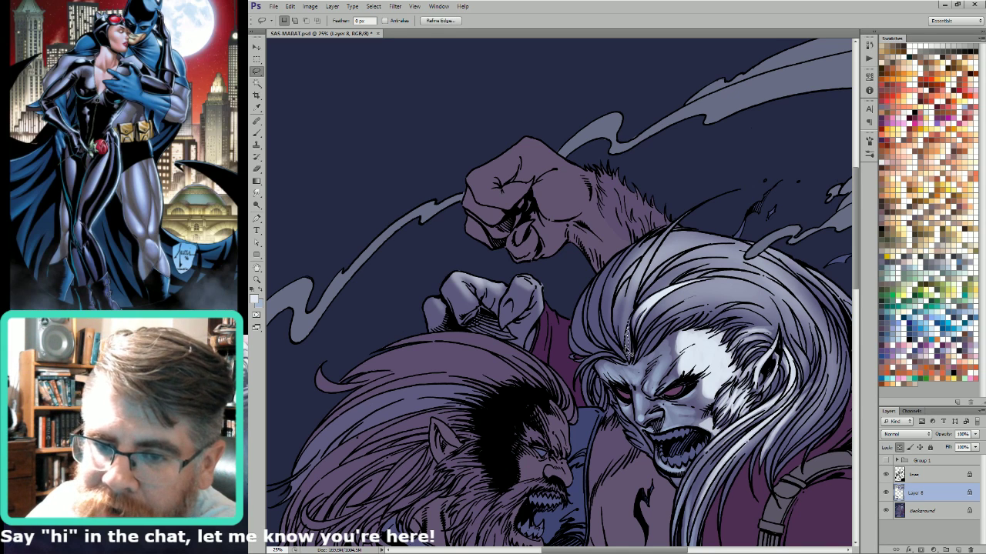
left_click_drag(629, 333, 634, 313)
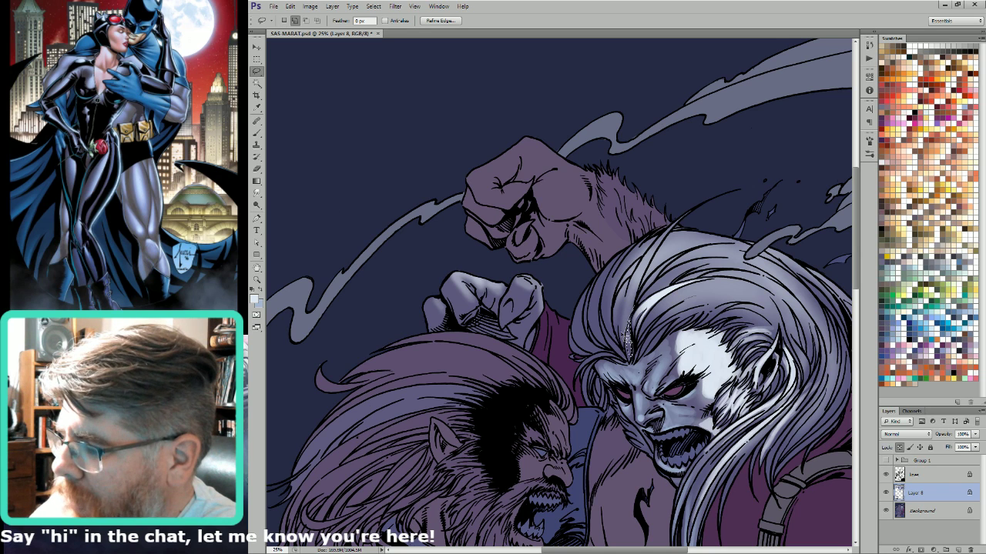
mouse_move(681, 224)
left_mouse_down()
mouse_move(636, 312)
mouse_move(630, 298)
mouse_move(624, 311)
left_mouse_up()
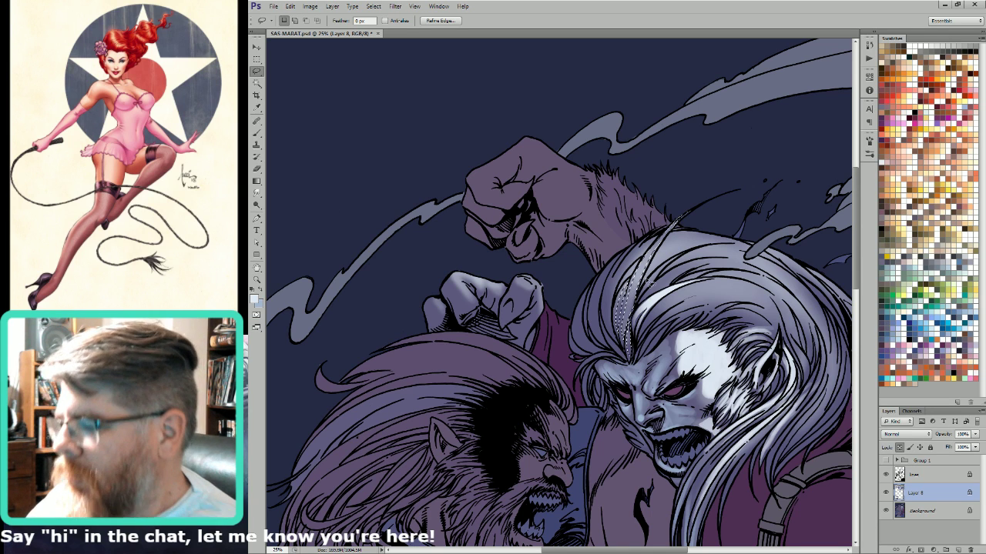
key("g")
key("ctrl+h")
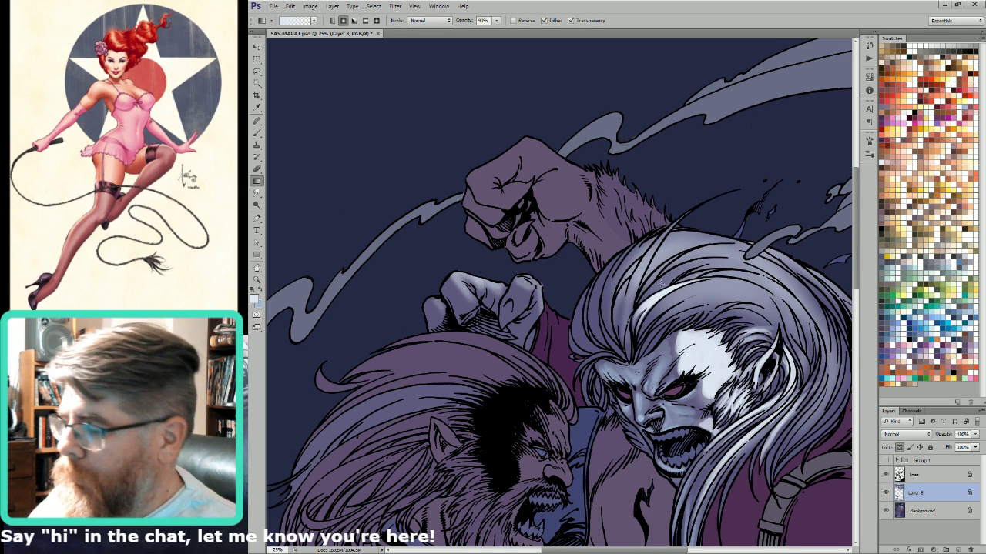
left_click_drag(640, 273, 647, 338)
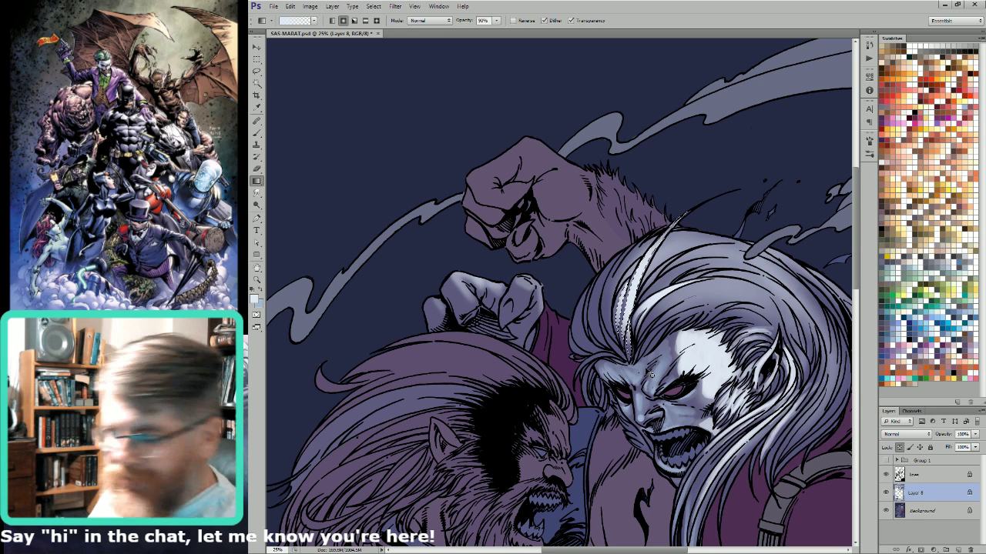
Lasso the neighbouring strands beside the long narrow lock and lighten them with the near-white radial gradient.
key("l")
mouse_move(629, 324)
left_mouse_down()
mouse_move(626, 304)
mouse_move(652, 254)
mouse_move(646, 245)
mouse_move(613, 323)
mouse_move(619, 282)
left_mouse_up()
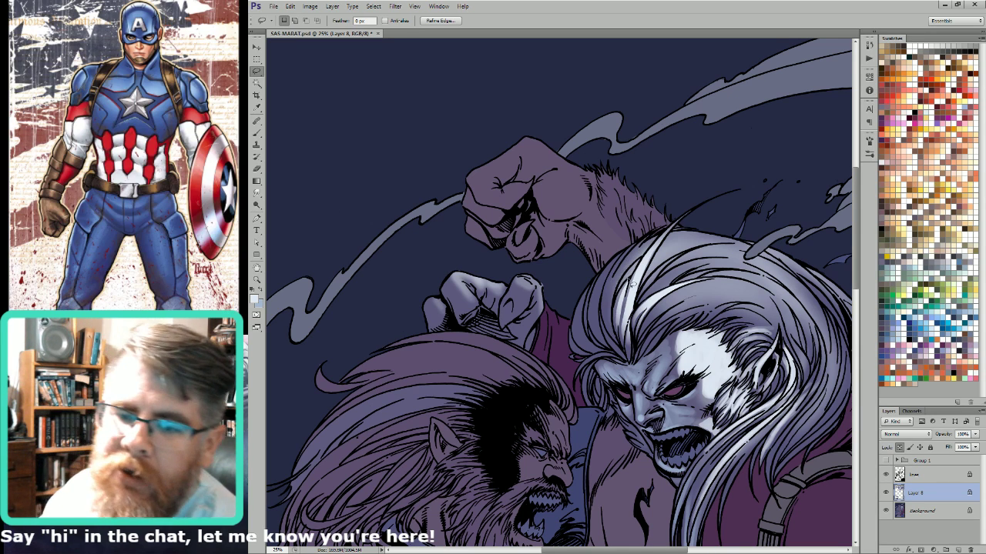
key("g")
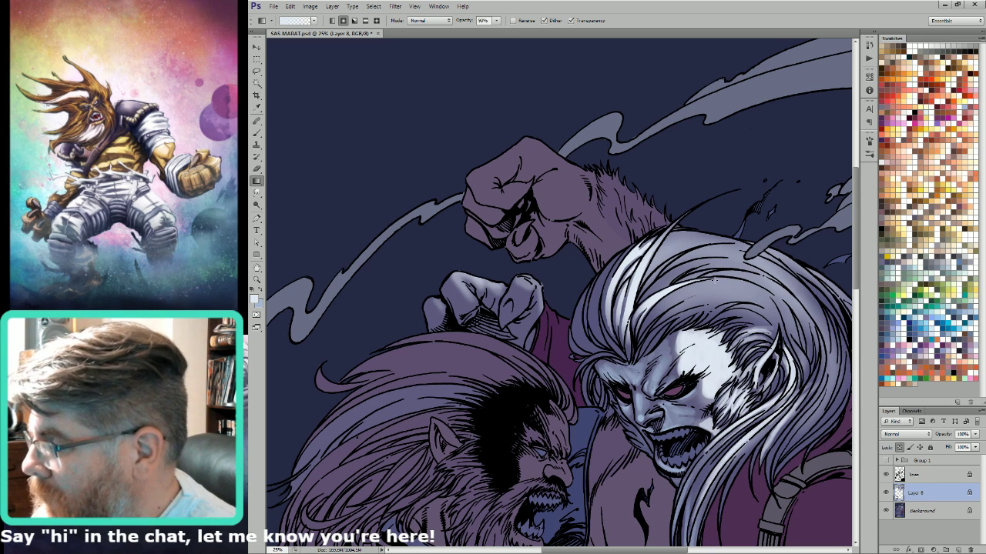
Lasso the broad hair section curving from above the forehead towards the ear and highlight it with the near-white radial gradient.
key("l")
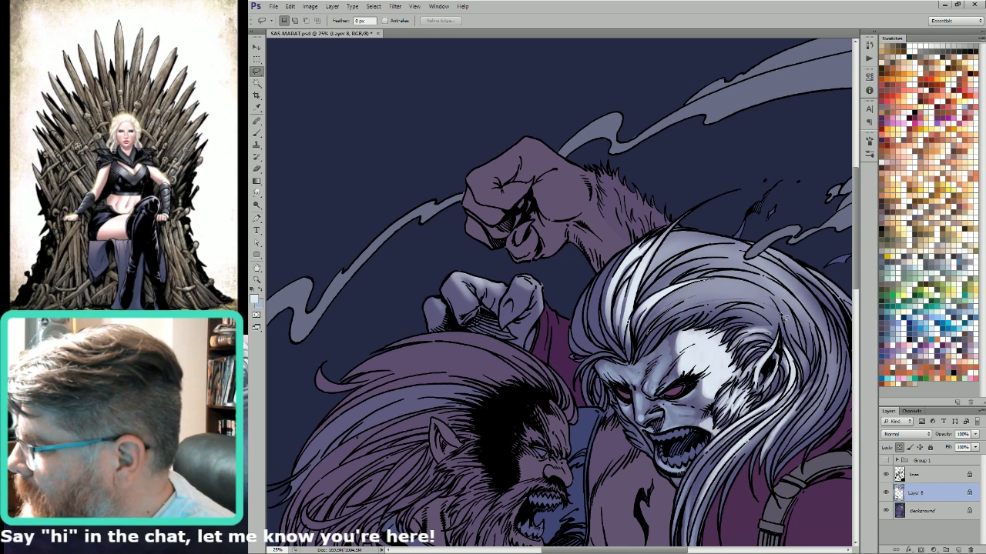
mouse_move(720, 282)
left_mouse_down()
mouse_move(648, 326)
mouse_move(668, 302)
mouse_move(645, 314)
mouse_move(668, 310)
mouse_move(649, 361)
mouse_move(673, 324)
left_mouse_up()
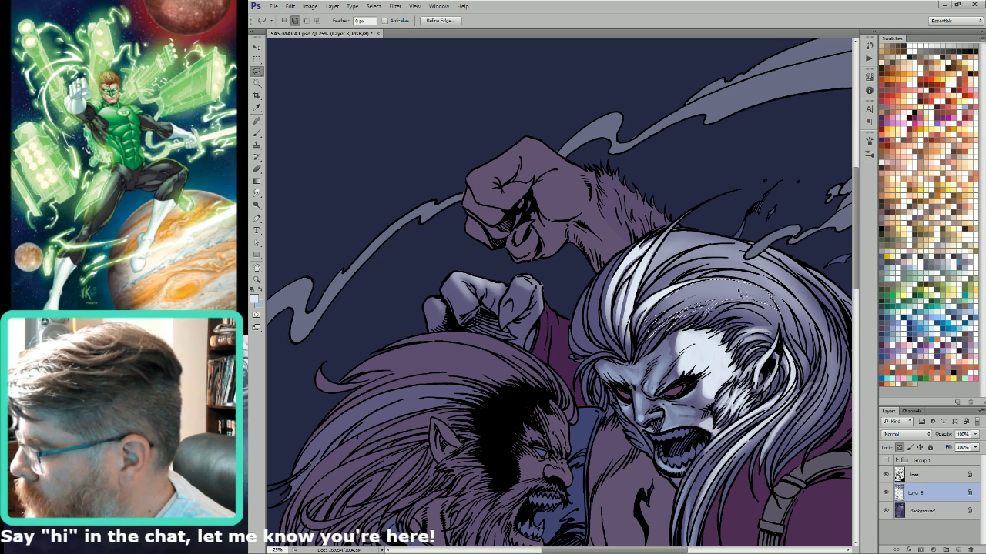
mouse_move(744, 294)
left_mouse_down()
mouse_move(759, 287)
mouse_move(770, 295)
left_mouse_up()
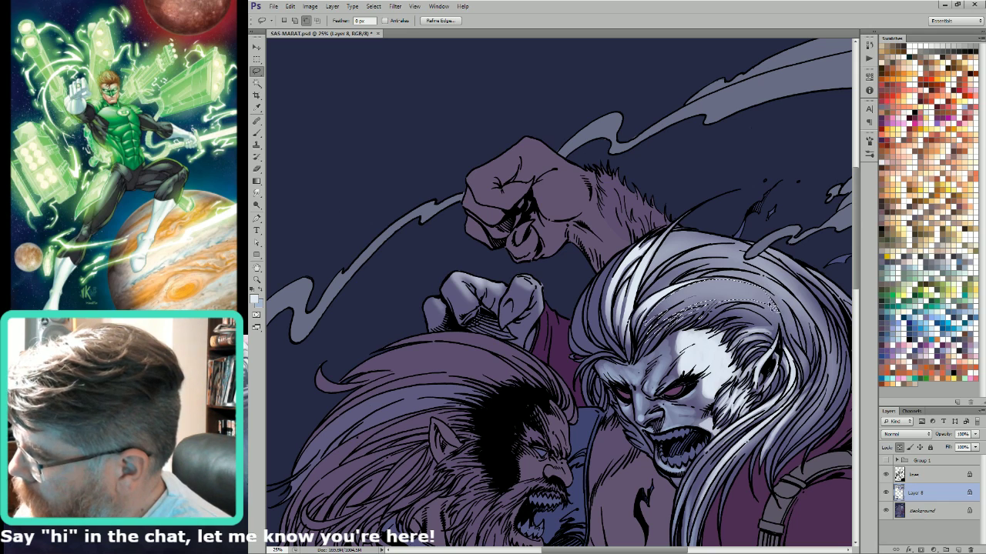
key("shift")
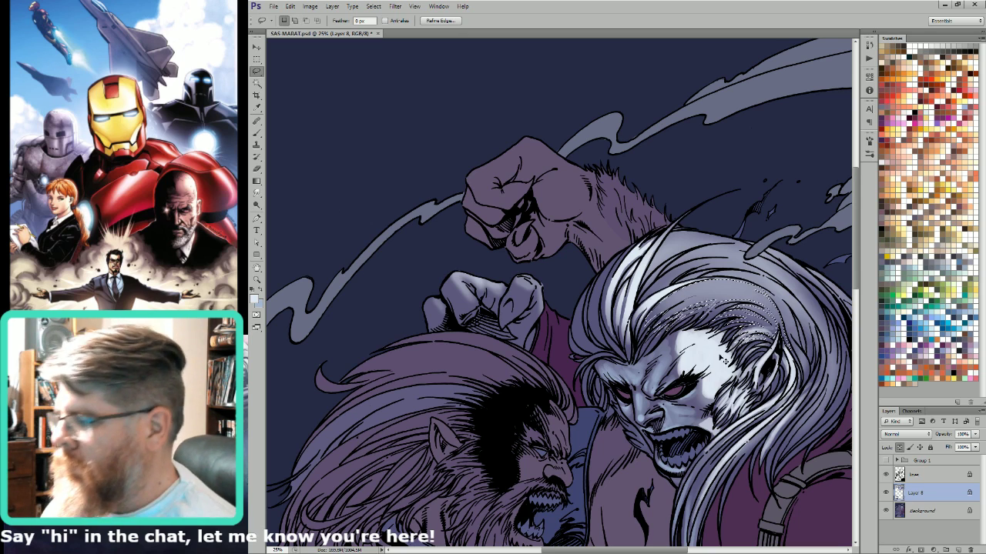
key("ctrl+h")
key("g")
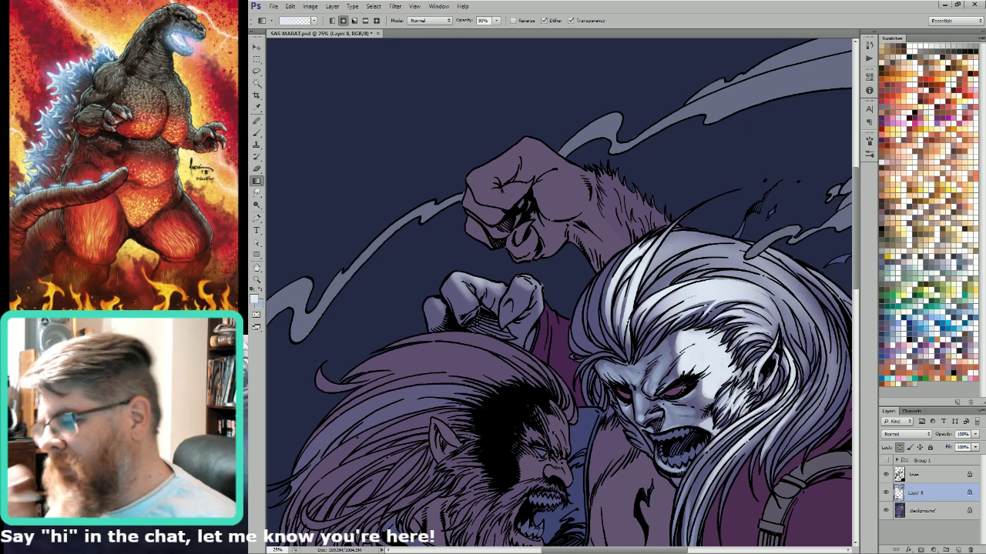
Lasso the large hair section over the white-haired fighter's crown and brighten it with the near-white radial gradient.
key("l")
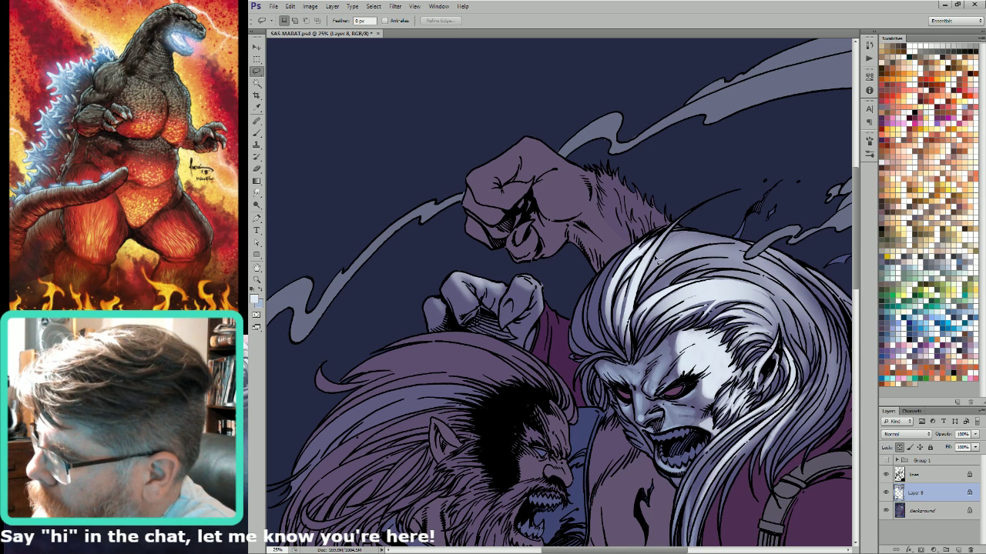
mouse_move(745, 244)
left_mouse_down()
mouse_move(649, 259)
mouse_move(658, 271)
mouse_move(696, 255)
mouse_move(669, 274)
mouse_move(754, 254)
mouse_move(697, 253)
mouse_move(694, 264)
mouse_move(748, 254)
mouse_move(700, 265)
mouse_move(714, 264)
mouse_move(651, 298)
mouse_move(743, 264)
mouse_move(698, 268)
mouse_move(677, 307)
mouse_move(693, 255)
mouse_move(729, 247)
mouse_move(645, 307)
mouse_move(663, 285)
left_mouse_up()
key("g")
key("l")
key("g")
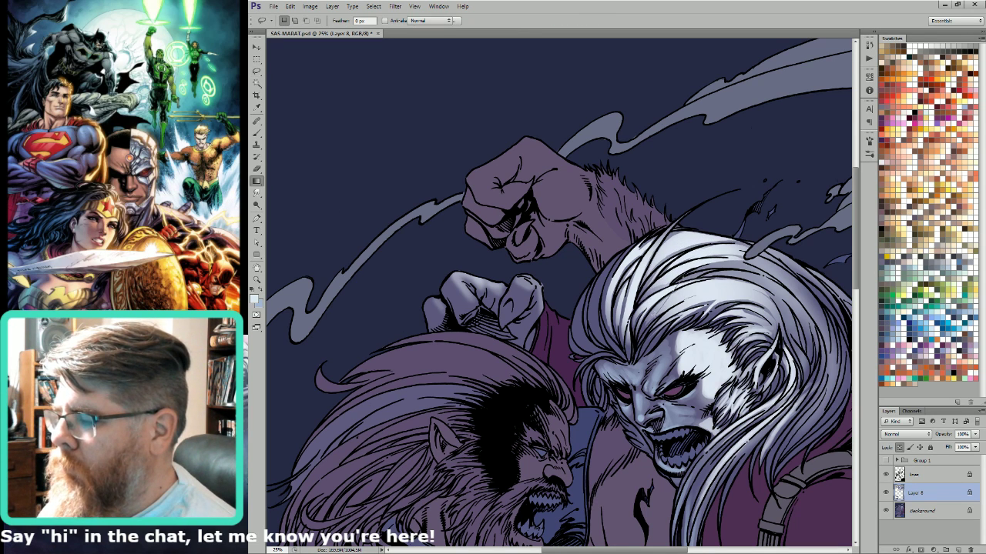
key("g")
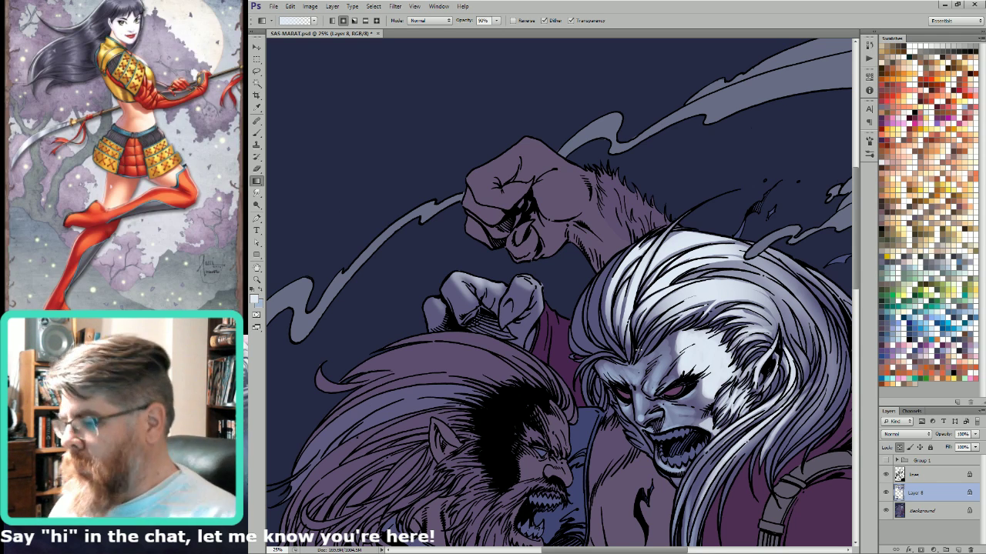
Lasso the long curved strands arching over the crown towards the ear and highlight them with the near-white radial gradient.
key("l")
left_click_drag(638, 351, 401, 374)
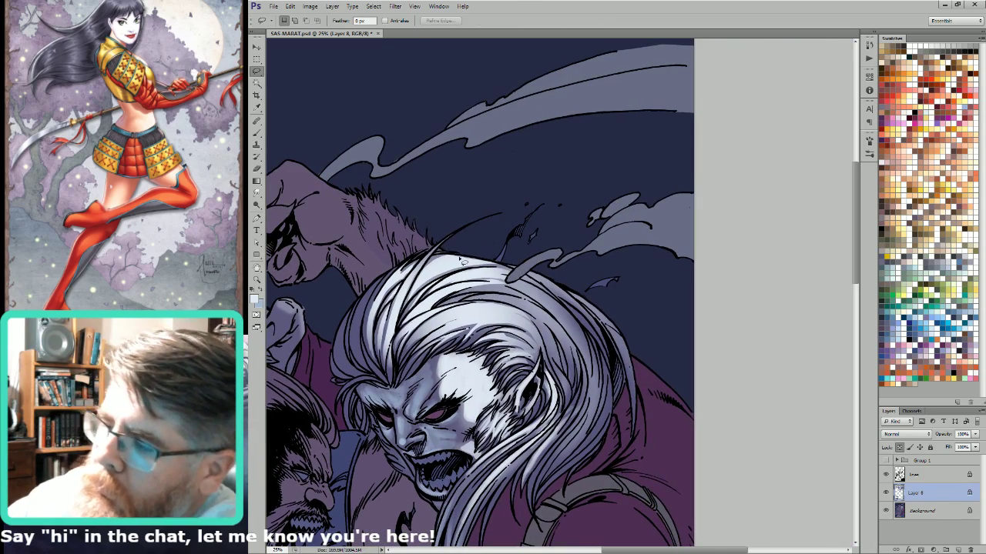
left_click_drag(481, 267, 512, 267)
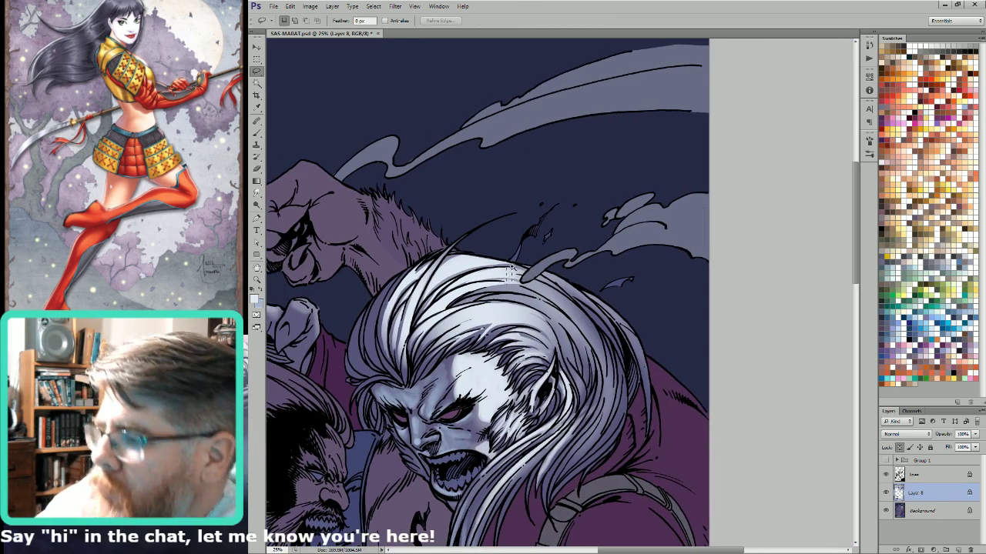
scroll(511, 265, "up", 10)
key("ctrl+0")
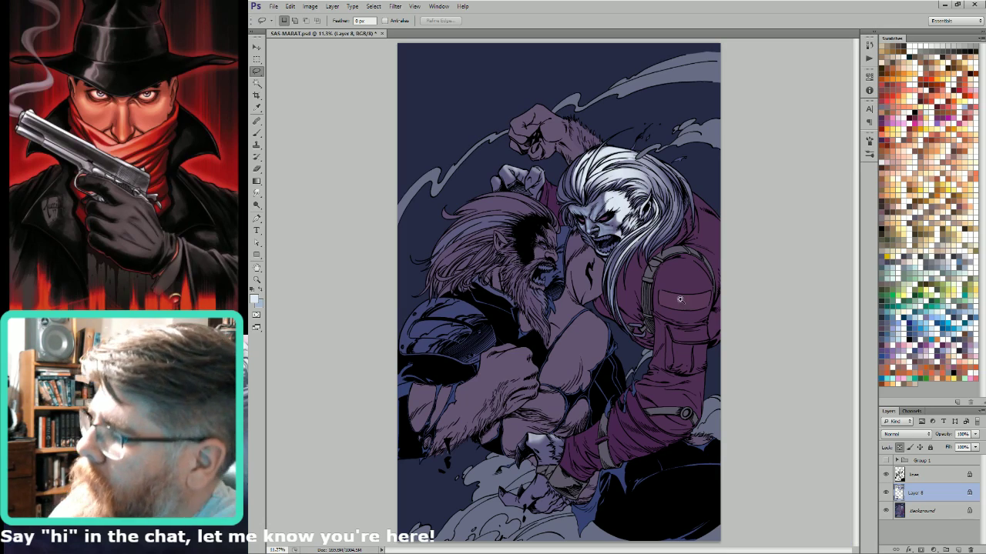
scroll(681, 300, "up", 5)
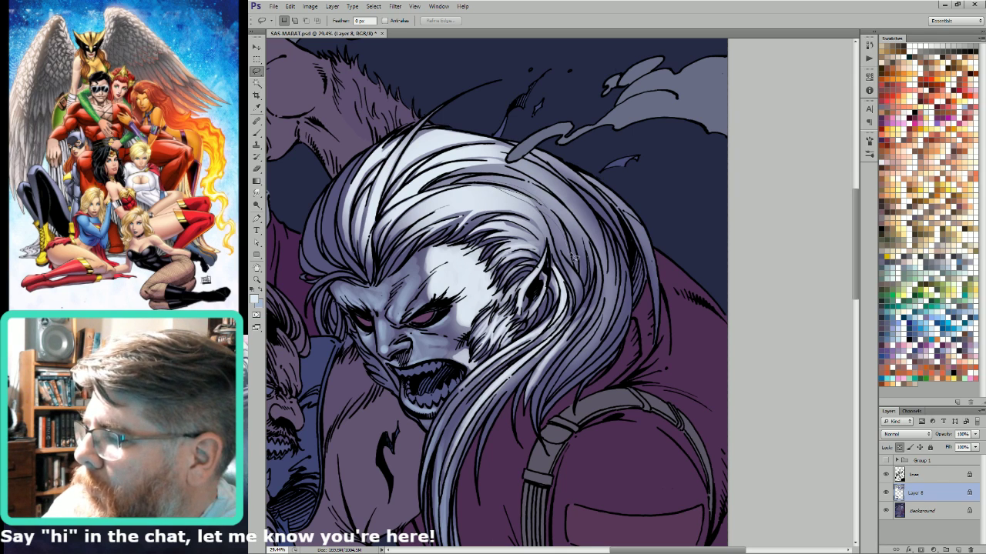
mouse_move(592, 274)
left_mouse_down()
mouse_move(569, 215)
mouse_move(492, 182)
left_mouse_up()
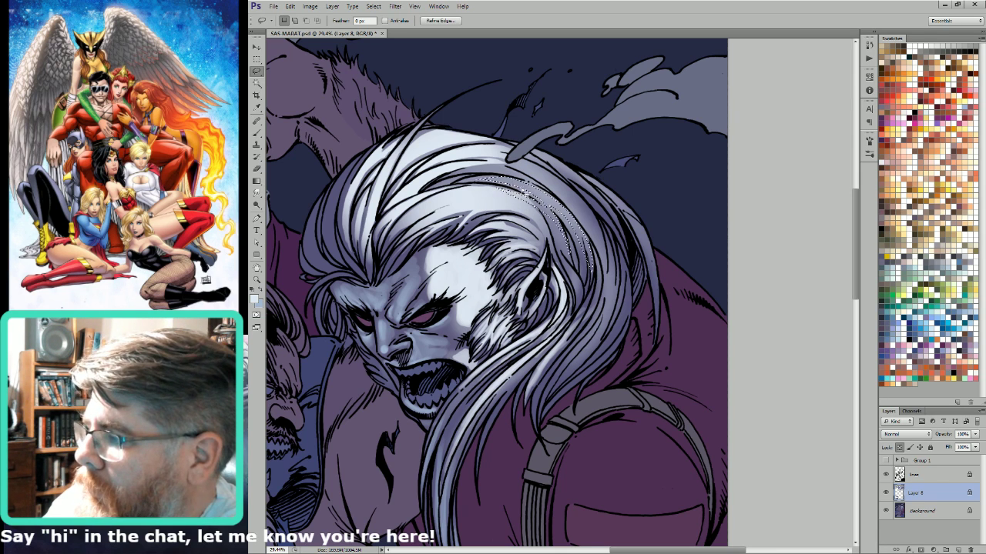
left_click_drag(543, 205, 597, 260)
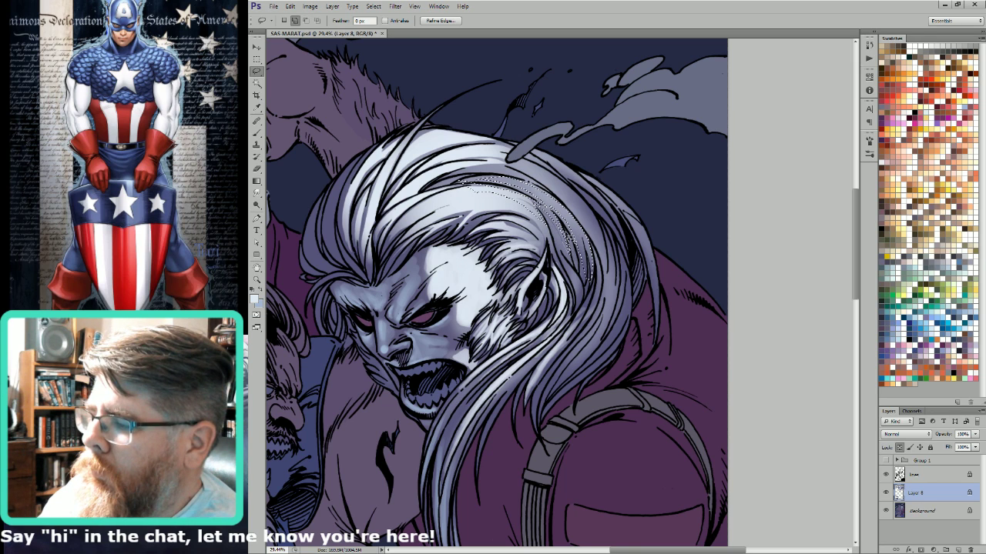
key("g")
key("ctrl+h")
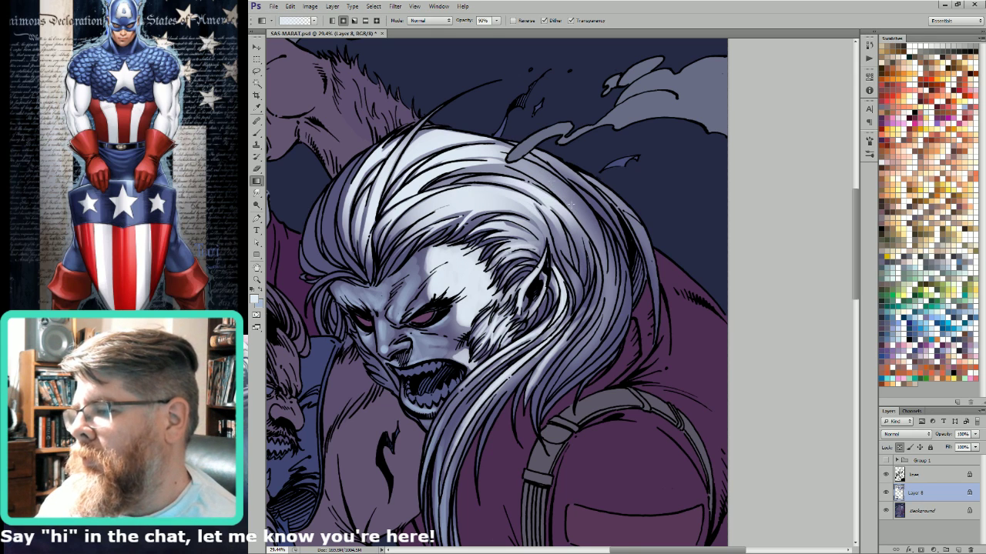
Lasso the upper crown strands of the white hair, lighten them with the near-white radial gradient, and clear the selection.
key("l")
mouse_move(486, 171)
left_mouse_down()
mouse_move(469, 174)
mouse_move(533, 182)
mouse_move(453, 170)
mouse_move(509, 164)
left_mouse_up()
key("ctrl+Page_Up")
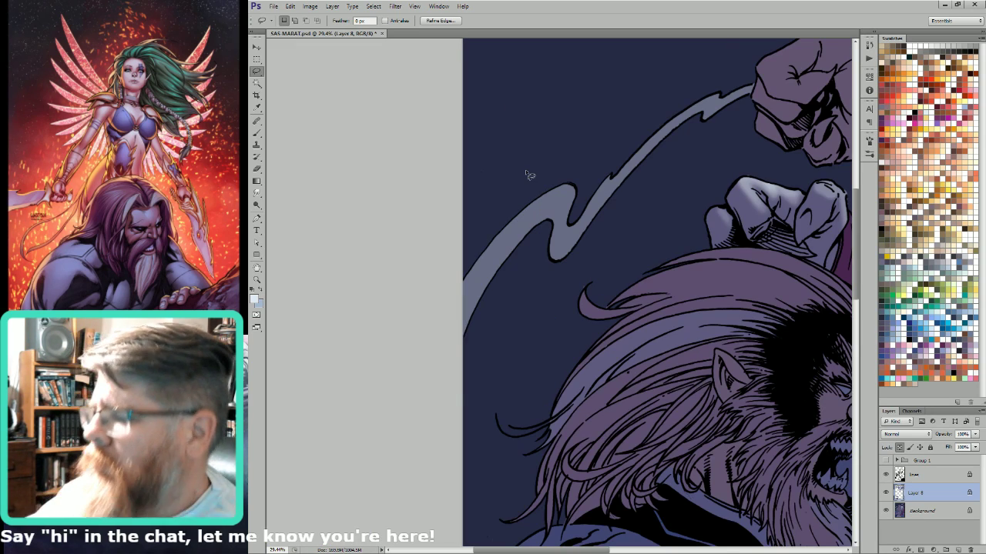
key("ctrl+0")
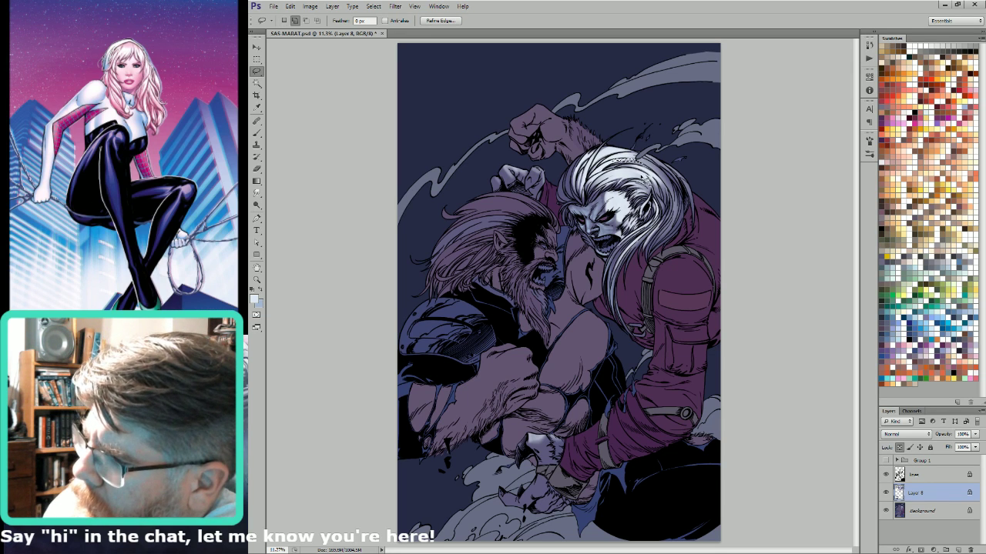
left_click_drag(644, 183, 600, 177)
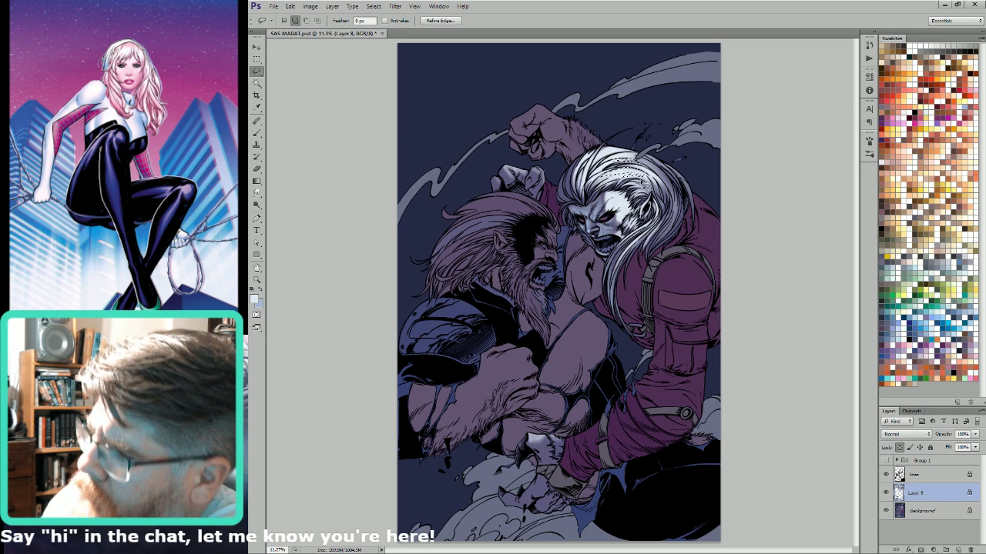
key("g")
key("l")
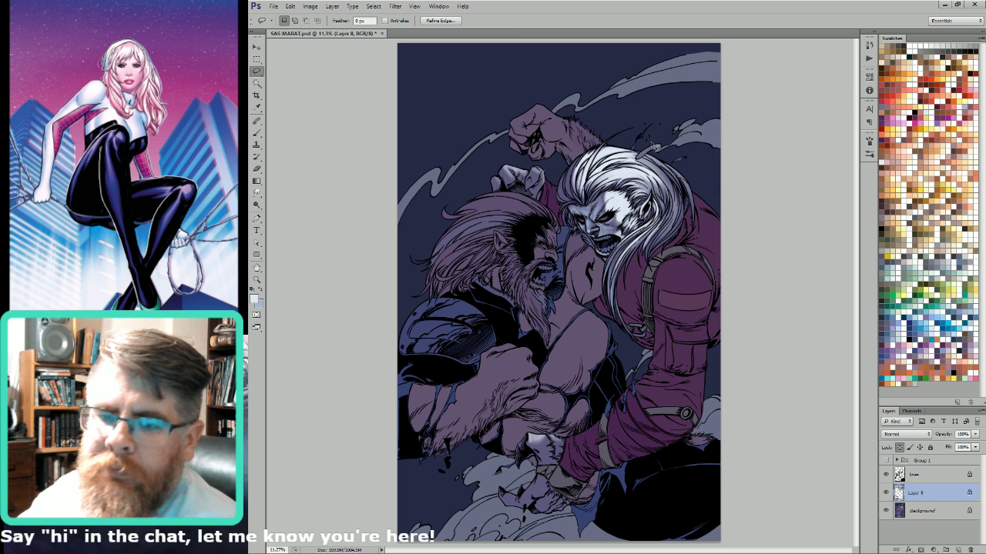
key("ctrl+d")
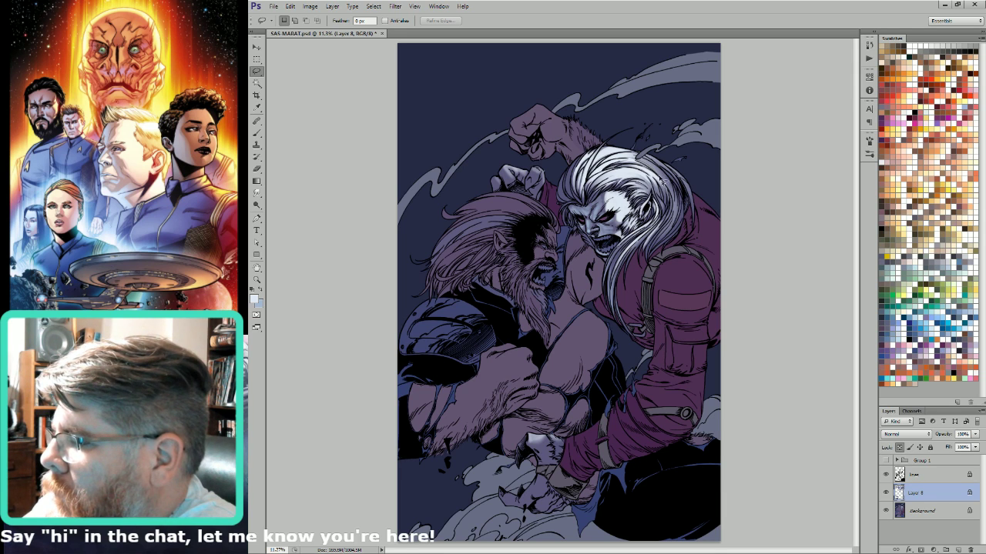
Lasso the outer hair sections along the back of the white-haired fighter's head and brighten them with the near-white radial gradient.
left_click_drag(632, 158, 668, 193)
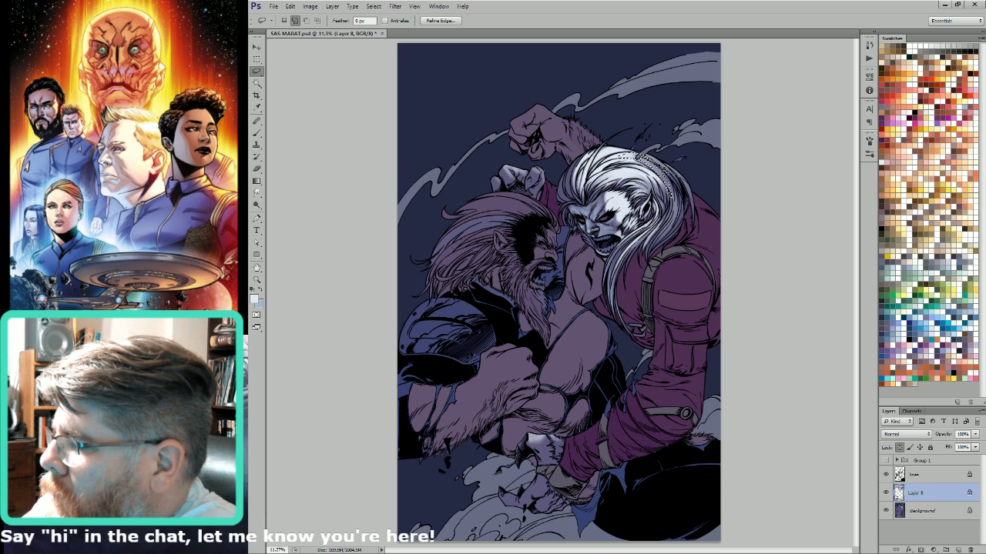
key("alt")
key("alt")
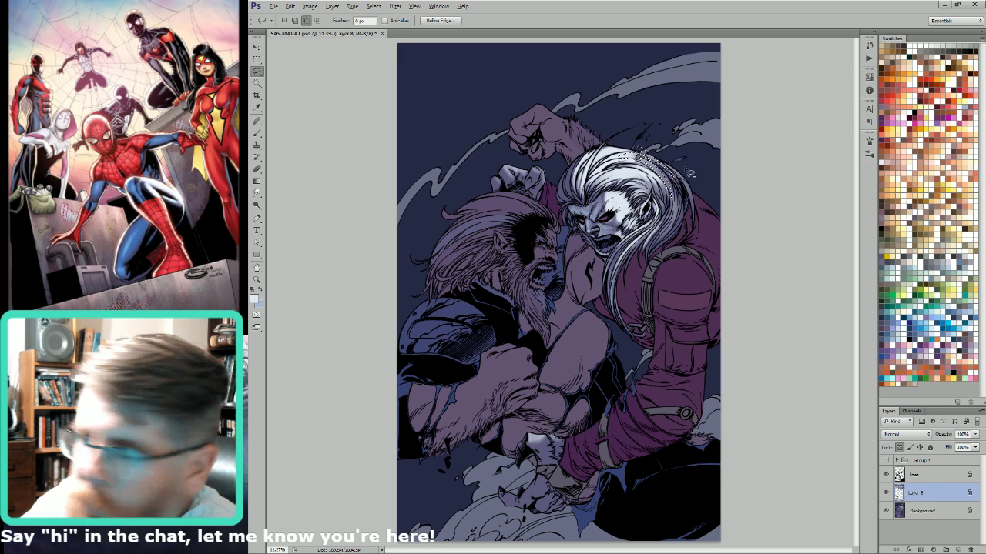
key("shift")
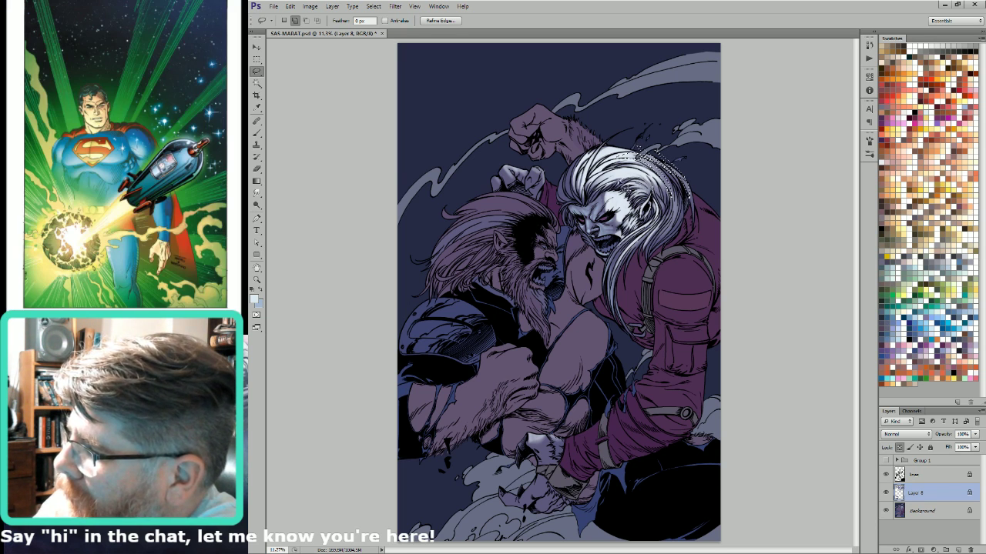
left_click_drag(653, 186, 645, 174)
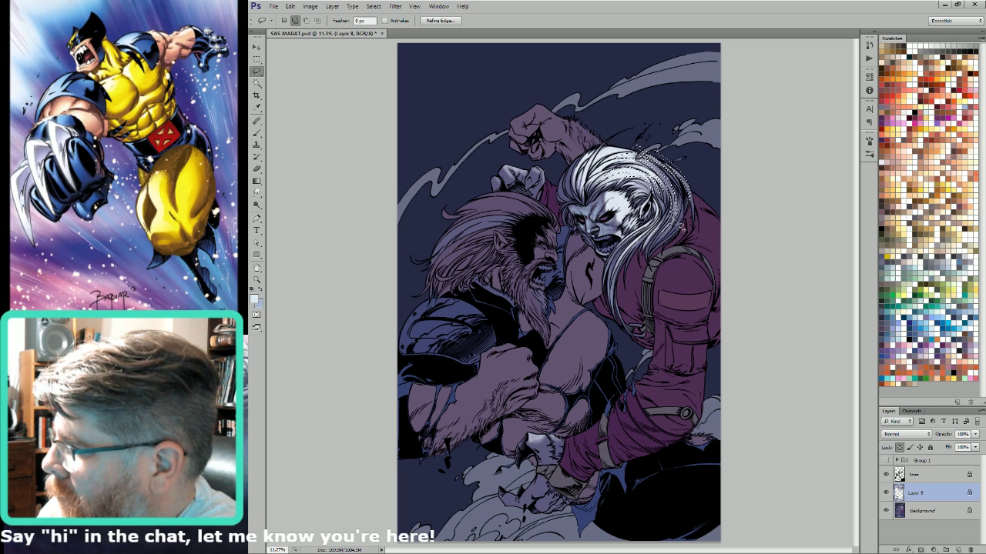
key("ctrl+h")
key("g")
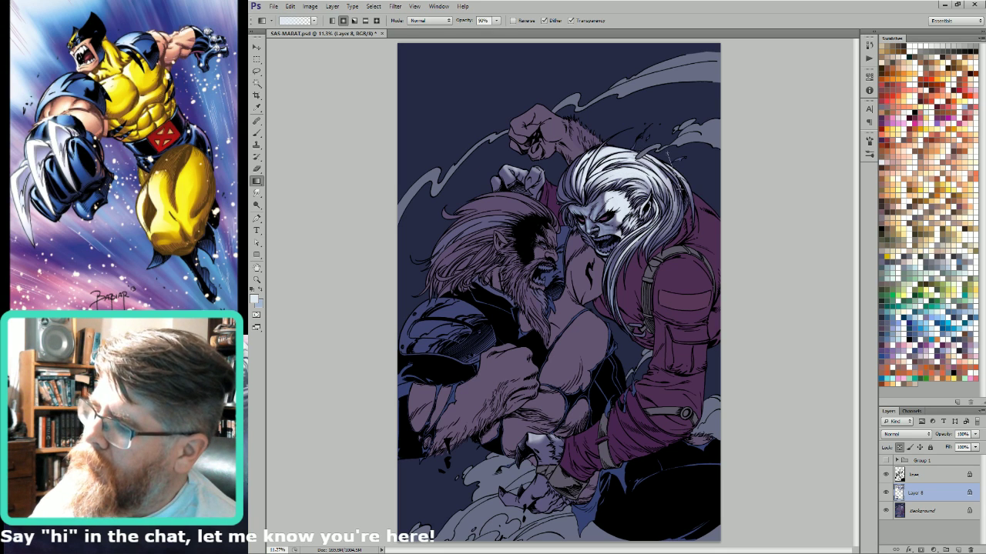
key("b")
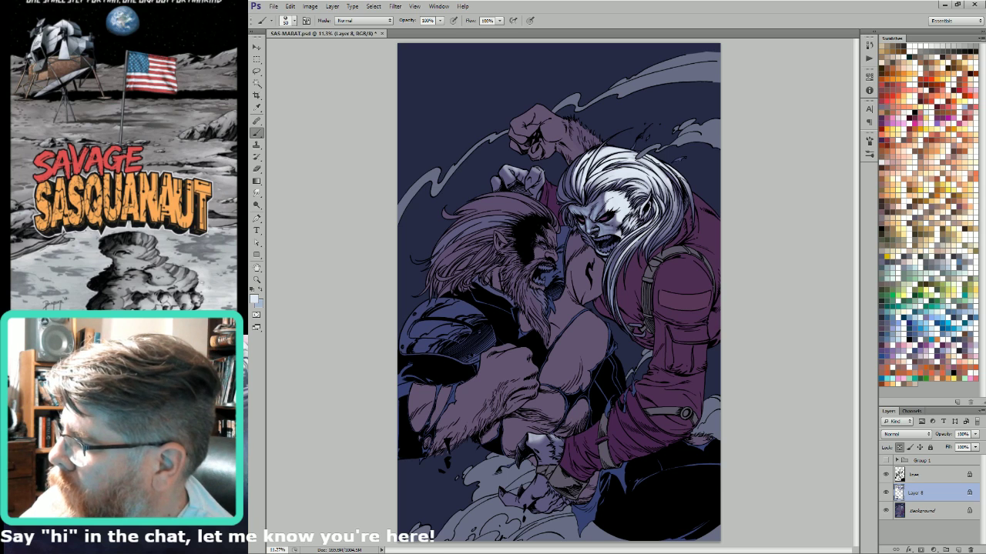
Lasso the hair falling behind the ear towards the shoulder and lighten it with the near-white radial gradient.
key("l")
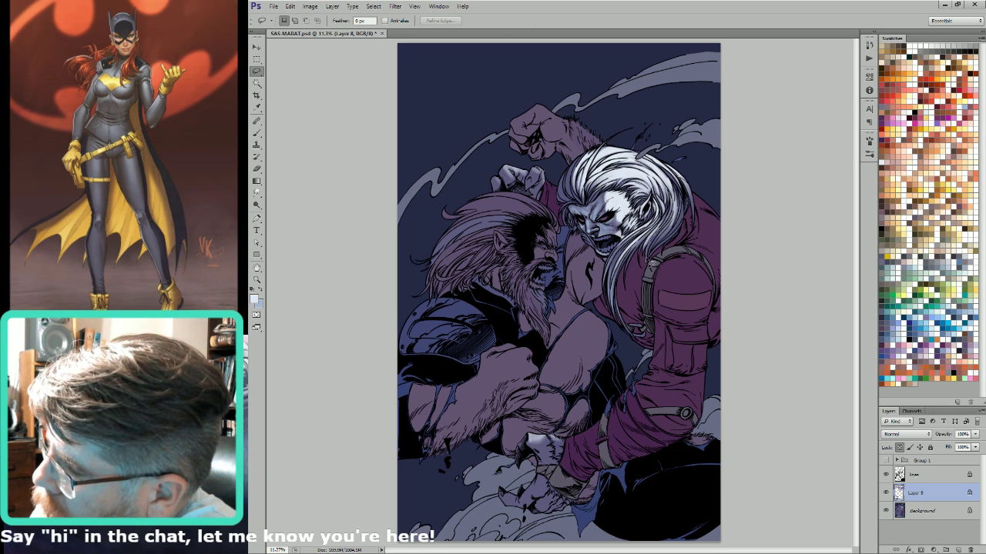
mouse_move(664, 240)
left_mouse_down()
mouse_move(680, 222)
mouse_move(681, 193)
mouse_move(667, 174)
mouse_move(653, 240)
mouse_move(671, 212)
left_mouse_up()
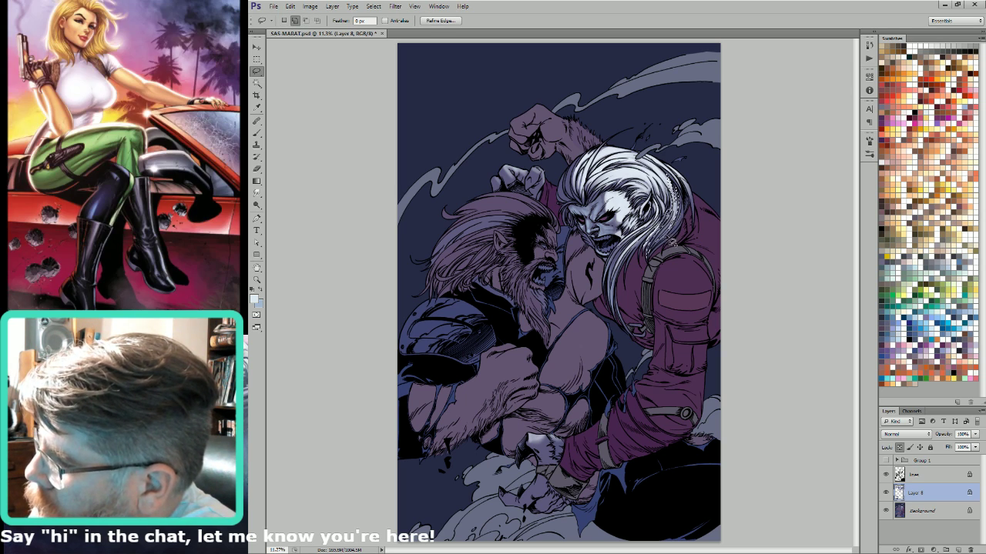
key("g")
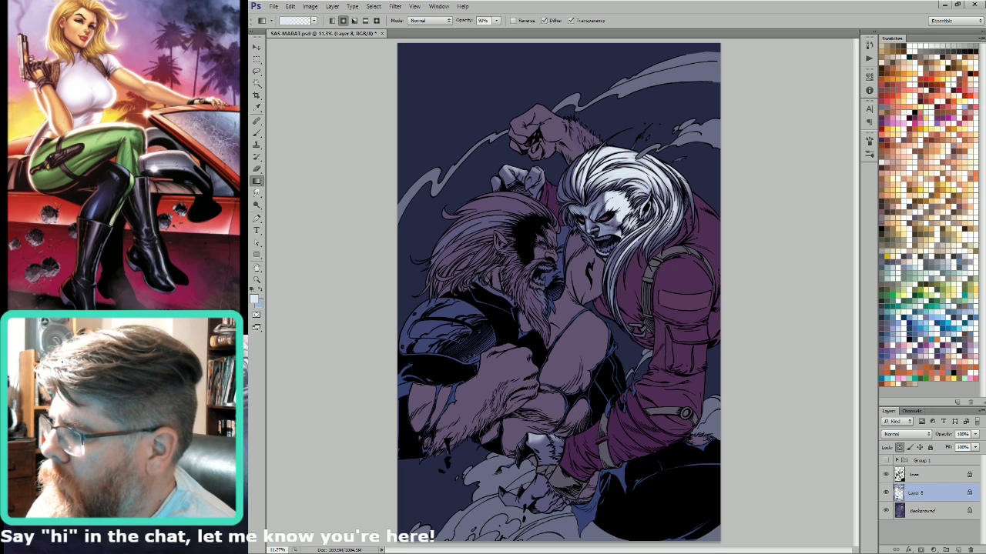
key("b")
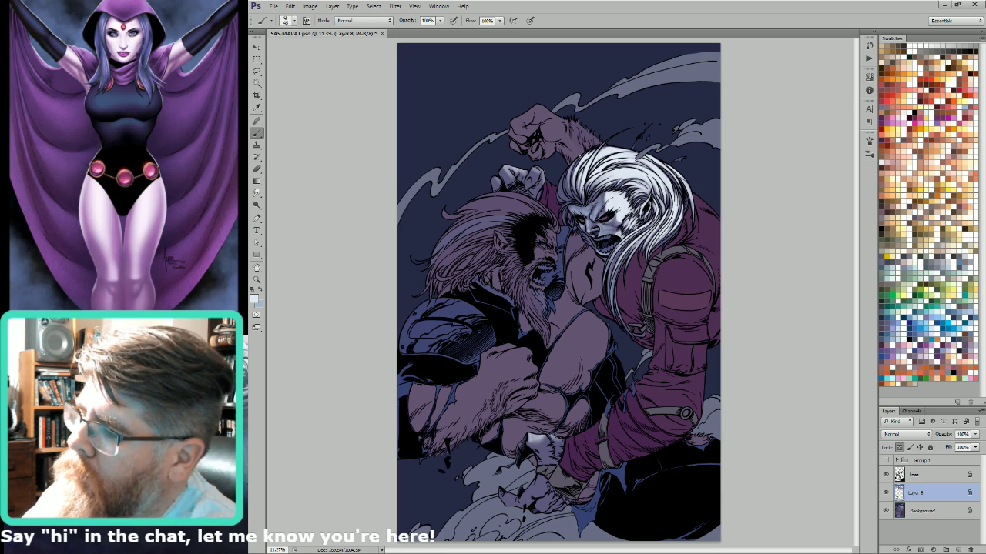
Paint fine near-white brush strokes on the strands sweeping back from the white-haired fighter's hairline peak, using a reduced brush size.
key("l")
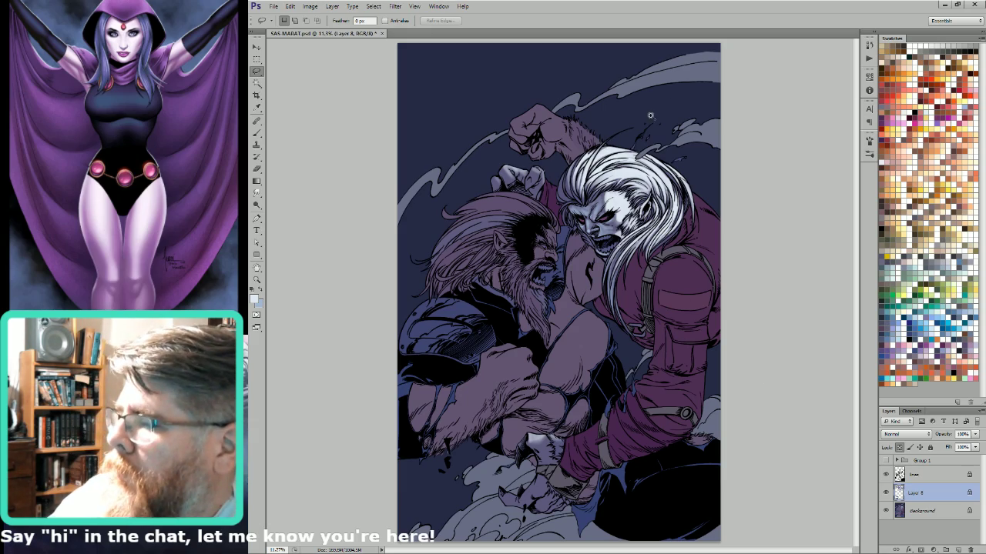
left_click_drag(651, 116, 713, 117)
left_click_drag(670, 228, 718, 240)
key("v")
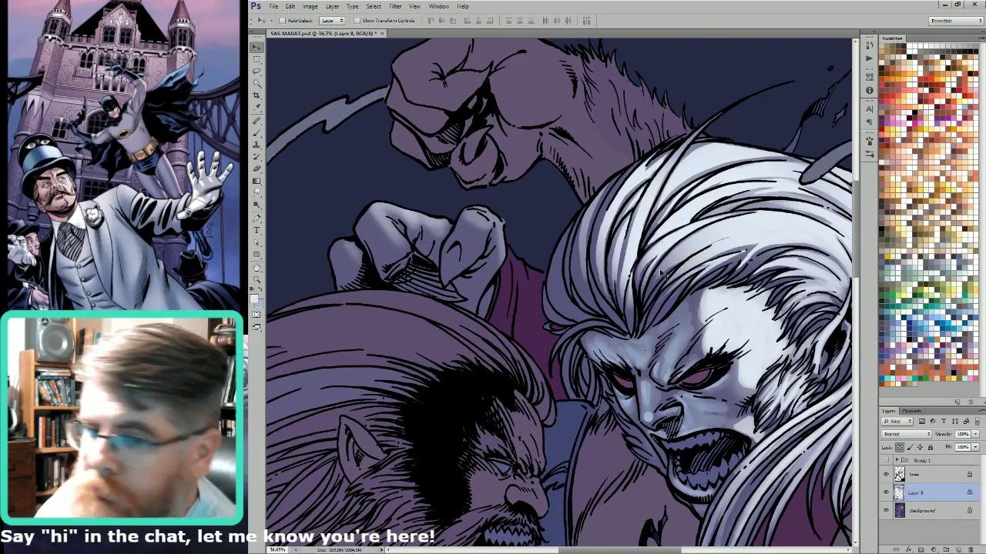
left_click_drag(682, 288, 693, 304)
key("b")
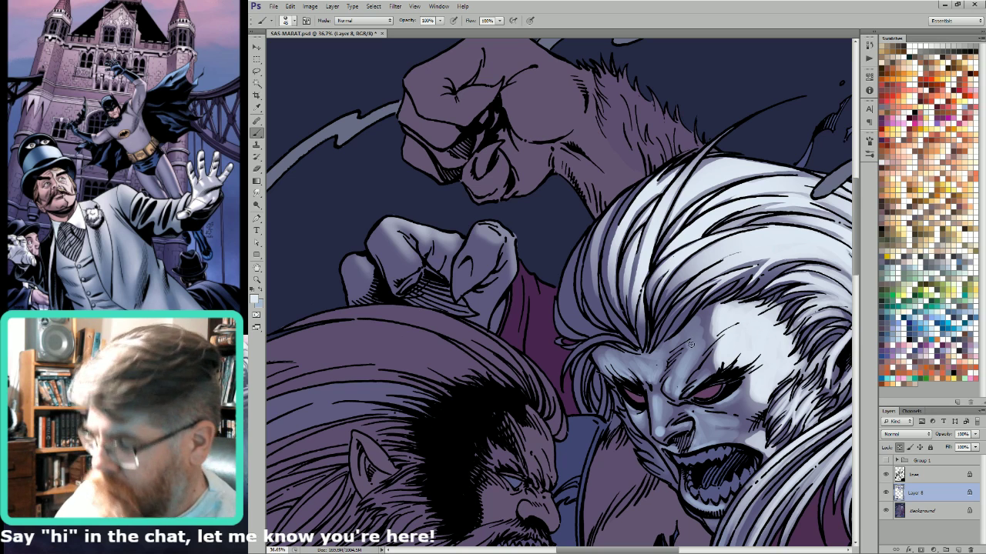
key("bracketleft")
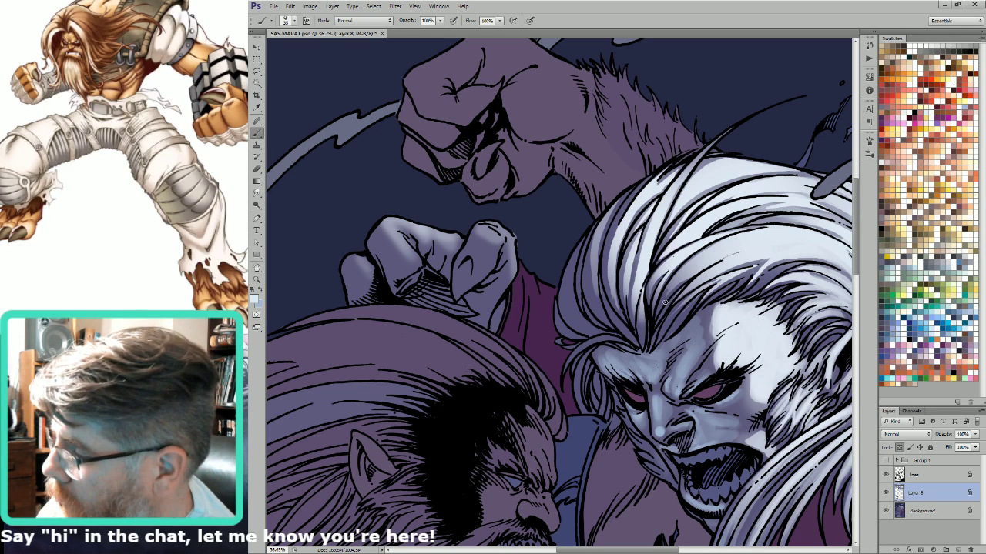
key("bracketleft")
mouse_move(660, 311)
left_mouse_down()
mouse_move(705, 258)
mouse_move(692, 266)
left_mouse_up()
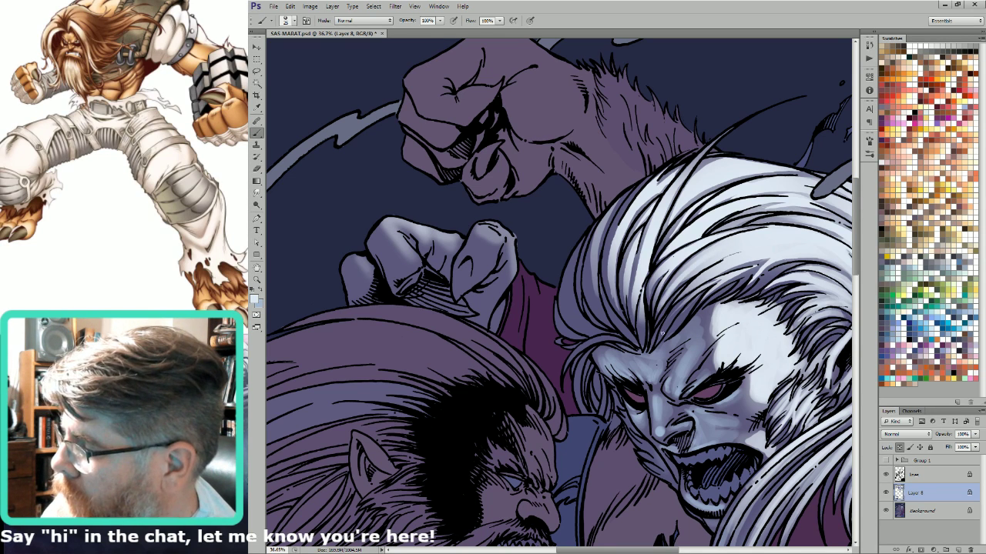
mouse_move(663, 333)
left_mouse_down()
mouse_move(730, 269)
mouse_move(704, 292)
mouse_move(713, 271)
left_mouse_up()
Brush thin near-white highlights along the strands above the temple and across the crown of the white hair.
key("bracketleft")
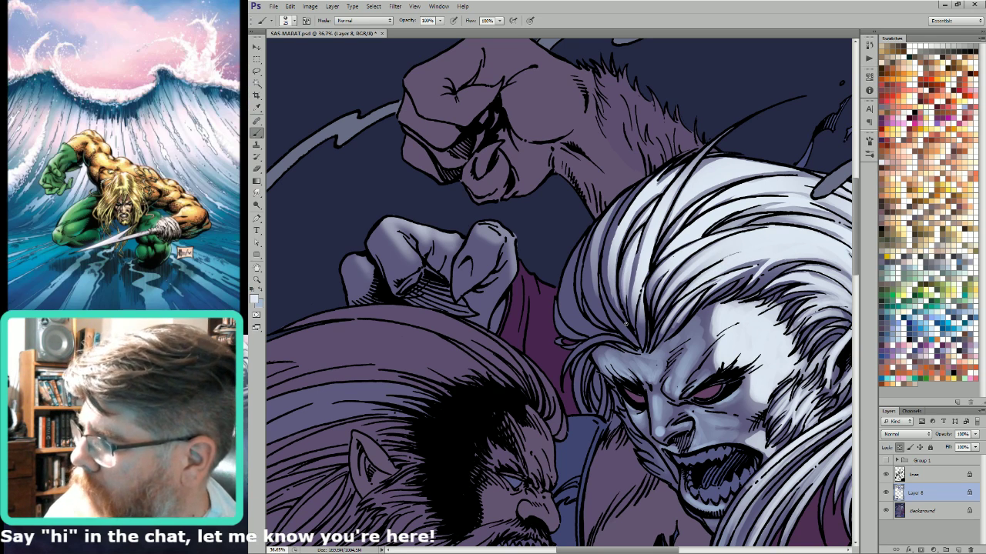
key("[")
mouse_move(619, 217)
left_mouse_down()
mouse_move(617, 319)
mouse_move(592, 241)
left_mouse_up()
left_click_drag(605, 293, 644, 322)
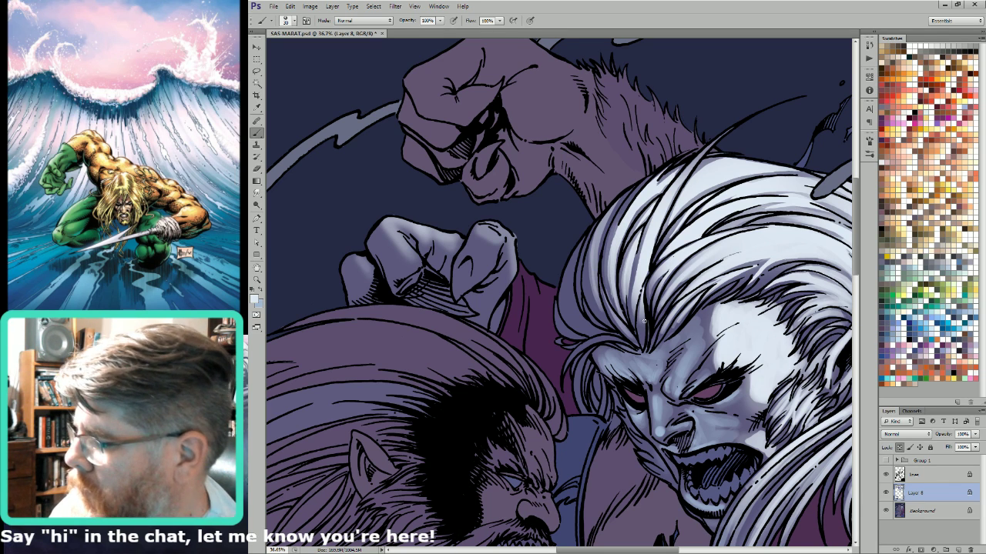
mouse_move(679, 281)
left_mouse_down()
mouse_move(715, 245)
mouse_move(795, 208)
mouse_move(782, 208)
left_mouse_up()
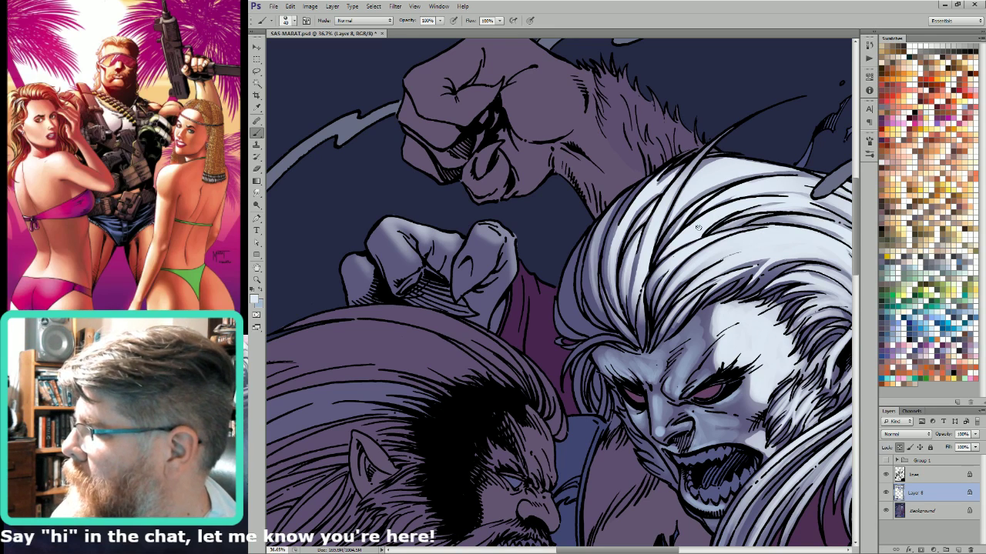
mouse_move(691, 180)
left_mouse_down()
mouse_move(720, 160)
mouse_move(770, 176)
left_mouse_up()
mouse_move(833, 189)
left_mouse_down()
mouse_move(590, 221)
mouse_move(627, 277)
left_mouse_up()
mouse_move(570, 233)
left_mouse_down()
mouse_move(629, 279)
mouse_move(653, 353)
left_mouse_up()
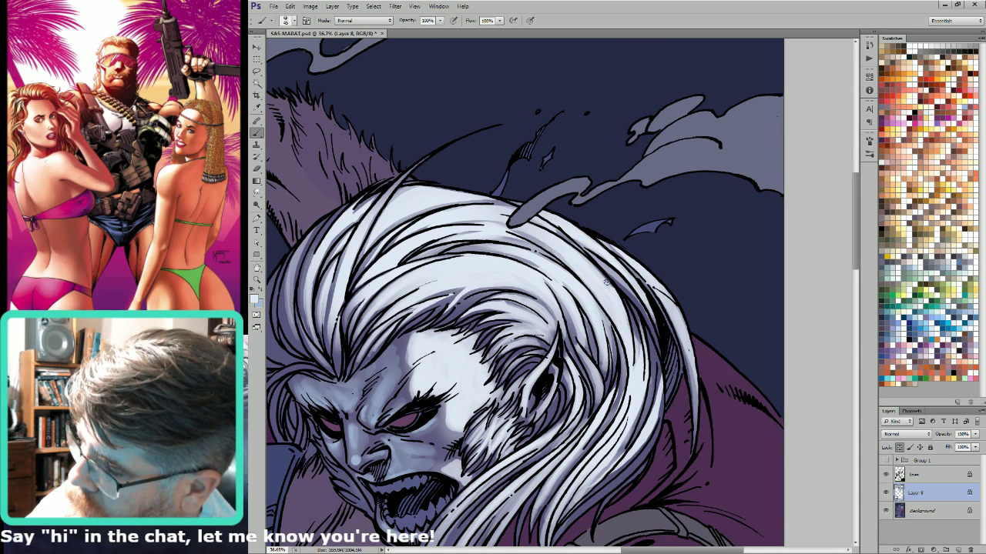
Lasso the small strands just behind and above the pointed ear and lighten them with the near-white radial gradient.
key("l")
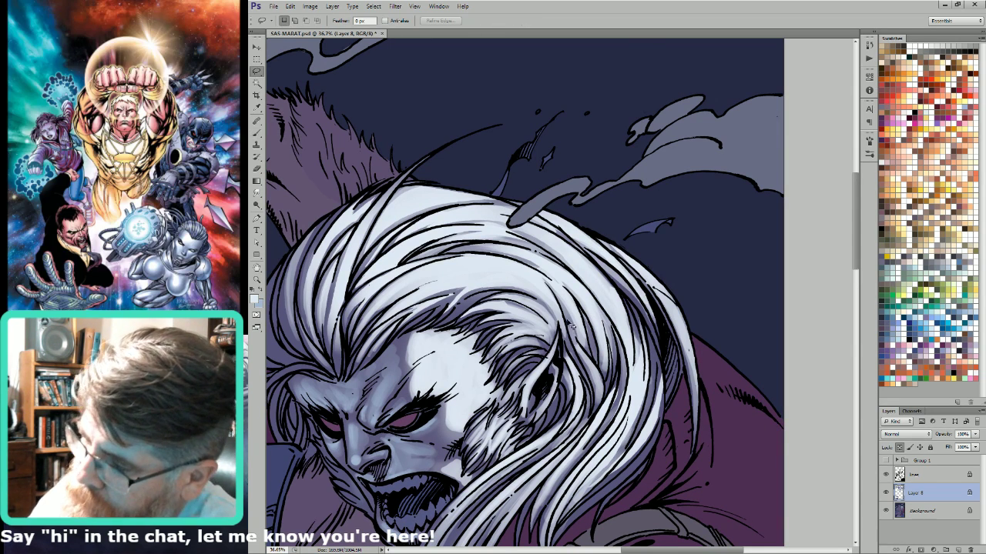
mouse_move(570, 329)
left_mouse_down()
mouse_move(602, 406)
mouse_move(573, 336)
mouse_move(599, 383)
left_mouse_up()
key("g")
key("l")
left_click_drag(555, 292, 567, 312)
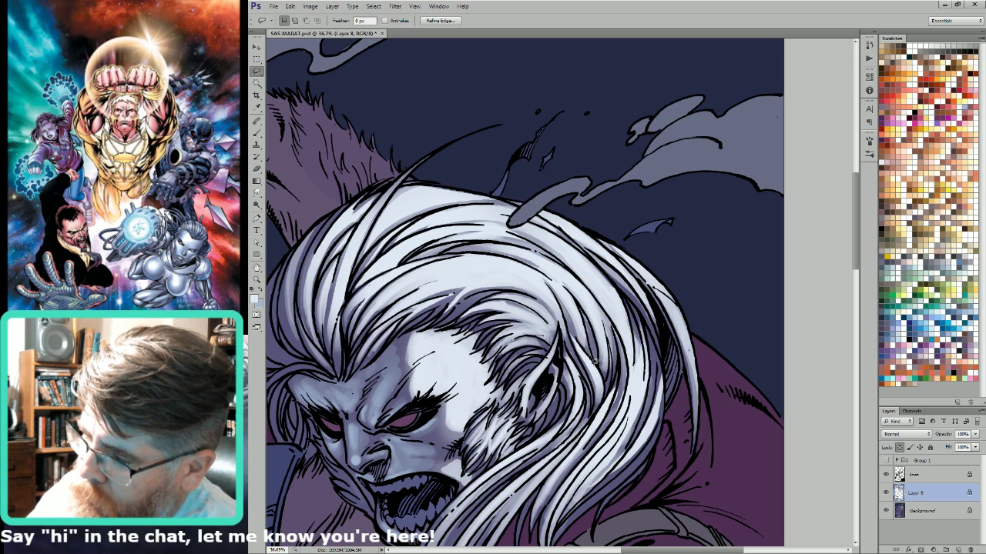
key("g")
key("l")
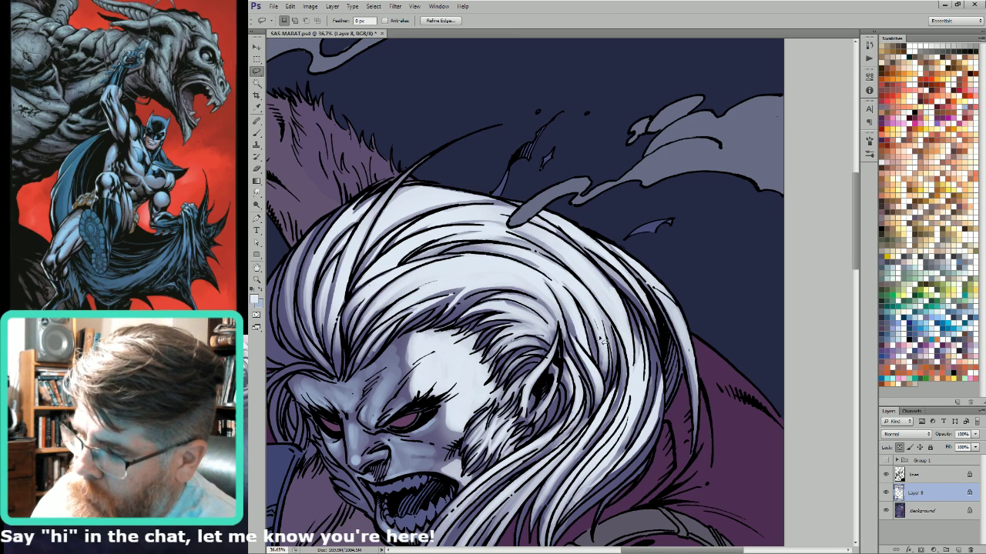
Lasso the long strands curving behind the pointed ear and lighten them with the near-white radial gradient.
mouse_move(603, 341)
left_mouse_down()
mouse_move(603, 323)
mouse_move(612, 376)
mouse_move(704, 293)
mouse_move(753, 269)
mouse_move(726, 326)
mouse_move(746, 277)
mouse_move(737, 334)
left_mouse_up()
key("g")
key("l")
key("g")
key("l")
Lasso the hair strands hanging over the maroon shoulder and lighten them with the near-white radial gradient at 90% opacity.
mouse_move(685, 395)
left_mouse_down()
mouse_move(683, 382)
mouse_move(749, 278)
mouse_move(730, 316)
left_mouse_up()
key("g")
key("l")
key("g")
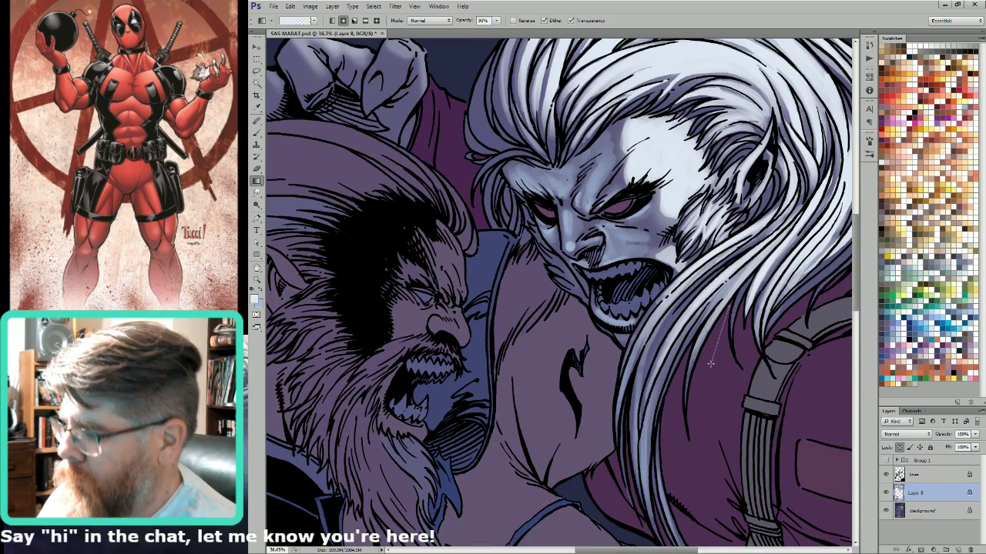
left_click_drag(715, 357, 694, 329)
Lasso the long locks falling past the white-haired fighter's open mouth and lighten them with the near-white gradient.
key("l")
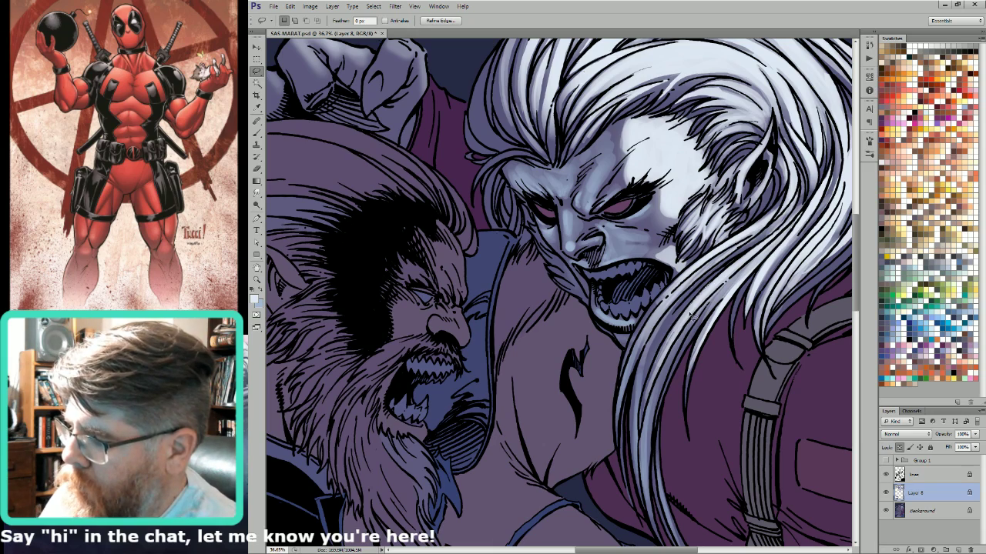
key("g")
key("l")
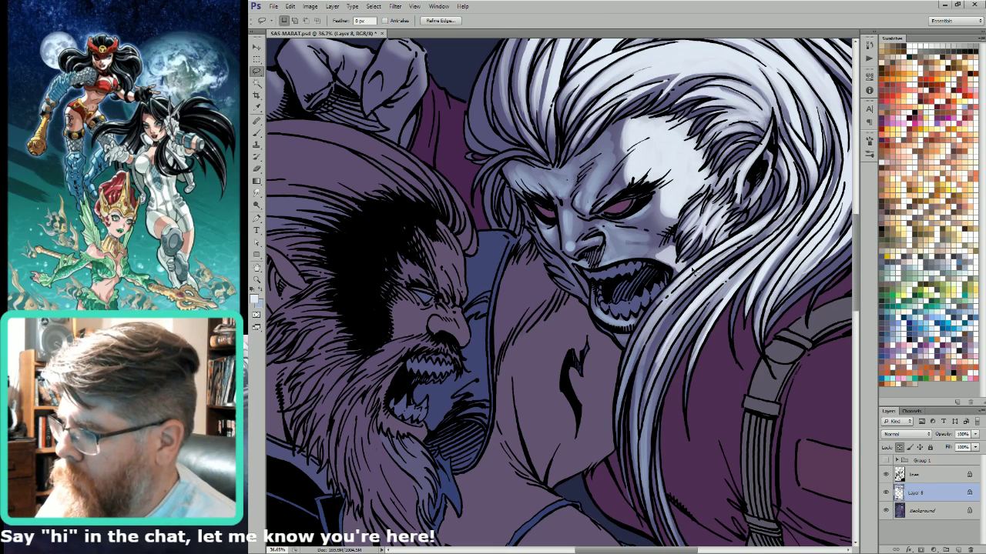
mouse_move(694, 273)
left_mouse_down()
mouse_move(641, 359)
mouse_move(762, 225)
mouse_move(670, 305)
left_mouse_up()
key("g")
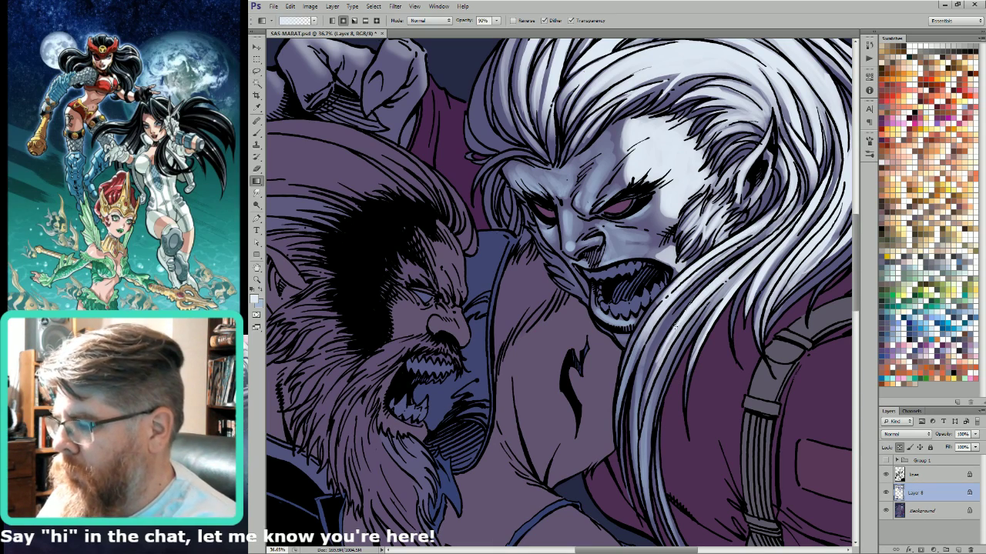
key("ctrl+0")
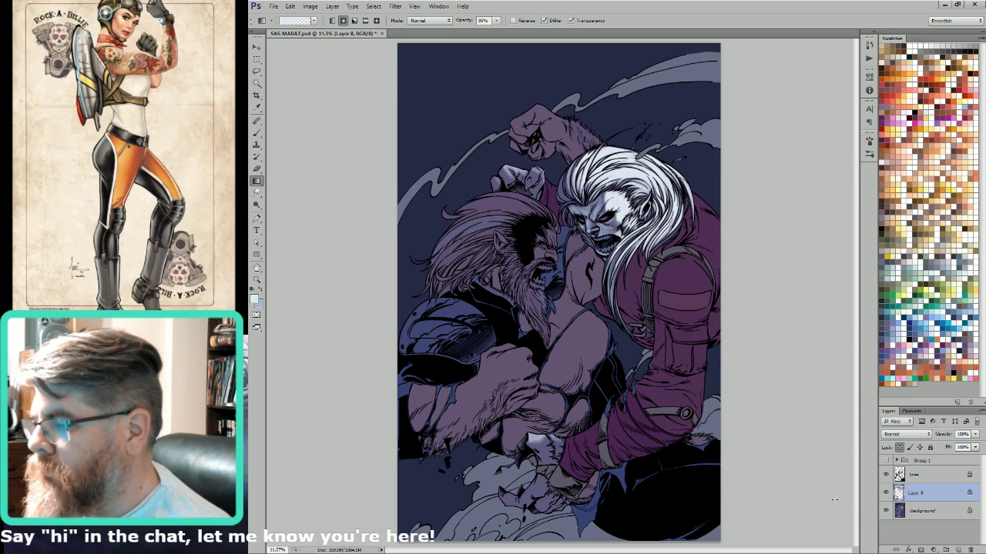
Lasso jagged fur tufts across the sideburn in front of the pointed ear and lighten them with the near-white radial gradient.
left_click_drag(630, 198, 663, 290)
key("l")
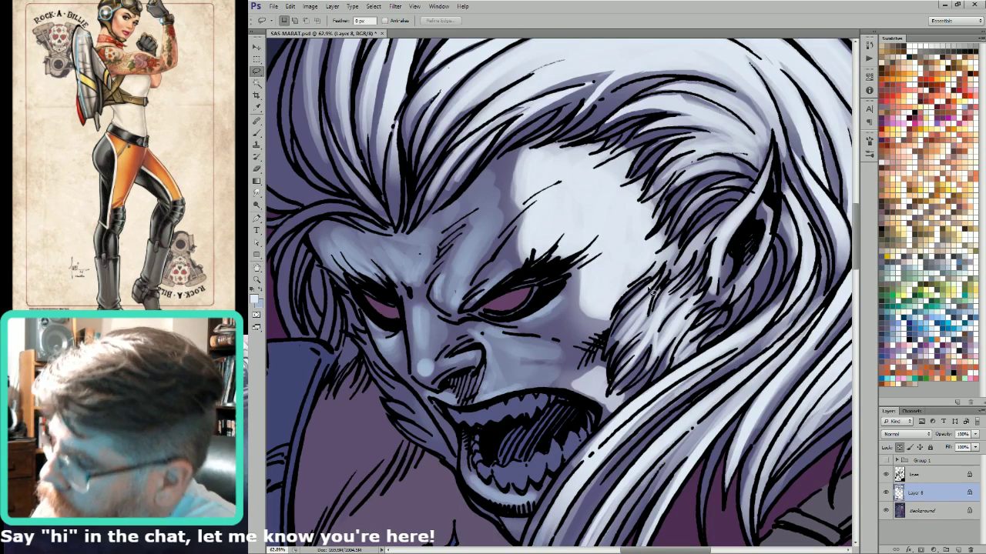
left_click_drag(617, 319, 660, 271)
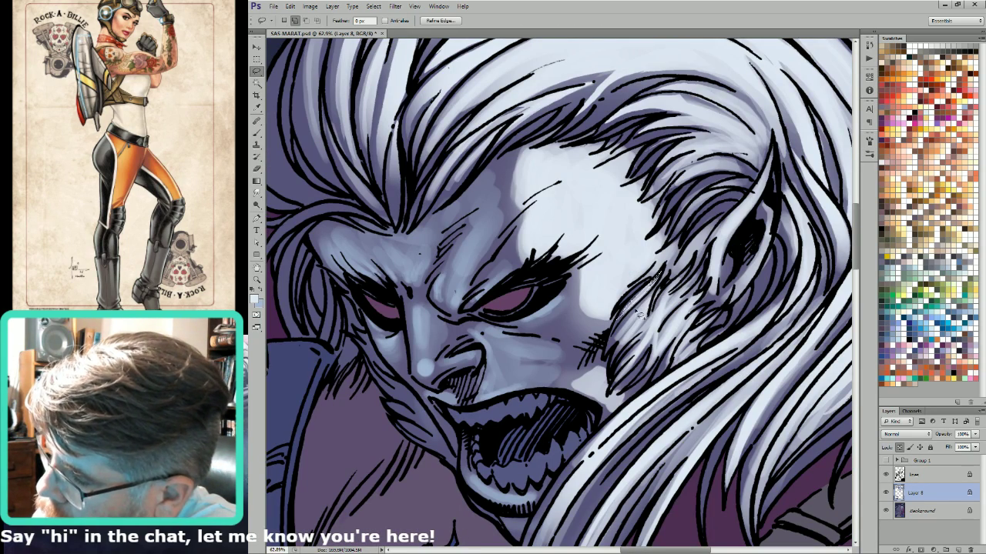
mouse_move(617, 356)
left_mouse_down()
mouse_move(650, 317)
mouse_move(653, 278)
mouse_move(670, 307)
mouse_move(639, 351)
mouse_move(653, 353)
mouse_move(691, 292)
mouse_move(667, 300)
mouse_move(692, 291)
left_mouse_up()
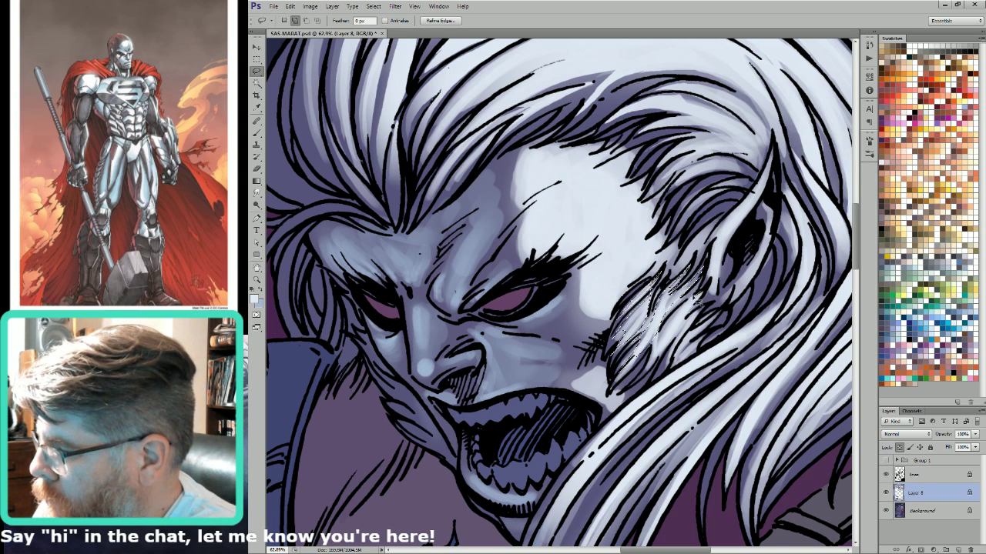
mouse_move(675, 325)
left_mouse_down()
mouse_move(661, 346)
mouse_move(661, 331)
mouse_move(652, 376)
mouse_move(709, 294)
mouse_move(659, 380)
mouse_move(720, 314)
mouse_move(679, 370)
mouse_move(706, 343)
mouse_move(656, 370)
mouse_move(675, 366)
mouse_move(654, 389)
mouse_move(711, 326)
mouse_move(705, 353)
left_mouse_up()
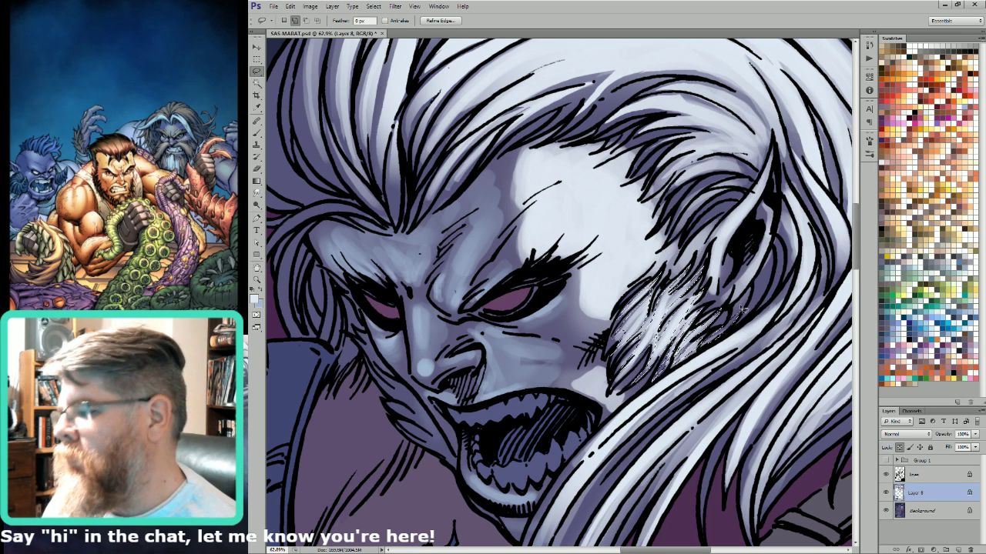
key("g")
left_click_drag(680, 290, 682, 339)
mouse_move(640, 302)
left_mouse_down()
mouse_move(651, 351)
mouse_move(639, 377)
left_mouse_up()
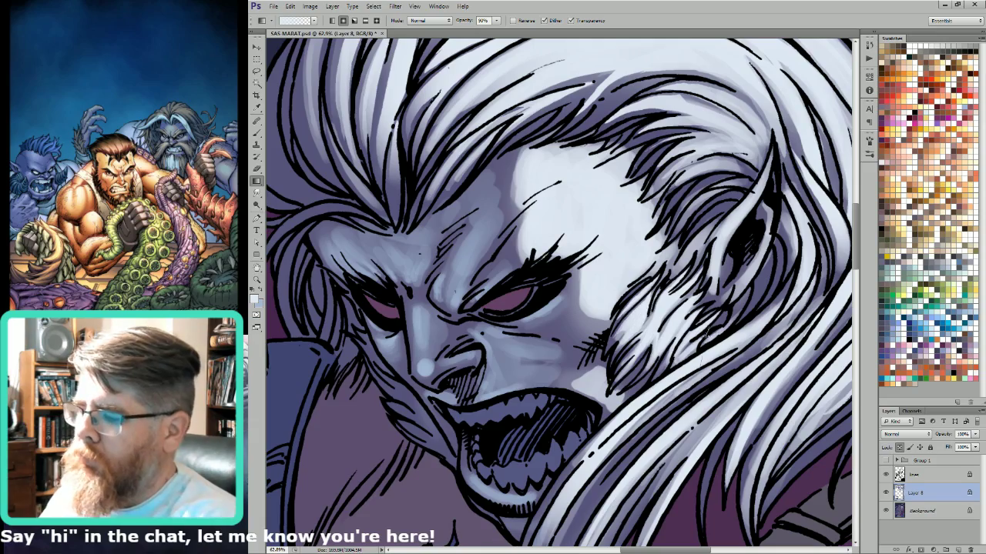
left_click_drag(724, 339, 713, 411)
key("ctrl+0")
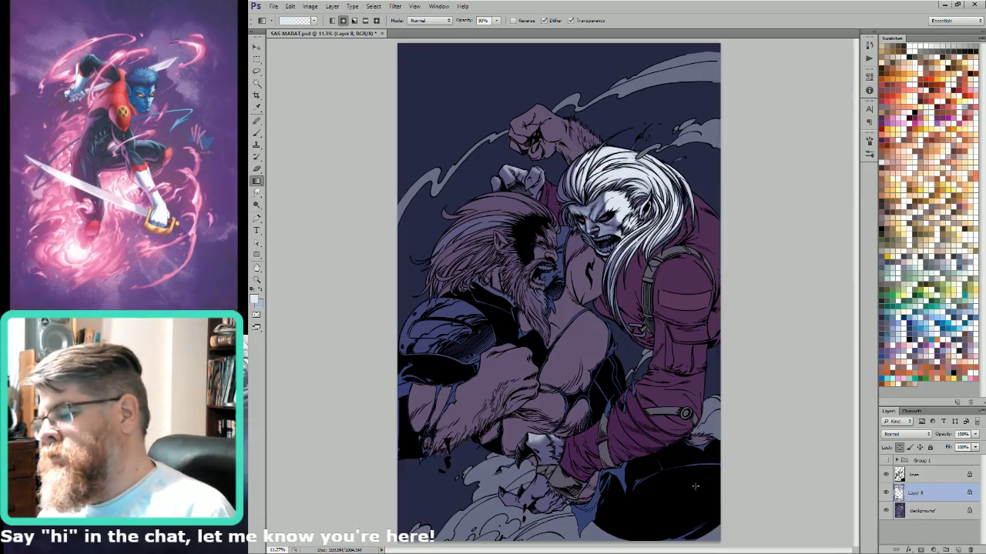
key("l")
scroll(659, 158, "up", 5)
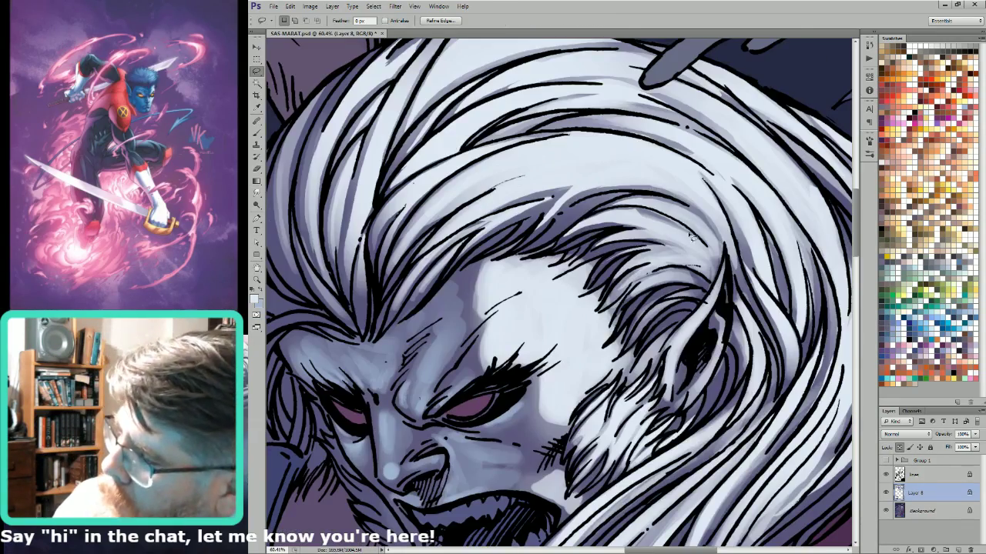
key("b")
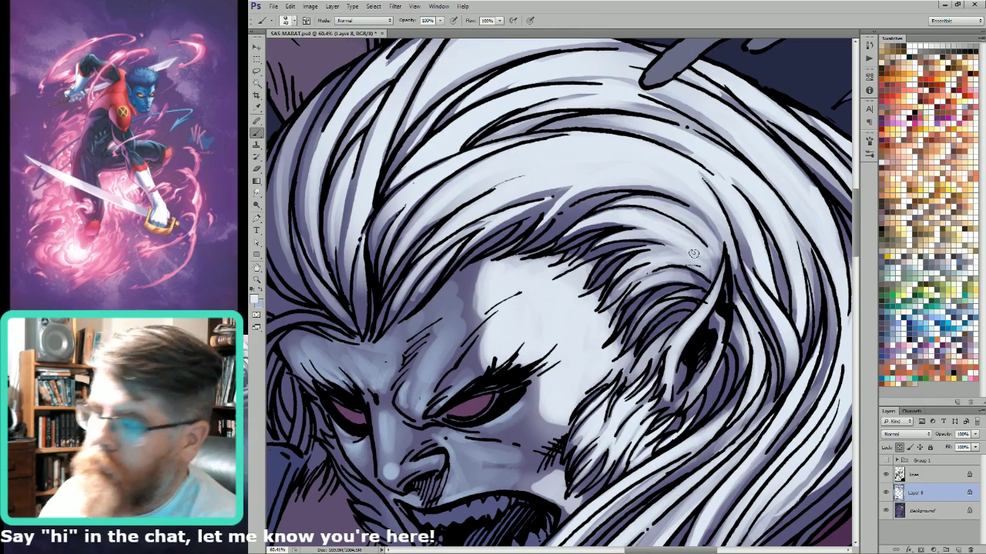
key("ctrl+minus")
key("ctrl+minus")
key("g")
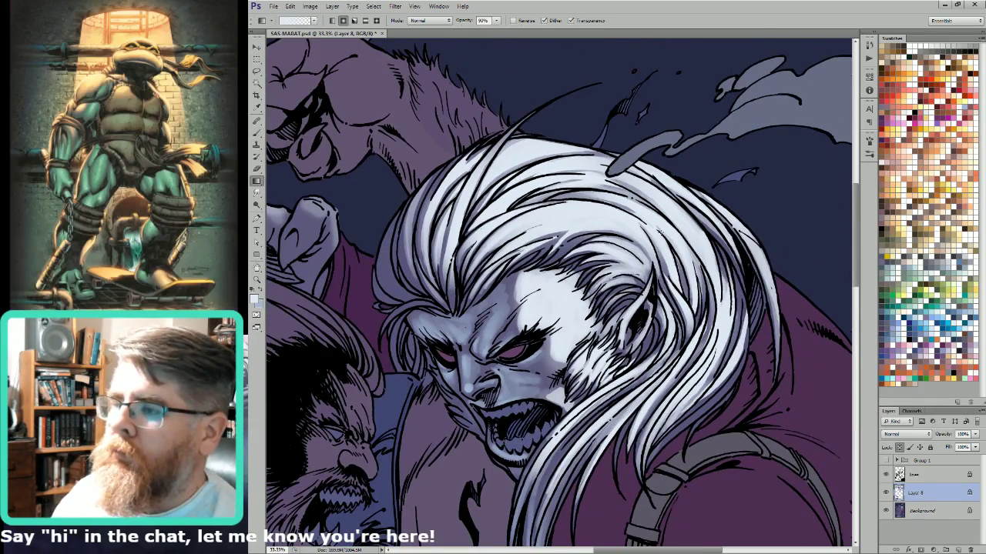
Lasso the narrow strands directly behind the pointed ear and lighten them with the near-white radial gradient.
left_click_drag(666, 160, 598, 321)
mouse_move(619, 154)
left_mouse_down()
mouse_move(613, 271)
mouse_move(625, 145)
left_mouse_up()
key("l")
left_click_drag(679, 294, 734, 287)
mouse_move(722, 329)
left_mouse_down()
mouse_move(715, 295)
mouse_move(724, 300)
left_mouse_up()
key("ctrl+g")
key("ctrl+z")
key("g")
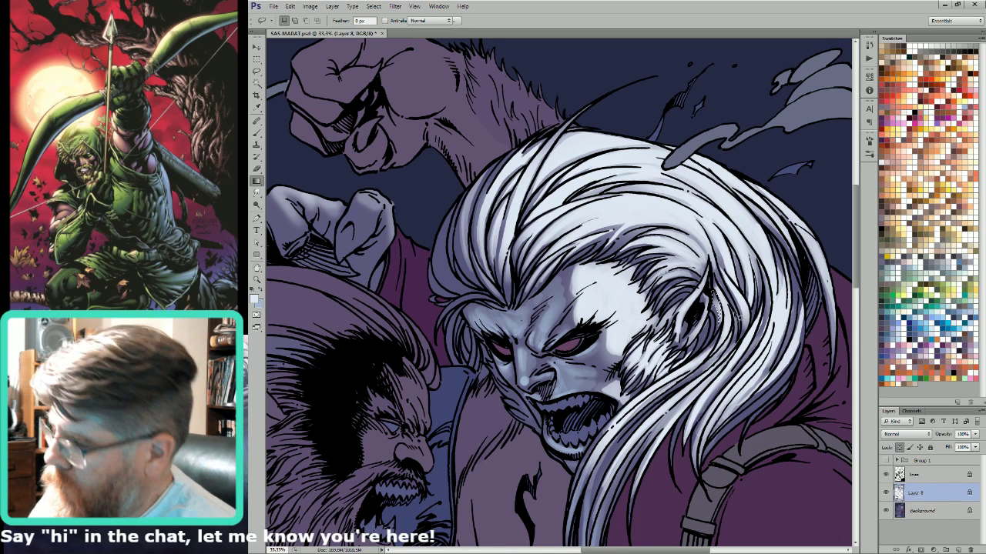
Lasso the strands sweeping back beneath the pointed ear and lighten them with the near-white gradient.
key("l")
mouse_move(716, 344)
left_mouse_down()
mouse_move(712, 331)
mouse_move(704, 350)
mouse_move(787, 341)
left_mouse_up()
key("g")
key("l")
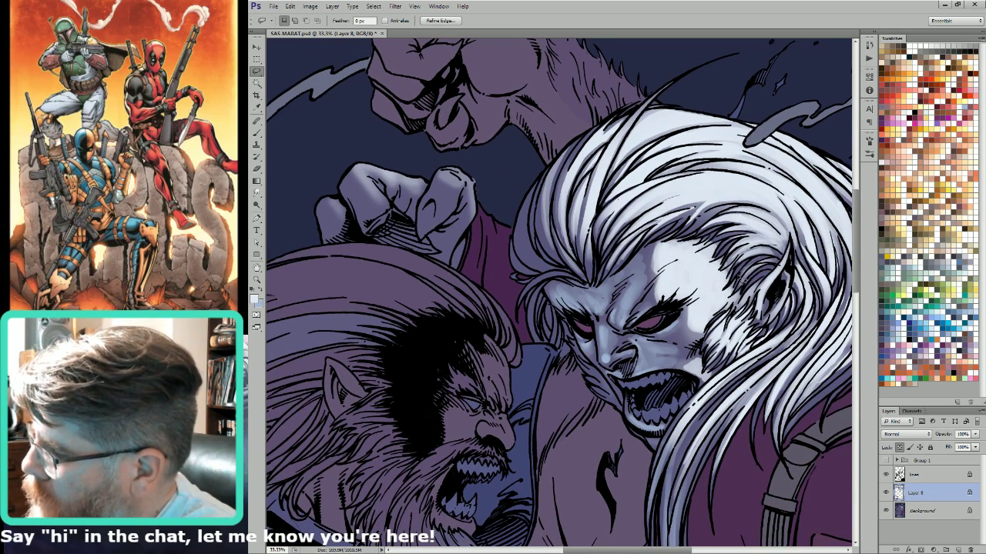
Lasso the short strands between temple and ear and lighten them softly with the radial gradient at 30% opacity.
mouse_move(737, 279)
left_mouse_down()
mouse_move(773, 258)
mouse_move(741, 277)
mouse_move(743, 289)
mouse_move(774, 263)
mouse_move(753, 273)
mouse_move(772, 254)
mouse_move(751, 251)
left_mouse_up()
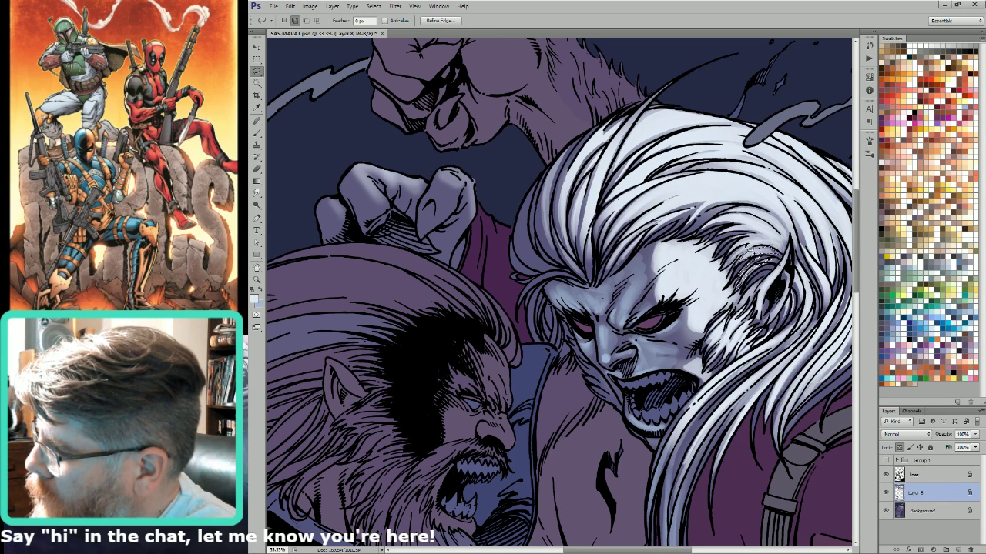
key("g")
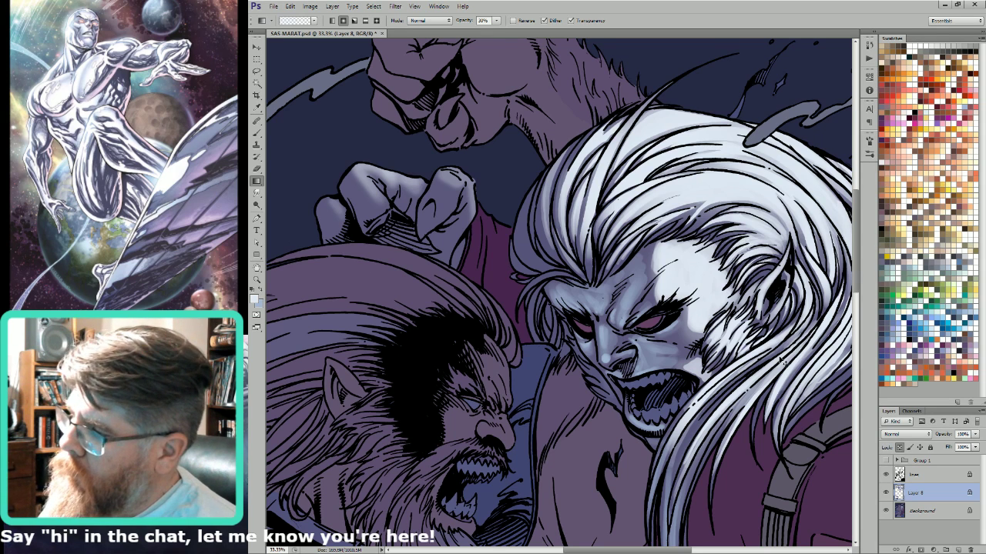
key("m")
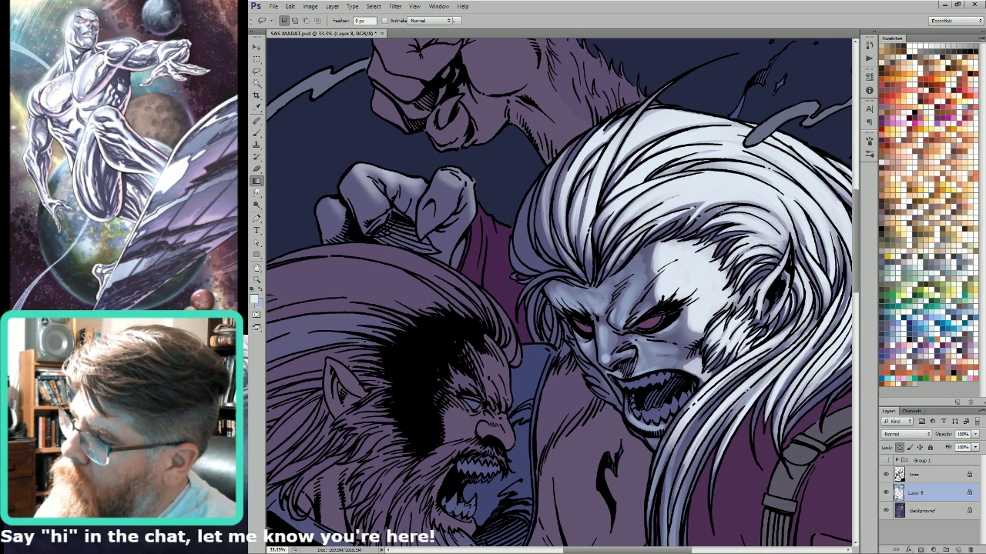
key("g")
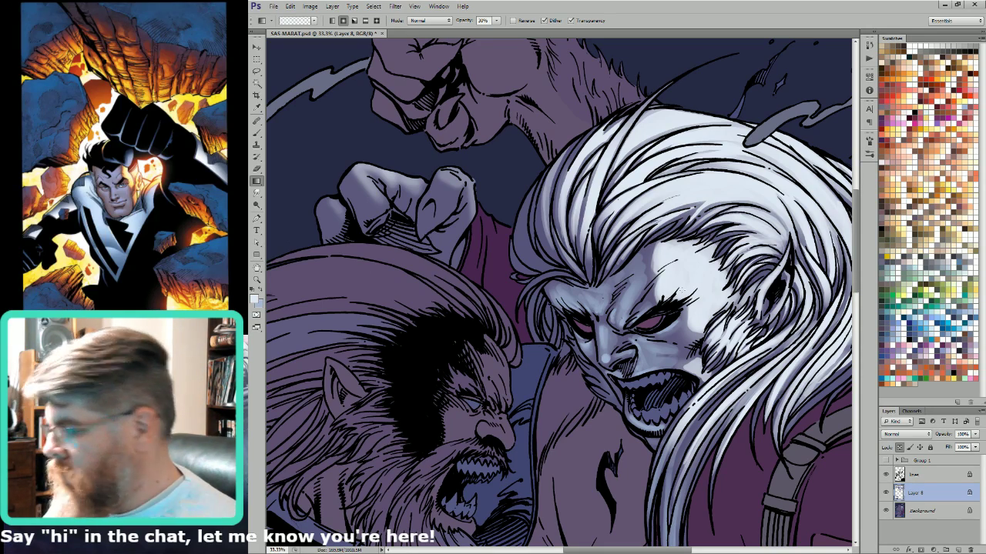
Add soft 30% gradient highlights to the strands below the ear and along the front outer edge of the white hair.
left_click_drag(755, 399, 747, 385)
key("l")
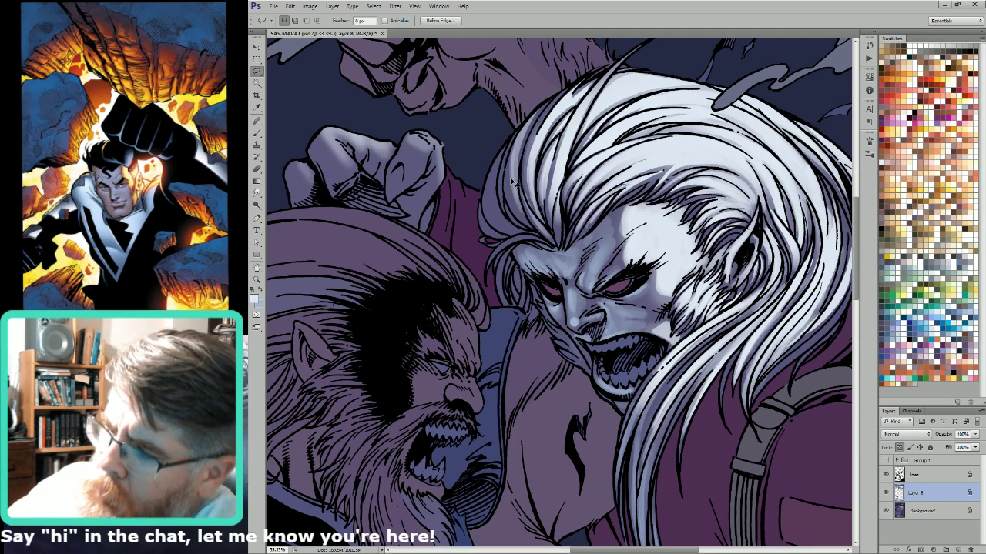
key("g")
key("ctrl+0")
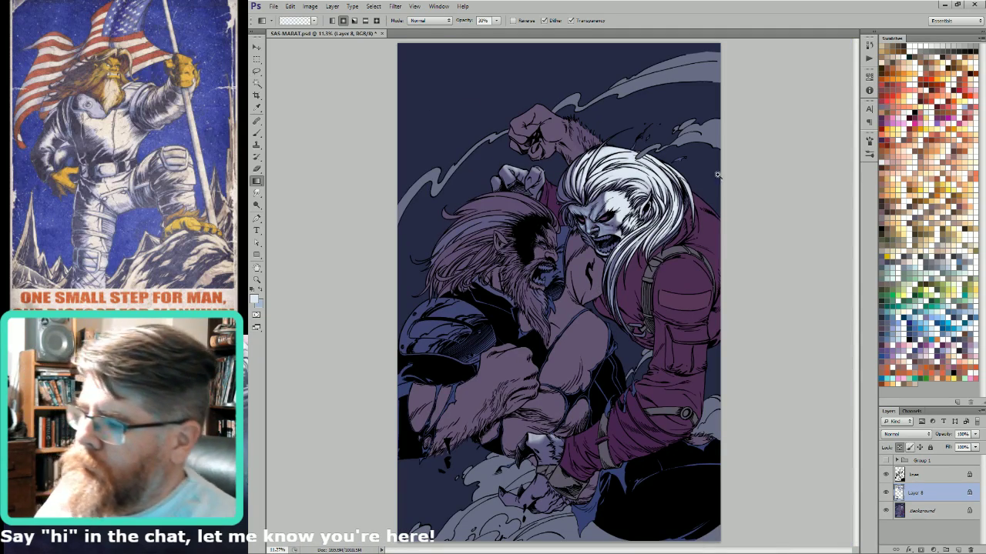
Lasso the outer back lock and the thin strands hanging over the shoulder strap, and lighten them with the 30% radial gradient.
left_click_drag(655, 232, 724, 260)
key("l")
mouse_move(755, 224)
left_mouse_down()
mouse_move(641, 334)
mouse_move(737, 252)
mouse_move(799, 162)
mouse_move(759, 224)
left_mouse_up()
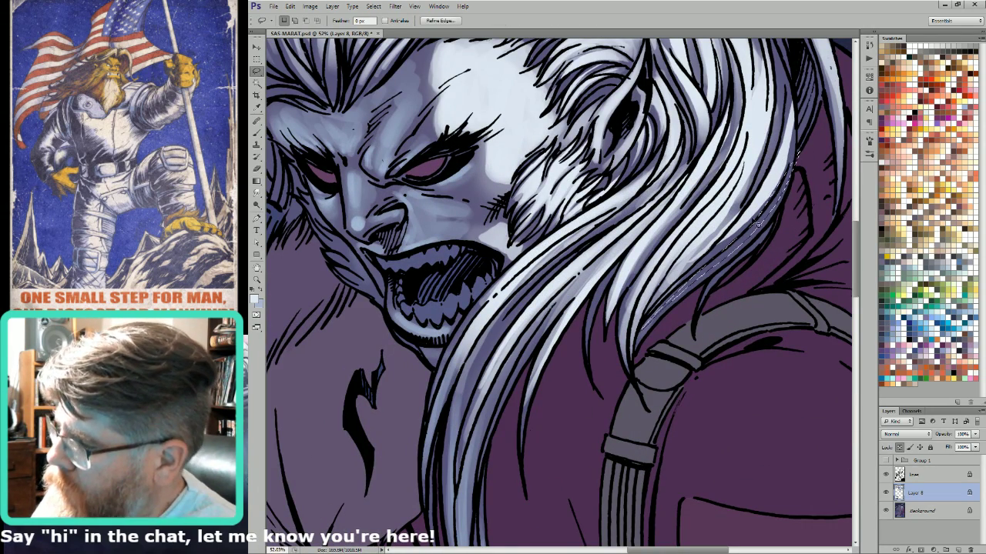
key("g")
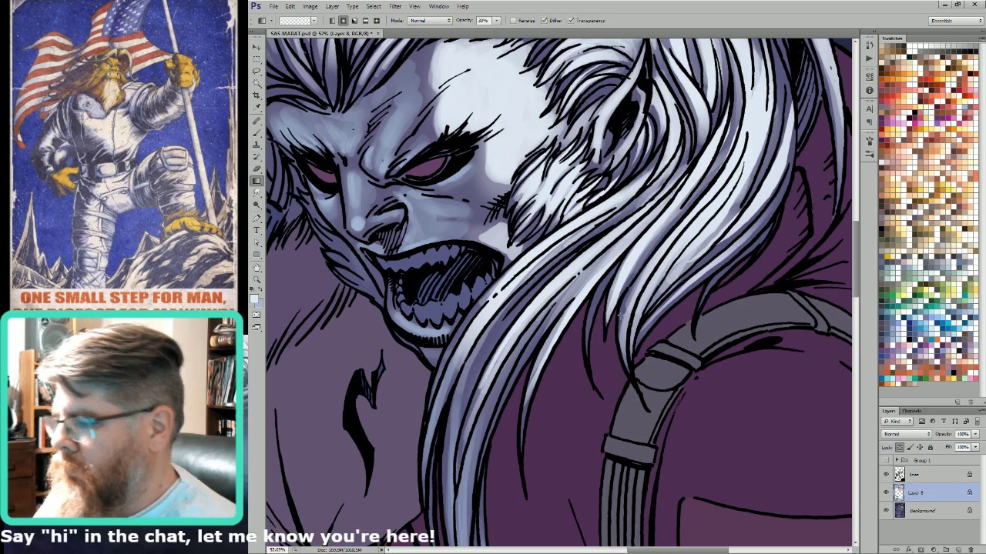
key("l")
mouse_move(615, 273)
left_mouse_down()
mouse_move(611, 284)
mouse_move(627, 259)
mouse_move(617, 270)
mouse_move(596, 372)
left_mouse_up()
key("g")
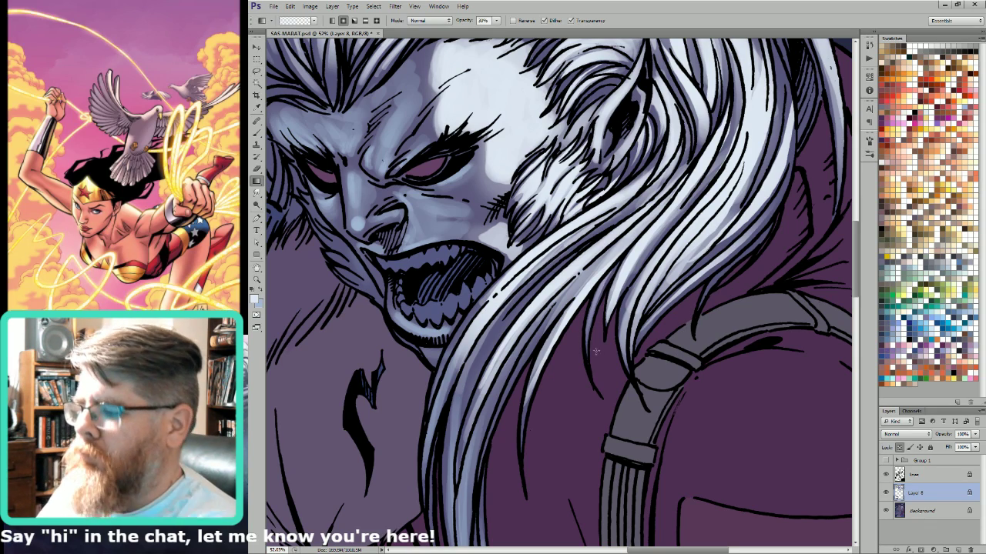
key("ctrl+0")
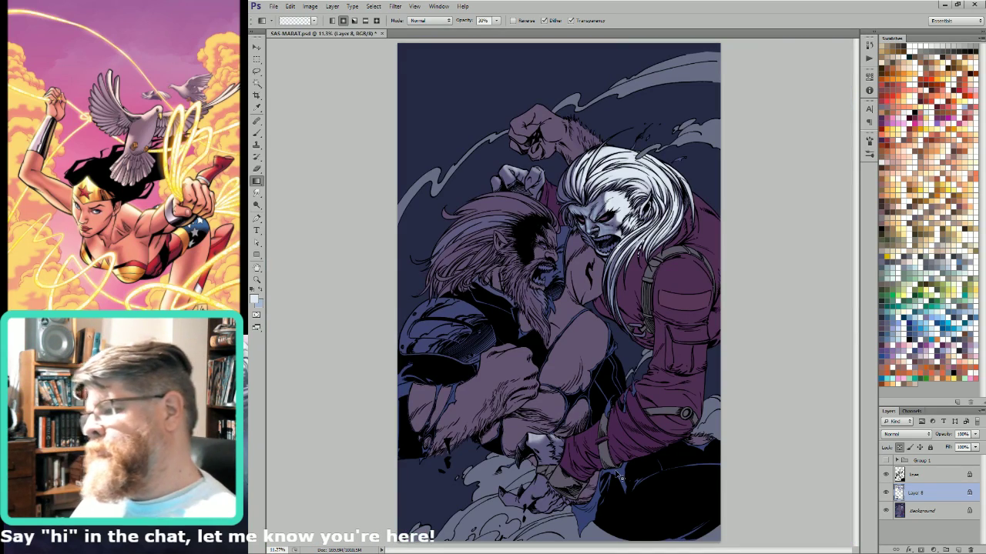
View the Alpha 4 channel's grey flats and return to the full-colour composite.
key("ctrl+3")
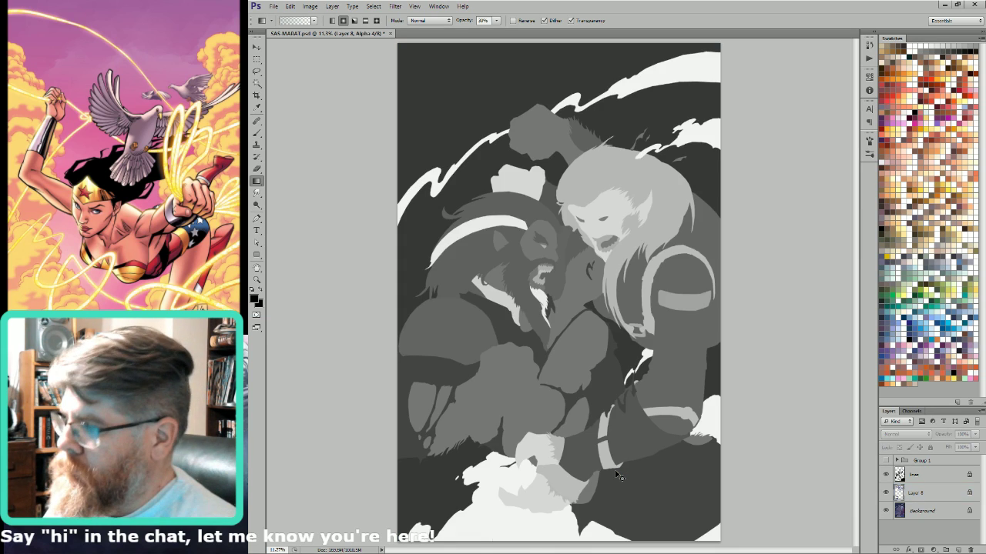
key("ctrl+6")
key("ctrl+2")
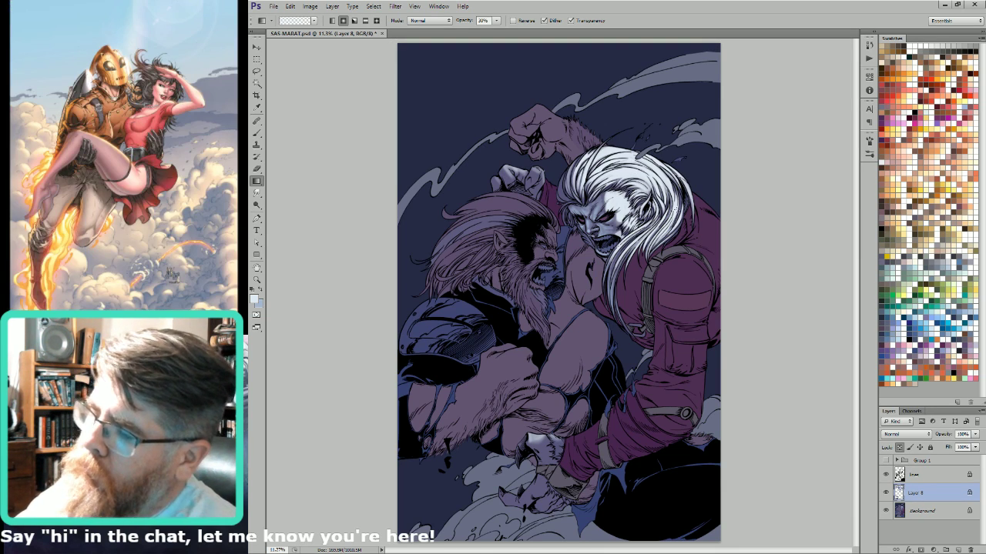
Brush along the edge of the forehead highlight above the white-haired fighter's eyebrow, using a reduced brush size.
mouse_move(622, 160)
left_mouse_down()
mouse_move(579, 249)
mouse_move(594, 239)
mouse_move(592, 277)
left_mouse_up()
key("b")
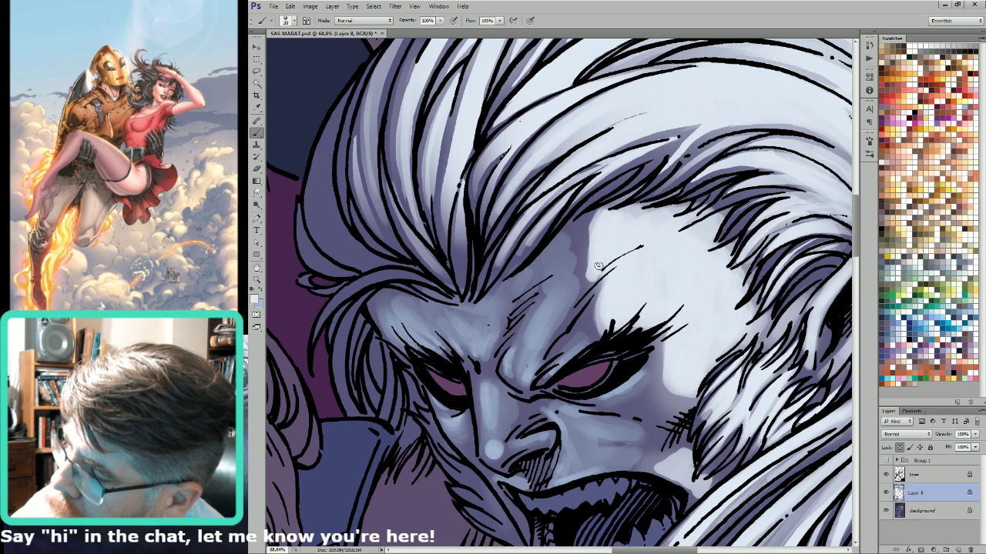
key("[")
key("[")
key("bracketleft")
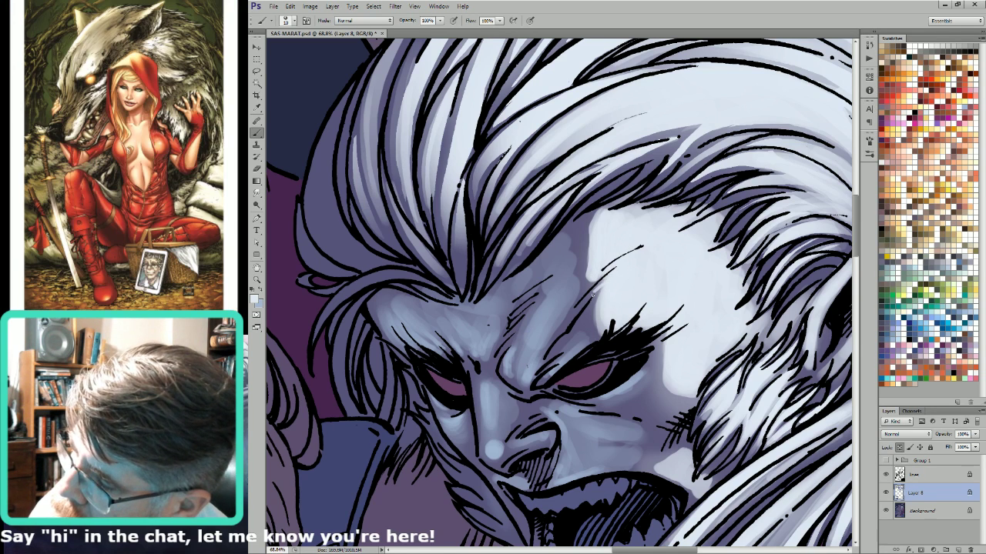
left_click_drag(599, 290, 599, 334)
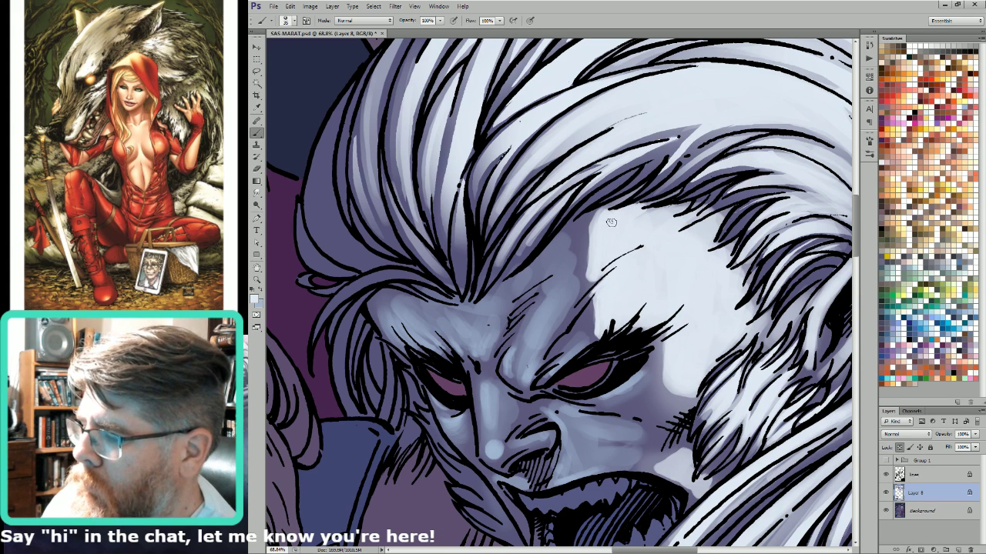
Lasso the upper edge of the forehead highlight below the hairline for the radial gradient and set the gradient opacity to 70%.
key("l")
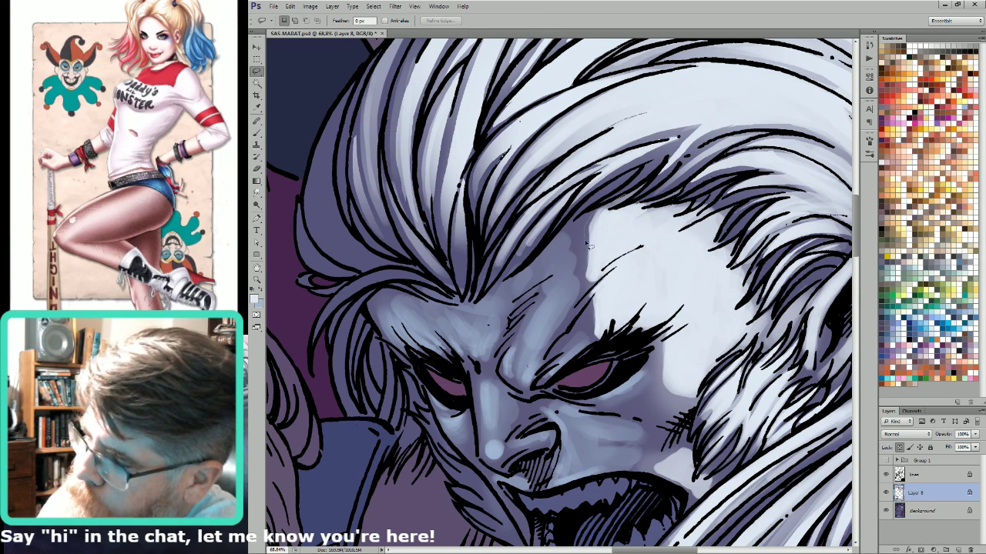
mouse_move(589, 245)
left_mouse_down()
mouse_move(587, 285)
mouse_move(596, 288)
mouse_move(677, 223)
mouse_move(663, 207)
mouse_move(608, 210)
left_mouse_up()
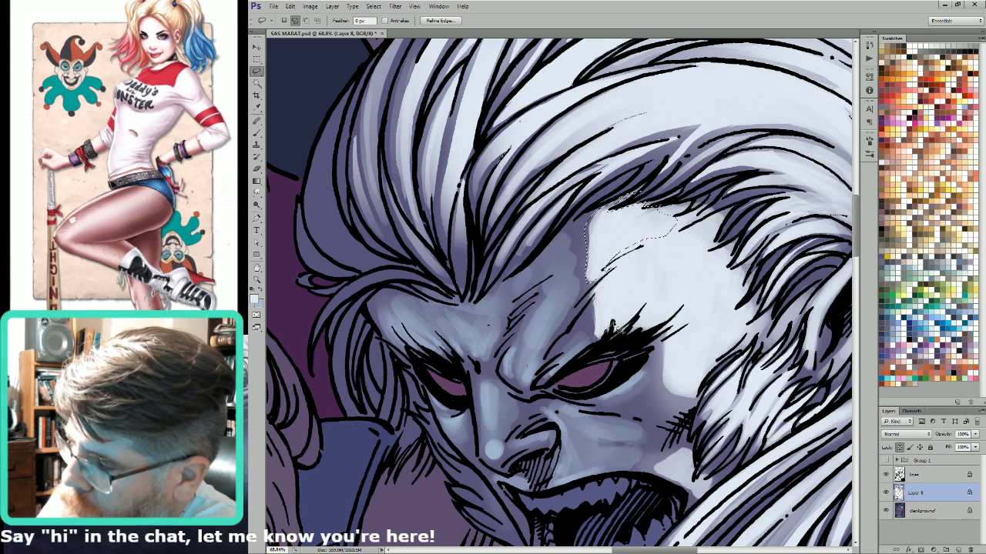
key("g")
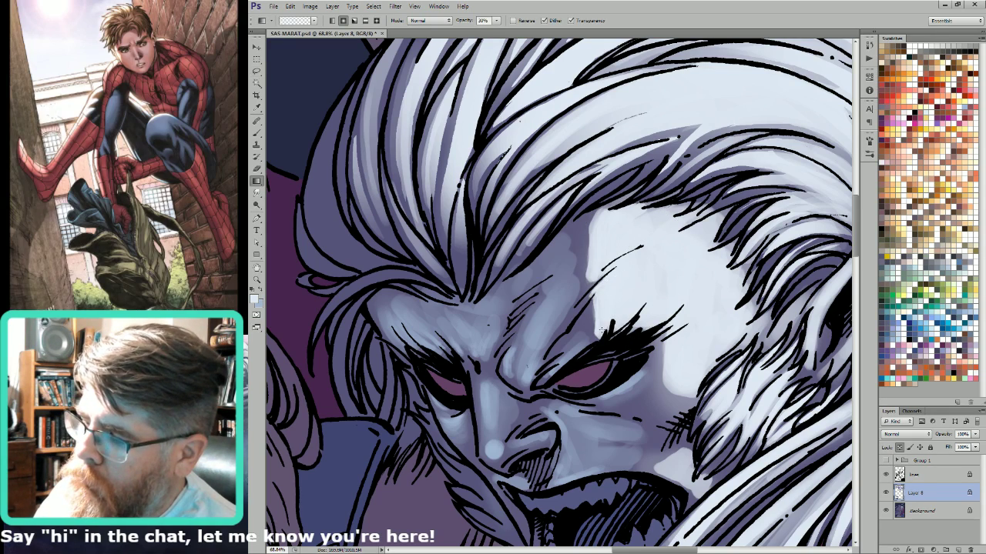
key("7")
key("ctrl+0")
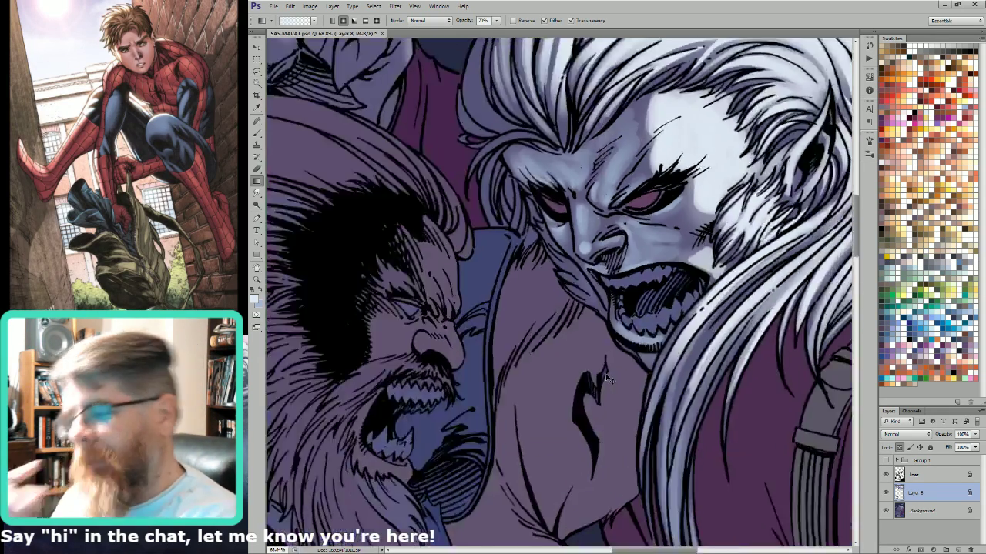
Lasso the nostril wing of the white-haired fighter's nose and lighten it with the 70% radial gradient.
scroll(608, 379, "down", 5)
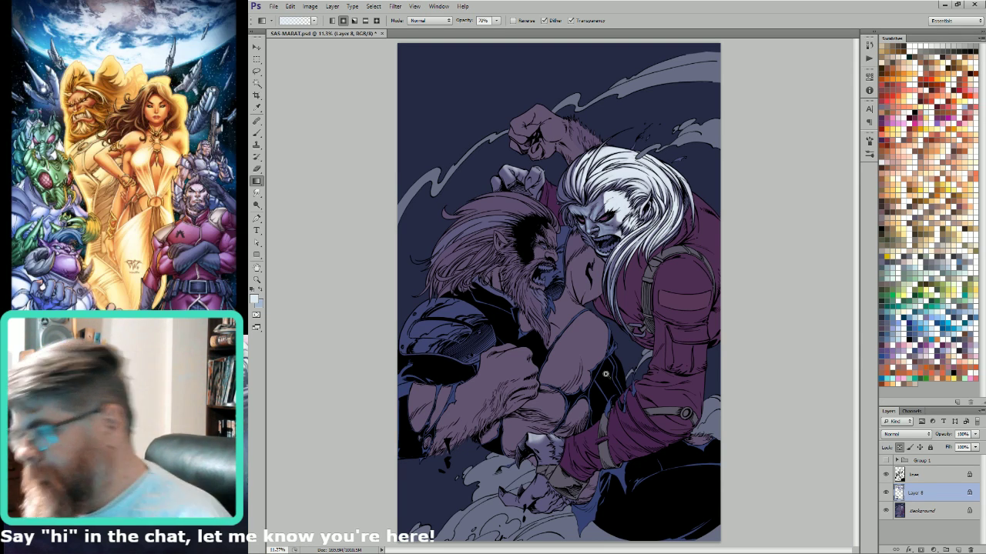
left_click_drag(593, 219, 693, 218)
key("l")
mouse_move(654, 266)
left_mouse_down()
mouse_move(731, 291)
mouse_move(754, 286)
left_mouse_up()
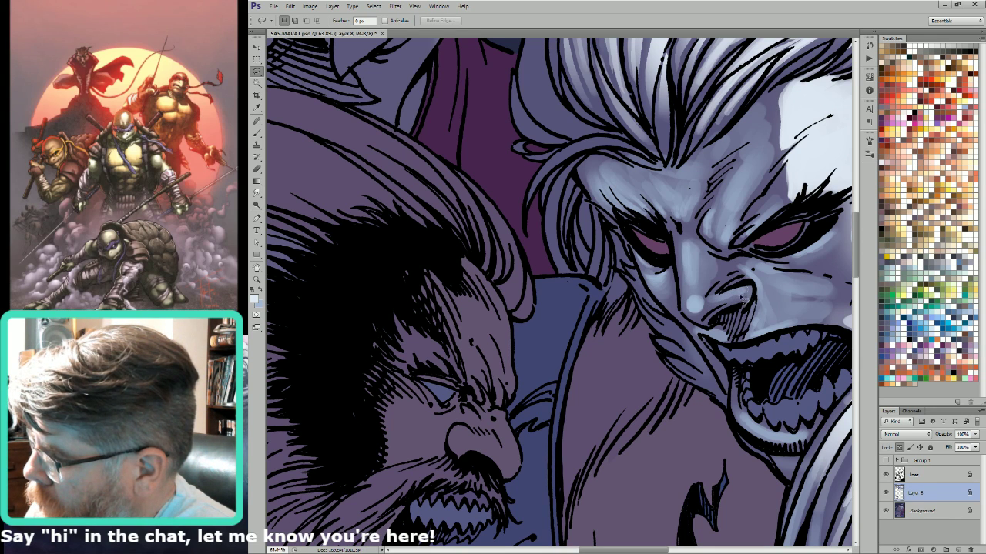
key("g")
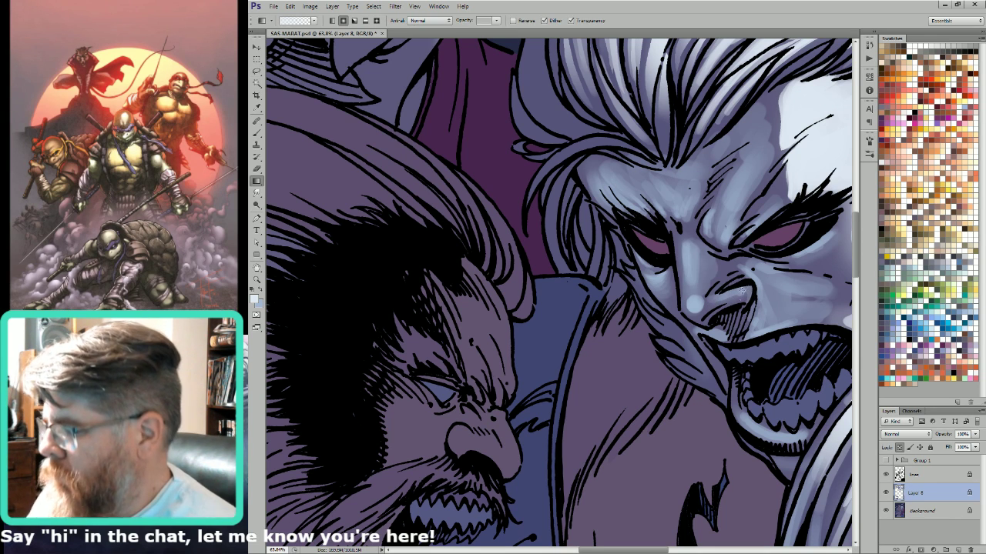
key("ctrl+0")
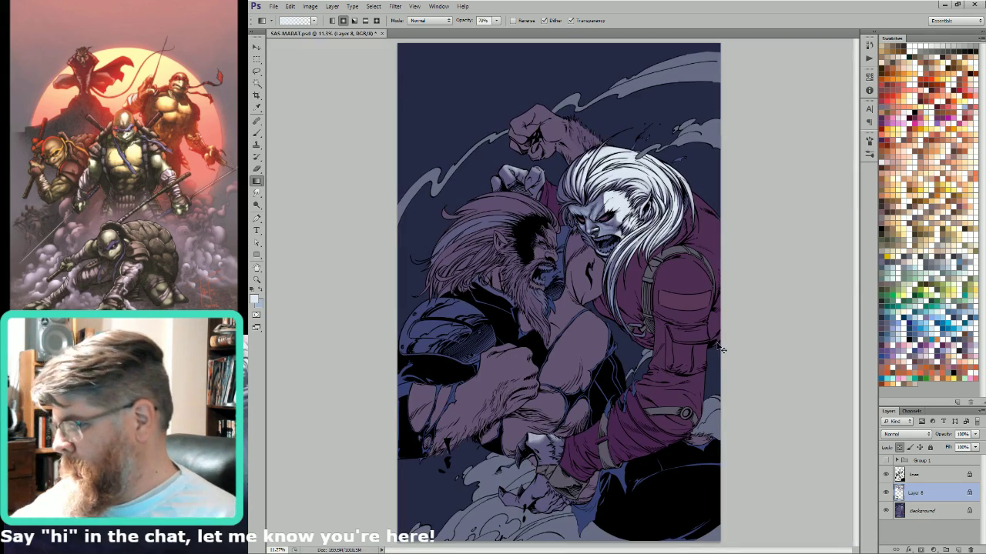
Lasso the side plane of the nose between the bridge and the nostril and lighten it with the 70% radial gradient.
scroll(606, 193, "up", 5)
key("l")
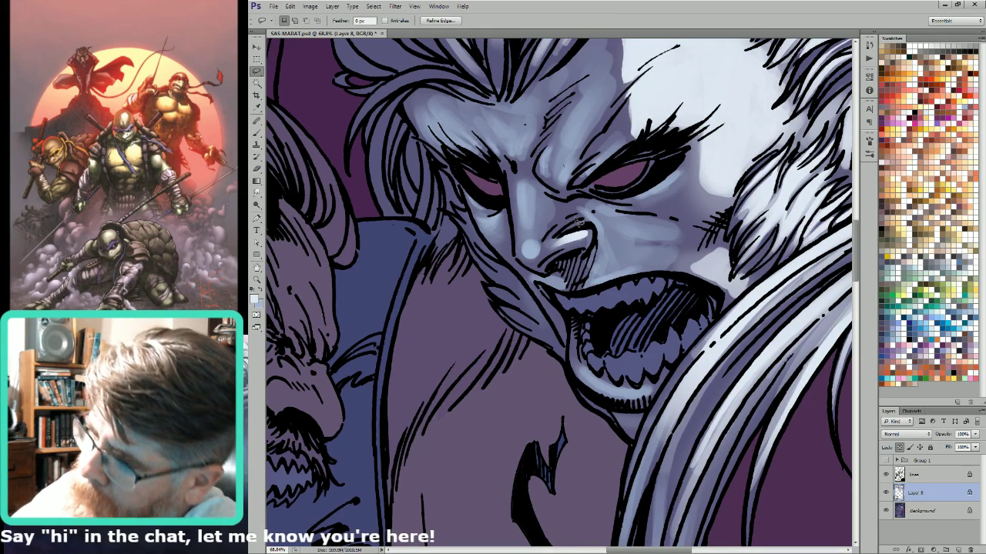
mouse_move(552, 237)
left_mouse_down()
mouse_move(576, 214)
mouse_move(538, 197)
mouse_move(547, 240)
mouse_move(571, 216)
left_mouse_up()
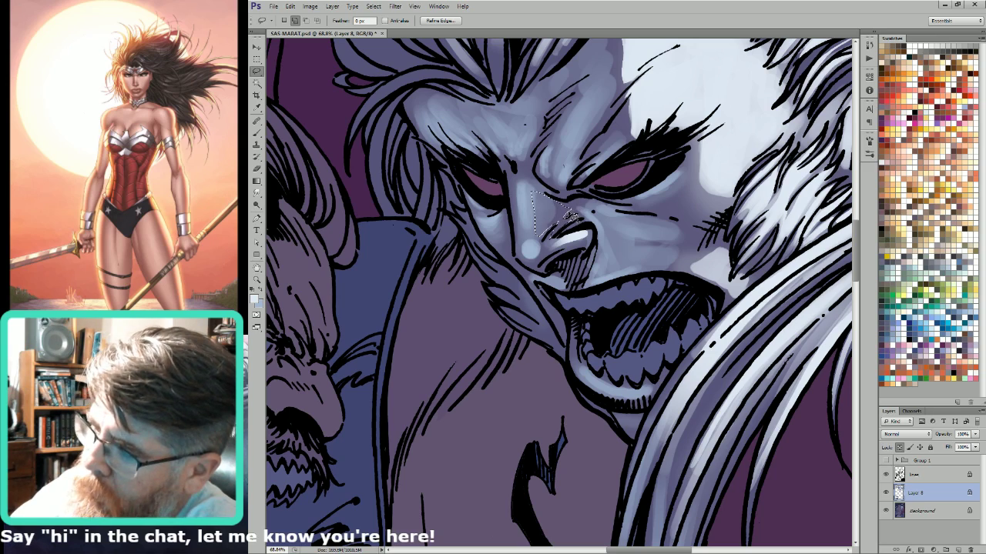
key("g")
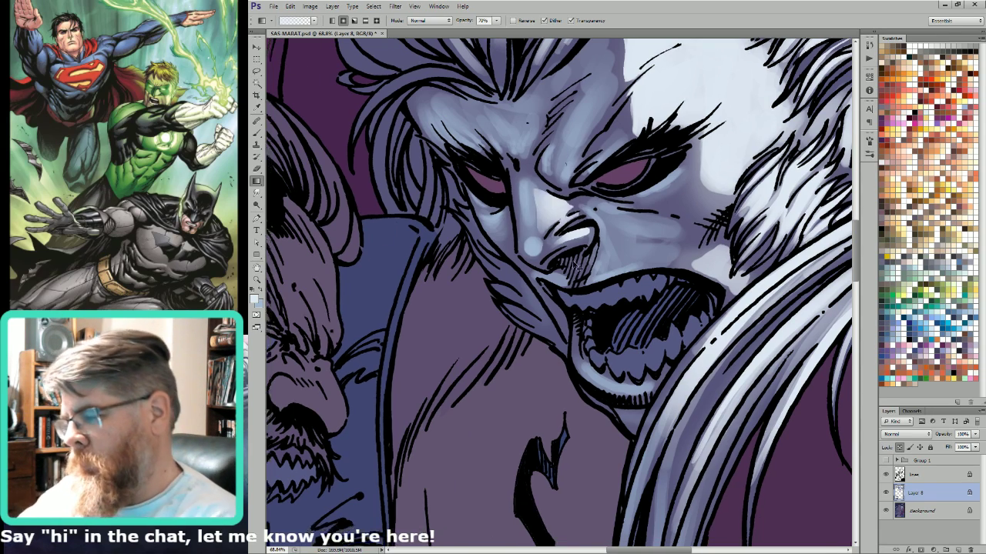
key("ctrl+0")
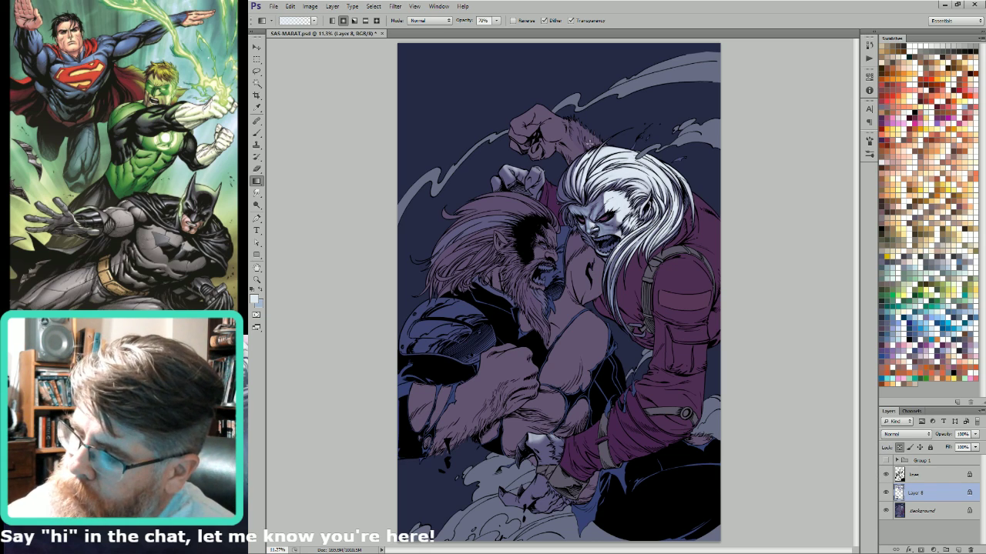
Brush a near-white highlight across the upper back of the white-haired fighter's lower clawed hand, enlarging the brush along the way.
left_click_drag(518, 493, 561, 391)
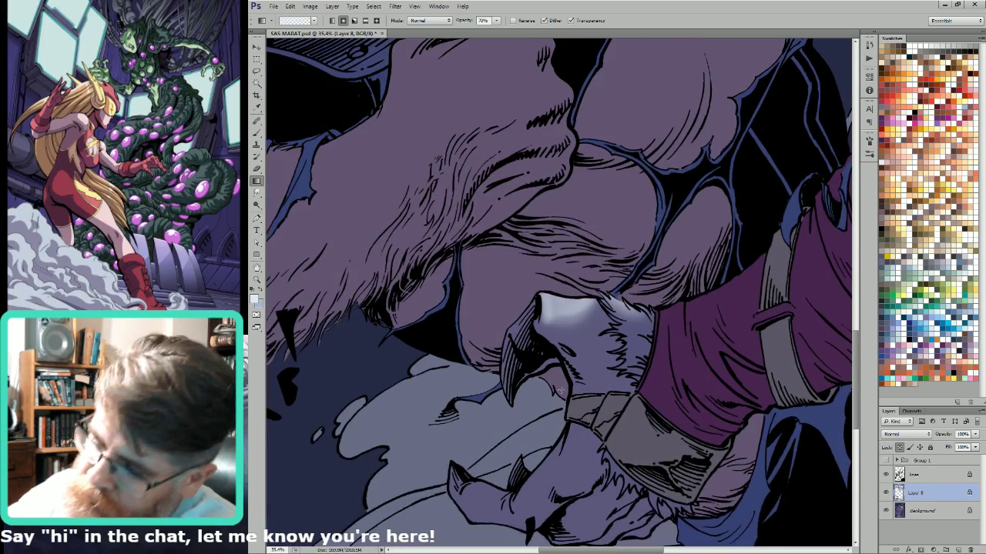
key("b")
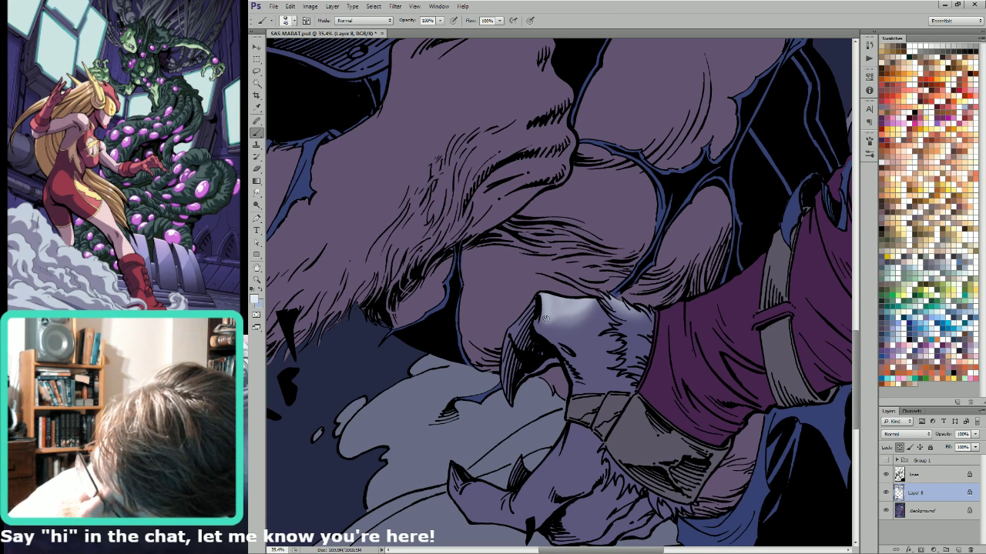
mouse_move(546, 318)
left_mouse_down()
mouse_move(545, 298)
mouse_move(554, 314)
mouse_move(574, 302)
left_mouse_up()
key("bracketright")
key("bracketright")
key("bracketright")
key("bracketright")
key("bracketright")
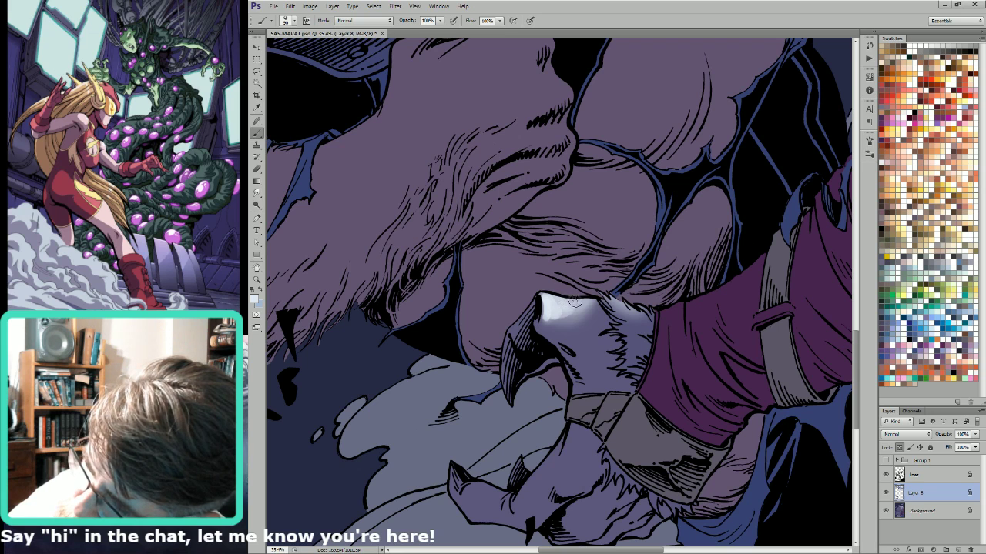
key("bracketright")
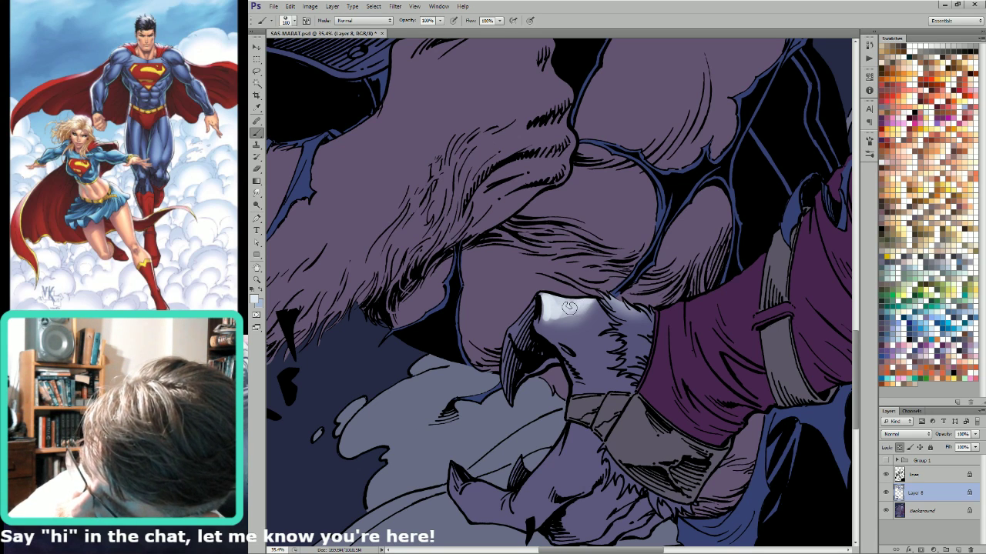
Brush light strands into the fur tufts at the clawed hand's wrist beside the purple cuff, adjusting the brush size.
key("bracketleft")
key("bracketleft")
key("bracketleft")
key("bracketleft")
key("bracketleft")
key("bracketleft")
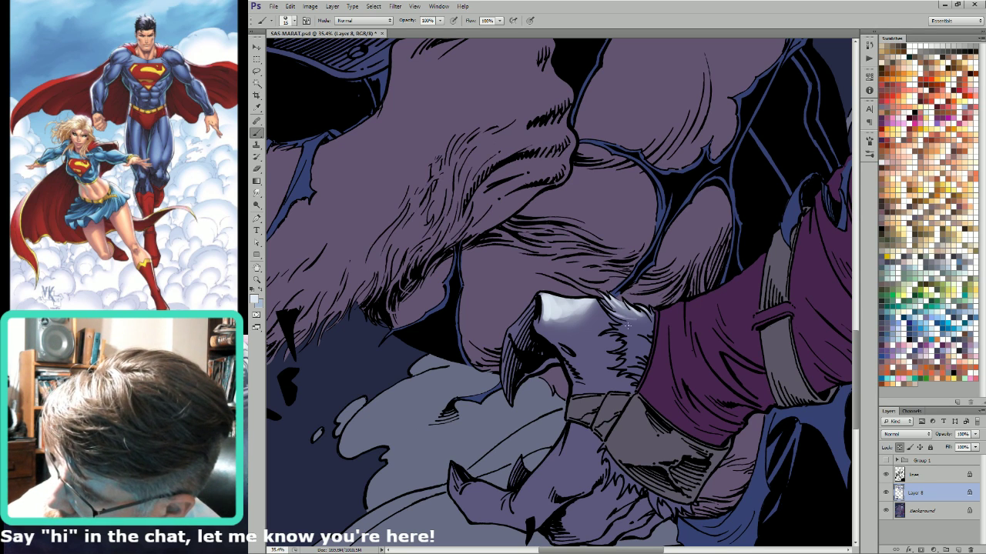
key("bracketright")
key("bracketright")
key("bracketright")
key("bracketright")
key("bracketright")
left_click_drag(617, 328, 639, 321)
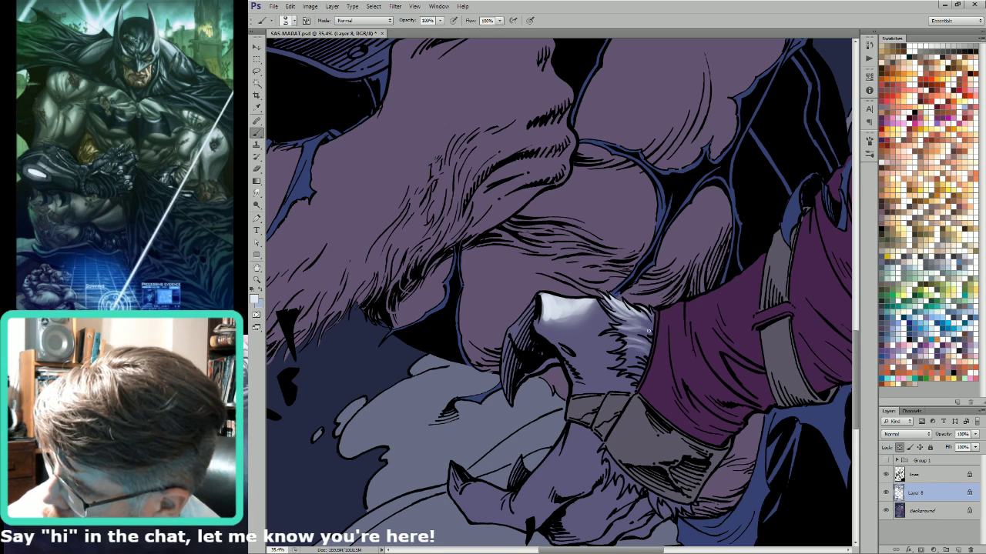
key("ctrl+0")
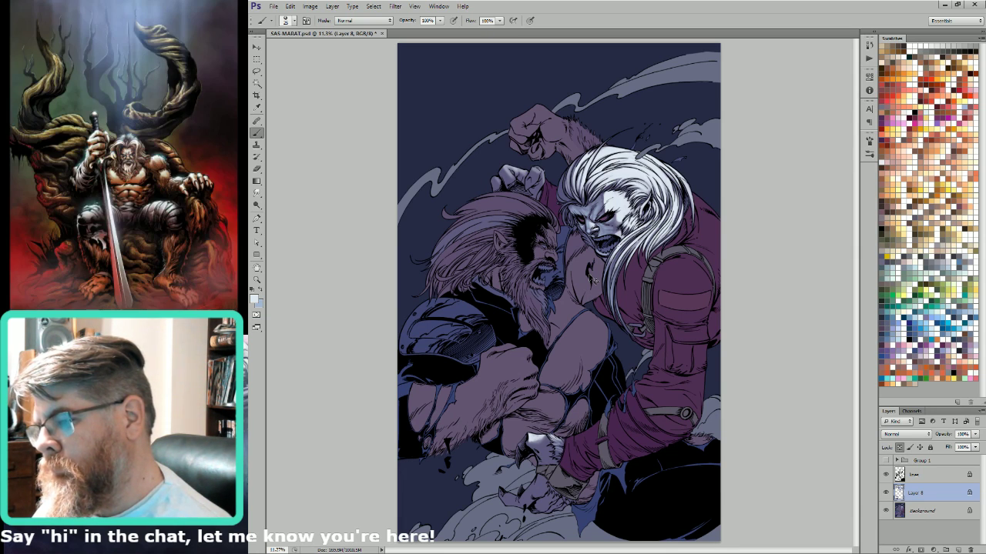
Lasso the white-haired fighter's pointed ear and lighten it with the 70% radial gradient.
mouse_move(589, 274)
left_mouse_down()
mouse_move(671, 123)
mouse_move(625, 158)
left_mouse_up()
key("l")
mouse_move(589, 315)
left_mouse_down()
mouse_move(699, 312)
mouse_move(712, 321)
left_mouse_up()
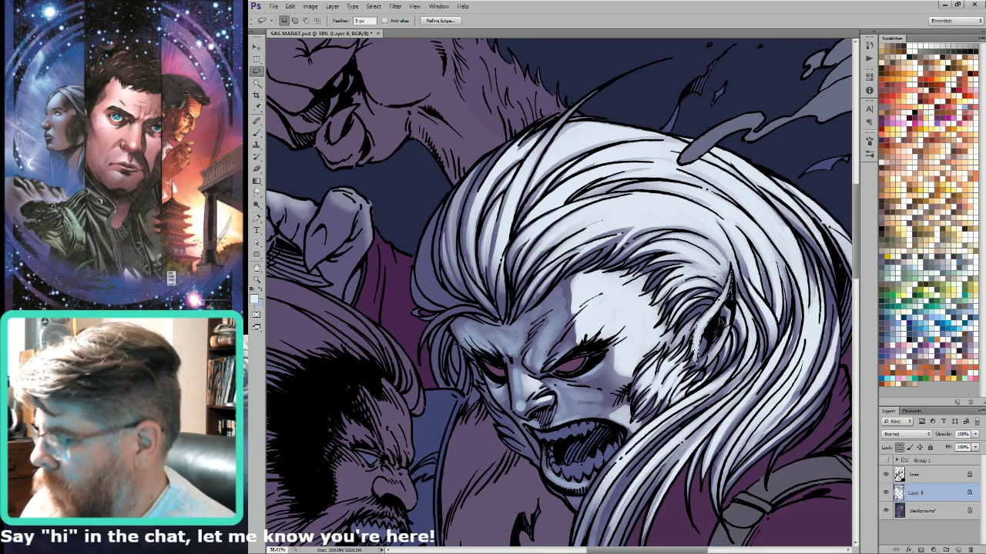
key("g")
key("l")
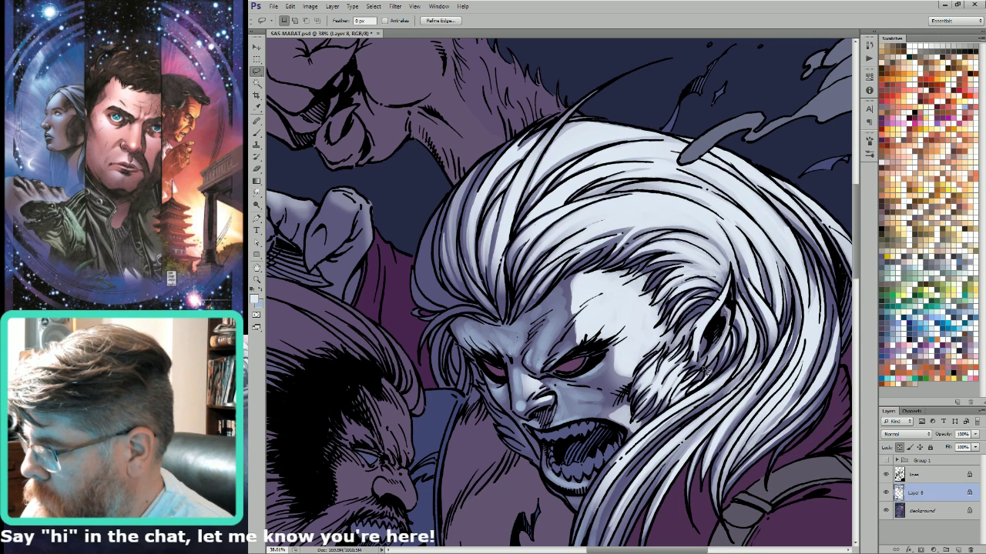
key("g")
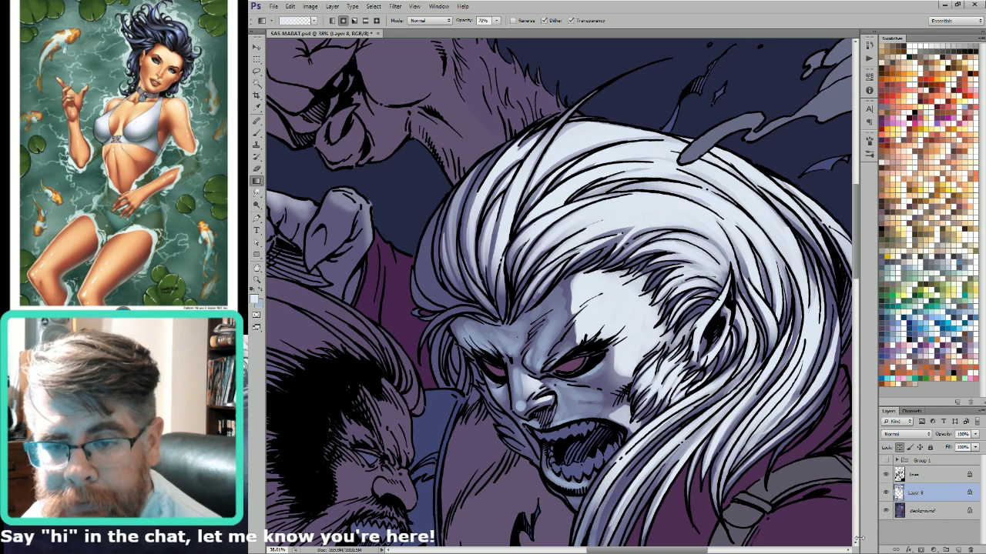
Brush light strokes into the hair strands at the temple in front of the pointed ear.
key("b")
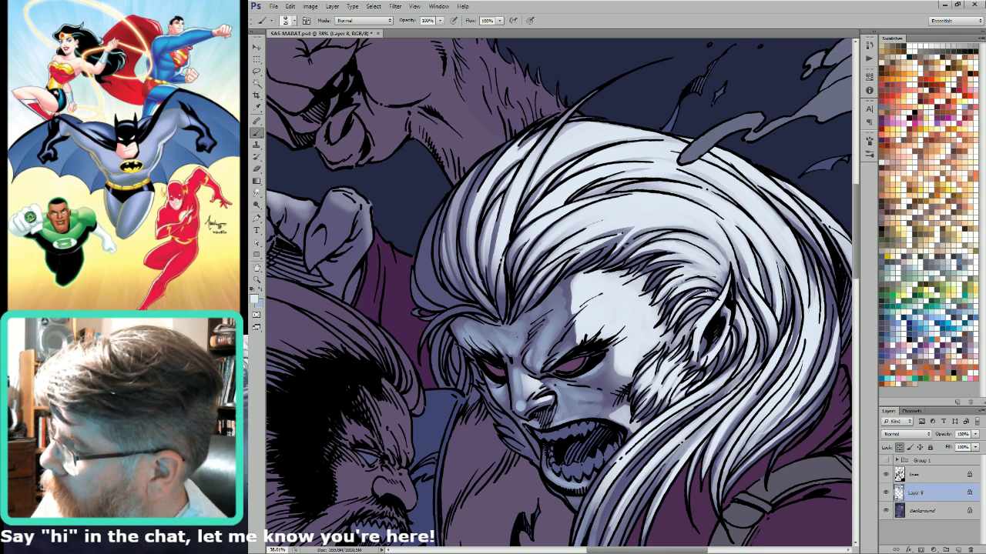
left_click_drag(703, 291, 672, 306)
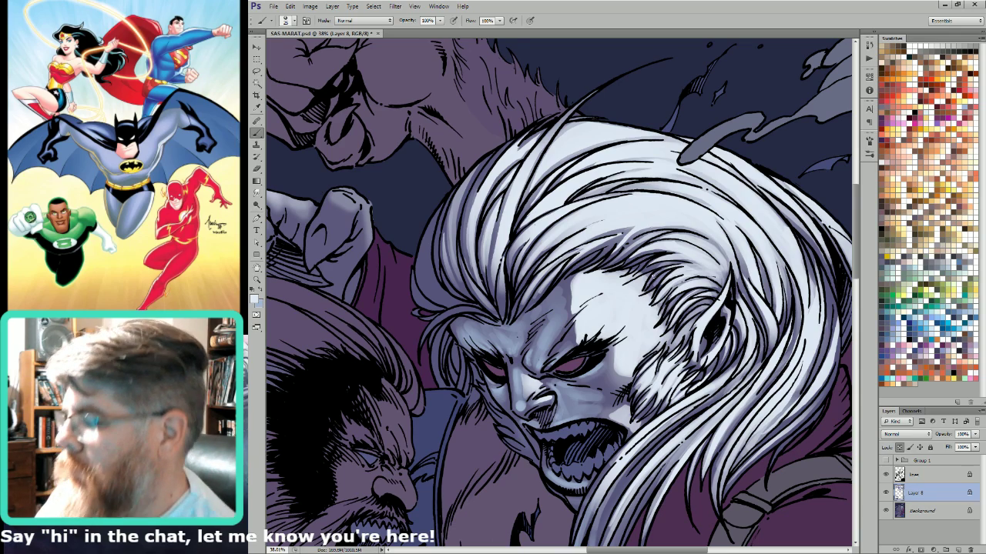
key("ctrl+0")
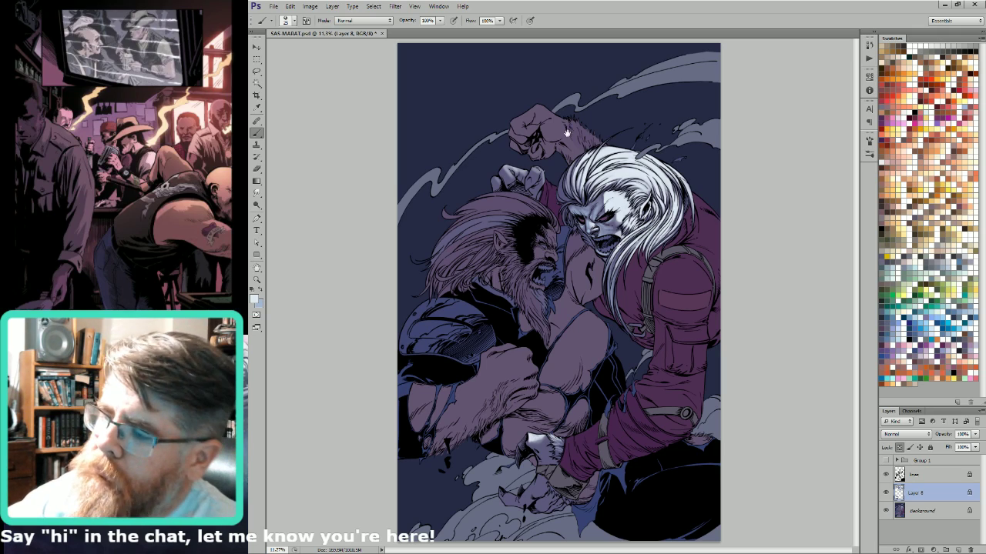
Lasso the outer edge of the raised hand's thumb, limit the selection to the hand's Alpha 4 flat, and lighten it with the 70% radial gradient.
scroll(563, 120, "up", 5)
key("l")
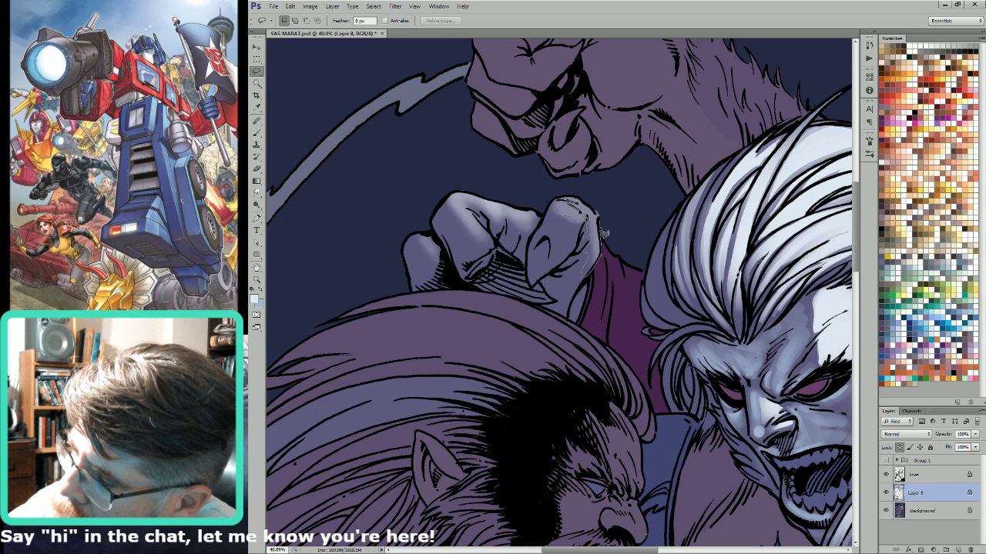
mouse_move(601, 235)
left_mouse_down()
mouse_move(593, 205)
mouse_move(568, 197)
left_mouse_up()
key("ctrl+6")
key("w")
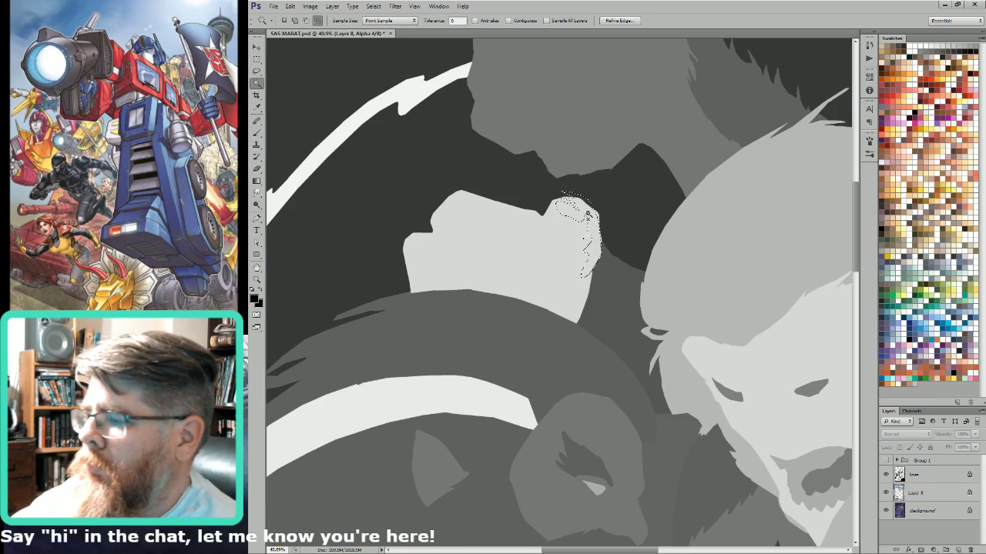
key("ctrl+2")
key("g")
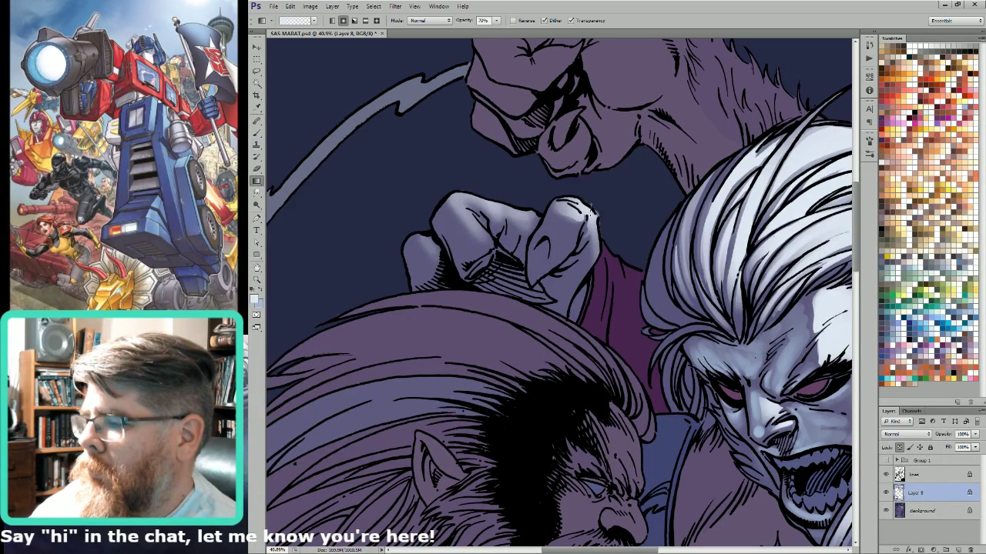
left_click_drag(591, 209, 611, 268)
left_click_drag(608, 235, 613, 264)
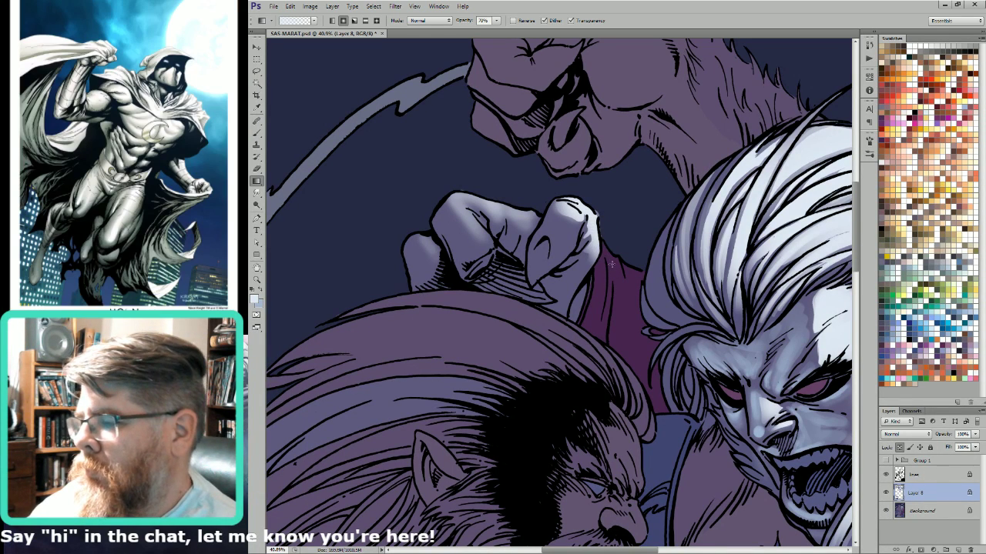
Lasso the tops of the raised hand's bent fingers, limit the selection to the hand's Alpha 4 flat, and lighten them with the 70% radial gradient.
key("l")
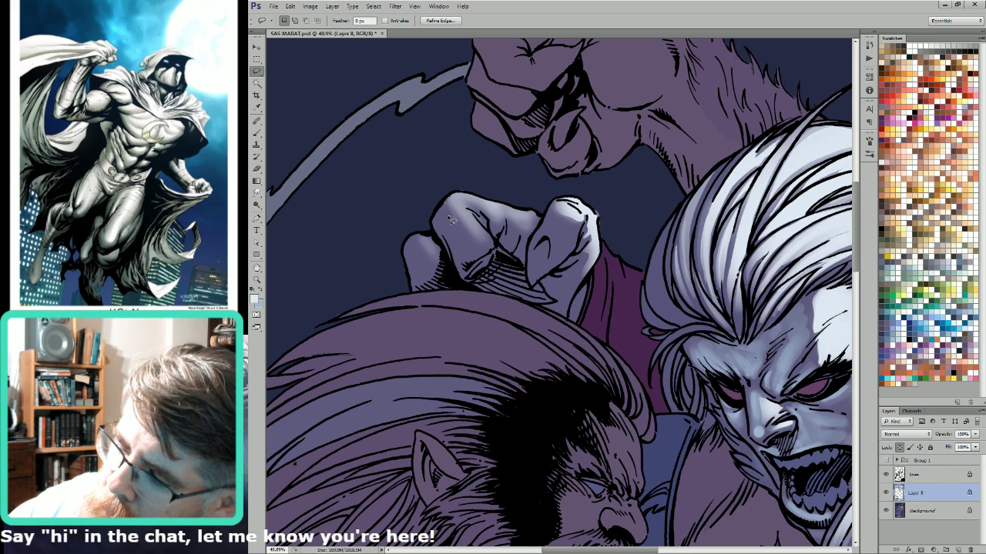
mouse_move(452, 219)
left_mouse_down()
mouse_move(488, 254)
mouse_move(491, 240)
mouse_move(467, 210)
mouse_move(499, 228)
mouse_move(509, 220)
mouse_move(530, 241)
mouse_move(546, 219)
mouse_move(505, 185)
mouse_move(456, 187)
left_mouse_up()
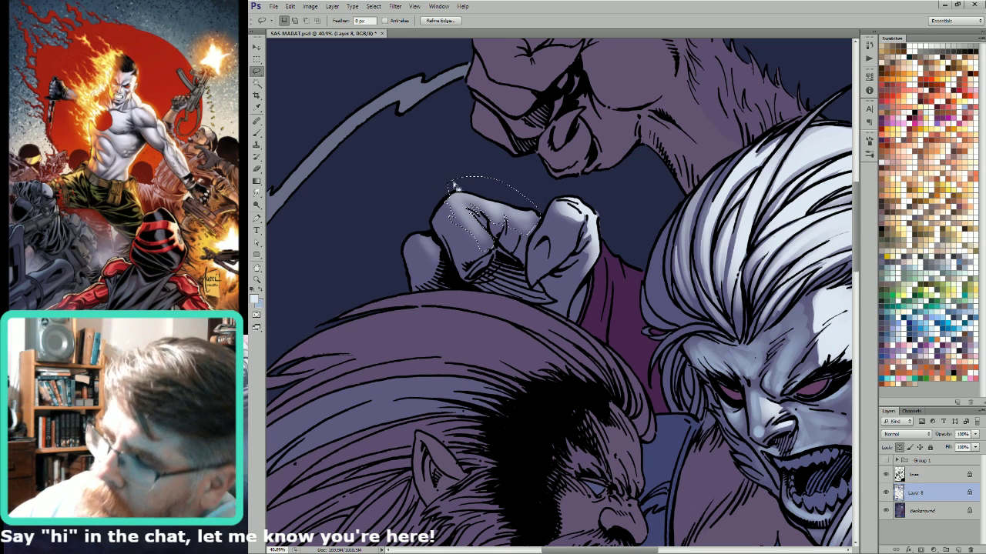
key("ctrl+6")
key("w")
left_click(498, 219, "alt+shift")
key("ctrl+2")
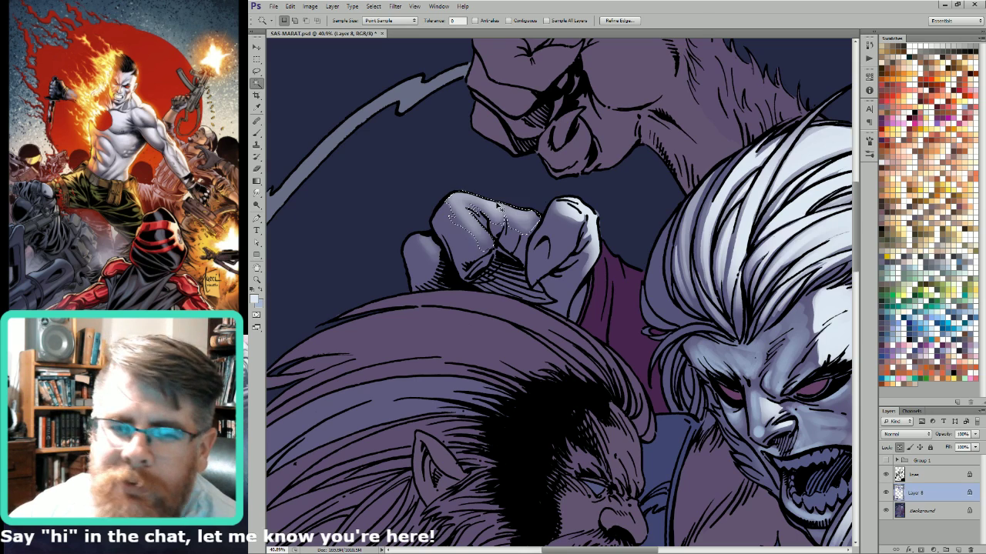
key("ctrl+d")
key("l")
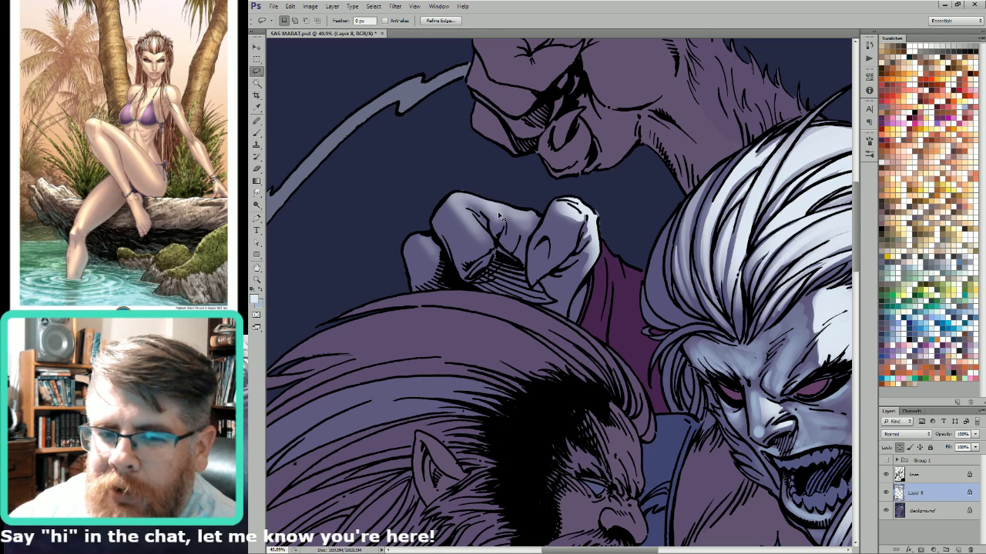
key("g")
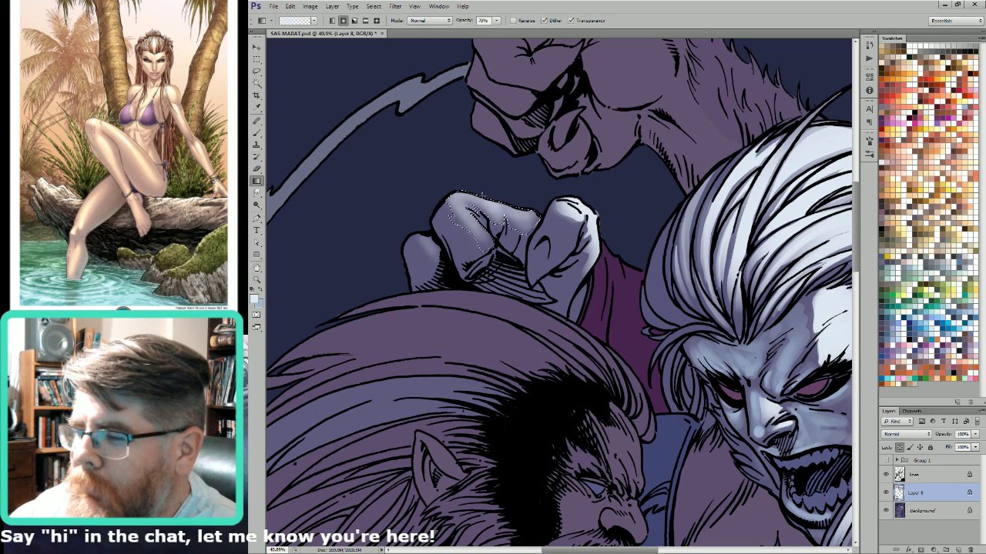
left_click_drag(478, 187, 497, 222)
left_click_drag(501, 202, 517, 235)
key("ctrl+d")
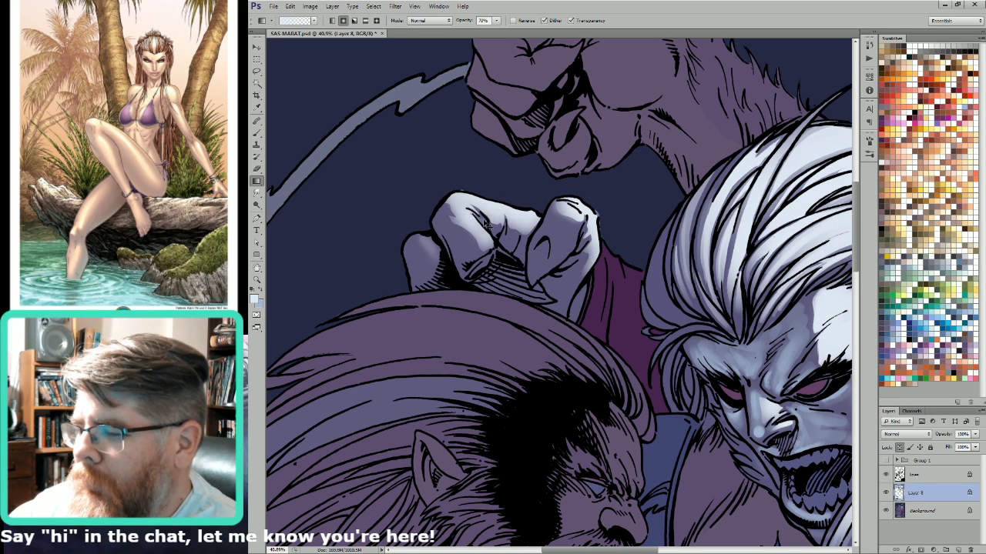
Lasso the top of the raised hand's outermost finger and lighten it with the 70% radial gradient.
key("l")
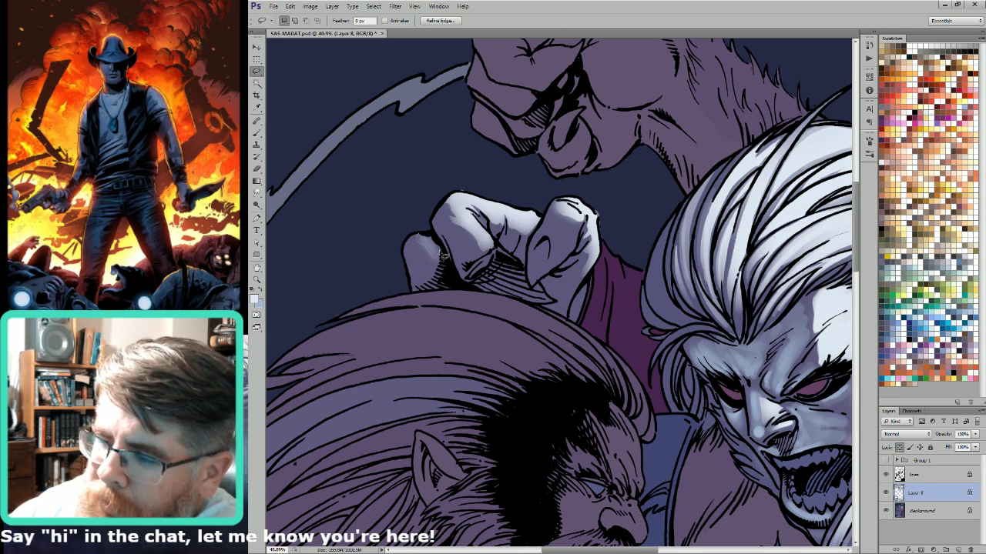
key("g")
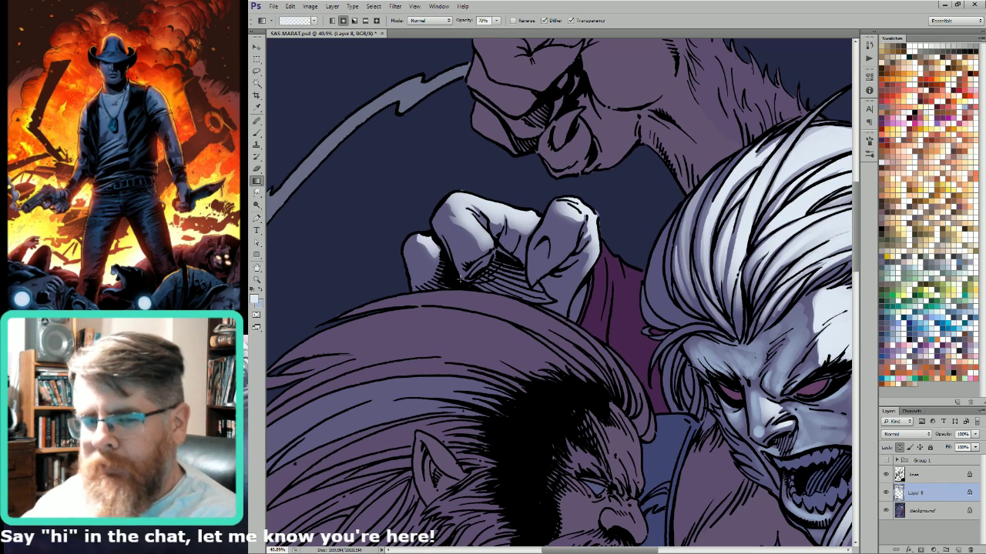
key("ctrl+0")
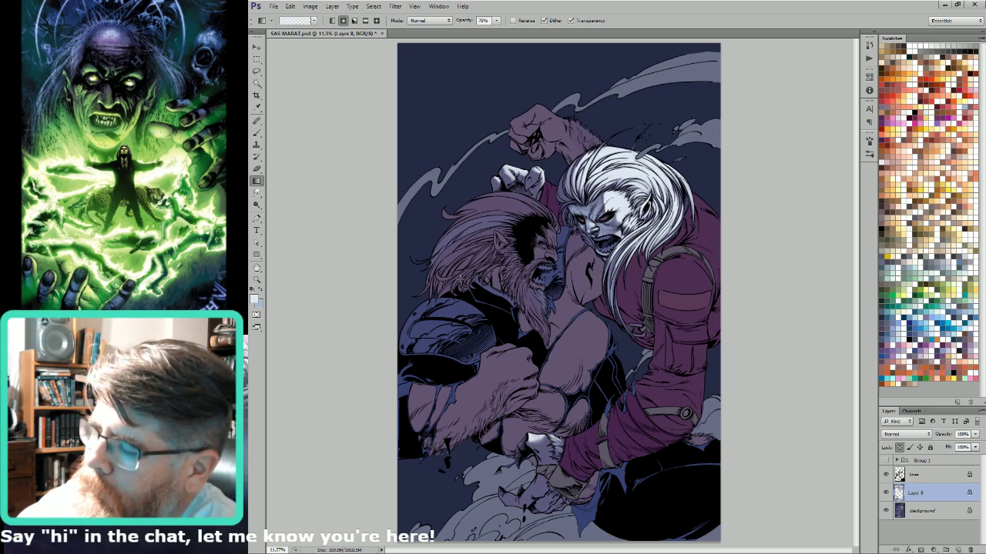
left_click_drag(541, 414, 616, 415)
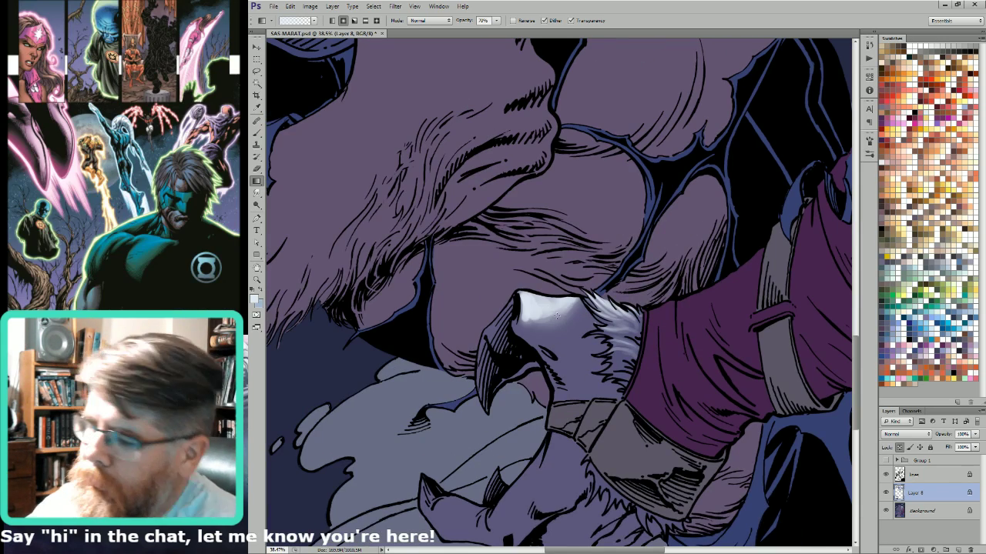
Lasso the top of the lower hand's back and lighten it with the 70% radial gradient.
key("l")
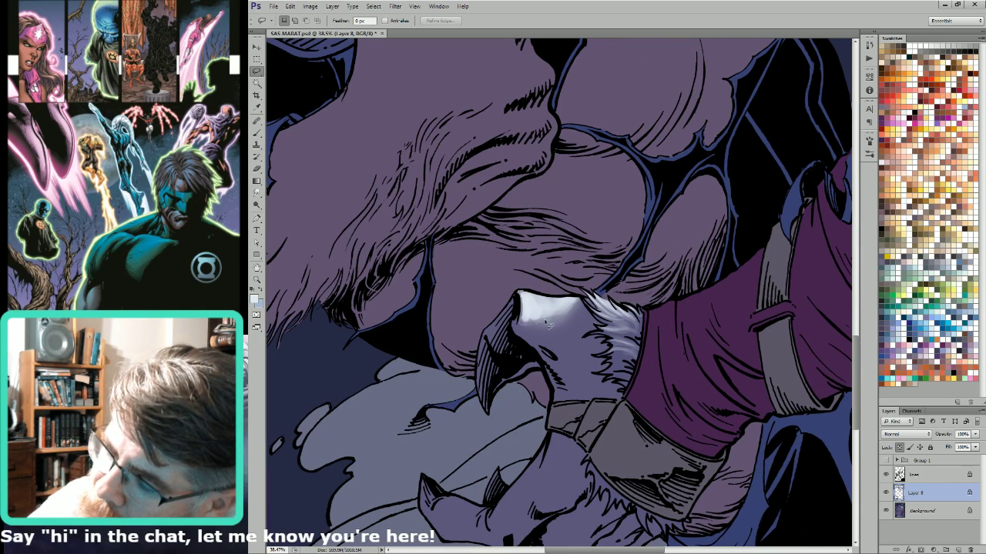
mouse_move(573, 309)
left_mouse_down()
mouse_move(582, 297)
mouse_move(533, 295)
mouse_move(523, 323)
left_mouse_up()
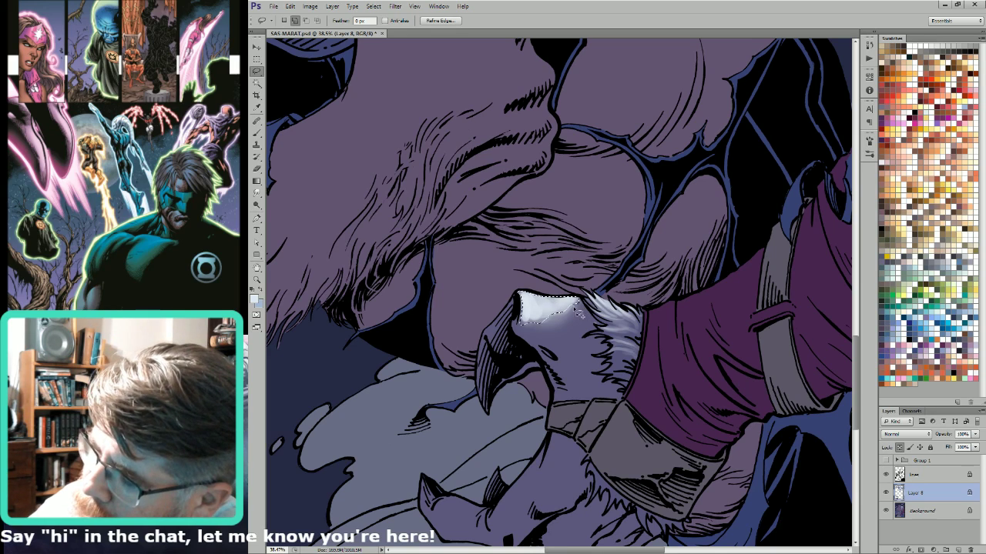
key("g")
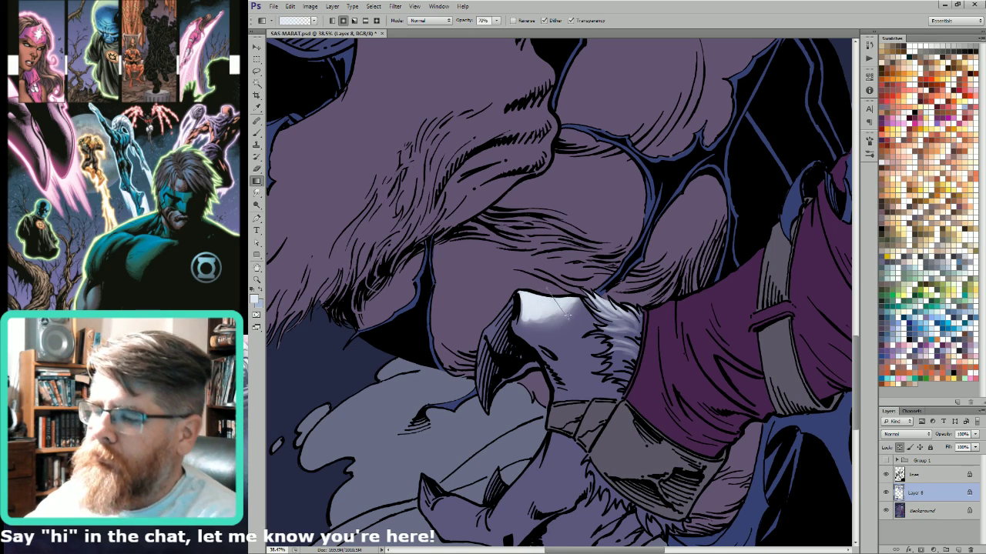
scroll(639, 375, "up", 3)
key("ctrl+0")
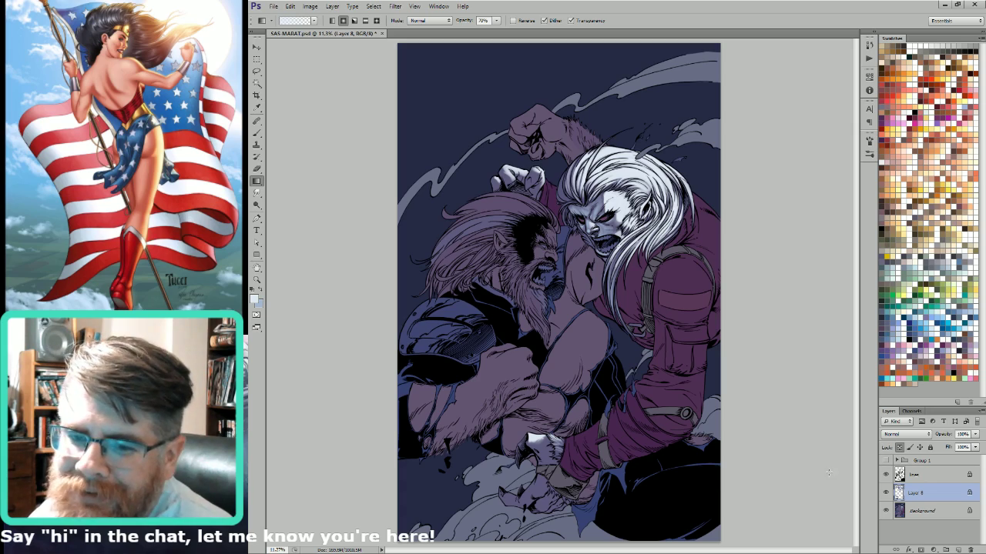
Lasso the white-haired fighter's near cheek beside the mouth and lighten it with the 70% radial gradient.
scroll(610, 197, "up", 3)
key("l")
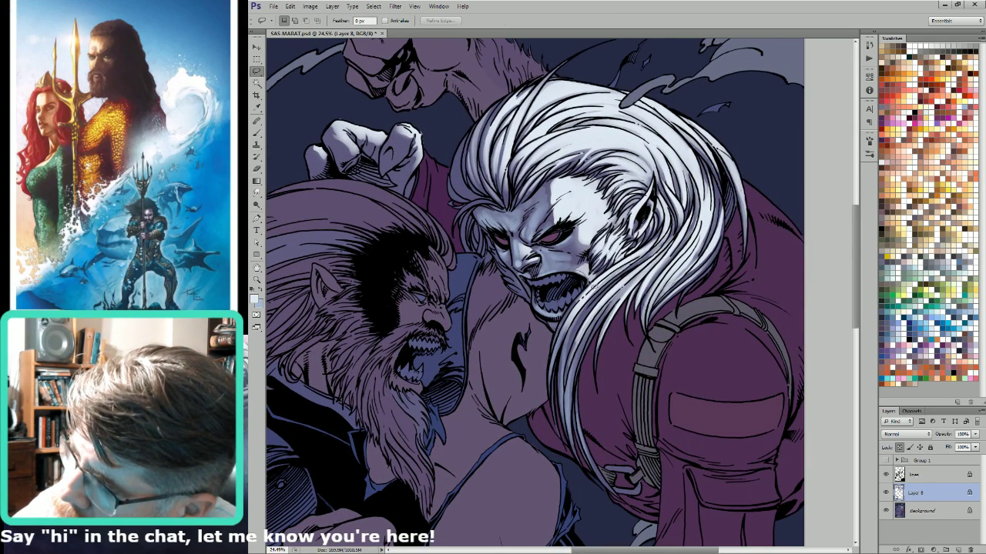
mouse_move(594, 275)
left_mouse_down()
mouse_move(585, 268)
mouse_move(614, 244)
mouse_move(597, 221)
left_mouse_up()
key("g")
Lasso the upper lip beside the nose and the area under the near eye, shading each with the 70% radial gradient.
key("l")
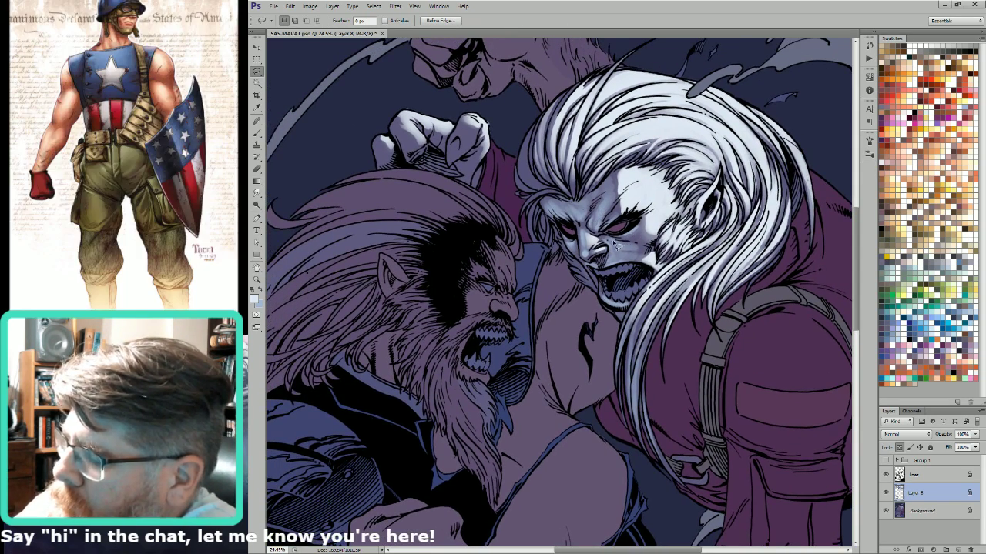
key("shift")
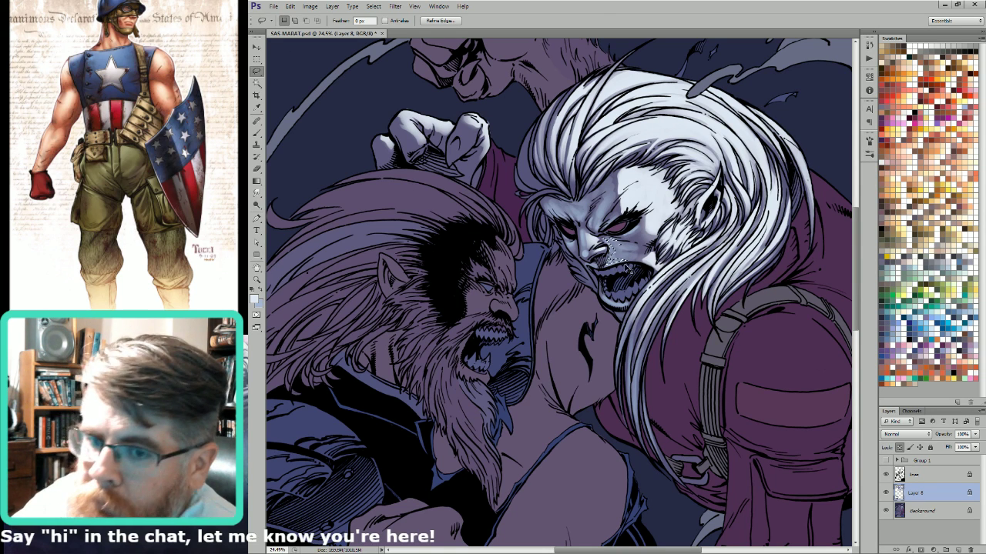
key("g")
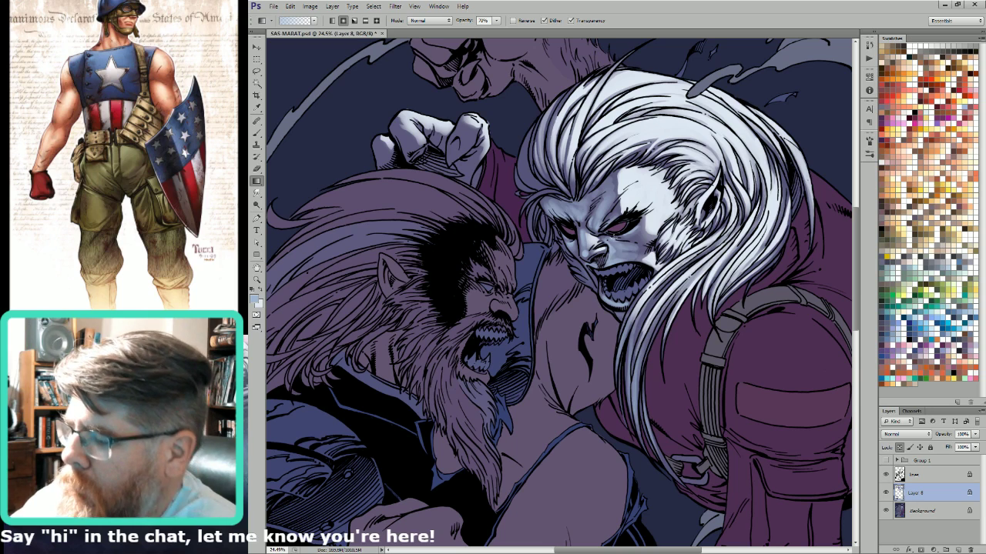
key("l")
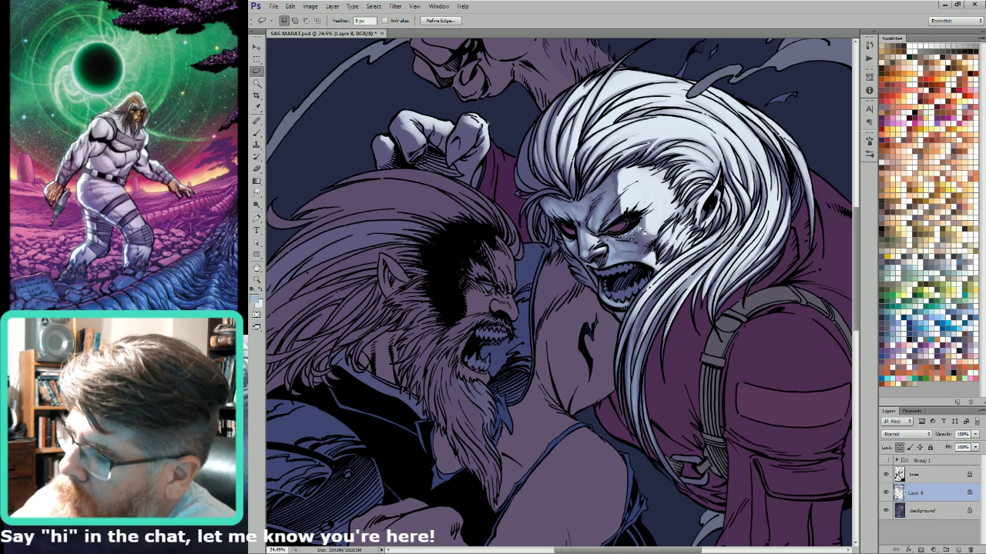
key("g")
Lasso the far cheek below the eye and tint it with the light-blue 70% radial gradient.
key("l")
left_click_drag(580, 244, 618, 251)
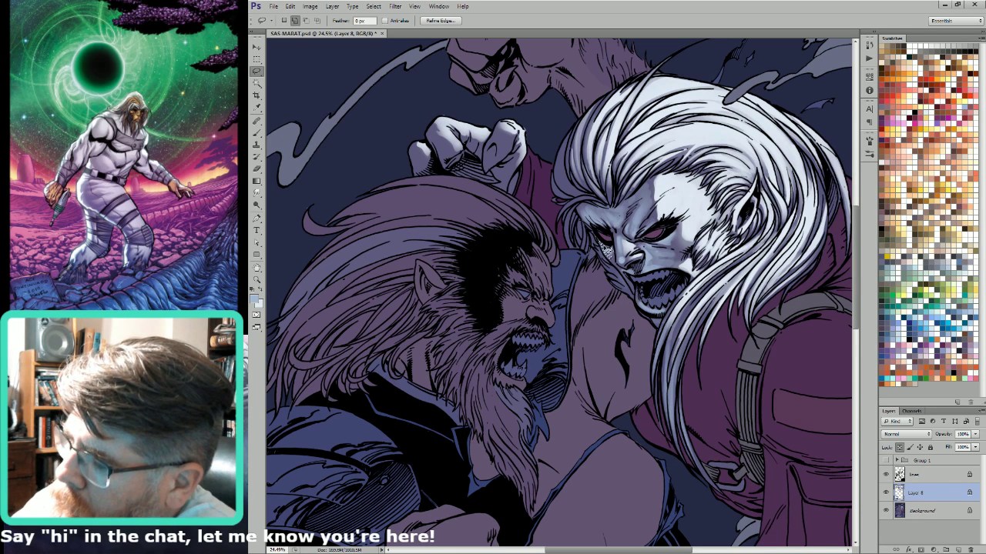
key("g")
Lasso the brow and forehead above the far eye and tint them with the light-blue 70% radial gradient.
key("l")
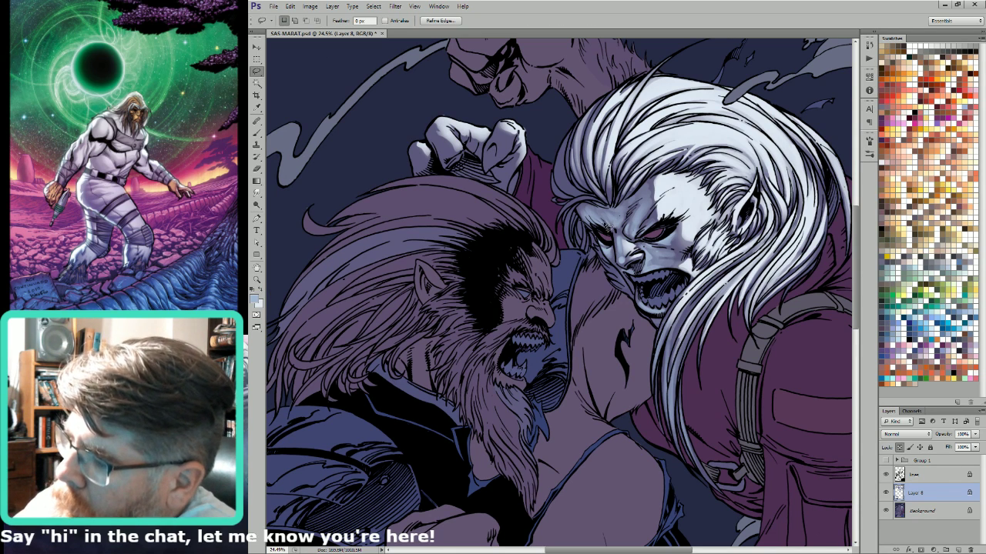
mouse_move(588, 210)
left_mouse_down()
mouse_move(606, 226)
mouse_move(599, 217)
left_mouse_up()
mouse_move(601, 219)
left_mouse_down()
mouse_move(625, 230)
mouse_move(636, 217)
left_mouse_up()
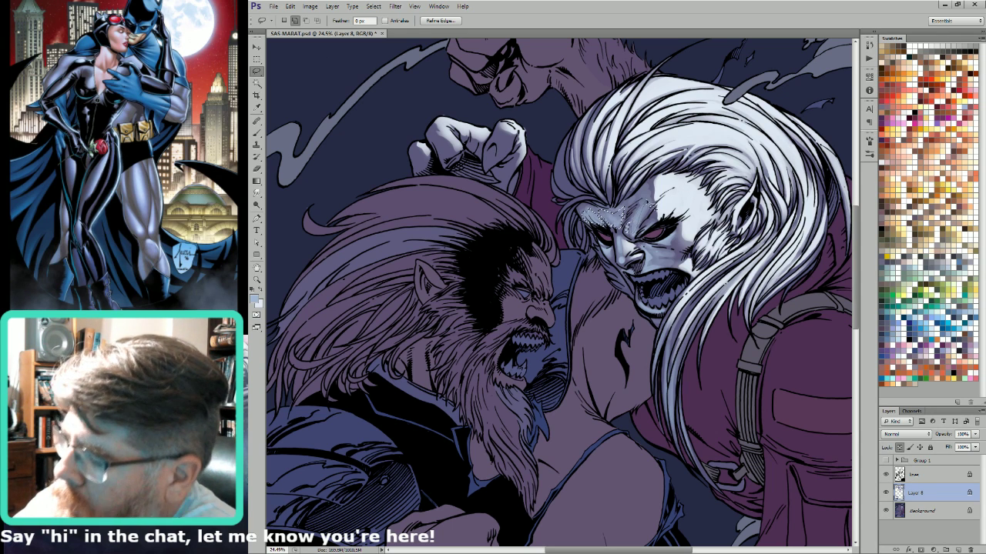
key("g")
key("ctrl+0")
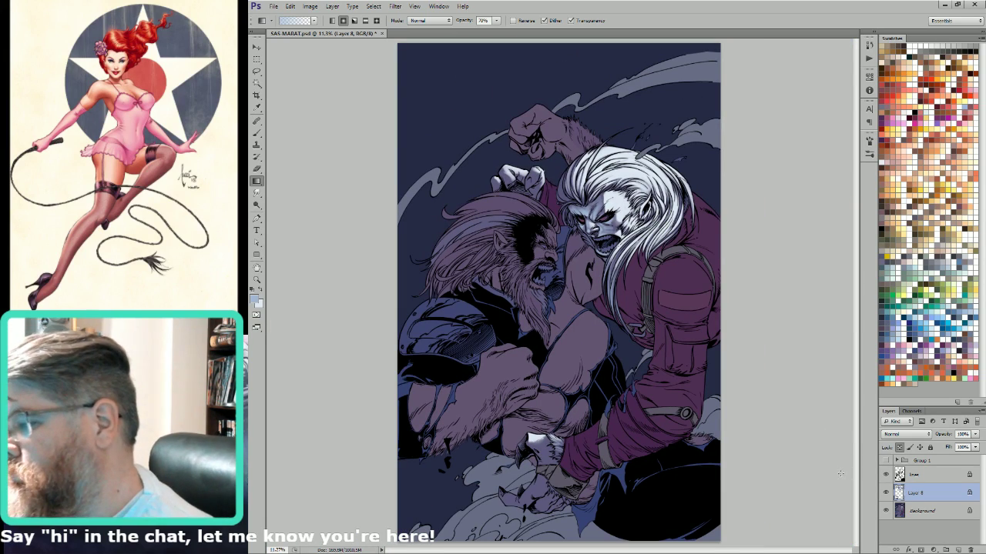
Select the white-haired fighter's hair flat, undo a light-blue gradient trial, and lighten the hair's back edge with the near-white 70% radial gradient.
key("w")
key("ctrl+6")
left_click(678, 201)
key("ctrl+2")
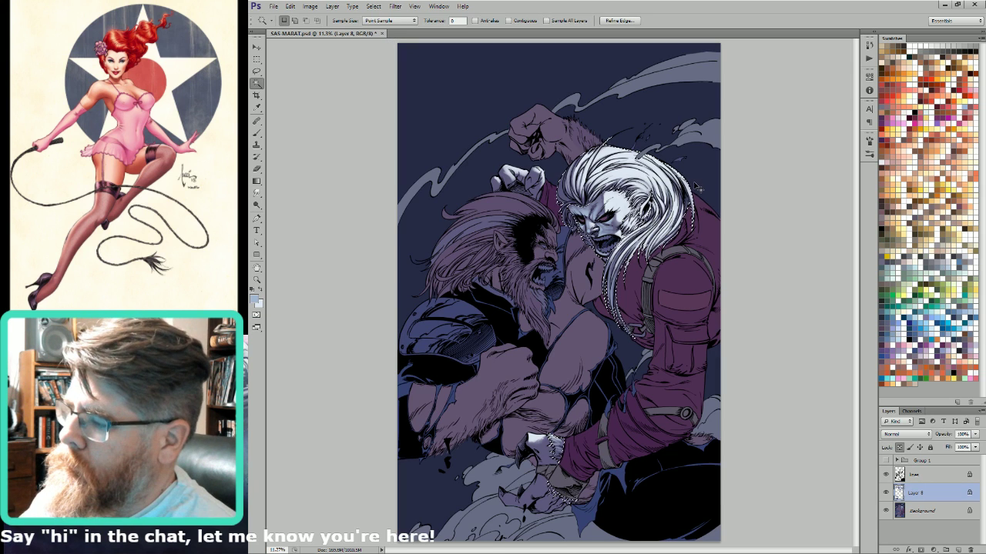
key("g")
left_click_drag(694, 225, 698, 210)
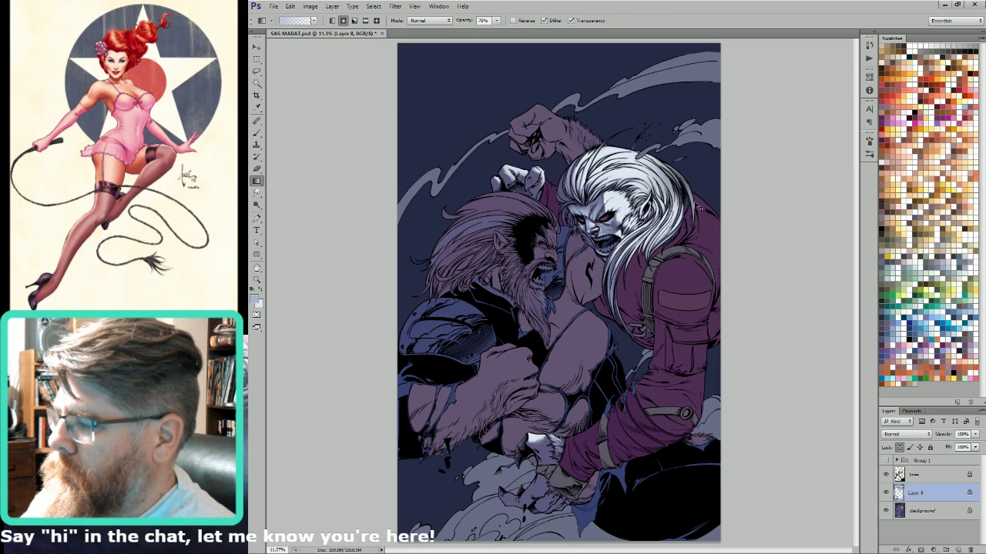
key("ctrl+z")
key("x")
left_click_drag(690, 176, 690, 207)
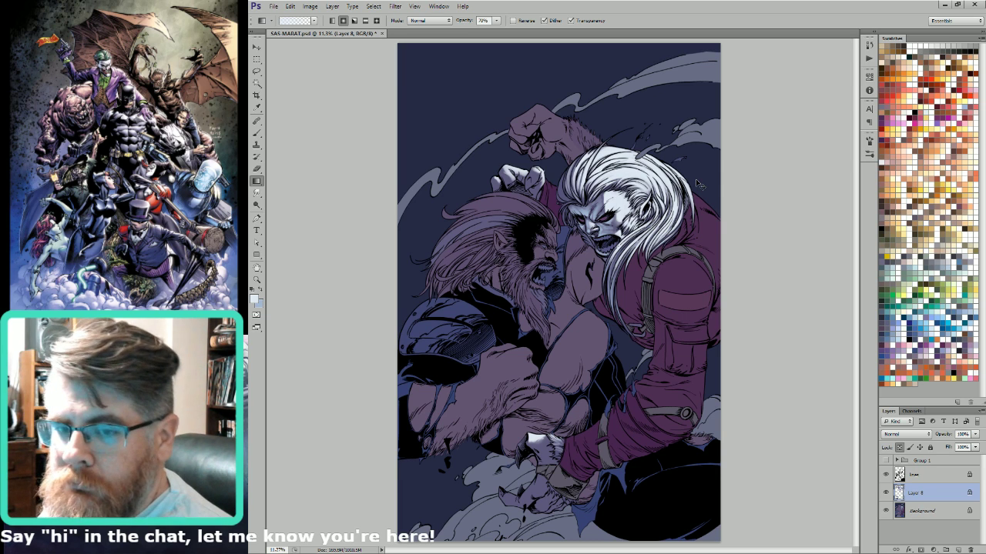
Save the document with Layer 8 merged into the Background, and undo the merge.
key("ctrl+e")
key("ctrl+s")
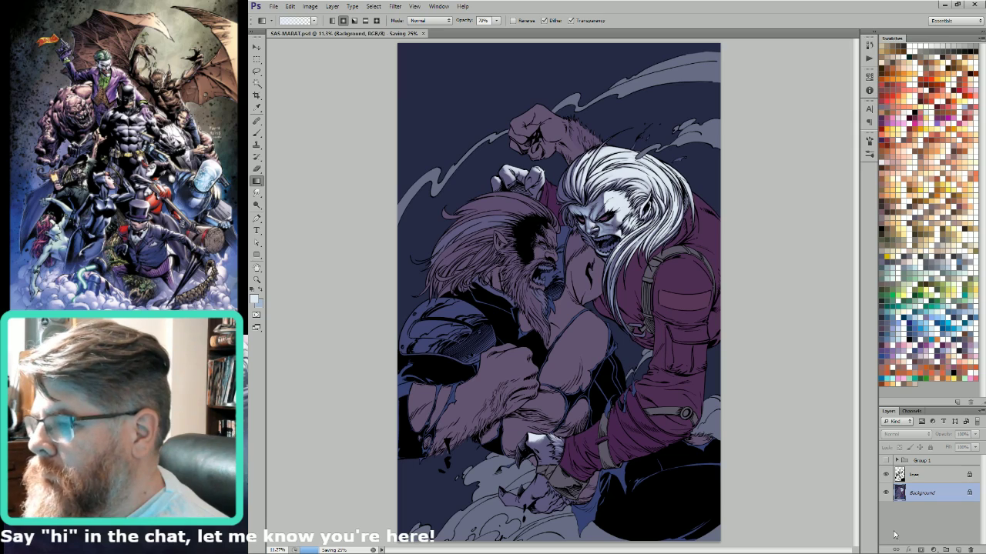
key("ctrl+z")
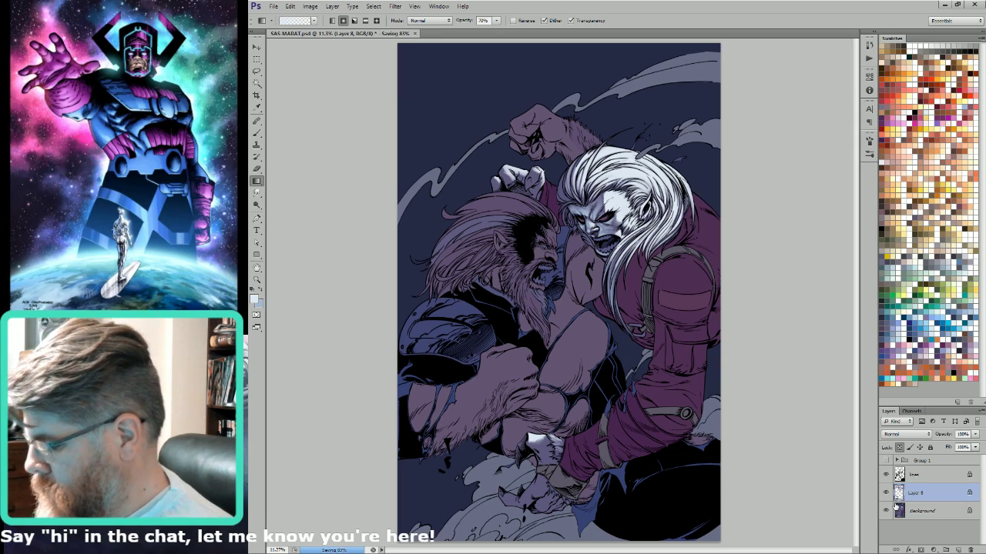
Brush light-blue strokes at 100% opacity along the shadow sides of the raised hand's two outermost fingers.
mouse_move(482, 118)
left_mouse_down()
mouse_move(499, 187)
mouse_move(499, 251)
left_mouse_up()
key("b")
key("x")
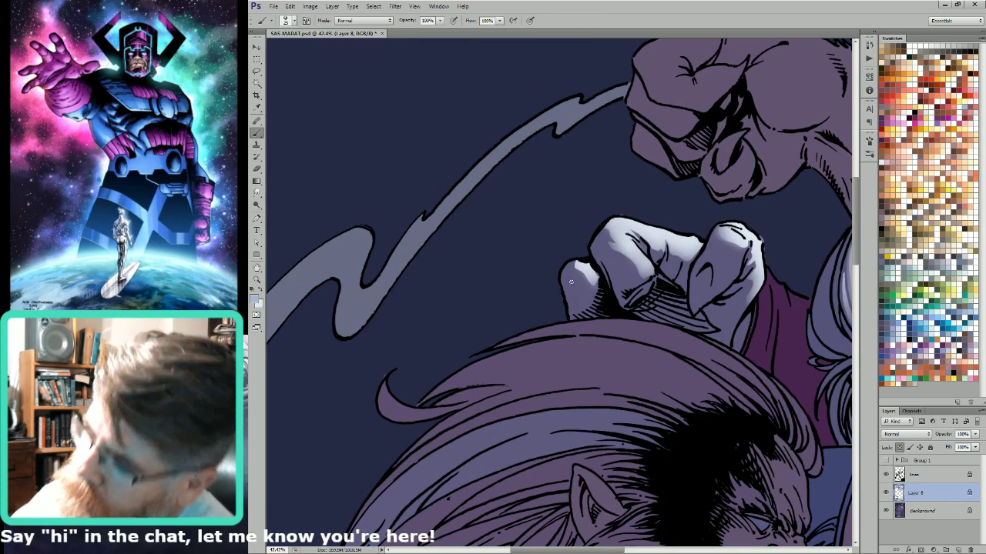
left_click_drag(572, 310, 567, 280)
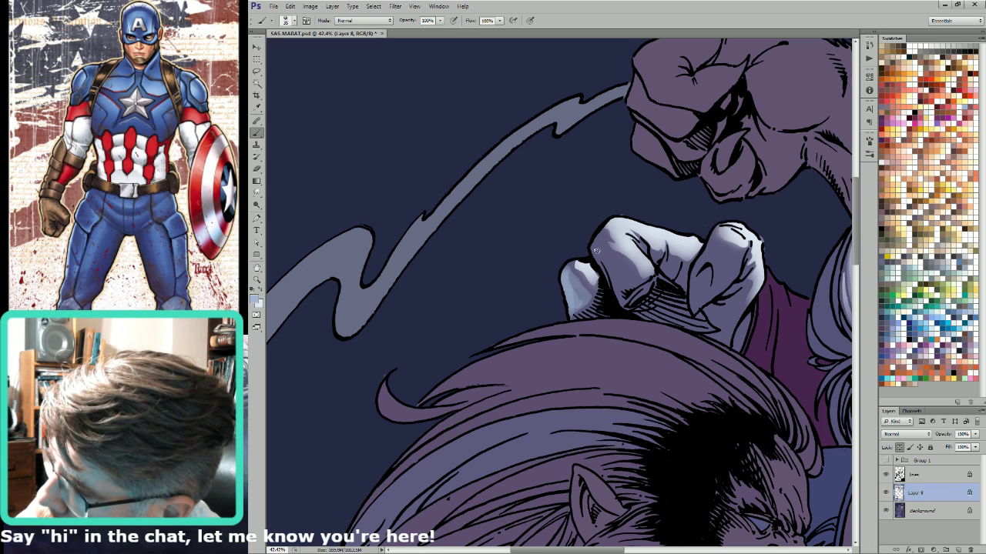
mouse_move(596, 255)
left_mouse_down()
mouse_move(597, 243)
mouse_move(613, 282)
mouse_move(630, 281)
mouse_move(596, 245)
mouse_move(619, 281)
left_mouse_up()
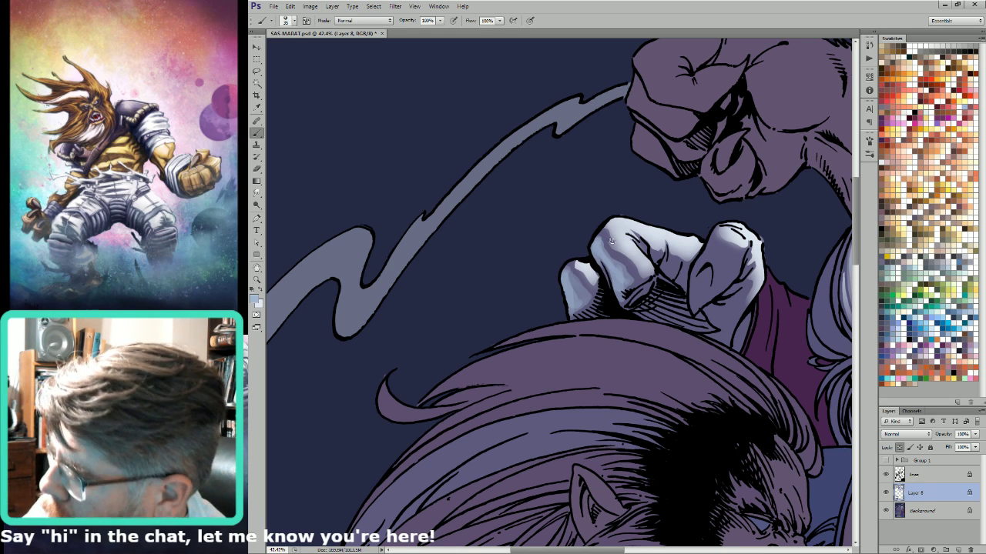
Brush light-blue strokes onto the raised hand's thumb, around the nail and along its shadow edge.
left_click_drag(700, 278, 694, 308)
key("bracketleft")
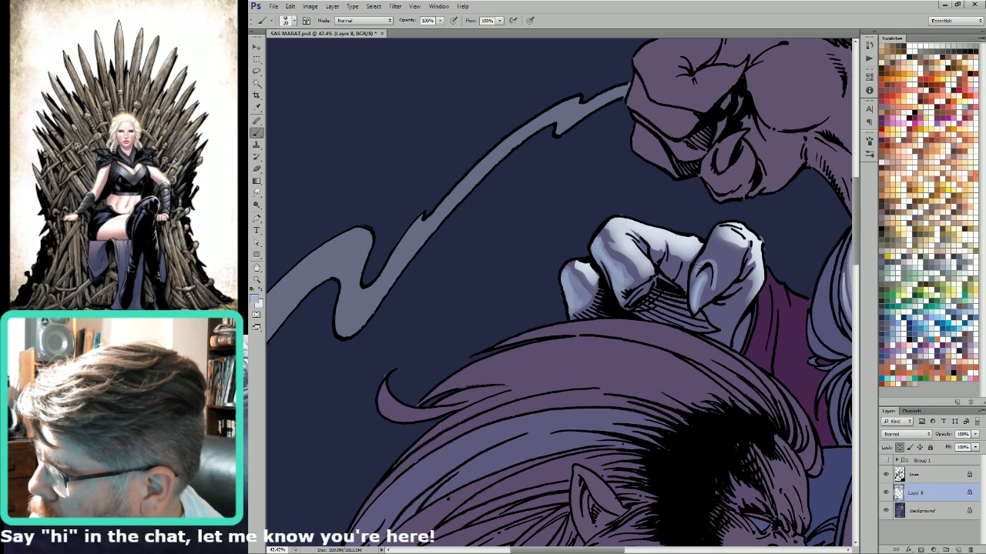
mouse_move(699, 265)
left_mouse_down()
mouse_move(721, 263)
mouse_move(719, 280)
mouse_move(716, 251)
mouse_move(717, 284)
mouse_move(729, 263)
mouse_move(718, 244)
mouse_move(733, 256)
mouse_move(714, 251)
mouse_move(694, 282)
mouse_move(719, 258)
left_mouse_up()
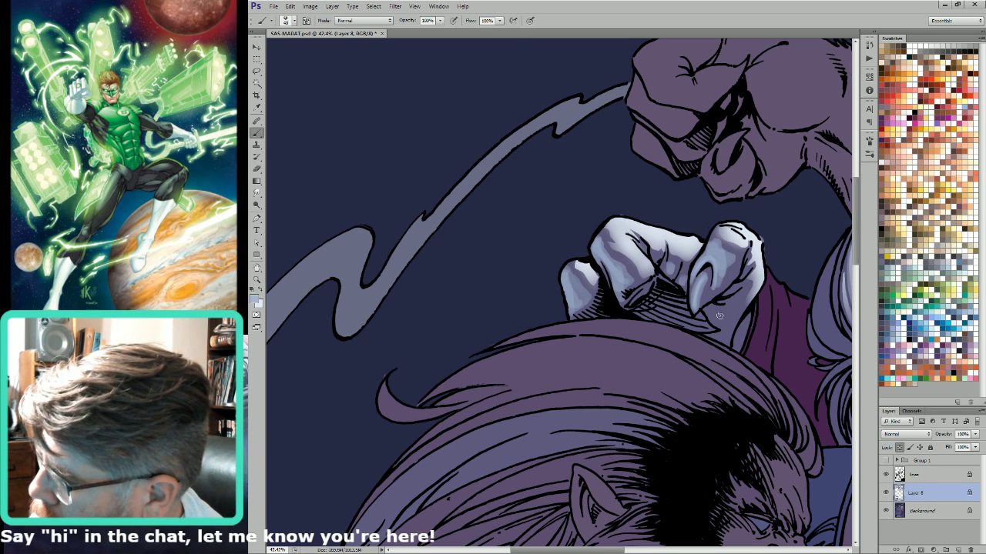
Brush light-blue strokes with a larger brush across the raised hand's palm and wrist above the dark hair.
key("]")
left_click_drag(707, 329, 679, 319)
left_click_drag(732, 336, 721, 314)
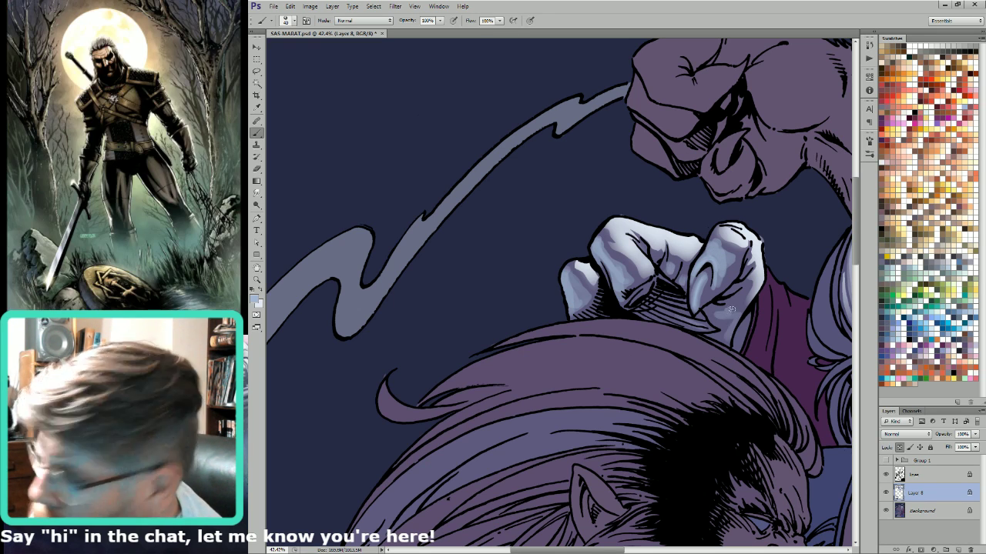
key("ctrl+0")
key("ctrl+0")
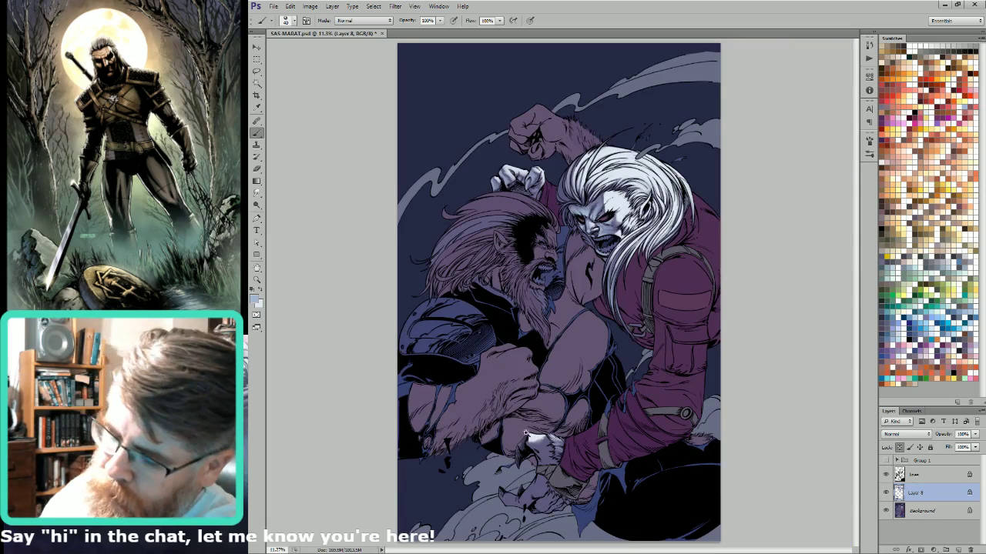
Enlarge the brush to 200 px at 50% opacity and paint soft light blue on the lowest clawed finger of the lower hand.
left_click_drag(526, 432, 742, 162)
key("ctrl+minus")
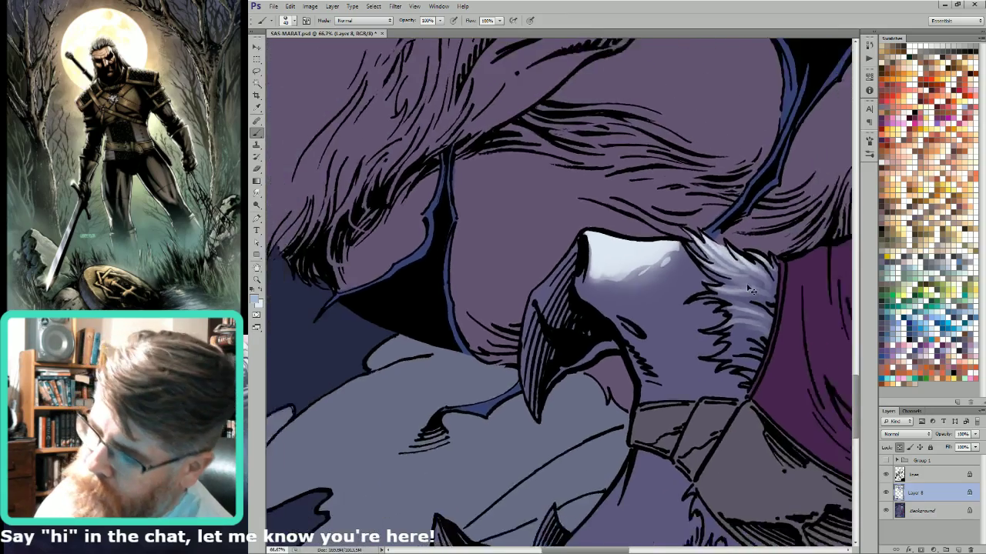
scroll(751, 290, "down", 3)
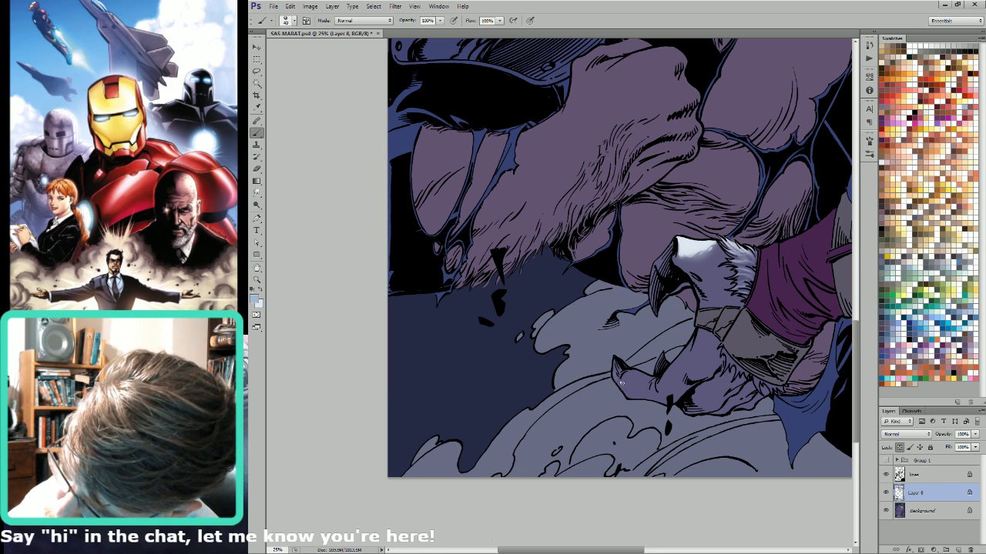
key("bracketright")
key("bracketright")
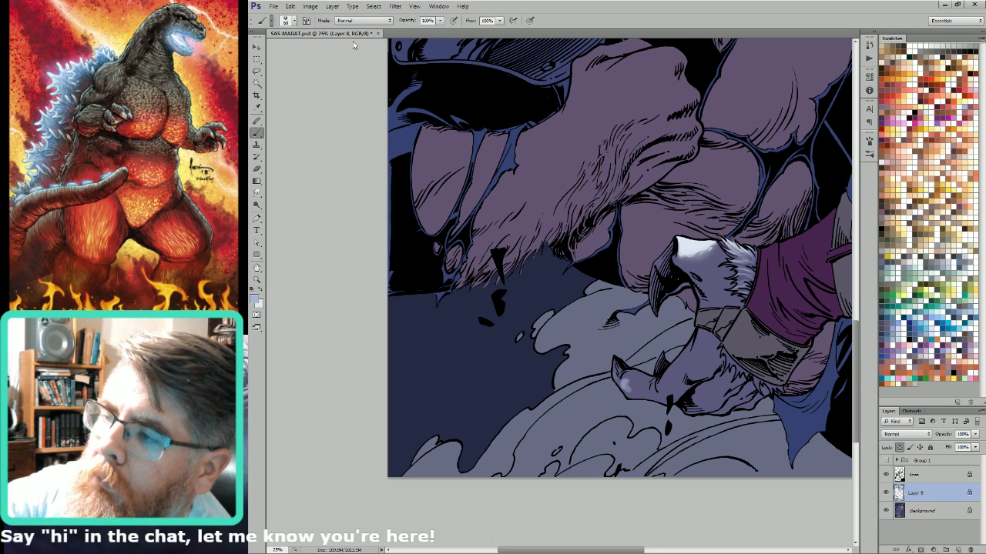
key("bracketright")
key("bracketright")
key("bracketright")
key("bracketright")
key("bracketright")
key("5")
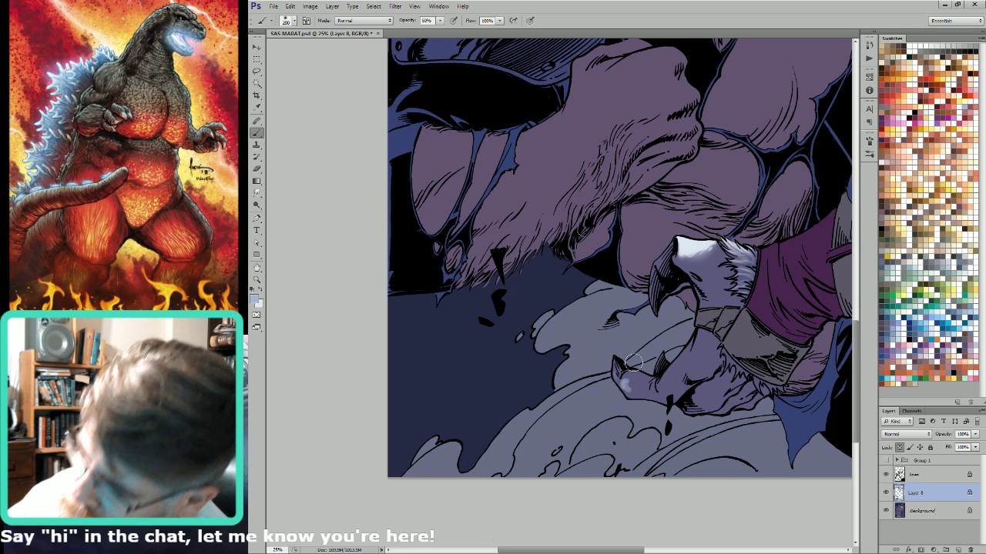
left_click_drag(636, 392, 666, 402)
Paint soft light blue at 50% opacity over the lower hand's knuckles, palm and remaining fingers, varying the brush size.
key("bracketleft")
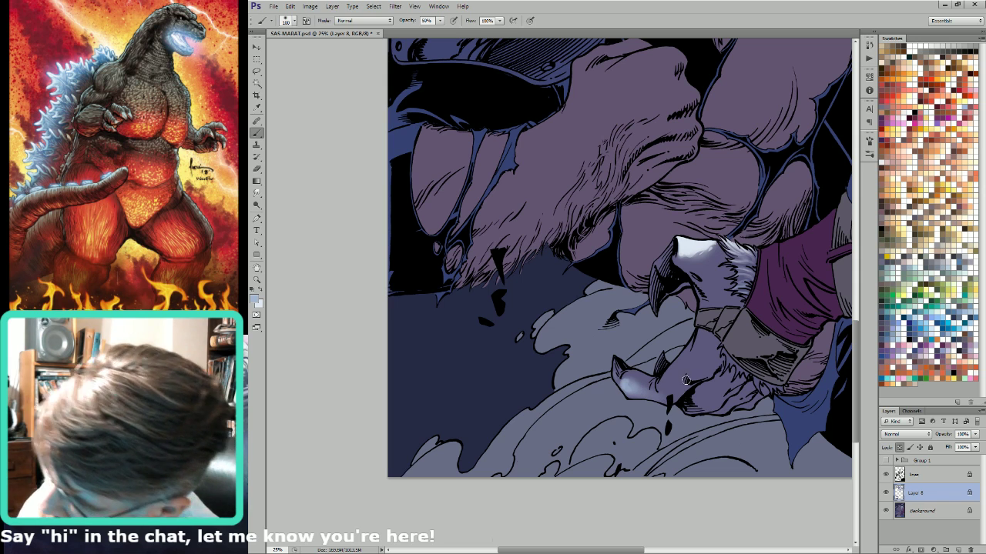
key("bracketright")
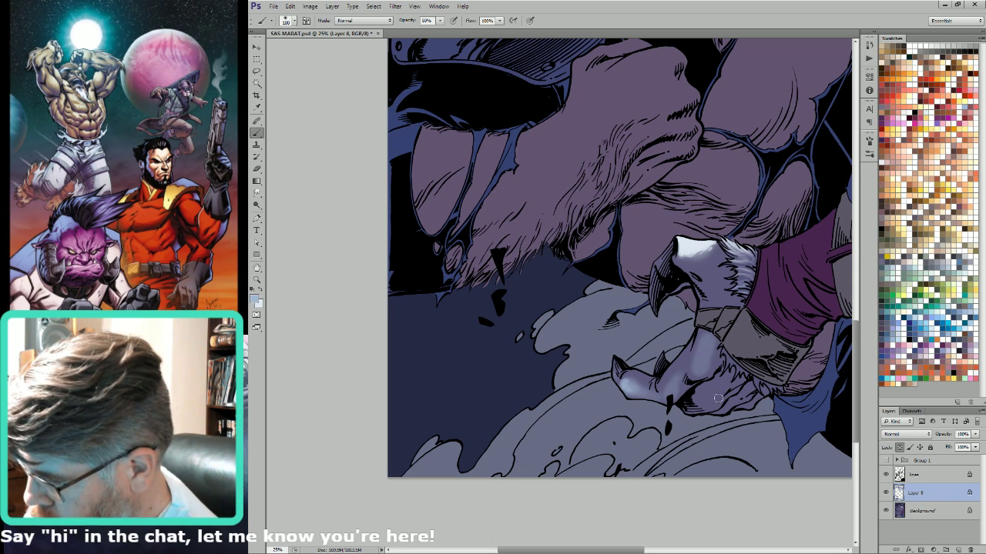
key("bracketleft")
key("bracketleft")
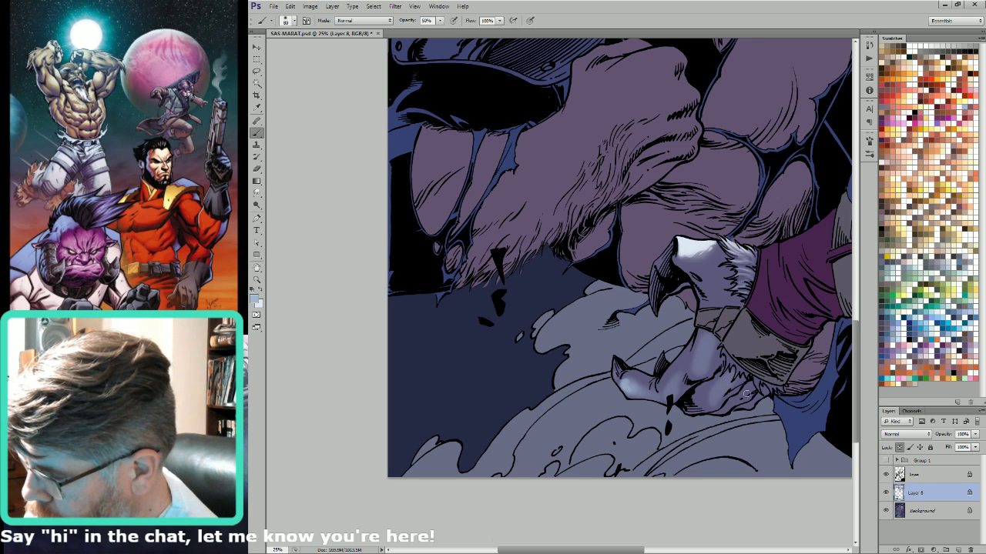
key("bracketleft")
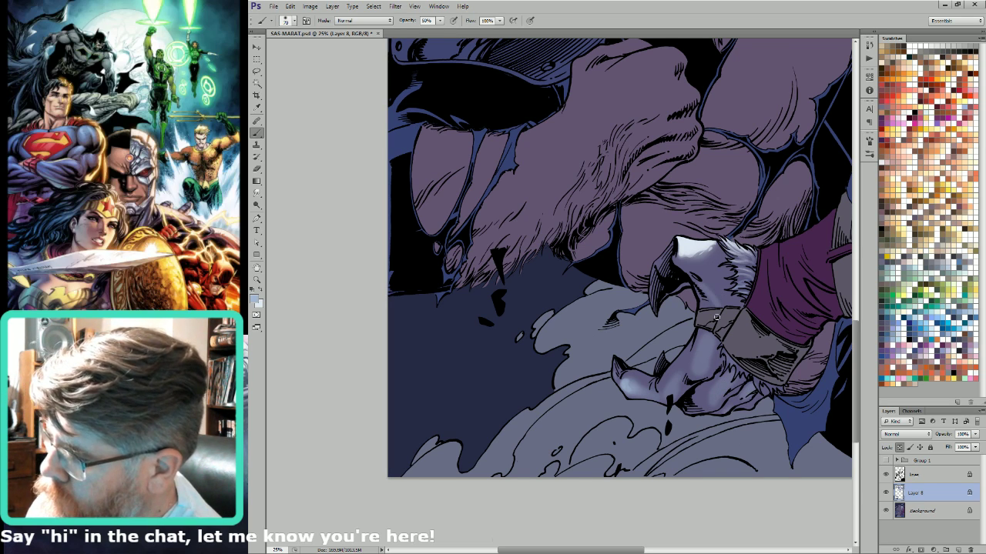
key("bracketright")
key("bracketright")
key("bracketright")
key("bracketright")
key("bracketright")
key("bracketright")
key("bracketright")
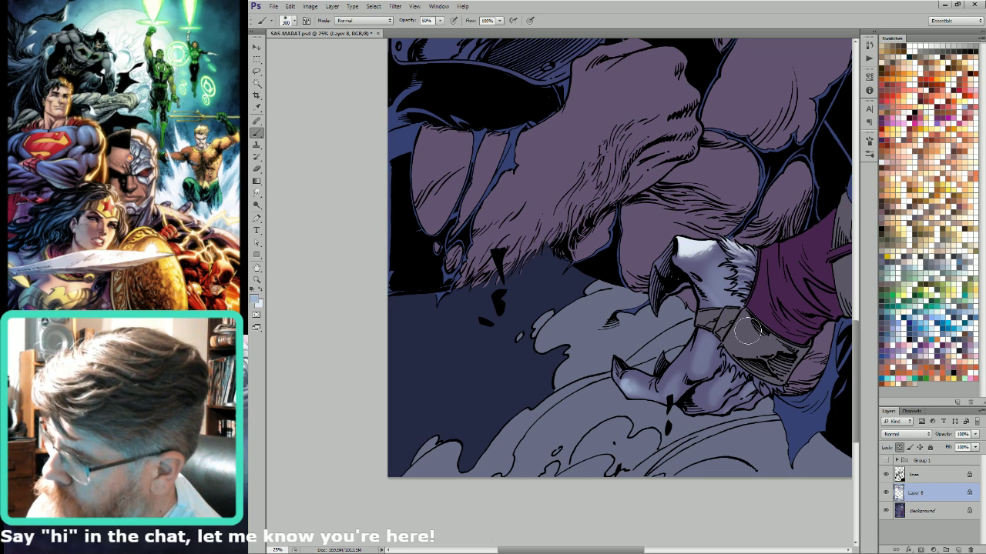
key("bracketleft")
key("bracketleft")
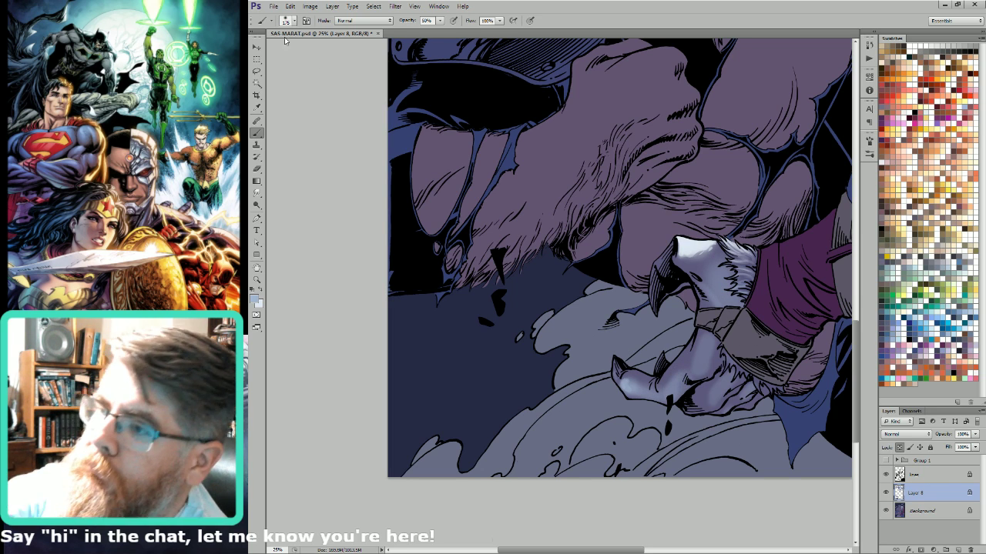
Set the brush to 100% opacity, shrink it, and paint crisp light-blue strokes on the lower hand's fingers, knuckles and claw.
key("bracketleft")
key("bracketleft")
key("bracketleft")
key("bracketleft")
key("bracketleft")
key("bracketleft")
key("bracketleft")
key("bracketleft")
key("bracketleft")
key("0")
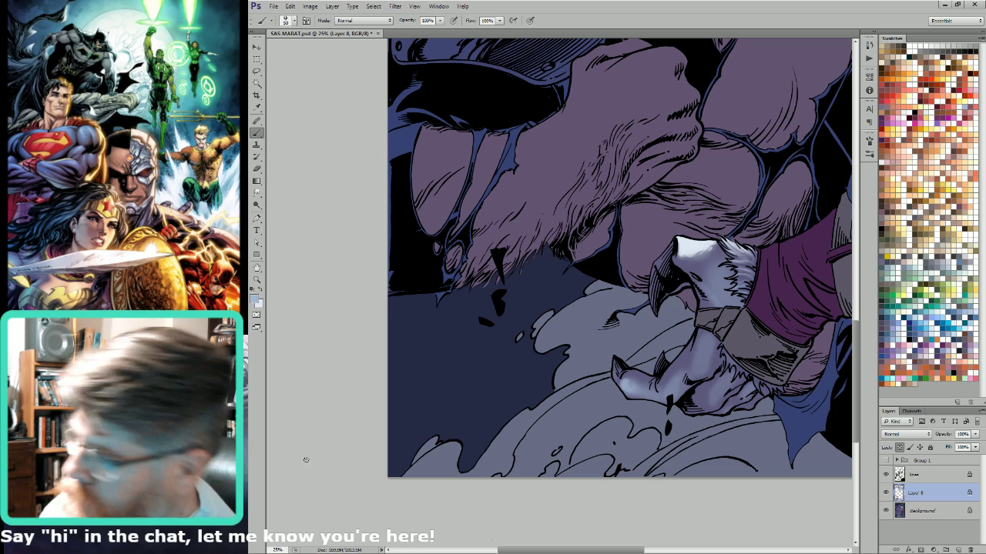
key("bracketleft")
key("bracketleft")
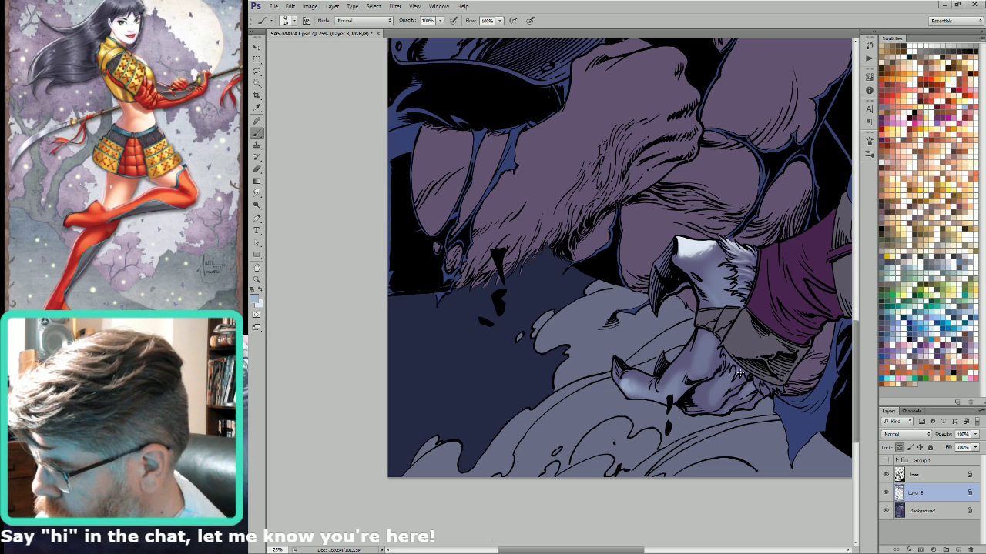
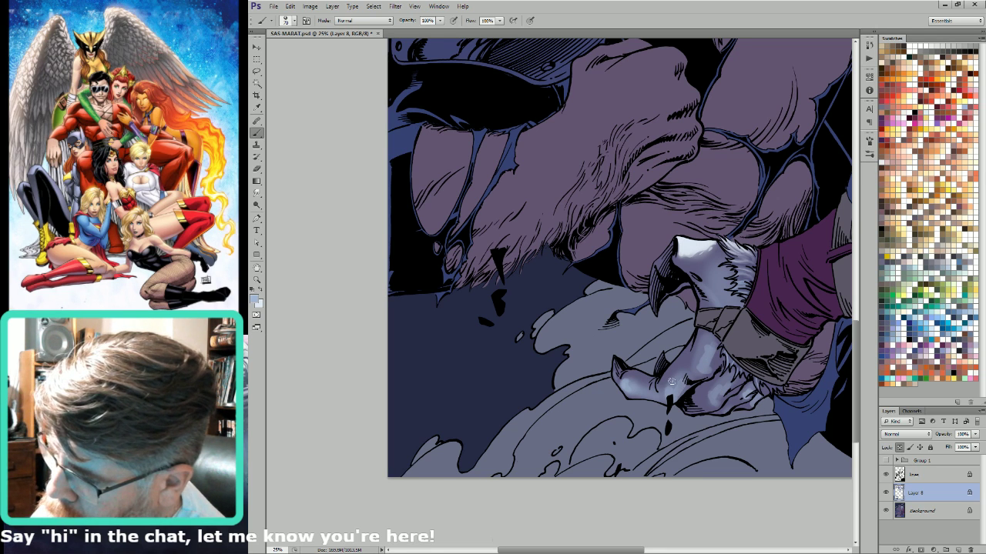
left_click_drag(630, 386, 640, 395)
key("bracketleft")
key("bracketleft")
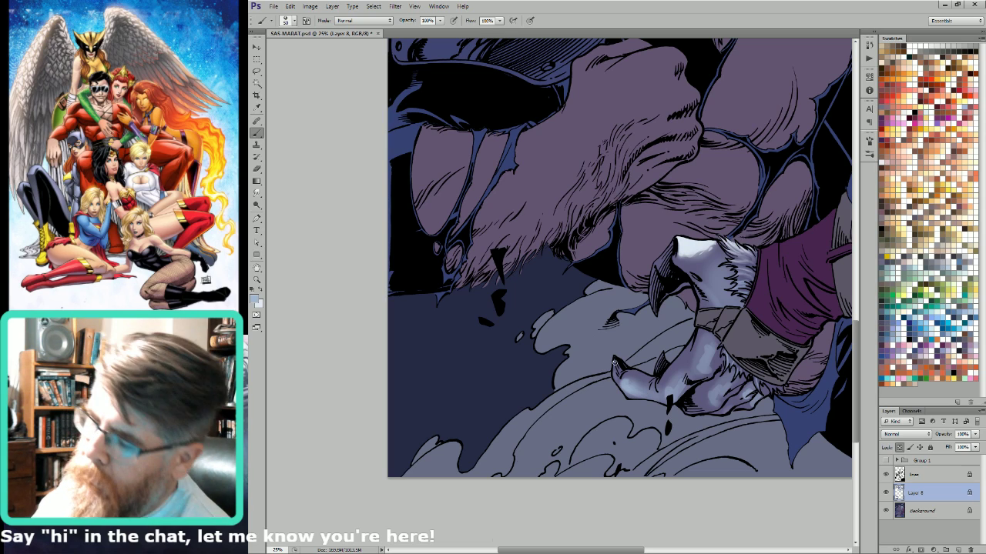
key("ctrl+0")
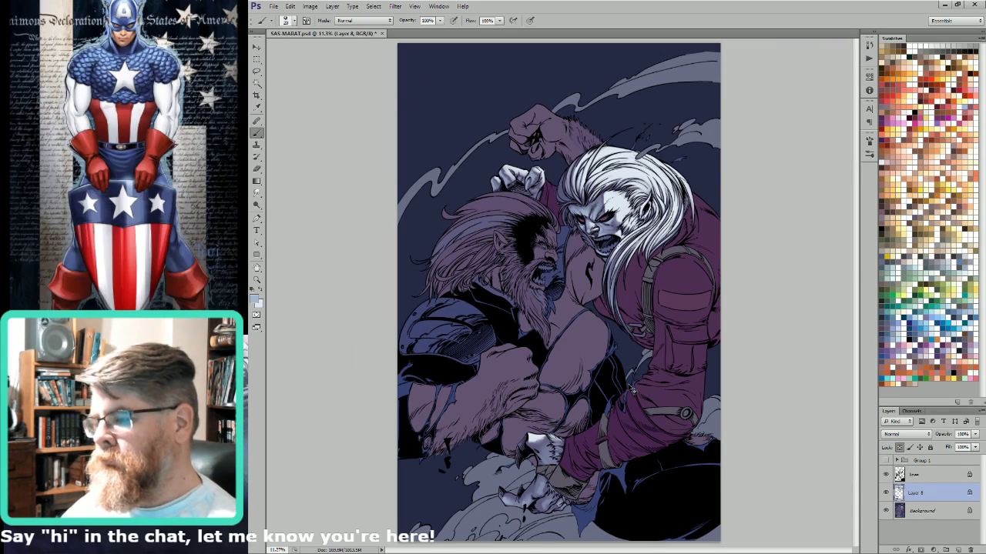
Brush thin light-blue strokes along the front hair strands and face edge of the white-haired fighter, varying the brush size.
left_click_drag(627, 173, 704, 173)
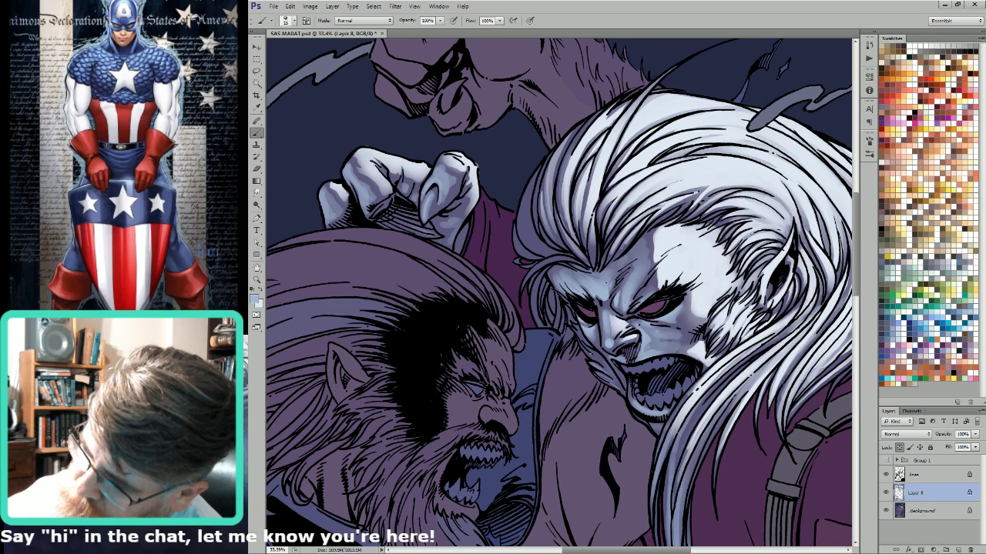
left_click_drag(581, 345, 597, 358)
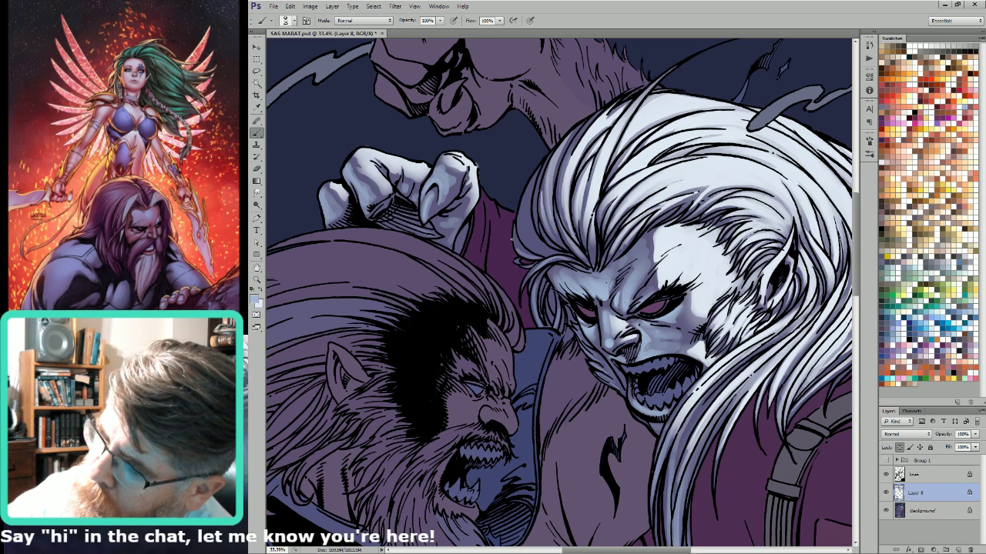
mouse_move(529, 255)
left_mouse_down()
mouse_move(518, 231)
mouse_move(544, 193)
left_mouse_up()
key("]")
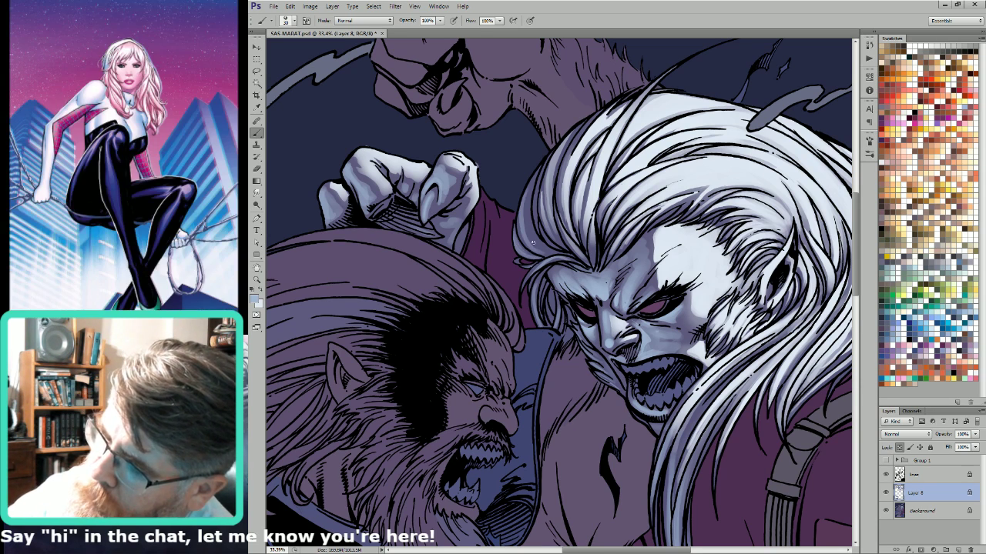
left_click_drag(542, 255, 544, 163)
key("[")
key("[")
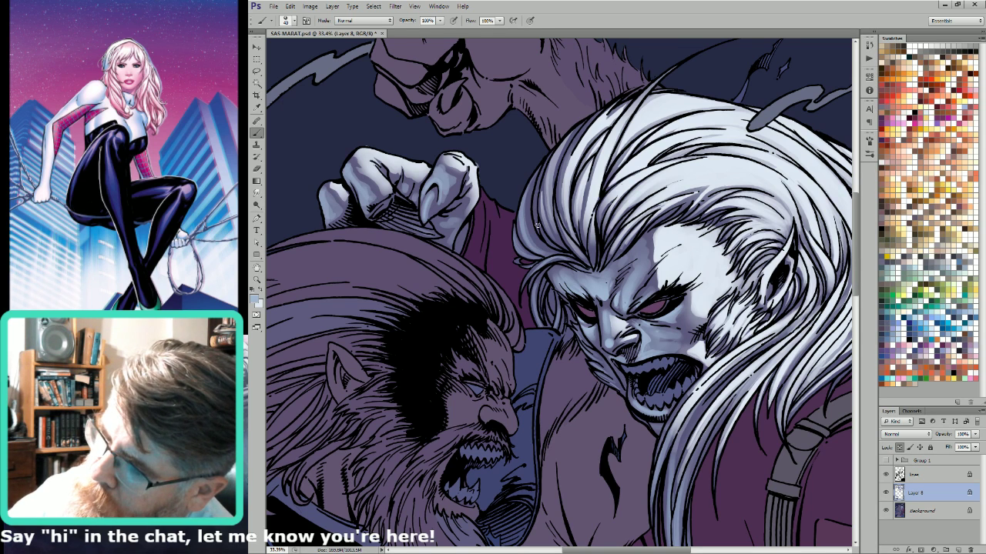
left_click_drag(536, 225, 543, 165)
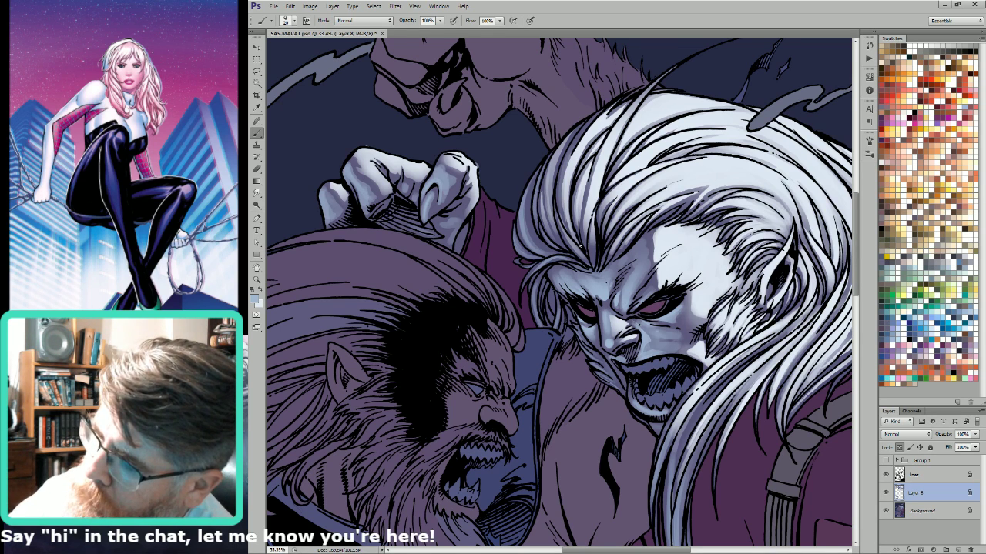
left_click_drag(591, 264, 592, 239)
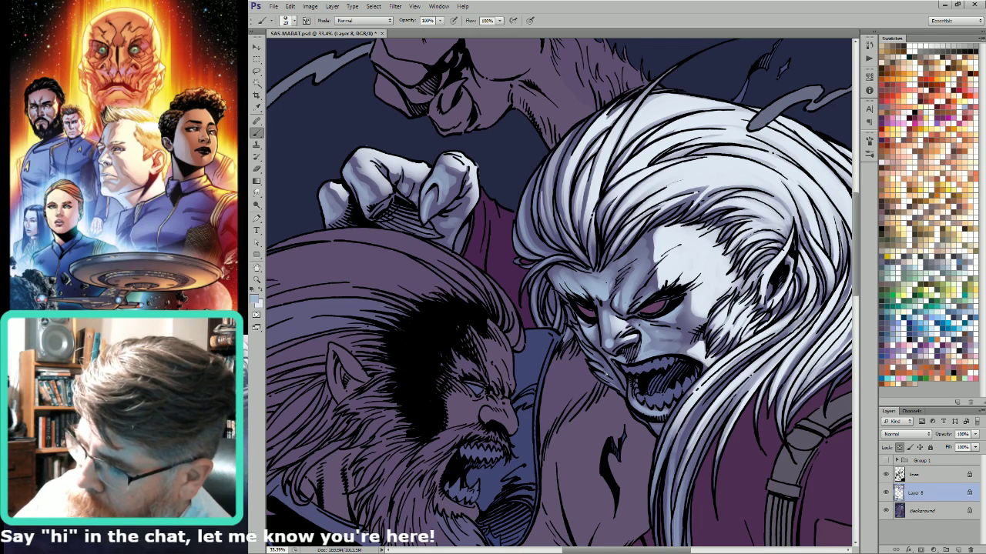
key("ctrl+0")
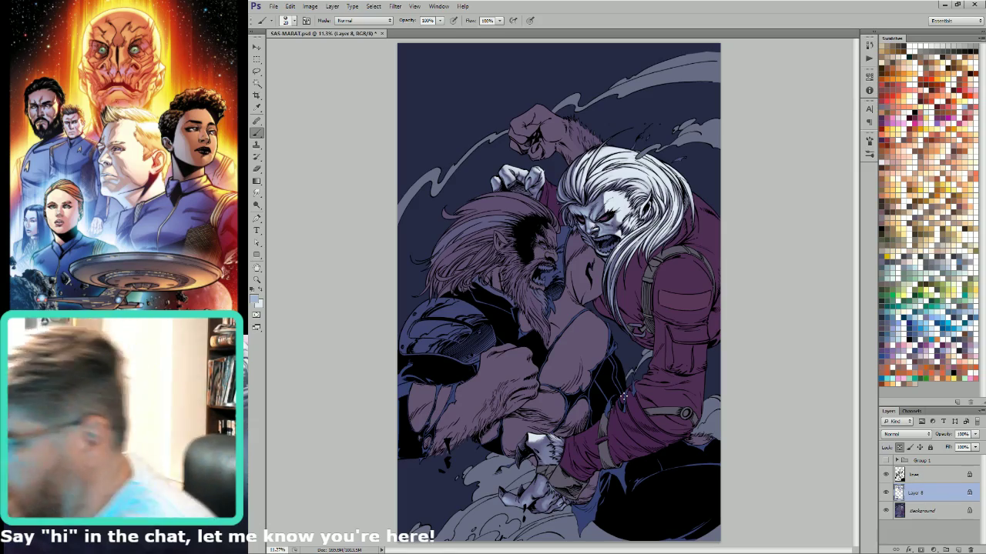
Lasso the outer hair strands nearest the raised hand's sleeve and fill them with a light-blue radial gradient at 70% opacity.
left_click_drag(513, 98, 556, 251)
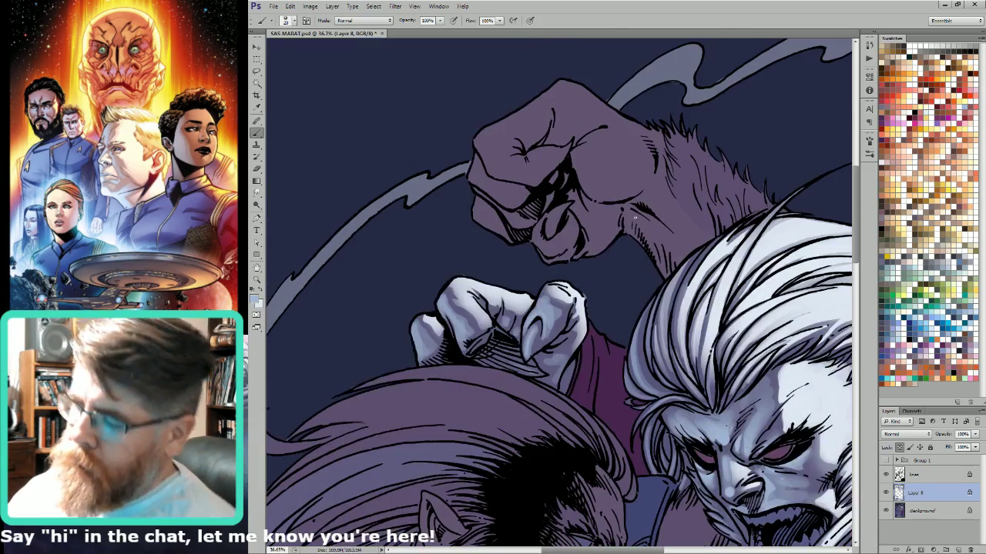
left_click_drag(584, 306, 615, 202)
key("bracketleft")
key("bracketleft")
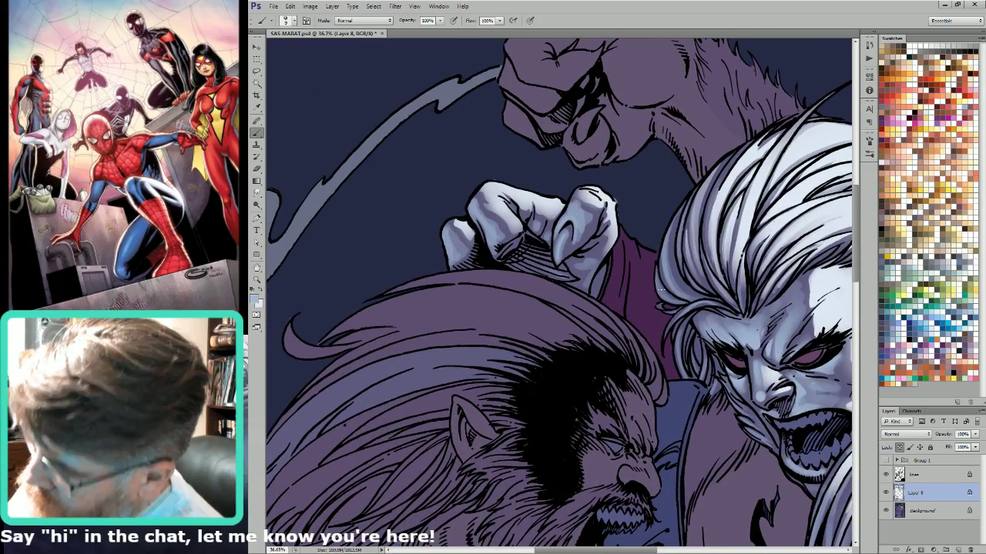
key("l")
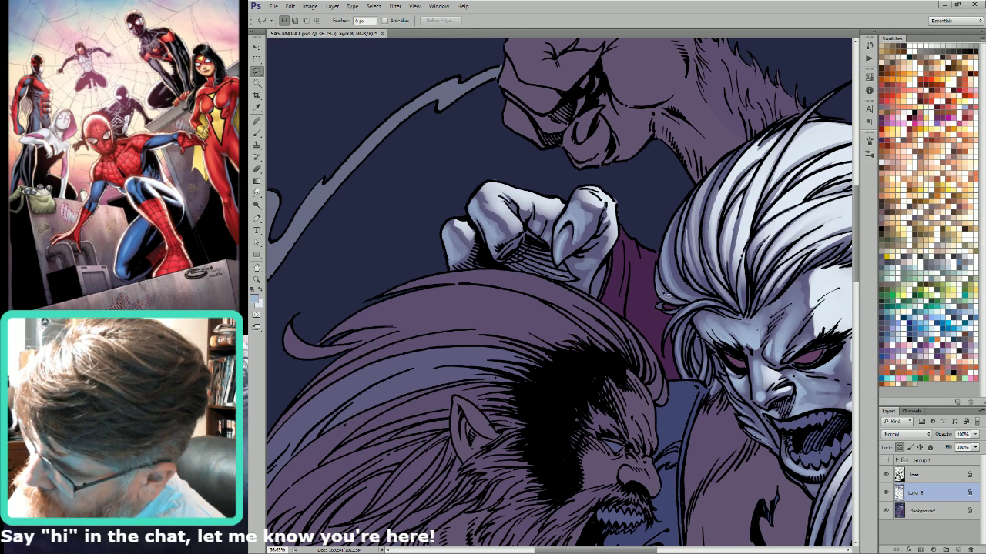
key("g")
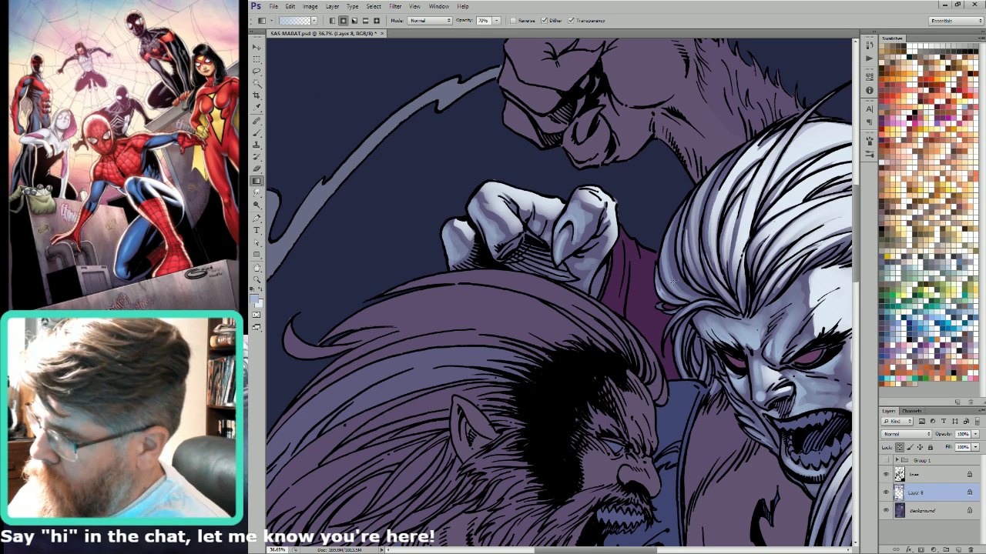
key("l")
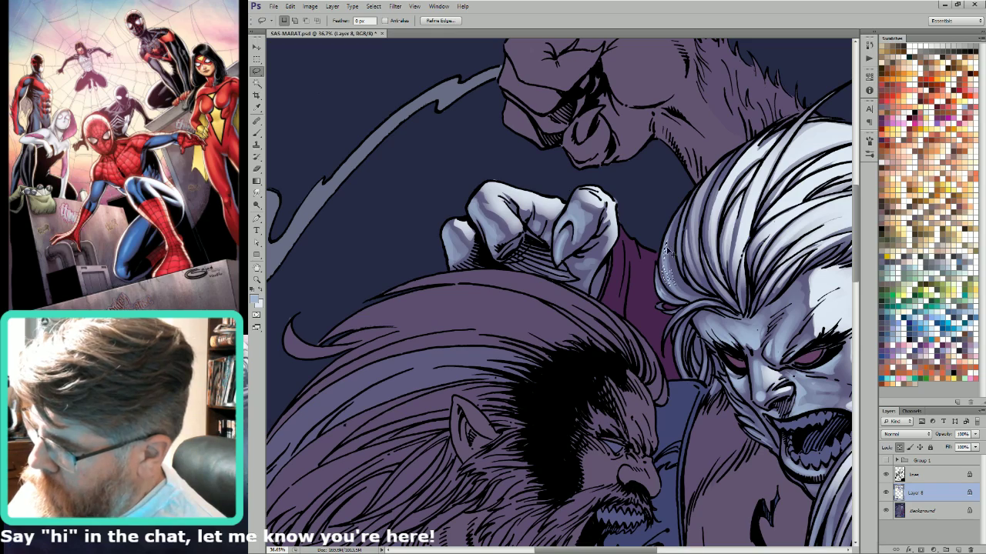
key("g")
key("ctrl+0")
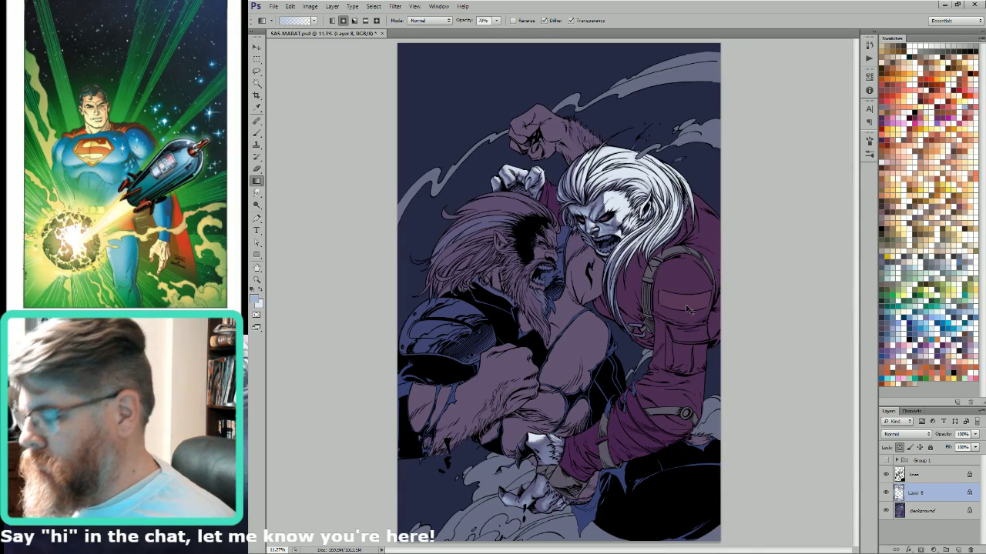
Touch up the white-haired fighter's face around the eye with the brush, sampling the purple shadow colour from the cheek.
key("ctrl+6")
key("ctrl+2")
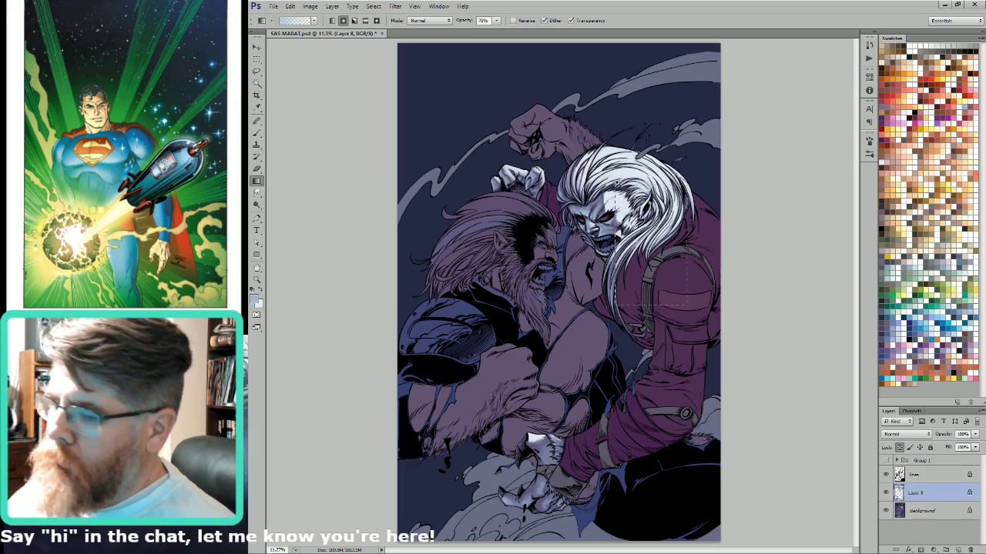
scroll(689, 311, "up", 5)
key("b")
left_click_drag(424, 222, 601, 246)
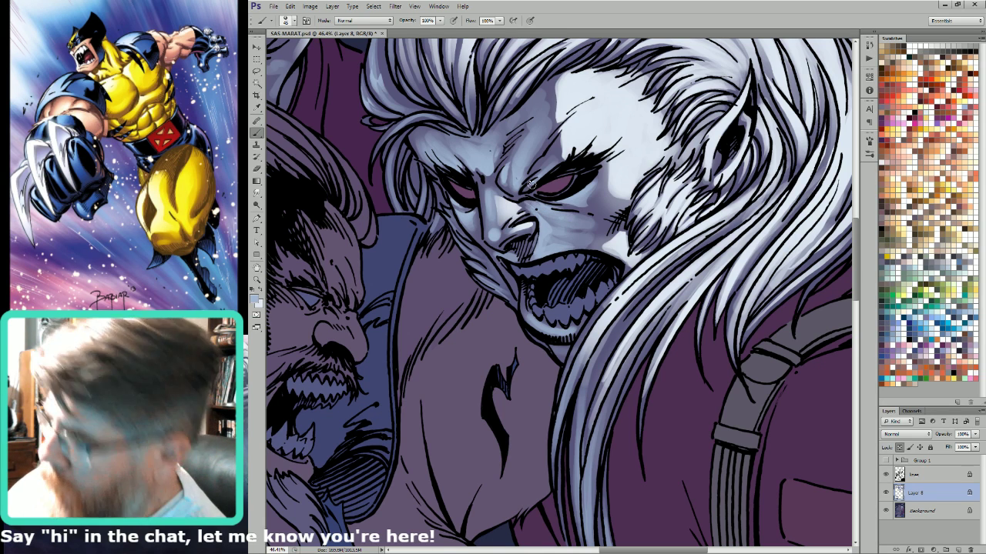
left_click(609, 219, "alt")
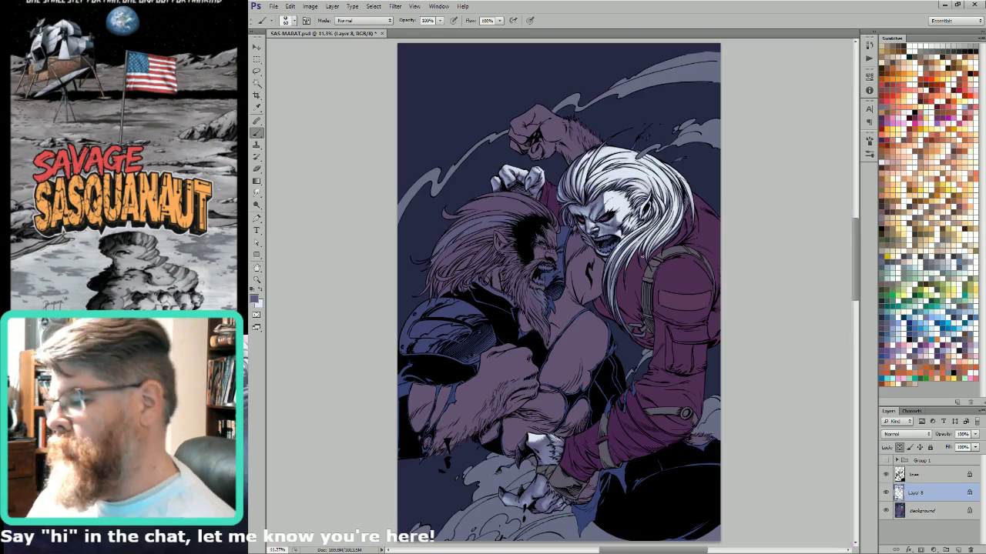
key("ctrl+0")
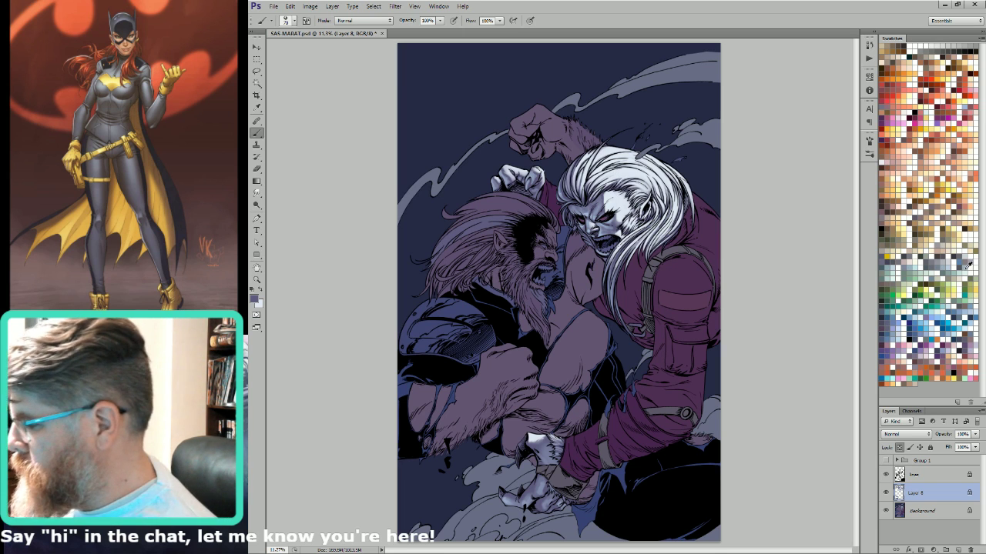
Pick a light blue-grey swatch and sample a light blue as the painting colour for the brush.
left_click(953, 264)
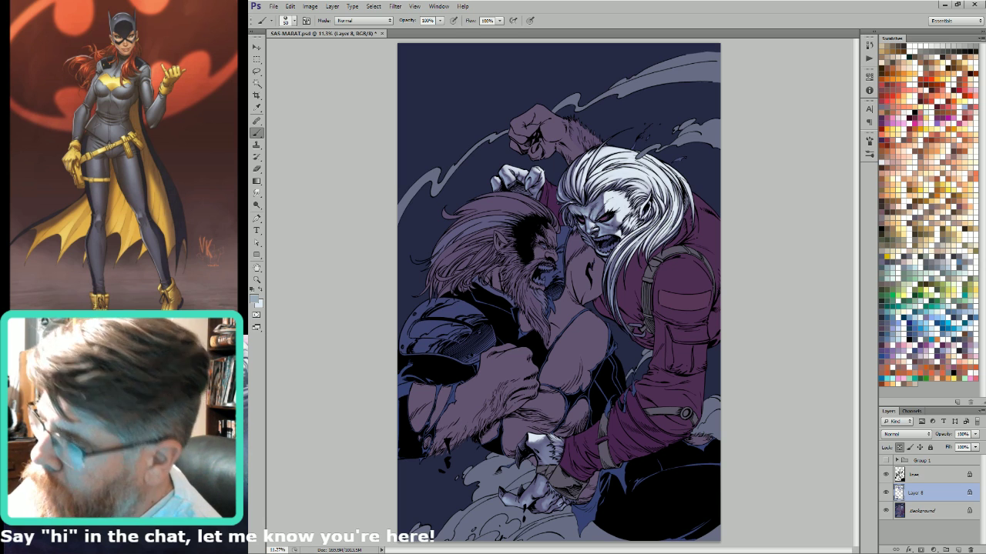
key("i")
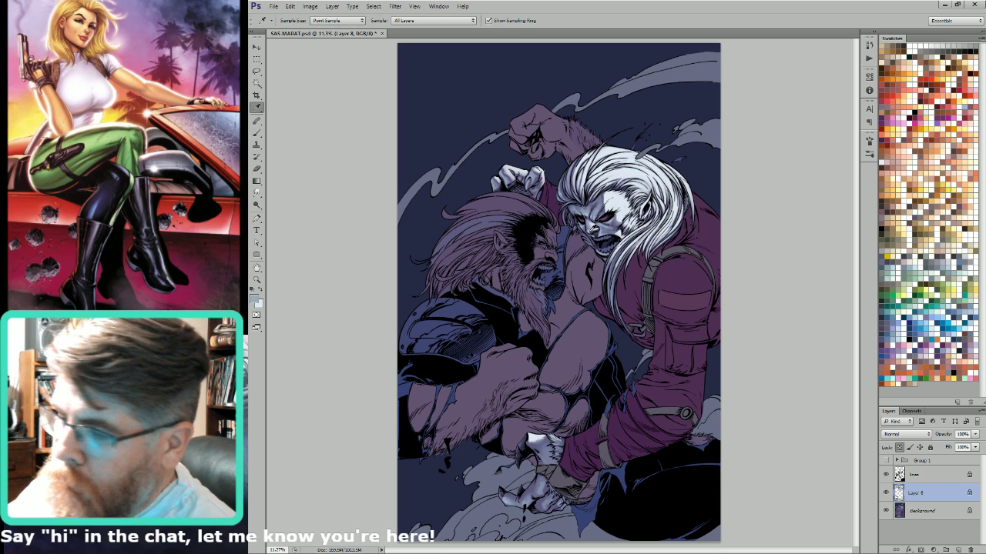
key("b")
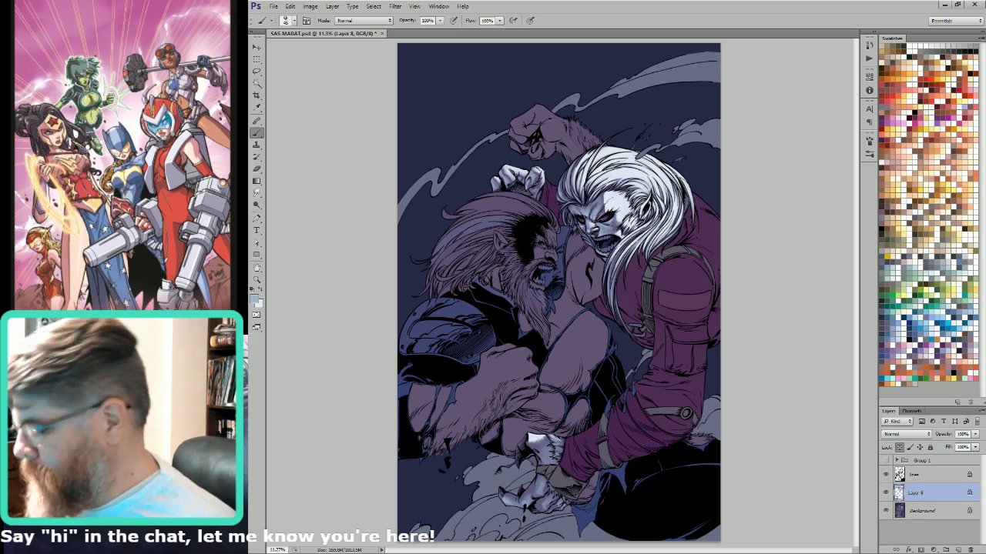
Lasso the hair strands beside the open mouth and highlight them with a white radial gradient at 70% opacity.
mouse_move(610, 261)
left_mouse_down()
mouse_move(686, 261)
mouse_move(670, 235)
mouse_move(769, 232)
left_mouse_up()
key("l")
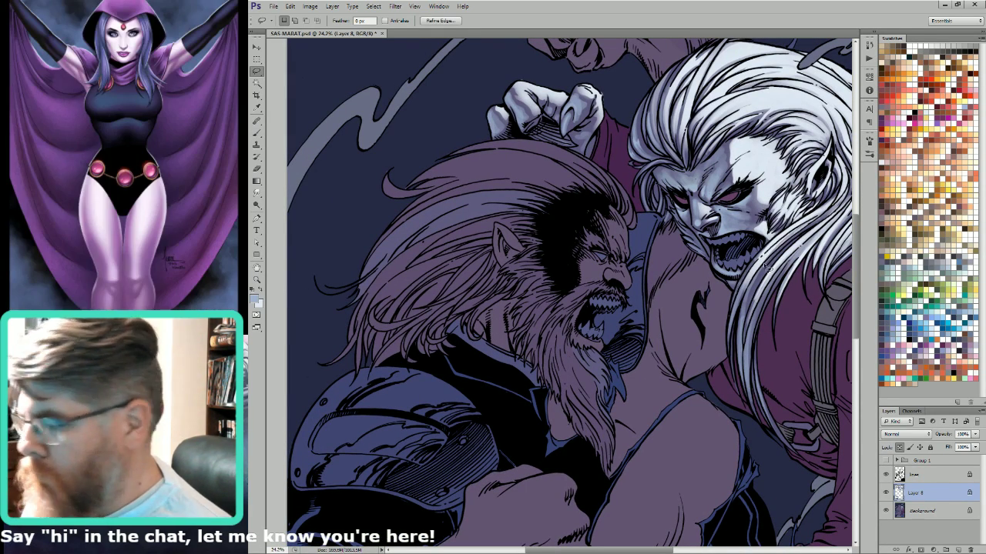
key("g")
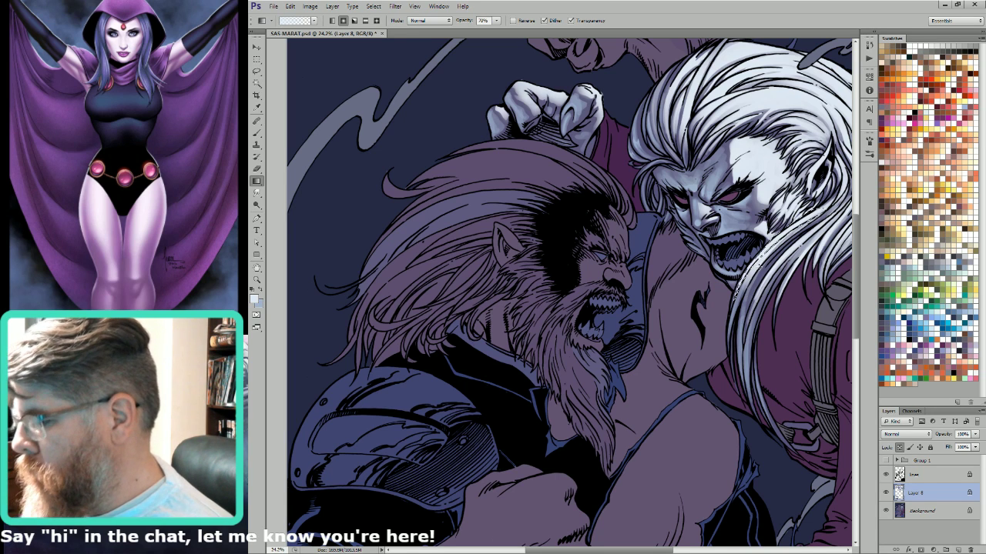
key("d")
key("x")
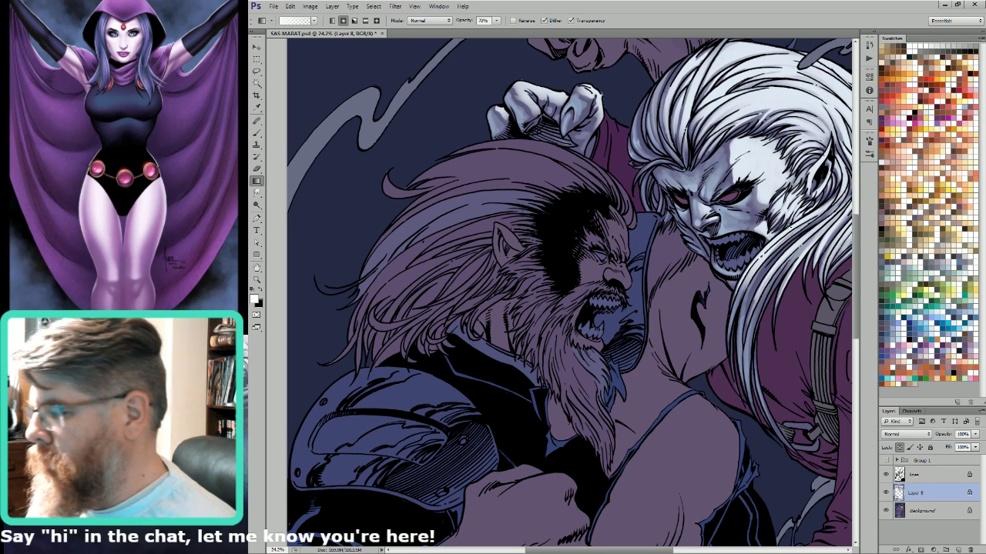
key("b")
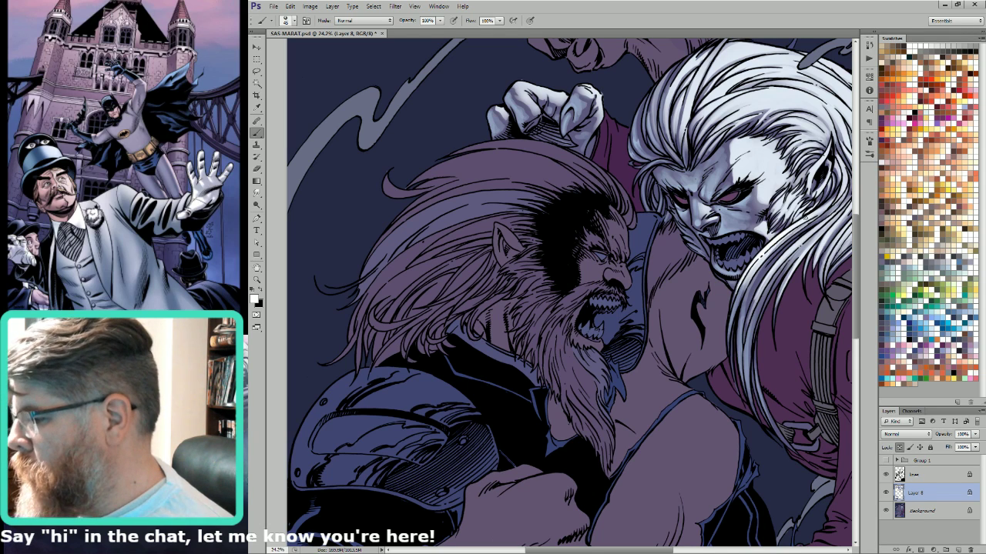
Lasso the sideburn tufts in front of the white-haired fighter's ear and highlight them with a white radial gradient at 70% opacity.
scroll(805, 219, "up", 2)
key("l")
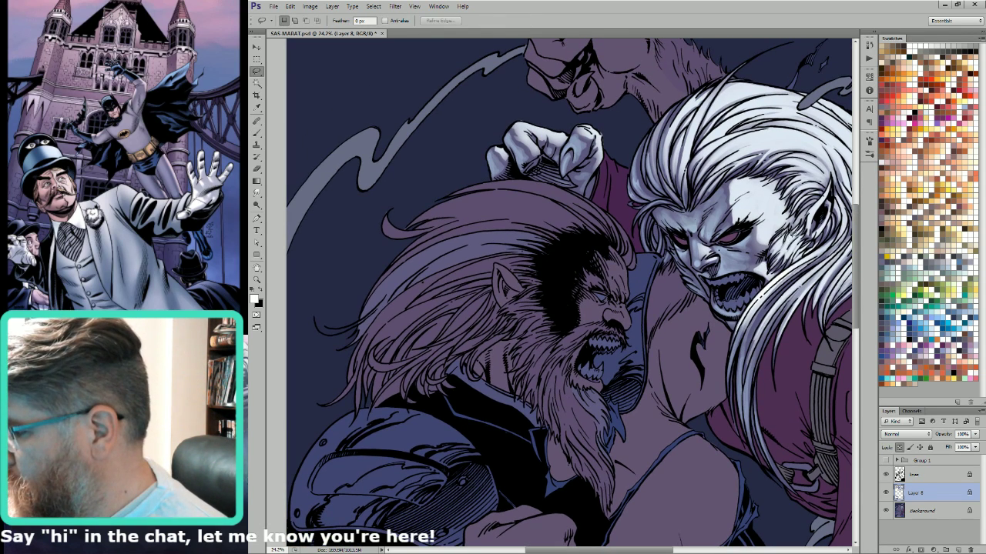
mouse_move(796, 230)
left_mouse_down()
mouse_move(778, 257)
mouse_move(791, 241)
left_mouse_up()
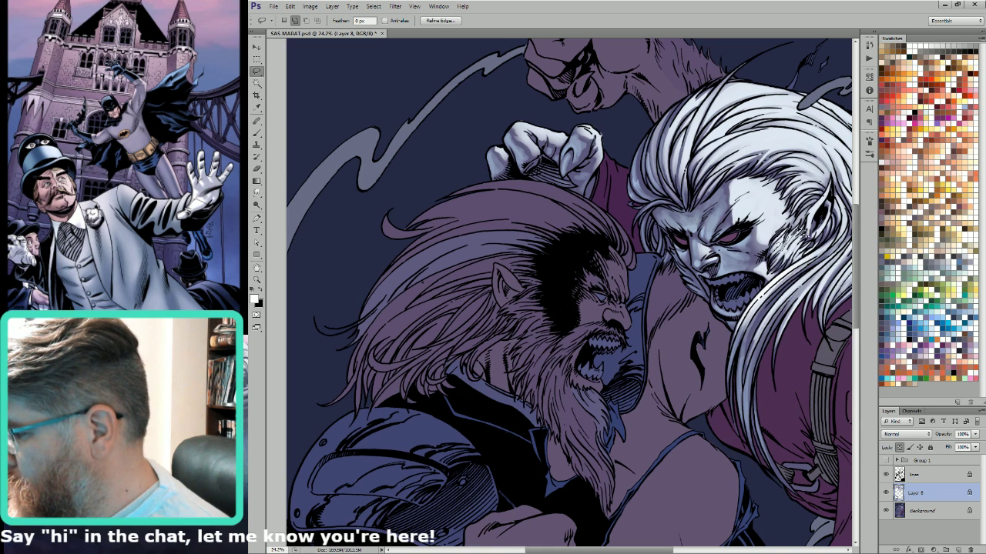
mouse_move(798, 241)
left_mouse_down()
mouse_move(782, 257)
mouse_move(787, 250)
mouse_move(796, 265)
mouse_move(800, 248)
mouse_move(804, 256)
left_mouse_up()
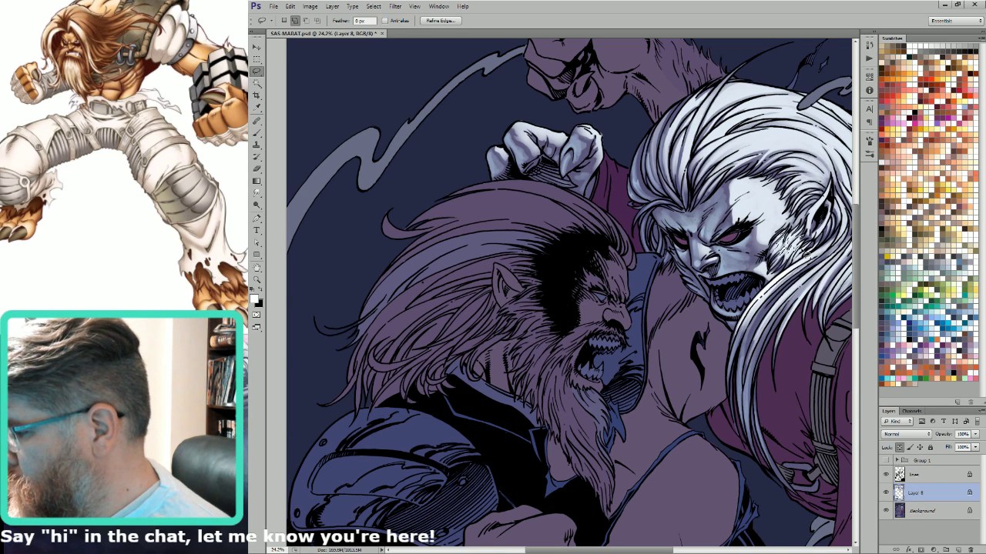
key("g")
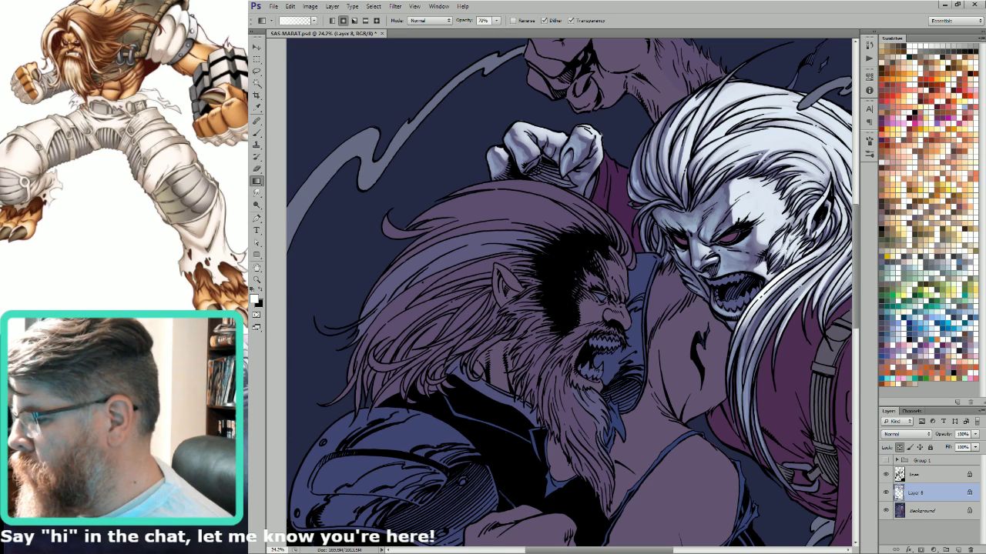
key("l")
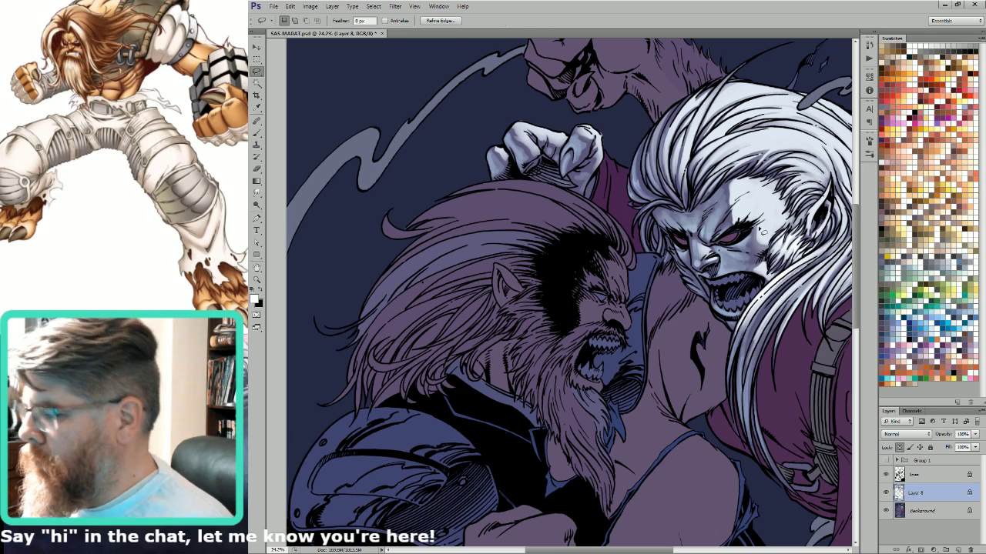
Lasso the hair strands around and behind the pointed ear and highlight them with a white radial gradient at 70% opacity.
left_click_drag(811, 217, 776, 201)
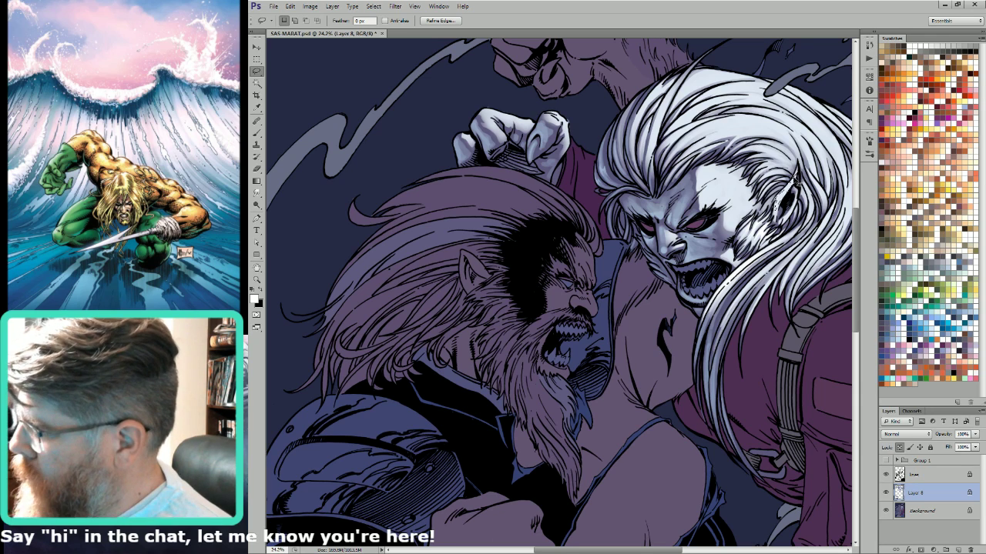
key("g")
key("l")
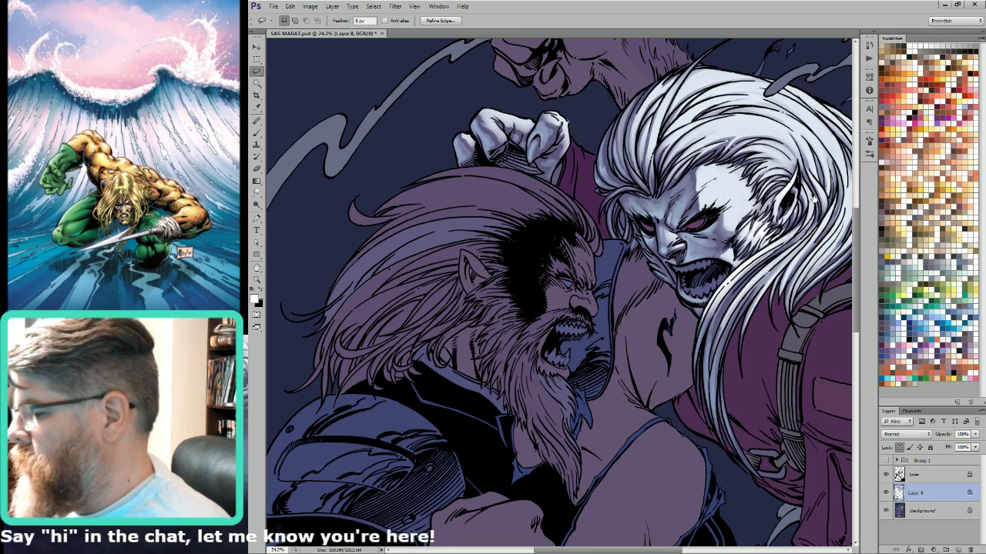
left_click_drag(839, 165, 809, 209)
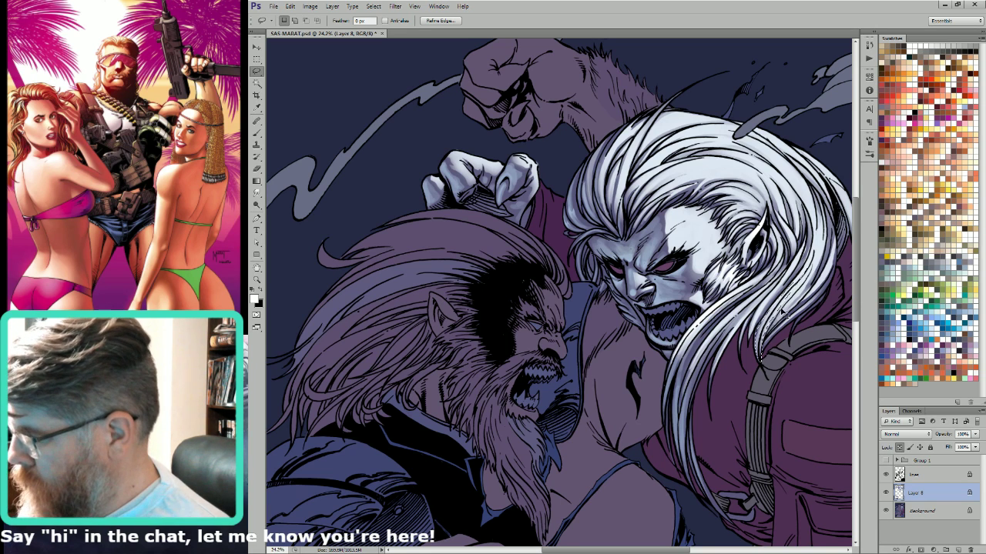
key("ctrl+d")
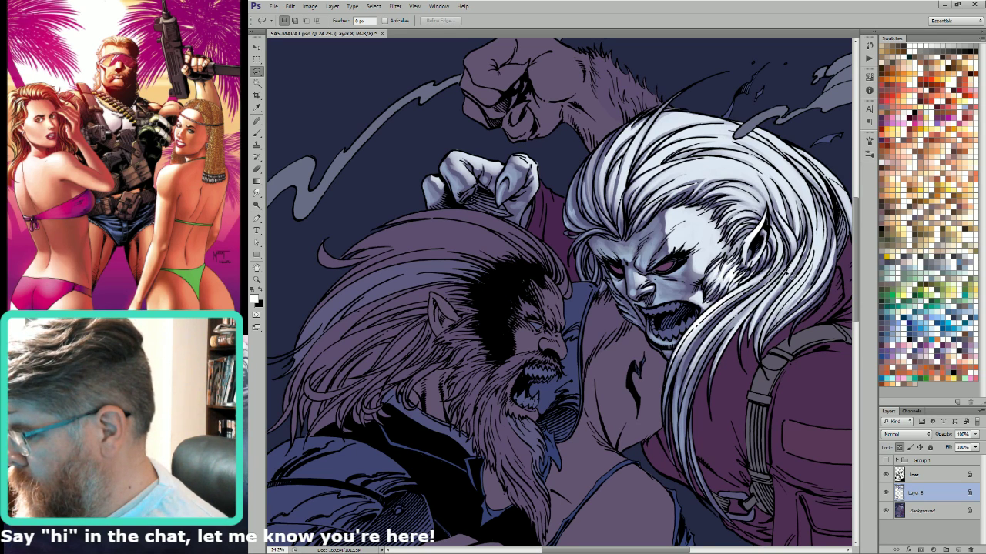
key("g")
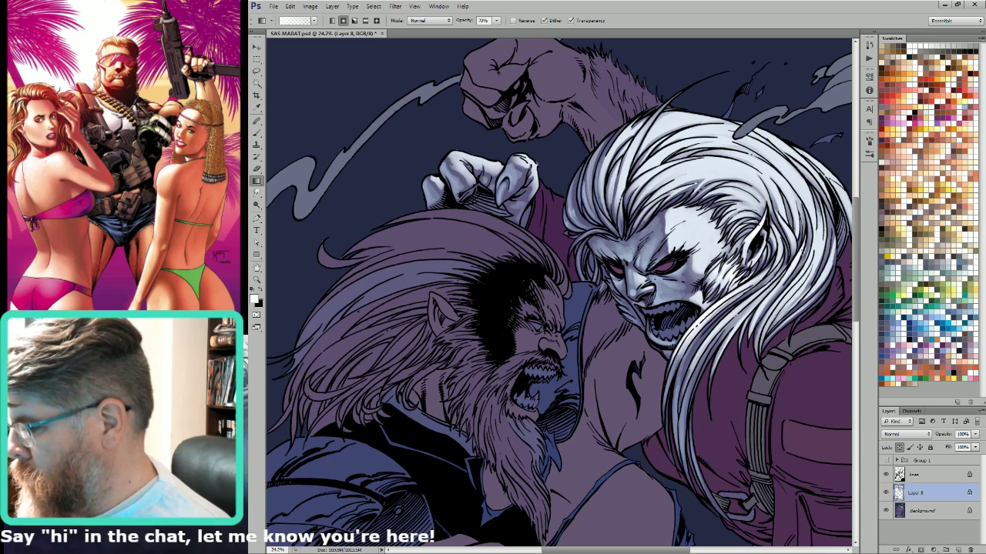
key("l")
key("ctrl+d")
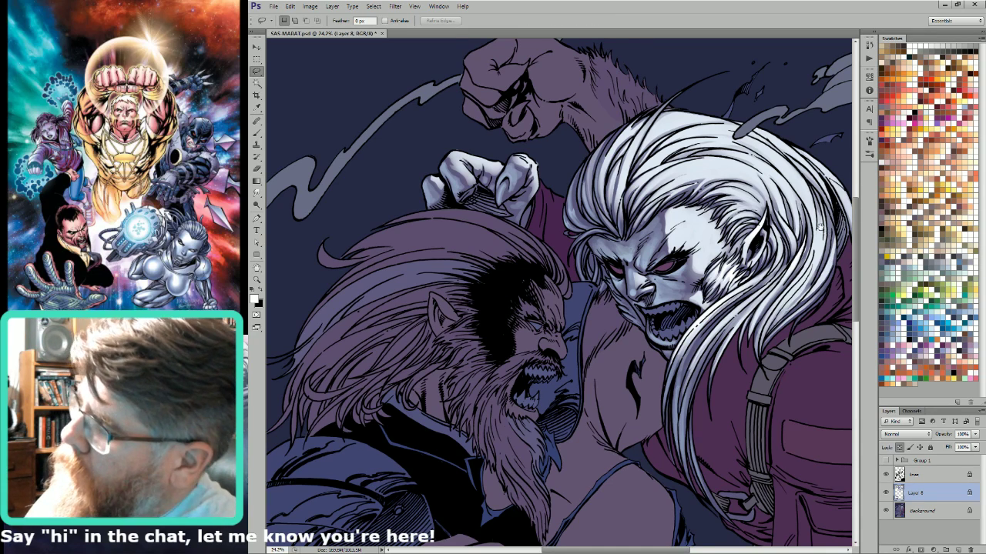
Lasso the strands sweeping back from the forehead over the crown and lighten them with a white radial gradient at 70% opacity.
left_click_drag(696, 163, 736, 216)
mouse_move(708, 158)
left_mouse_down()
mouse_move(687, 178)
mouse_move(667, 223)
mouse_move(707, 160)
mouse_move(739, 140)
left_mouse_up()
key("g")
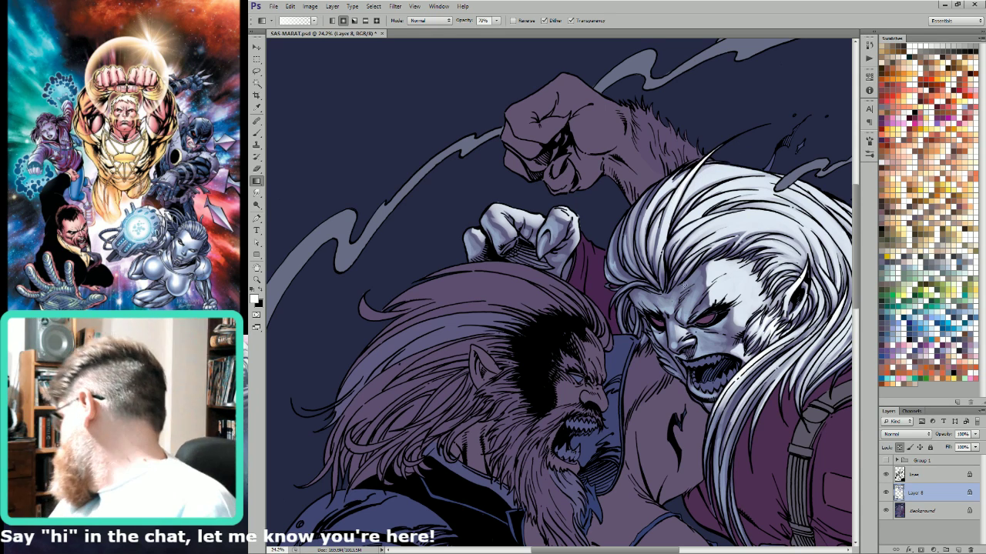
key("l")
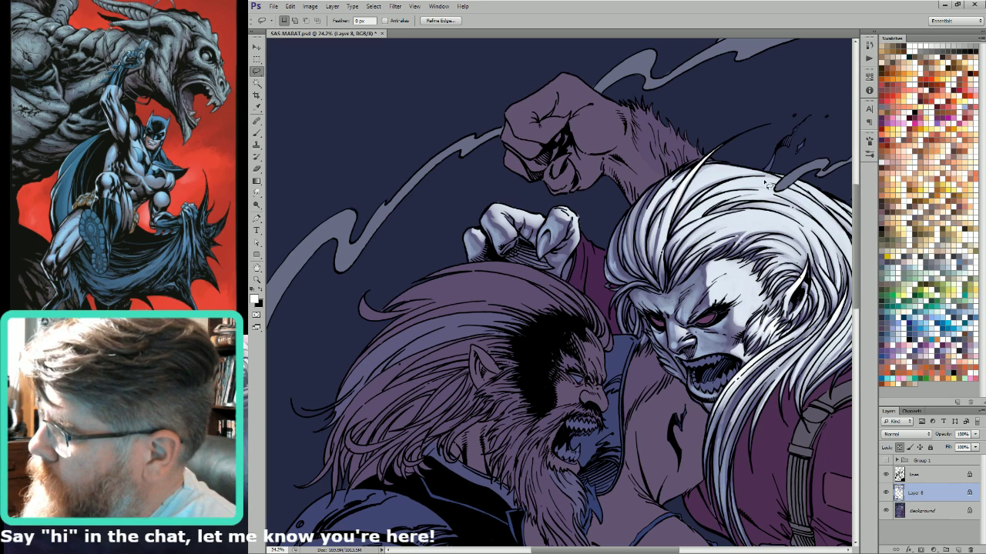
left_click_drag(793, 197, 788, 223)
left_click_drag(737, 280, 734, 278)
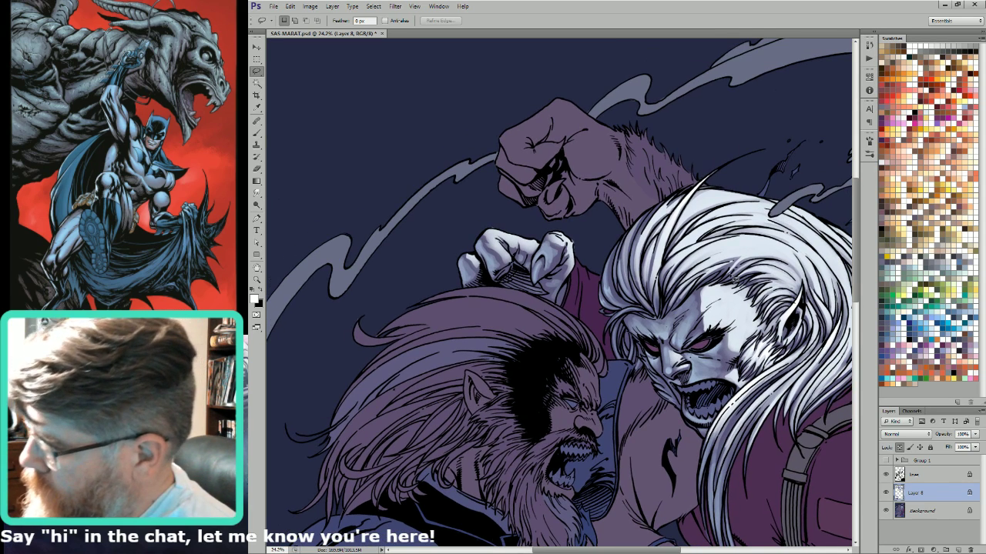
Brush white highlights onto the white-haired fighter's forehead and temple, adjusting the brush size between strokes.
key("b")
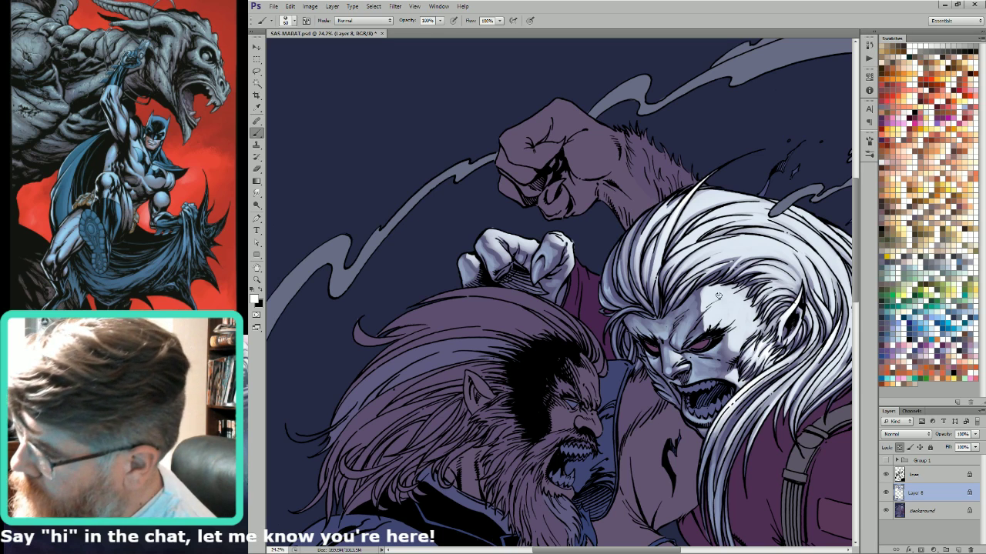
key("bracketright")
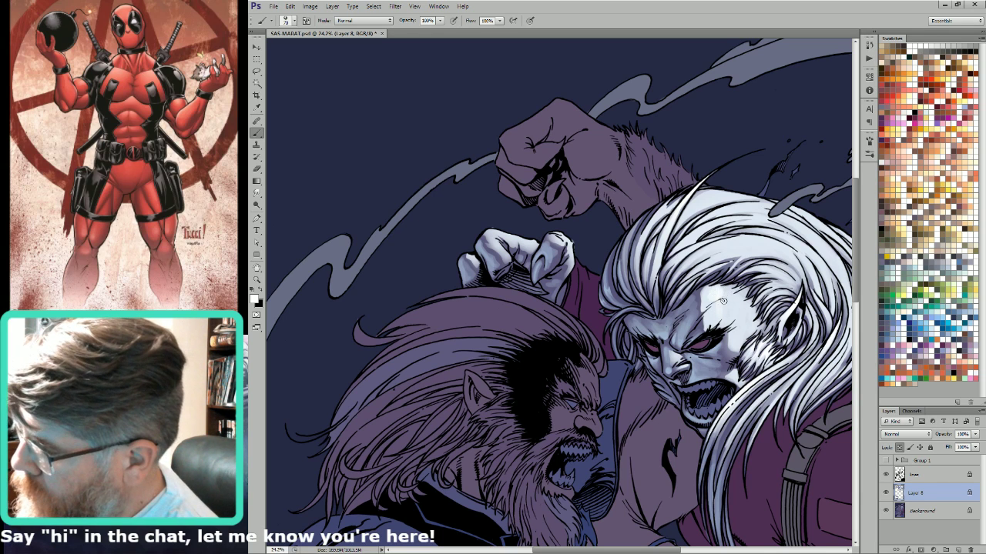
key("bracketright")
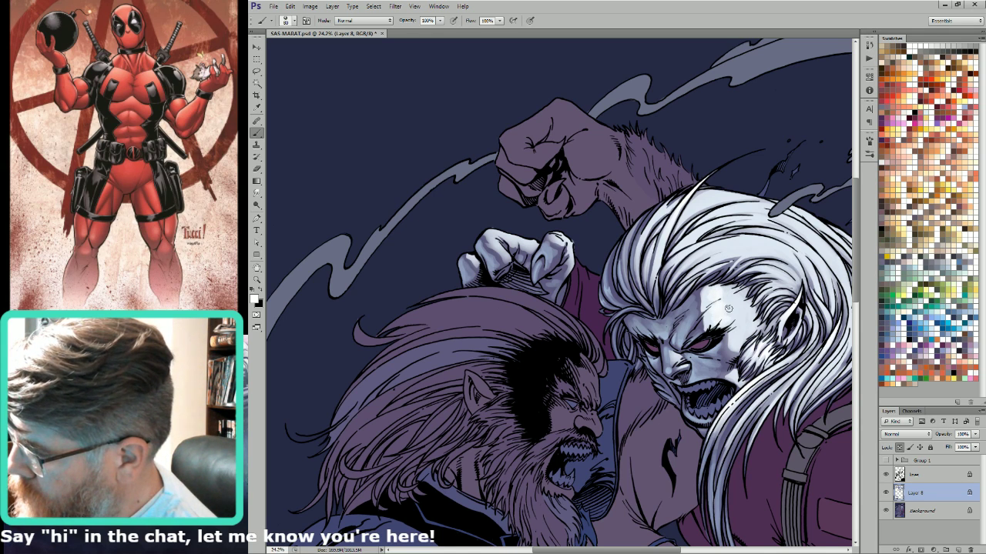
key("bracketleft")
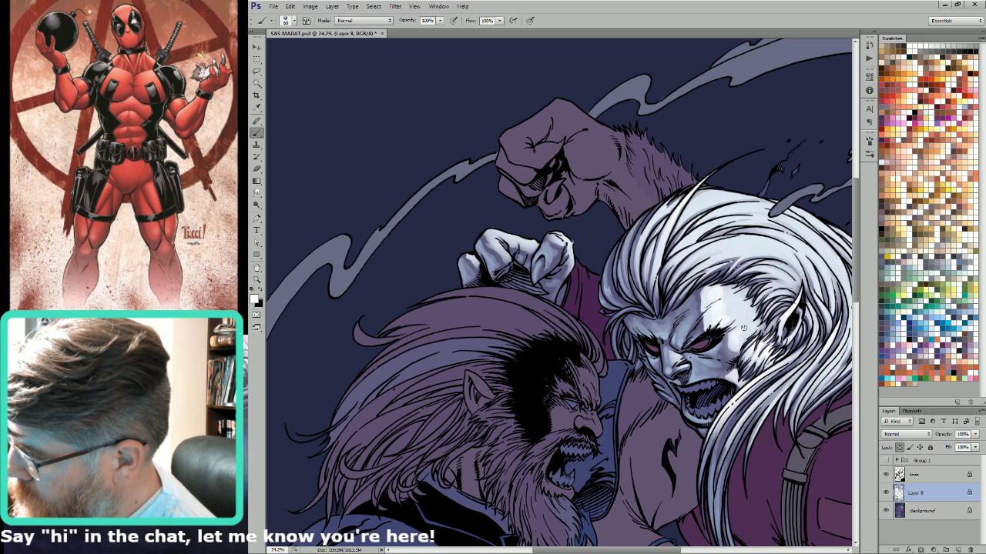
key("bracketright")
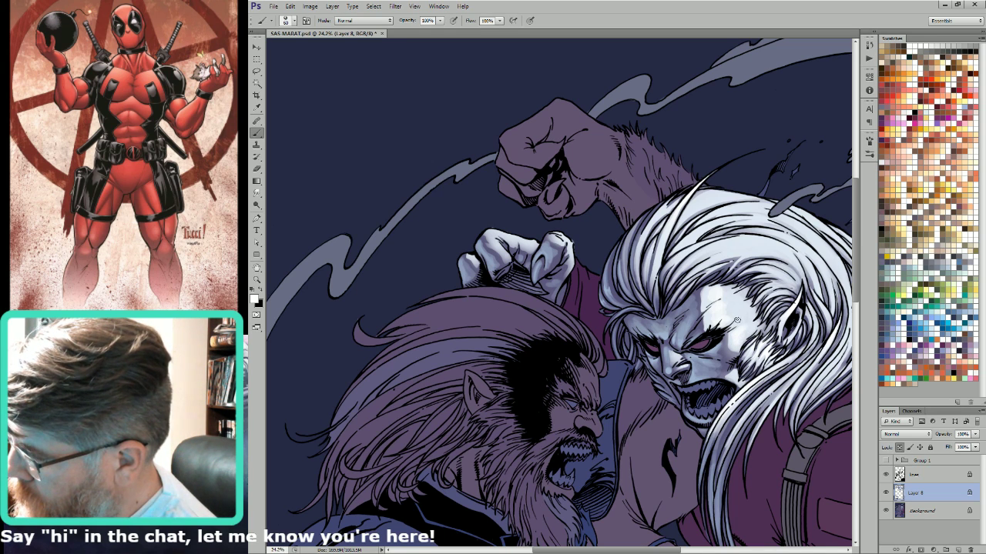
Replace black with a pale blue from the face, enlarge the brush to 125 px for the temple, and return to white.
key("x")
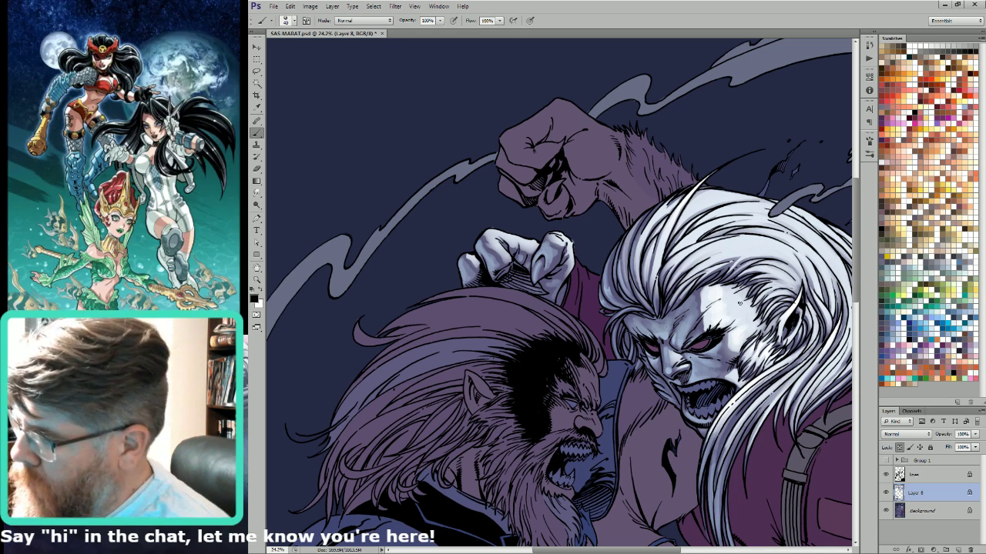
key("u")
key("b")
key("x")
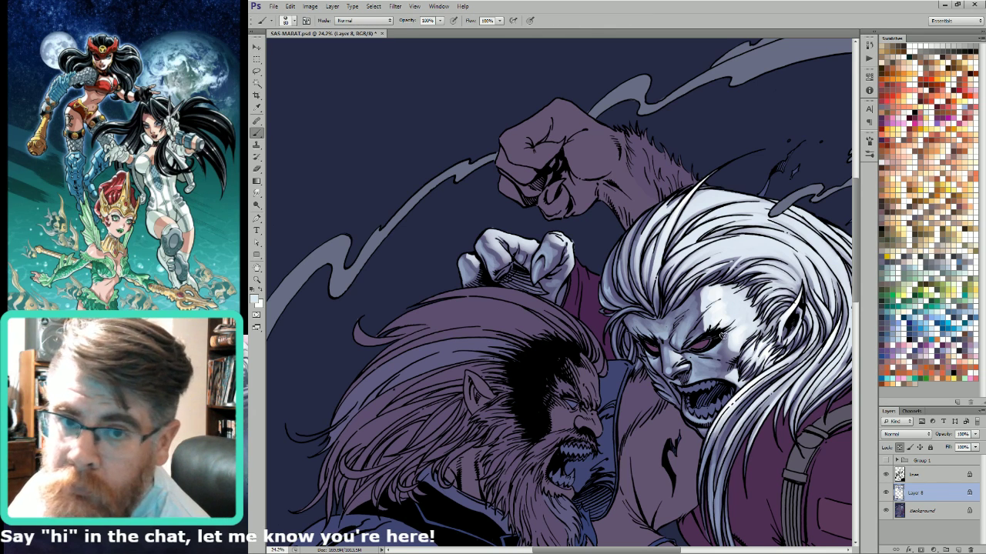
key("]")
key("]")
key("]")
key("x")
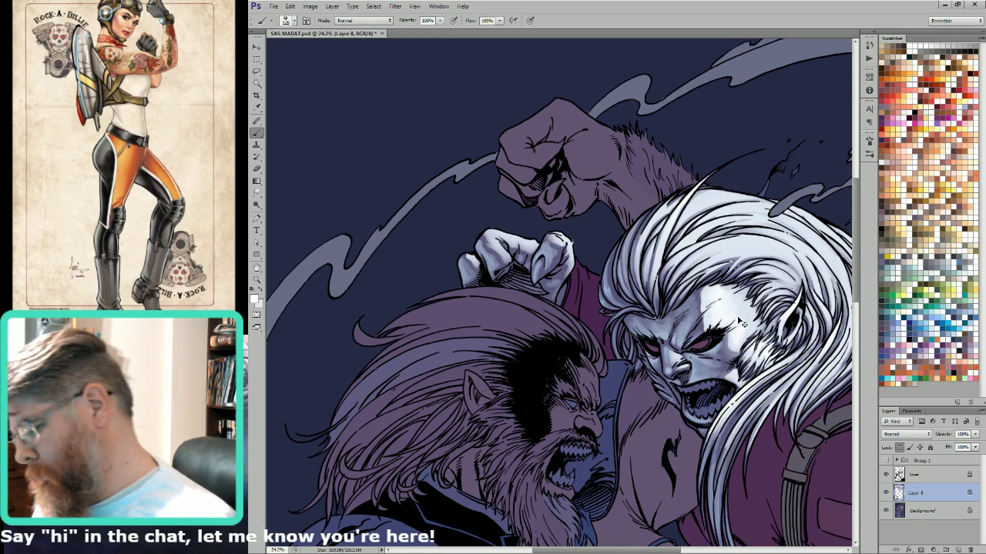
Lasso the outer edge of the white hair along the back of the head down to the shoulder.
left_click_drag(810, 387, 696, 439)
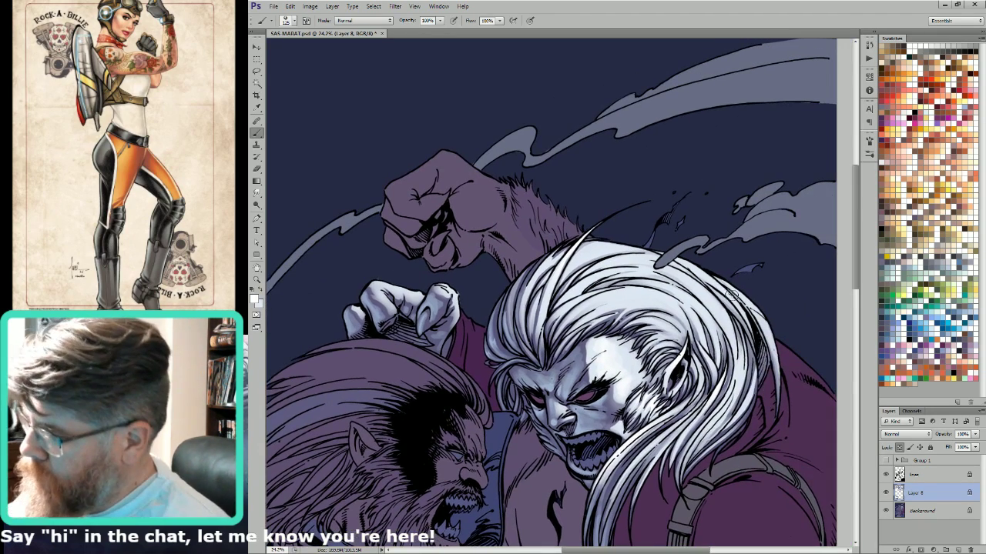
key("l")
mouse_move(748, 308)
left_mouse_down()
mouse_move(774, 328)
mouse_move(719, 274)
left_mouse_up()
mouse_move(769, 329)
left_mouse_down()
mouse_move(779, 379)
mouse_move(748, 306)
left_mouse_up()
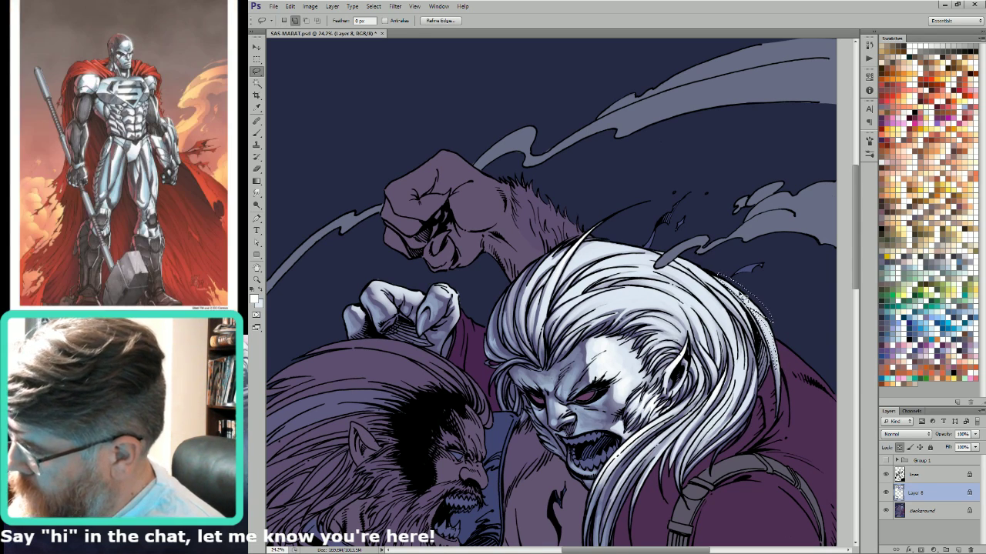
mouse_move(690, 271)
left_mouse_down()
mouse_move(679, 264)
mouse_move(725, 300)
mouse_move(752, 340)
mouse_move(663, 248)
left_mouse_up()
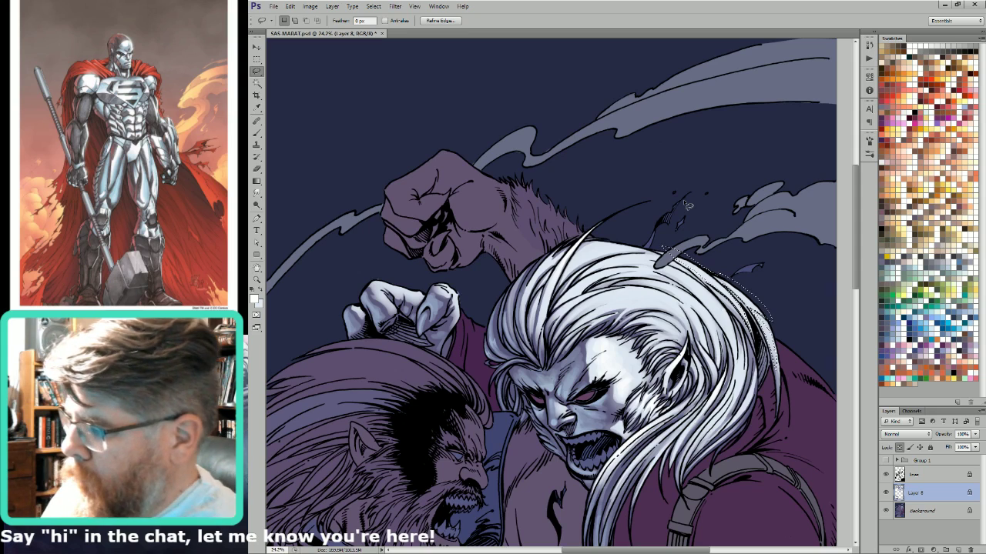
Add the top strands of the crown to the selection, hide its outline, and highlight the area with a white radial gradient at 70% opacity.
left_click_drag(602, 246, 750, 303)
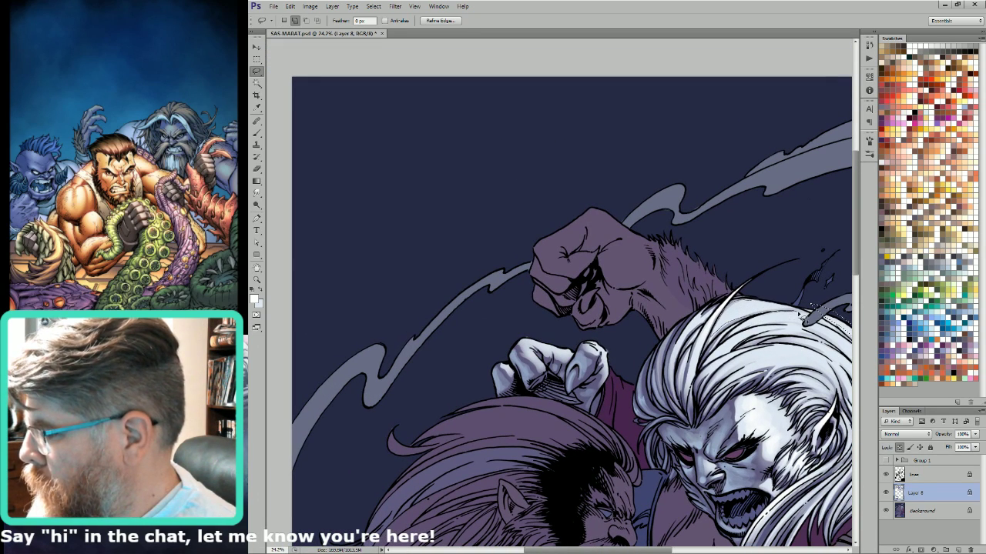
mouse_move(807, 310)
left_mouse_down()
mouse_move(773, 296)
mouse_move(724, 305)
mouse_move(699, 327)
mouse_move(693, 322)
mouse_move(675, 362)
mouse_move(717, 311)
left_mouse_up()
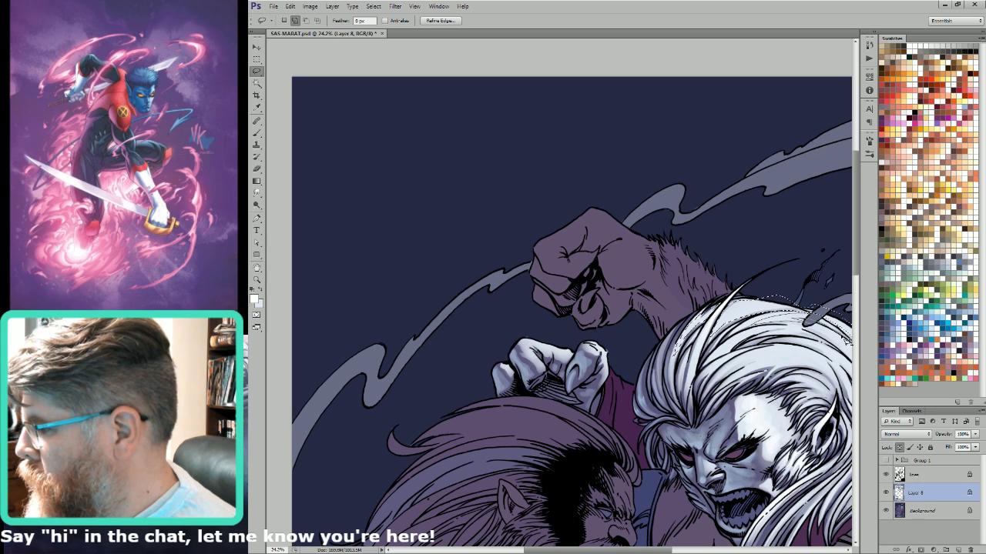
left_click_drag(845, 336, 821, 322)
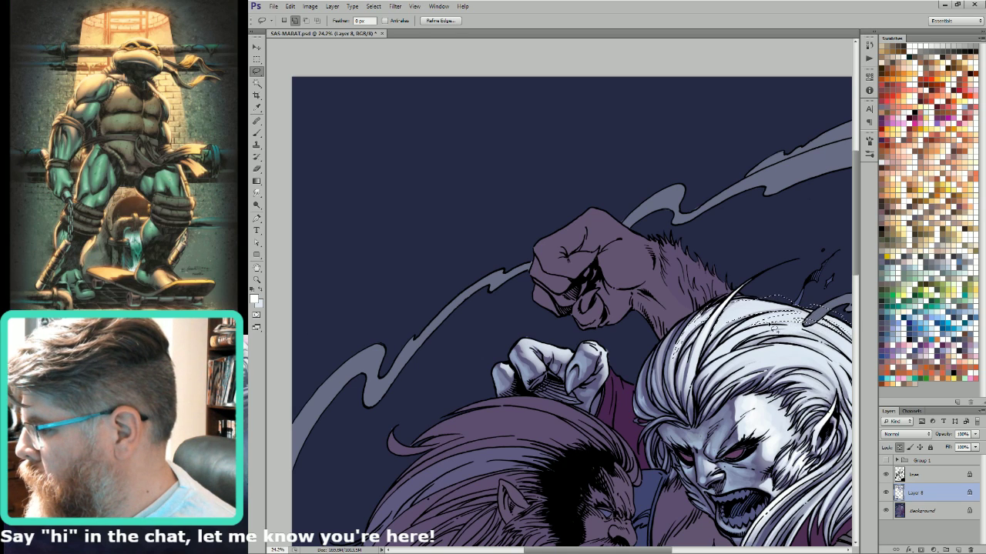
mouse_move(801, 328)
left_mouse_down()
mouse_move(745, 339)
mouse_move(827, 351)
mouse_move(821, 341)
mouse_move(867, 365)
mouse_move(805, 351)
mouse_move(793, 370)
mouse_move(781, 362)
mouse_move(801, 382)
mouse_move(772, 341)
mouse_move(696, 314)
left_mouse_up()
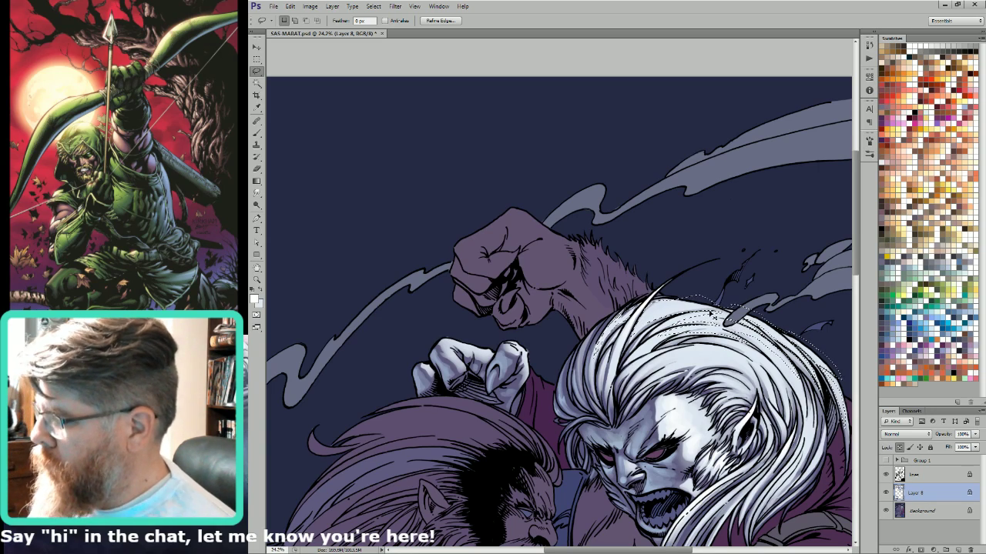
mouse_move(795, 360)
left_mouse_down()
mouse_move(731, 253)
mouse_move(732, 267)
mouse_move(711, 245)
left_mouse_up()
key("alt")
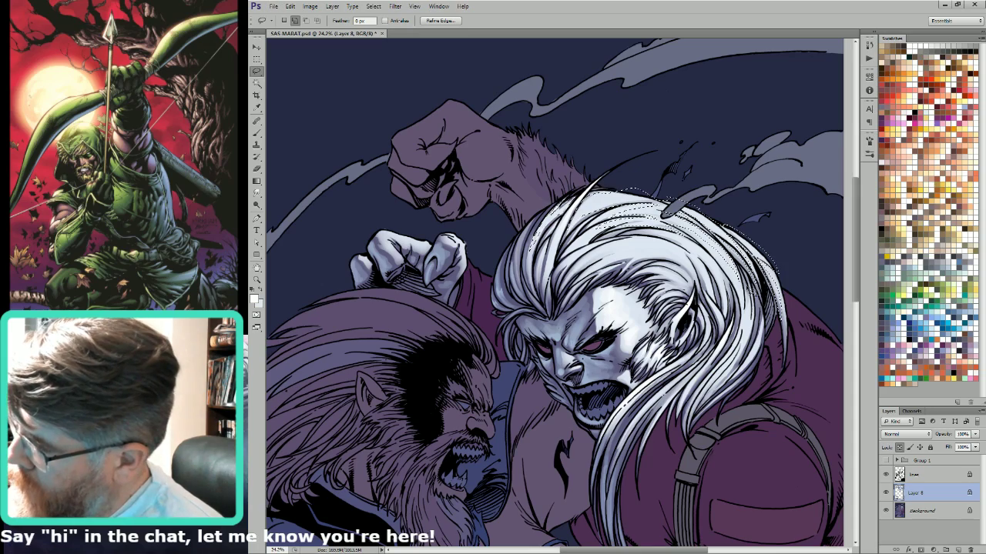
mouse_move(741, 276)
left_mouse_down()
mouse_move(751, 331)
mouse_move(736, 270)
left_mouse_up()
key("ctrl+h")
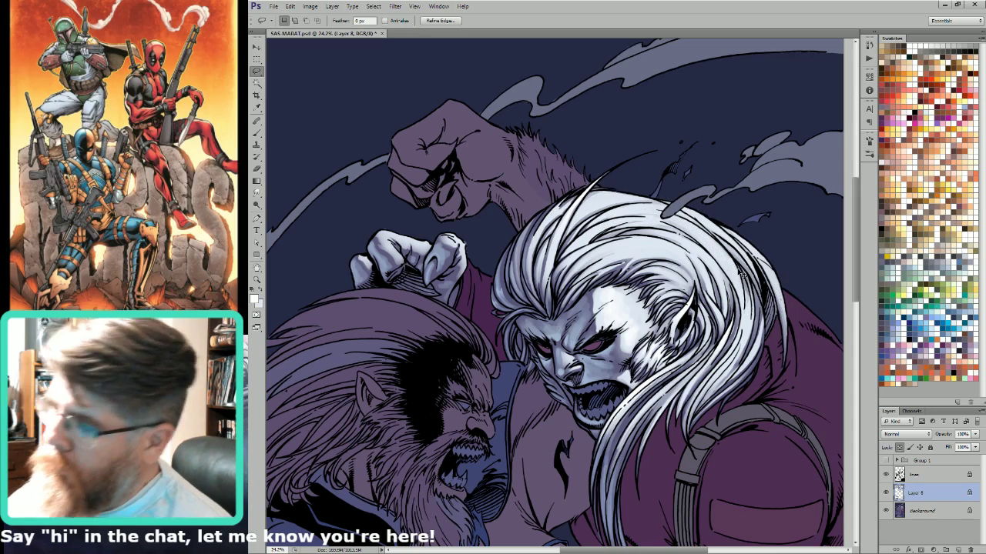
key("g")
key("ctrl+minus")
key("ctrl+minus")
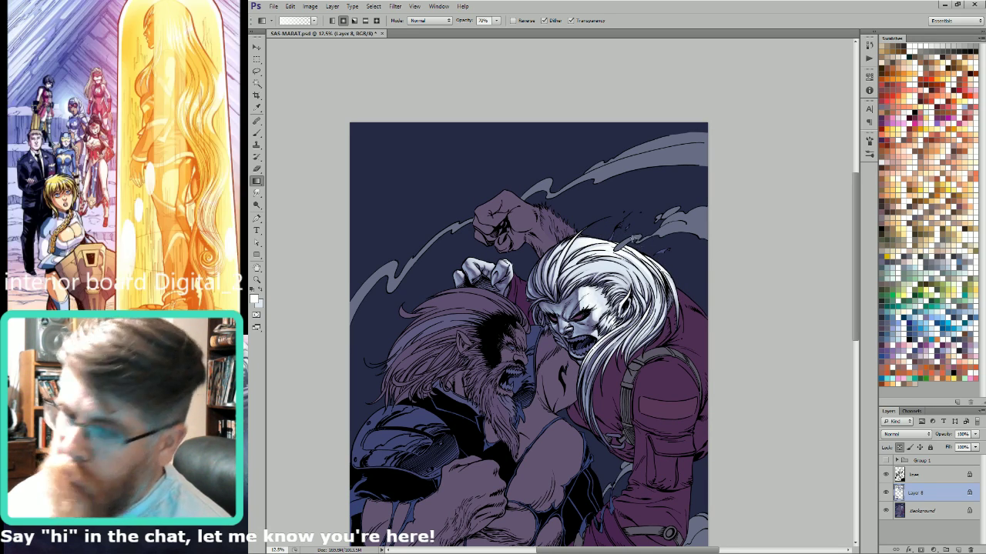
key("b")
key("bracketleft")
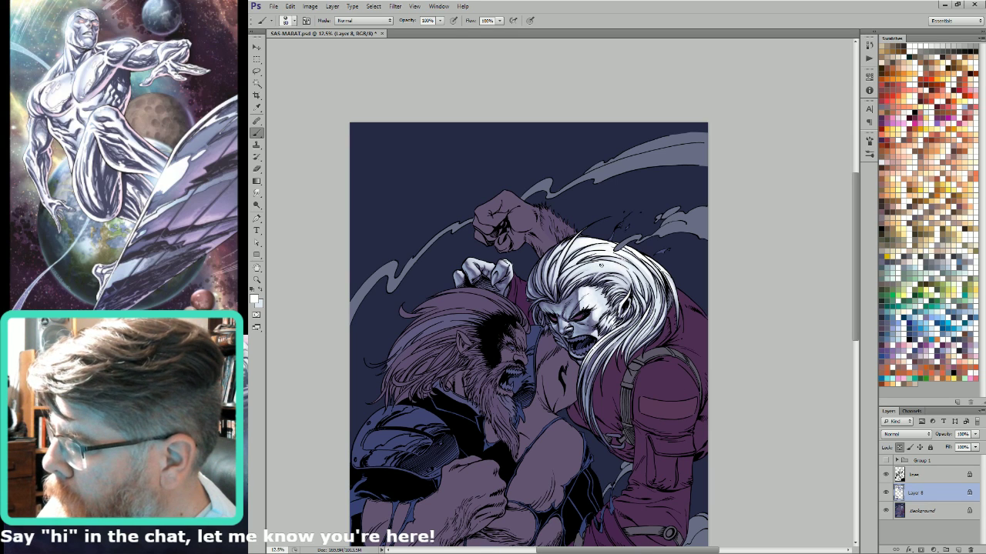
key("l")
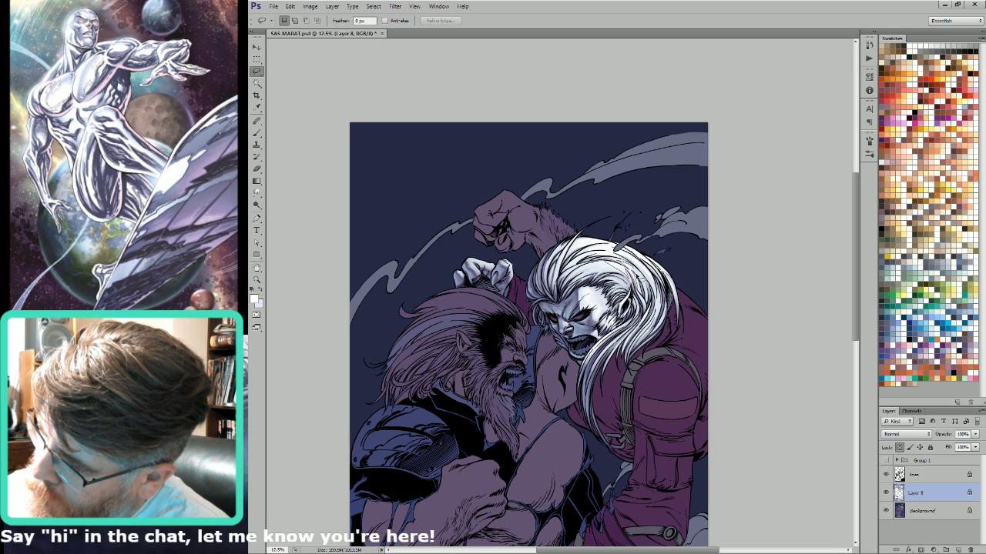
key("g")
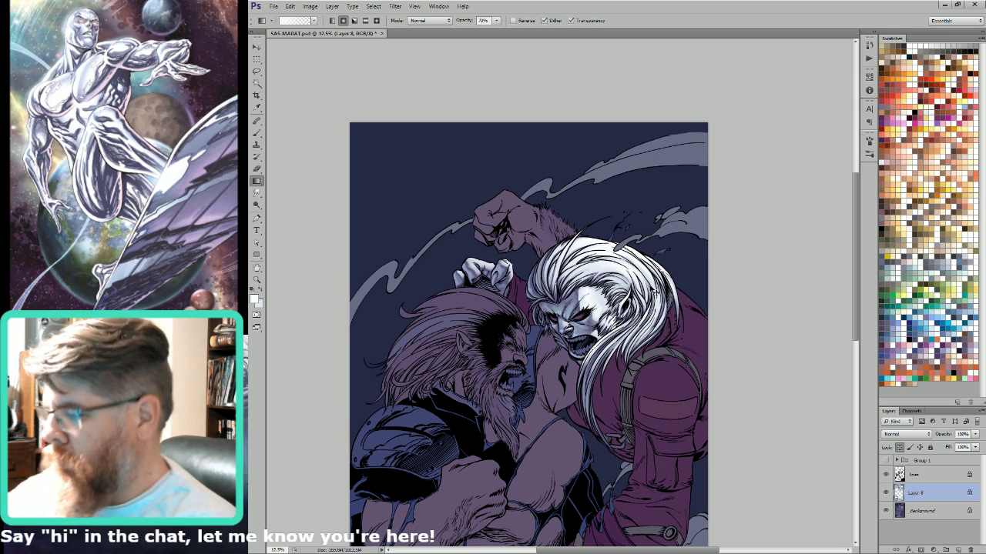
Lasso the upper fur tufts at the wrist of the lower clawed hand and brighten them with the white gradient.
key("ctrl+0")
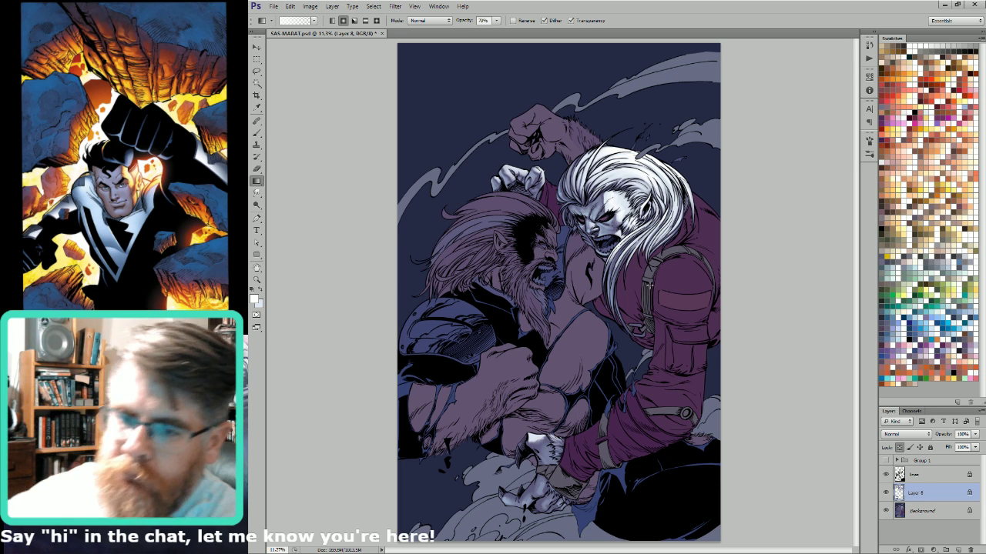
key("b")
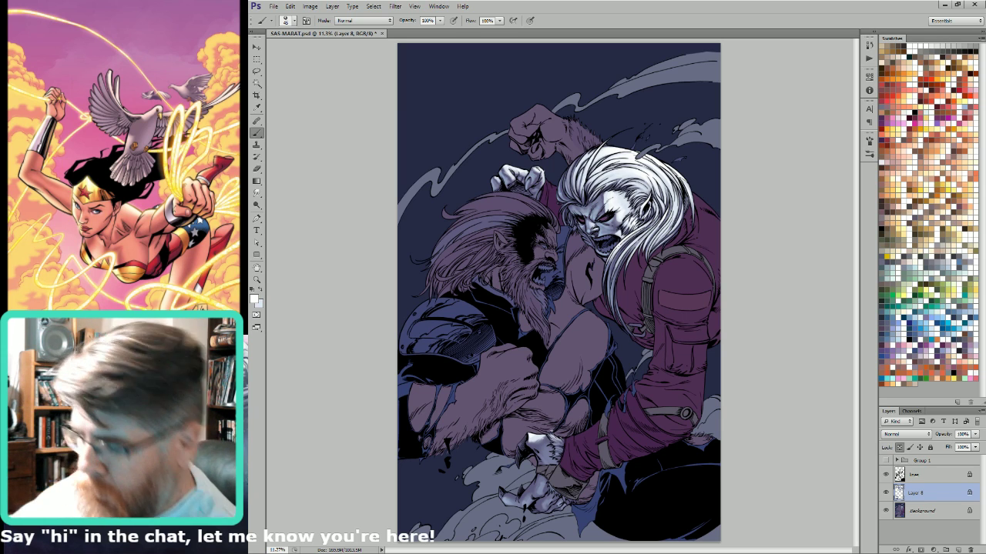
scroll(525, 522, "up", 3)
key("l")
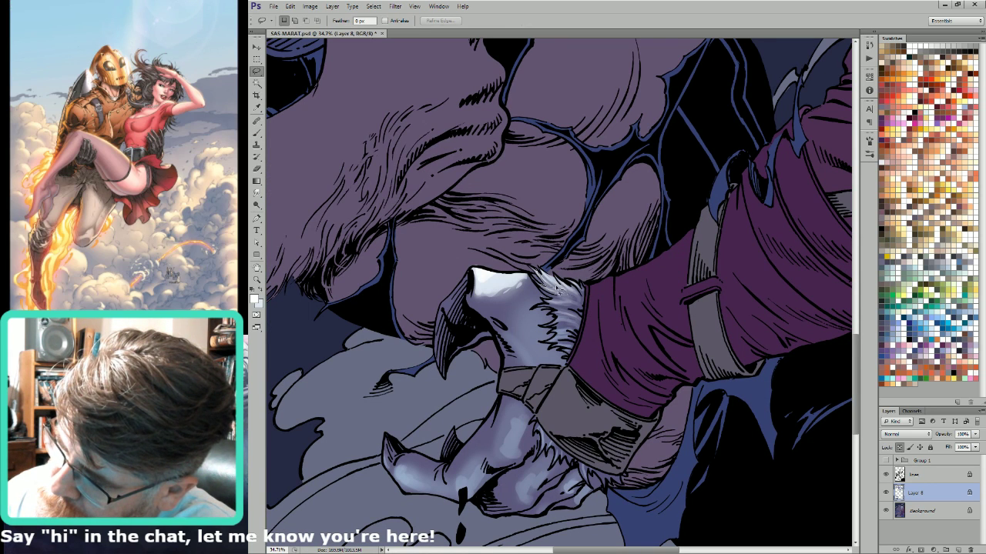
left_click_drag(568, 291, 541, 267)
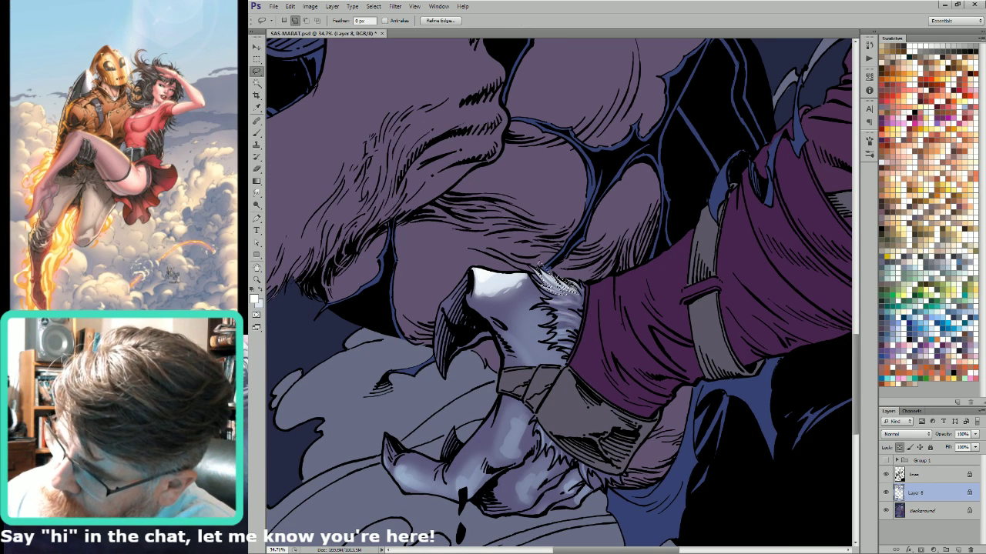
key("g")
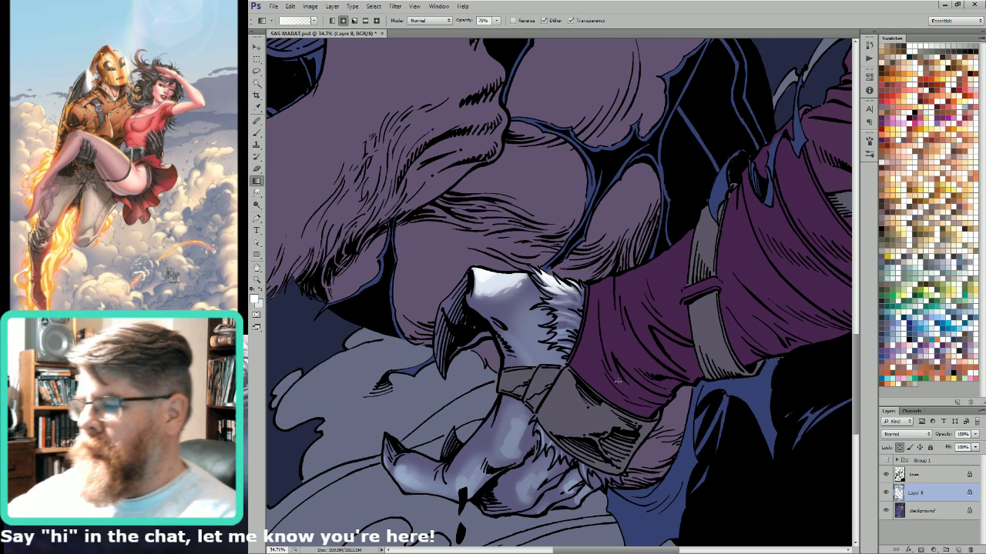
Merge the highlight layer down into the Background layer and save the file.
scroll(617, 380, "down", 3)
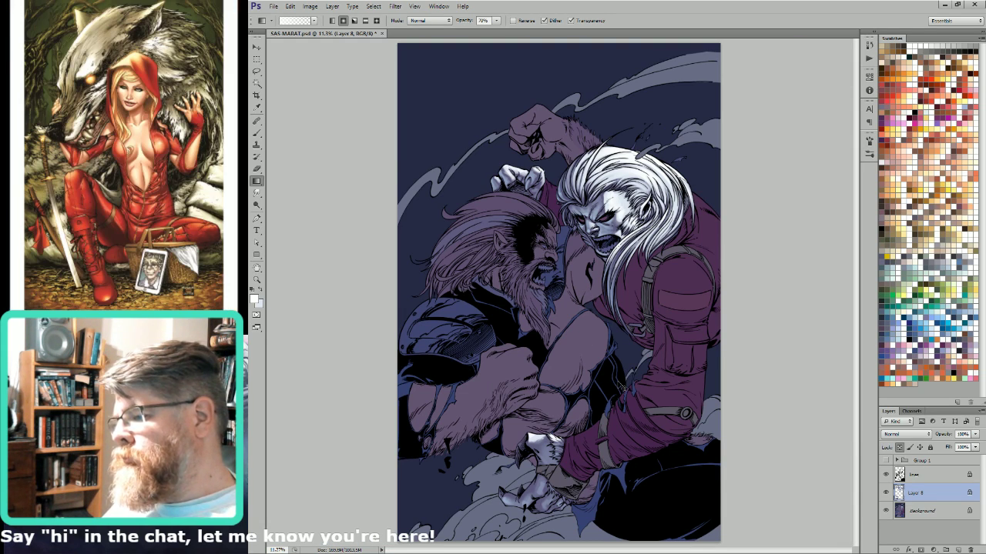
key("ctrl+e")
key("ctrl+s")
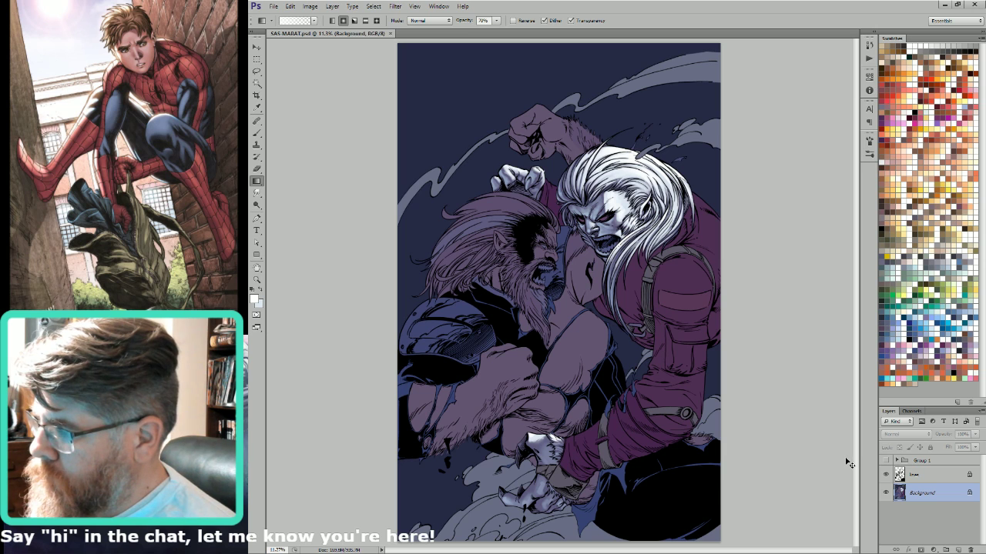
Select the white-haired fighter's purple jacket with the Magic Wand and hide the selection outline.
key("w")
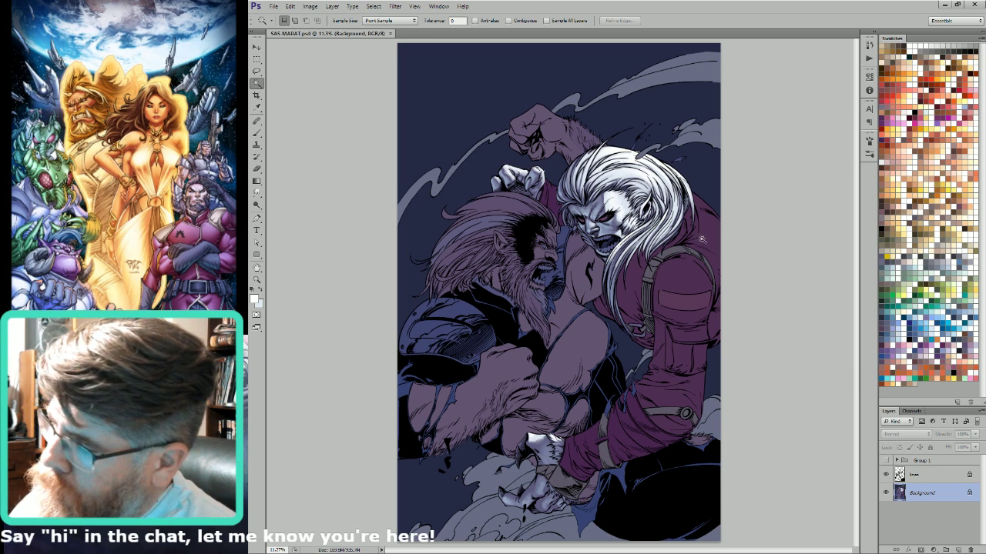
left_click(700, 240)
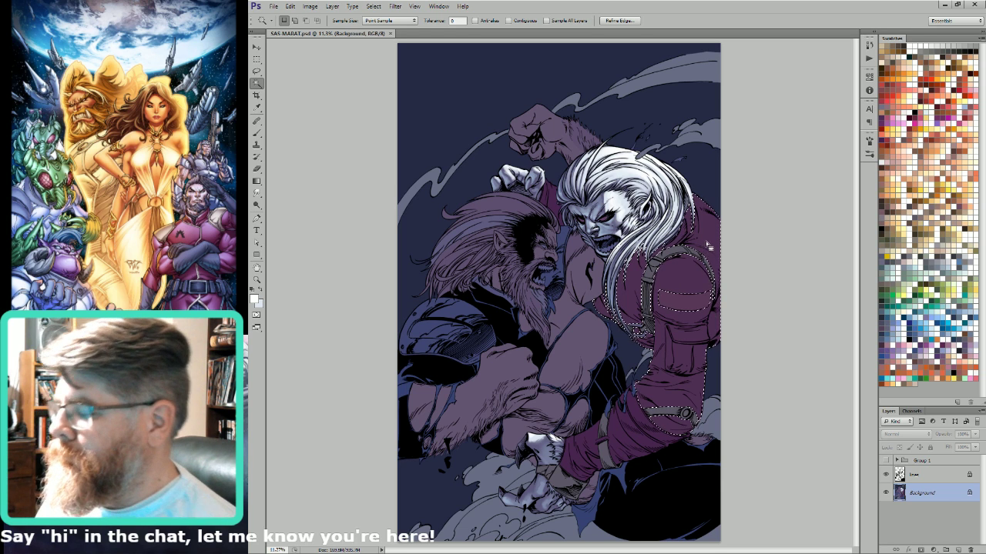
key("ctrl+d")
left_click(707, 245)
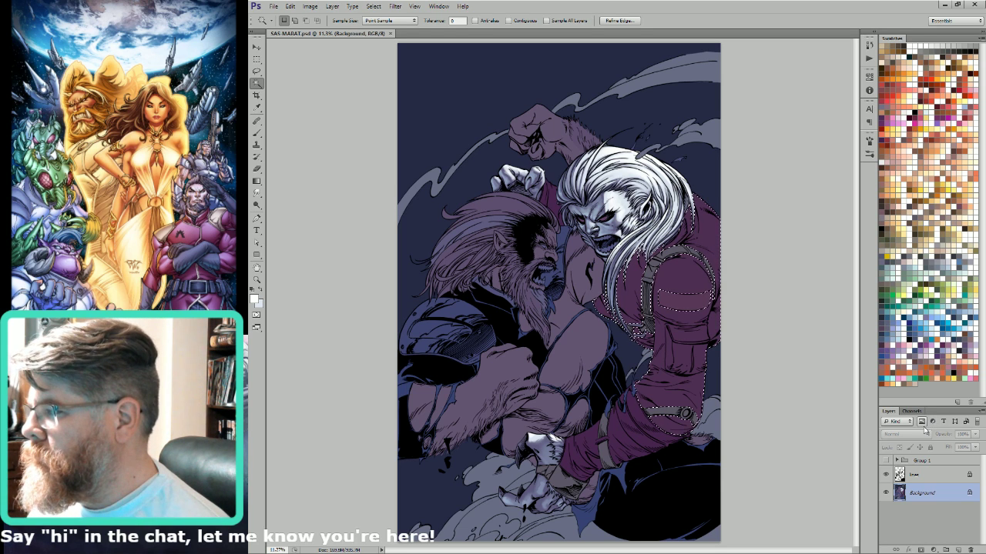
key("ctrl+d")
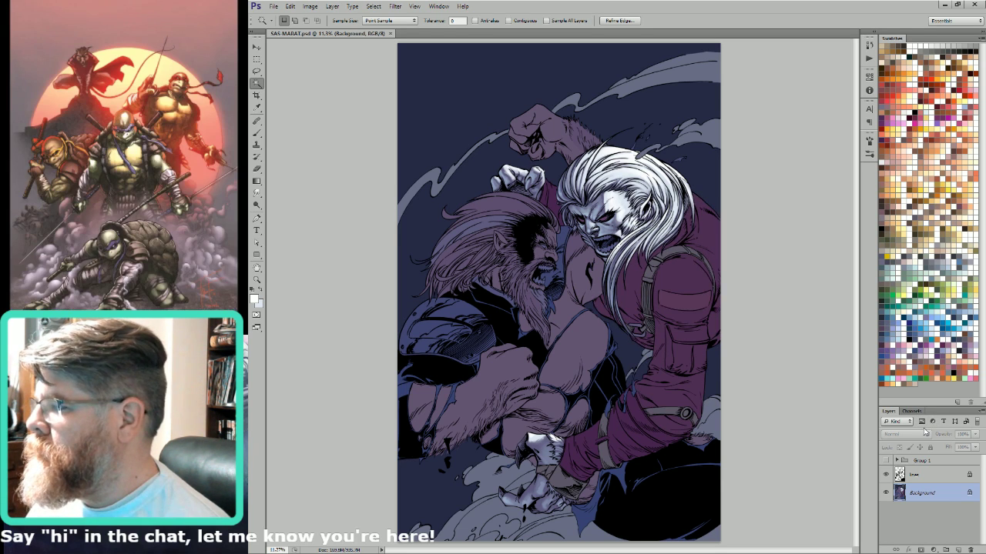
Pick a light red swatch and try radial gradients on the jacket's back shoulder at 70% and 100% opacity.
left_click(912, 105)
key("g")
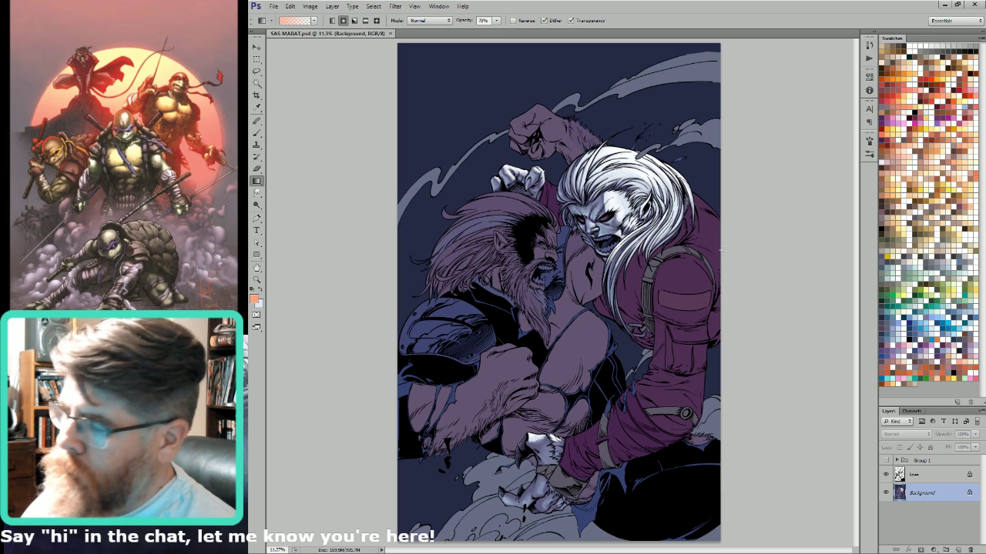
left_click(968, 87)
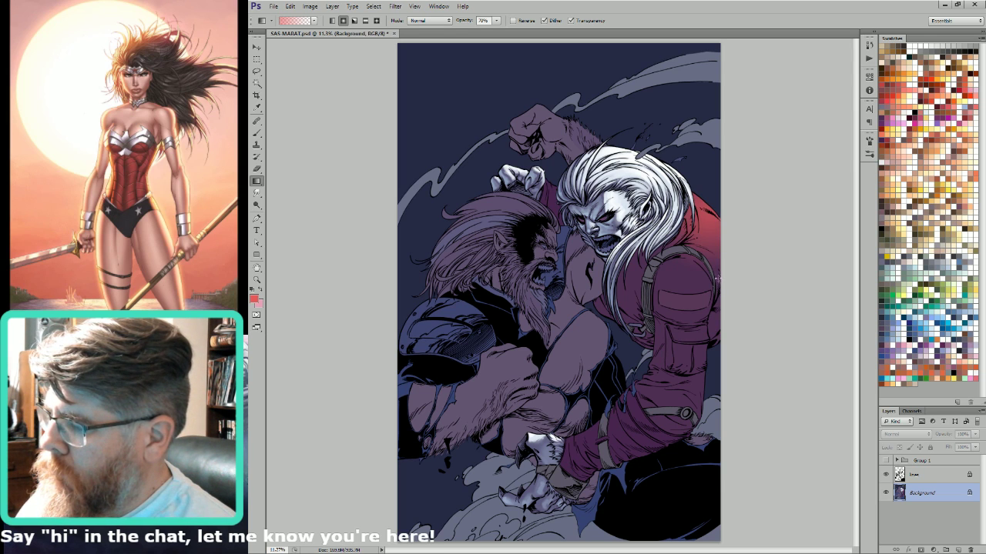
key("0")
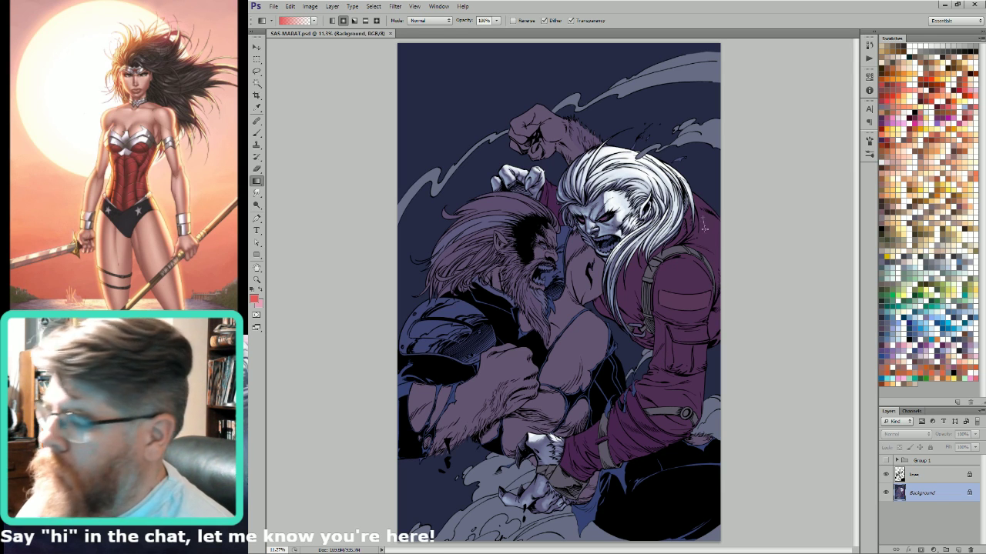
left_click_drag(704, 229, 705, 231)
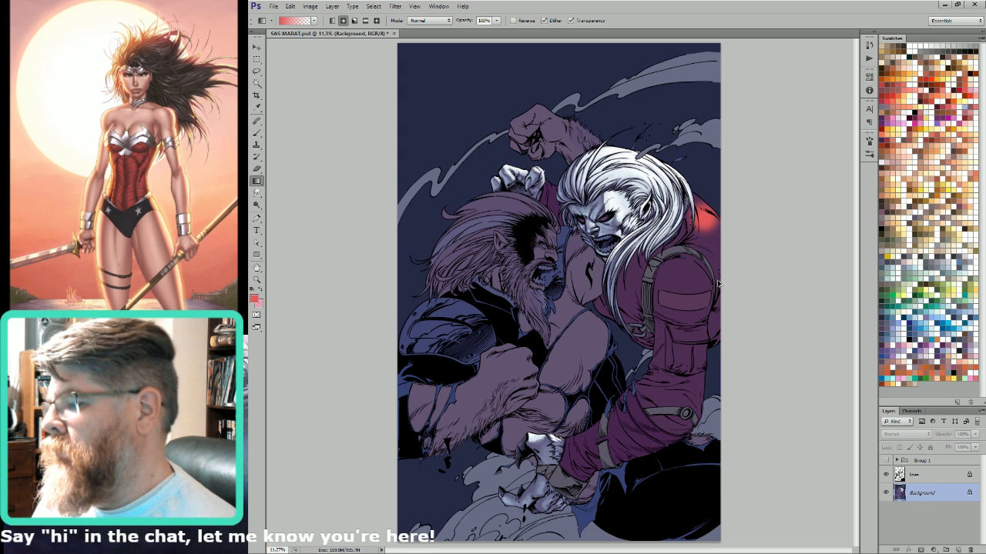
Show the jacket selection, pair a darker red swatch with the light red, and try a radial gradient across the shoulder.
left_click(906, 461, "ctrl")
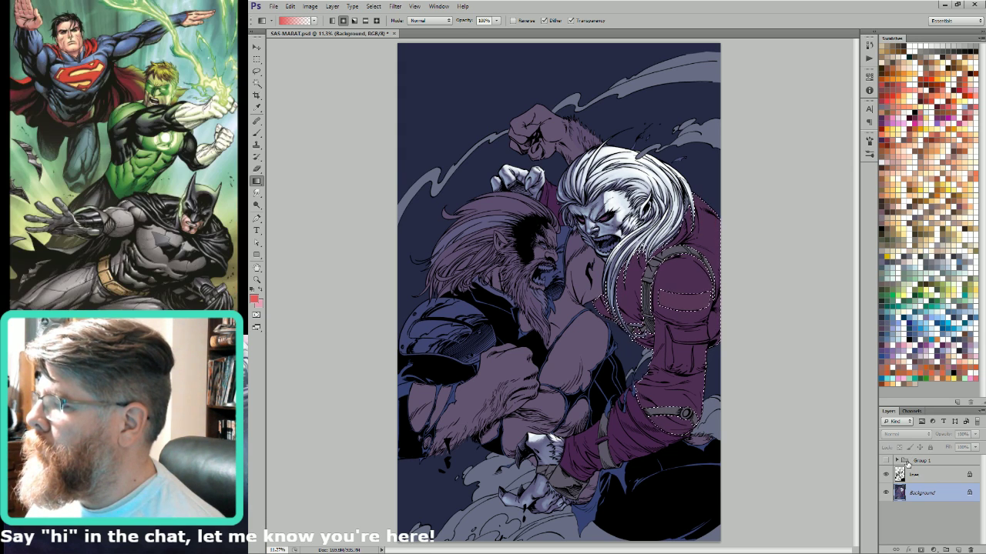
left_click(907, 86)
left_click(906, 82)
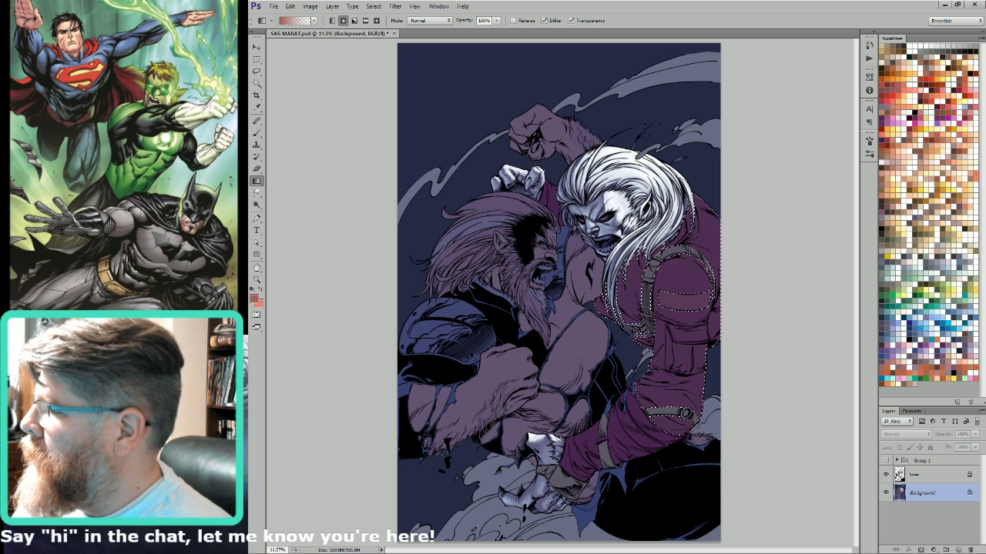
key("x")
key("x")
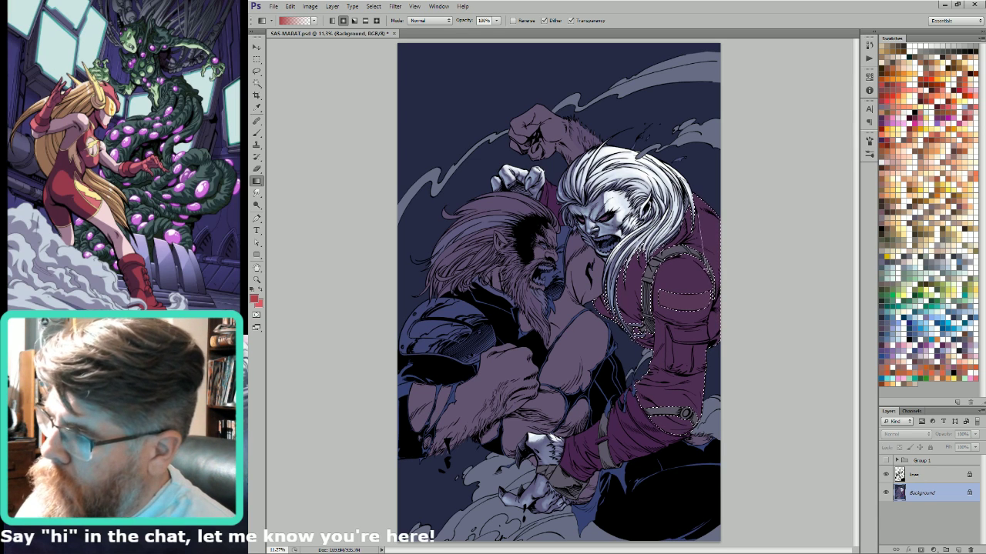
key("x")
left_click_drag(705, 225, 678, 265)
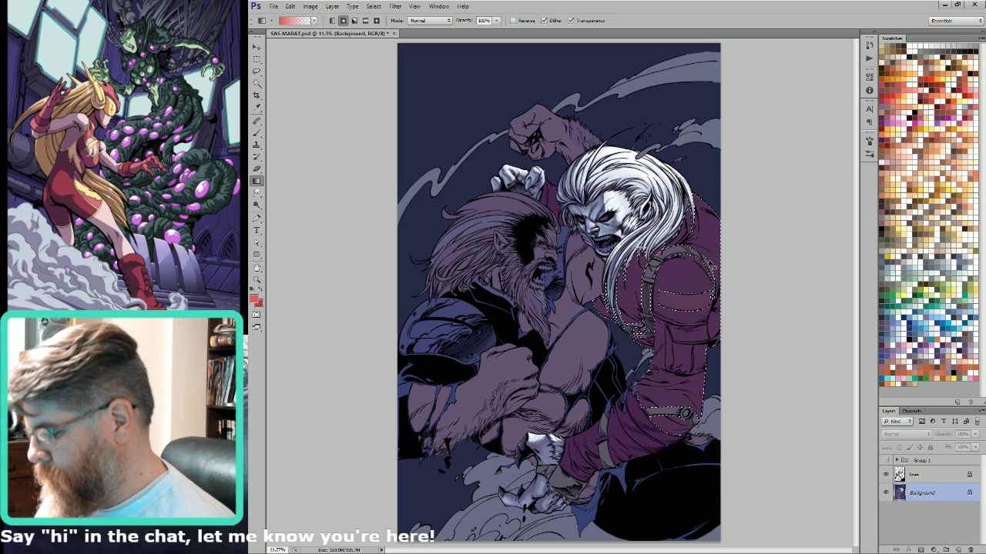
Copy the selected jacket area to a new layer and lock that layer's transparent pixels.
key("ctrl+j")
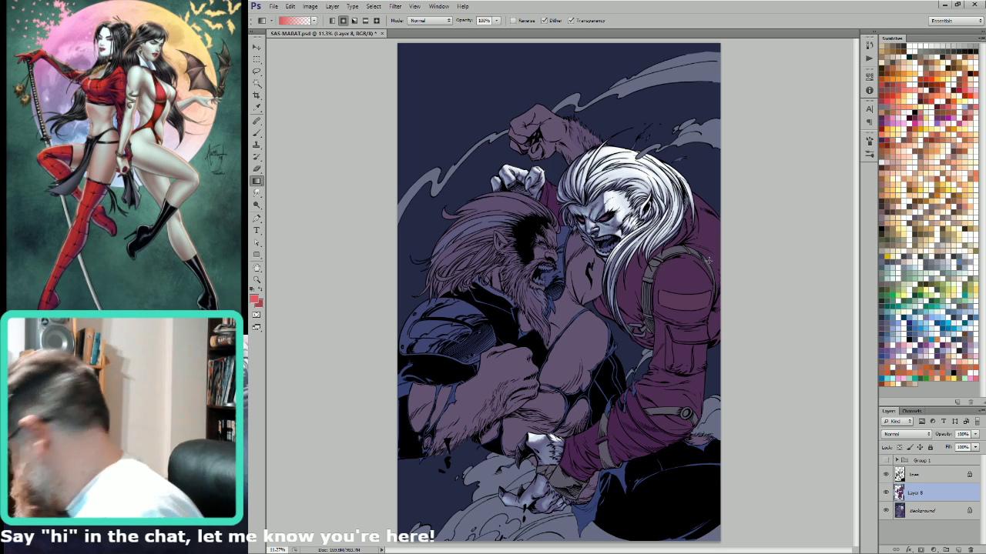
key("slash")
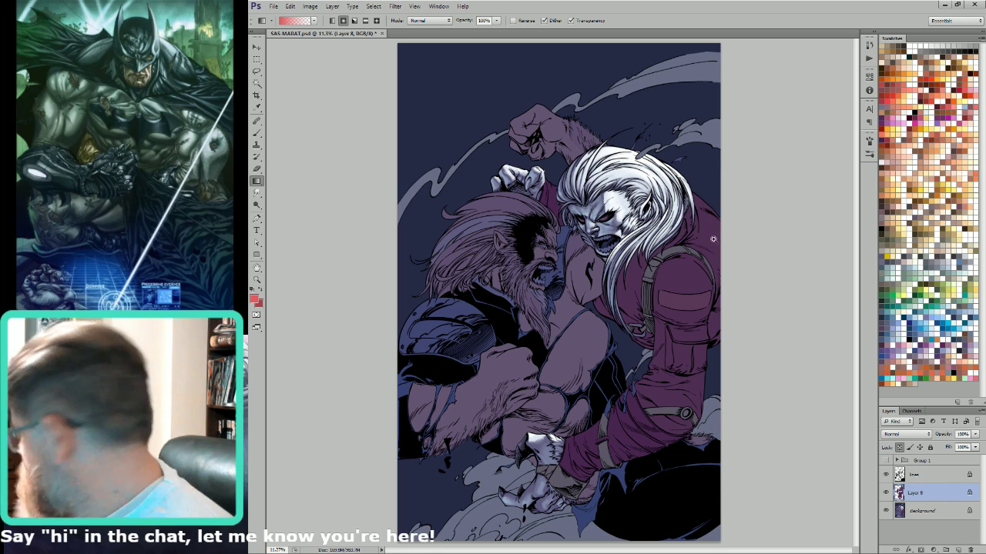
Lasso the jacket's back shoulder between the white hair and the upper edge of the strap, and hide the outline.
left_click_drag(734, 169, 604, 373)
key("l")
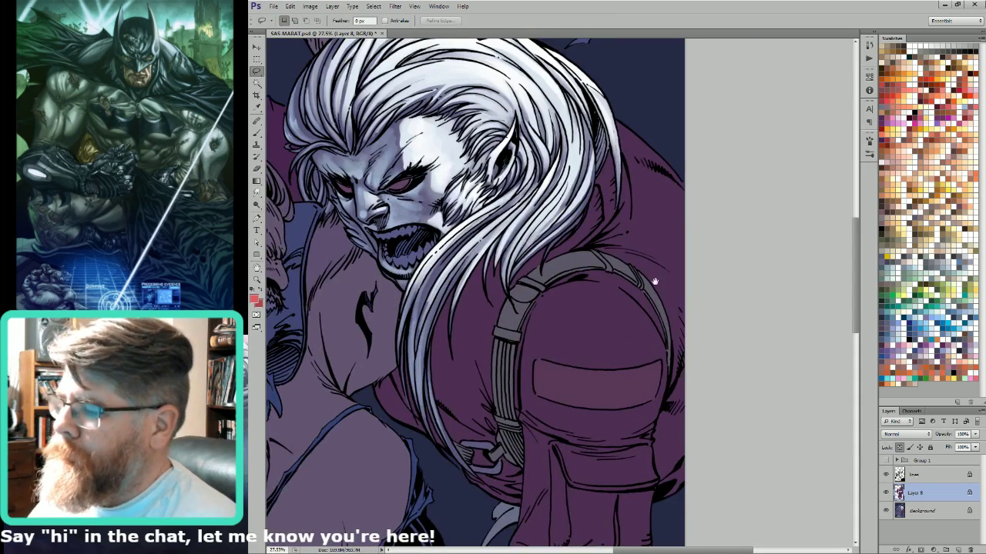
left_click_drag(626, 242, 726, 299)
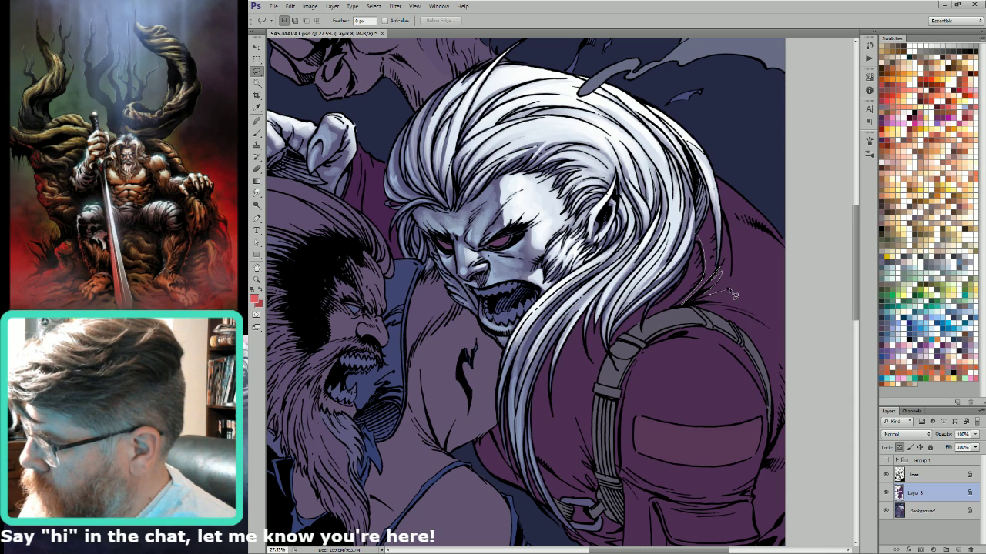
mouse_move(758, 322)
left_mouse_down()
mouse_move(709, 309)
mouse_move(761, 365)
mouse_move(769, 419)
mouse_move(807, 339)
mouse_move(806, 265)
mouse_move(660, 148)
left_mouse_up()
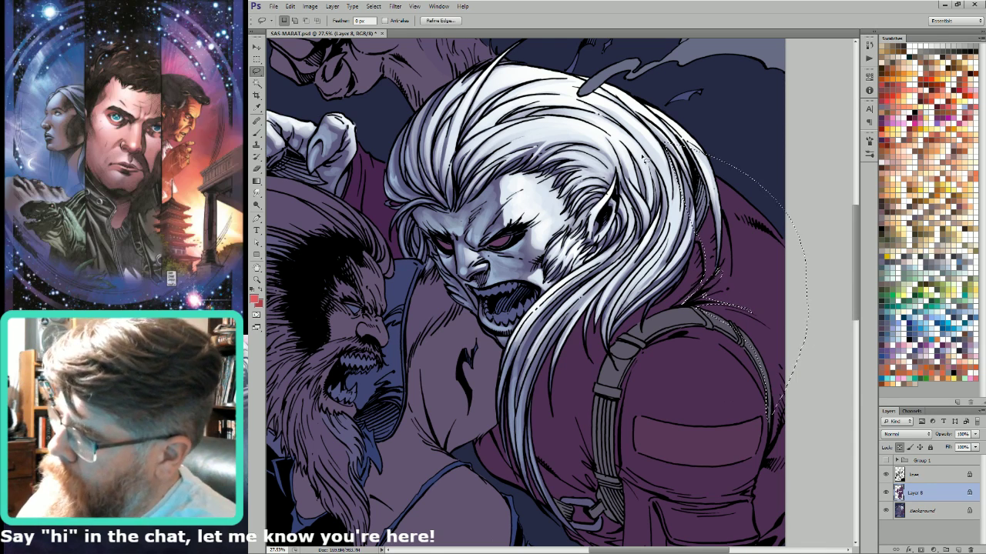
key("ctrl+d")
Set up the Brush at 250 px and 50% opacity and try it at the hair's edge above the shoulder.
key("b")
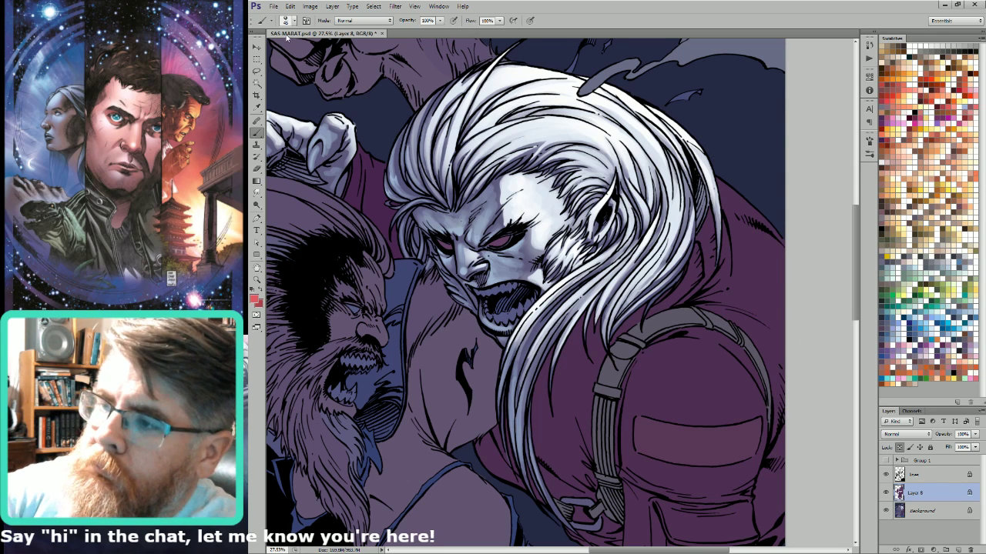
key("]")
key("]")
key("]")
key("]")
key("]")
key("]")
key("]")
key("]")
key("]")
key("]")
key("]")
key("]")
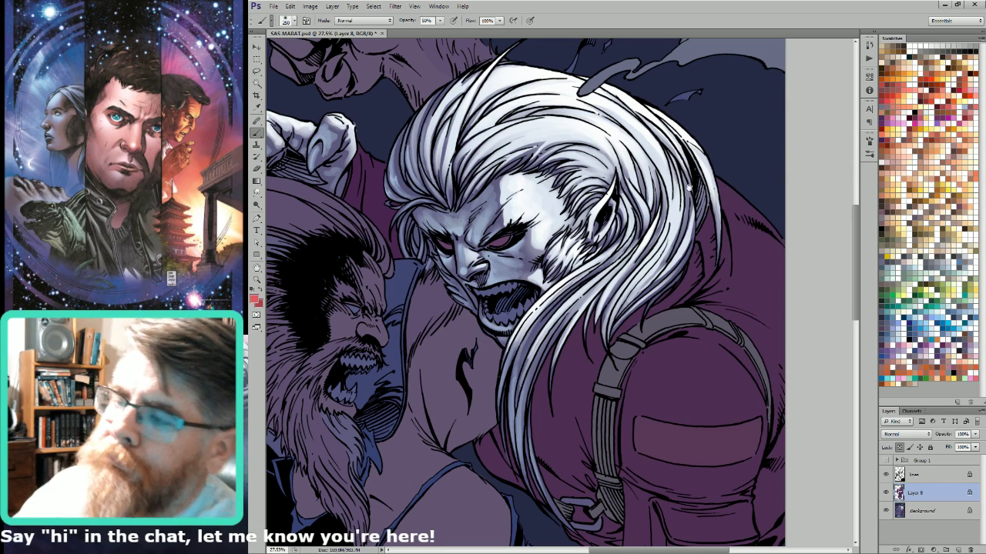
key("5")
left_click_drag(690, 187, 688, 188)
Swap to the darker red, enlarge the brush to 600 px, and paint soft red light over the jacket's back shoulder.
key("x")
key("ctrl+minus")
key("ctrl+minus")
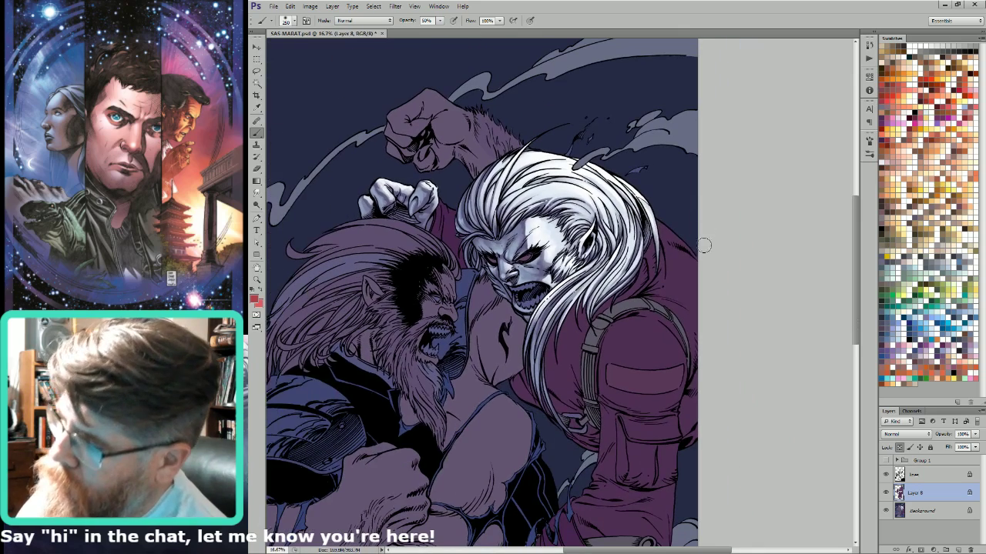
key("bracketright")
key("bracketright")
key("bracketright")
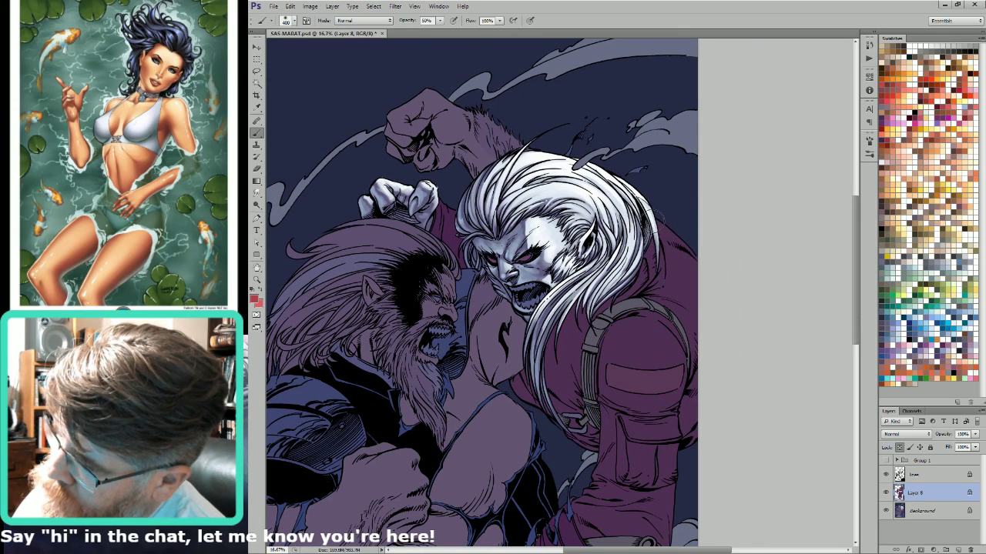
key("bracketright")
key("bracketright")
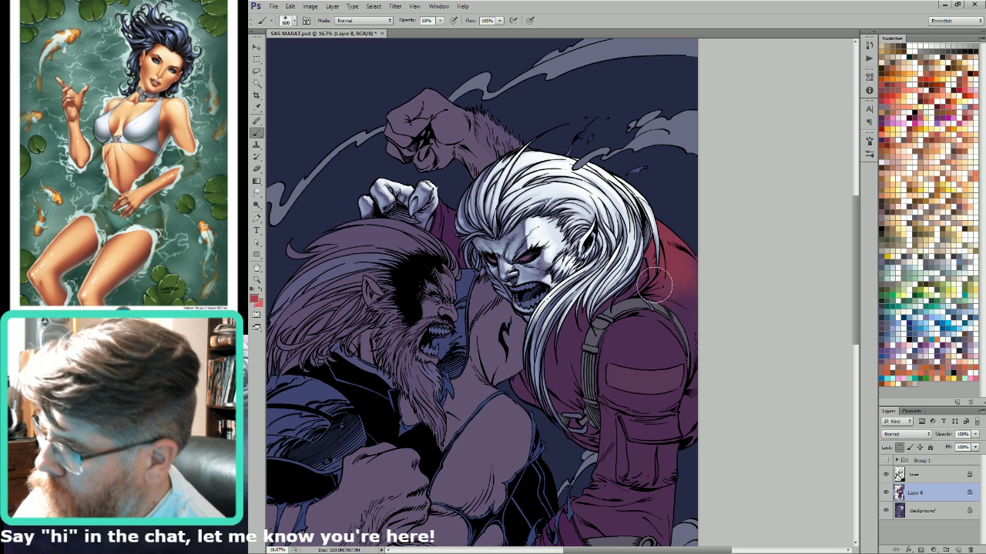
Paint the red around the collar folds and along the shoulder strap, reducing the brush to between 200 and 45 px.
key("bracketleft")
key("bracketleft")
key("bracketleft")
key("bracketleft")
key("bracketleft")
key("bracketleft")
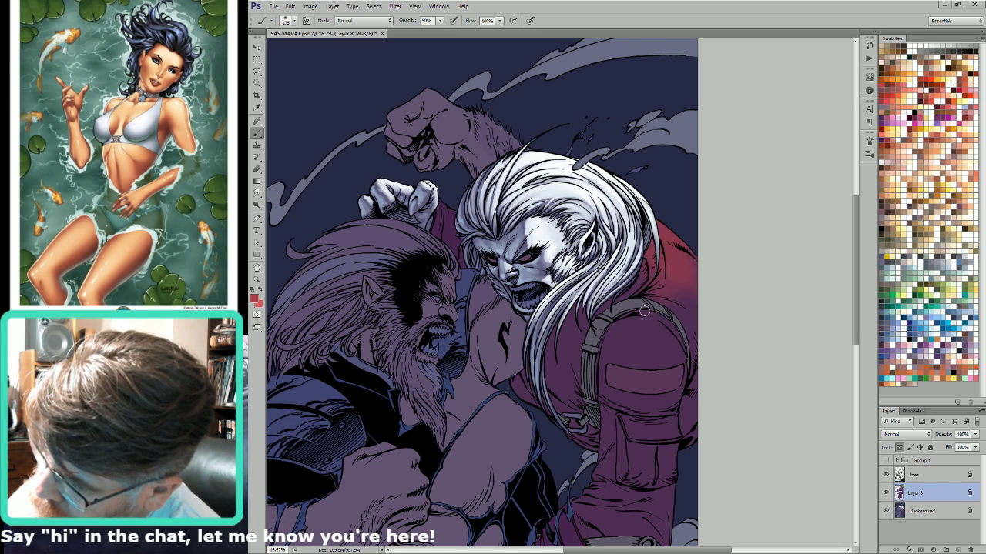
key("bracketright")
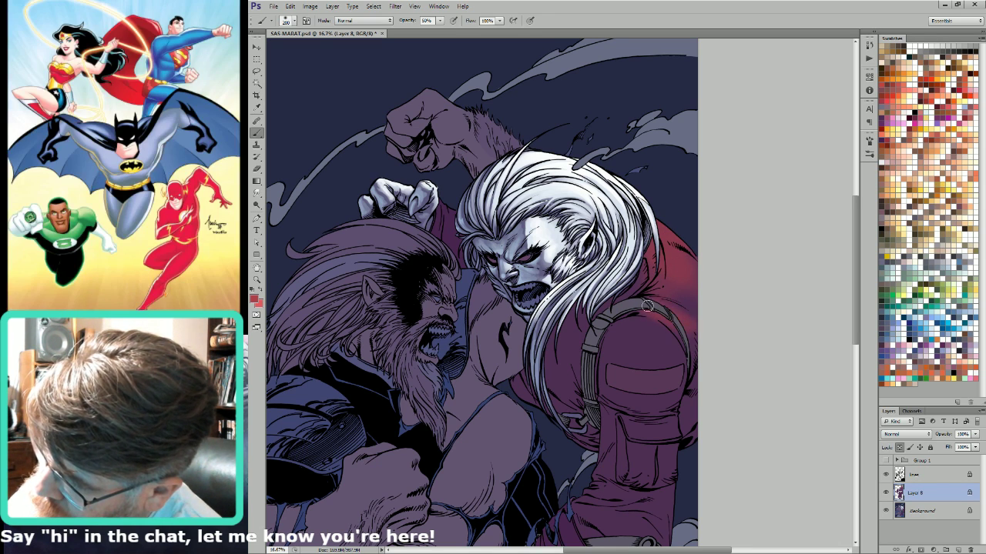
key("bracketleft")
key("bracketleft")
key("bracketleft")
key("bracketleft")
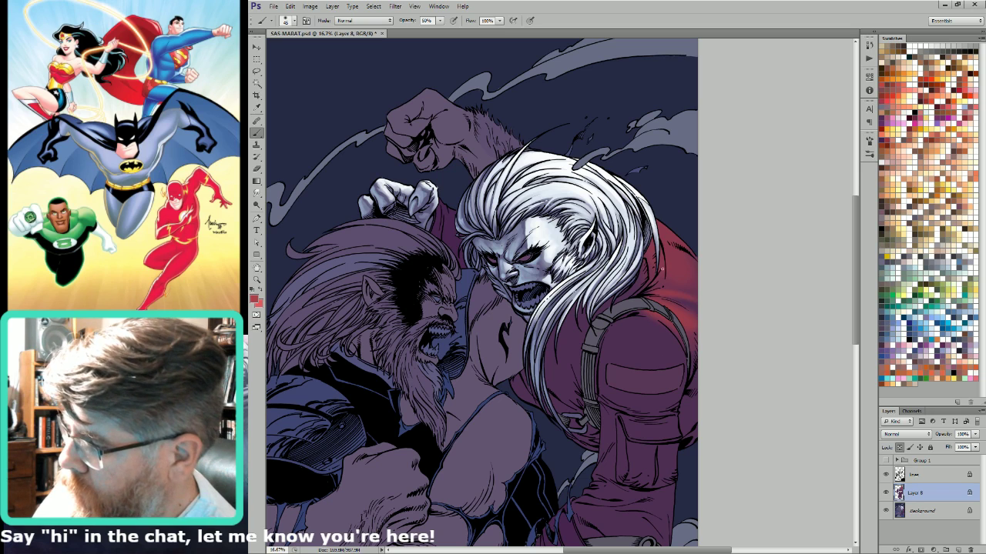
Enlarge the brush to 250 px and build up the red at the outer edge of the shoulder above the strap.
key("bracketright")
key("bracketright")
key("bracketright")
key("bracketright")
key("bracketright")
key("bracketright")
key("bracketright")
key("bracketright")
key("bracketright")
key("bracketright")
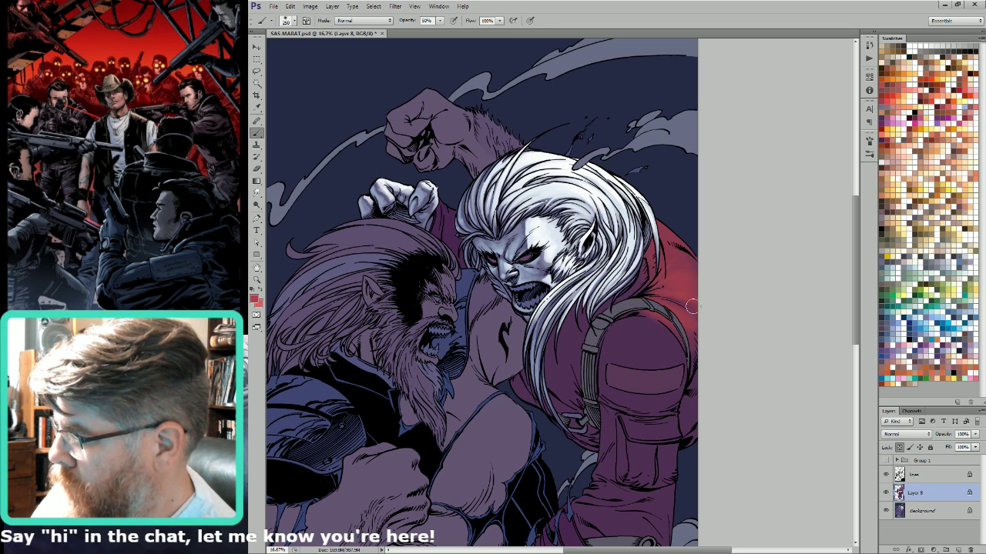
Brush red light onto the white-haired figure's upper back, close to the hair, with a soft brush at 50% opacity.
mouse_move(693, 306)
left_mouse_down()
mouse_move(673, 270)
mouse_move(688, 270)
left_mouse_up()
key("bracketleft")
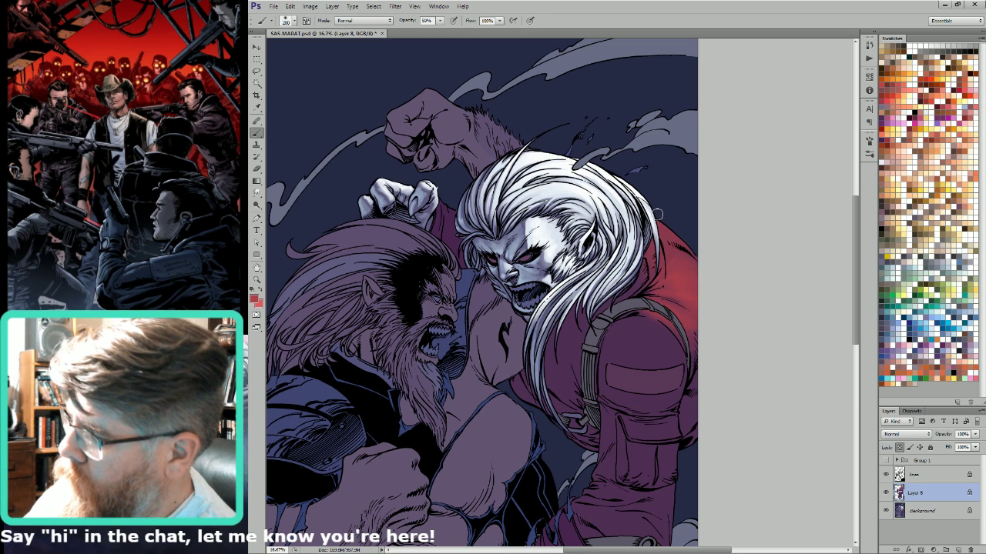
key("bracketleft")
key("bracketleft")
key("bracketleft")
key("bracketleft")
key("bracketleft")
key("bracketleft")
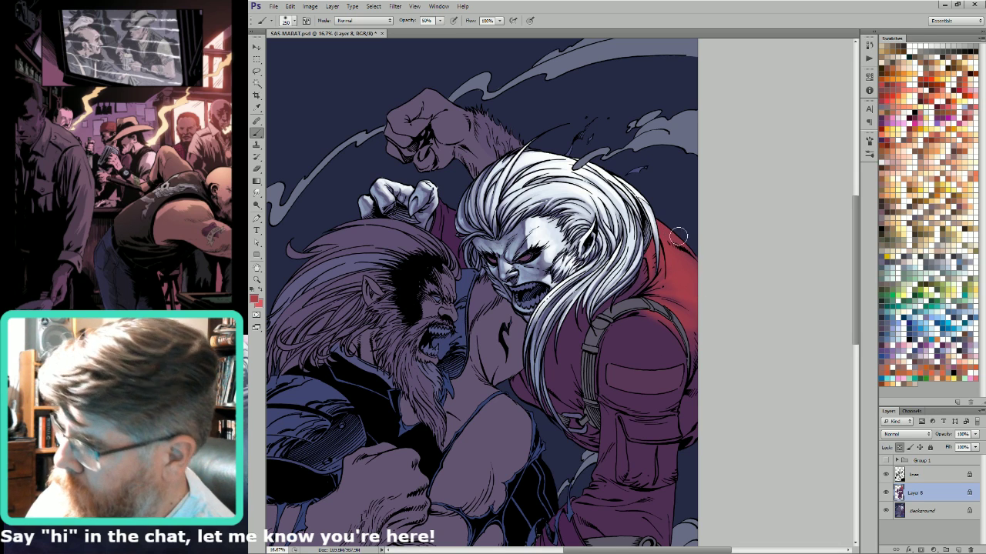
Enlarge the brush to 500 px and broaden the red light across the back near the canvas edge.
key("bracketright")
key("bracketright")
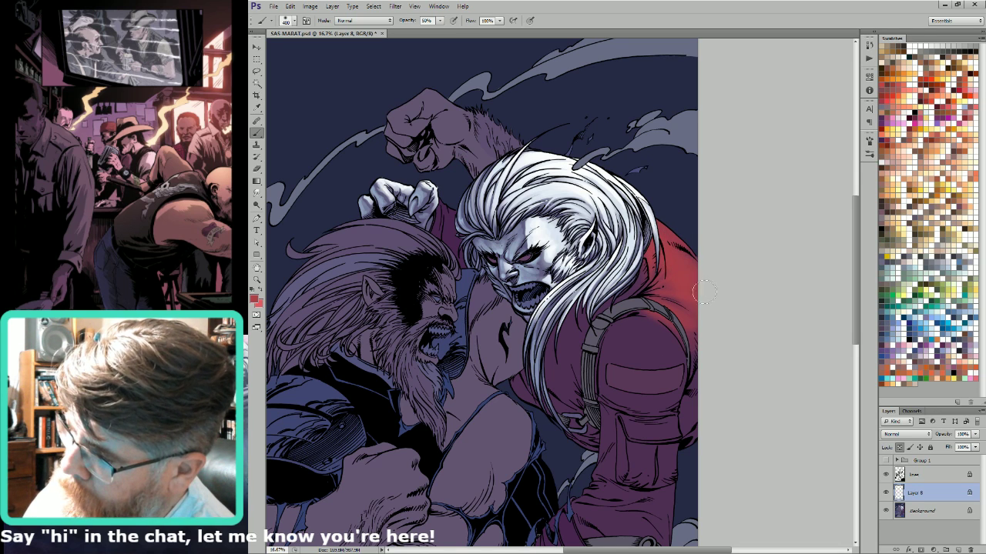
key("bracketright")
key("bracketleft")
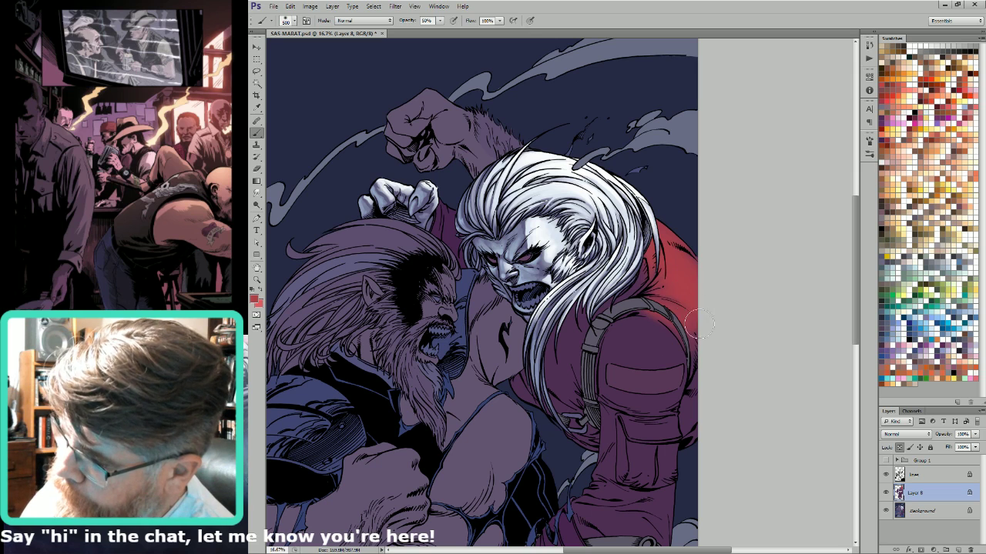
Reduce the brush to 150 px and refine the red shading on the back just above the shoulder strap.
key("bracketleft")
key("bracketleft")
key("bracketleft")
key("bracketleft")
key("bracketleft")
key("bracketleft")
key("bracketleft")
key("bracketleft")
key("bracketleft")
key("bracketleft")
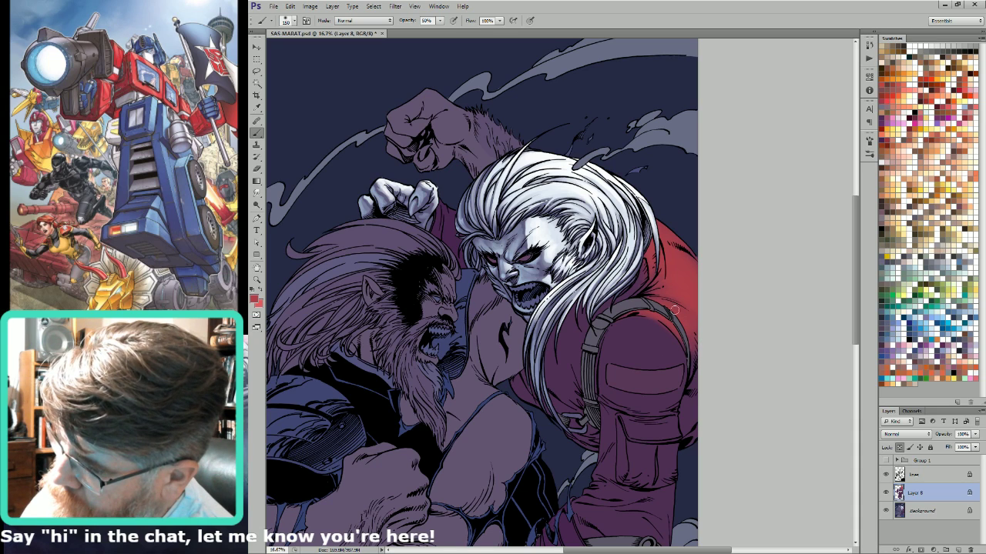
Brush red onto the collar beside the hair and over the shoulder below the strap, enlarging the brush up to 500 px.
left_click_drag(671, 241, 766, 275)
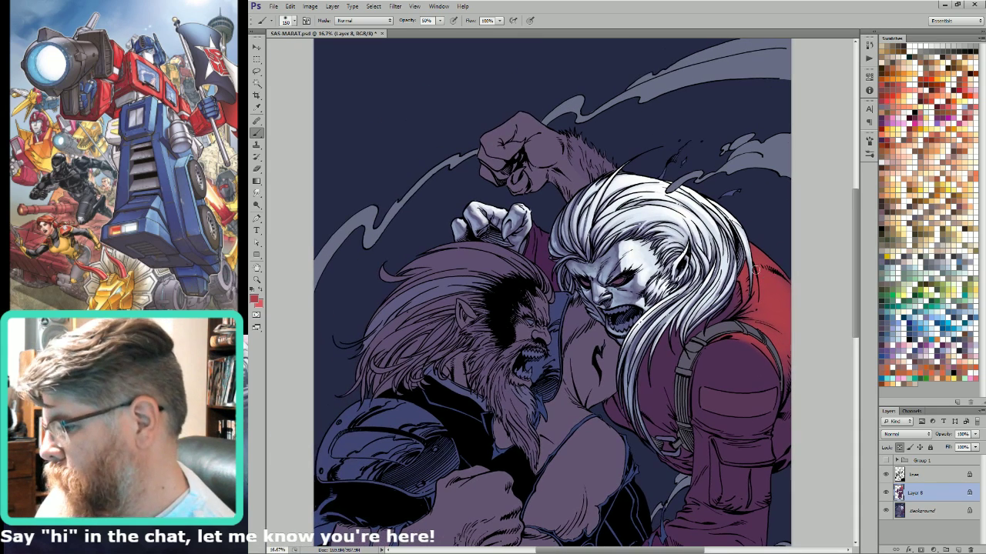
key("bracketright")
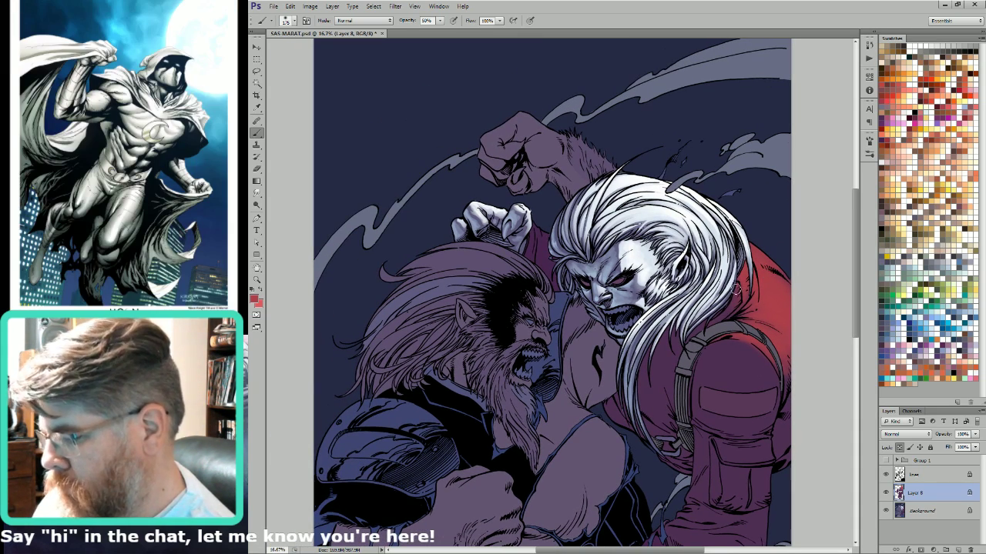
key("bracketright")
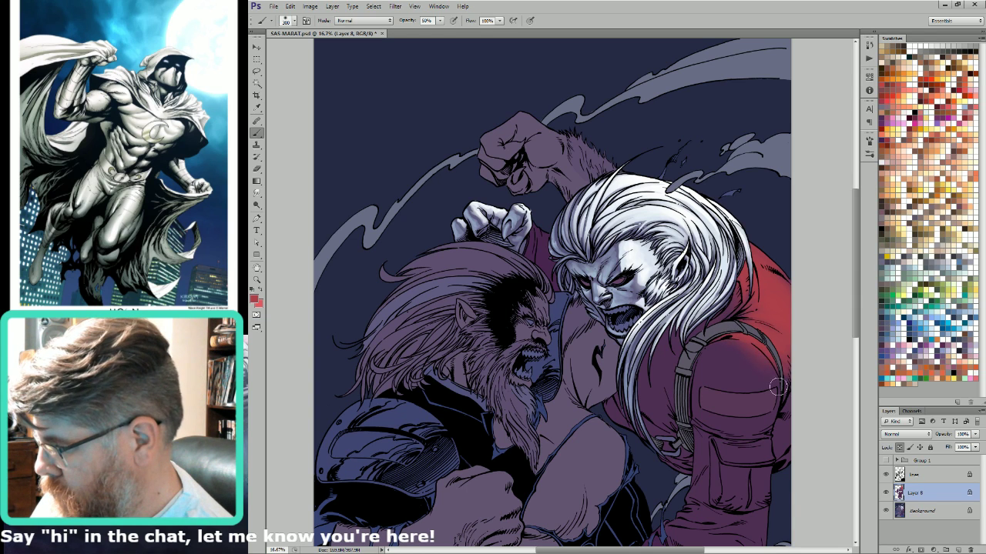
key("bracketright")
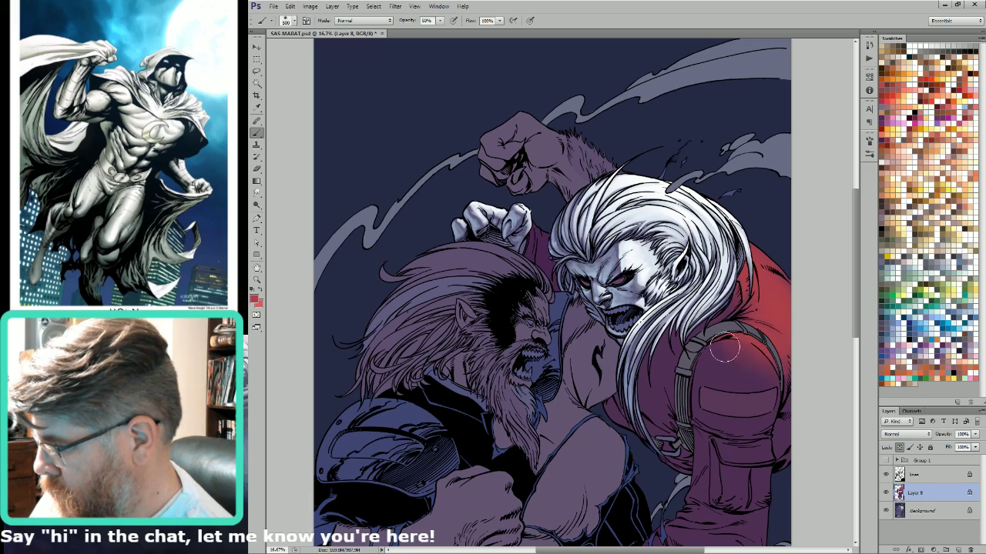
Brush red highlights onto the sleeve's pocket flap and nearby folds, reducing the brush to 90 px for detail.
left_click_drag(775, 387, 788, 313)
key("bracketleft")
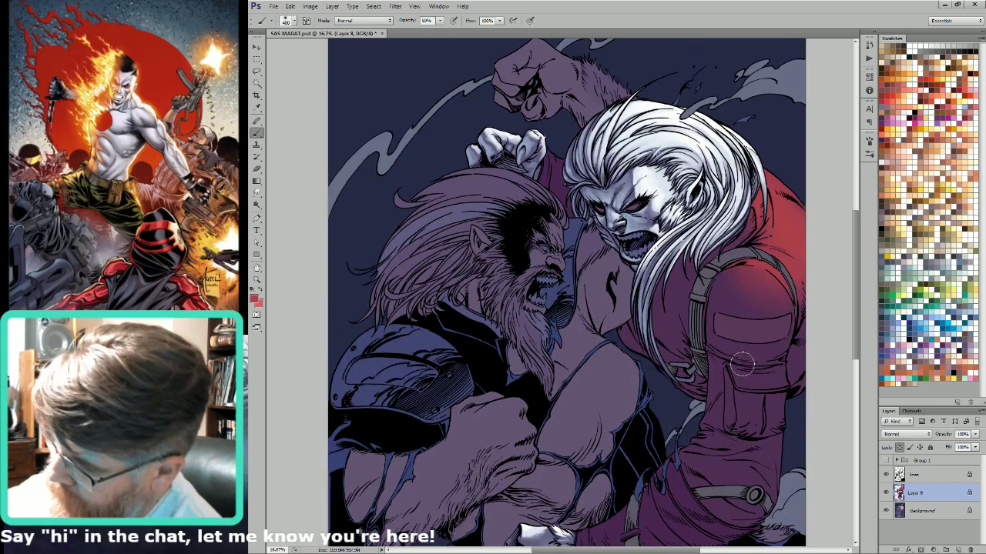
key("bracketleft")
key("bracketleft")
key("bracketleft")
key("bracketleft")
key("bracketleft")
key("bracketleft")
key("bracketleft")
key("bracketleft")
key("bracketleft")
key("bracketleft")
key("bracketleft")
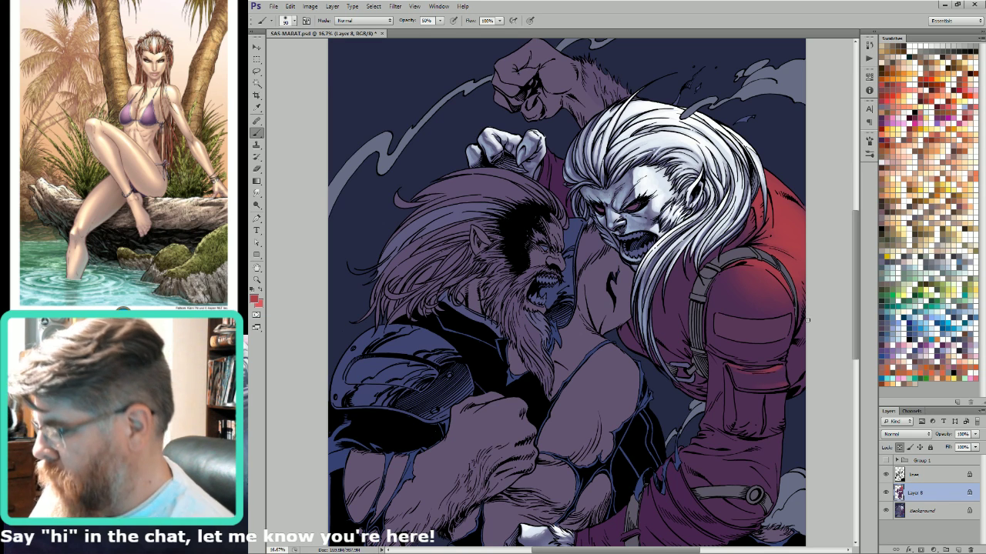
Select the white-haired figure's near sleeve with the Lasso and brush red onto its pocket flap and the folds above.
key("l")
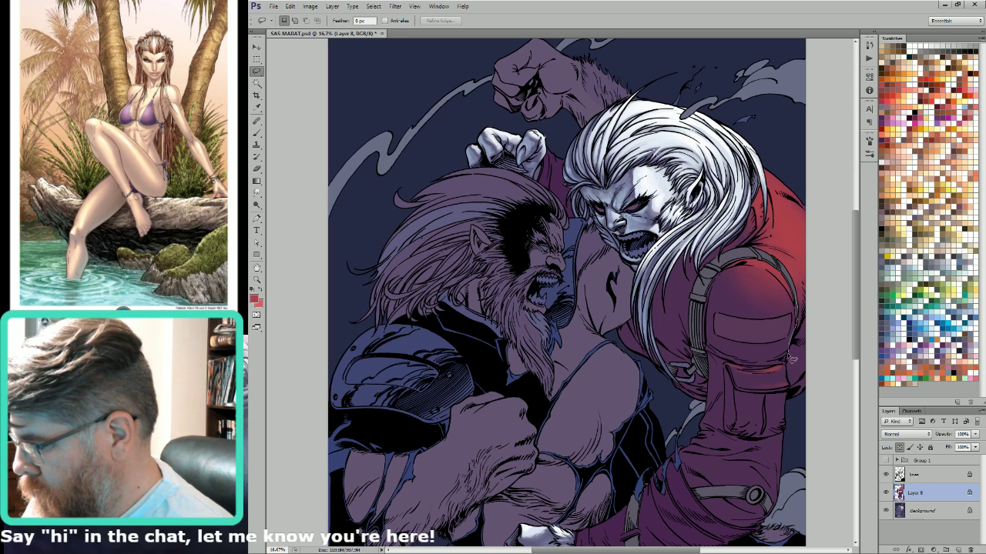
mouse_move(790, 358)
left_mouse_down()
mouse_move(799, 446)
mouse_move(782, 531)
mouse_move(730, 538)
mouse_move(653, 460)
mouse_move(714, 377)
mouse_move(712, 401)
mouse_move(708, 408)
mouse_move(701, 323)
mouse_move(714, 284)
mouse_move(738, 258)
mouse_move(789, 363)
mouse_move(797, 308)
left_mouse_up()
key("b")
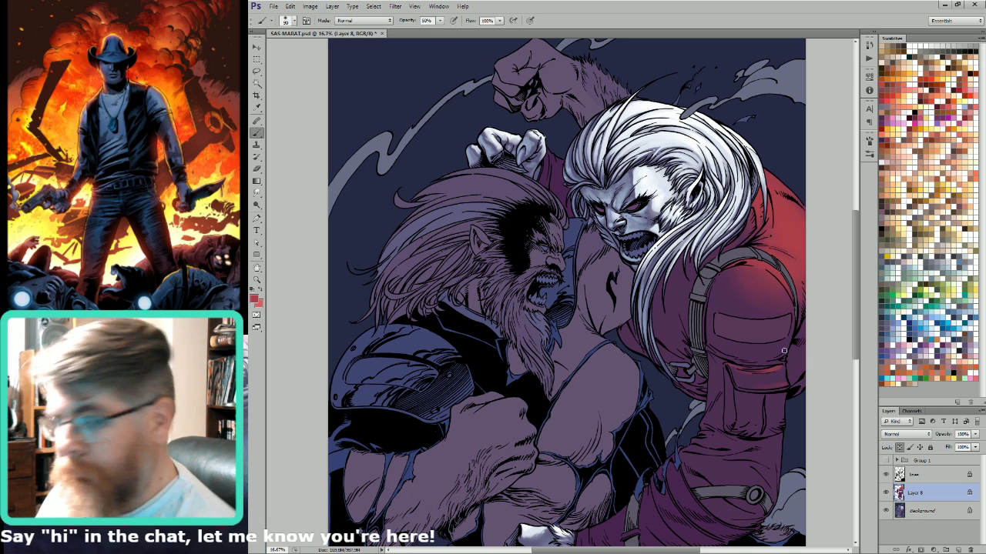
key("bracketright")
key("bracketright")
key("bracketright")
key("bracketright")
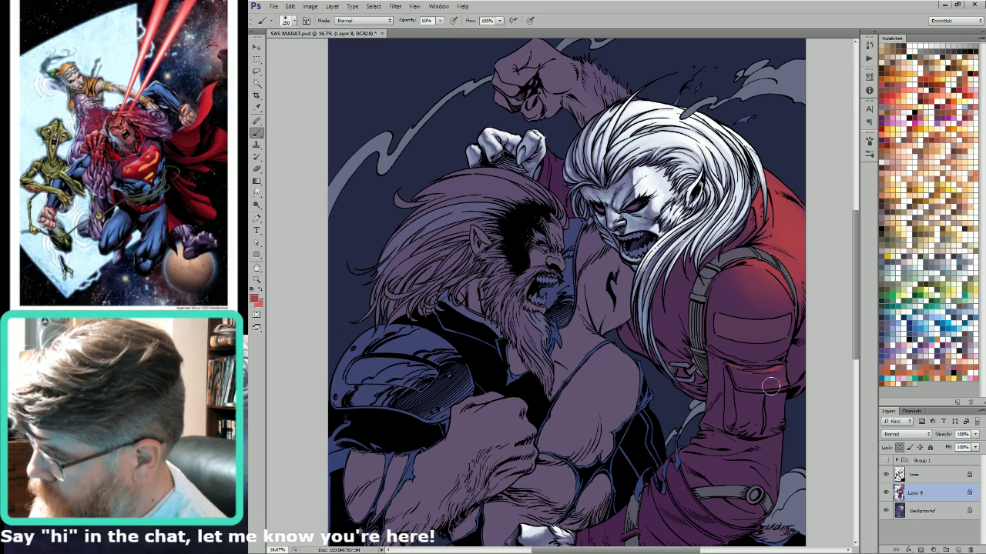
key("bracketleft")
key("bracketleft")
key("bracketleft")
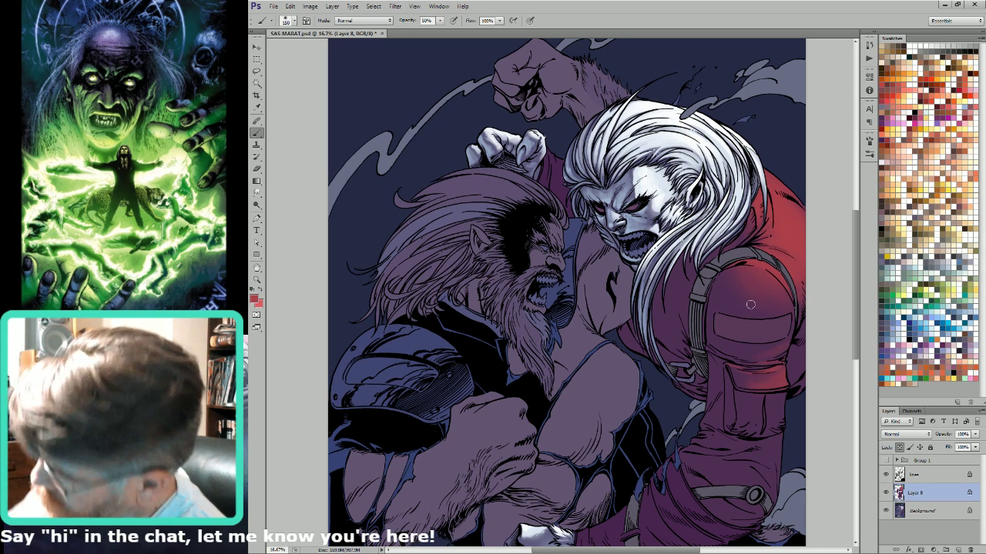
Enlarge the brush to 600 px and spread soft red light over the upper arm around the sleeve patch.
key("bracketright")
key("bracketright")
key("bracketright")
key("bracketright")
key("bracketright")
key("bracketright")
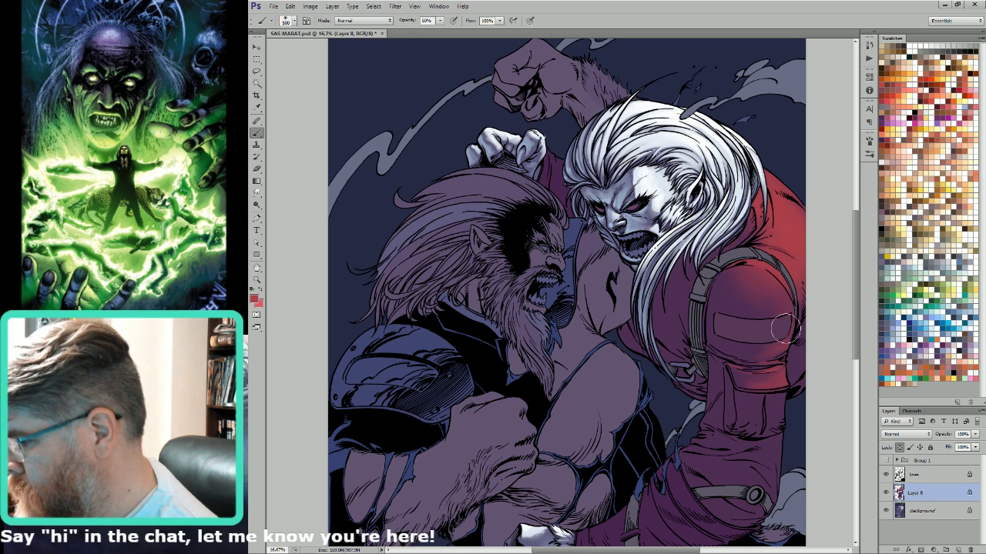
key("bracketright")
key("bracketright")
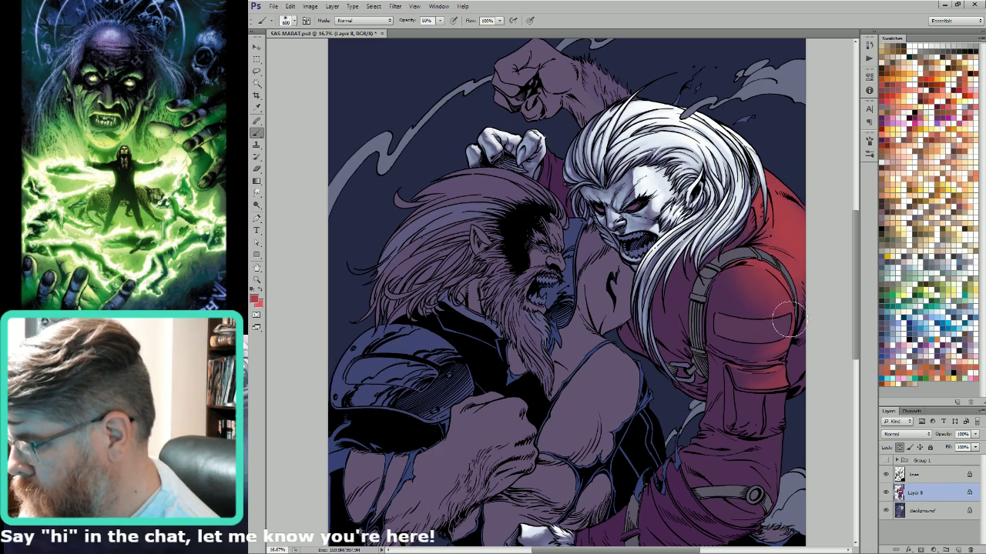
Brush red along the pocket flap's outer edge with a brush of about 300 px and show the selection outline.
left_click_drag(787, 357, 785, 254)
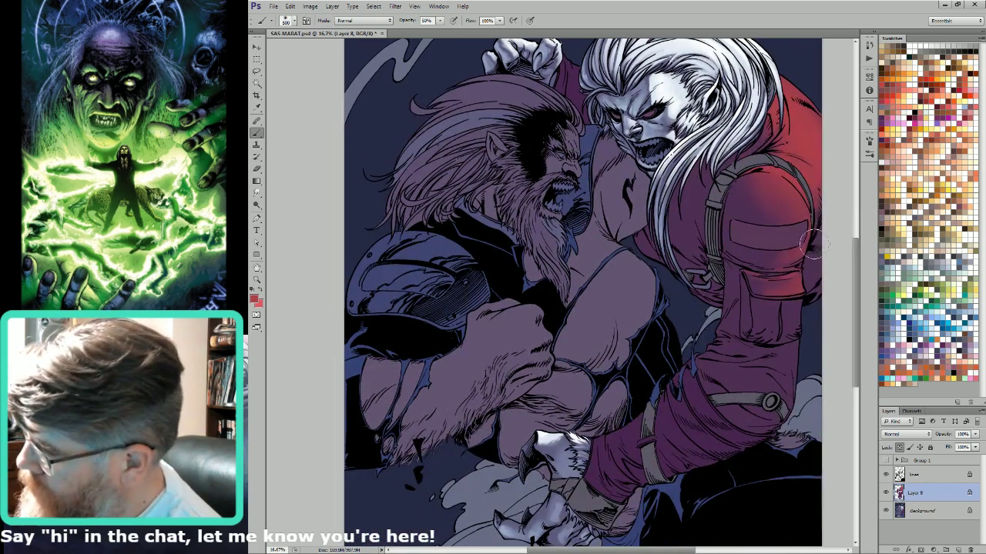
key("bracketleft")
key("bracketleft")
key("bracketleft")
key("bracketleft")
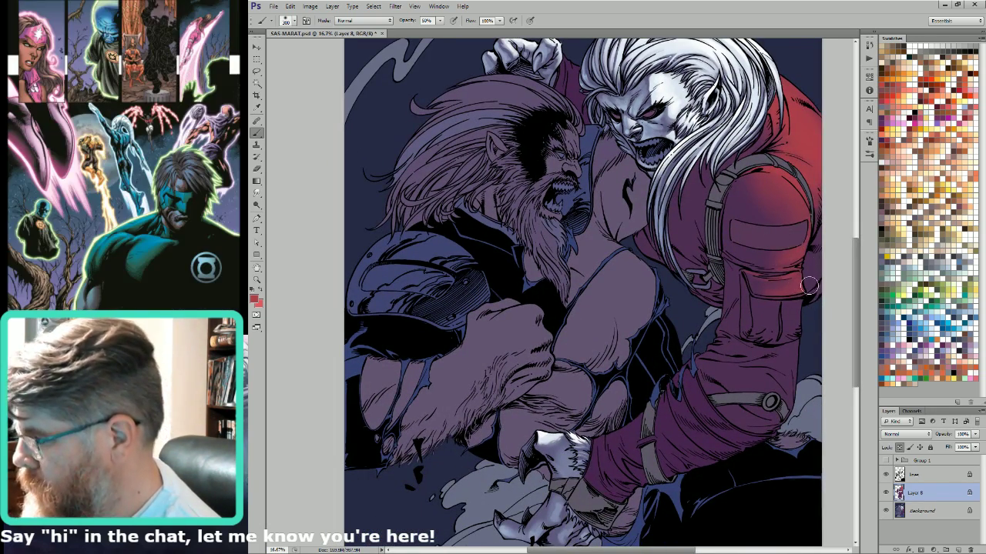
key("ctrl+h")
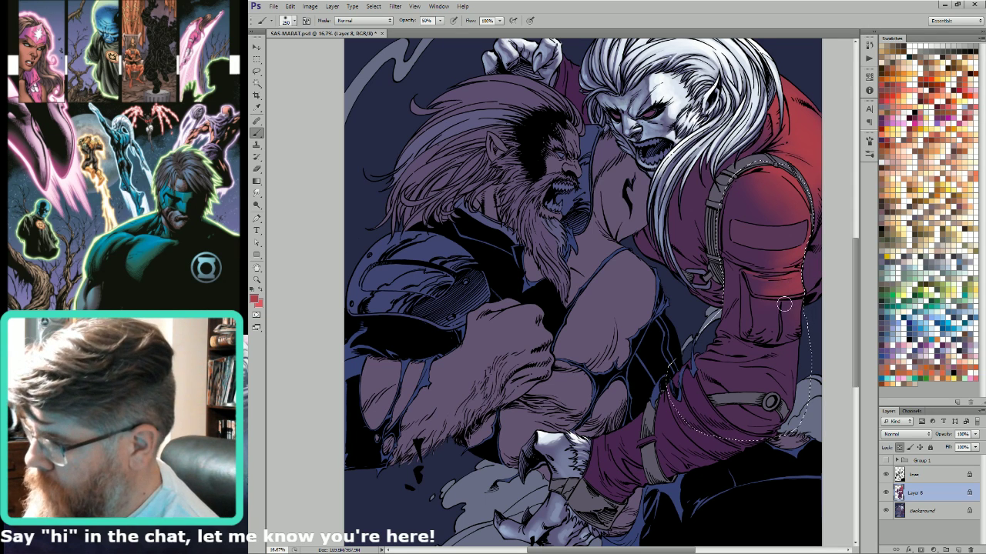
Paint red highlights on the sleeve pocket below the flap with a fine brush between 45 and 90 px.
key("bracketleft")
key("bracketleft")
key("bracketleft")
key("bracketleft")
key("bracketleft")
key("bracketleft")
key("bracketleft")
key("bracketleft")
key("bracketleft")
key("bracketleft")
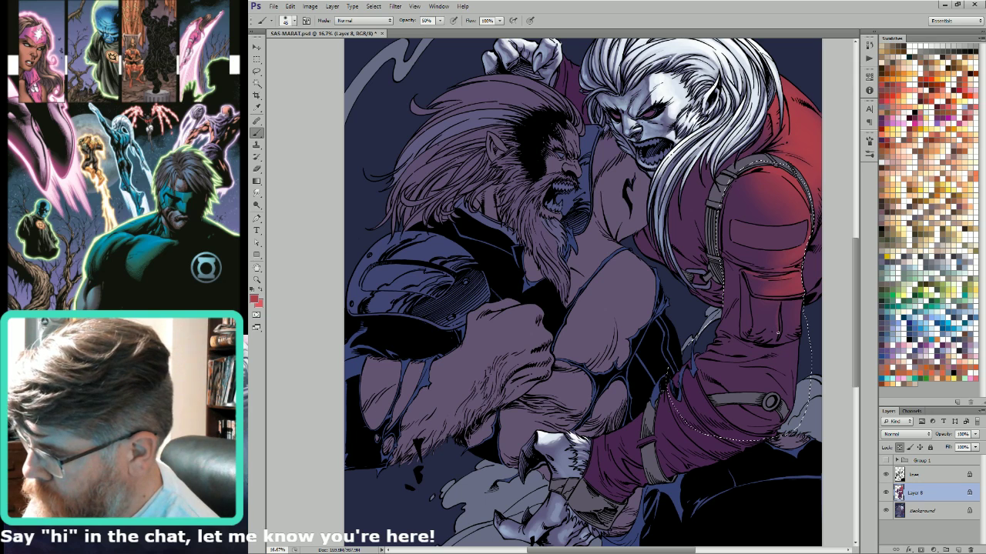
key("bracketright")
key("bracketright")
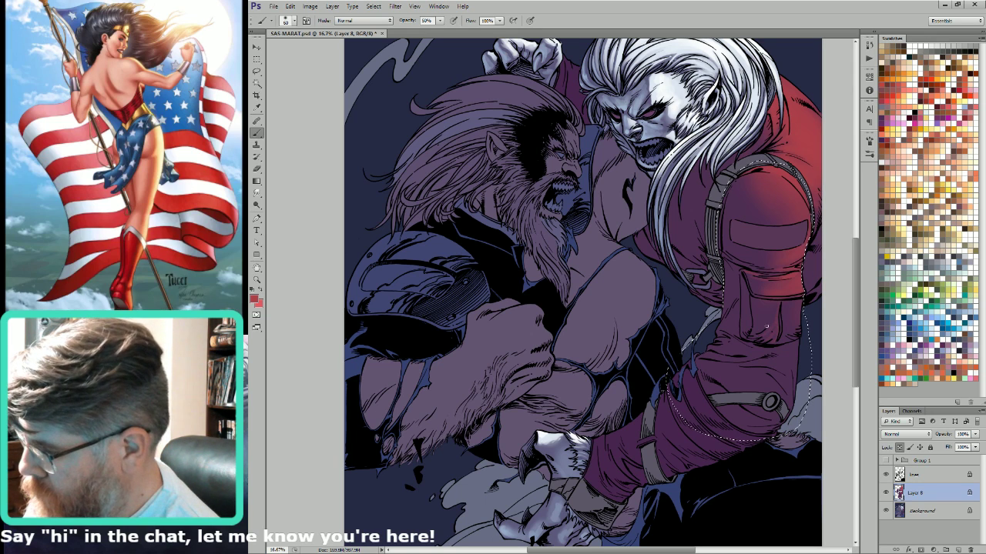
key("bracketright")
key("bracketright")
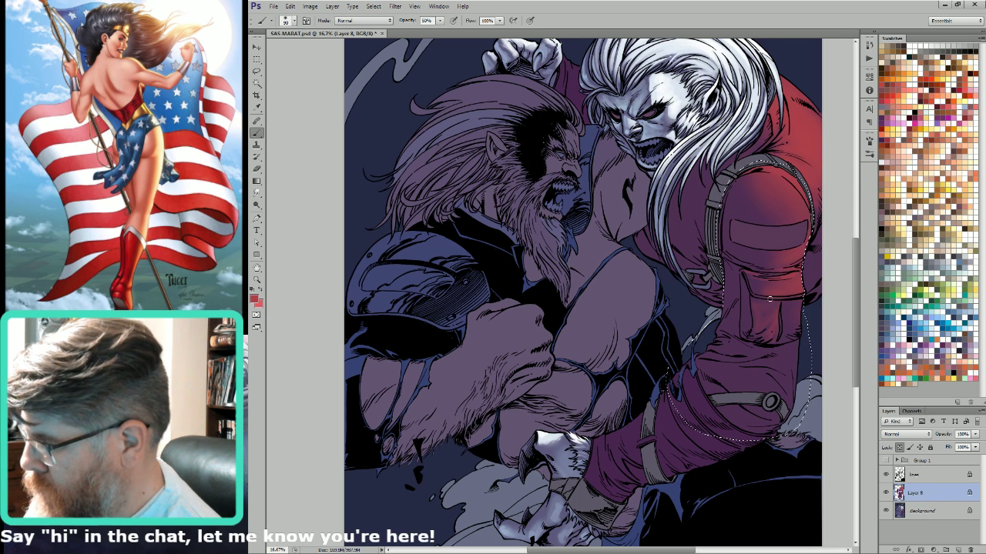
Brush red onto the lower sleeve and around the elbow strap, varying the brush between 90 and 250 px.
key("bracketleft")
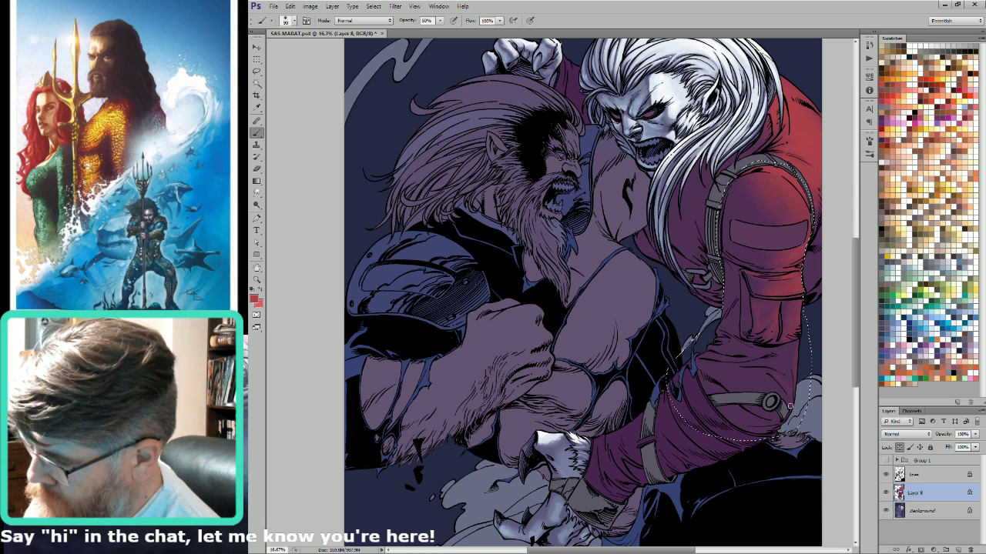
key("bracketright")
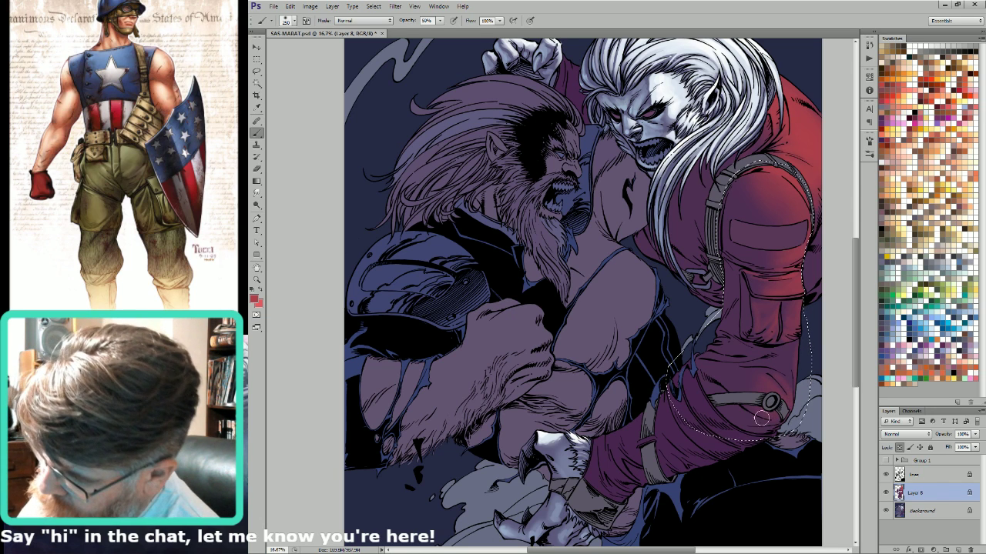
key("bracketleft")
key("bracketleft")
key("bracketleft")
key("bracketleft")
key("bracketleft")
key("bracketleft")
key("bracketleft")
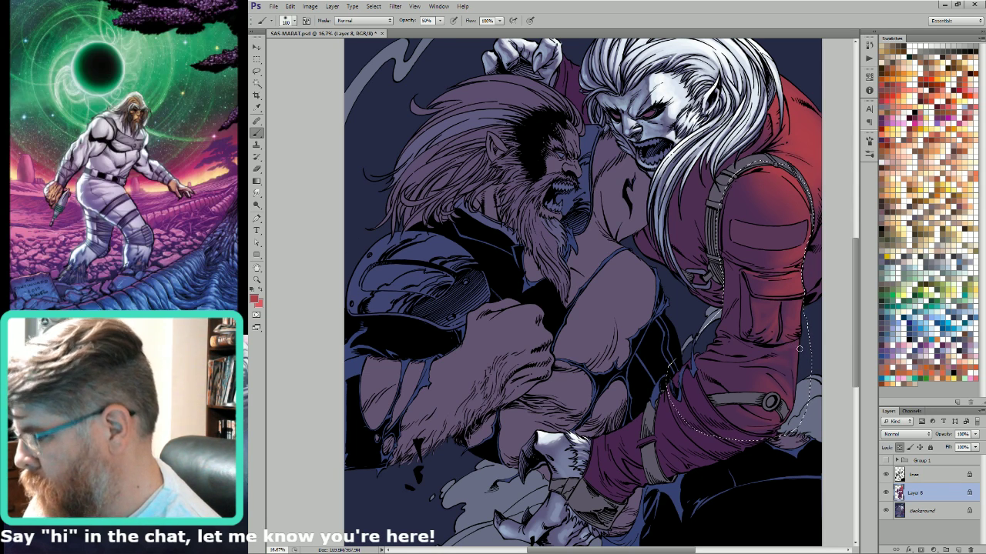
Touch up the red along the sleeve's outer edge and clear the sleeve selection.
key("bracketright")
key("bracketright")
key("bracketright")
key("bracketright")
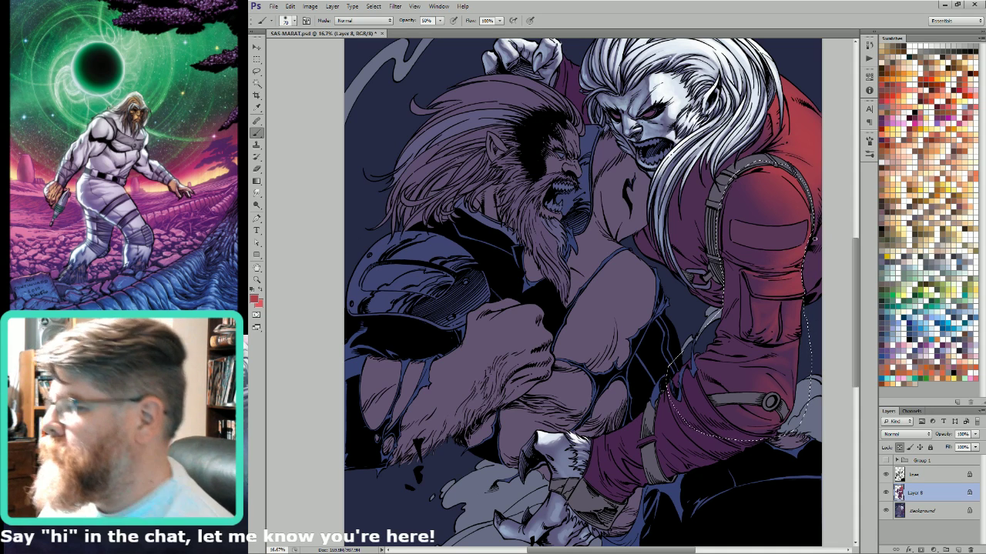
key("ctrl+d")
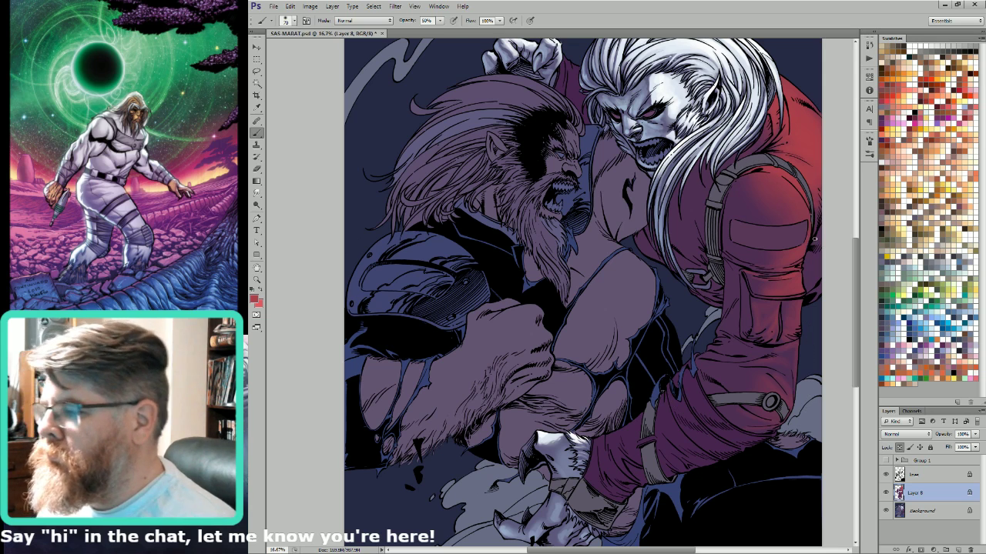
Brush soft red light onto the coat's chest area between the long hair and the shoulder strap.
key("bracketright")
key("bracketright")
key("bracketright")
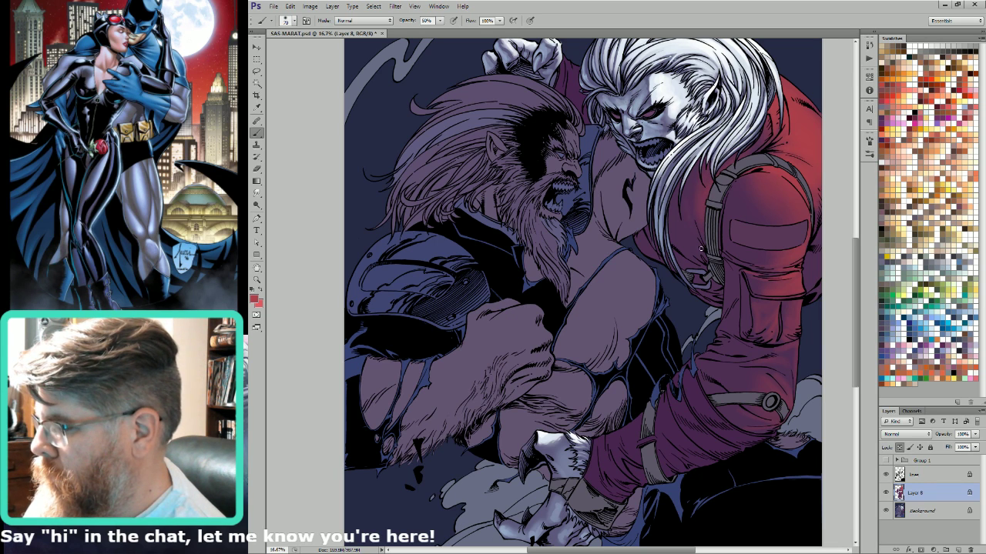
key("bracketright")
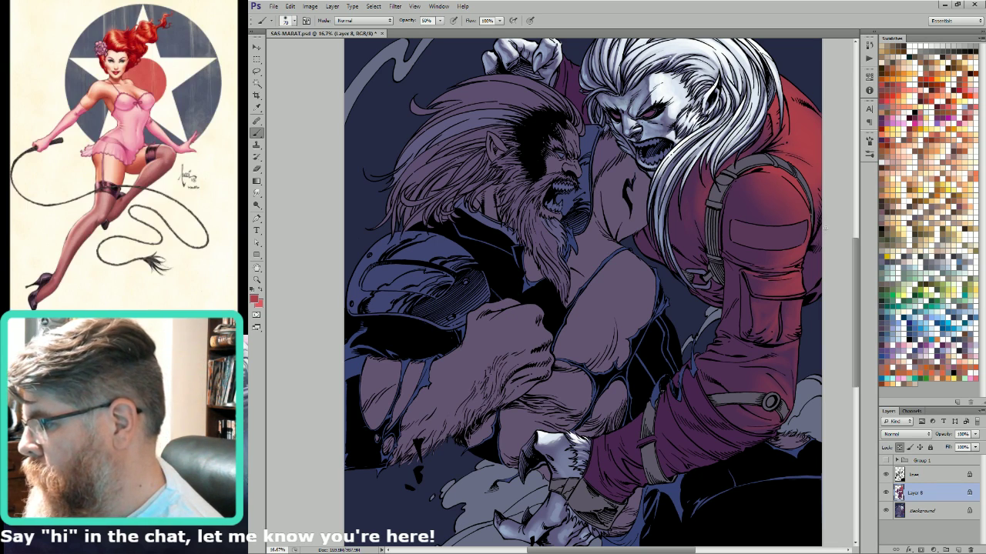
Select the narrow coat area behind the upper arm with the Lasso and apply a lighter red gradient to it.
scroll(822, 266, "up", 3)
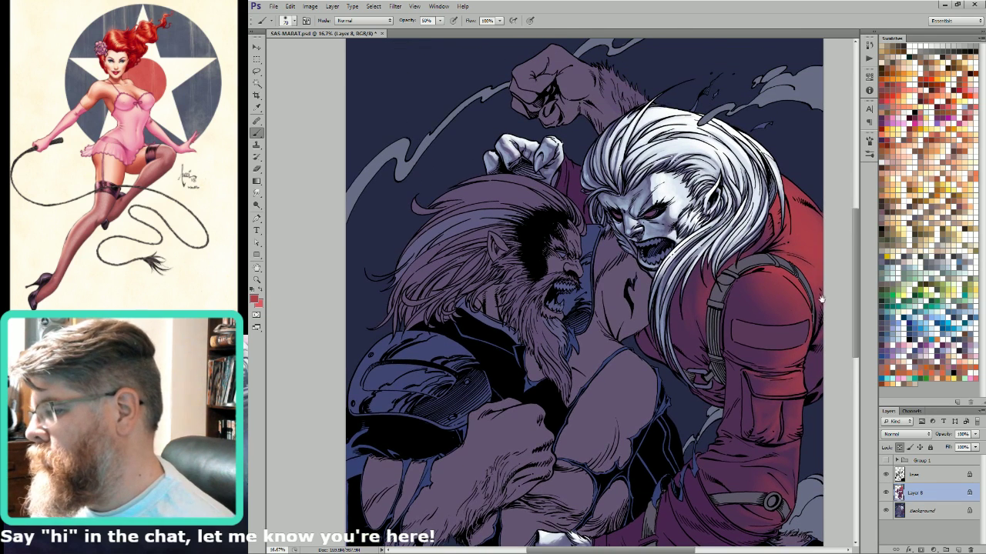
key("l")
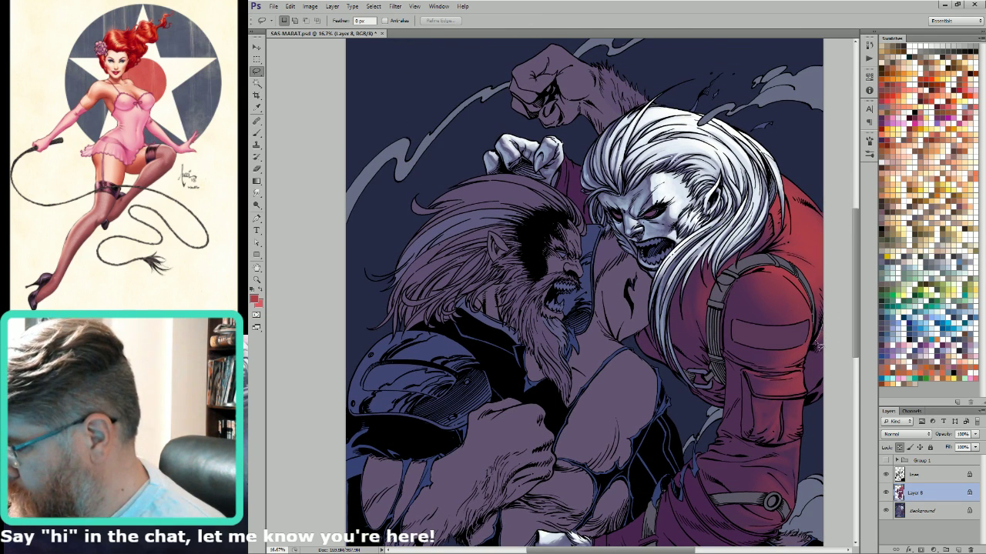
key("g")
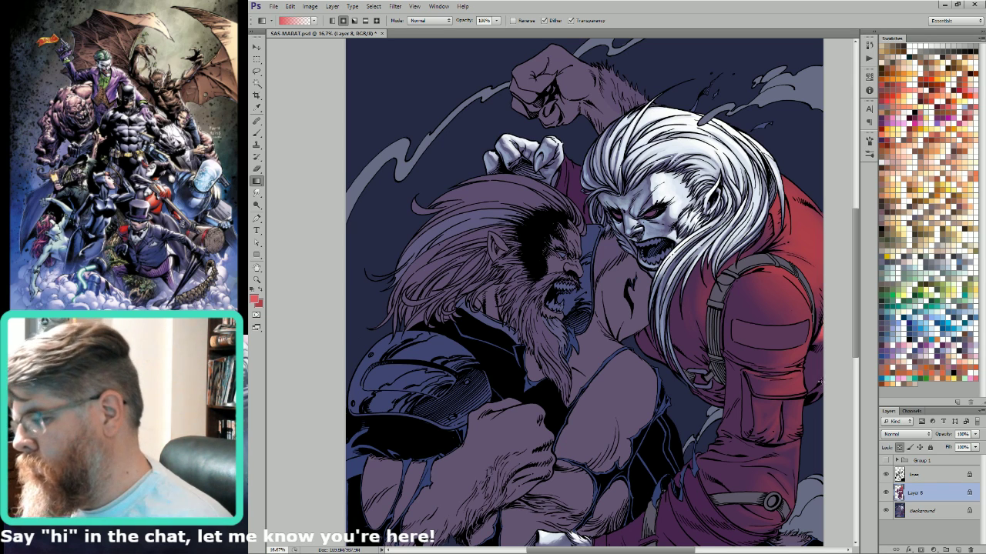
Lasso the coat's upper back beside the long hair and brush soft light red over it with an enlarged brush.
key("l")
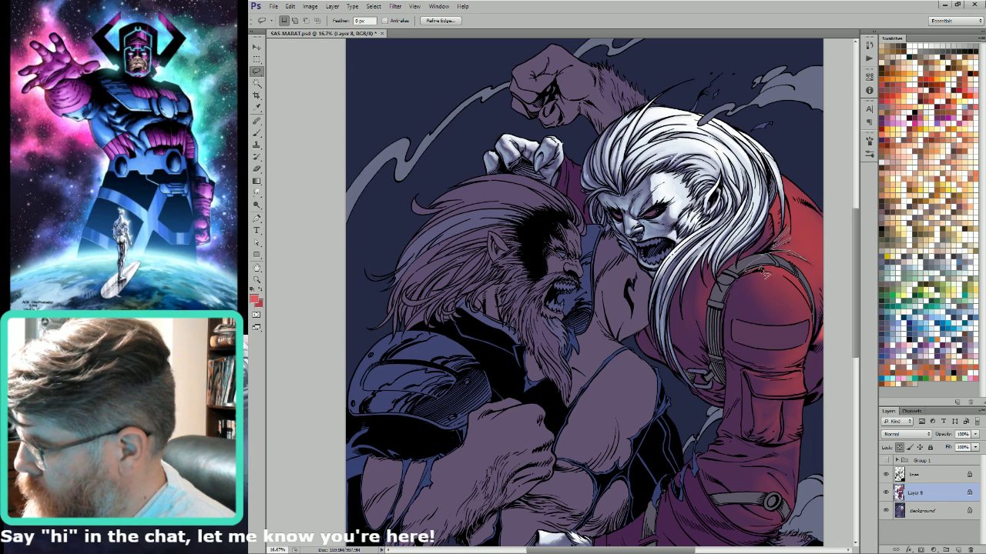
mouse_move(829, 225)
left_mouse_down()
mouse_move(785, 202)
mouse_move(800, 198)
left_mouse_up()
key("shift")
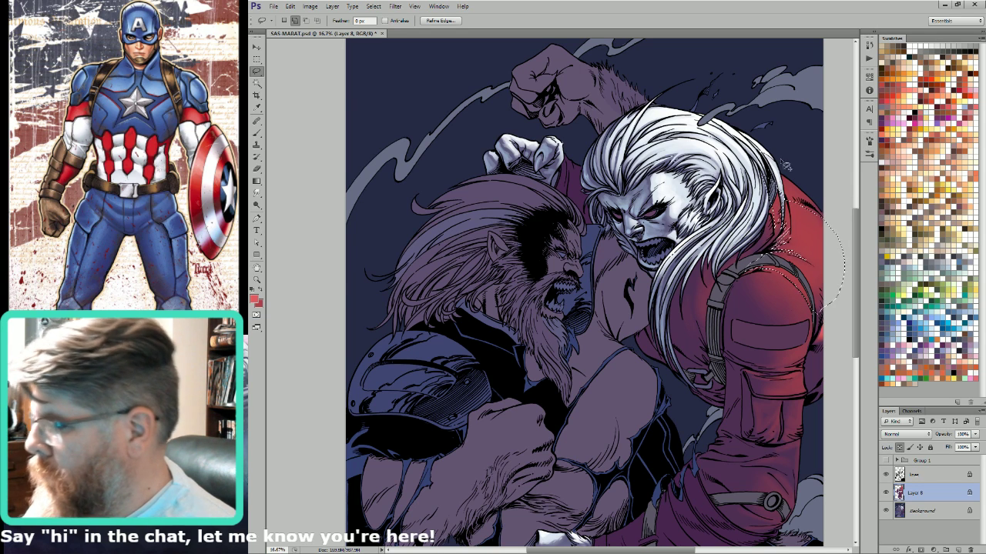
key("b")
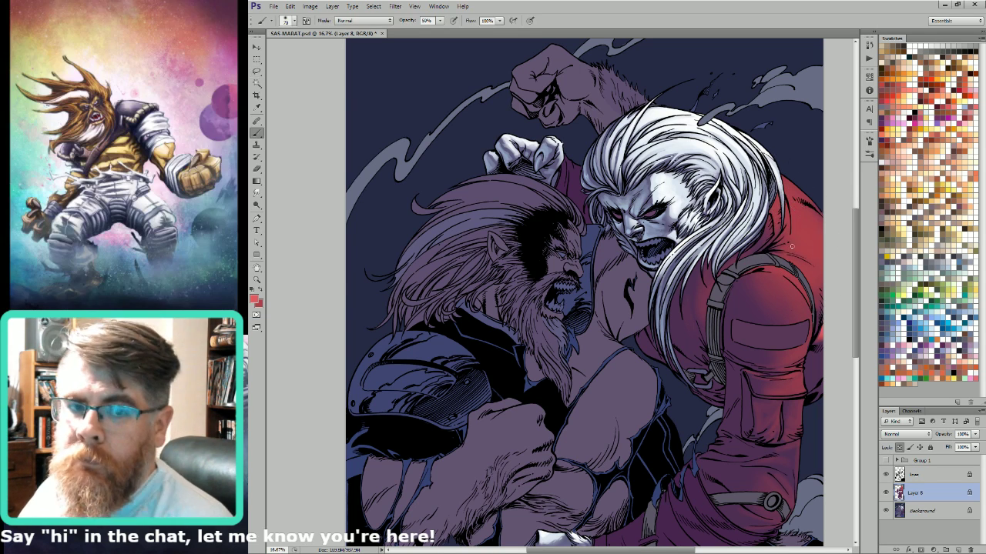
key("bracketright")
key("bracketright")
key("bracketright")
key("bracketright")
key("bracketright")
key("bracketright")
key("bracketright")
key("bracketright")
key("bracketright")
key("bracketright")
key("bracketright")
key("bracketright")
key("bracketright")
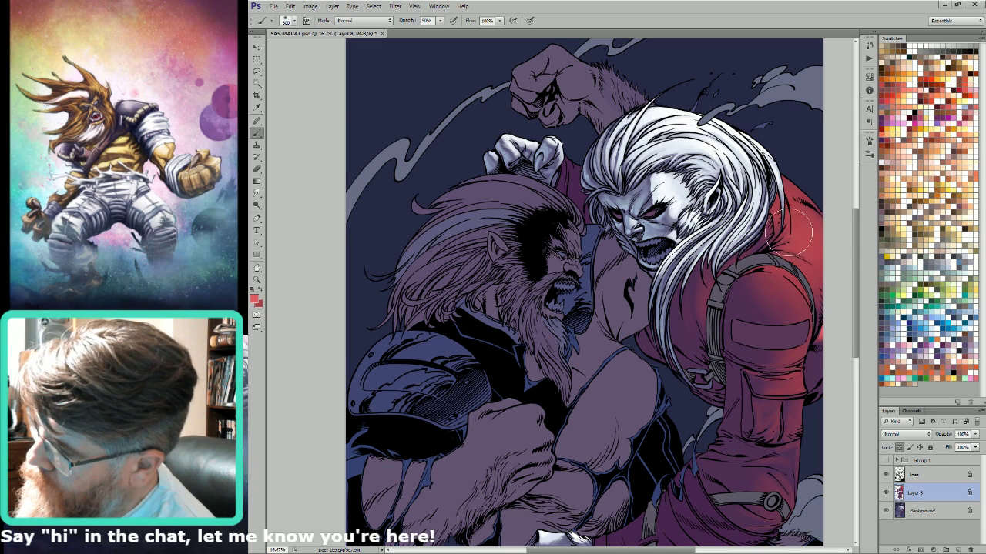
key("bracketleft")
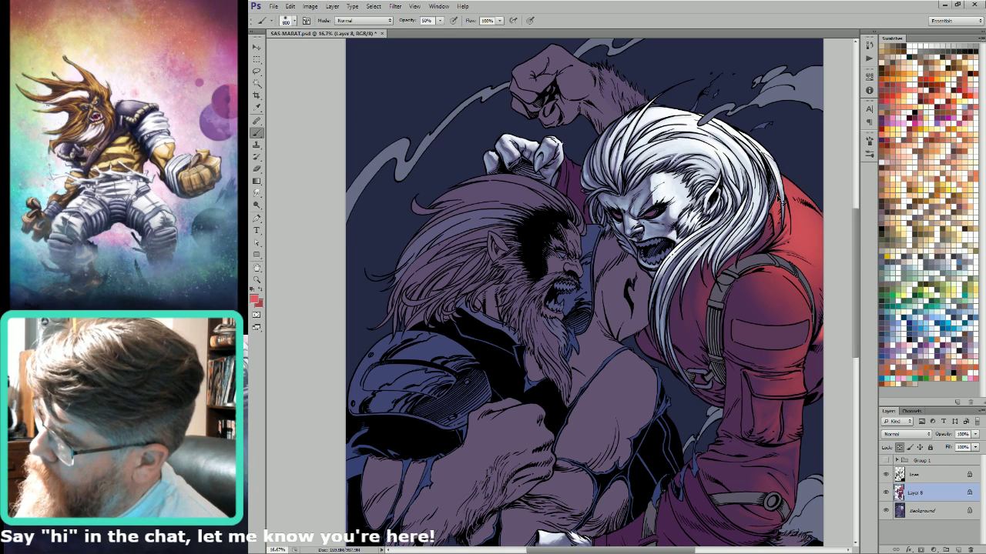
Reduce the brush size and paint finer light red touches on the coat folds beside the hair and on the shoulder.
key("bracketleft")
key("bracketleft")
key("bracketleft")
key("bracketleft")
key("bracketleft")
key("bracketleft")
key("bracketleft")
key("bracketleft")
key("bracketleft")
key("bracketleft")
key("bracketleft")
key("bracketleft")
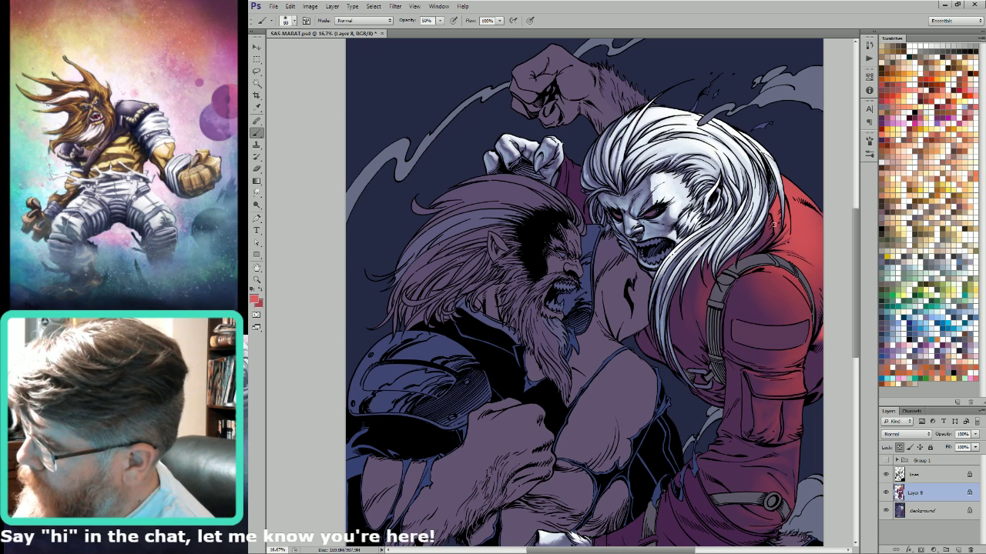
key("bracketleft")
key("bracketleft")
key("bracketleft")
key("bracketleft")
key("bracketleft")
key("bracketleft")
key("bracketleft")
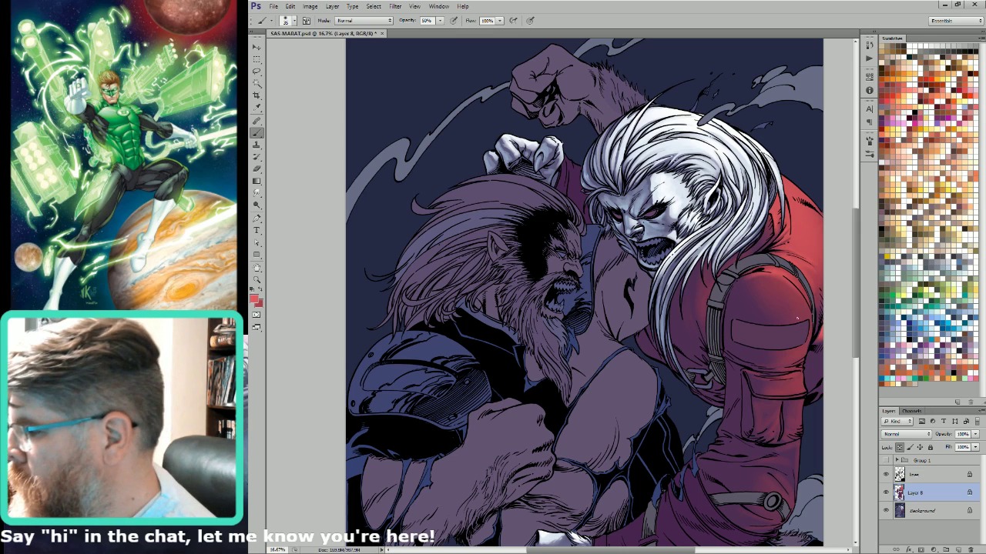
Brush light red onto the upper sleeve above the arm patch, using a brush of up to 200 px.
key("bracketright")
key("bracketright")
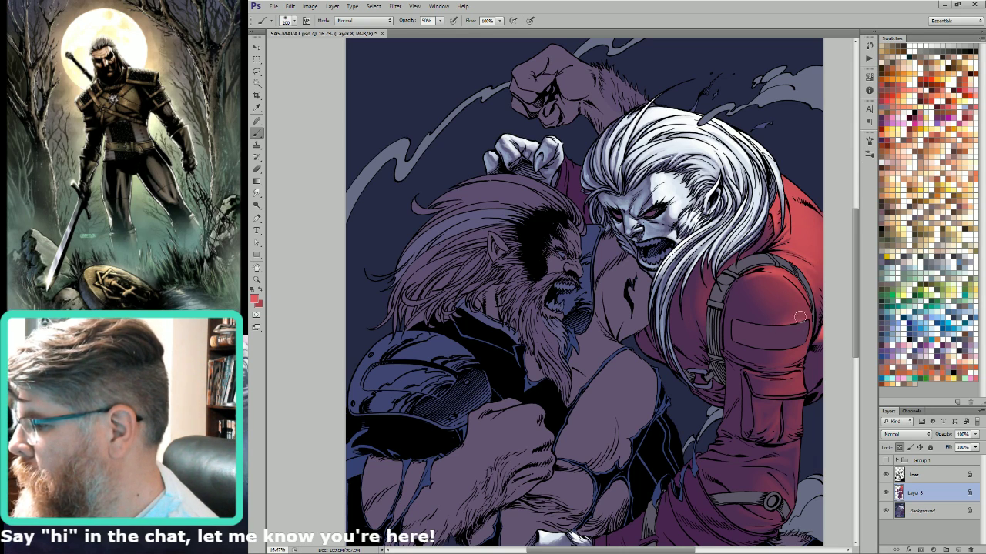
key("bracketright")
key("bracketleft")
key("bracketleft")
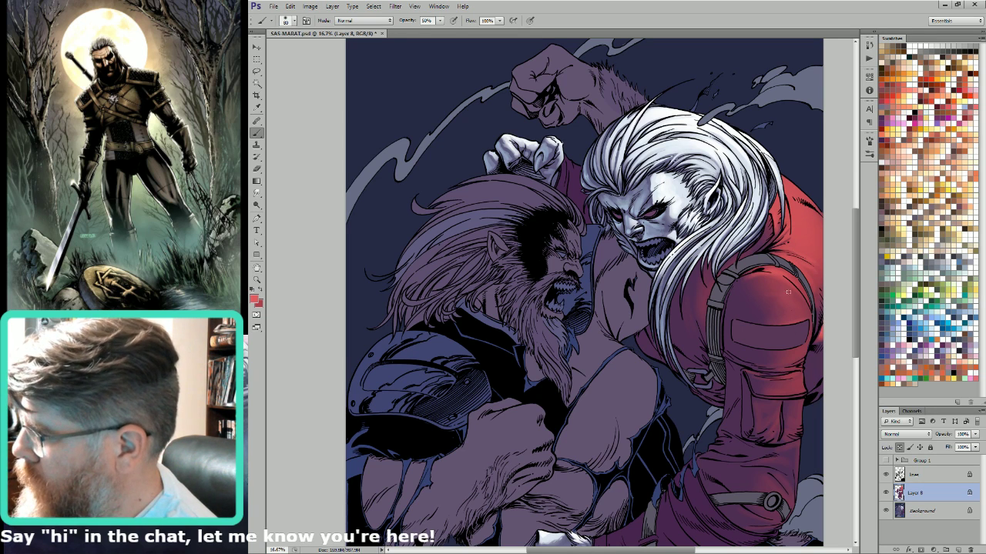
key("bracketleft")
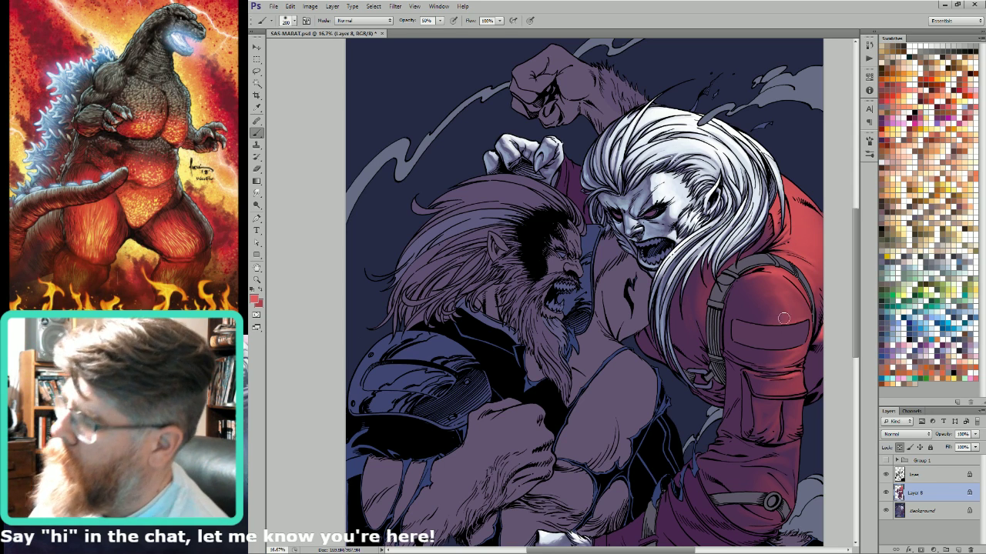
Blend soft red light across the upper sleeve around the arm patch, enlarging the brush for broad strokes and reducing it for details.
key("bracketright")
key("bracketright")
key("bracketright")
key("bracketright")
key("bracketright")
key("bracketright")
key("bracketright")
key("bracketright")
key("bracketright")
key("bracketright")
key("bracketright")
key("bracketright")
key("bracketright")
key("bracketright")
key("bracketright")
key("bracketright")
key("bracketright")
key("bracketright")
key("bracketleft")
key("bracketleft")
key("bracketleft")
key("bracketleft")
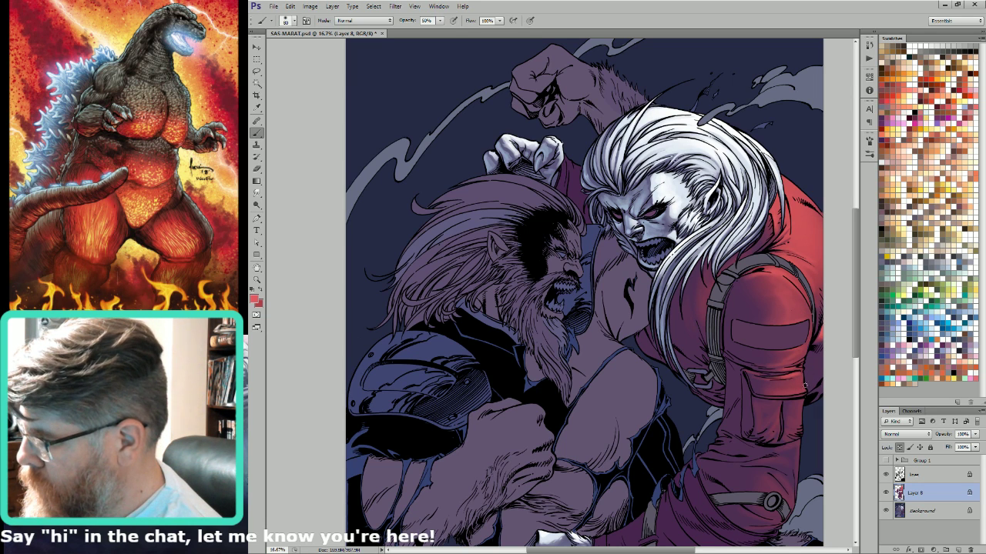
Lasso the sleeve folds just below the arm patch and apply light red gradients to them.
key("l")
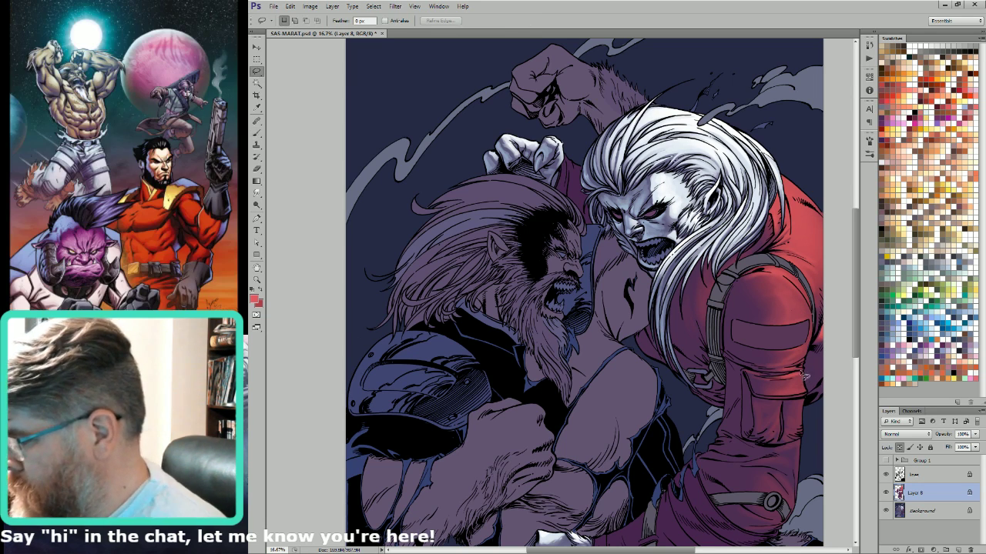
mouse_move(778, 373)
left_mouse_down()
mouse_move(793, 375)
mouse_move(772, 385)
mouse_move(793, 371)
left_mouse_up()
key("g")
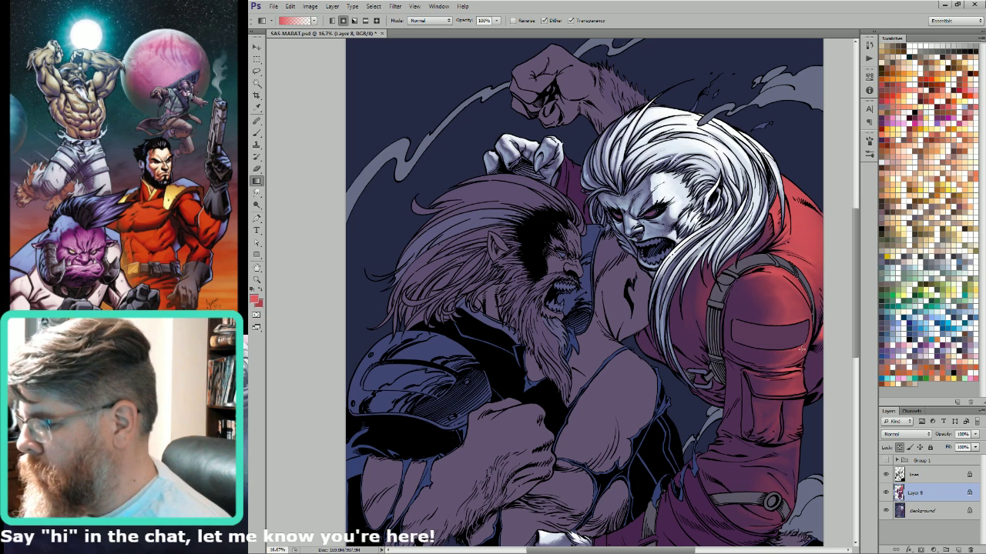
key("l")
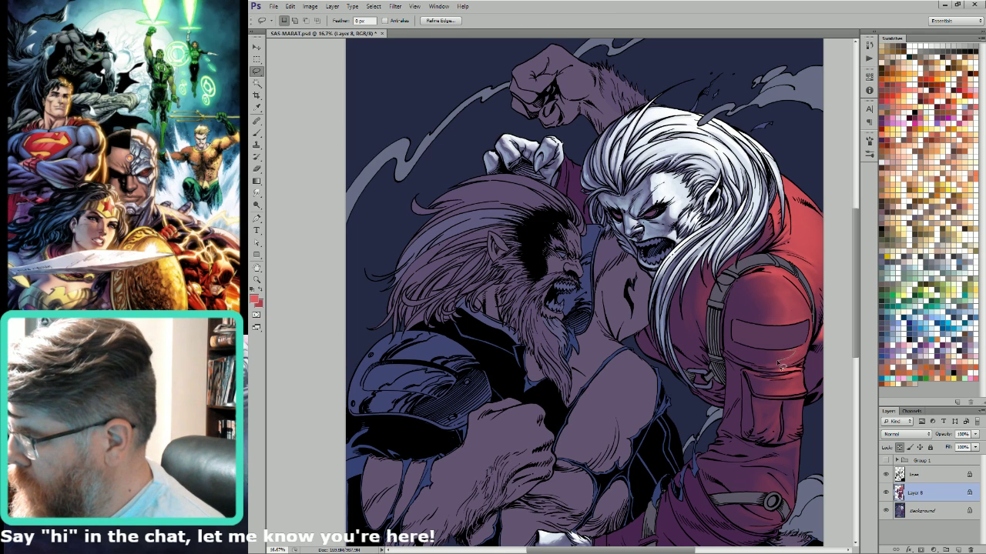
key("g")
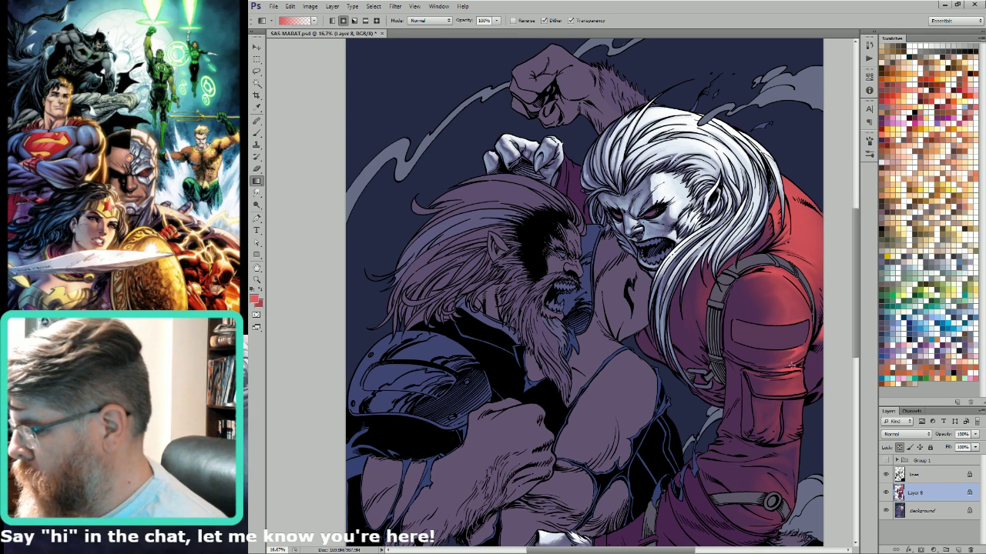
key("l")
mouse_move(792, 367)
left_mouse_down()
mouse_move(774, 370)
mouse_move(801, 362)
left_mouse_up()
key("g")
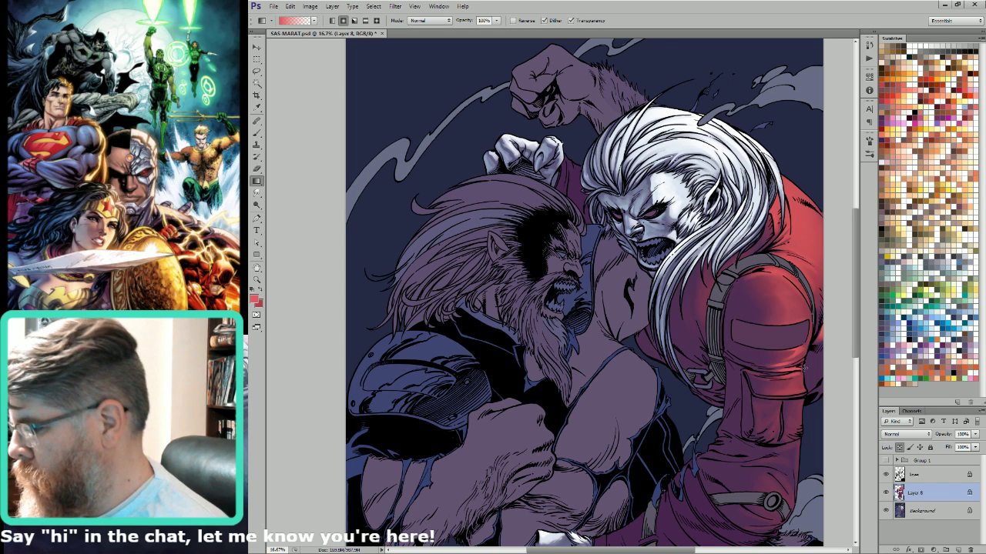
Lasso the fold on the sleeve pocket flap, apply a light red gradient, and clear the selection.
key("l")
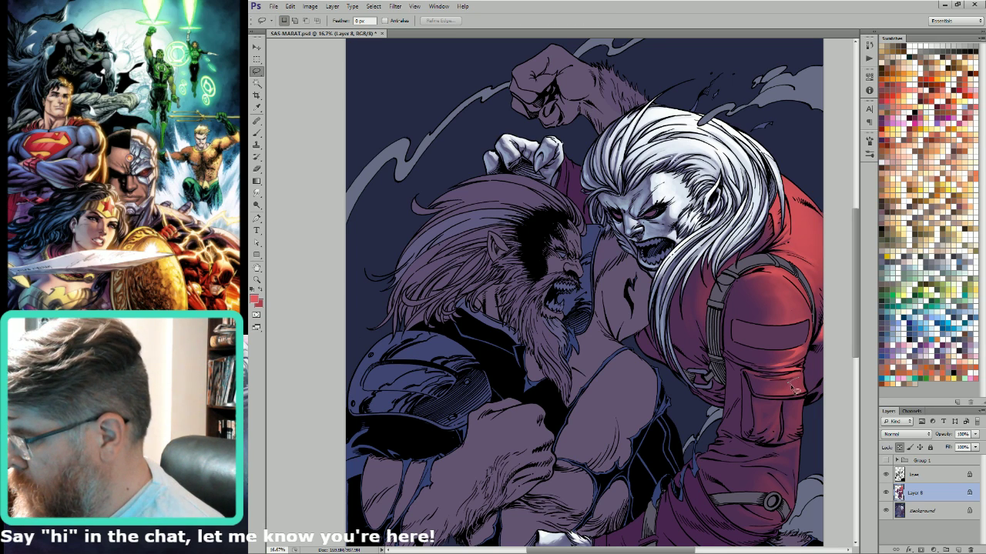
mouse_move(791, 385)
left_mouse_down()
mouse_move(758, 394)
mouse_move(798, 395)
mouse_move(801, 376)
left_mouse_up()
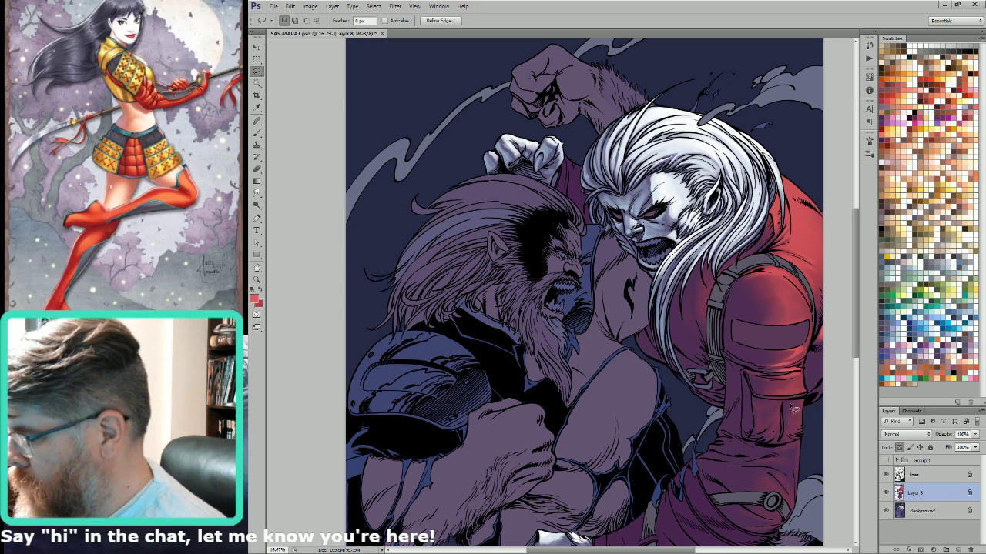
key("g")
key("l")
key("ctrl+d")
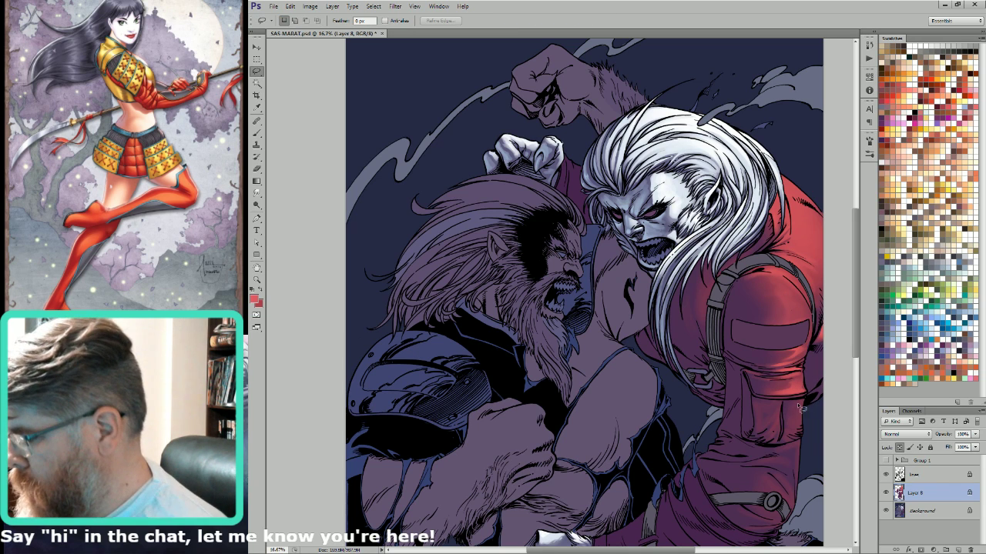
Lasso the outer sleeve around the pocket, apply red gradients with the foreground and background colours swapped, and deselect.
mouse_move(803, 400)
left_mouse_down()
mouse_move(789, 406)
mouse_move(798, 442)
mouse_move(806, 410)
mouse_move(793, 420)
mouse_move(807, 429)
mouse_move(764, 421)
mouse_move(774, 429)
mouse_move(767, 450)
mouse_move(779, 453)
mouse_move(787, 420)
mouse_move(765, 330)
left_mouse_up()
key("g")
key("x")
key("l")
key("g")
key("l")
key("ctrl+d")
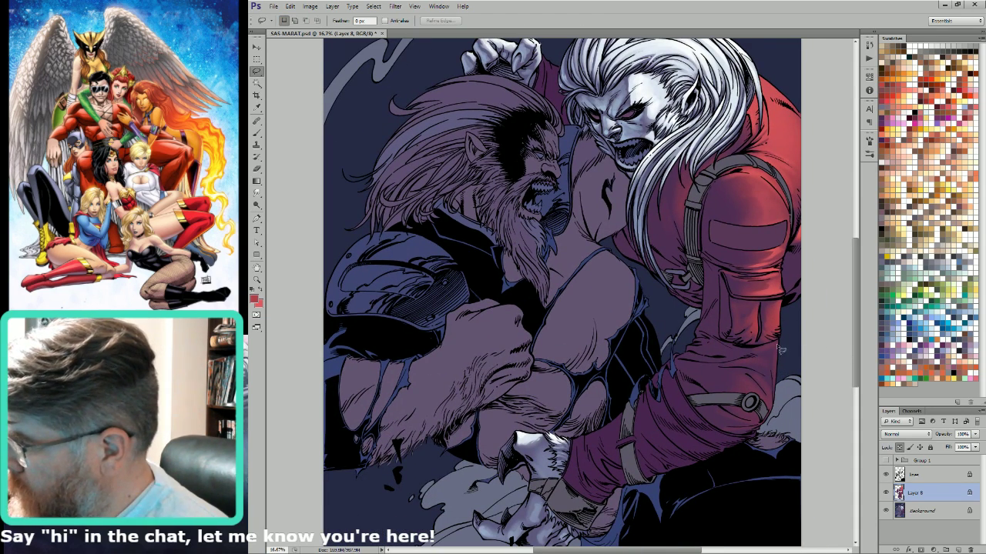
Lasso the sleeve's outer edge from below the pocket to the elbow and shade it with the darker red gradient.
mouse_move(782, 345)
left_mouse_down()
mouse_move(722, 348)
mouse_move(731, 363)
mouse_move(768, 363)
mouse_move(744, 370)
mouse_move(767, 380)
mouse_move(754, 393)
mouse_move(778, 425)
mouse_move(798, 340)
mouse_move(769, 410)
left_mouse_up()
key("g")
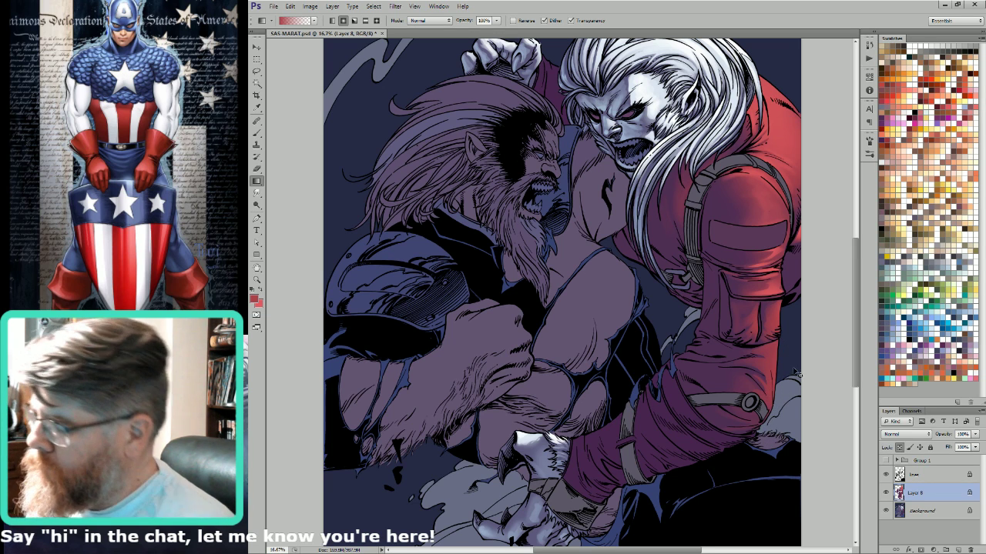
key("b")
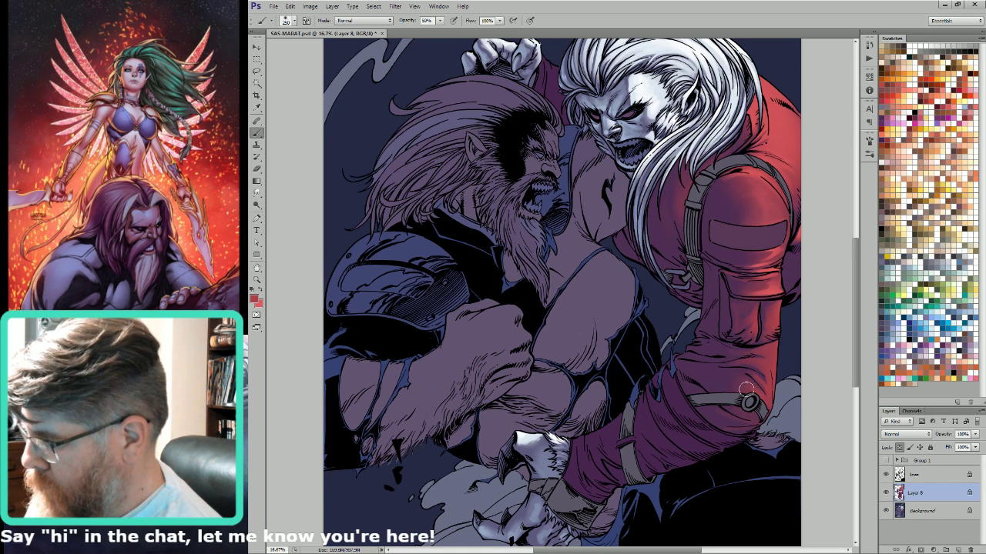
Lasso the fold beneath the elbow strap and apply the darker red gradient to it.
key("l")
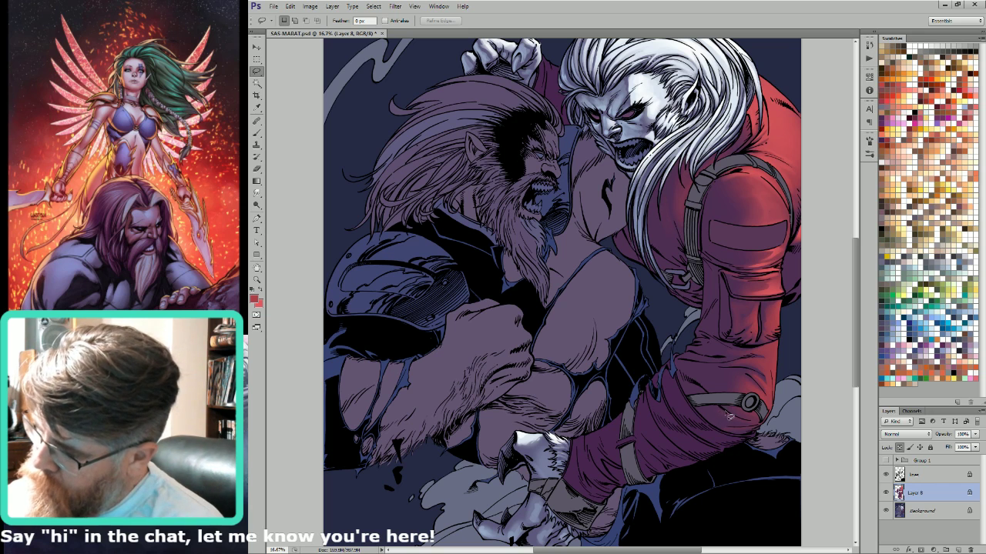
left_click_drag(713, 408, 762, 422)
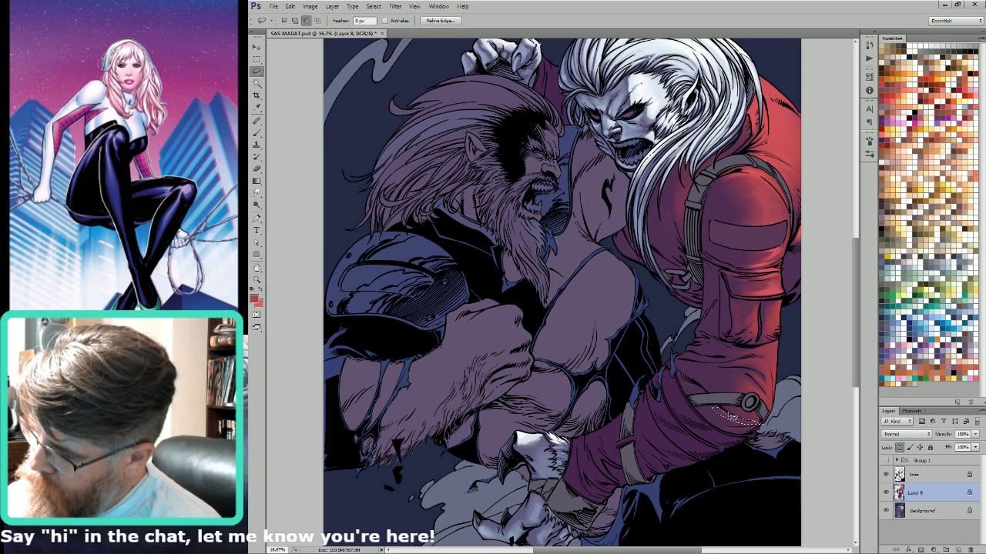
key("g")
key("l")
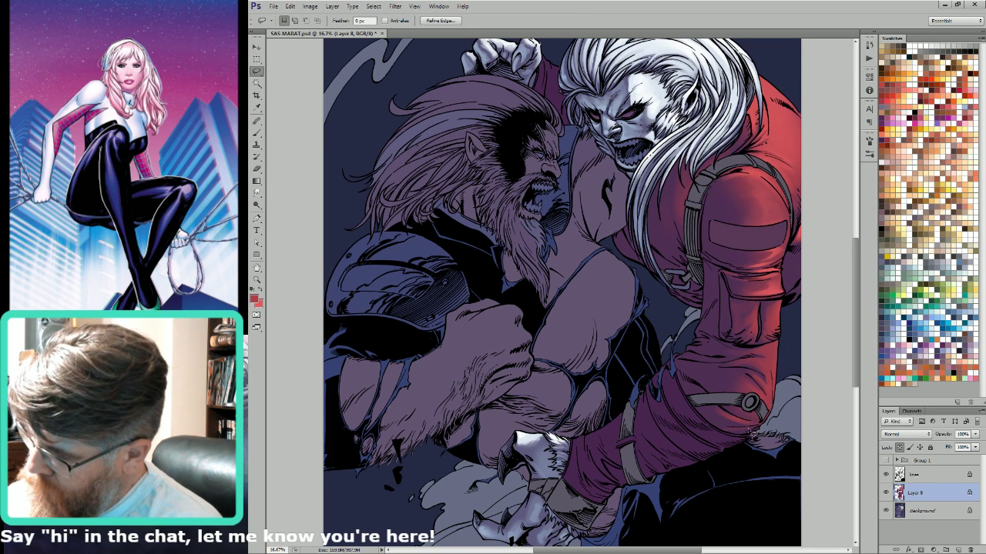
Lasso the elbow areas around the strap's buckle and apply red gradients to them.
mouse_move(752, 429)
left_mouse_down()
mouse_move(724, 430)
mouse_move(760, 428)
mouse_move(758, 388)
mouse_move(758, 406)
mouse_move(776, 415)
mouse_move(783, 378)
left_mouse_up()
key("g")
key("l")
left_click(773, 425)
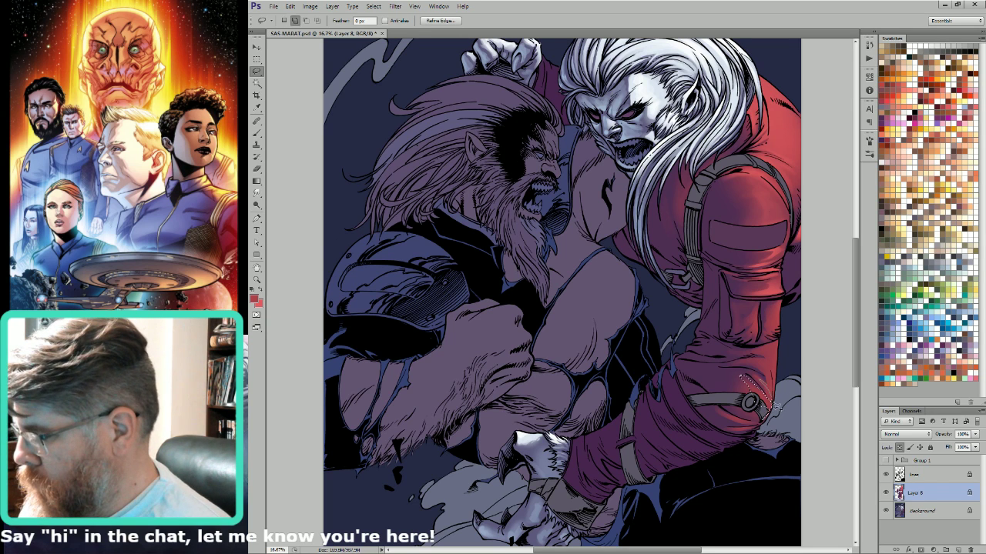
key("g")
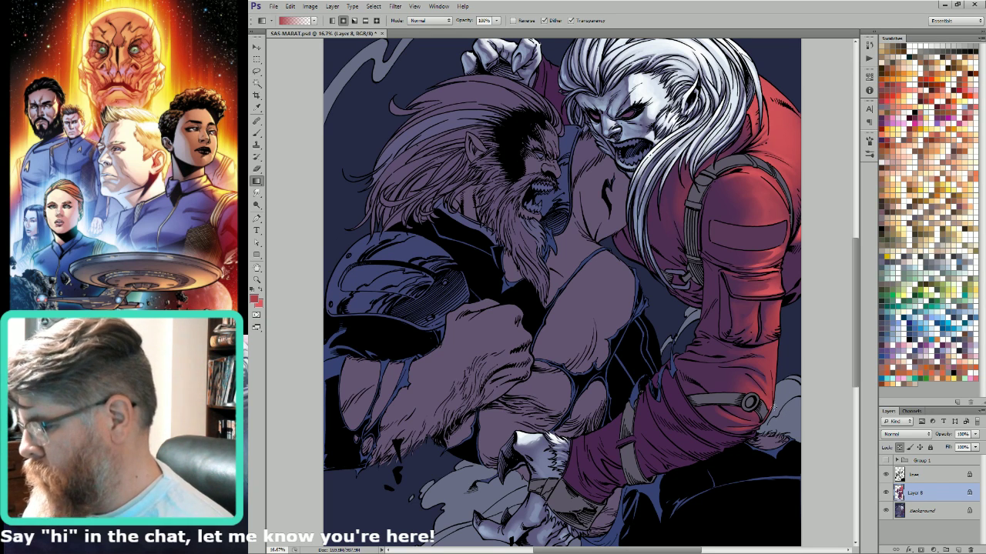
key("l")
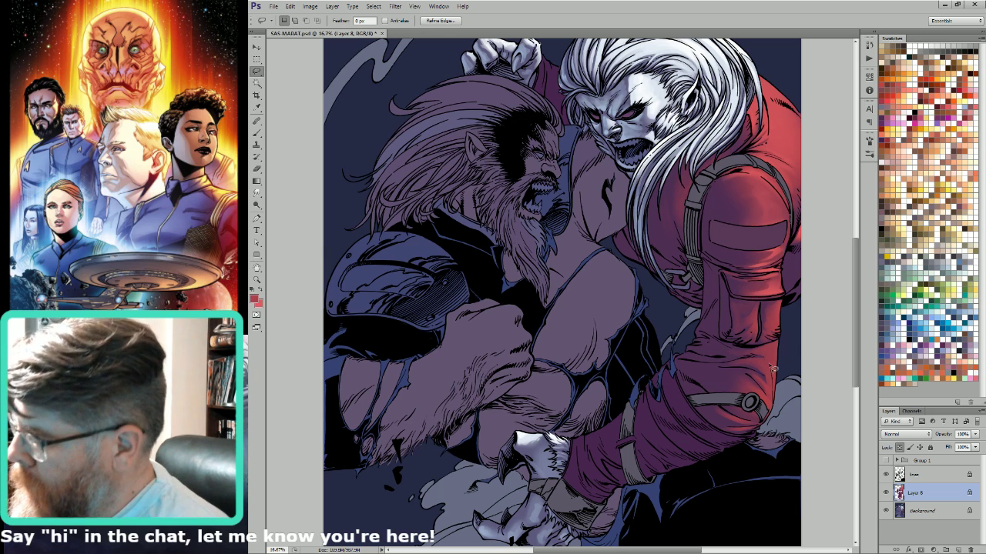
Select the folds above the elbow strap and the elbow's outer tip with the Lasso and shade them with red gradients.
mouse_move(741, 362)
left_mouse_down()
mouse_move(769, 393)
mouse_move(773, 372)
left_mouse_up()
key("g")
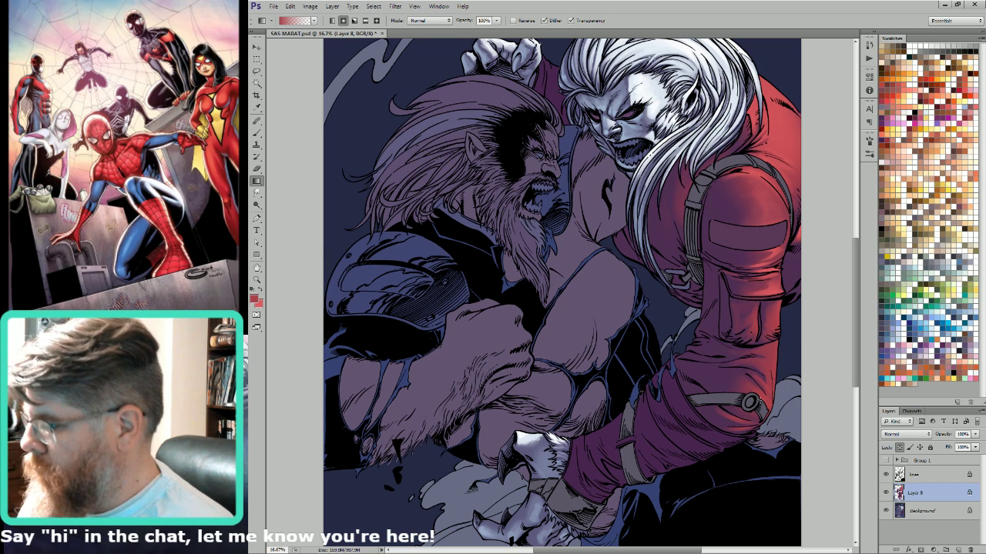
key("l")
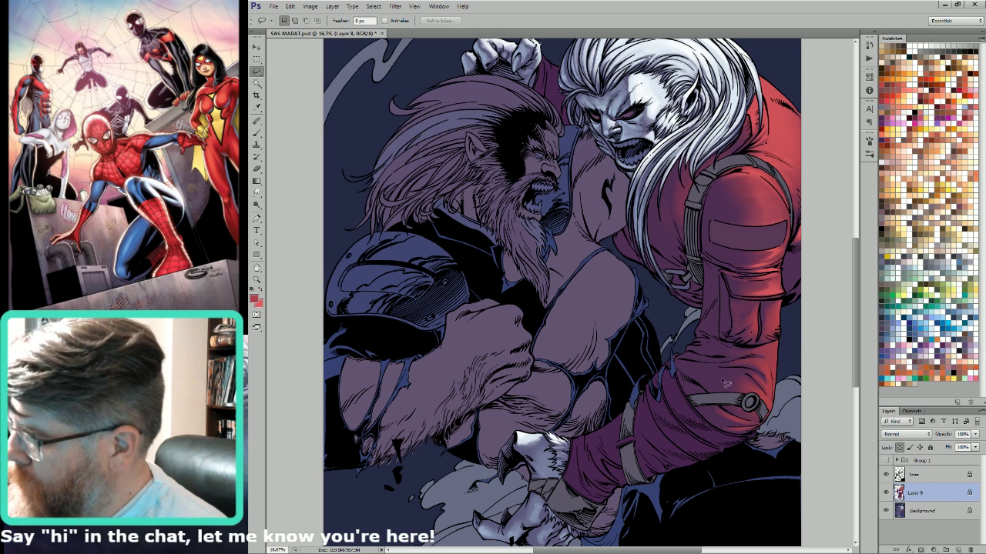
mouse_move(759, 408)
left_mouse_down()
mouse_move(800, 406)
mouse_move(758, 401)
mouse_move(785, 424)
mouse_move(813, 421)
mouse_move(779, 400)
left_mouse_up()
key("g")
left_click_drag(806, 441, 786, 409)
key("l")
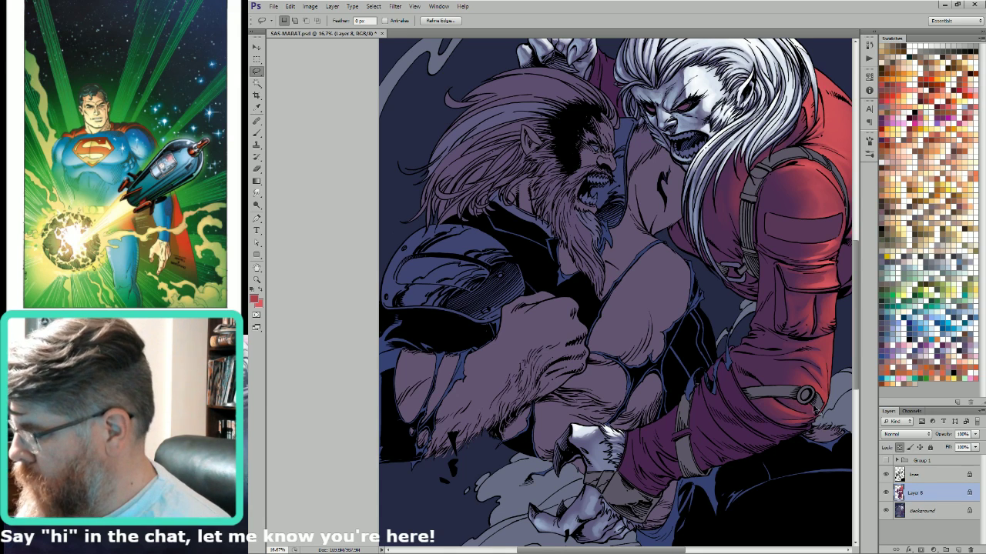
key("g")
key("ctrl+0")
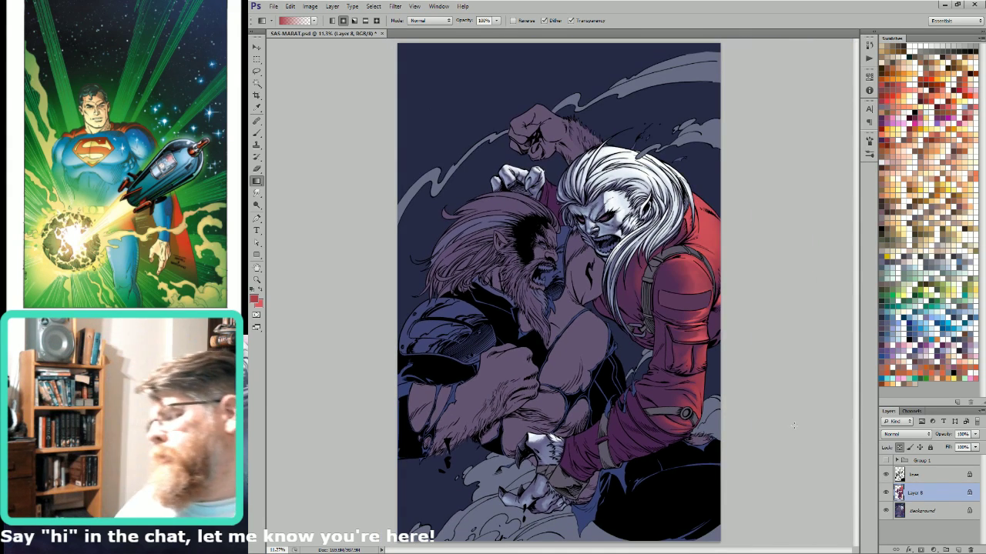
Lasso the top of the shoulder beside the strap and shade it with the darker red gradient.
key("l")
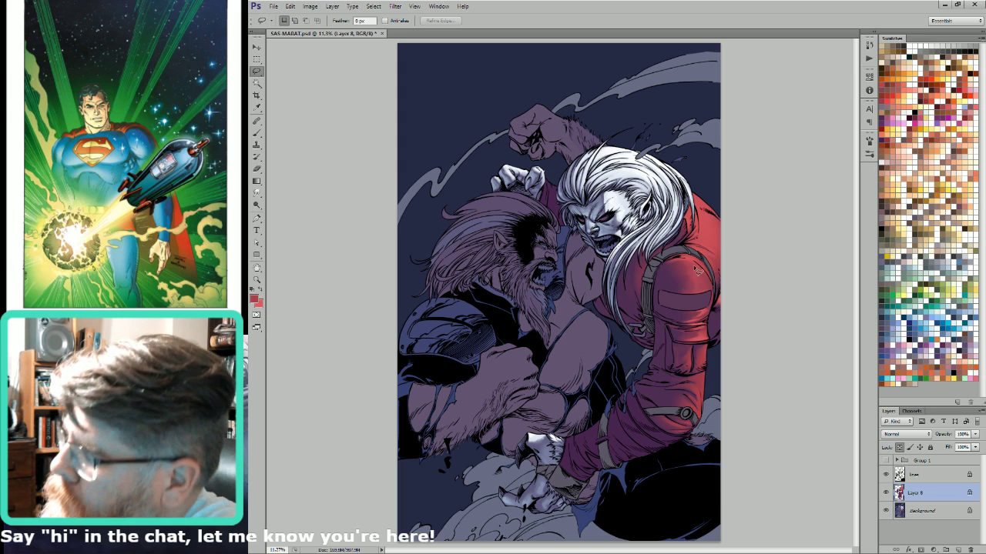
mouse_move(676, 265)
left_mouse_down()
mouse_move(692, 297)
mouse_move(710, 297)
mouse_move(682, 257)
left_mouse_up()
key("g")
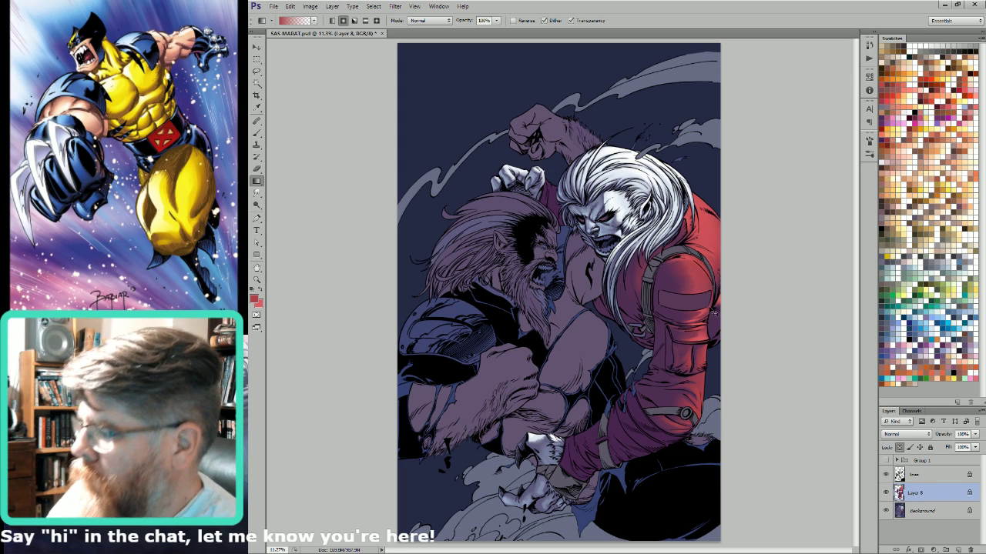
Lasso the back's outer edge beside the shoulder strap and the elbow beneath the buckle, and brighten both with the lighter red gradient.
key("x")
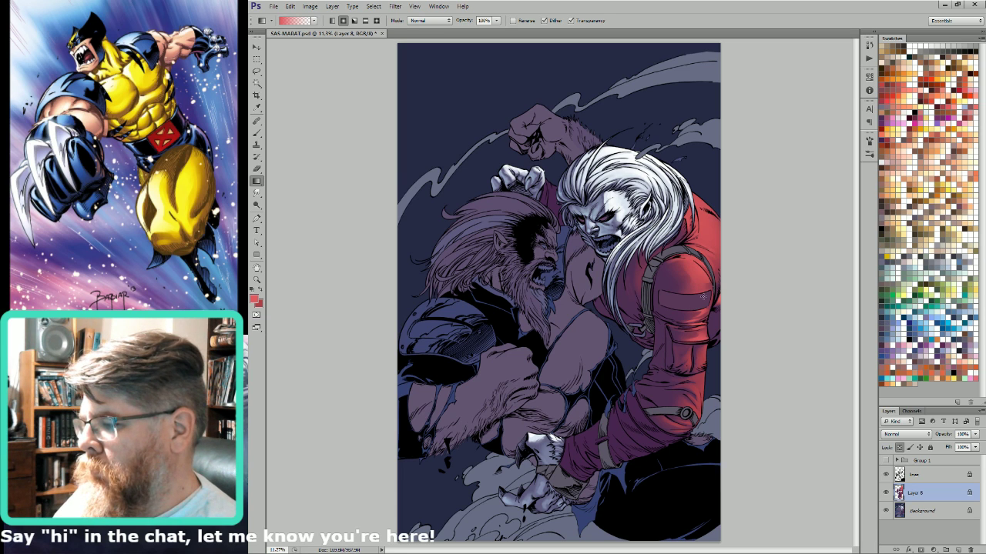
key("l")
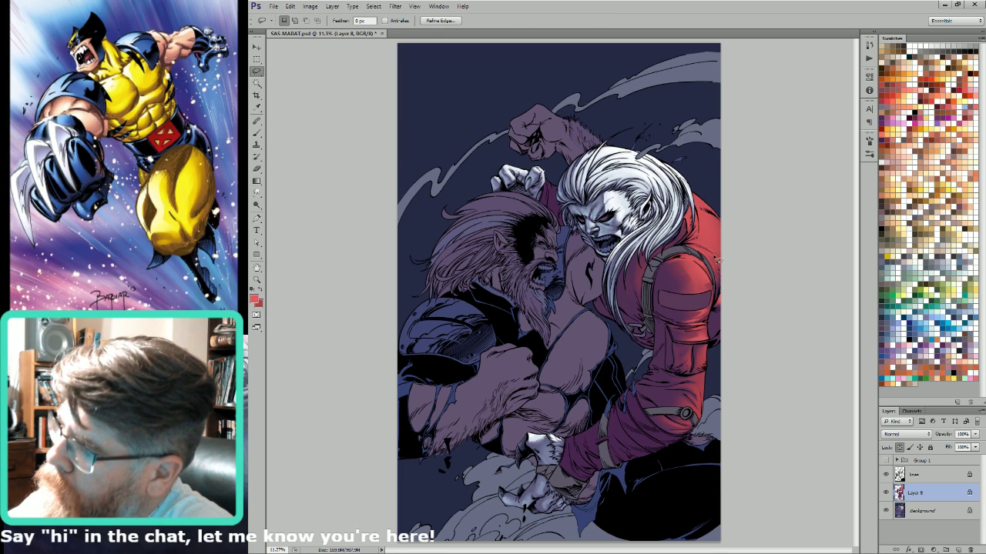
mouse_move(706, 254)
left_mouse_down()
mouse_move(710, 270)
mouse_move(730, 274)
mouse_move(696, 236)
mouse_move(713, 254)
left_mouse_up()
key("g")
key("l")
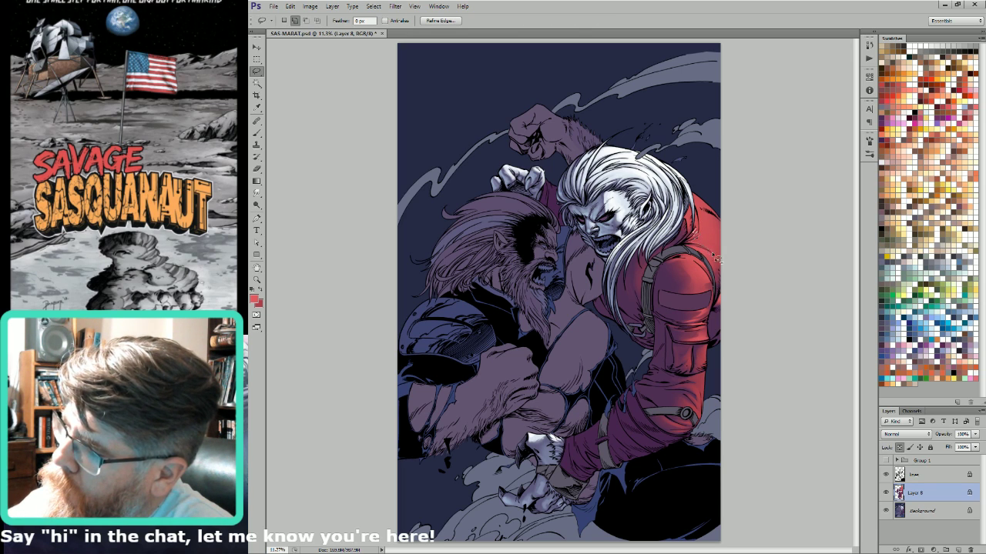
key("g")
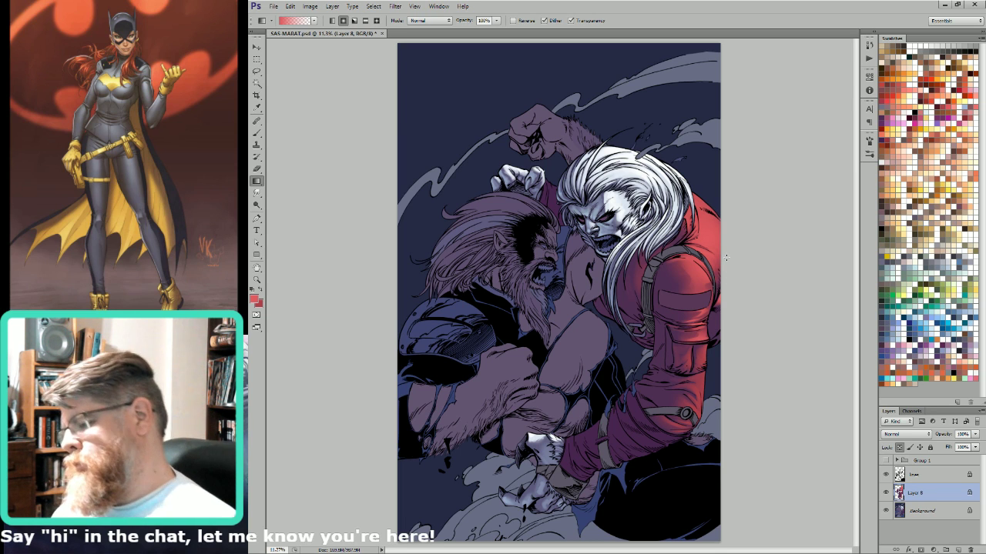
key("l")
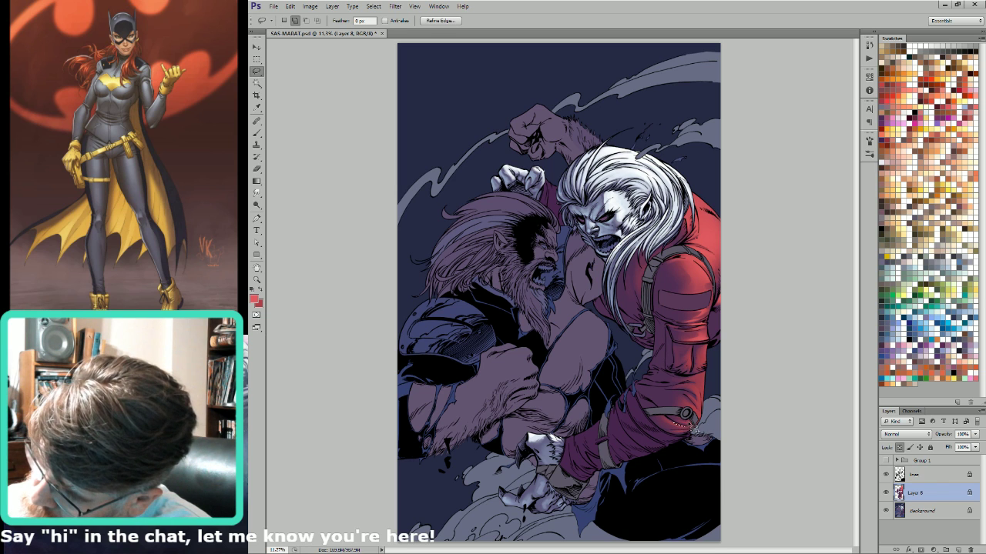
key("g")
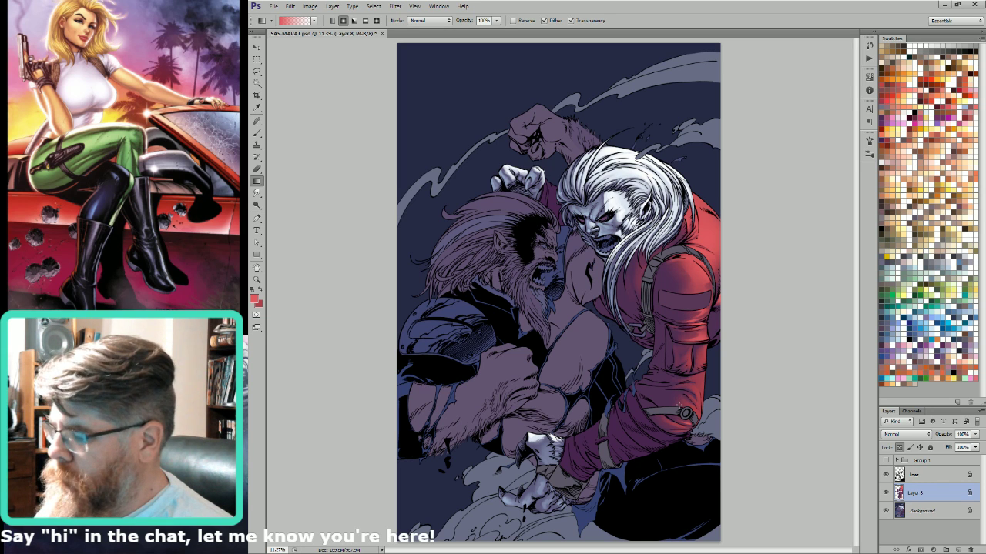
Load the coat layer's outline as a selection, merge the layer into the Background and save the file.
left_click(899, 495, "ctrl")
key("ctrl+e")
key("ctrl+s")
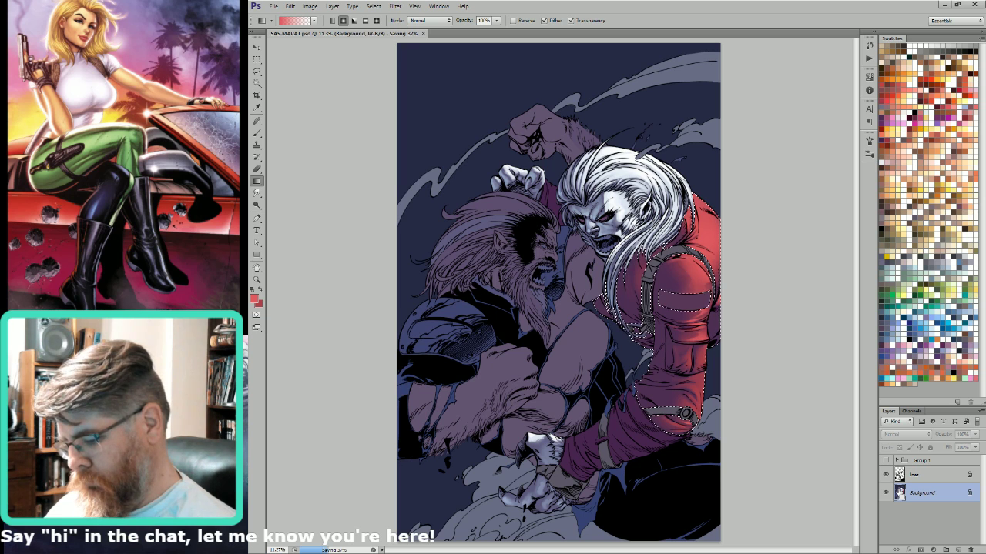
Copy the selected coat onto a new layer with locked transparency and choose a pale pink foreground and salmon background colour.
key("ctrl+j")
key("slash")
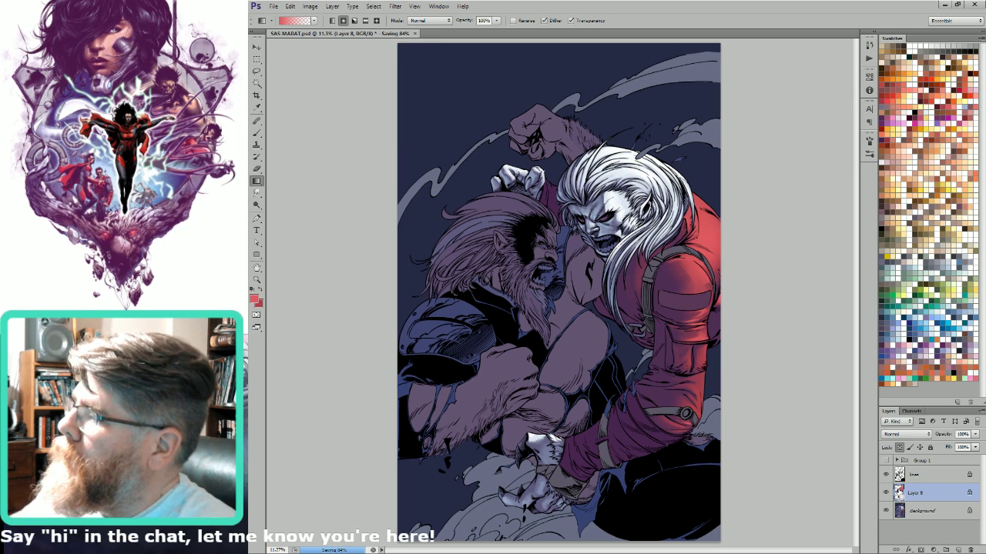
left_click(921, 87, "ctrl")
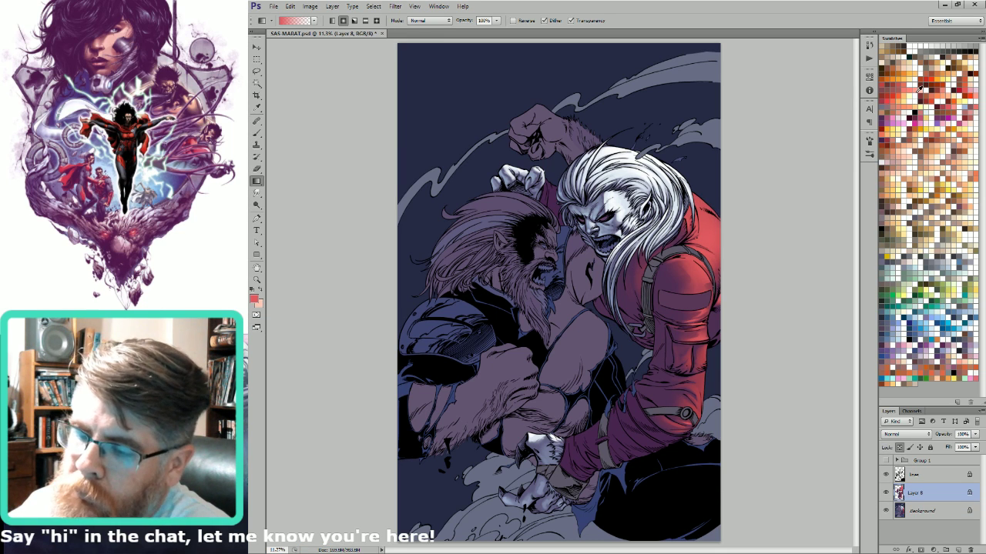
left_click(914, 89, "ctrl")
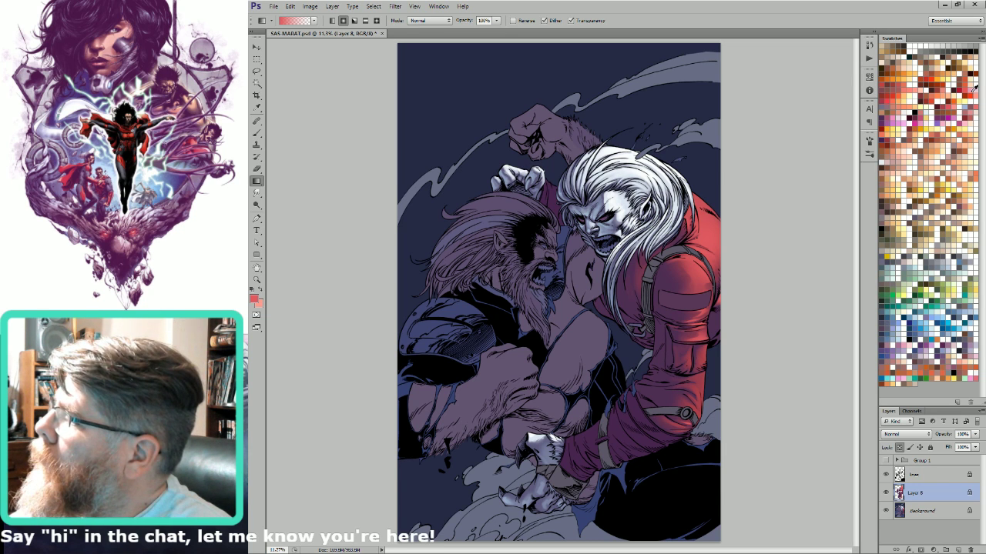
left_click(972, 87)
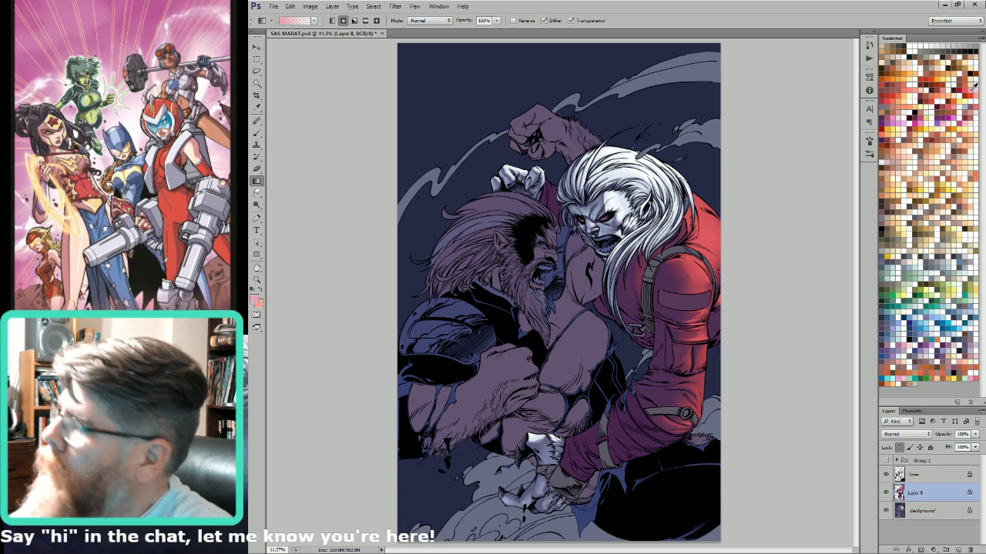
left_click(887, 108)
Brush pale pink highlights at 40% opacity onto the coat fold just above the shoulder strap.
key("l")
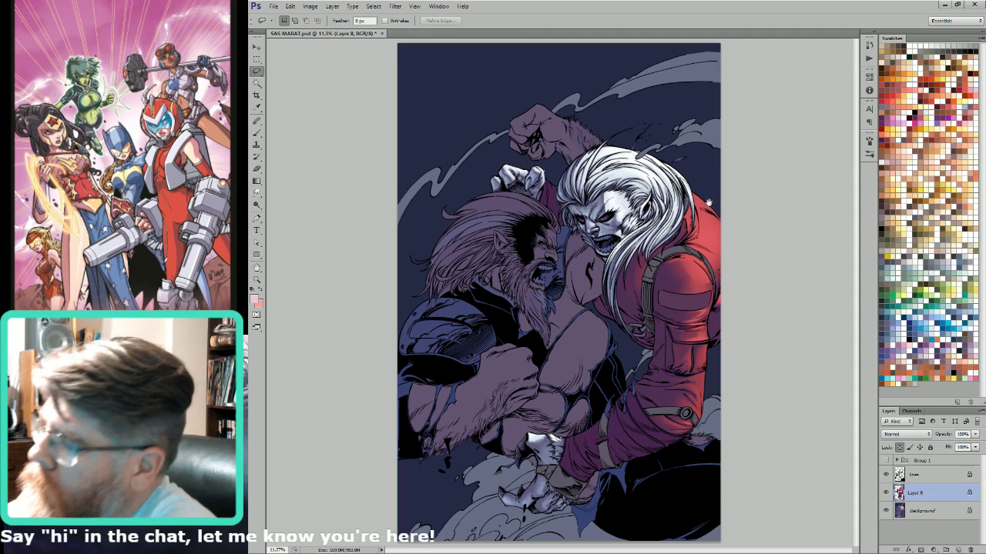
scroll(728, 181, "up", 3)
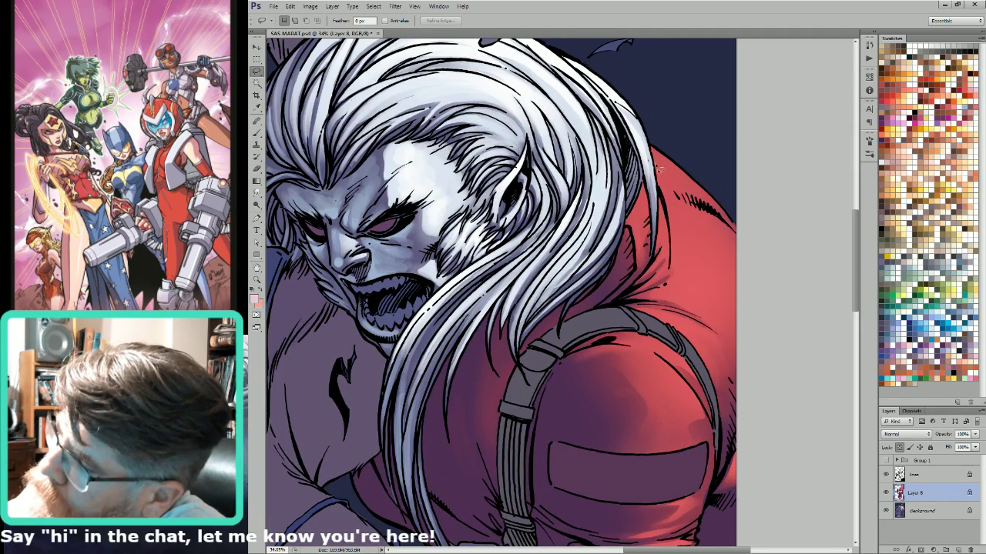
key("b")
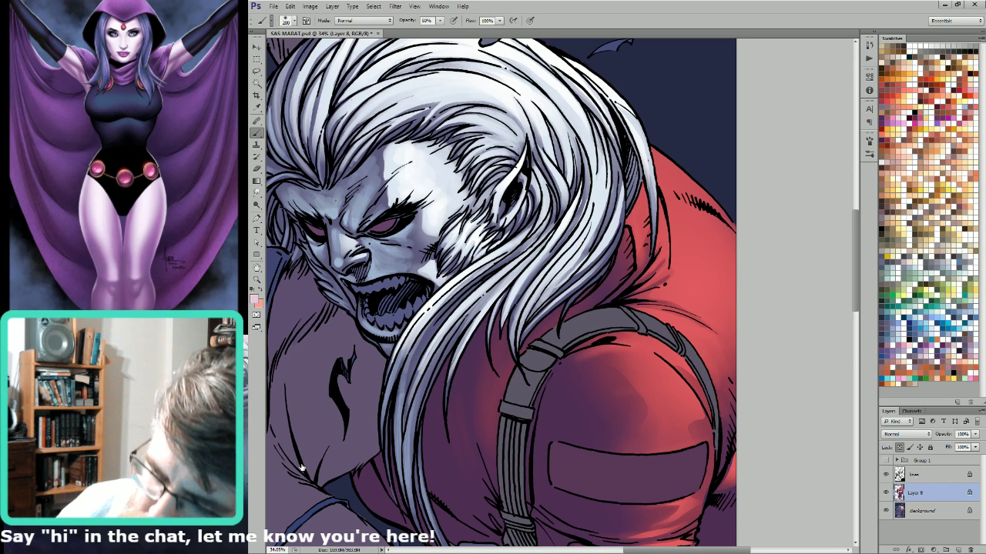
key("0")
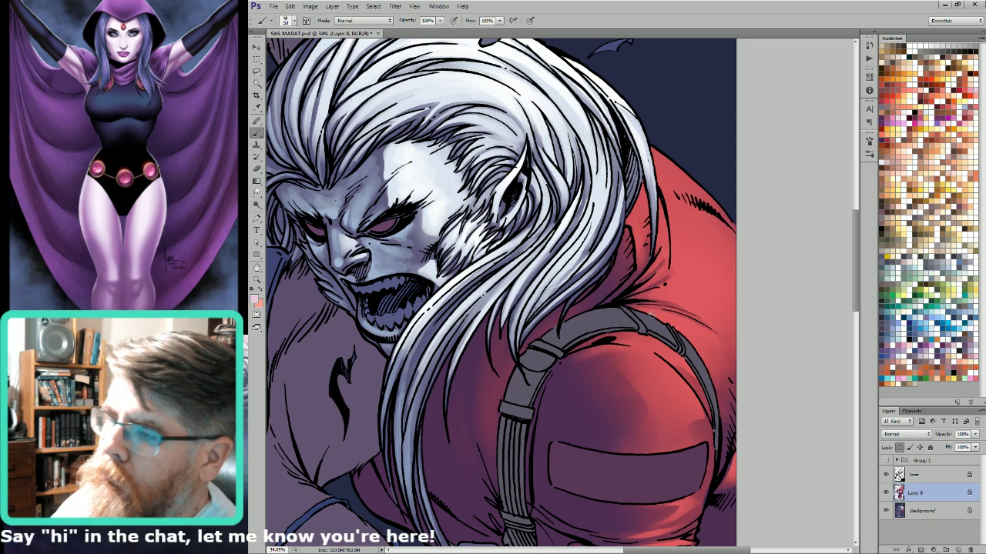
key("ctrl+minus")
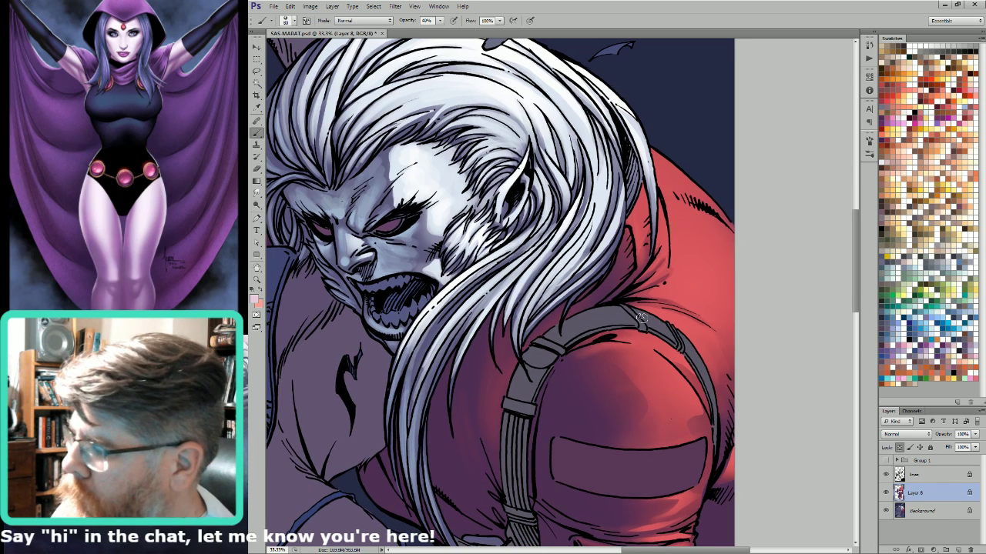
key("bracketright")
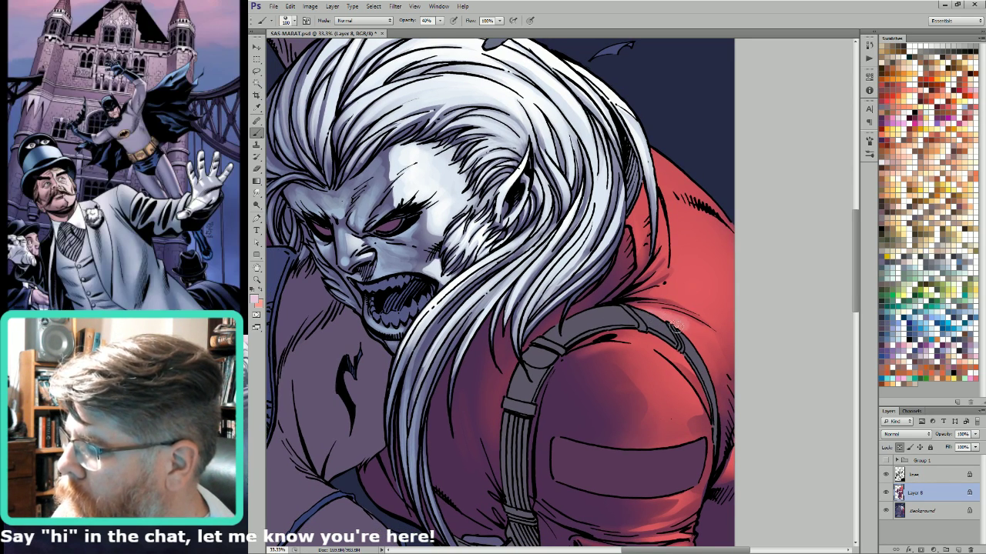
key("bracketleft")
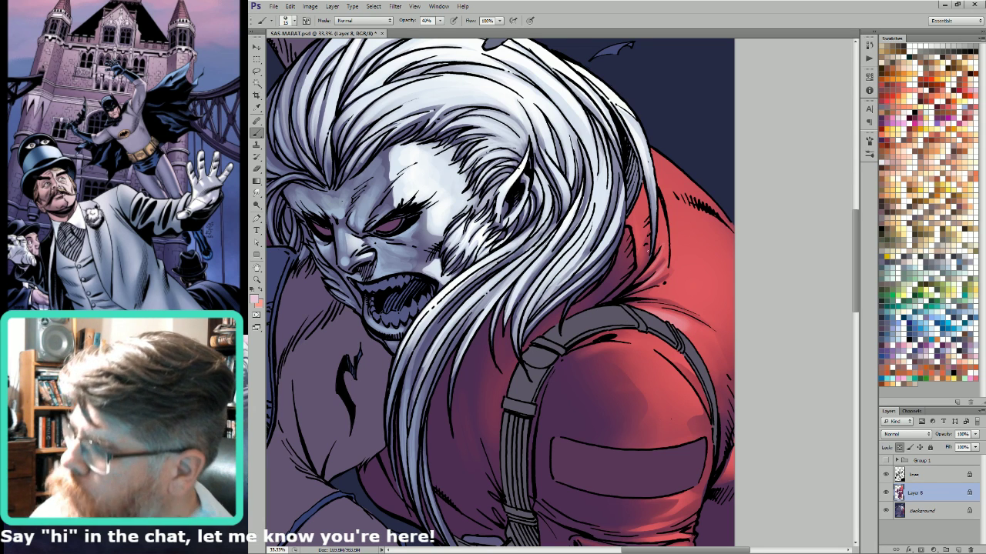
Lasso the upper back between the hair and the hatched fold, and lighten it with the pale pink gradient at 20% opacity.
key("l")
mouse_move(731, 227)
left_mouse_down()
mouse_move(715, 208)
mouse_move(667, 199)
mouse_move(685, 84)
left_mouse_up()
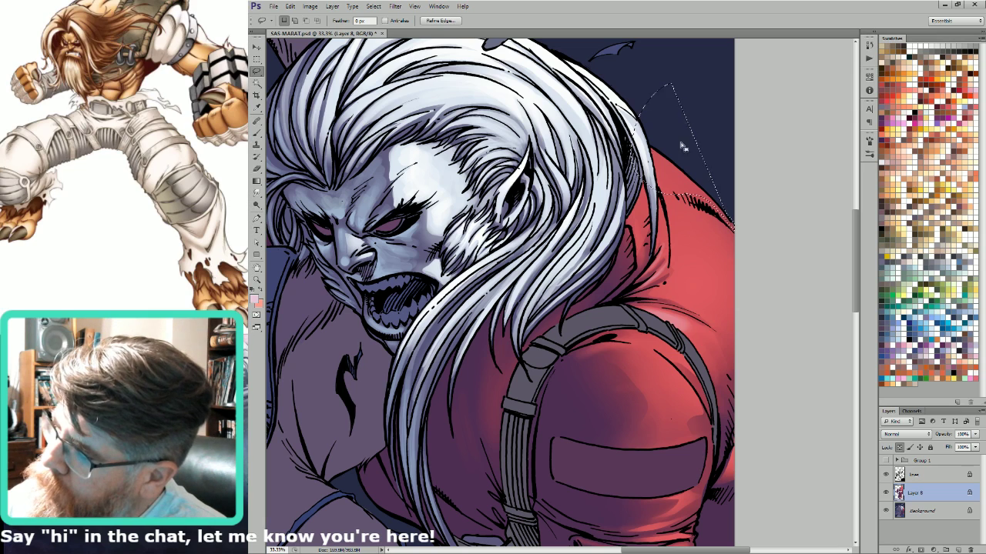
key("shift")
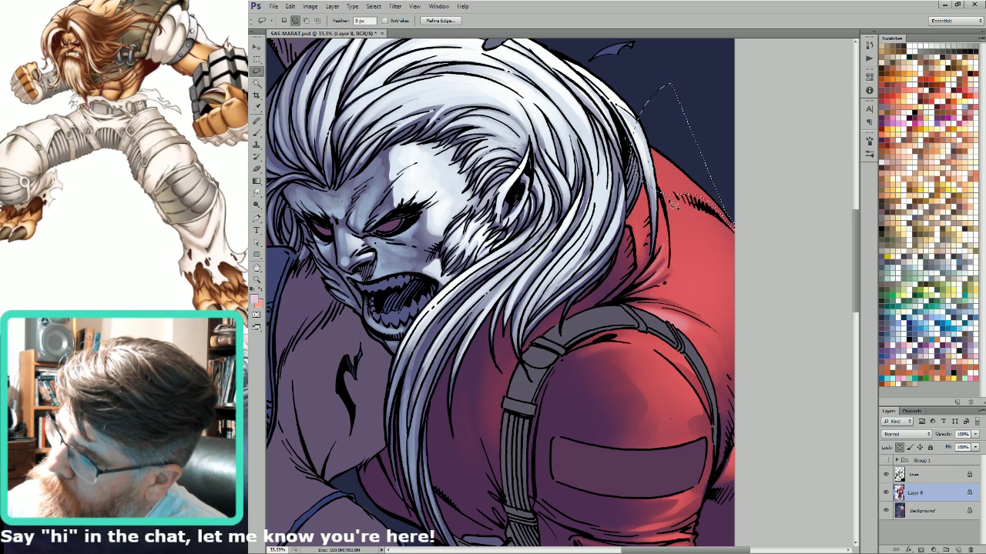
mouse_move(673, 203)
left_mouse_down()
mouse_move(737, 246)
mouse_move(738, 328)
mouse_move(689, 307)
mouse_move(669, 258)
mouse_move(651, 262)
mouse_move(655, 245)
mouse_move(636, 233)
left_mouse_up()
key("g")
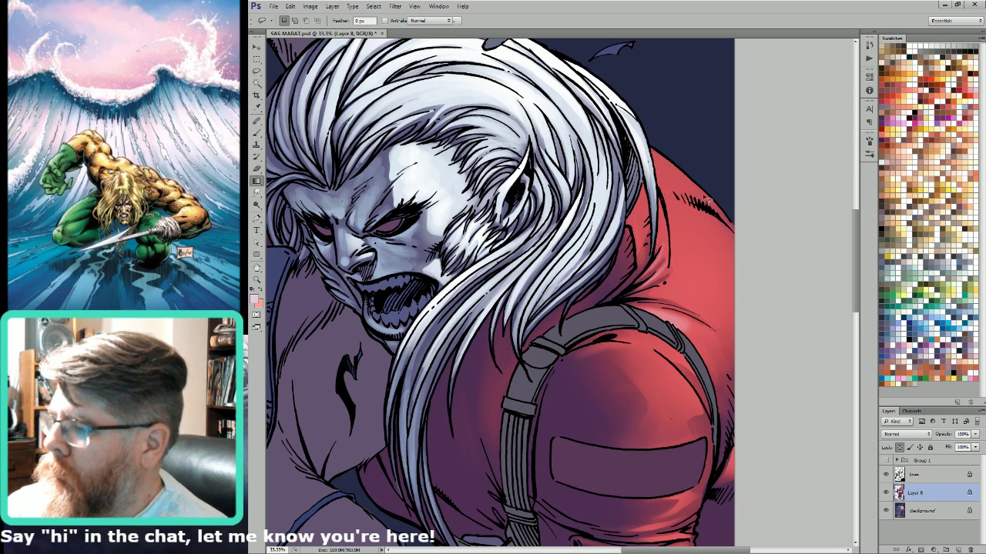
left_click_drag(694, 160, 714, 275)
key("ctrl+z")
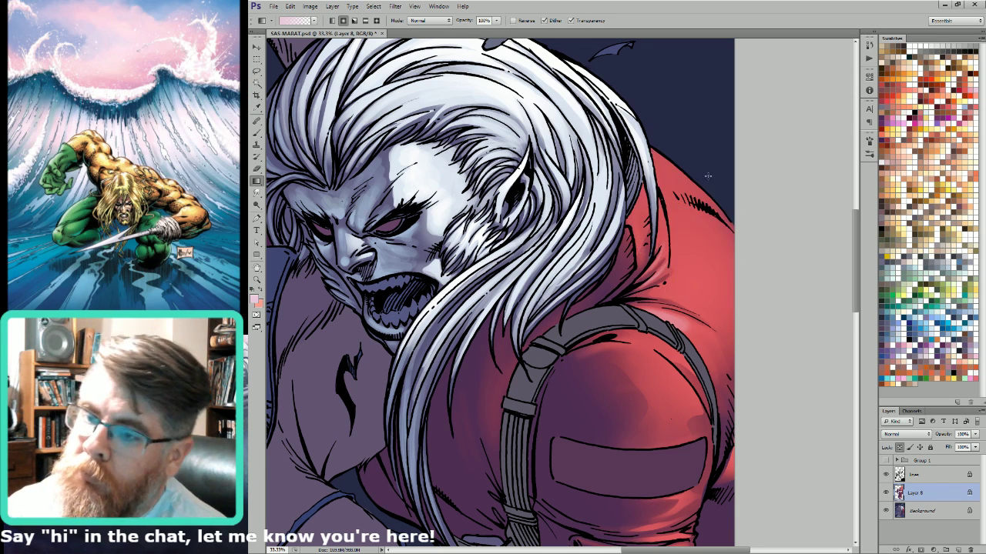
key("2")
left_click_drag(683, 175, 684, 315)
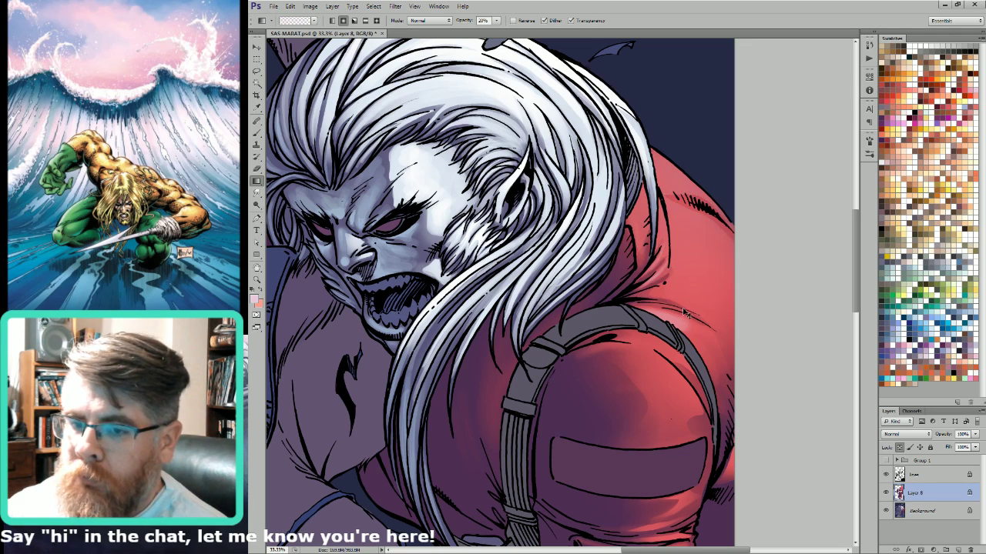
left_click_drag(722, 202, 712, 144)
key("ctrl+0")
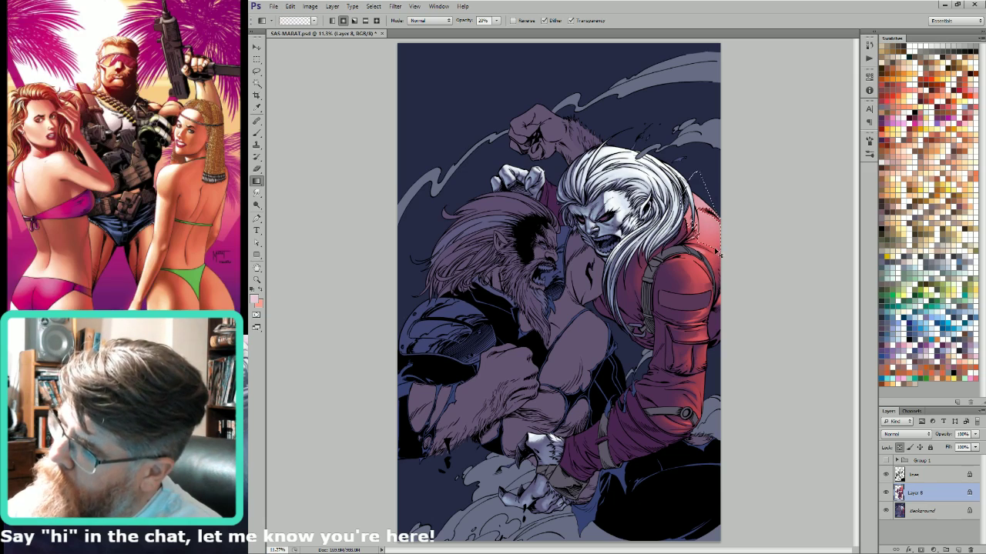
Paint pale pink highlights on the coat's collar beside the hair with an enlarged brush at 40% opacity.
scroll(711, 203, "up", 5)
key("b")
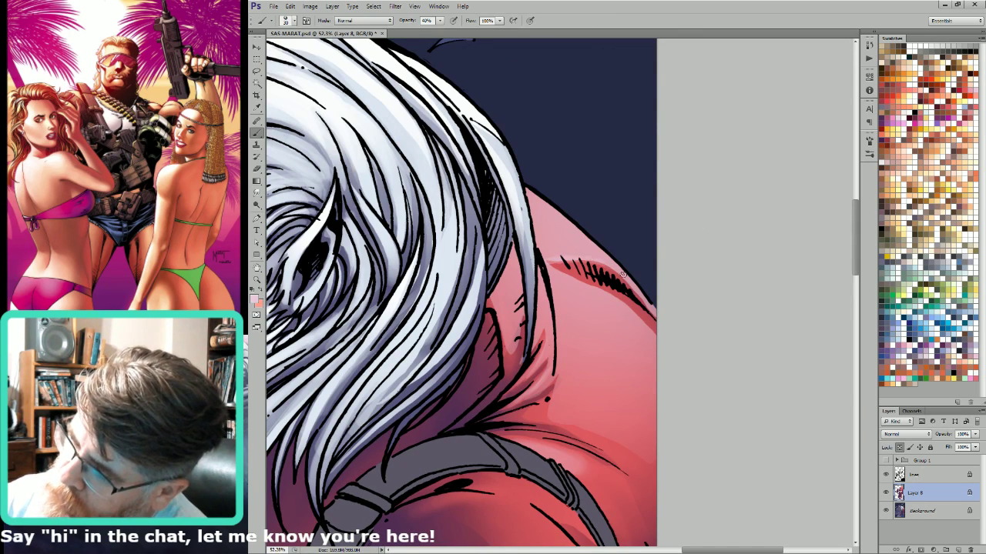
key("]")
key("]")
key("]")
key("]")
key("]")
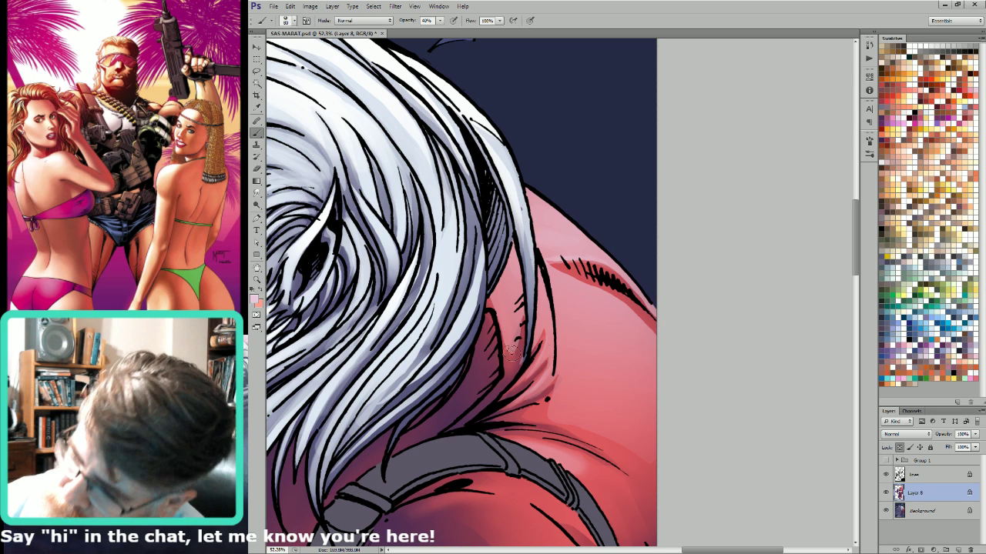
left_click_drag(511, 360, 497, 297)
key("bracketleft")
Sample the coat's salmon and pink tones and blend the collar's highlights with small brush strokes.
left_click(522, 358, "alt")
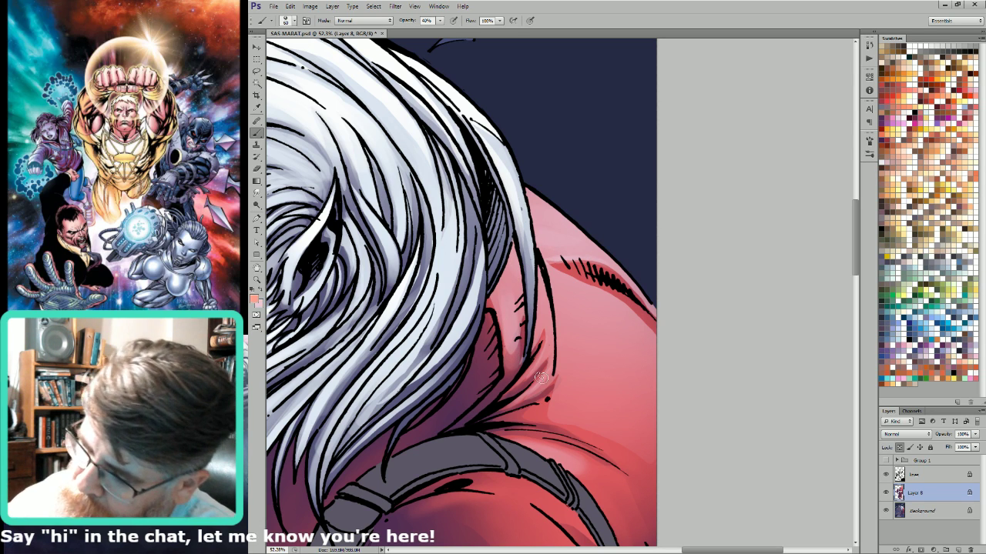
mouse_move(510, 359)
left_mouse_down()
mouse_move(511, 329)
mouse_move(508, 369)
mouse_move(515, 344)
mouse_move(490, 302)
left_mouse_up()
left_click(504, 338, "alt")
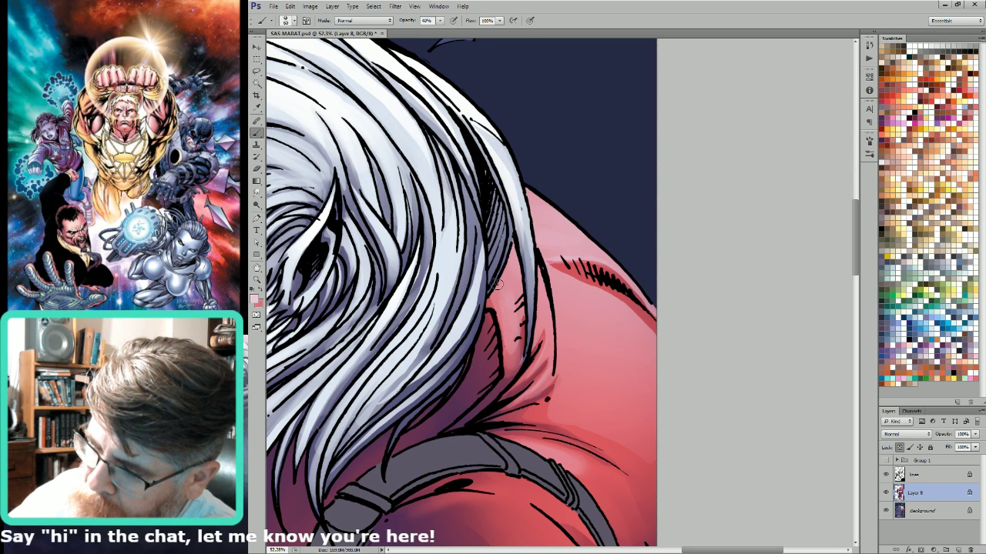
left_click(512, 335, "alt")
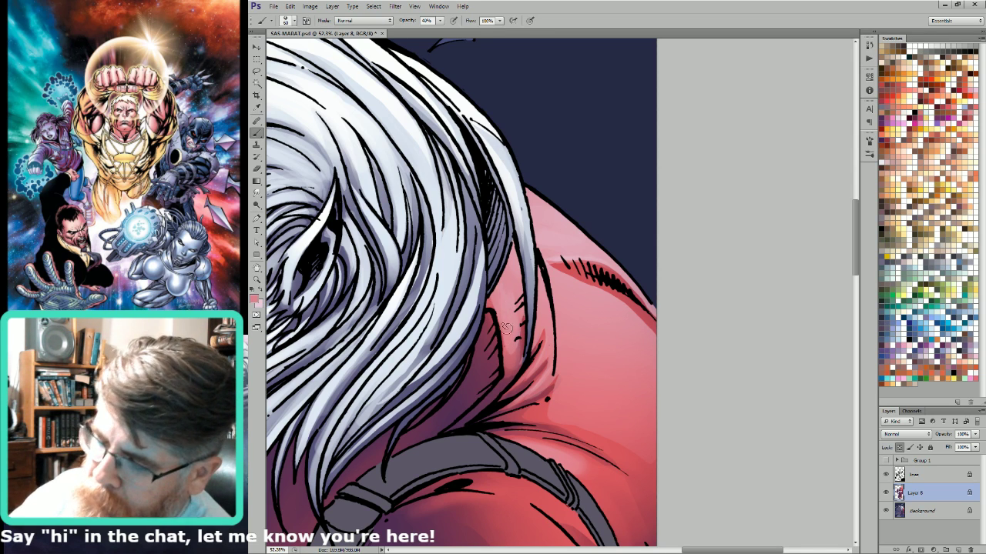
key("bracketleft")
key("bracketleft")
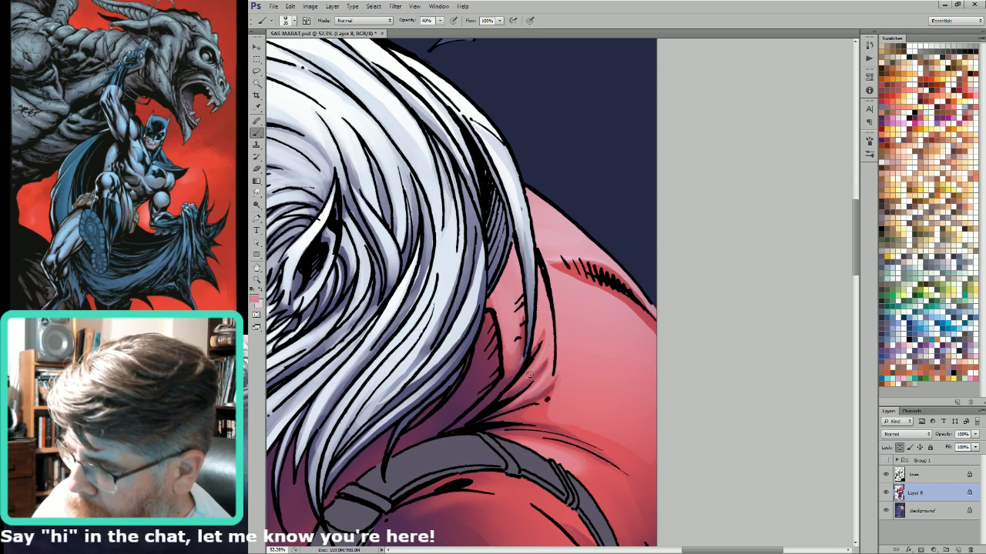
Brush the sampled pink over the folds below the collar and across the upper back with a progressively larger brush.
key("bracketright")
key("bracketright")
key("bracketright")
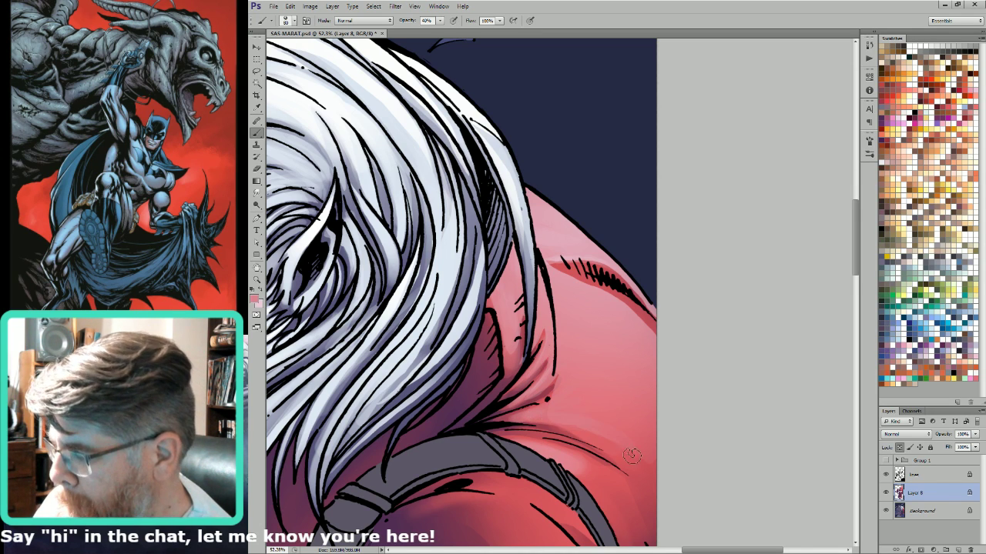
key("bracketright")
key("bracketright")
key("bracketright")
key("ctrl+minus")
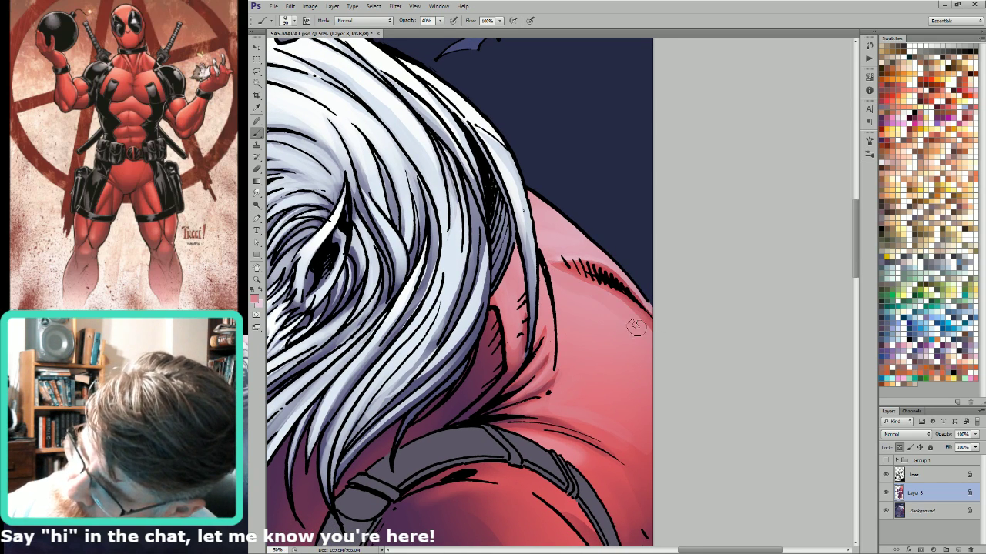
key("v")
key("b")
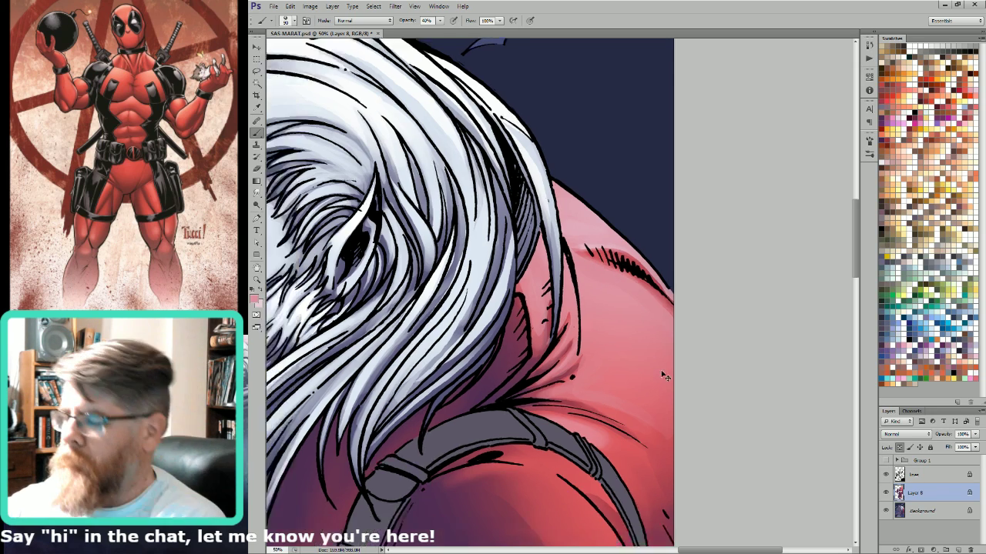
Touch up the coat's upper back and sleeve with pale pink and sampled red at 40% opacity, using progressively smaller brushes.
key("ctrl+0")
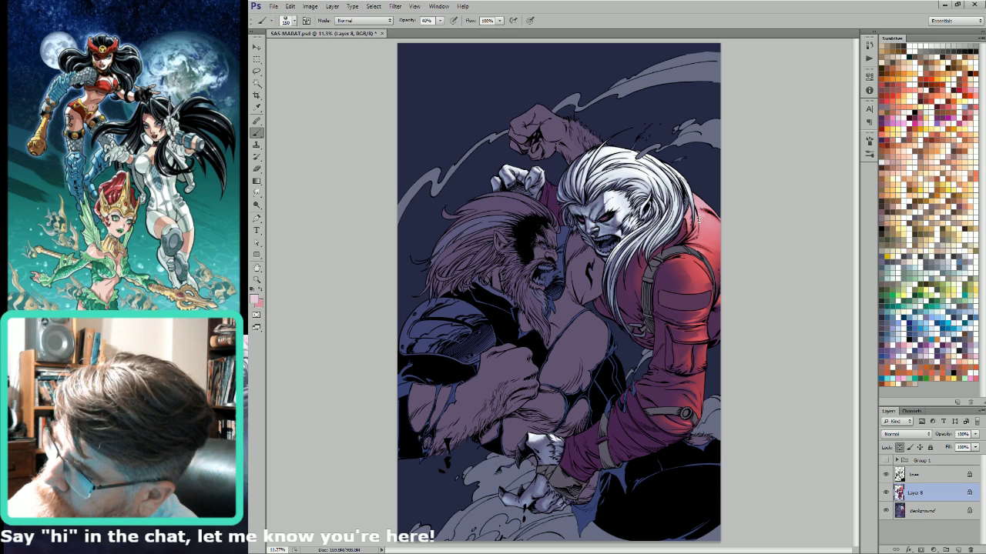
key("]")
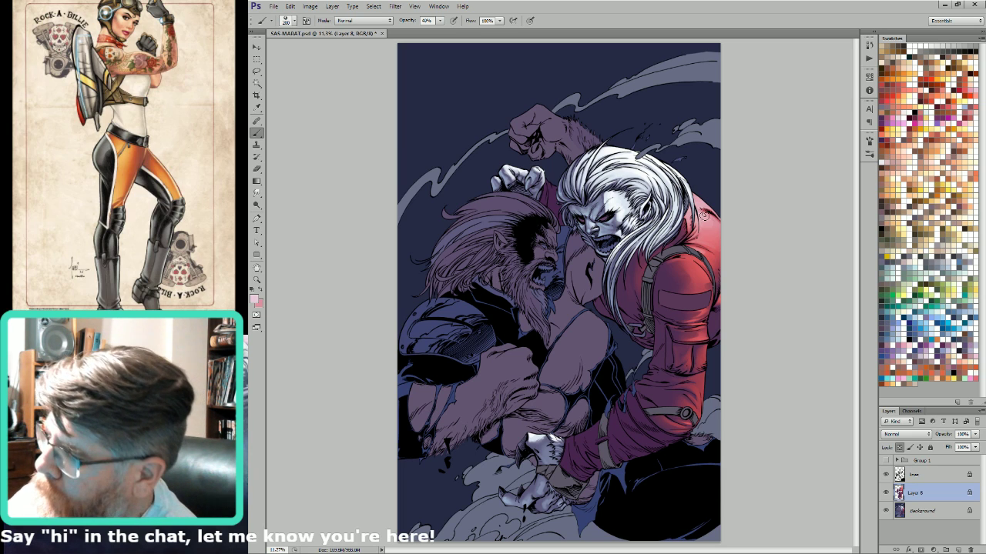
key("bracketleft")
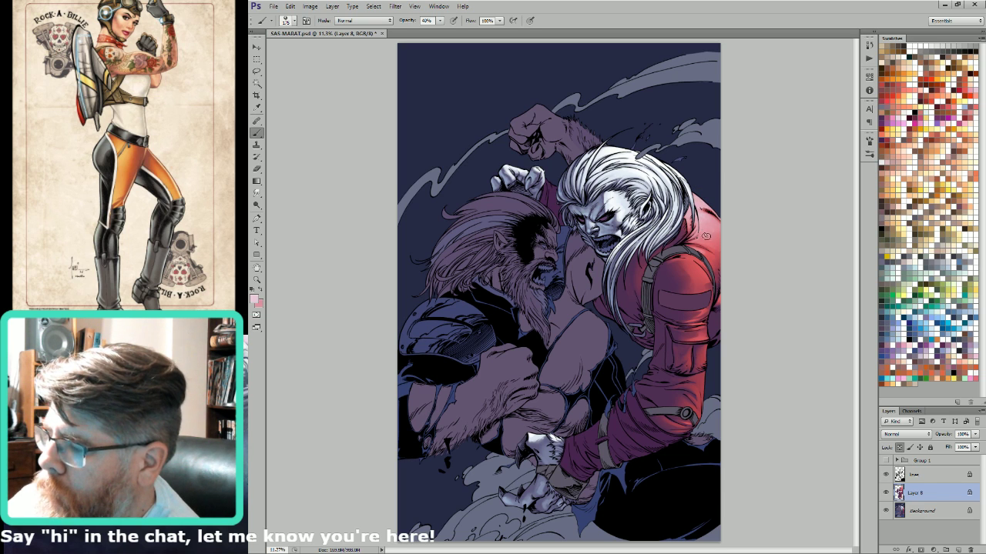
key("bracketleft")
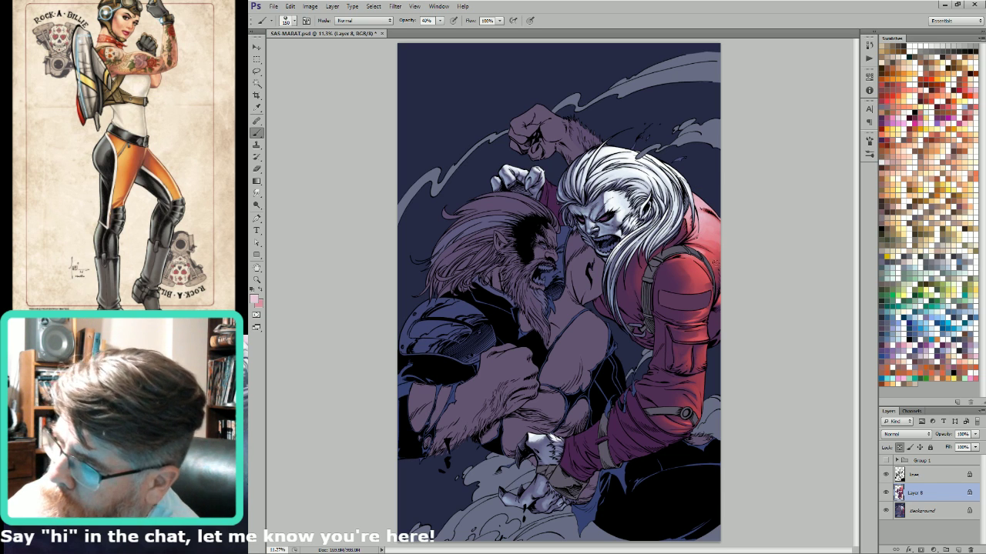
key("bracketleft")
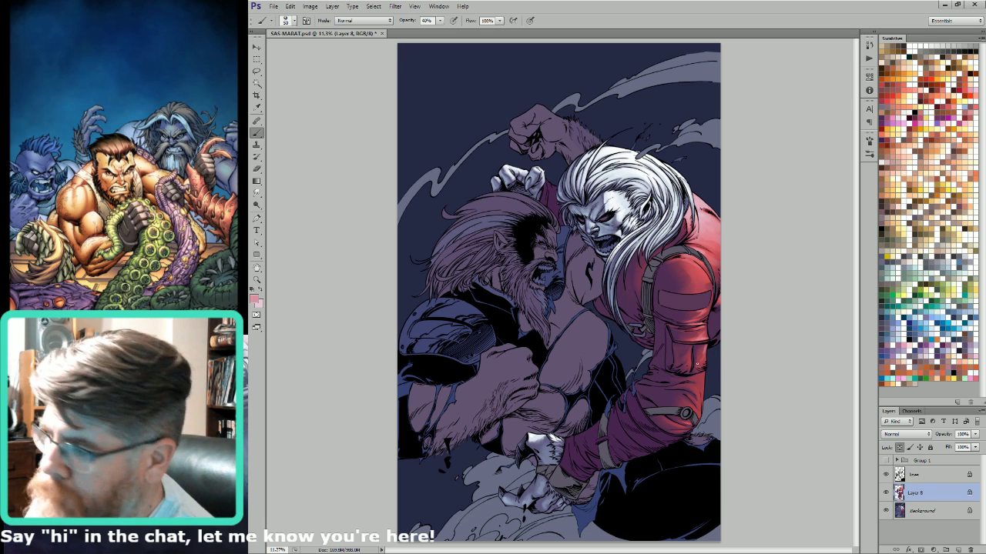
left_click(699, 268, "alt")
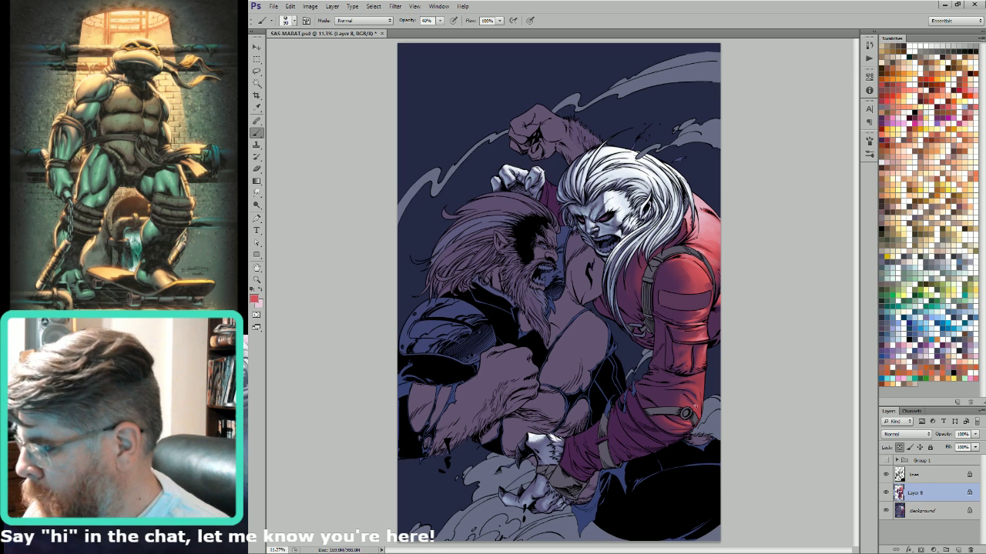
key("x")
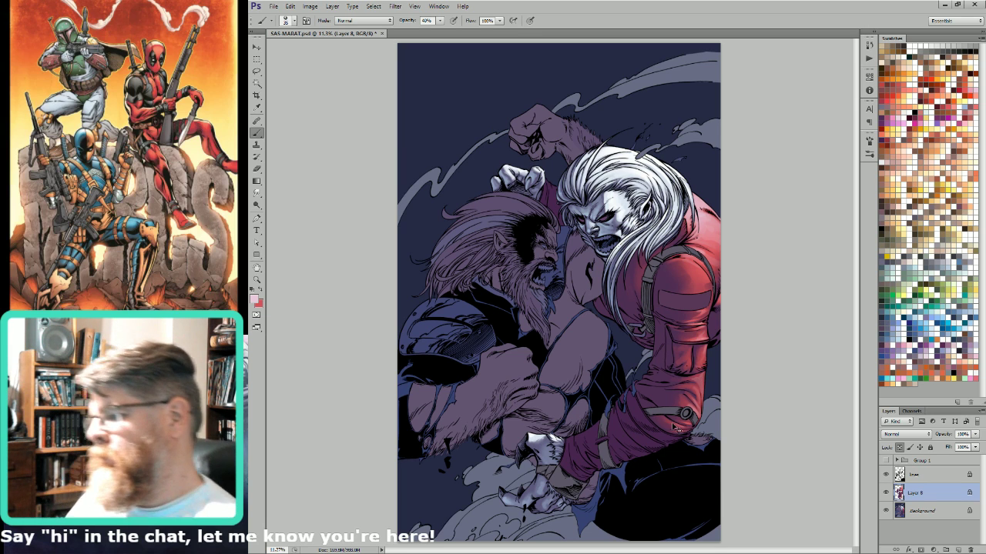
Apply red radial gradients in Color Dodge mode at 20% opacity over the coat's back and lower sleeve.
key("g")
key("x")
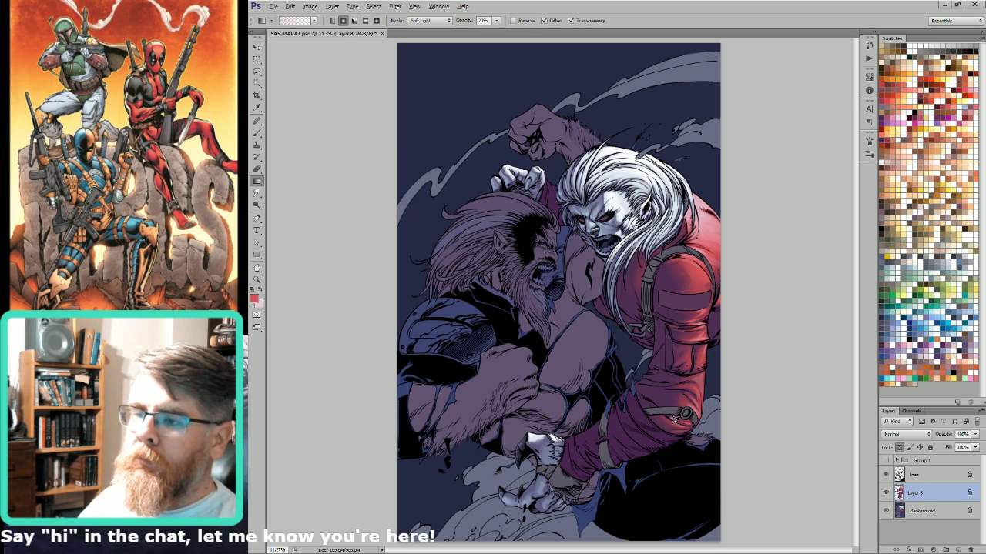
key("ctrl+minus")
key("ctrl+minus")
key("alt+shift+d")
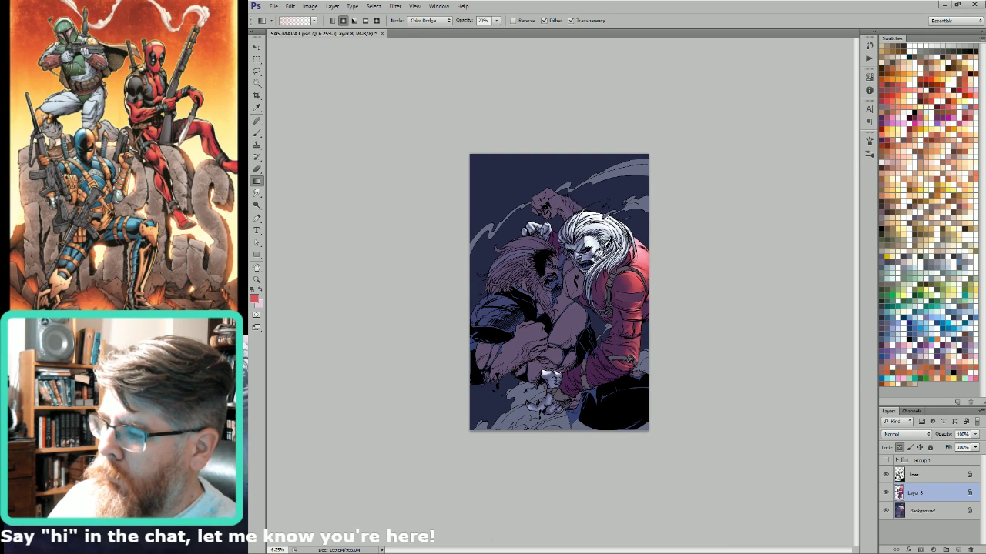
left_click_drag(635, 379, 630, 396)
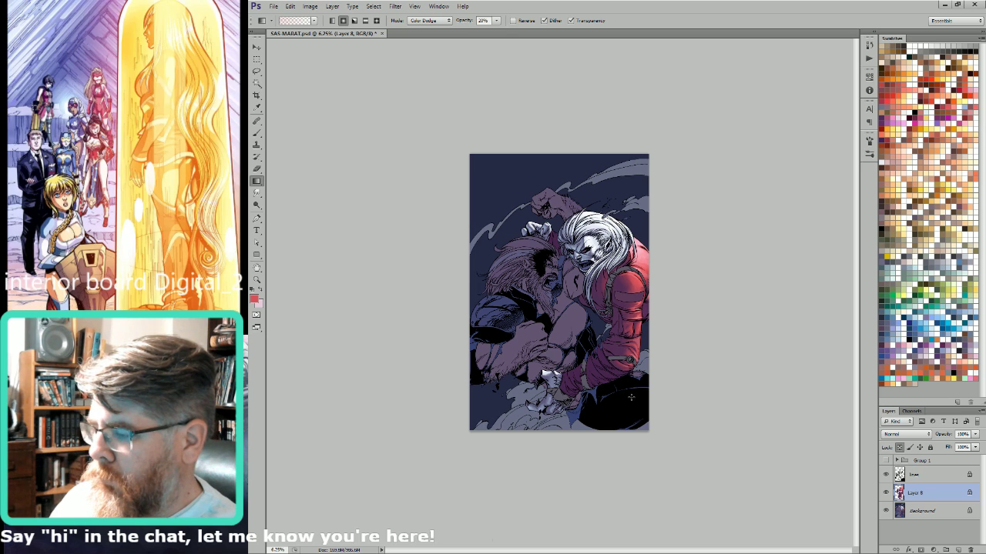
left_click_drag(677, 312, 645, 392)
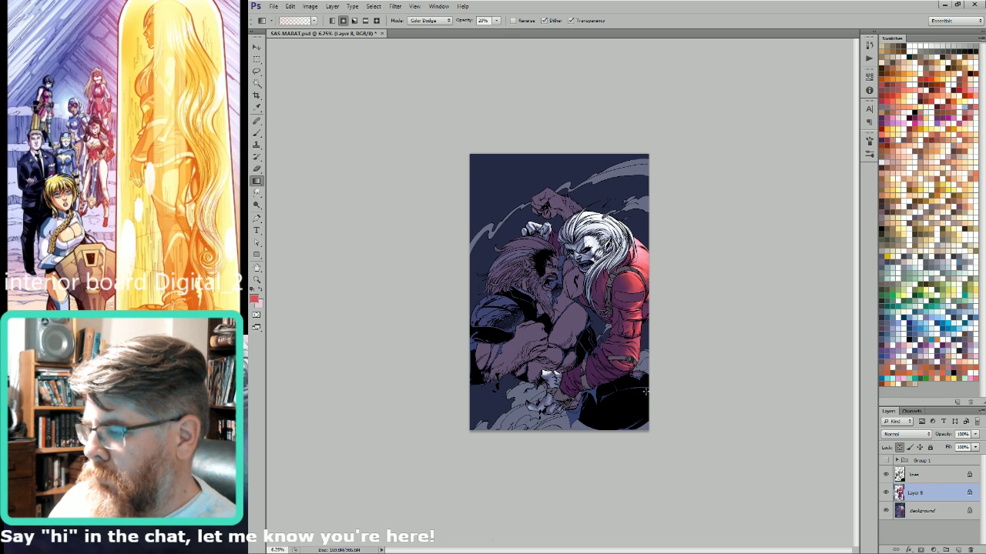
left_click_drag(672, 330, 646, 400)
left_click_drag(672, 246, 648, 350)
Undo the last gradients, sweep the red Color Dodge glow across the coat's back and arm again, and save the file.
key("ctrl+z")
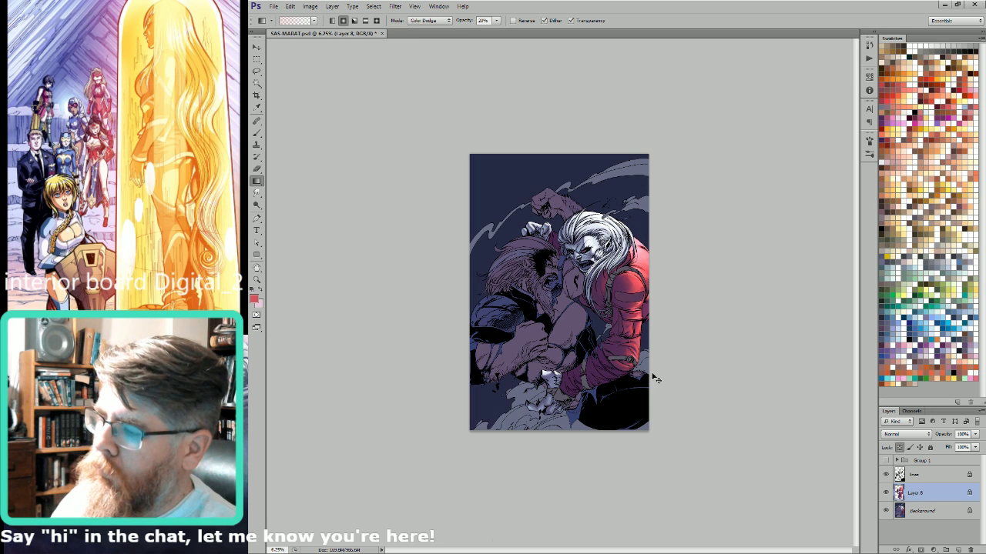
key("ctrl+z")
key("ctrl+z")
key("ctrl+z")
left_click_drag(695, 247, 647, 393)
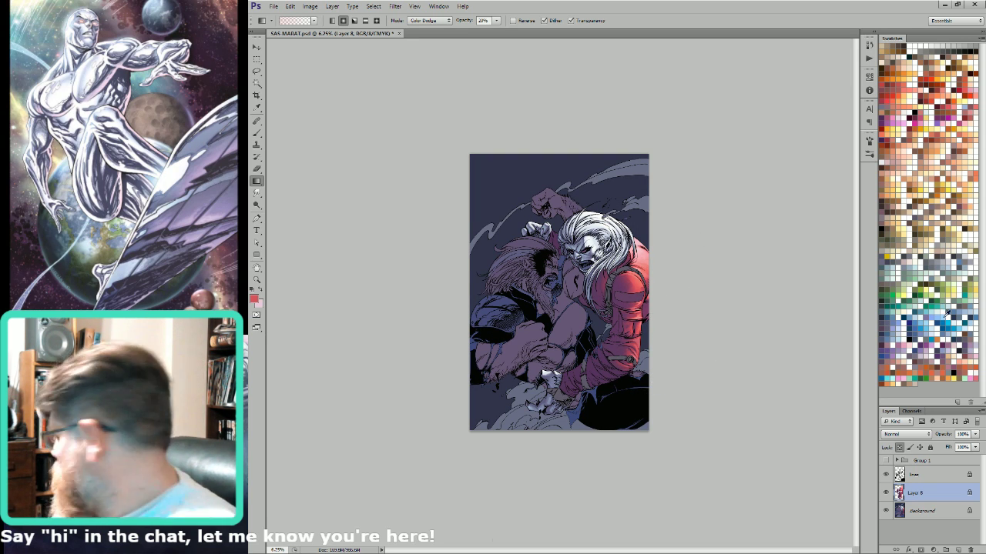
left_click_drag(667, 227, 524, 414)
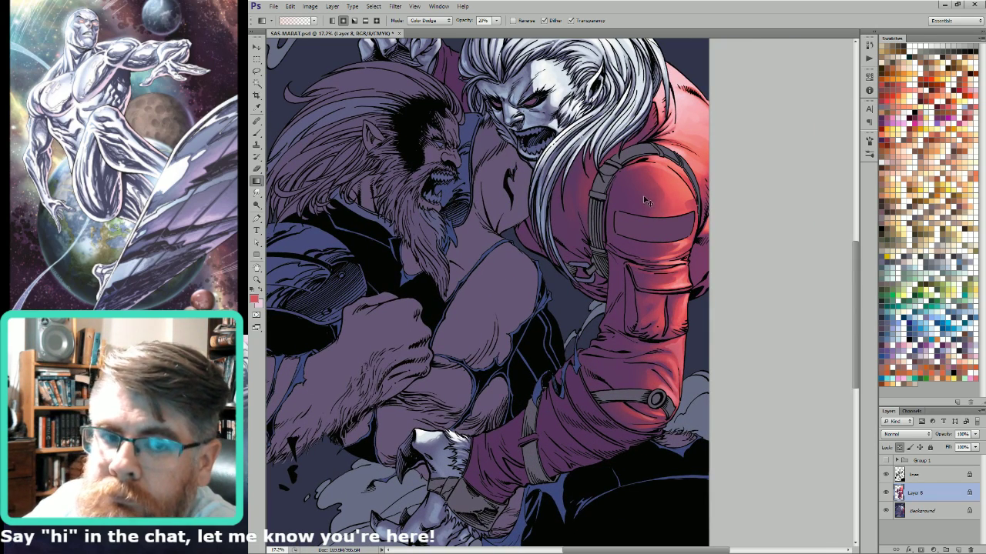
key("ctrl+s")
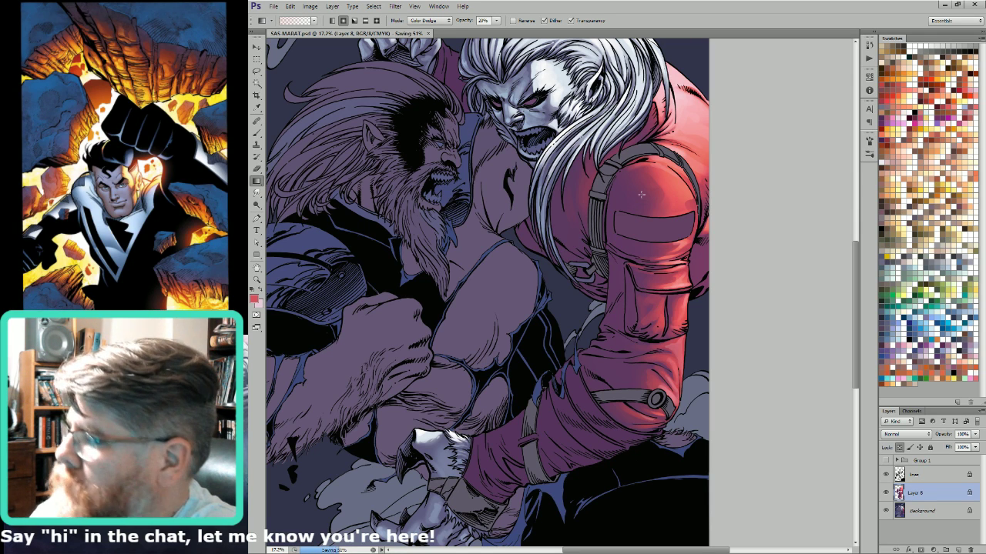
Pick a deep pink swatch as the brush colour for the coat.
key("x")
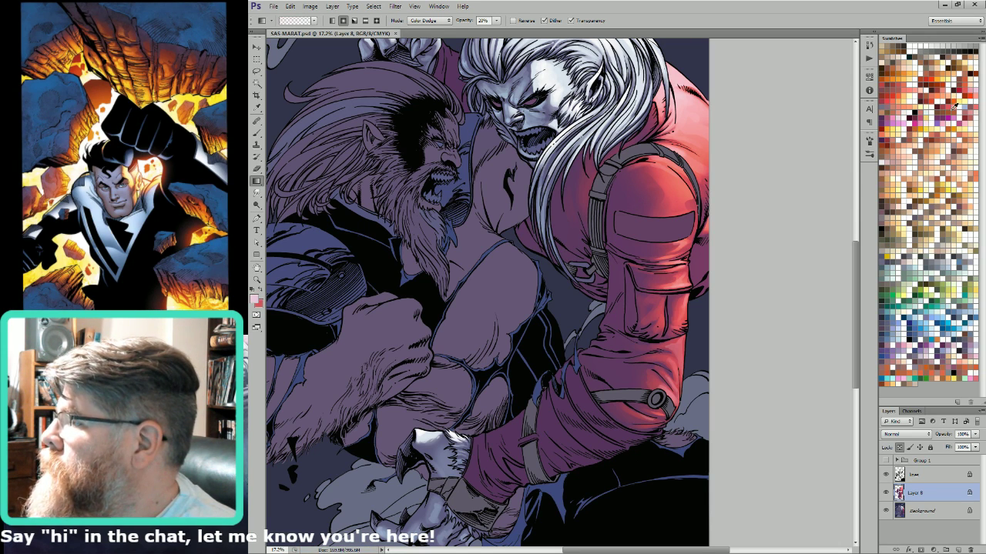
left_click(919, 115)
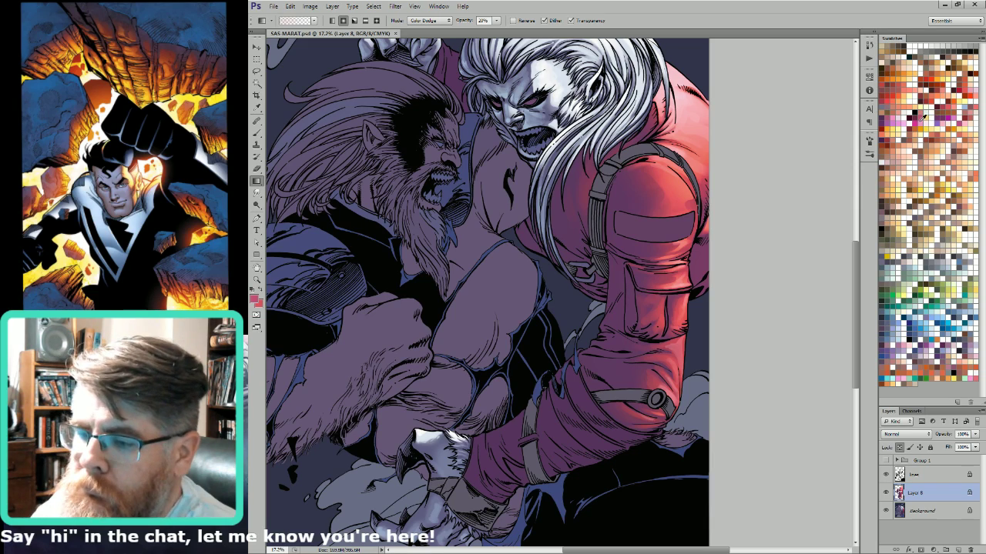
key("b")
left_click_drag(642, 210, 667, 249)
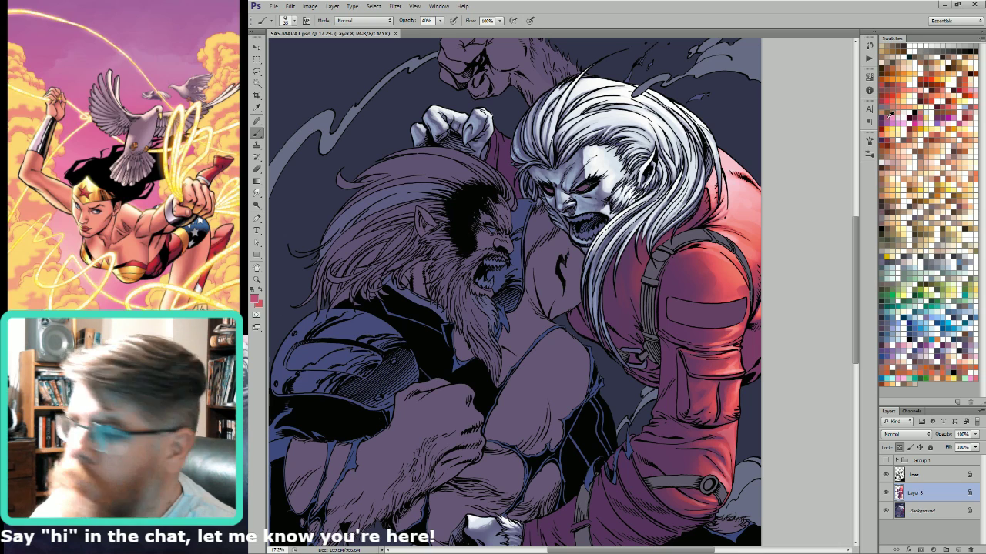
Sample the dark purple beside the long hair and shade the coat's chest with a much larger brush at 50% opacity.
key("i")
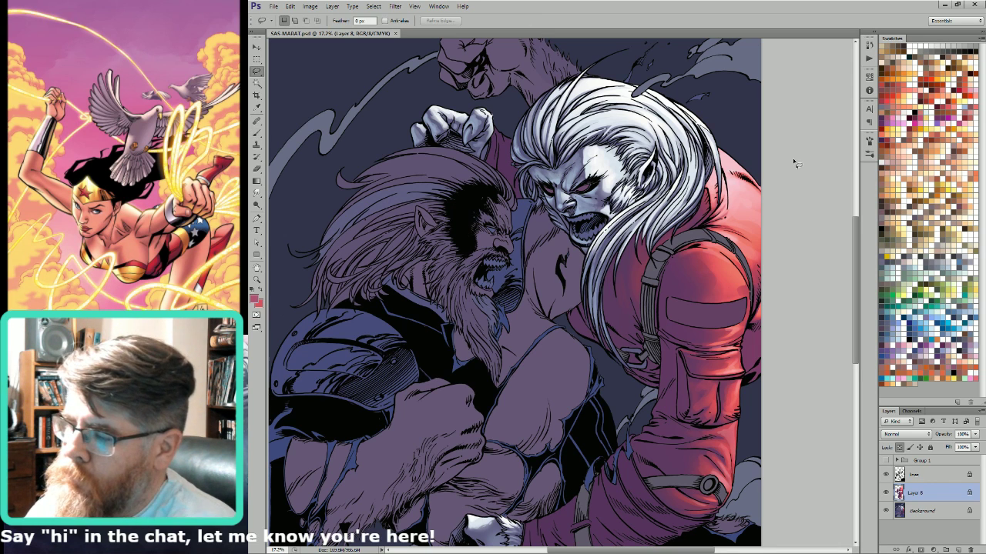
left_click(613, 291)
key("b")
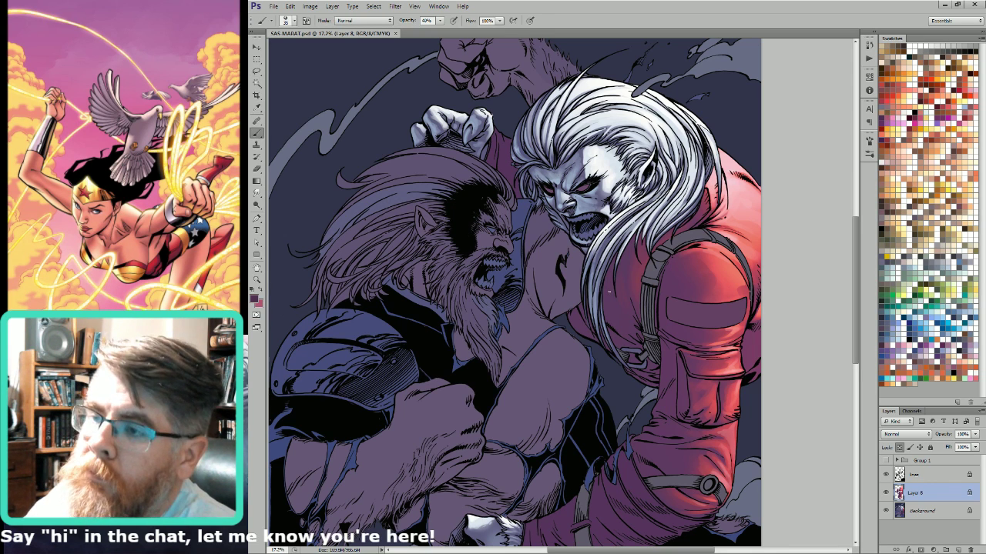
left_click(307, 66)
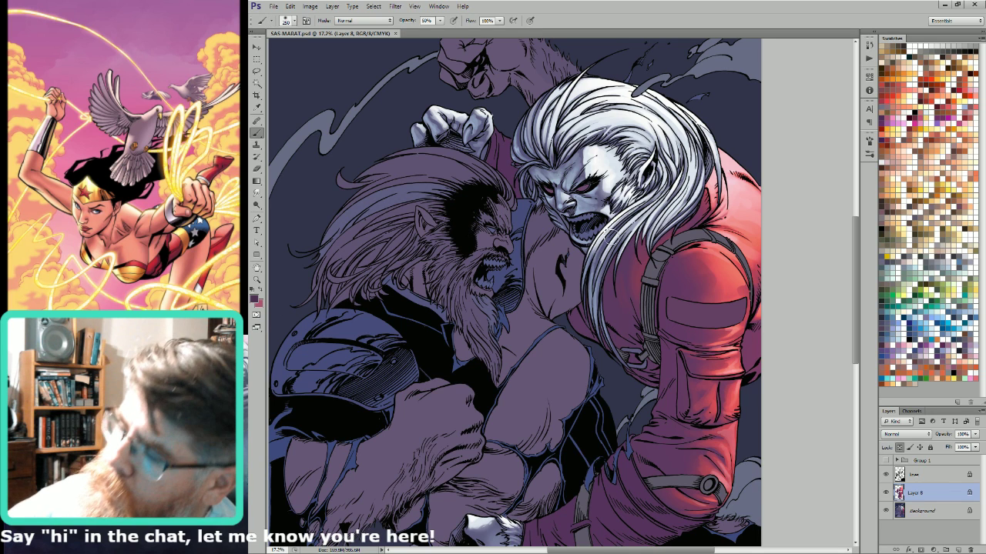
key("bracketright")
key("bracketright")
key("bracketright")
key("bracketright")
key("bracketright")
left_click_drag(625, 329, 652, 221)
left_click_drag(621, 348, 621, 231)
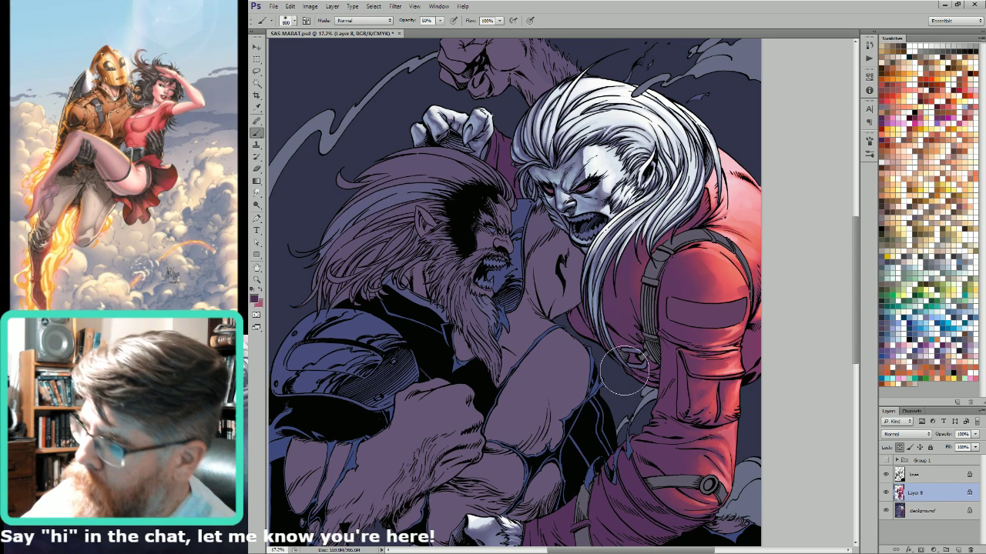
Lasso the lower chest around the strap buckle and darken it with a large black brush at 50% opacity, undoing the stray stroke.
key("l")
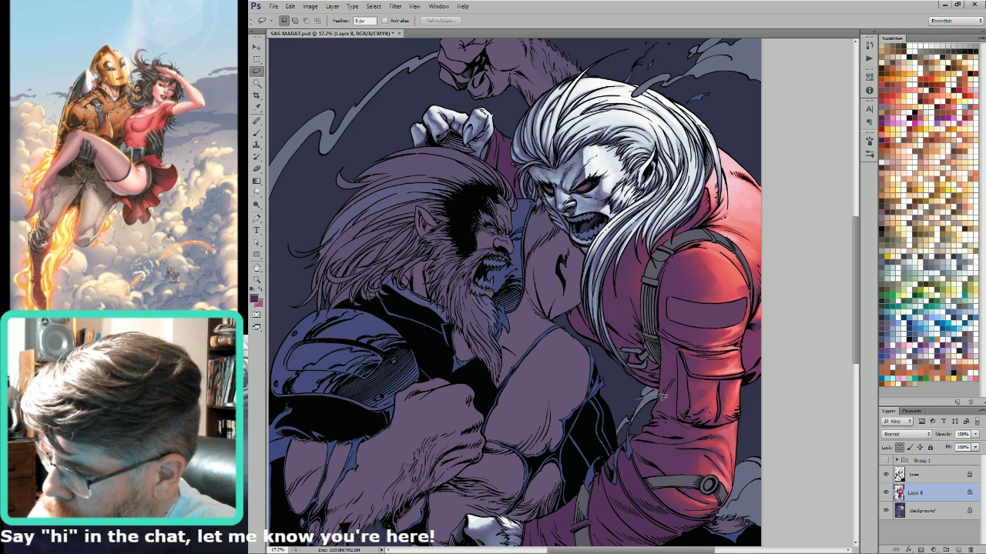
mouse_move(662, 340)
left_mouse_down()
mouse_move(663, 316)
mouse_move(621, 224)
mouse_move(551, 382)
mouse_move(577, 416)
left_mouse_up()
key("ctrl+d")
key("b")
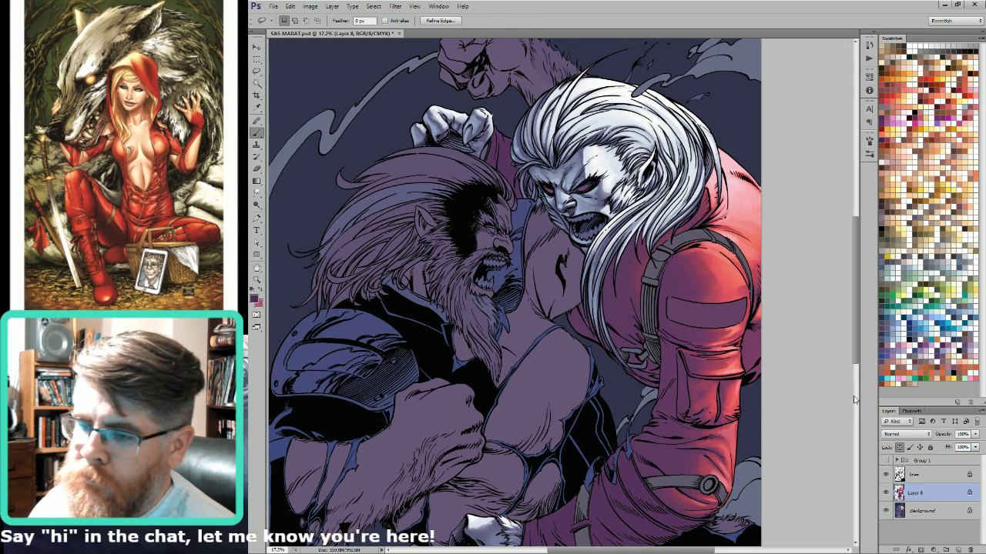
left_click(917, 107)
key("bracketleft")
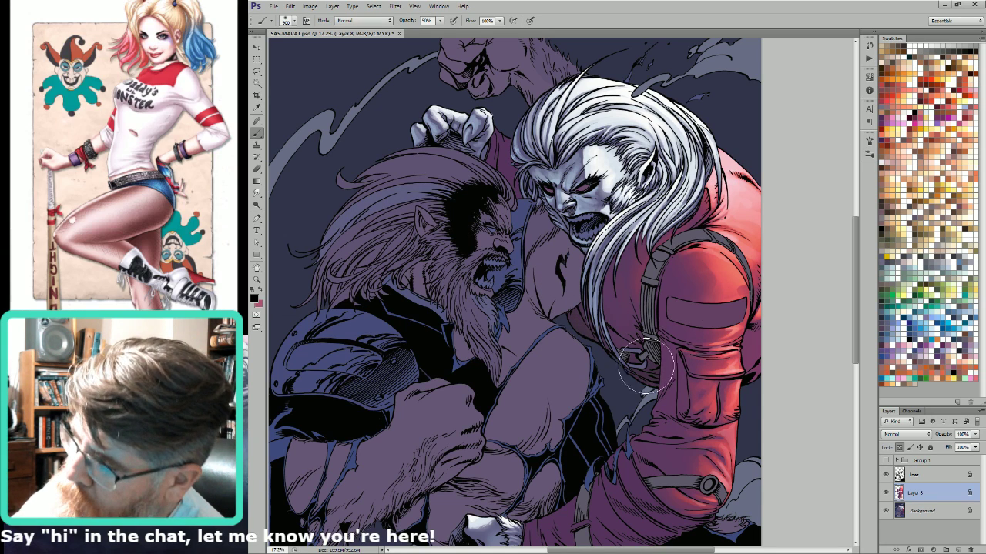
key("bracketright")
key("bracketright")
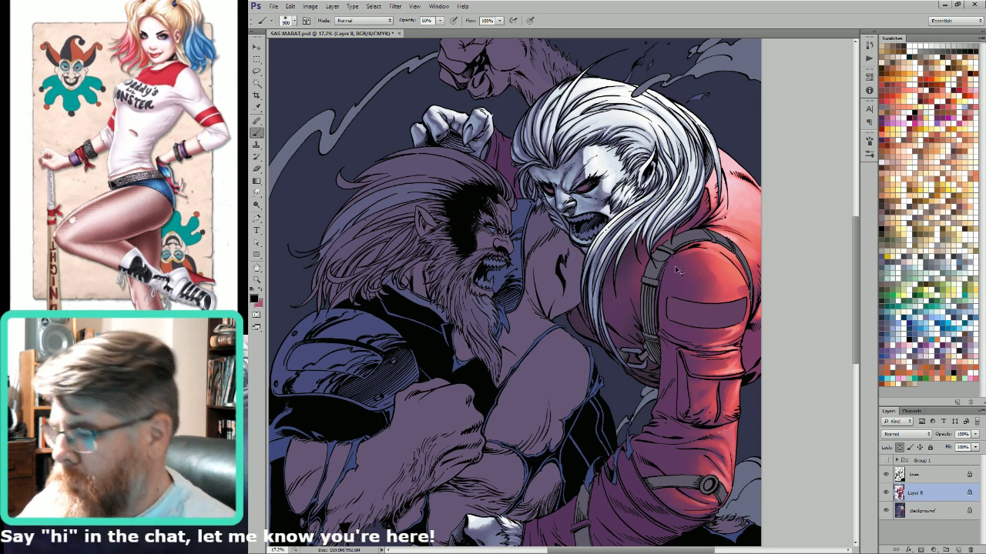
key("ctrl+z")
key("b")
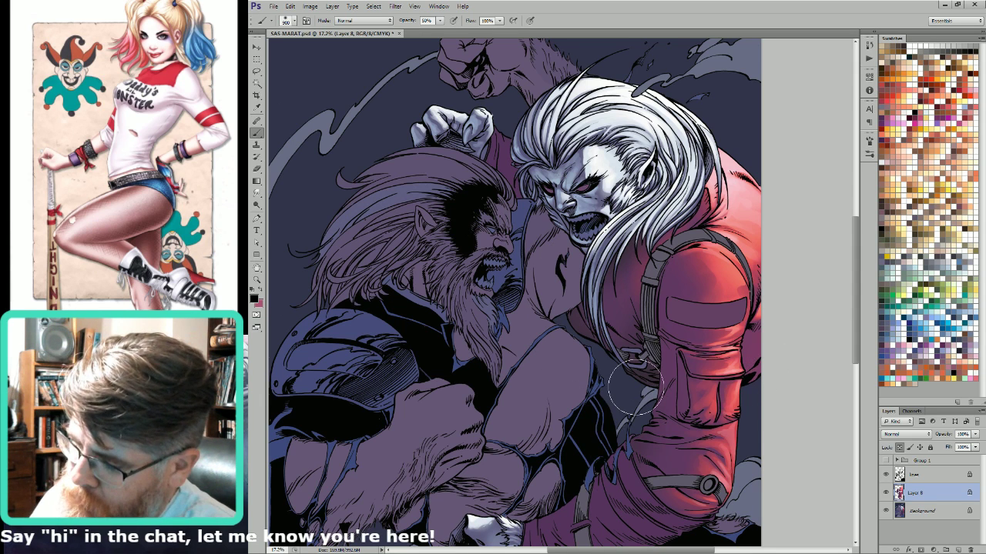
Lasso the strip of coat behind the upper arm and darken it with the black brush.
key("l")
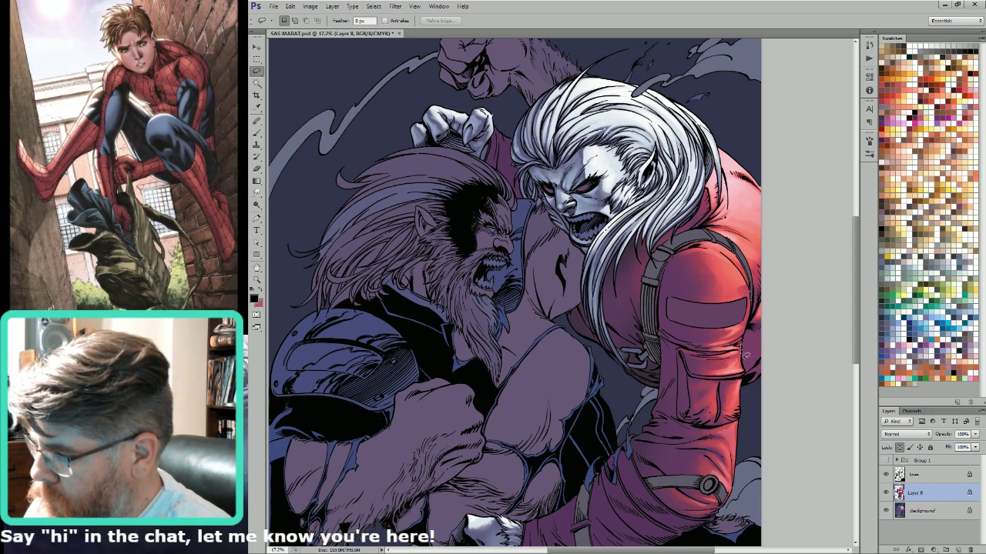
key("b")
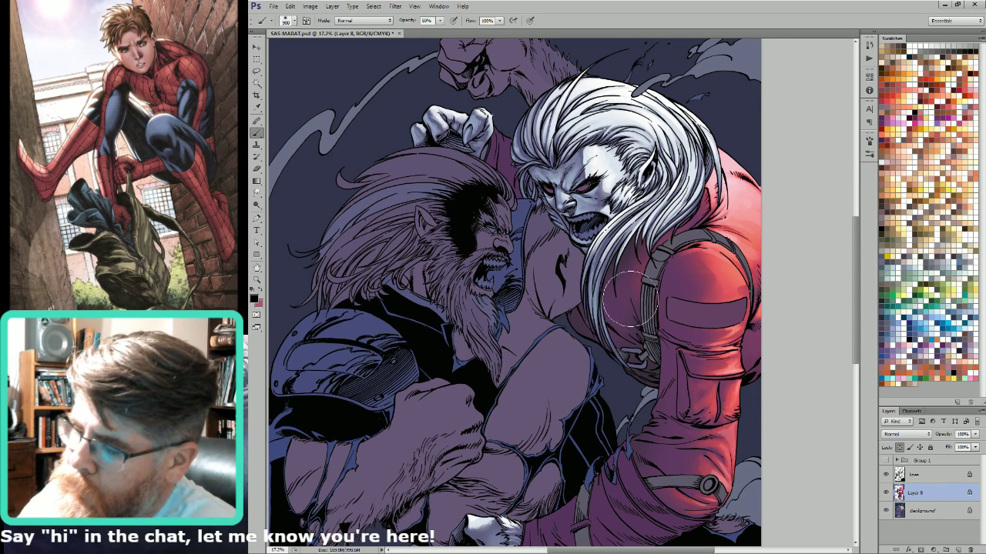
key("l")
left_click_drag(624, 273, 667, 312)
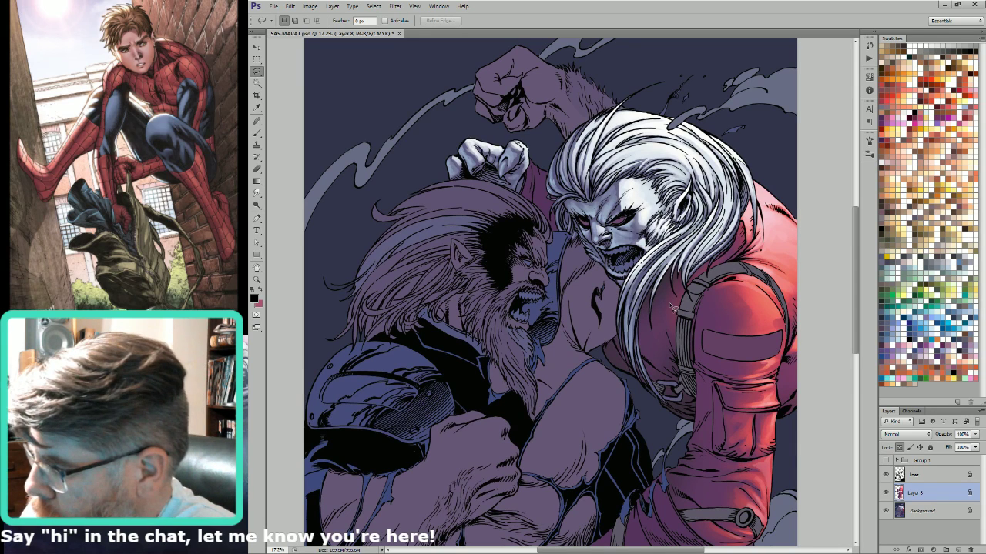
Lasso the side of the upper arm along the strap, brush deep pink into it at 50% opacity, and deselect.
key("x")
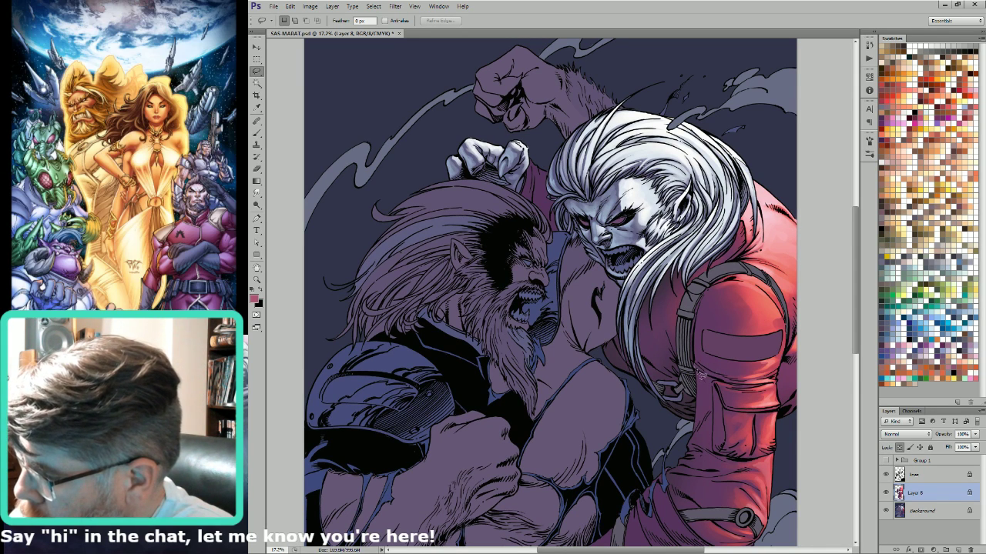
mouse_move(701, 371)
left_mouse_down()
mouse_move(741, 379)
mouse_move(745, 364)
mouse_move(734, 313)
mouse_move(707, 299)
mouse_move(696, 346)
mouse_move(705, 350)
mouse_move(698, 338)
left_mouse_up()
key("b")
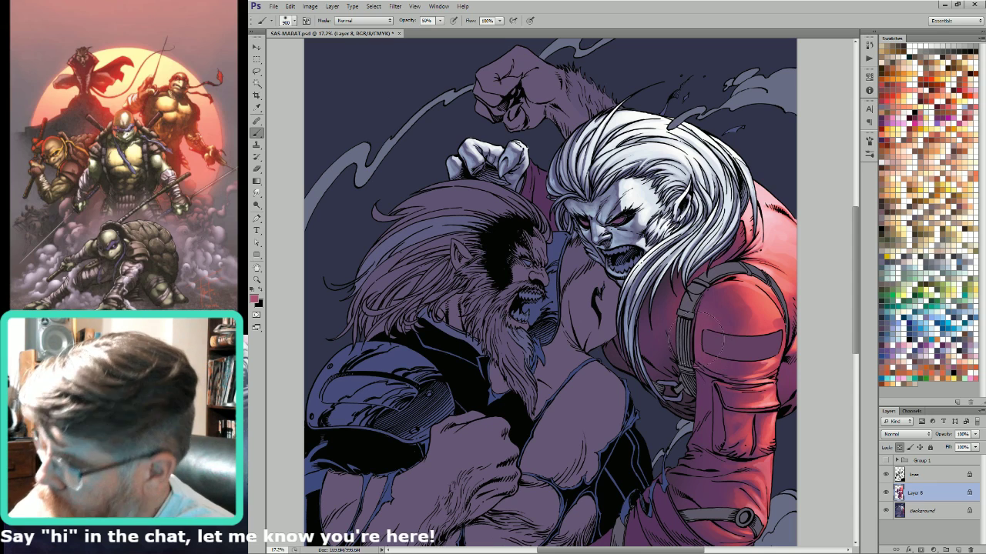
key("ctrl+h")
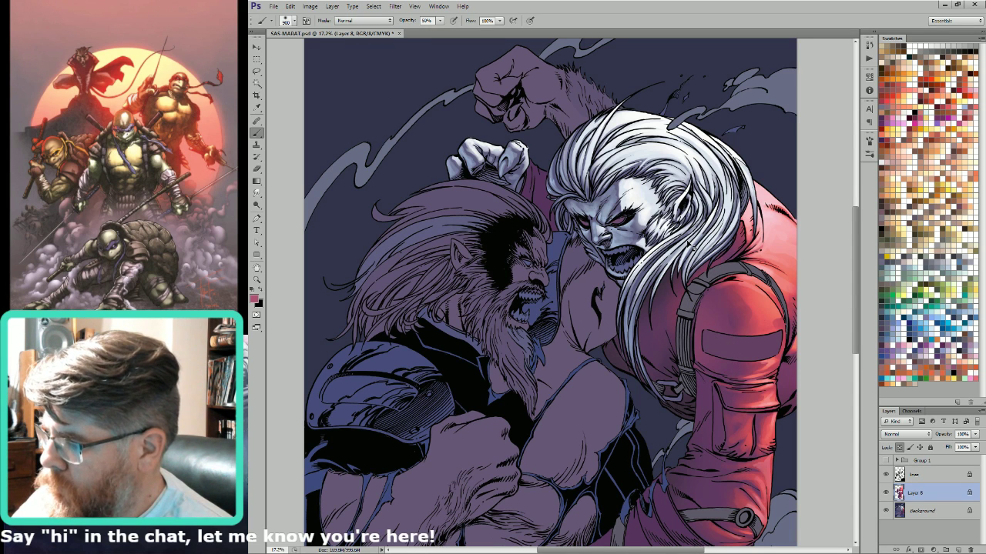
key("ctrl+d")
Lasso a fold on the inner forearm side of the sleeve and brush pink into it with a much smaller brush at 50% opacity.
key("l")
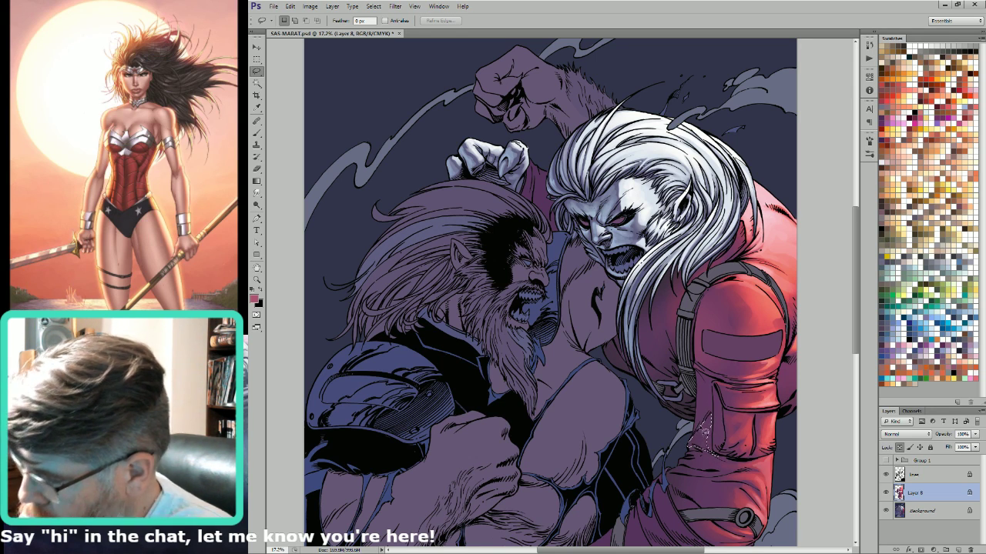
key("b")
key("[")
key("[")
key("[")
key("[")
key("[")
key("[")
key("[")
key("[")
key("[")
key("[")
key("[")
key("[")
key("[")
key("[")
key("[")
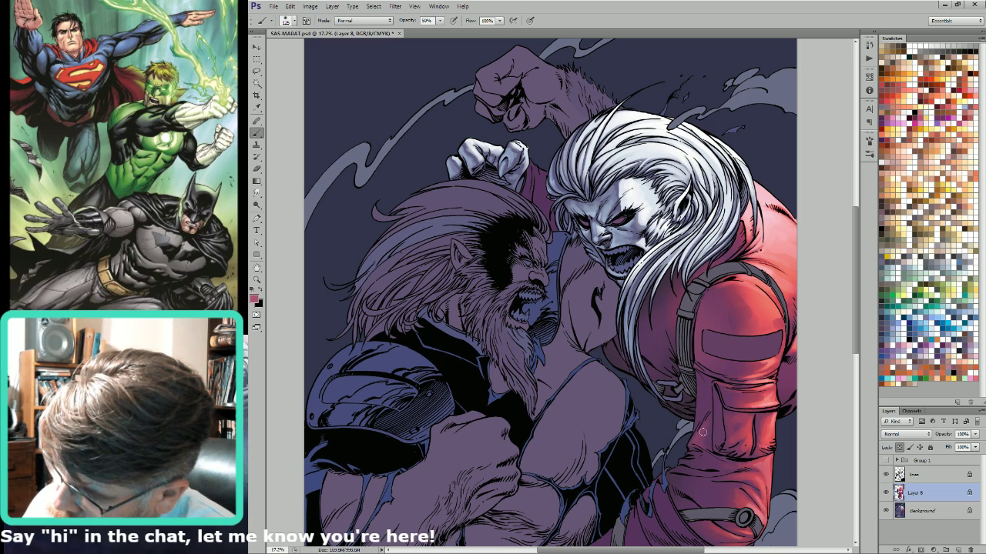
Lasso the sleeve's inner edge below the strap buckle and the side of the sleeve pocket, brushing pink into each at 50% opacity.
key("l")
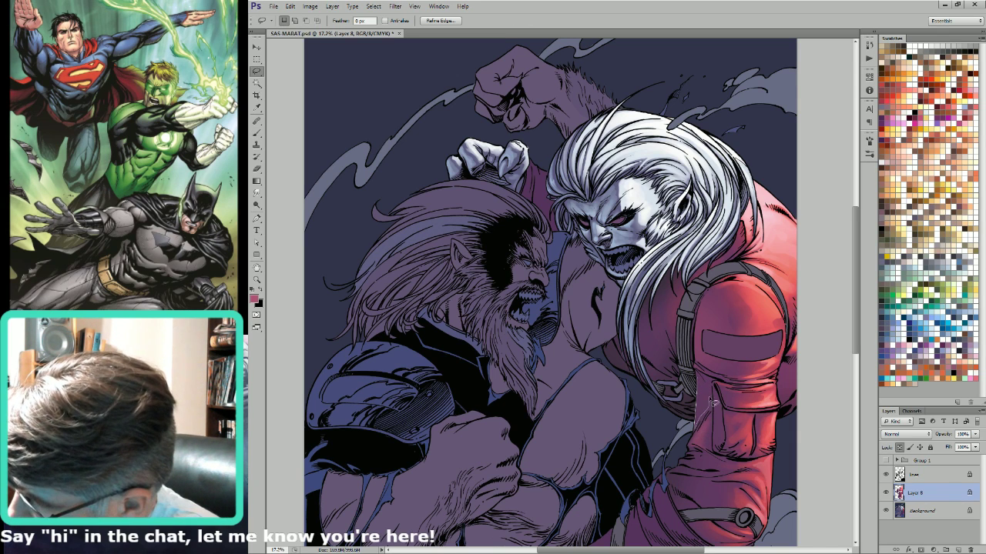
key("b")
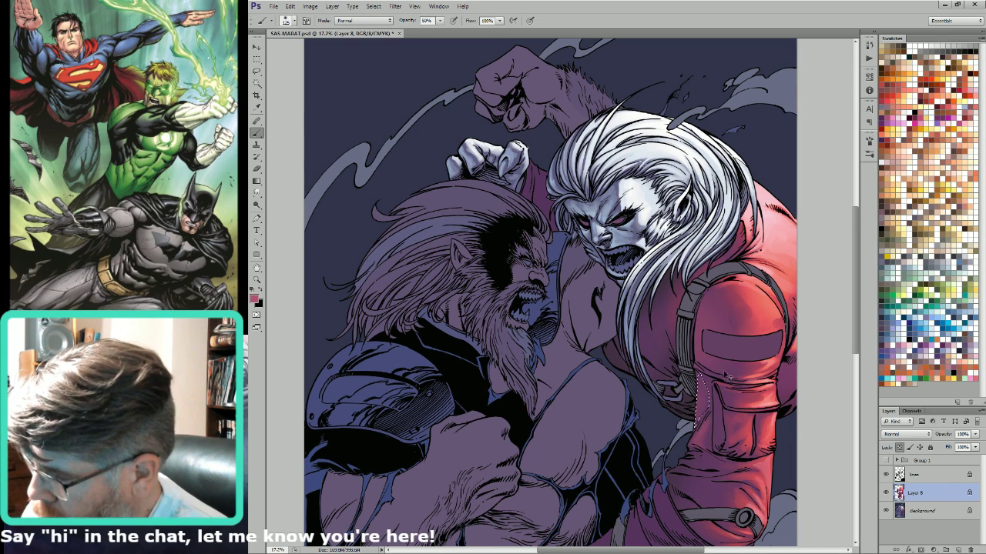
key("l")
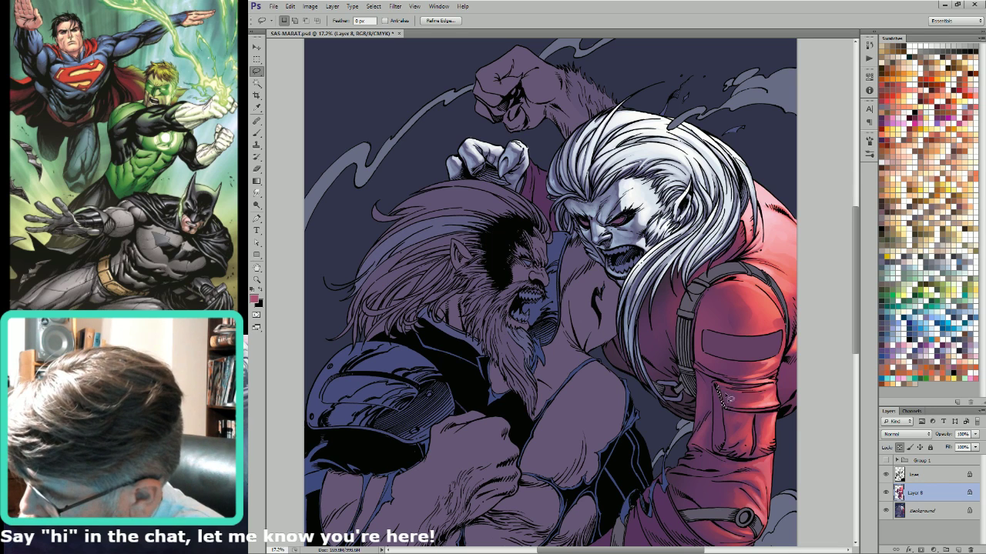
key("b")
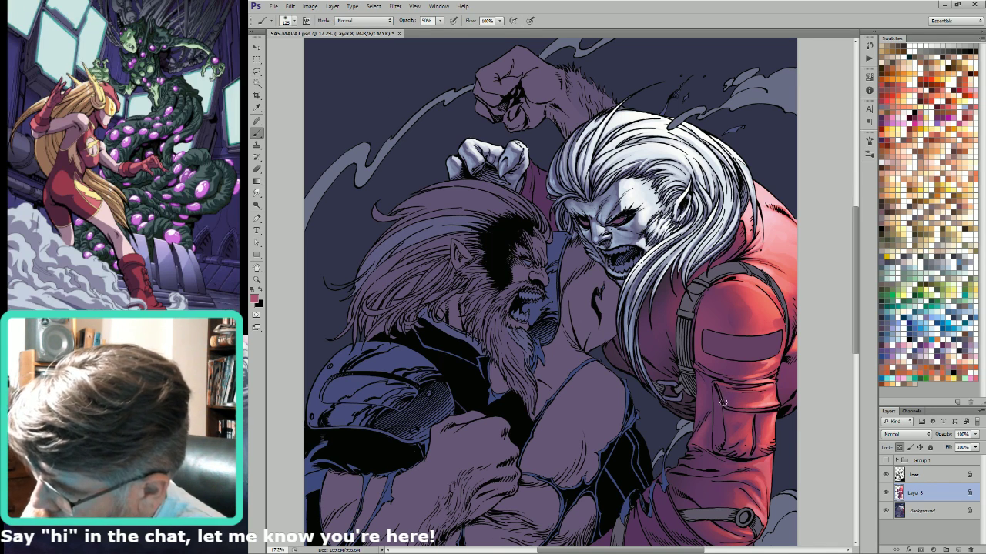
Lasso the folds at the lower end of the sleeve pocket and lighten them with 20% Color Dodge radial gradients.
key("l")
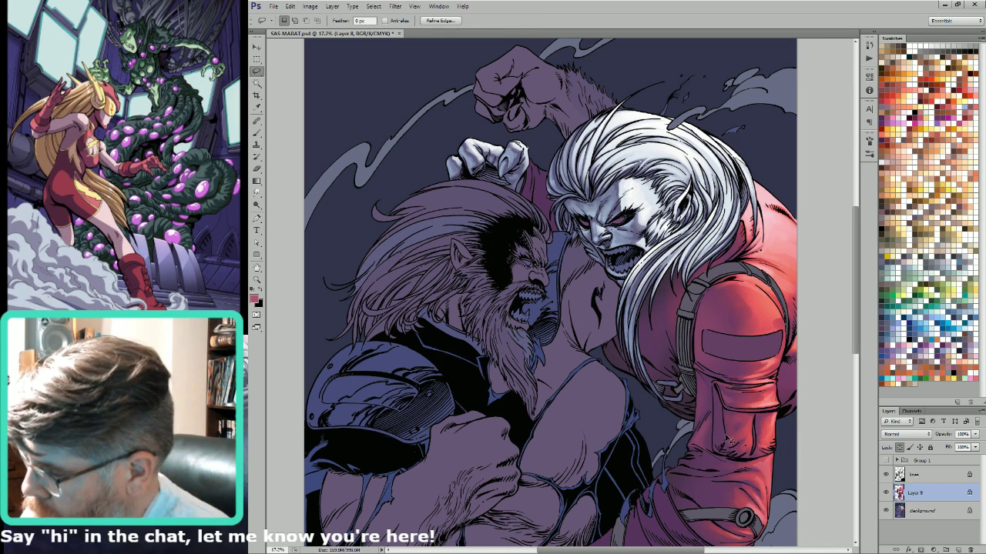
left_click_drag(729, 448, 726, 419)
key("g")
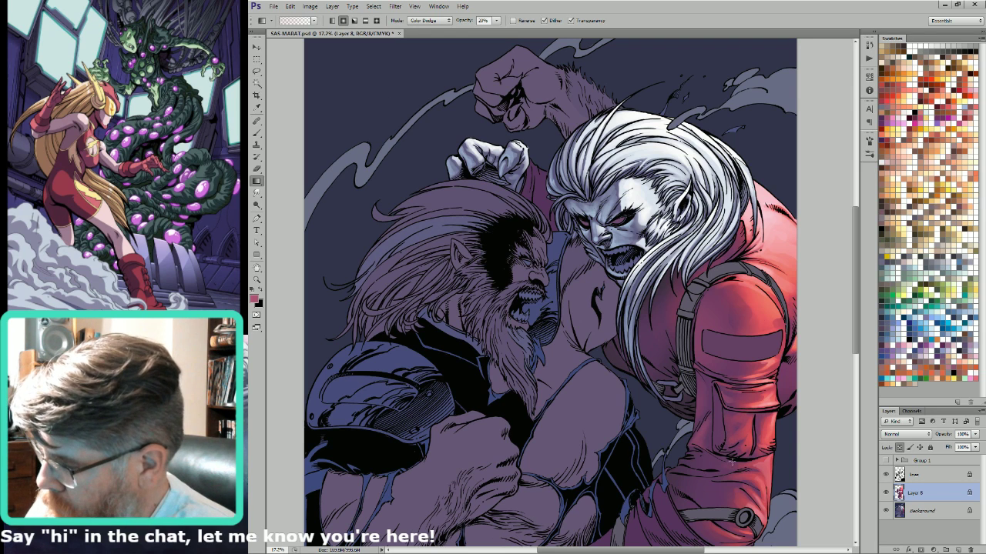
left_click_drag(731, 461, 724, 433)
key("l")
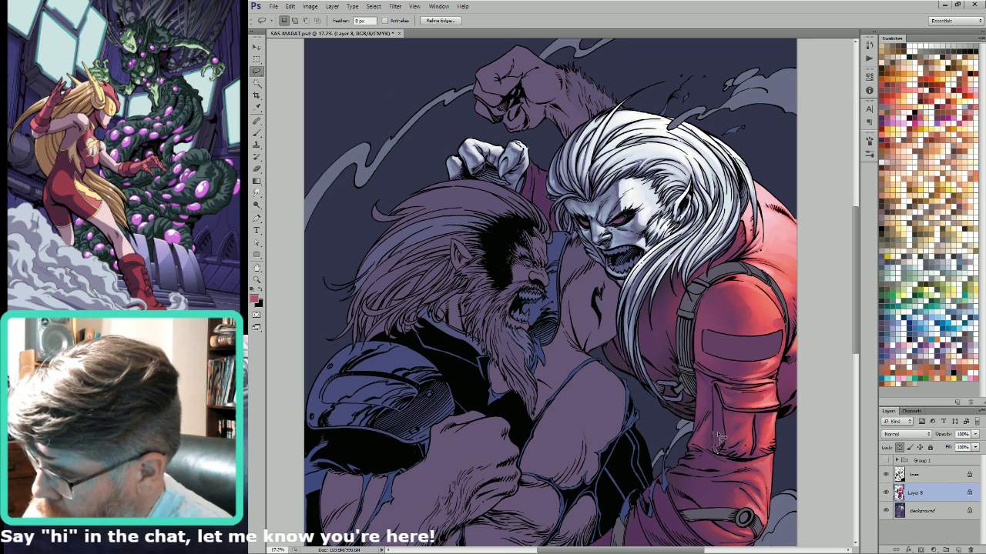
key("g")
left_click_drag(730, 484, 731, 484)
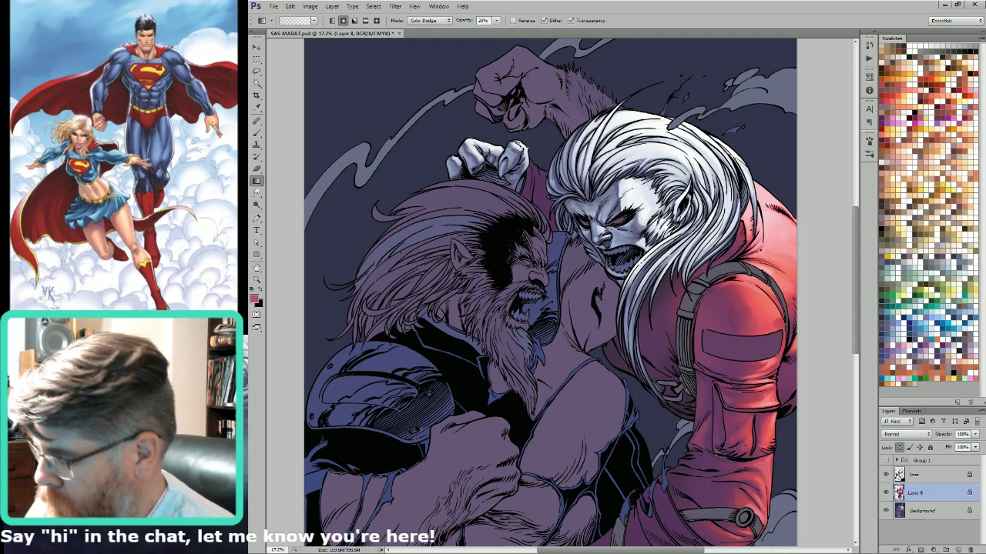
Lasso the sleeve creases above the elbow strap and lighten them with pink radial gradients, setting the gradient mode to Normal at 20% opacity.
key("l")
left_click_drag(715, 425, 730, 299)
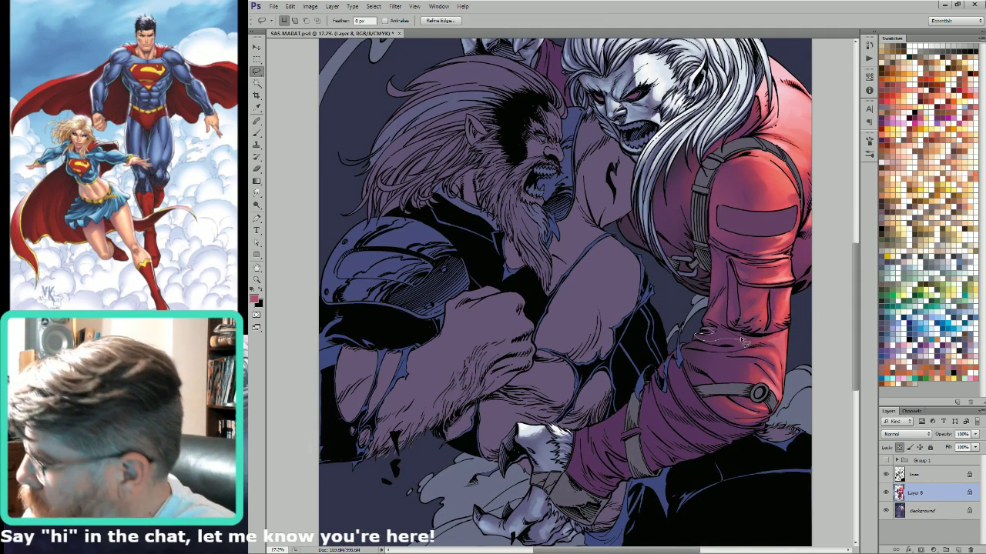
key("g")
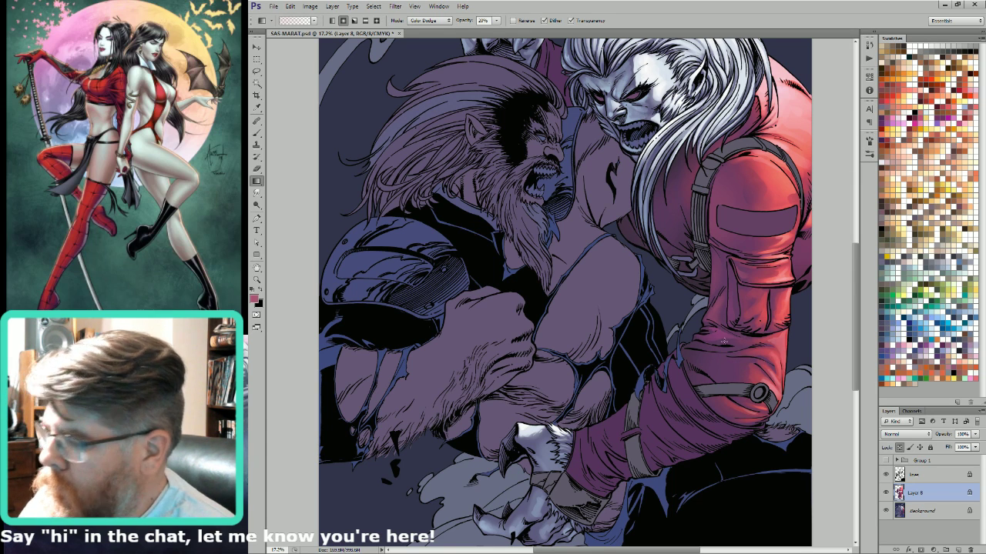
key("shift+alt+n")
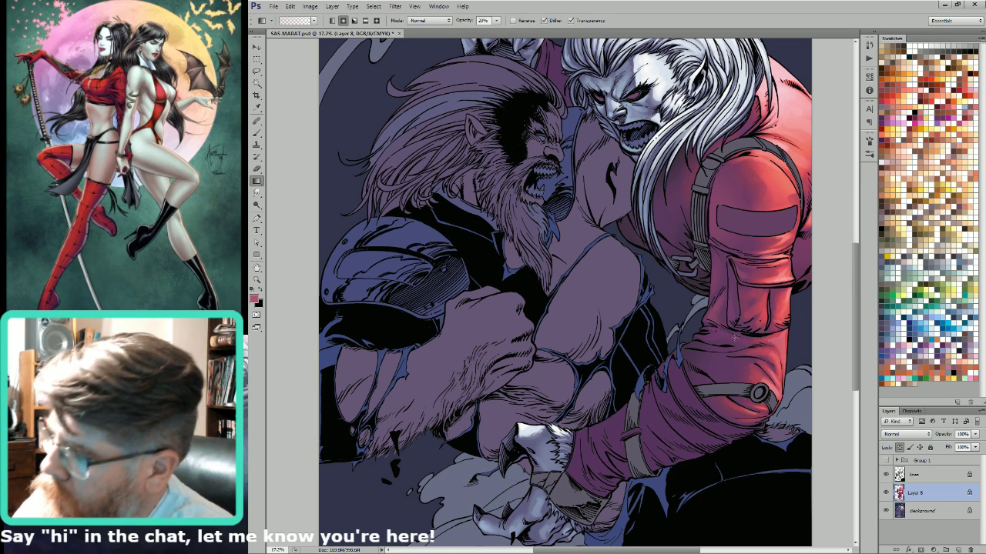
key("l")
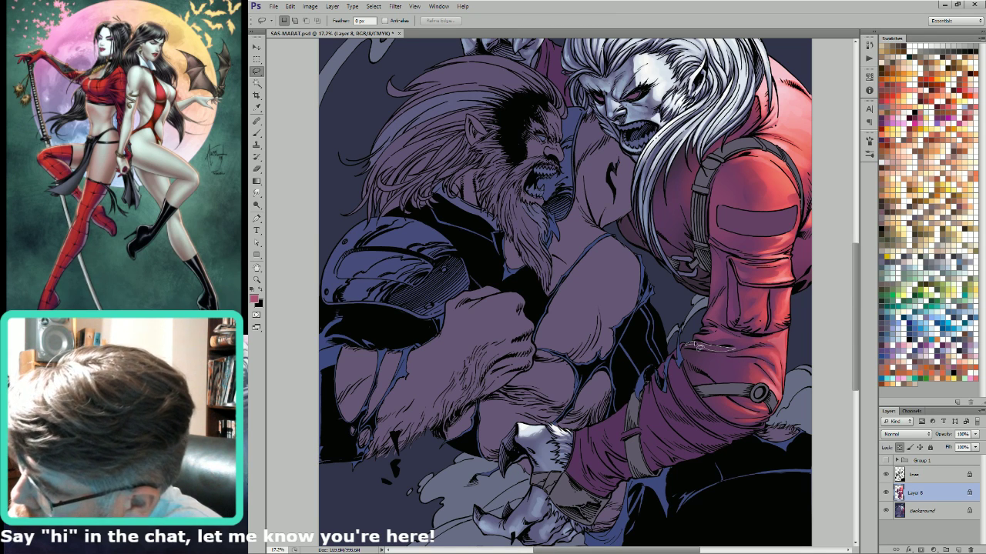
key("g")
key("l")
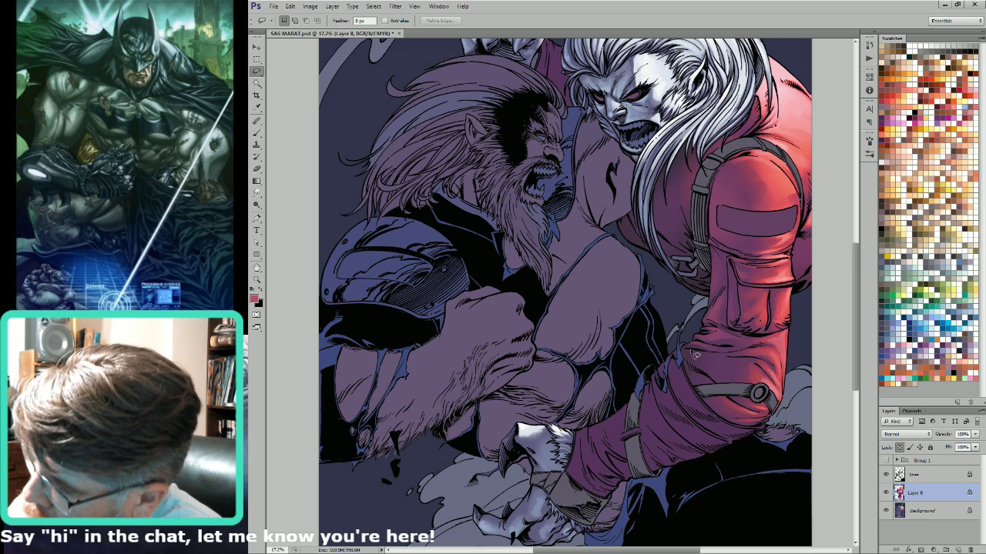
mouse_move(682, 352)
left_mouse_down()
mouse_move(735, 380)
mouse_move(755, 369)
mouse_move(722, 361)
mouse_move(745, 356)
mouse_move(697, 355)
mouse_move(700, 388)
mouse_move(710, 384)
mouse_move(690, 368)
left_mouse_up()
key("g")
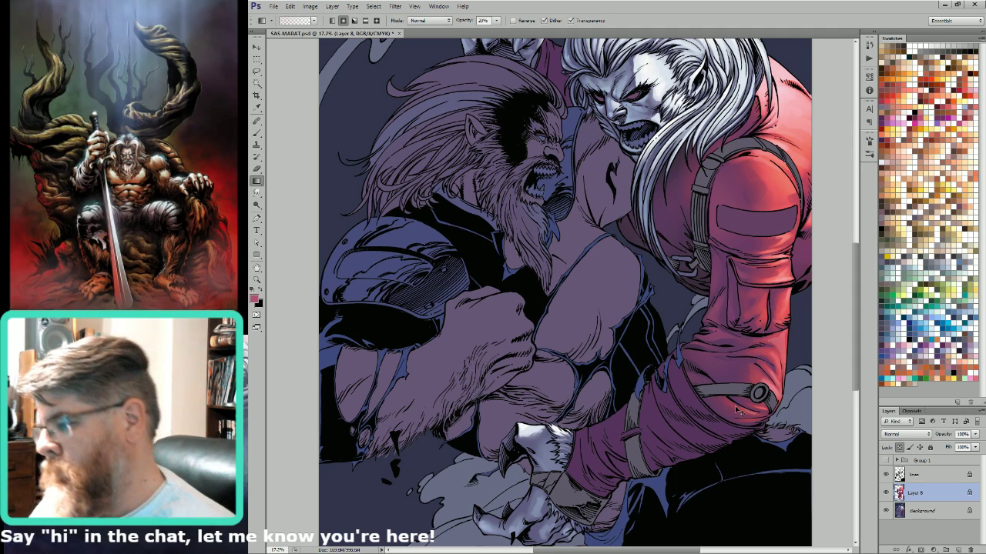
Lasso folds on the coat's chest between the long hair and the strap, apply pink 20% gradients, and deselect.
key("l")
left_click_drag(676, 162, 722, 301)
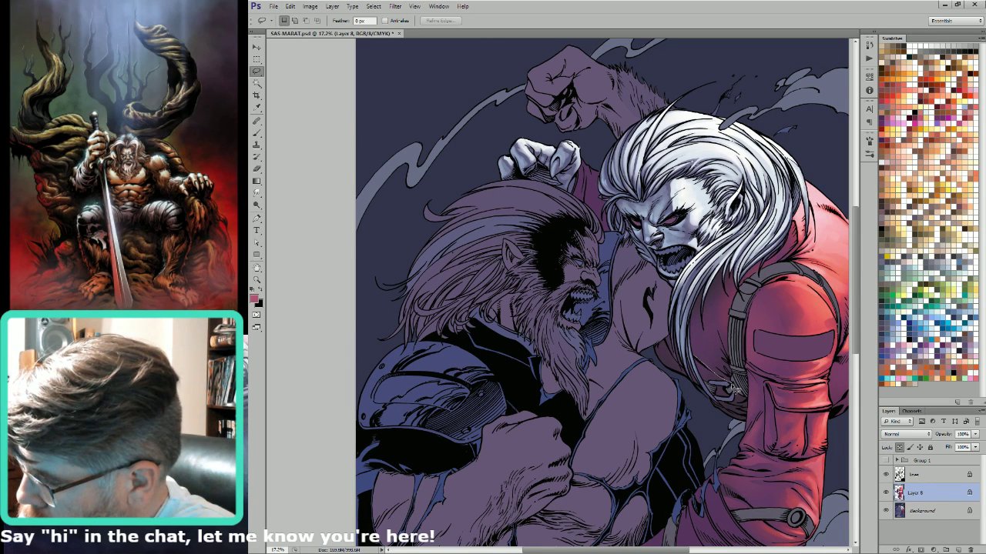
mouse_move(710, 383)
left_mouse_down()
mouse_move(725, 405)
mouse_move(726, 359)
mouse_move(729, 381)
mouse_move(702, 353)
mouse_move(728, 392)
mouse_move(709, 337)
mouse_move(710, 295)
mouse_move(696, 346)
mouse_move(706, 300)
mouse_move(723, 351)
left_mouse_up()
mouse_move(738, 297)
left_mouse_down()
mouse_move(729, 339)
mouse_move(751, 264)
mouse_move(739, 263)
left_mouse_up()
key("g")
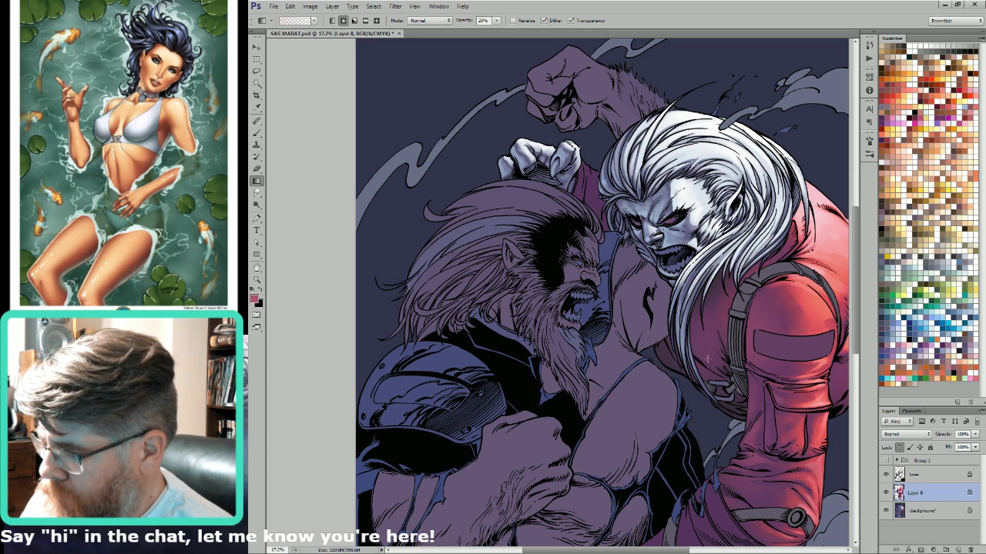
key("ctrl+d")
Lasso the coat's edge behind the hair tips and the area around the strap buckle, and lighten them with pink 20% gradients.
key("l")
mouse_move(672, 333)
left_mouse_down()
mouse_move(692, 366)
mouse_move(672, 338)
mouse_move(659, 350)
mouse_move(670, 348)
left_mouse_up()
key("g")
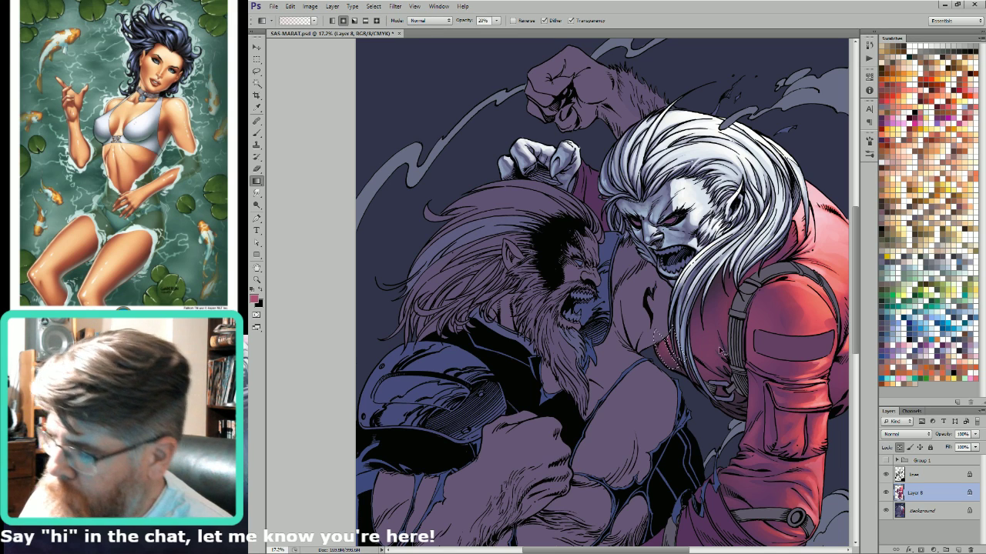
key("l")
mouse_move(748, 402)
left_mouse_down()
mouse_move(737, 398)
mouse_move(745, 402)
left_mouse_up()
mouse_move(747, 407)
left_mouse_down()
mouse_move(744, 416)
mouse_move(727, 407)
mouse_move(744, 414)
mouse_move(733, 410)
mouse_move(730, 420)
mouse_move(734, 408)
left_mouse_up()
key("g")
Paint pink accents along the coat's chest edge and folds beside the hair with a small brush at 100% opacity.
key("b")
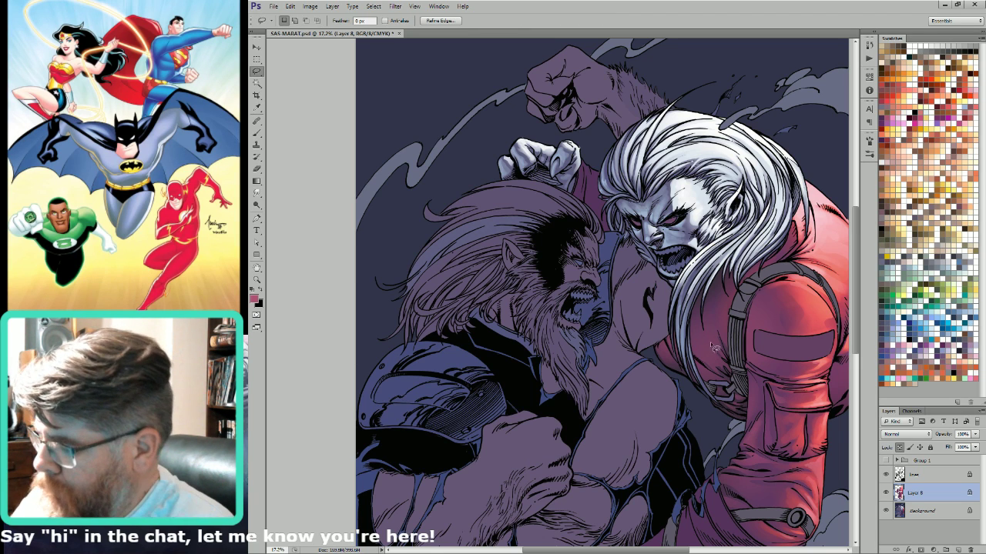
key("0")
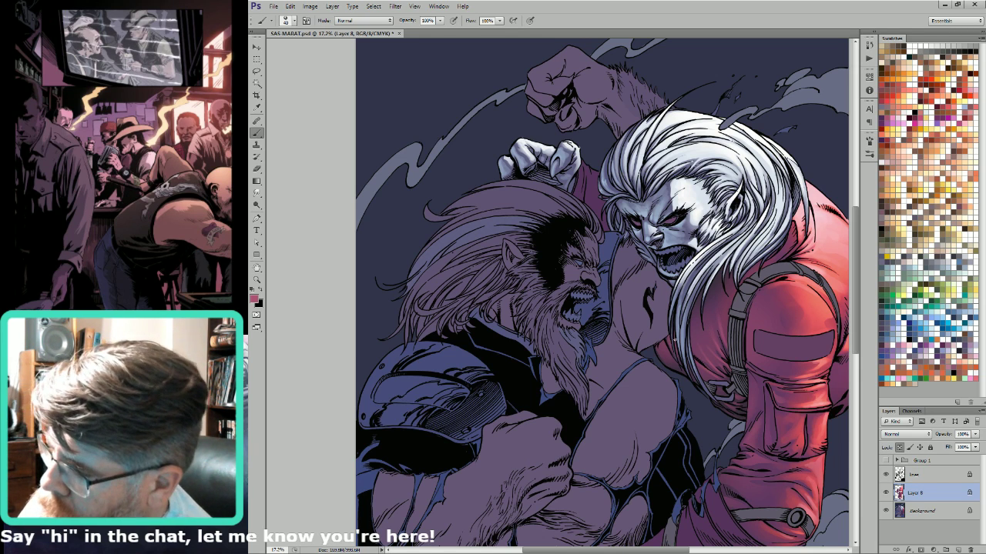
key("]")
key("]")
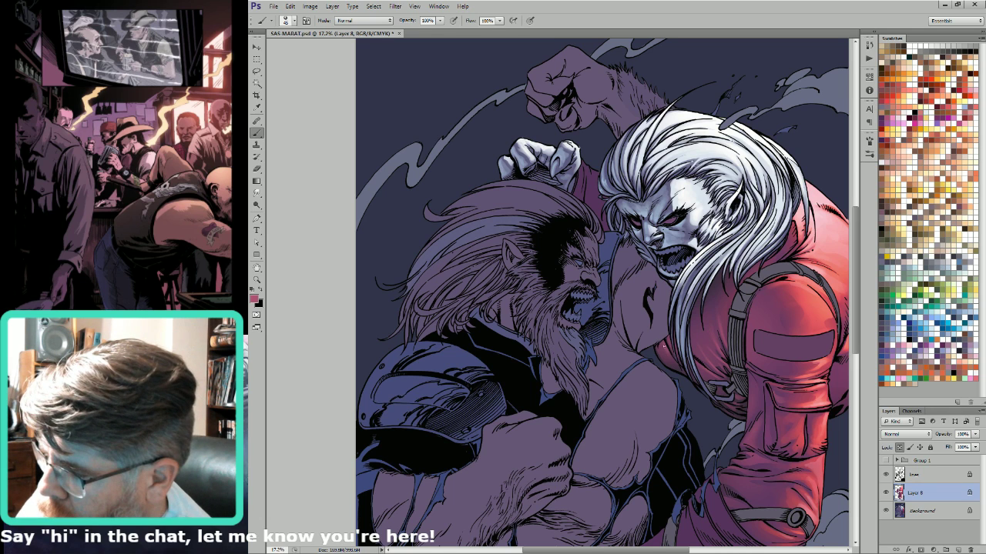
key("]")
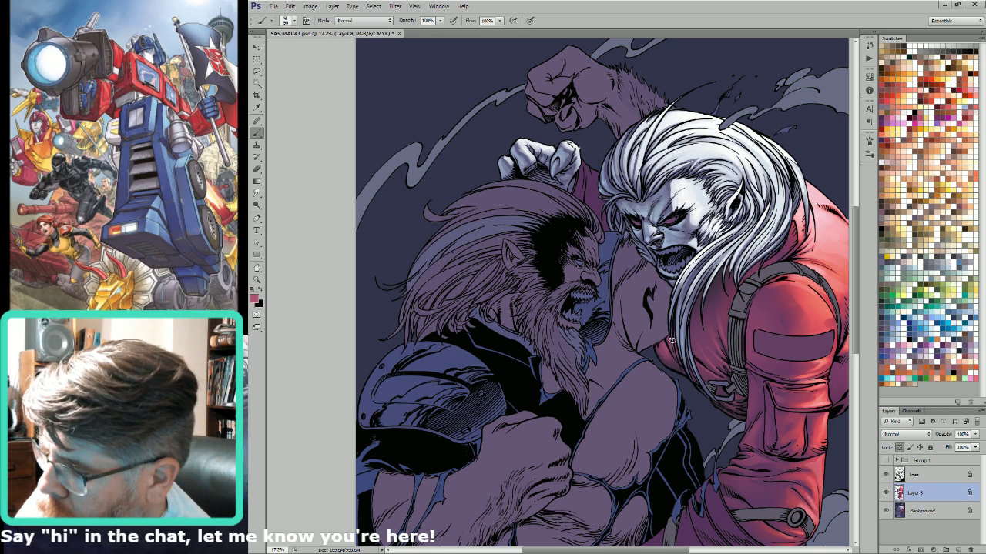
key("bracketleft")
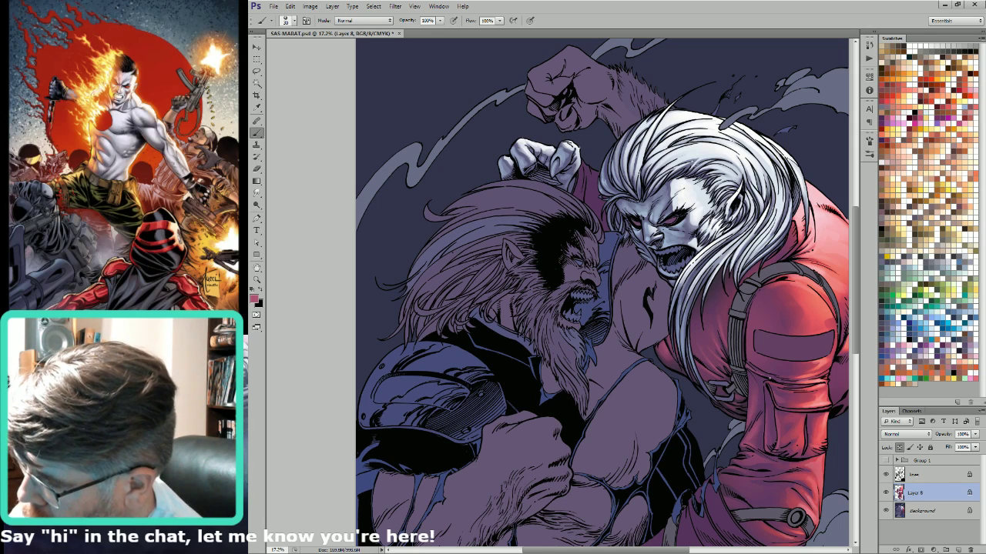
Brush pink over the coat's chest between the hair and the strap, enlarging the brush to 125 and 500 pixels.
left_click_drag(763, 387, 779, 314)
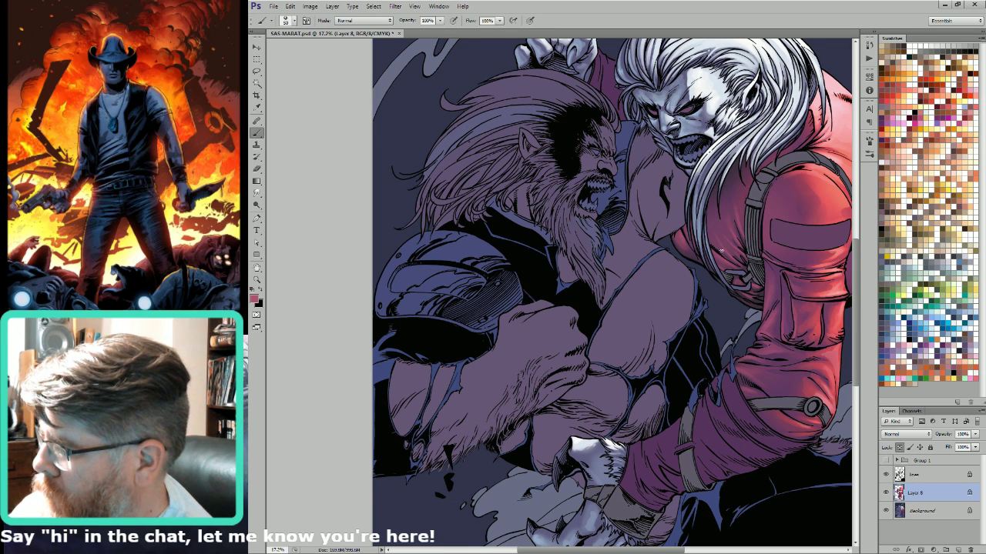
key("]")
key("]")
key("]")
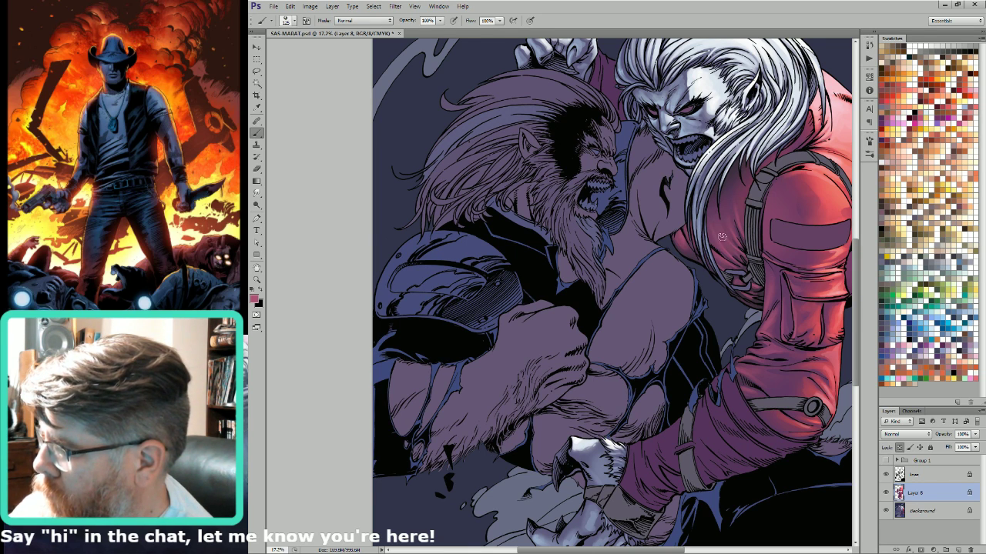
left_click_drag(724, 212, 739, 170)
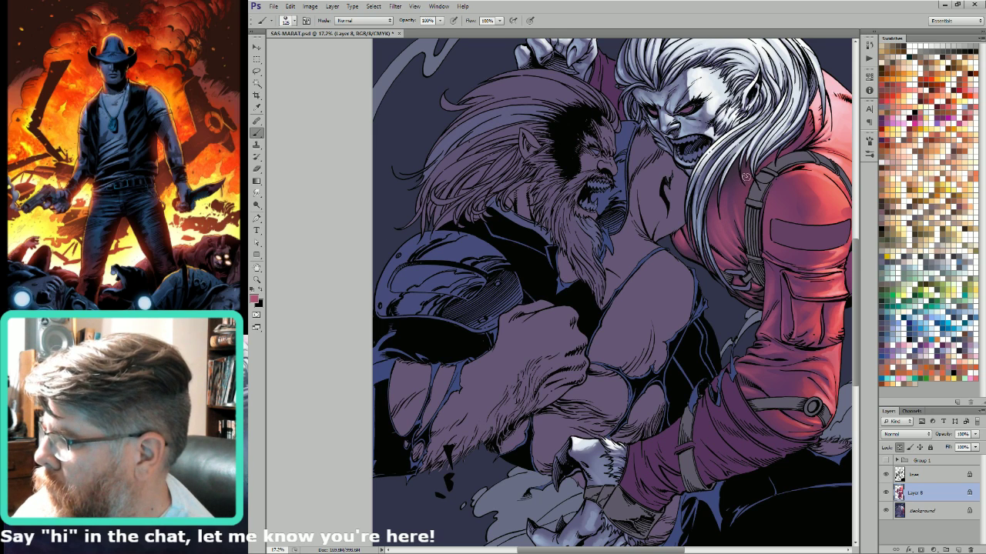
key("bracketright")
key("bracketright")
key("bracketright")
key("bracketright")
key("bracketright")
key("bracketright")
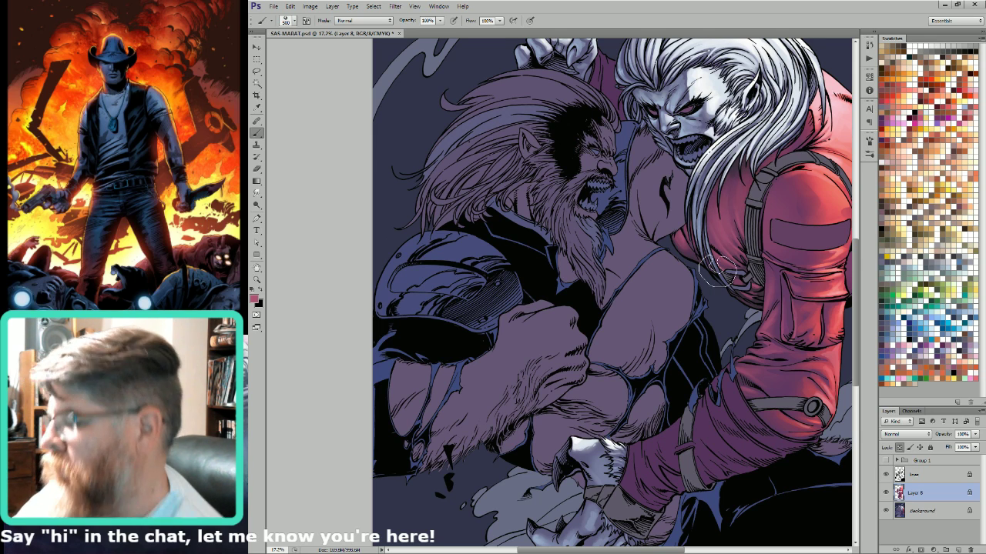
Touch up the upper sleeve beside the strap, below the arm patch, with a small pink brush at 100% opacity.
key("ctrl+0")
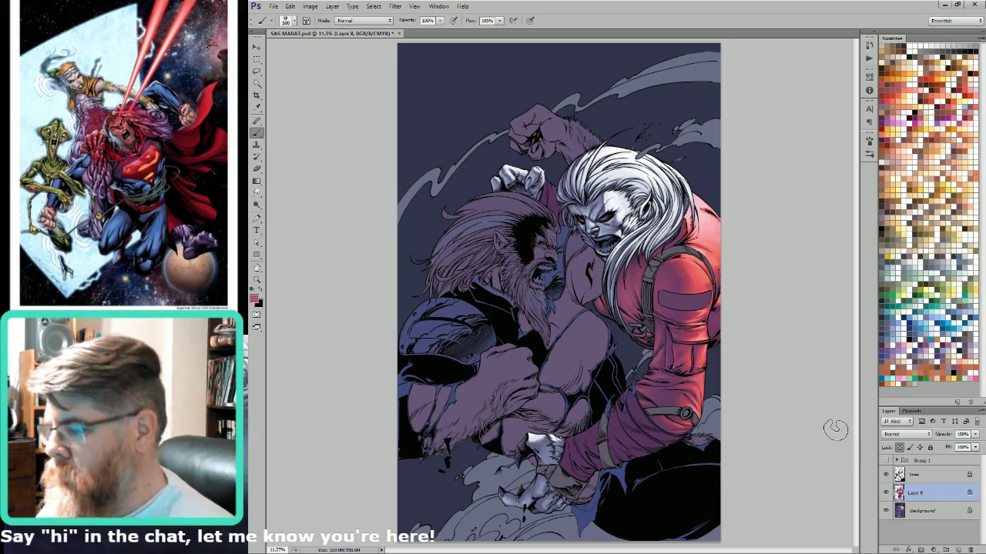
key("ctrl+minus")
key("ctrl+plus")
key("ctrl+plus")
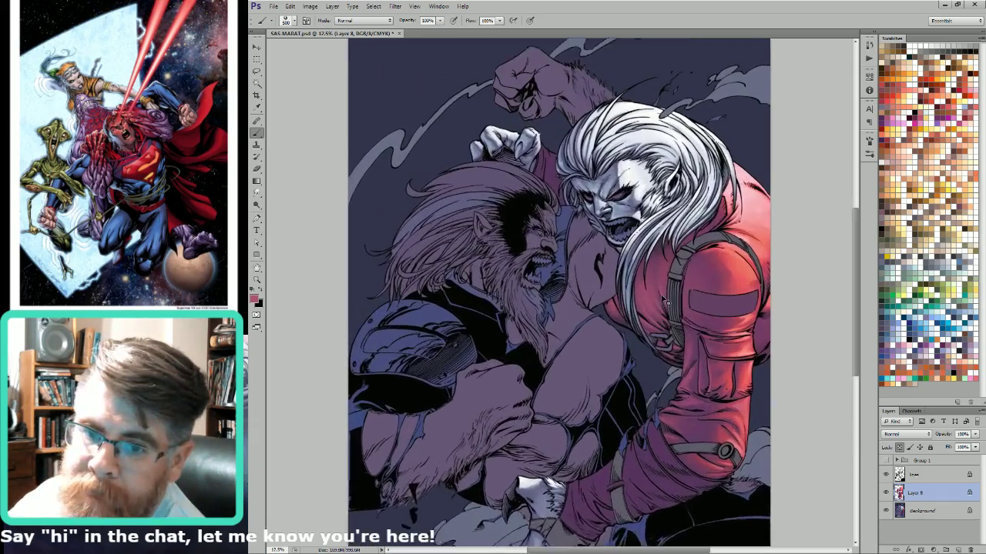
left_click_drag(604, 222, 577, 231)
key("ctrl+plus")
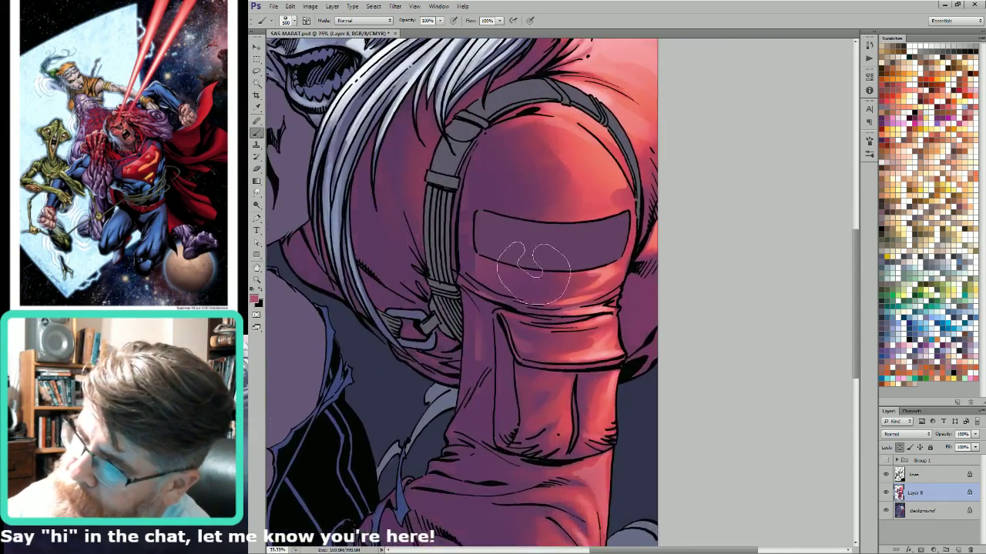
key("p")
key("b")
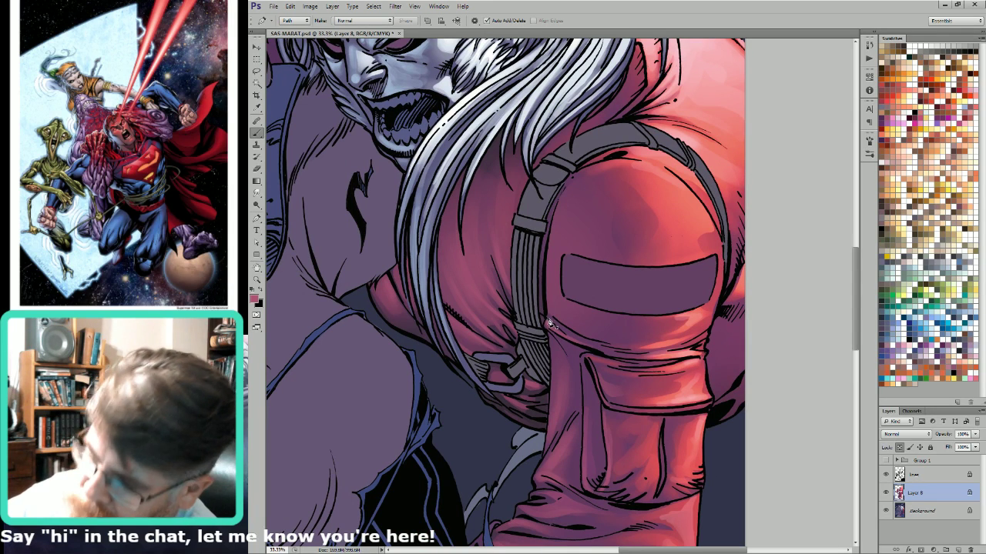
key("[")
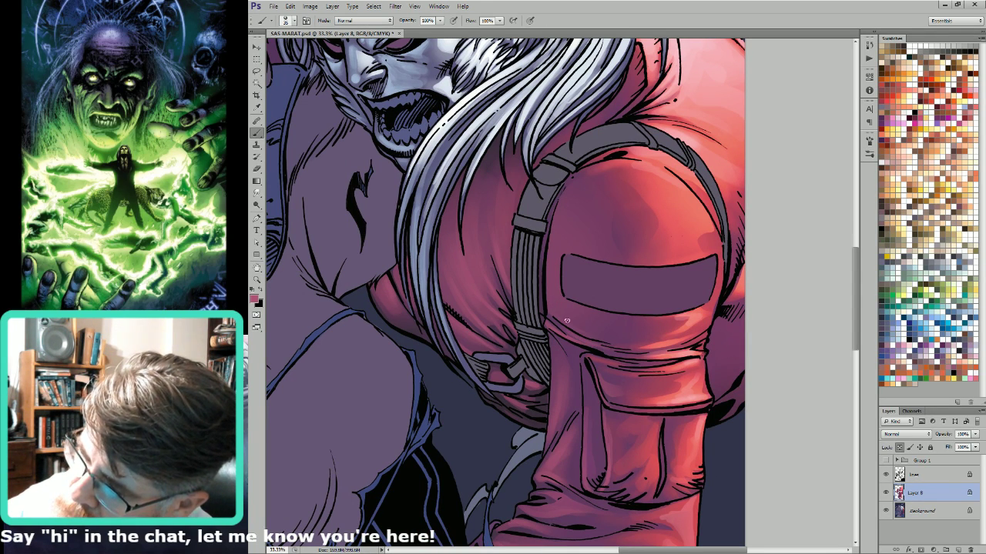
Brush pink over the shoulder between the strap and the arm patch with a 150-pixel brush.
key("bracketright")
key("bracketright")
key("bracketright")
key("bracketright")
key("bracketright")
key("bracketright")
key("bracketright")
key("bracketright")
key("bracketright")
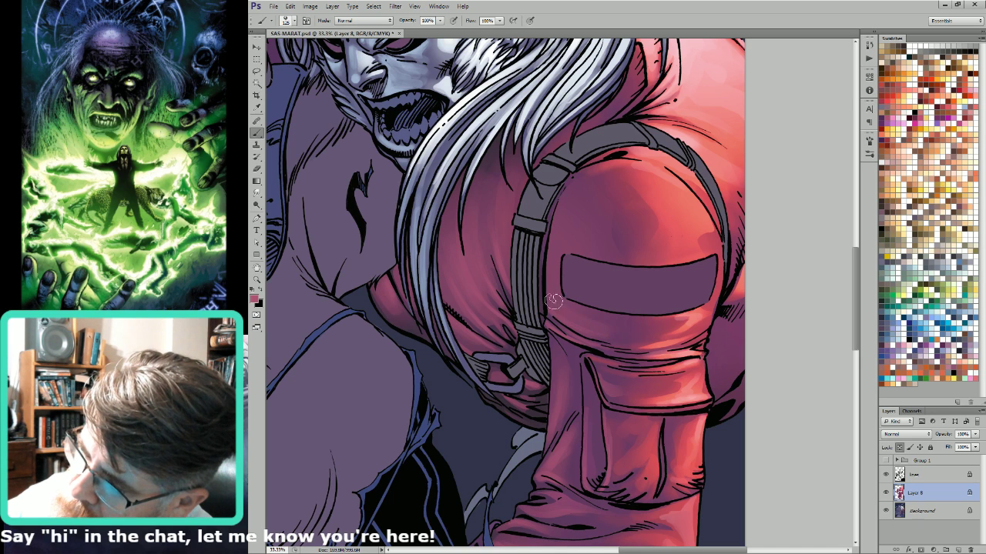
key("bracketright")
mouse_move(581, 268)
left_mouse_down()
mouse_move(570, 242)
mouse_move(603, 208)
left_mouse_up()
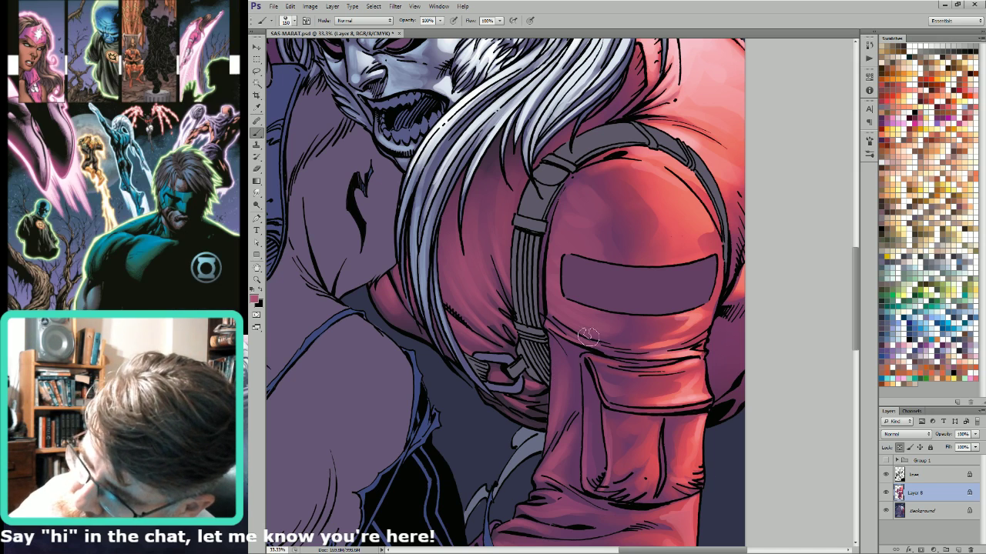
Touch up the upper sleeve below the arm patch and the chest folds with a small pink brush at 100% opacity.
key("bracketleft")
key("bracketleft")
key("bracketleft")
key("bracketleft")
key("bracketleft")
key("bracketleft")
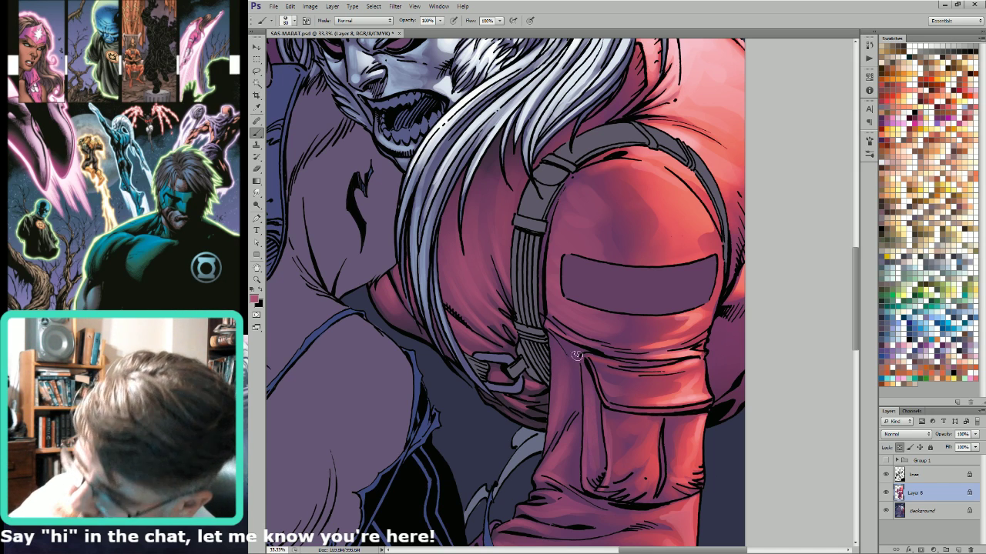
key("bracketleft")
key("bracketleft")
key("bracketleft")
key("bracketleft")
key("bracketleft")
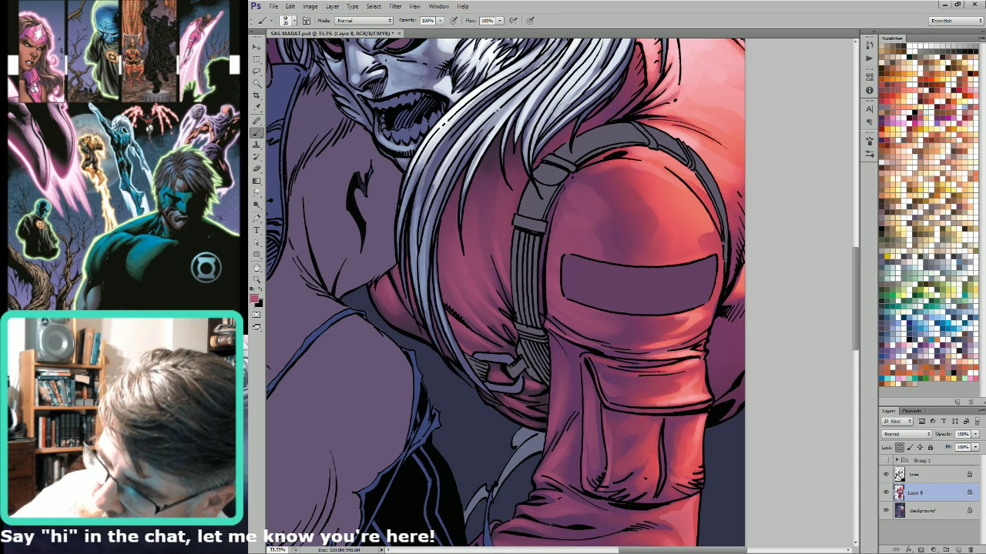
key("bracketleft")
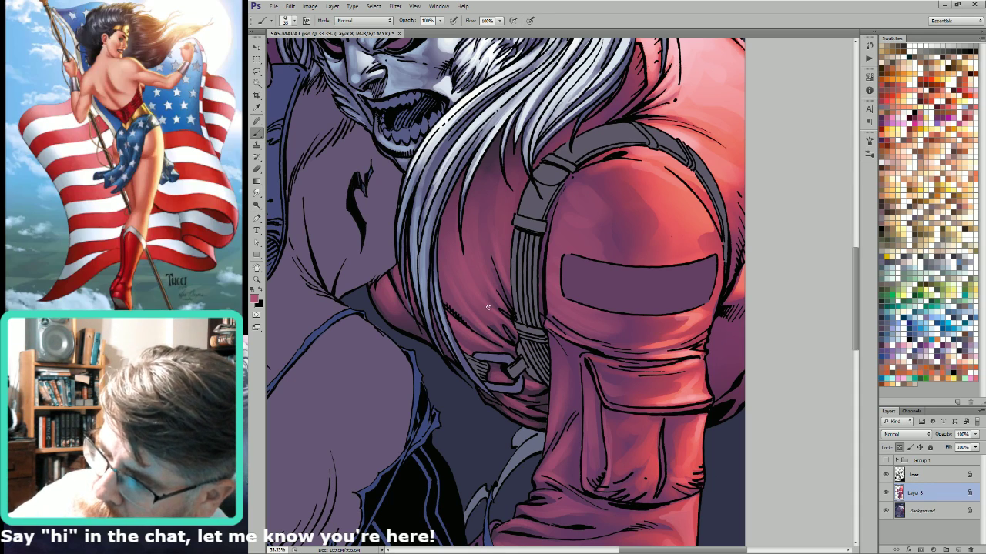
Shade the coat's chest with black using a soft brush preset at 50% opacity, reduced from 1000 pixels to a small size.
key("ctrl+0")
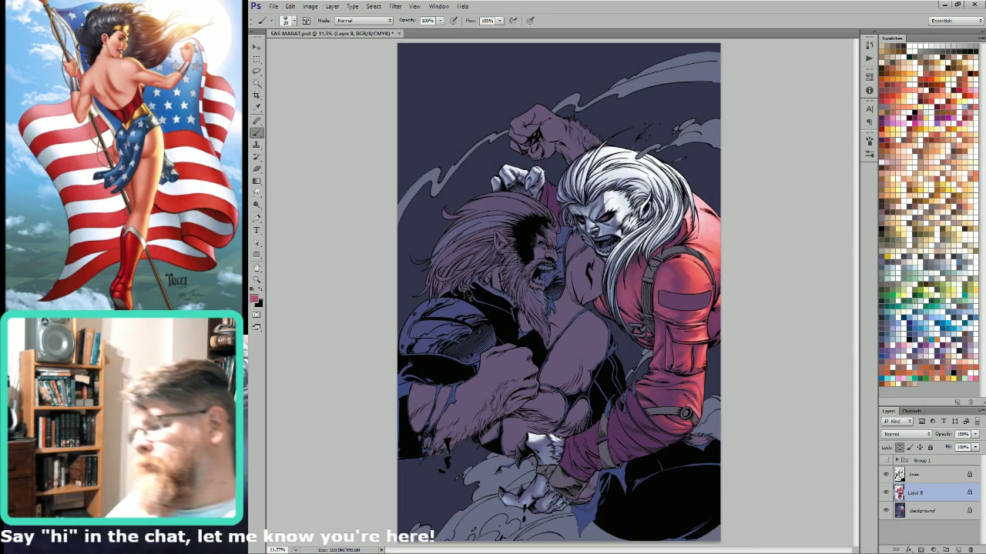
key("x")
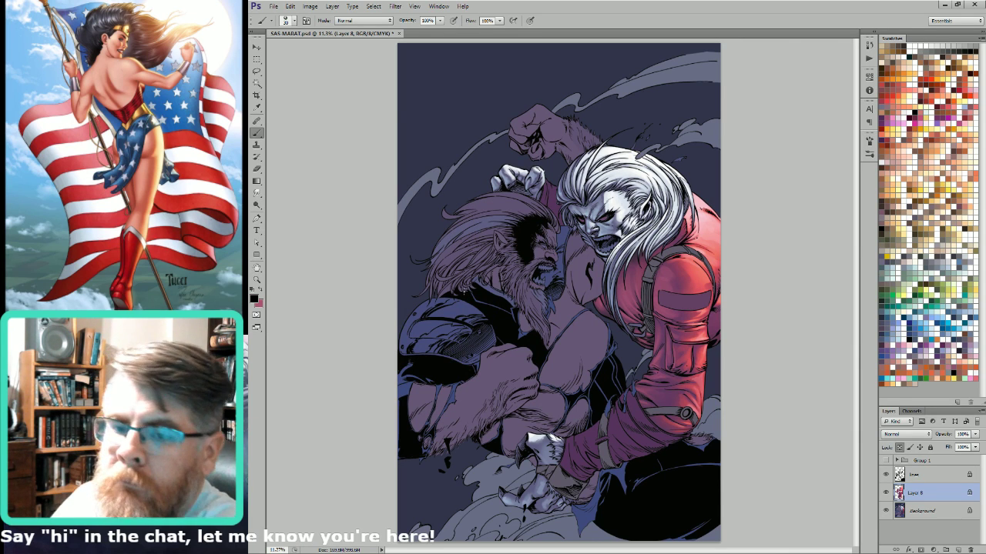
left_click(271, 22)
left_click(302, 65)
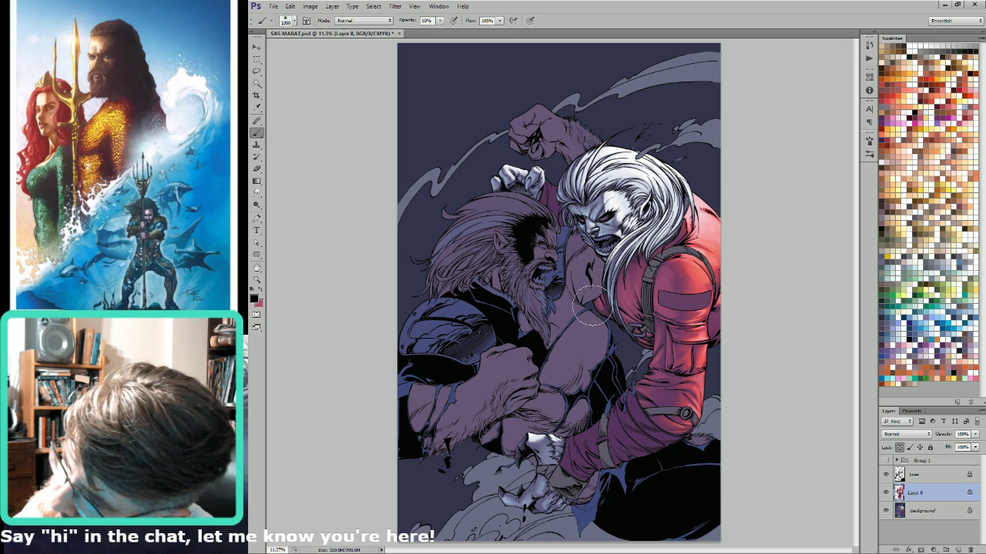
key("bracketright")
key("bracketright")
key("bracketright")
key("bracketright")
key("bracketright")
key("bracketright")
key("bracketright")
key("bracketleft")
key("bracketleft")
key("bracketleft")
key("bracketleft")
key("bracketleft")
key("bracketleft")
key("bracketleft")
key("bracketleft")
key("bracketleft")
key("bracketleft")
key("bracketleft")
key("bracketleft")
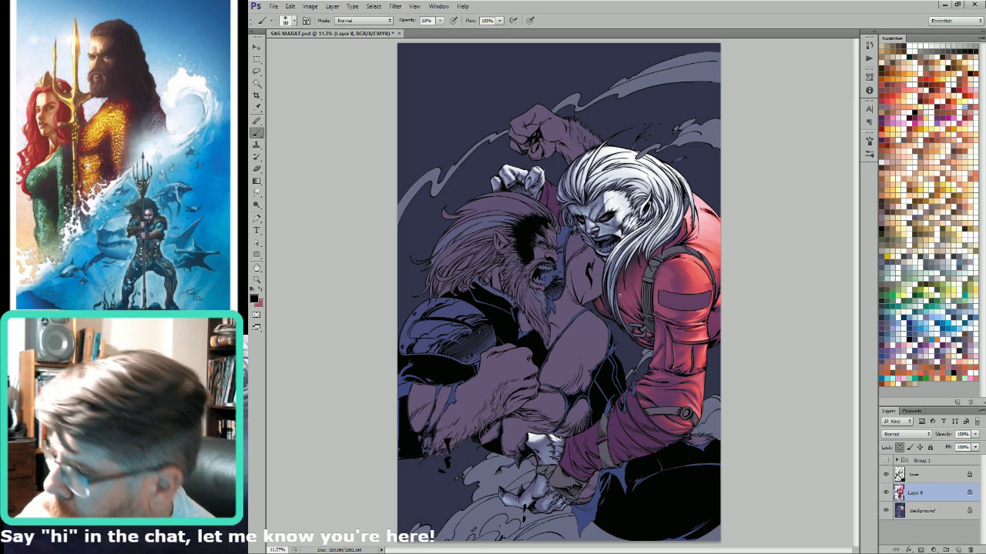
Deepen the chest folds between the hair and the strap with a soft black brush enlarged to 100 pixels.
key("bracketright")
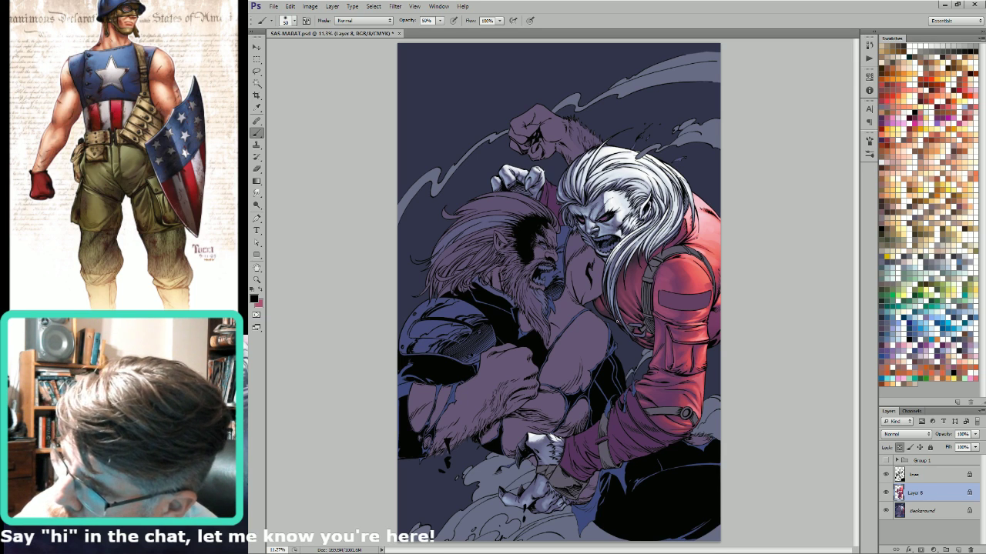
key("bracketright")
key("bracketright")
key("bracketright")
key("bracketright")
key("bracketright")
key("bracketright")
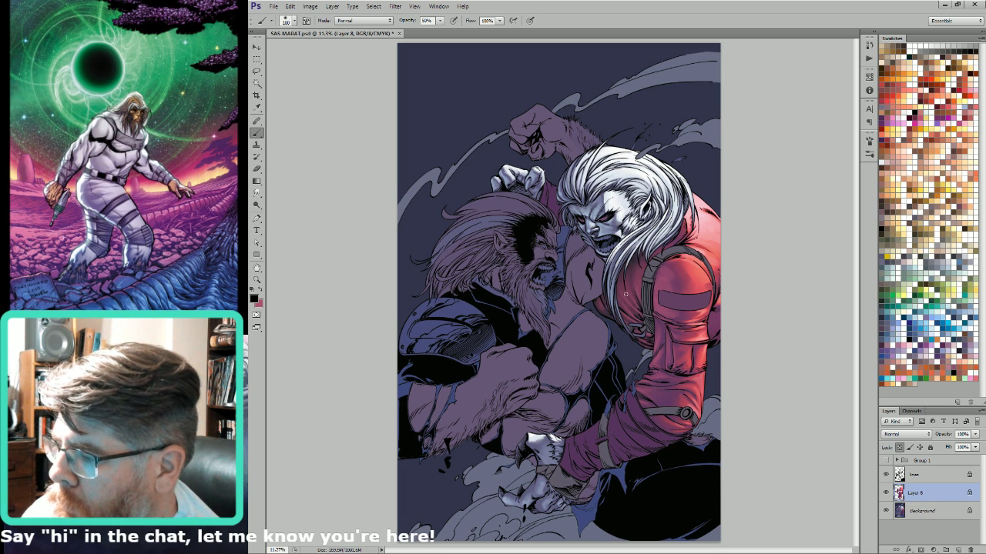
Blend pink and black over the shoulder and sleeve at 50% opacity with a soft brush of 300, then 150 pixels.
key("x")
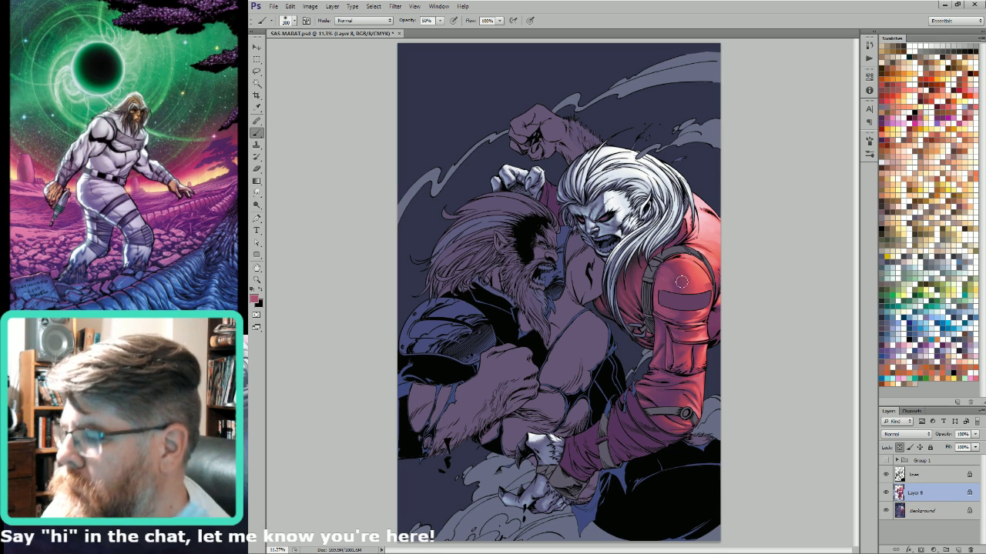
key("bracketright")
key("bracketright")
key("x")
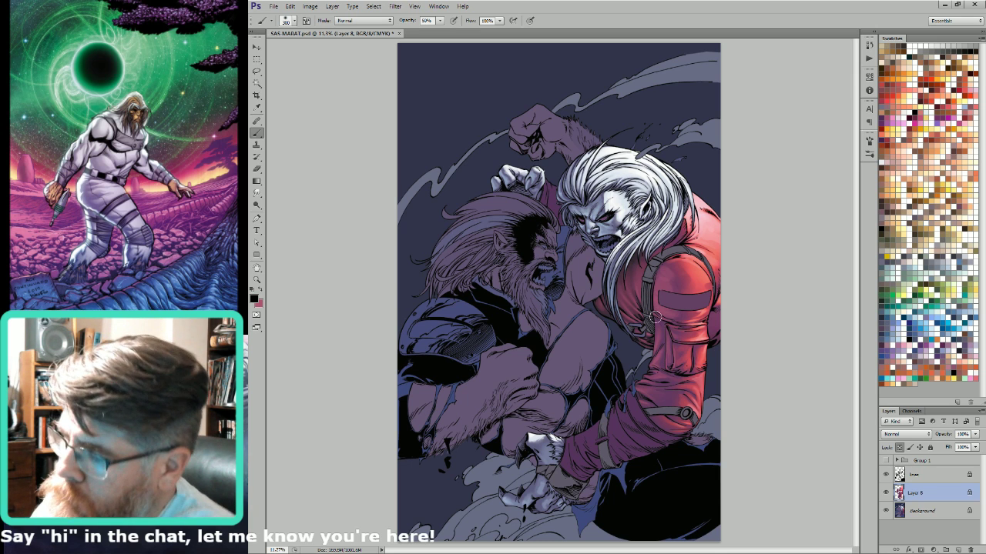
key("bracketleft")
key("bracketleft")
key("bracketleft")
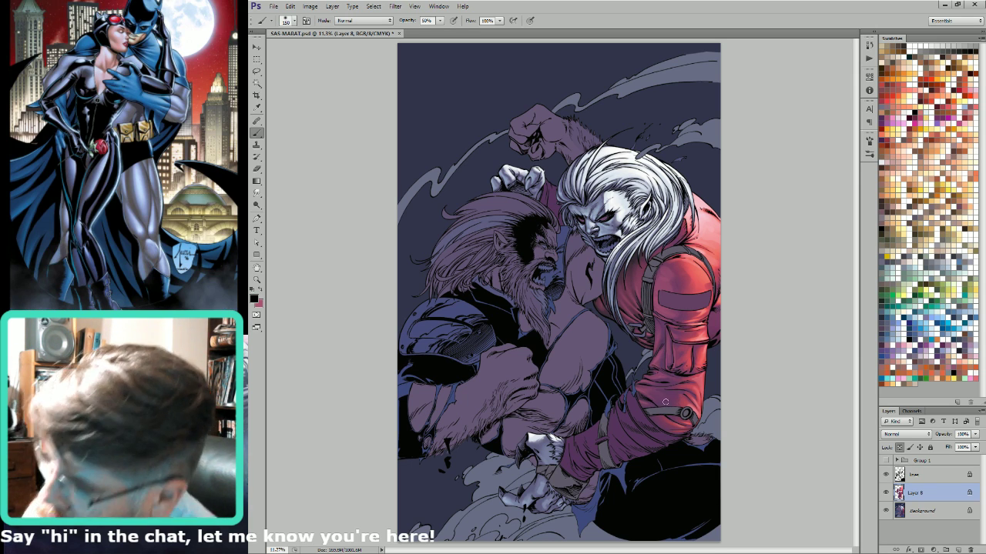
Refine the sleeve folds by alternating black and pink with a soft brush of 125 pixels or less at 50% opacity.
key("bracketleft")
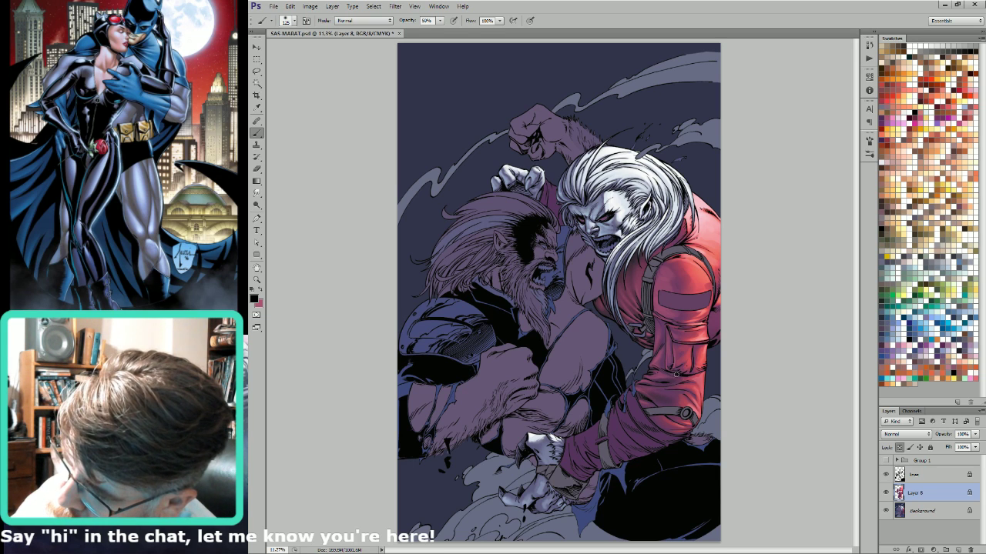
key("bracketright")
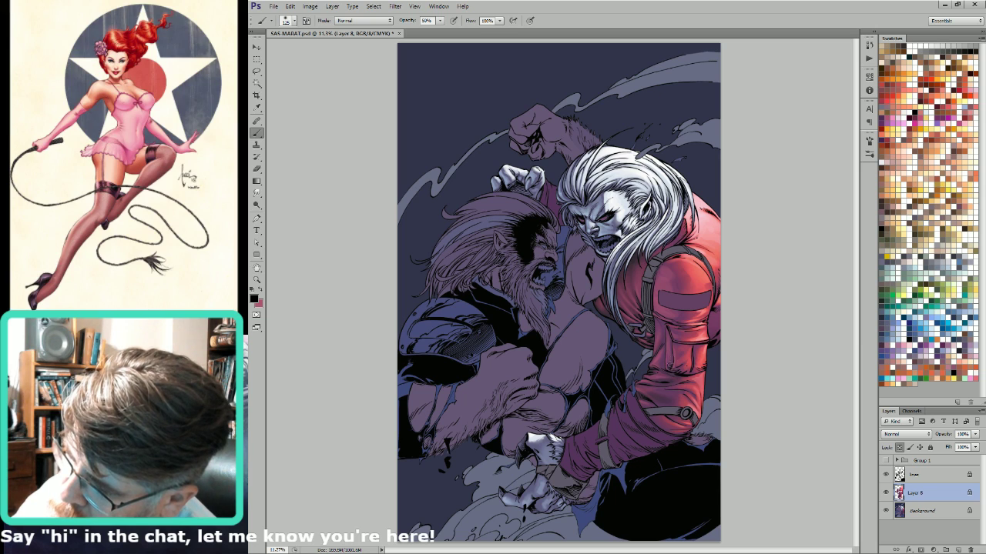
key("x")
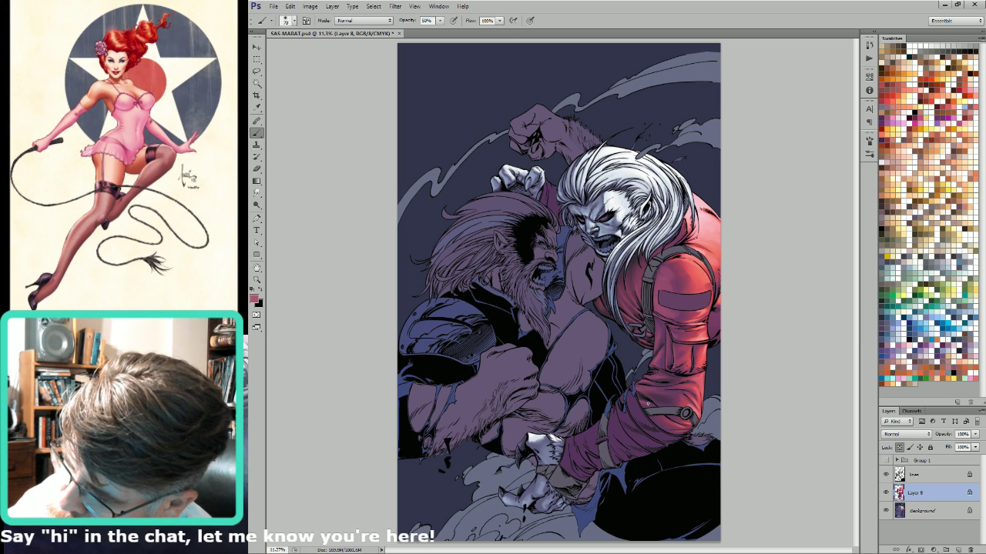
key("x")
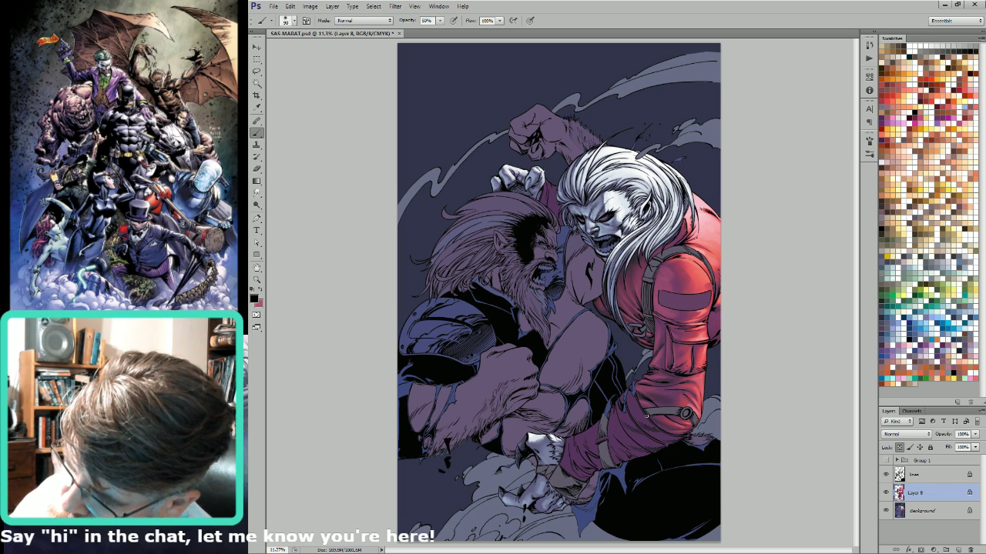
key("x")
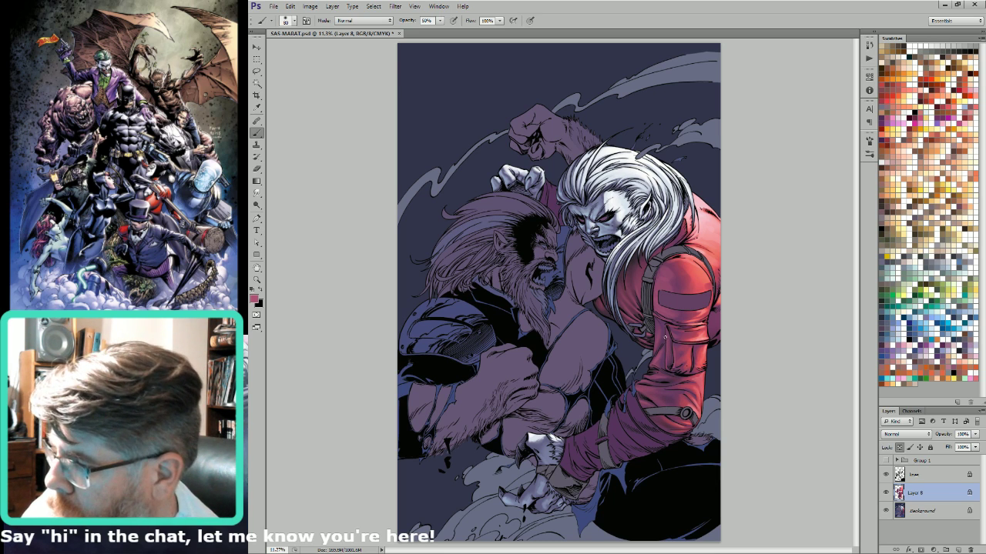
key("x")
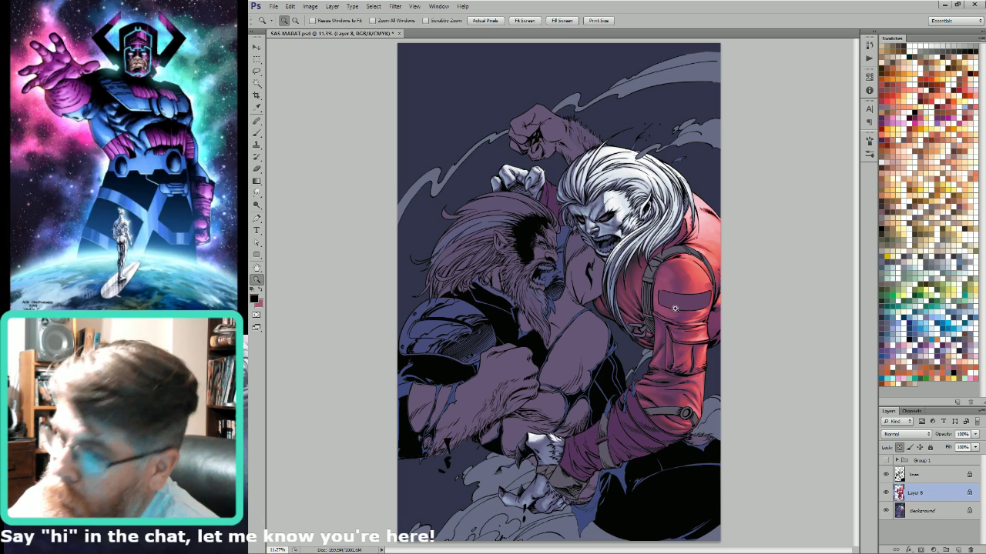
Shade the shoulder around the strap in black, enlarging the brush to 250 and 500 pixels and lowering the opacity to 20%.
key("]")
key("]")
key("]")
key("]")
key("]")
key("]")
key("]")
key("]")
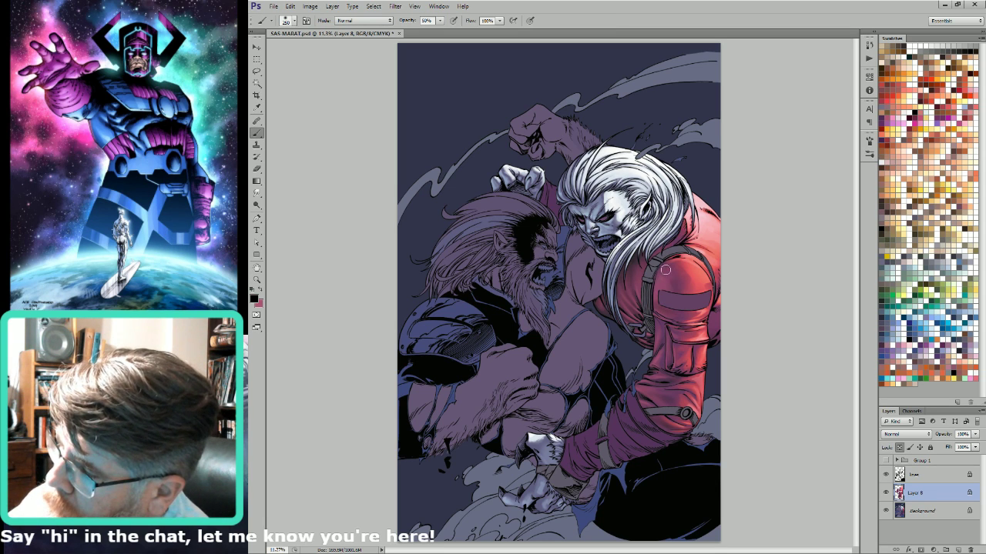
key("bracketright")
key("bracketright")
key("bracketright")
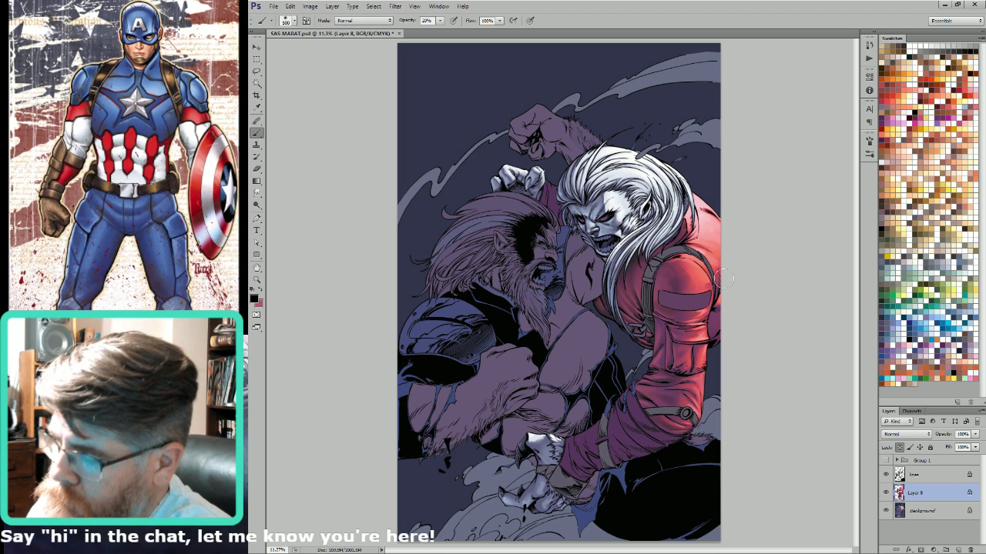
Lasso the purple coat area behind the upper arm at the page edge and paint it with red sampled from the coat.
key("l")
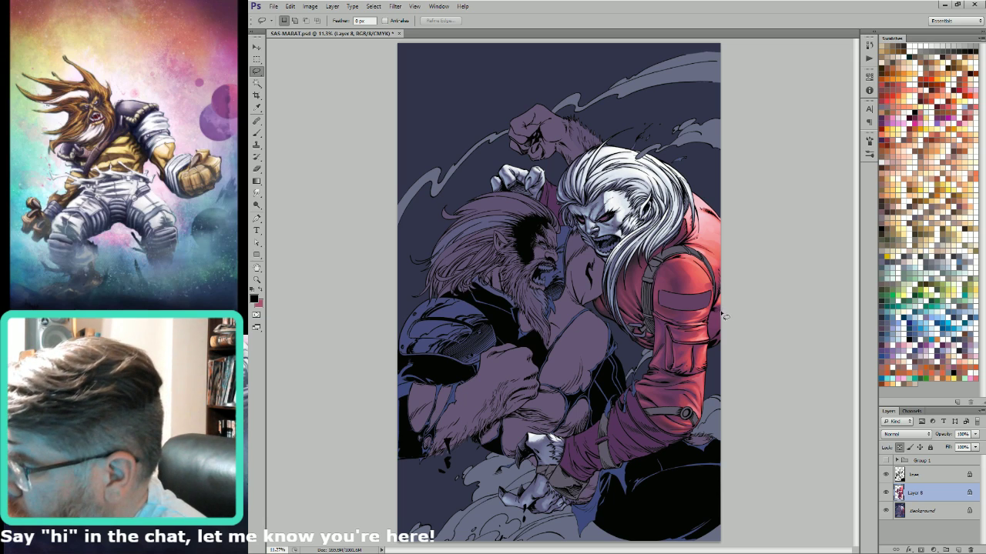
key("b")
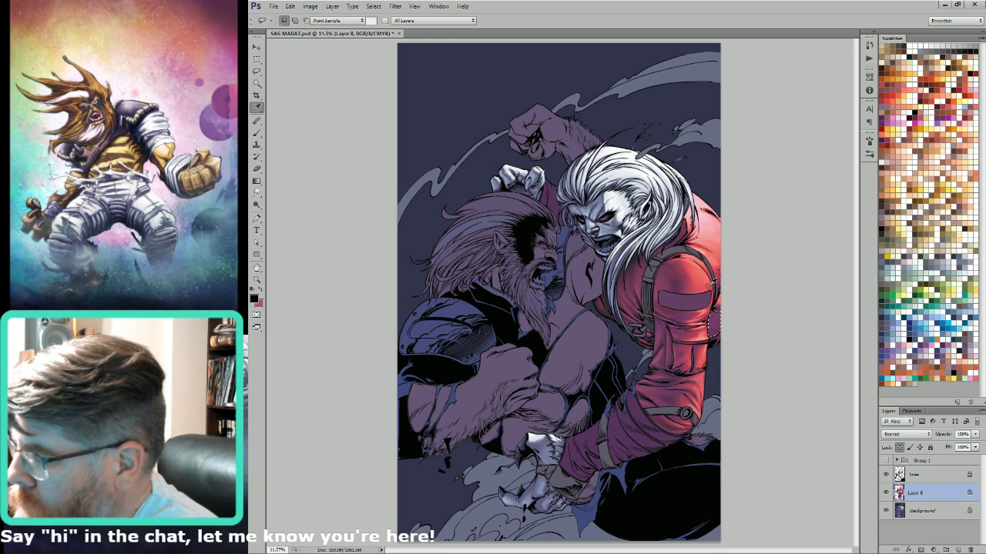
left_click(709, 284, "alt")
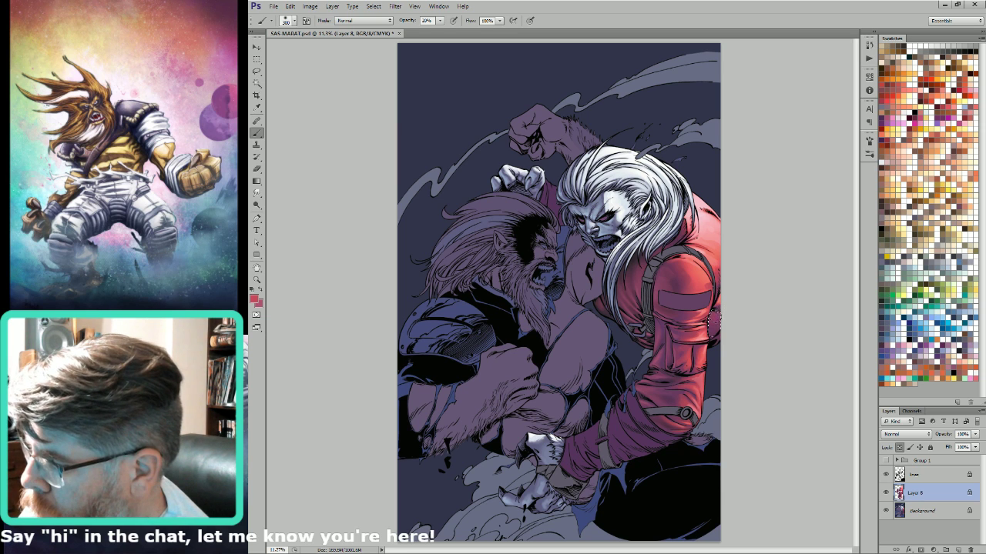
key("u")
key("i")
key("x")
left_click(710, 305)
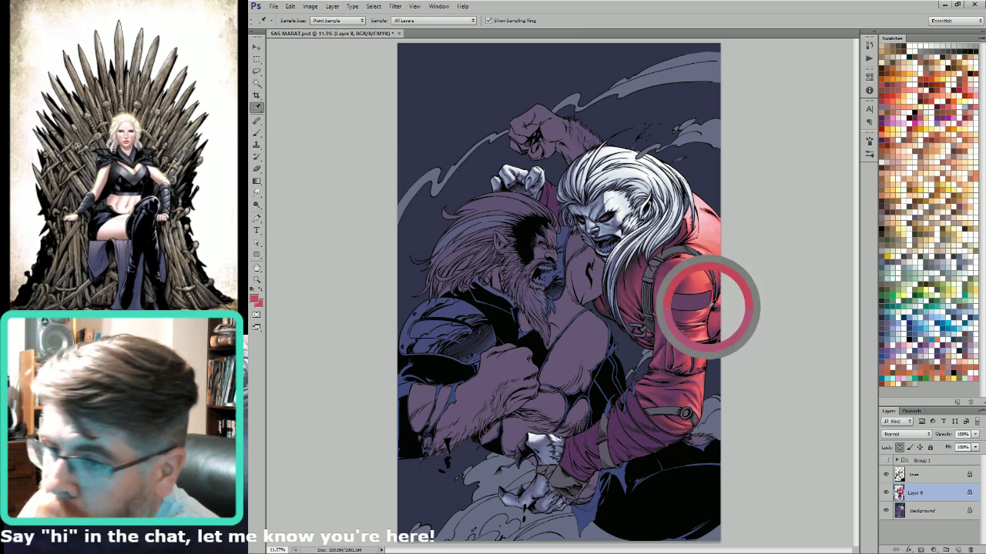
key("b")
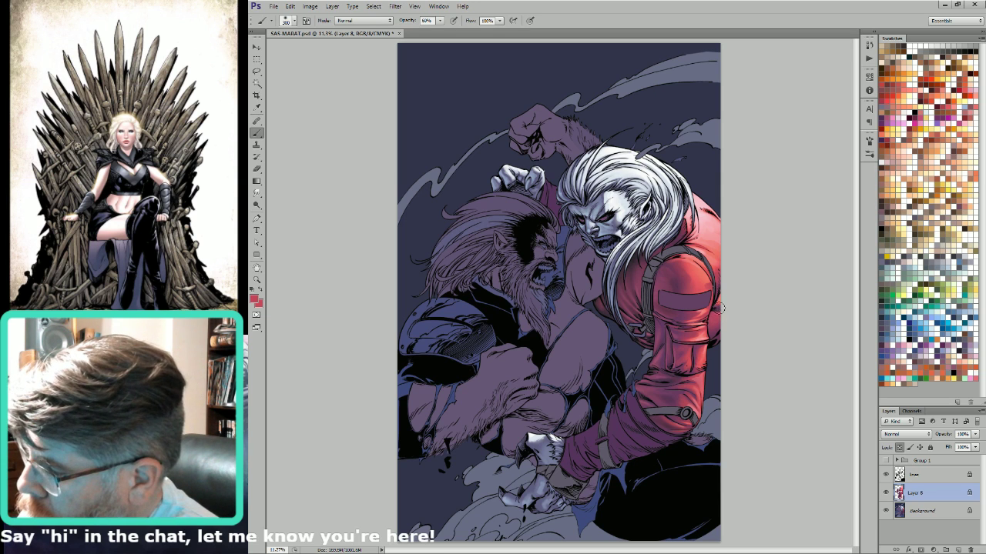
Lighten the coat area behind the upper arm with a brighter red sampled from the coat, using a 300-pixel brush at 60% opacity.
key("i")
left_click(716, 263)
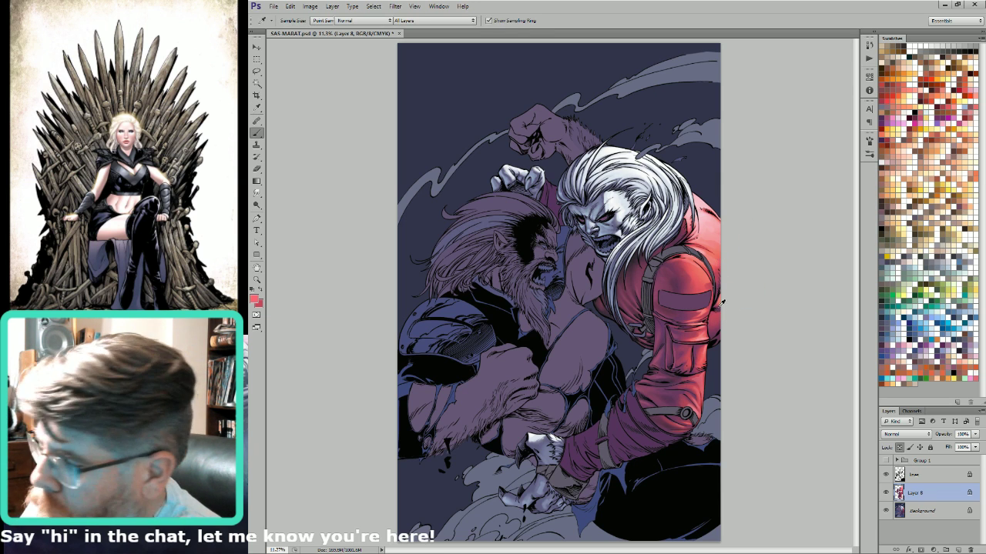
key("b")
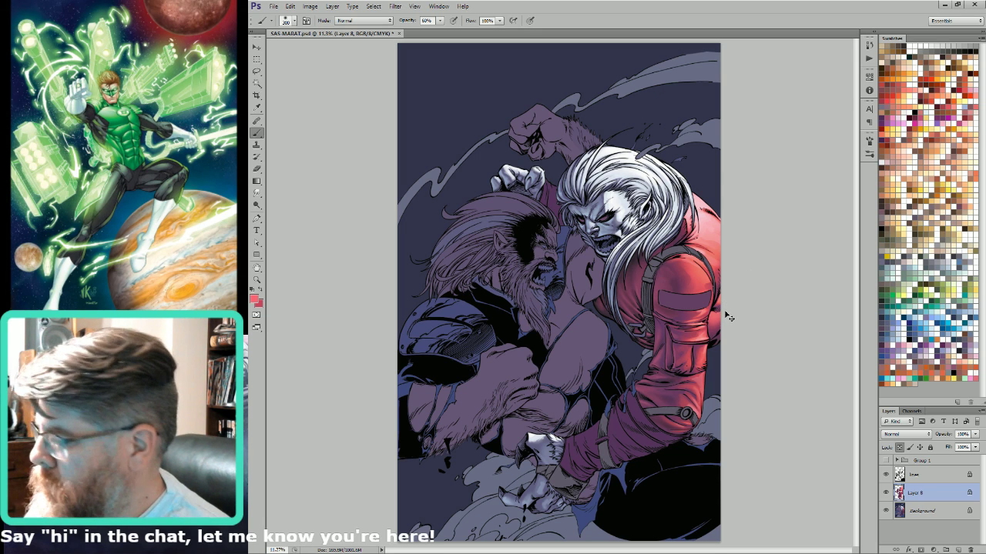
Choose a teal foreground swatch and reduce the brush from 300 pixels to a small size.
left_click(893, 310)
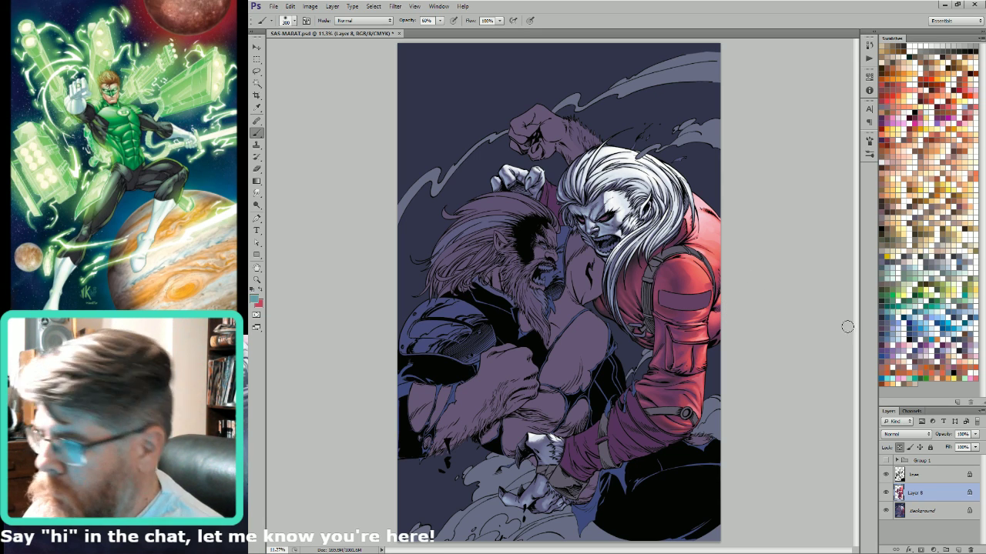
key("bracketleft")
key("bracketleft")
key("bracketleft")
key("bracketleft")
key("bracketleft")
key("bracketleft")
key("bracketleft")
key("bracketleft")
key("bracketleft")
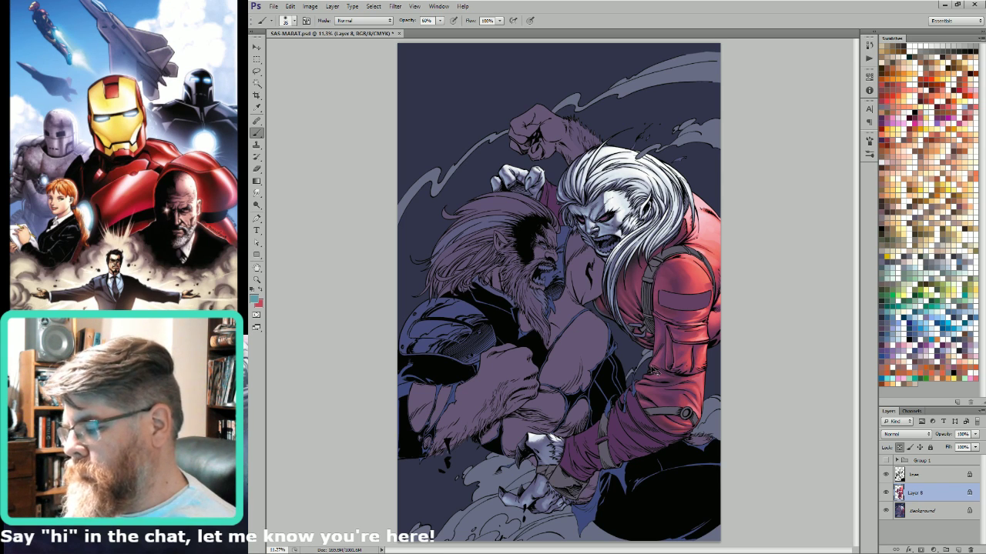
Merge Layer 8 down into the Background layer and save the document.
key("ctrl+e")
key("ctrl+s")
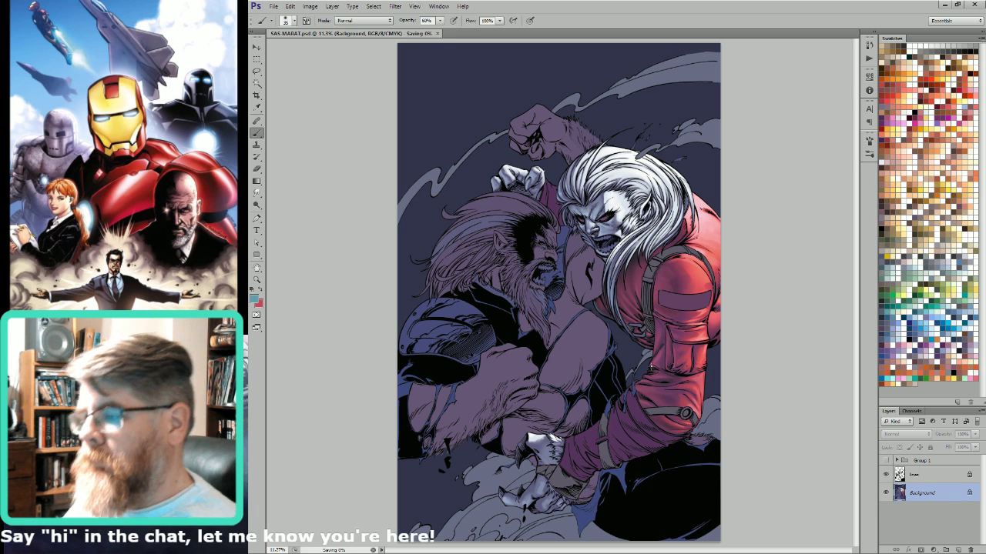
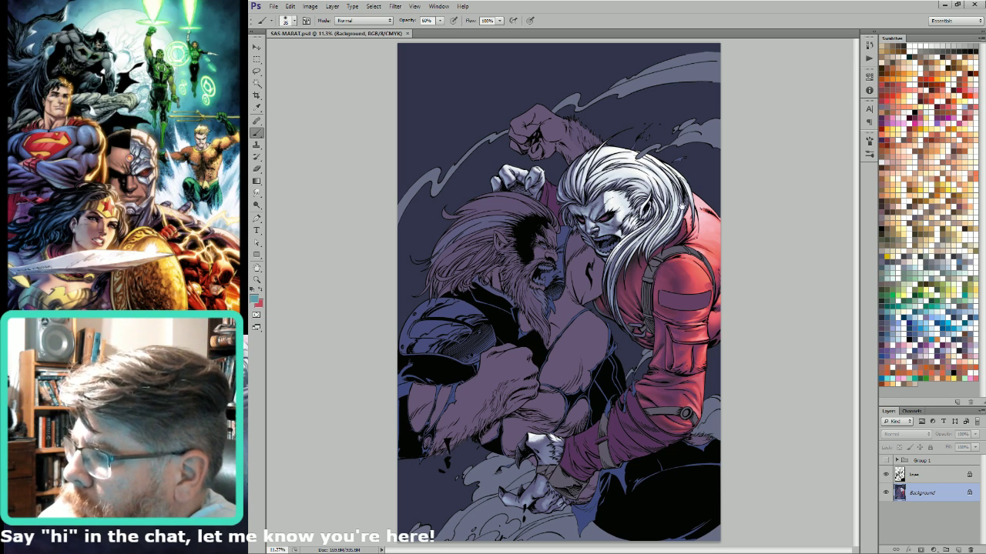
Select the arm patch by colour with the Magic Wand and brush dark purple over it at 60% opacity, enlarging the brush.
key("w")
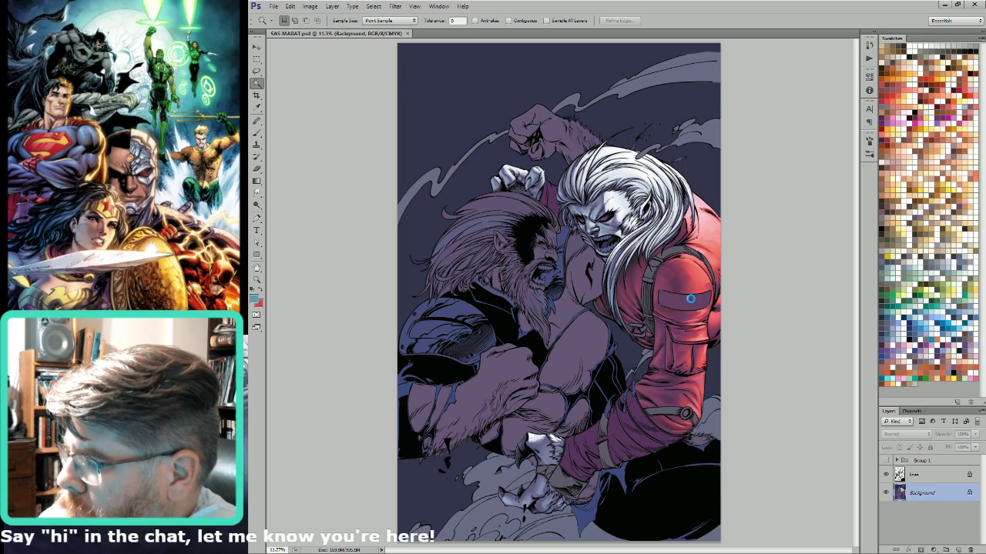
left_click(691, 299)
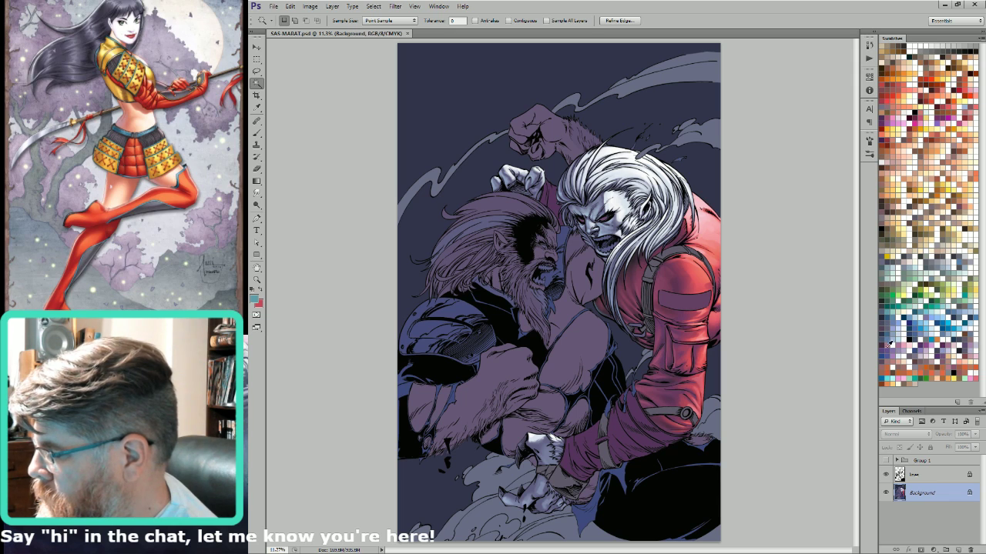
left_click(887, 344)
key("b")
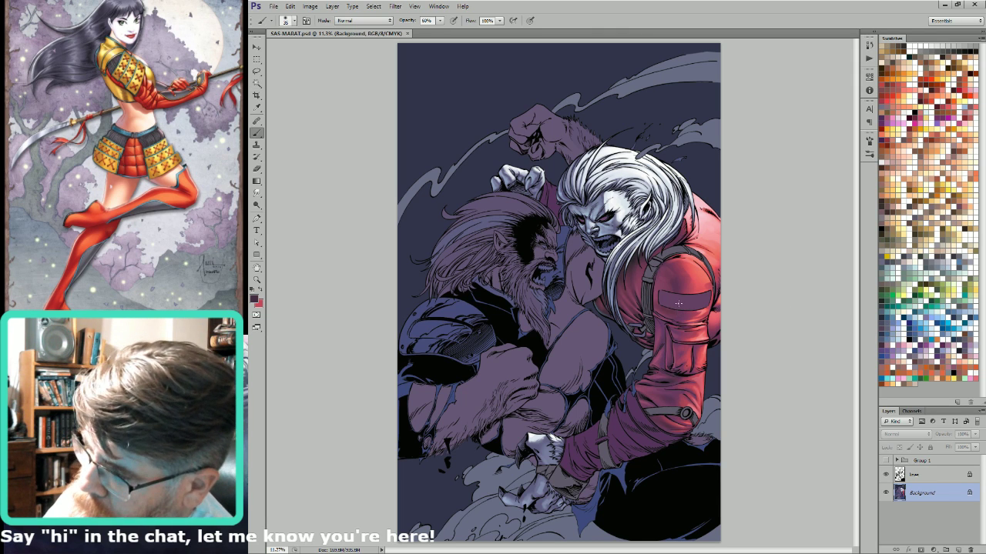
mouse_move(681, 305)
left_mouse_down()
mouse_move(677, 313)
mouse_move(678, 295)
left_mouse_up()
key("]")
key("]")
key("]")
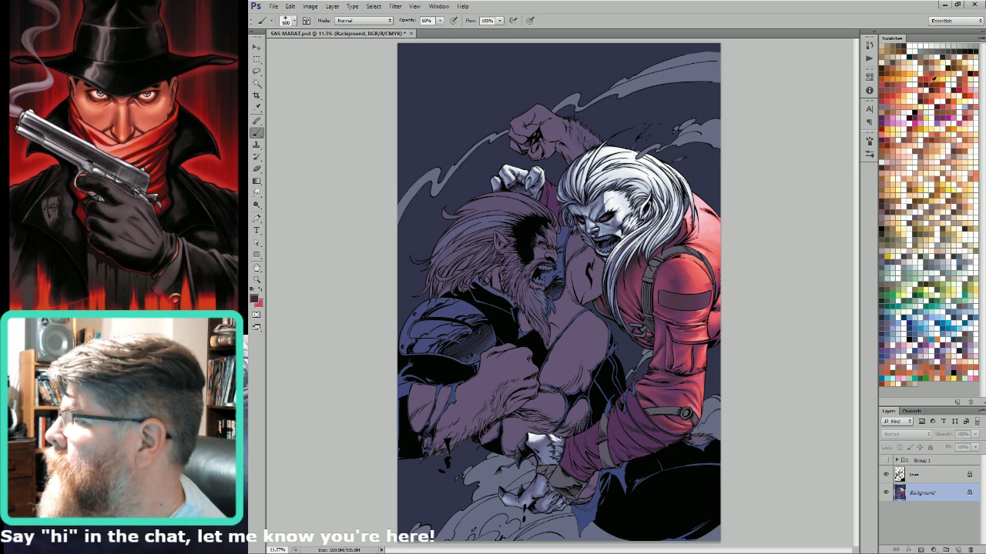
Rework the arm patch with dark and red tones, using a 700-pixel brush at 60% opacity and a red sampled from the sleeve.
left_click(915, 112)
key("bracketright")
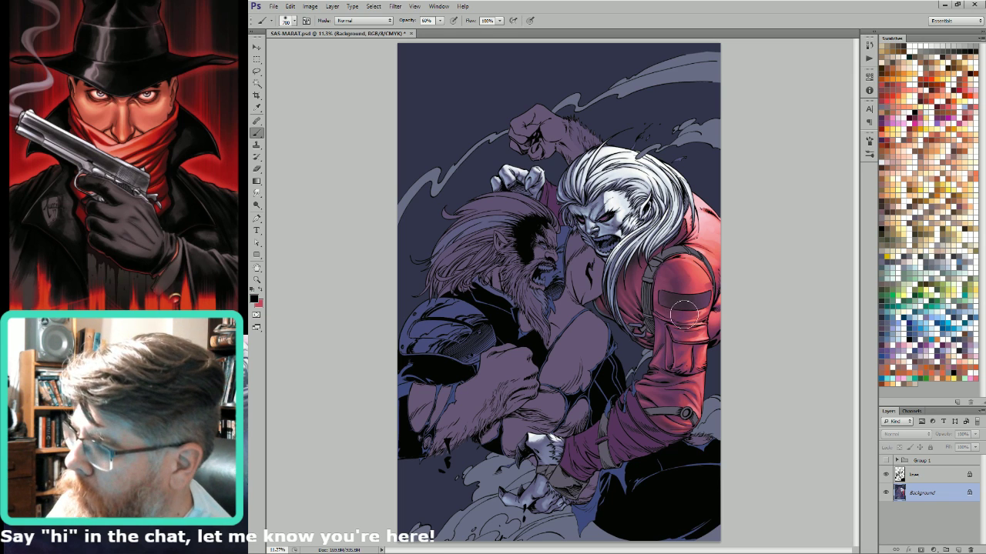
left_click(931, 97)
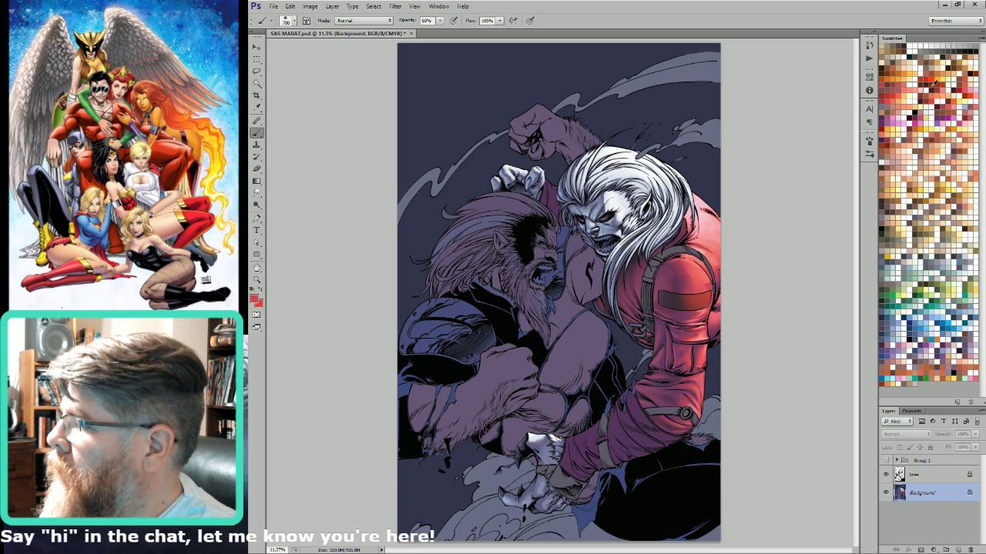
left_click(921, 101)
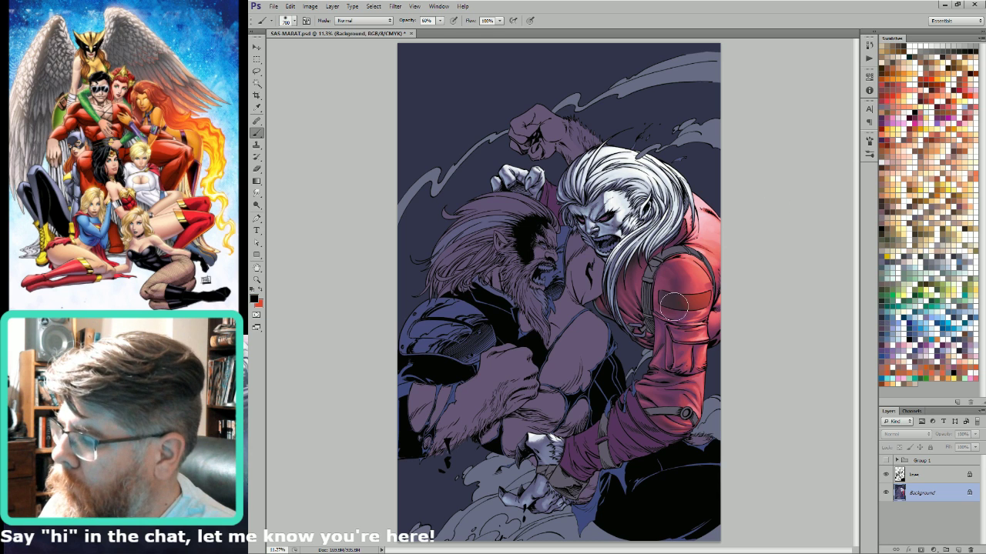
key("x")
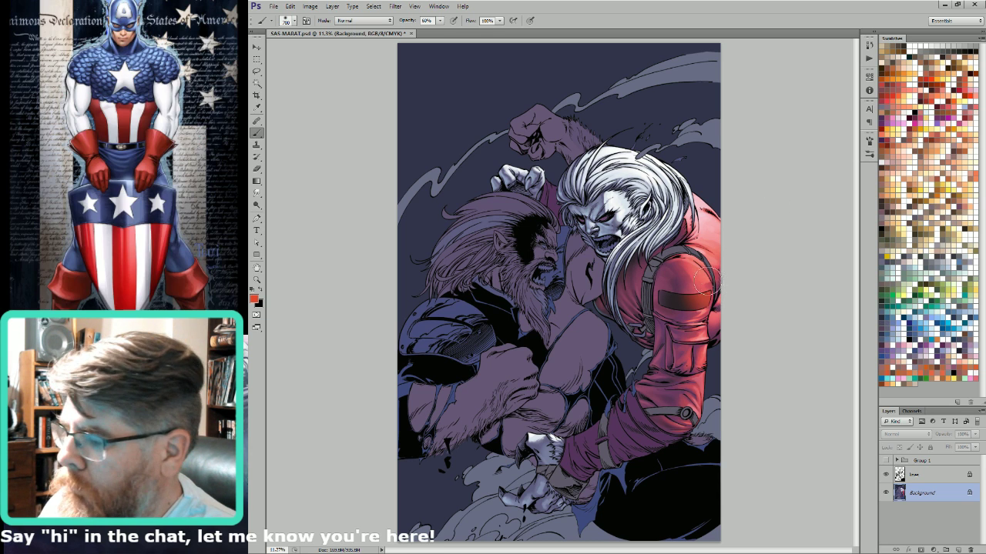
key("i")
left_click(701, 284)
key("v")
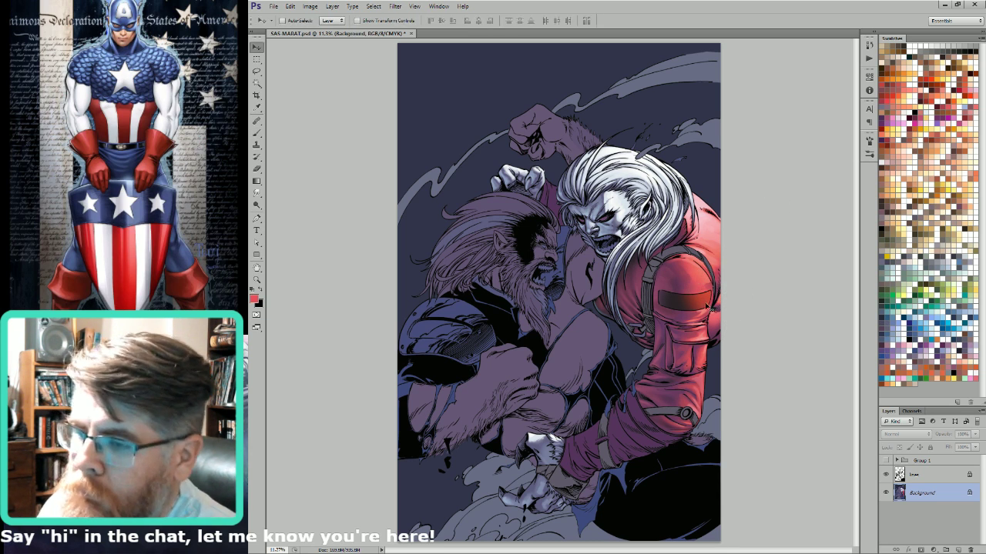
key("b")
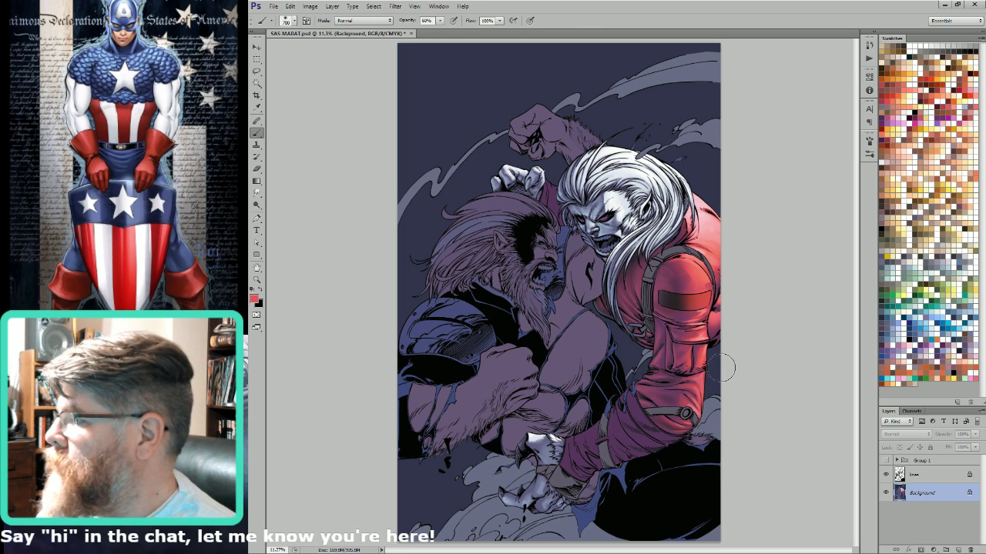
Brush magenta and salmon over the arm patch with the 700-pixel brush, and save the document.
left_click(950, 117)
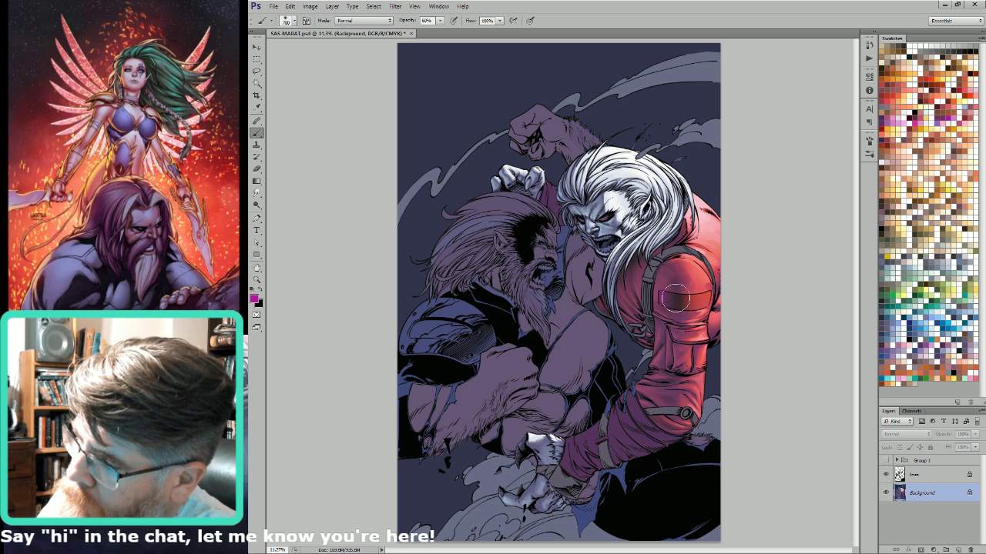
left_click_drag(665, 288, 704, 302)
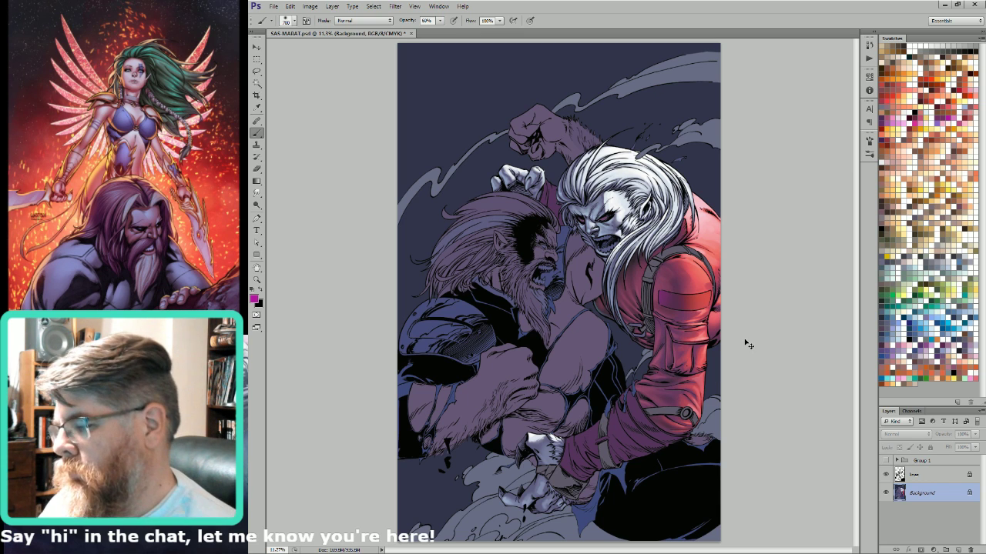
key("i")
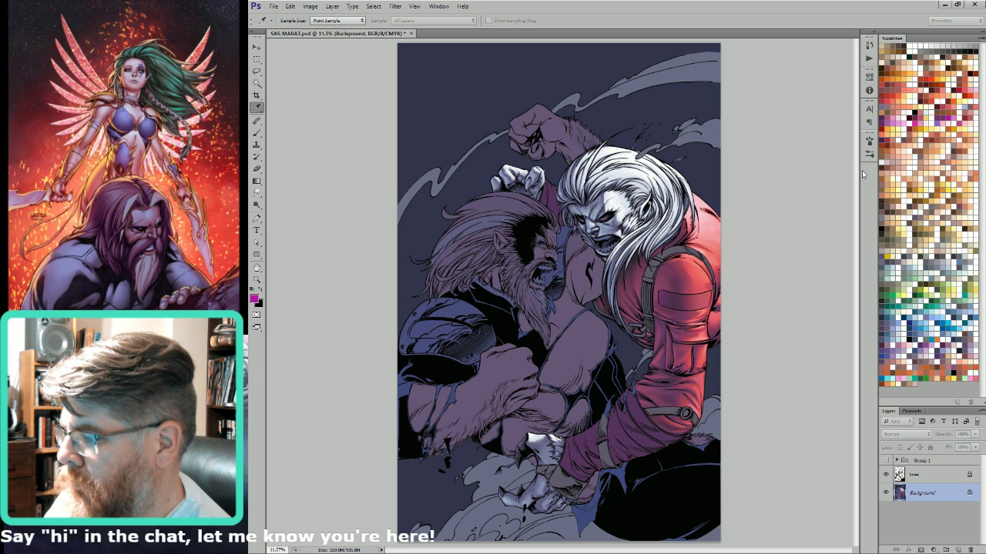
key("b")
left_click(941, 96)
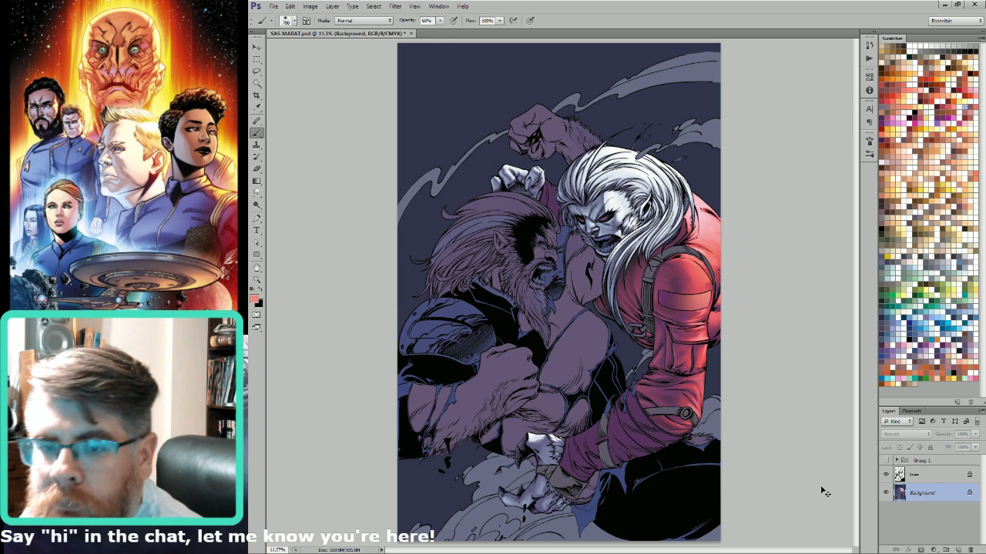
key("ctrl+s")
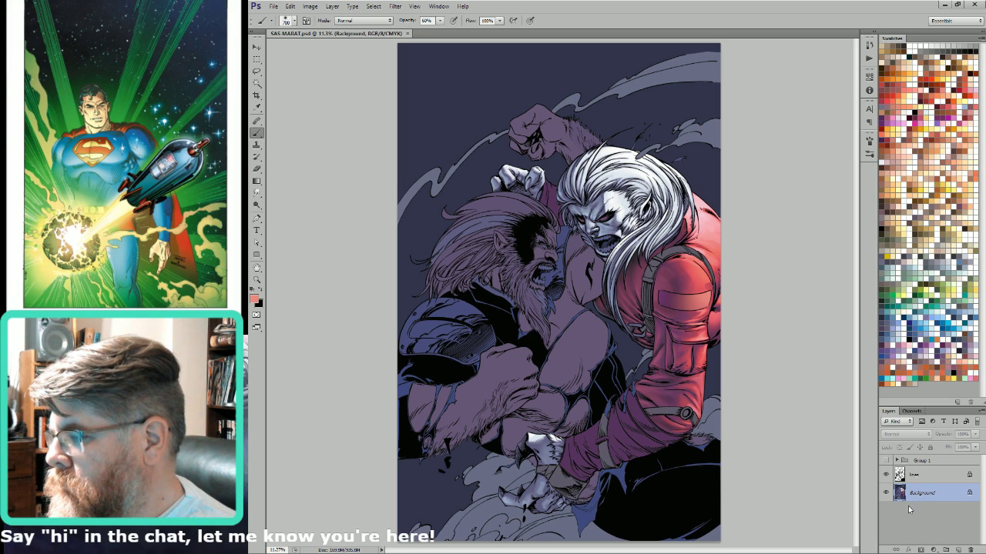
Select the grey straps by colour with the Magic Wand and place them on a new layer with locked transparent pixels.
key("w")
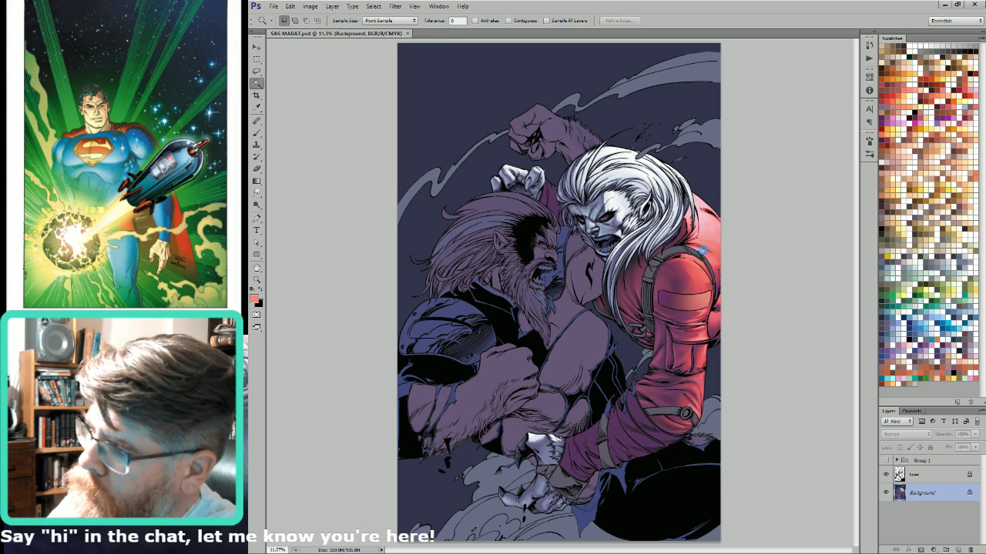
left_click(702, 250)
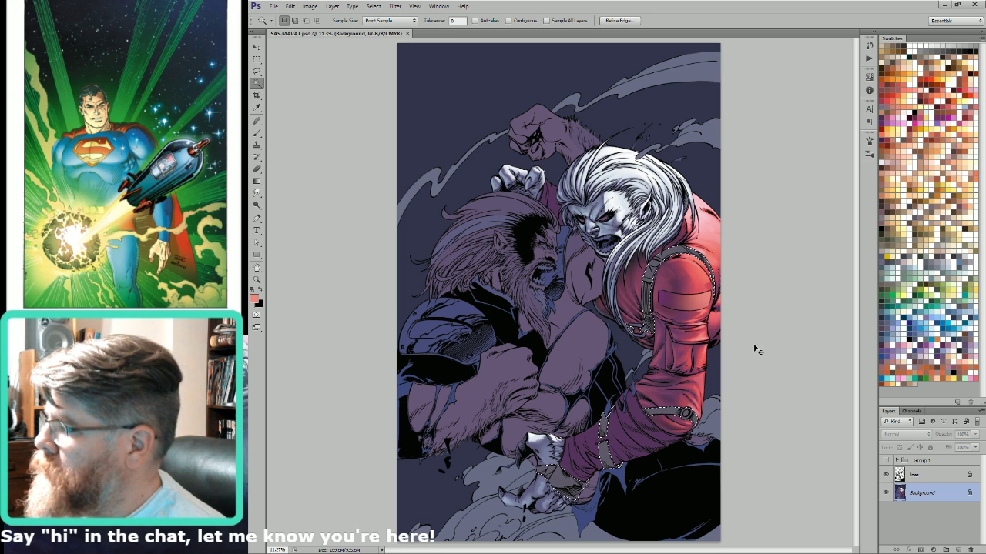
left_click(886, 63)
key("b")
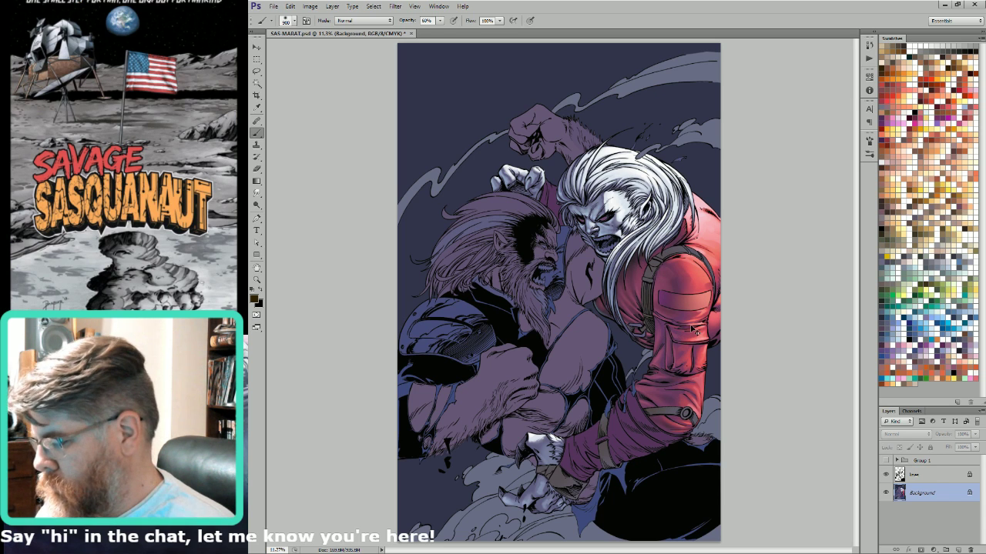
key("ctrl+shift+alt+n")
key("slash")
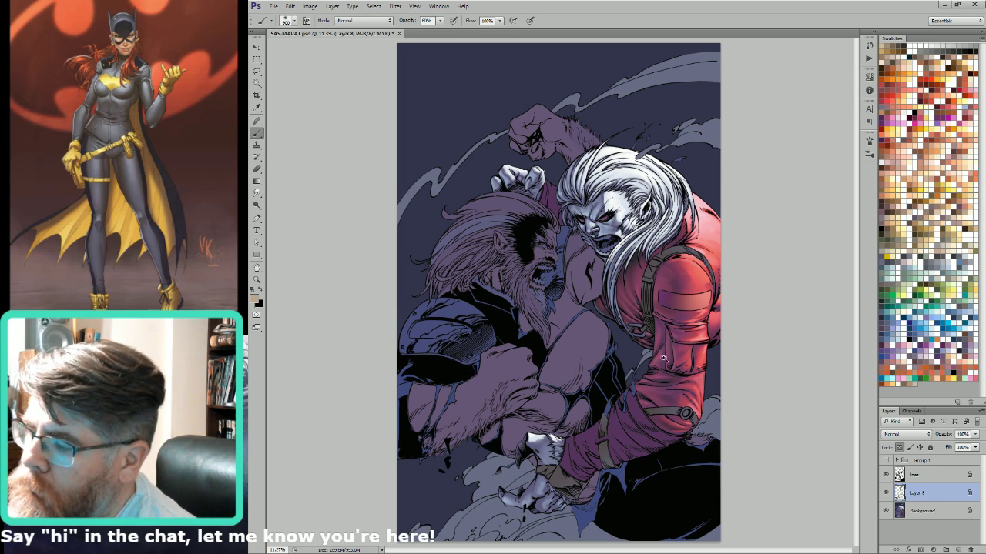
Brush a warm tan over the shoulder strap and the sleeve straps at 60% opacity, using large soft brushes.
scroll(716, 212, "up", 4)
scroll(716, 212, "right", 3)
key("l")
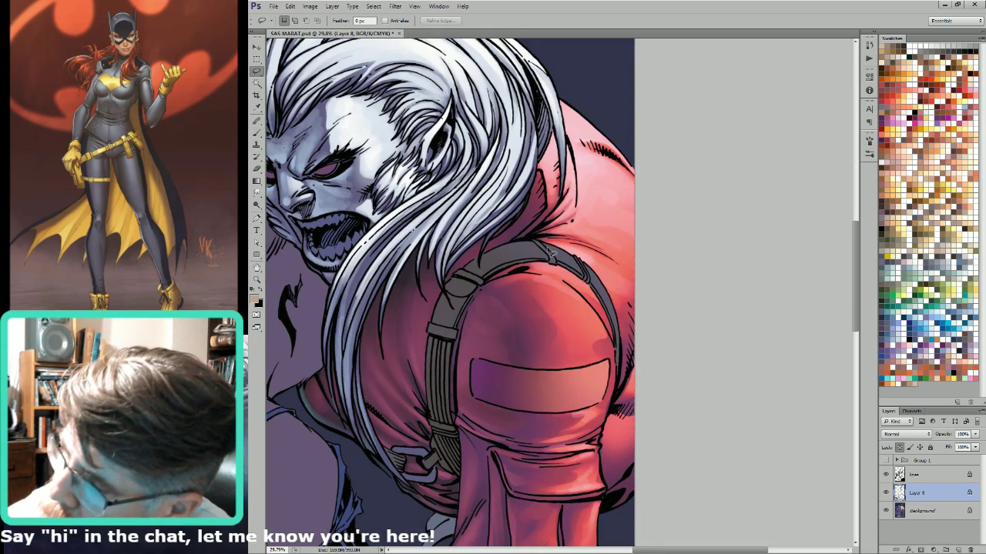
key("b")
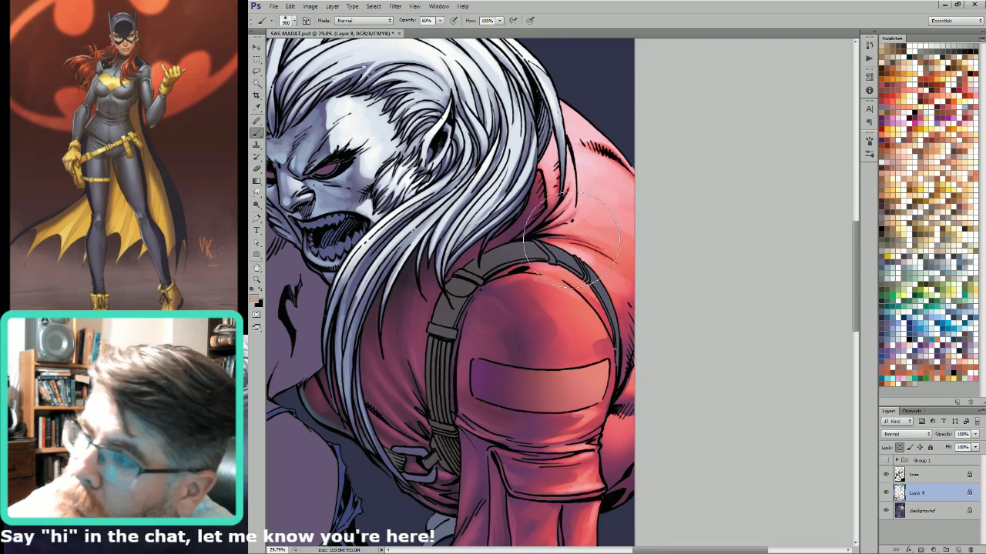
mouse_move(608, 266)
left_mouse_down()
mouse_move(531, 249)
mouse_move(552, 241)
left_mouse_up()
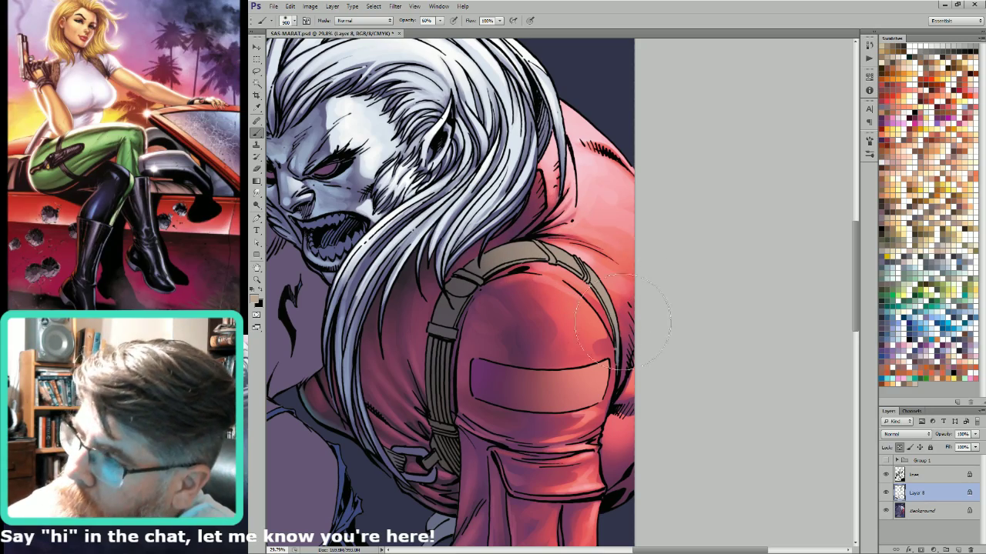
left_click_drag(611, 251, 854, 308)
left_click_drag(742, 347, 622, 154)
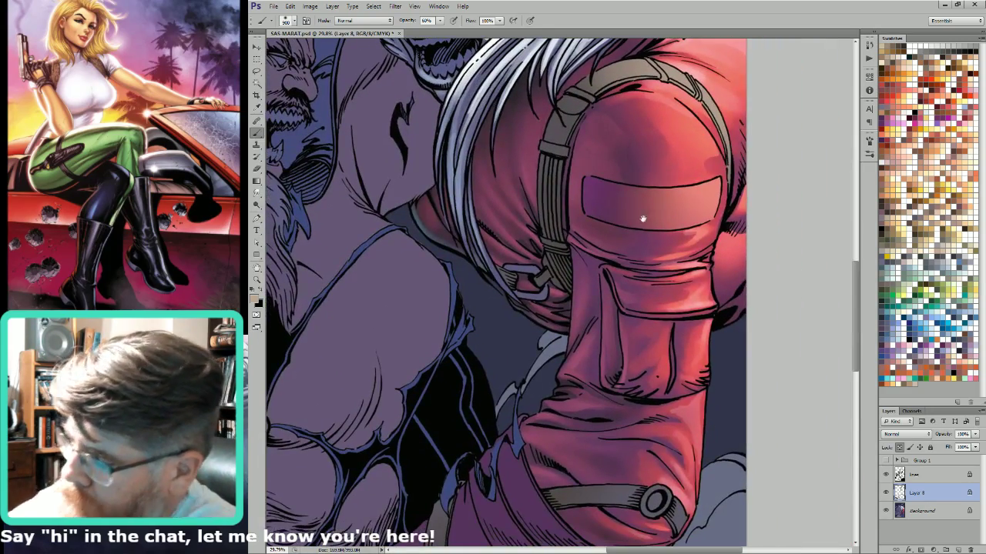
left_click_drag(661, 543, 758, 410)
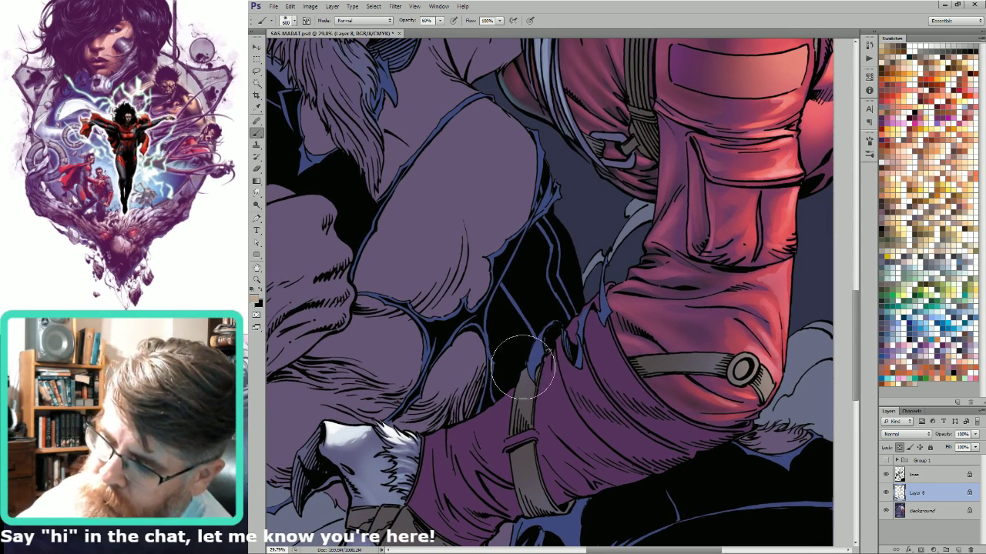
left_click_drag(748, 241, 782, 369)
Lasso small areas at the shoulder strap's upper front and lighten them with a tan radial gradient at 50% opacity.
key("l")
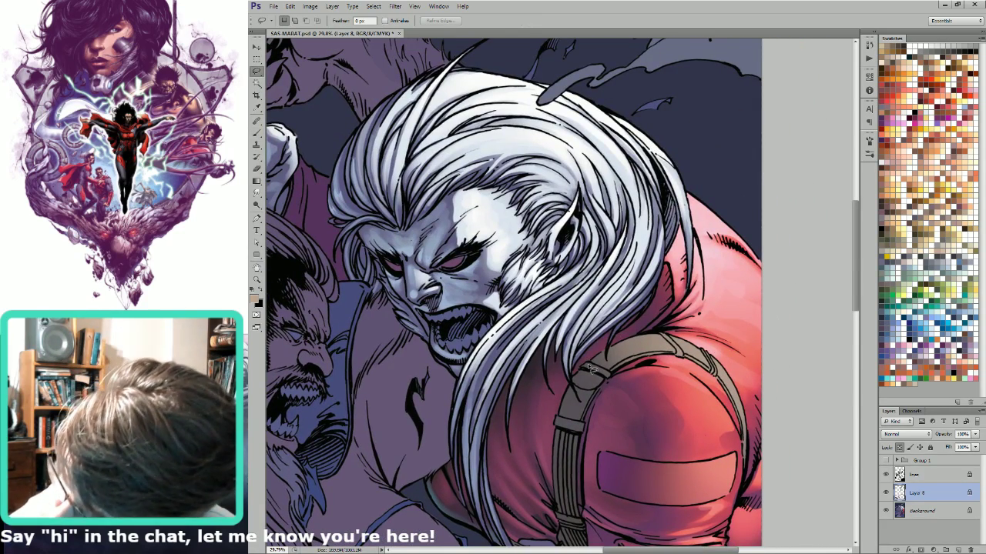
mouse_move(587, 369)
left_mouse_down()
mouse_move(610, 380)
mouse_move(593, 369)
left_mouse_up()
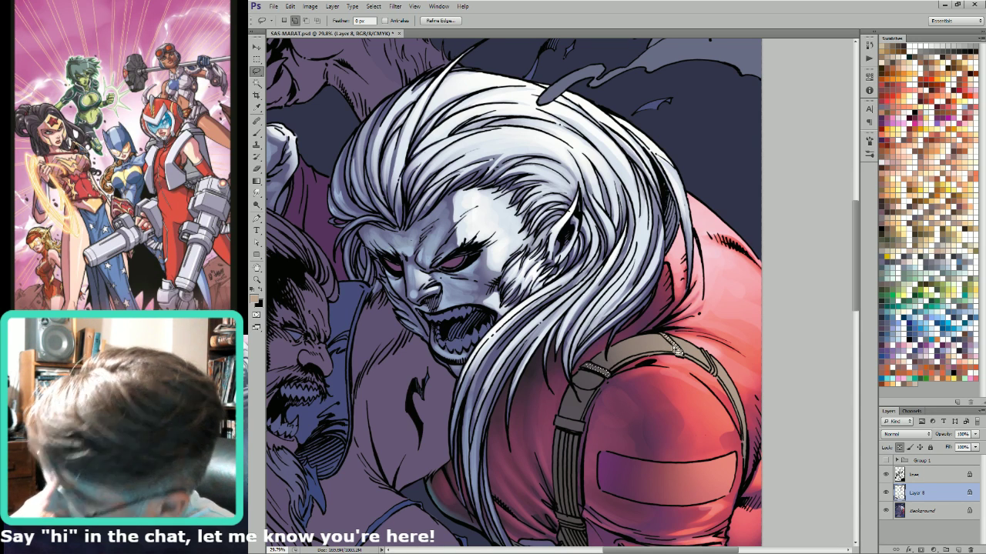
key("g")
key("5")
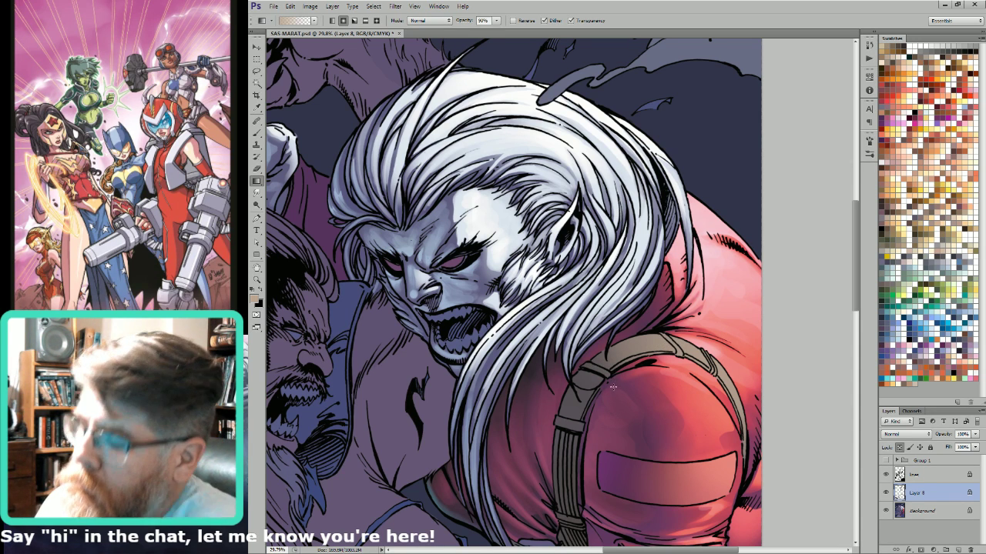
left_click_drag(611, 397, 615, 401)
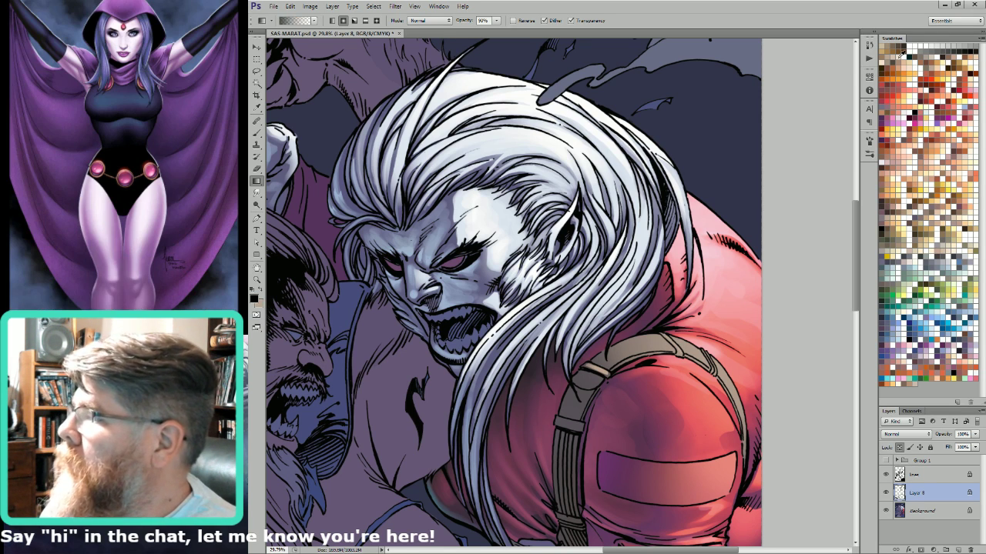
Lasso highlight shapes across the top of the shoulder strap and fade a pale cream radial gradient into them.
key("l")
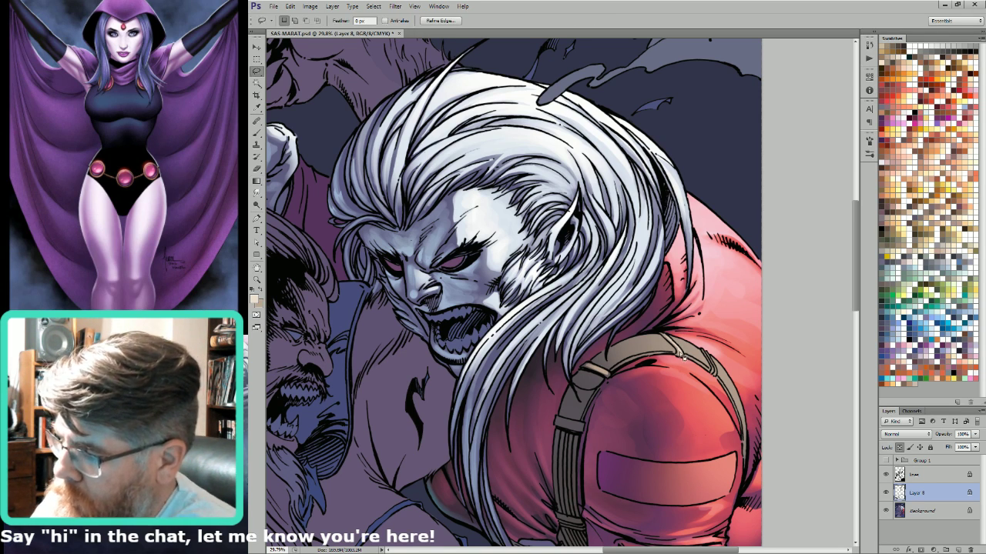
mouse_move(681, 354)
left_mouse_down()
mouse_move(671, 345)
mouse_move(679, 353)
left_mouse_up()
key("g")
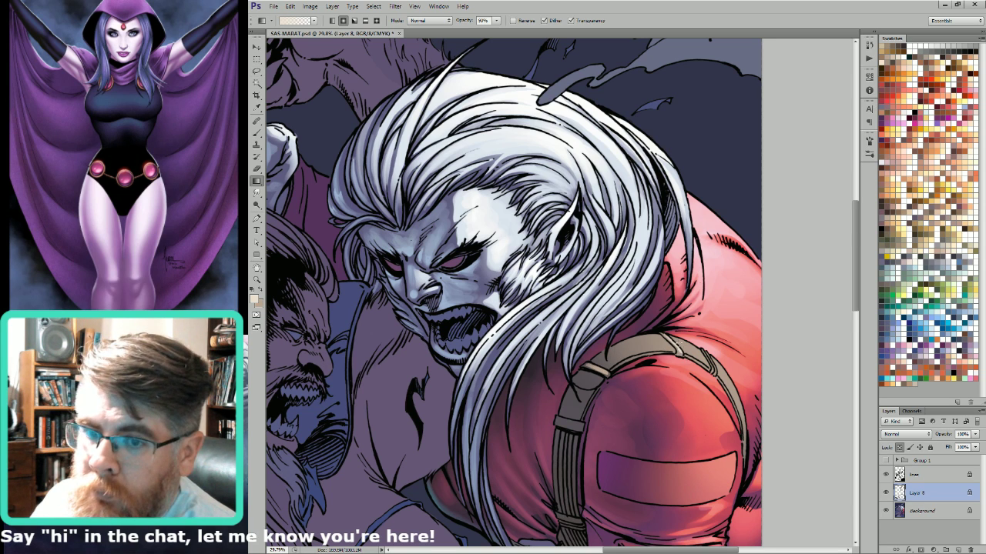
key("l")
left_click_drag(679, 325, 716, 369)
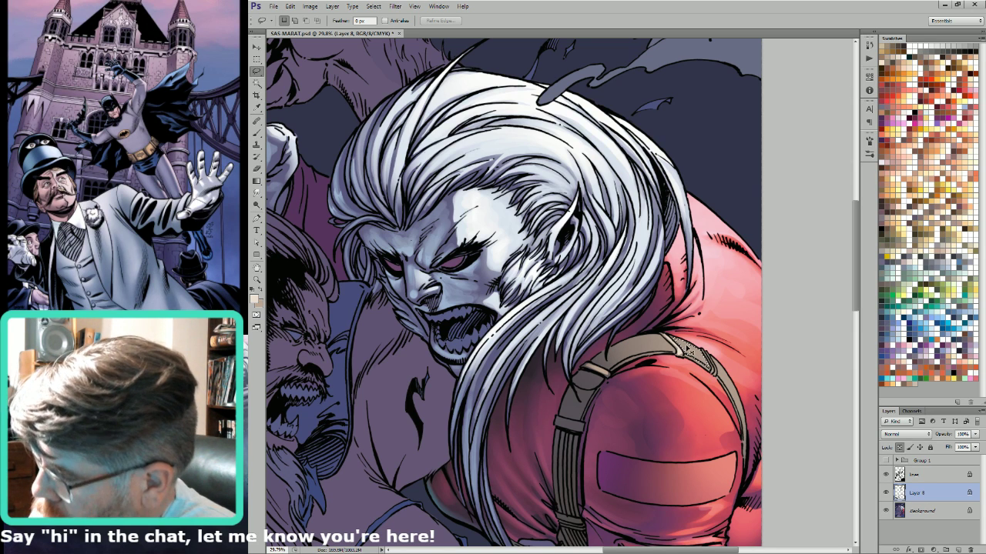
key("g")
key("x")
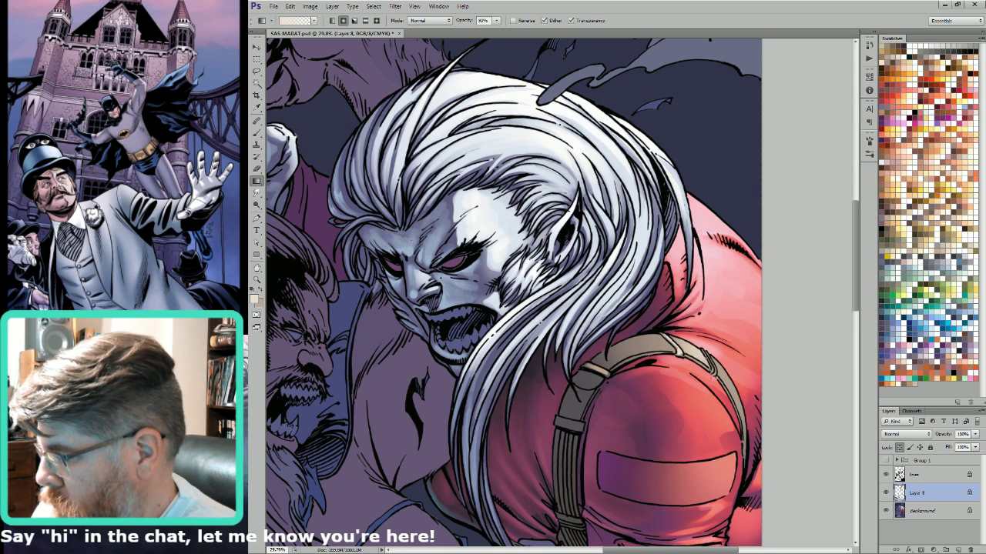
Lasso highlight shapes along the shoulder strap's rear end and front curve and lighten them with a cream radial gradient.
key("l")
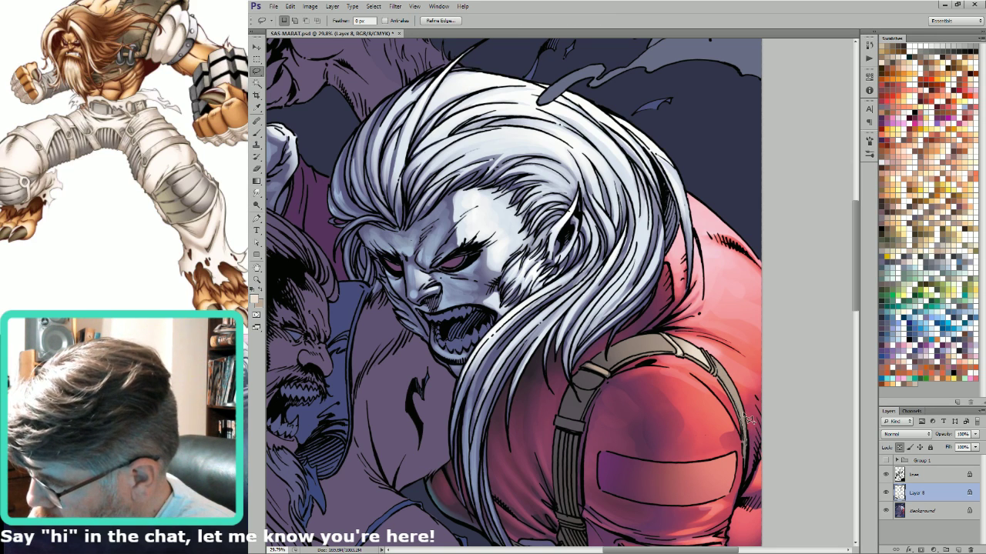
key("g")
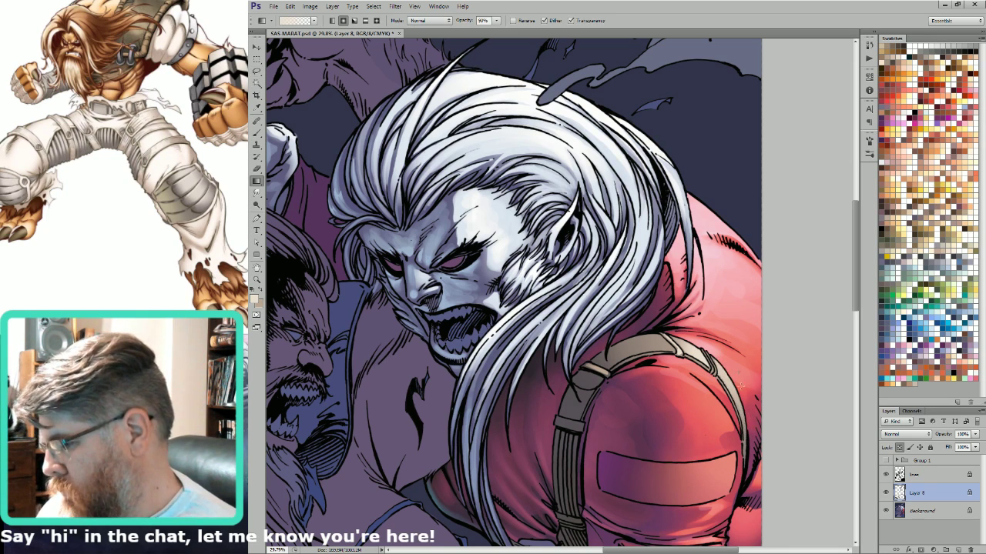
key("l")
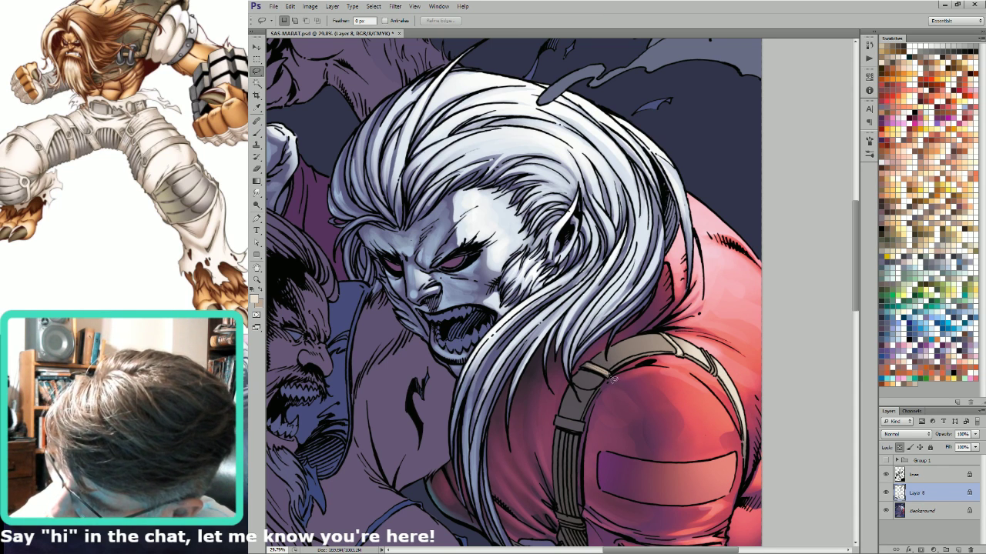
key("g")
key("l")
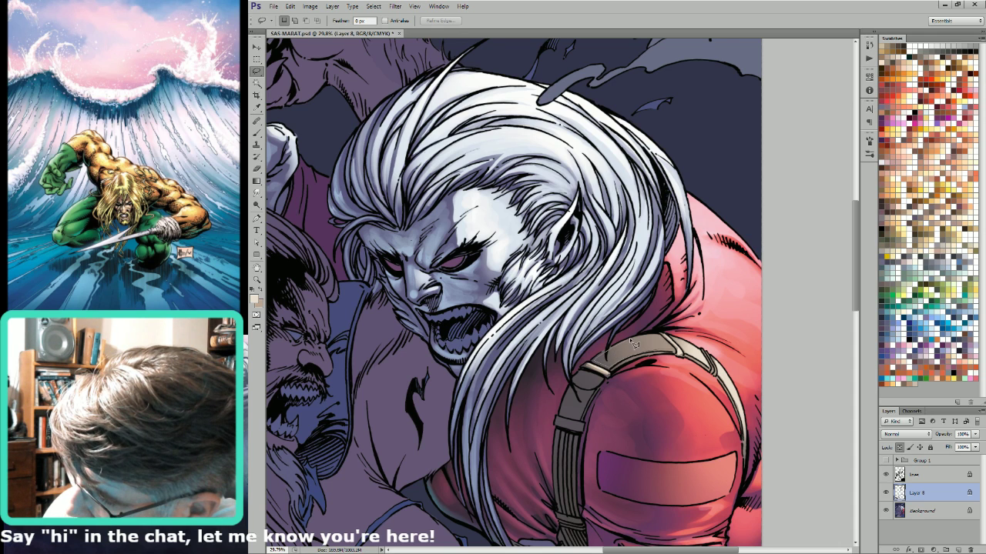
key("g")
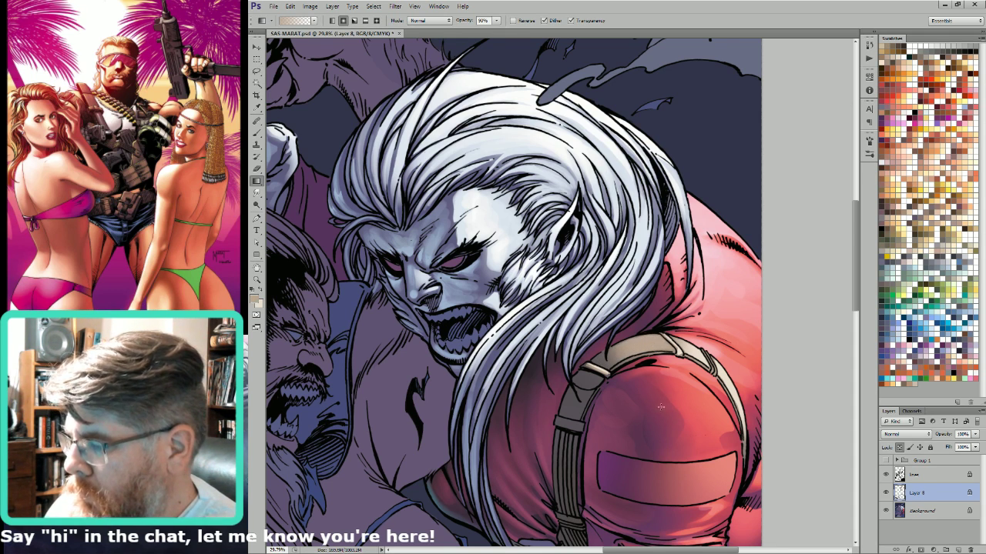
Lasso small areas at the shoulder strap's rear buckle and front loop and lighten them with cream and tan radial gradients.
key("x")
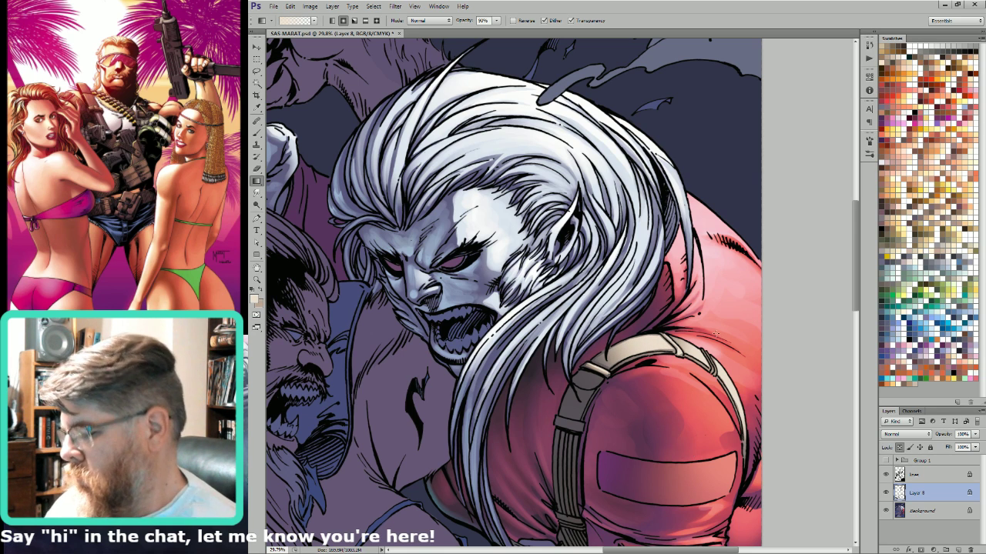
key("l")
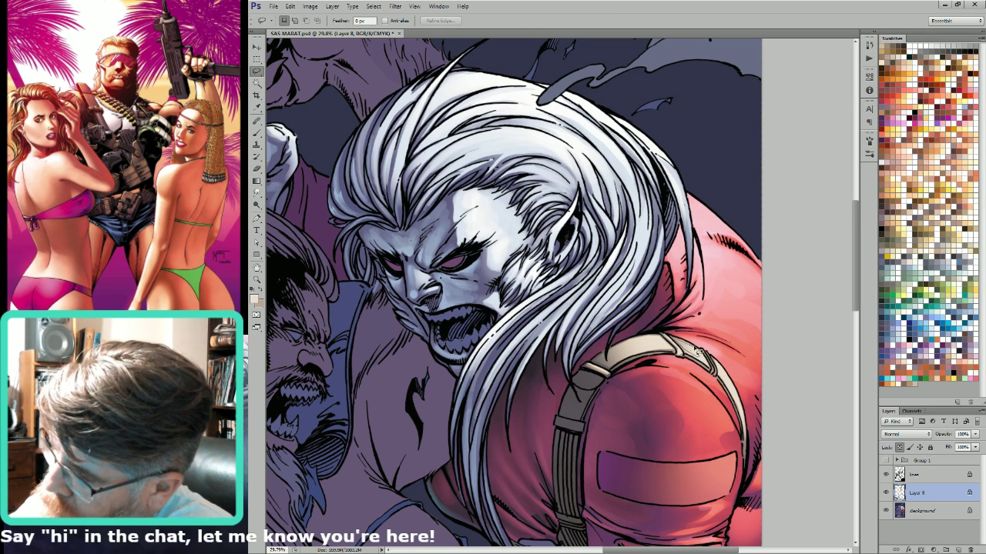
key("g")
mouse_move(695, 348)
left_mouse_down()
mouse_move(678, 342)
mouse_move(692, 349)
left_mouse_up()
key("l")
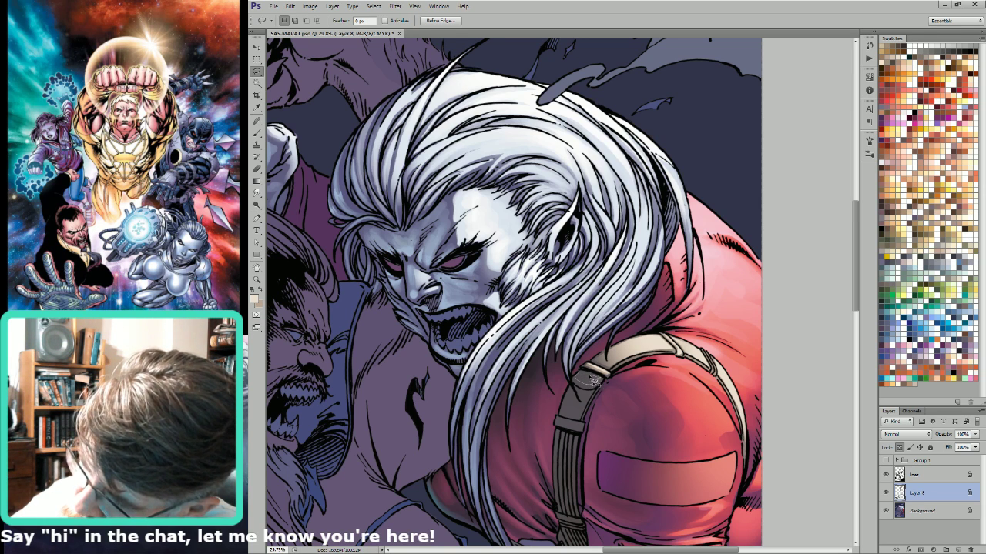
key("g")
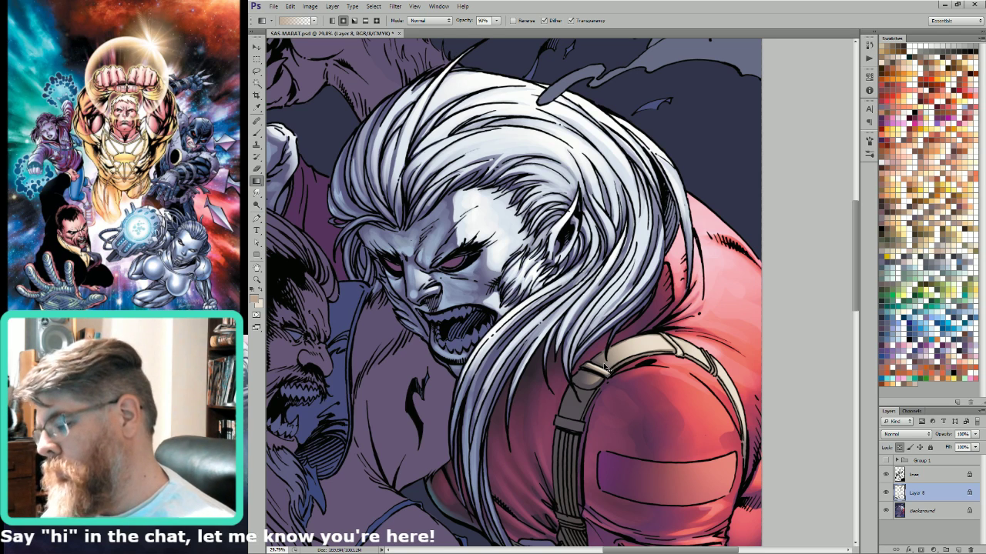
Brush small tan and cream accents onto the shoulder strap's front loop at 100% opacity.
key("b")
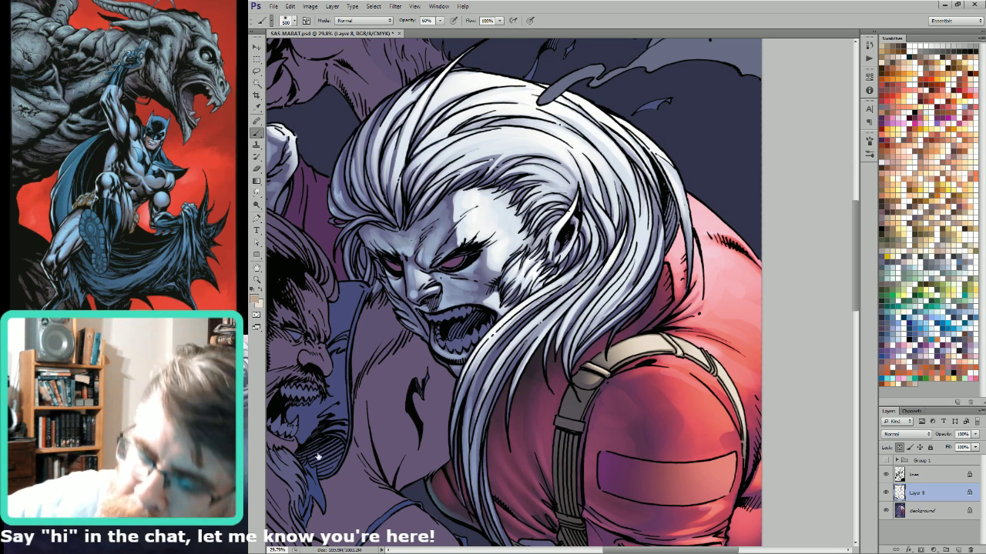
left_click_drag(645, 358, 636, 355)
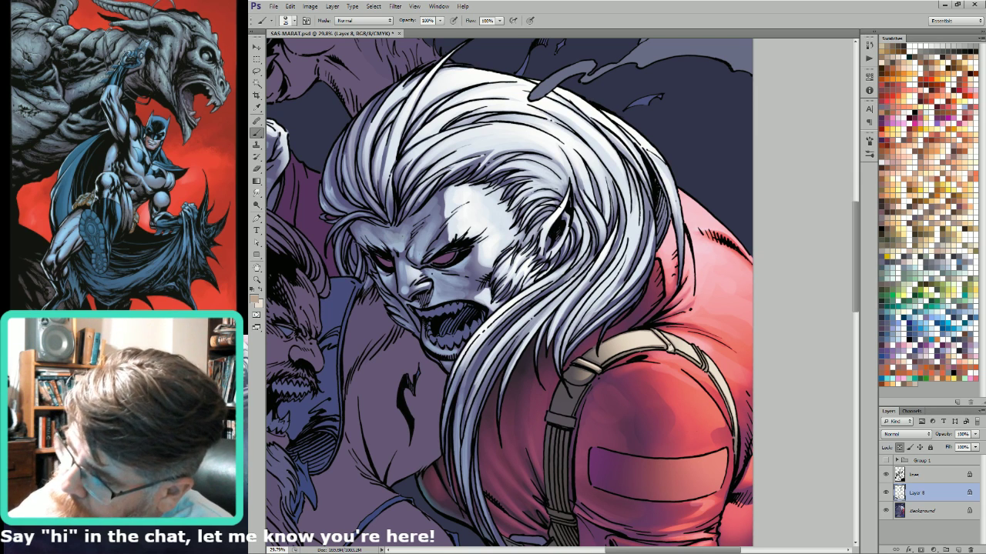
key("x")
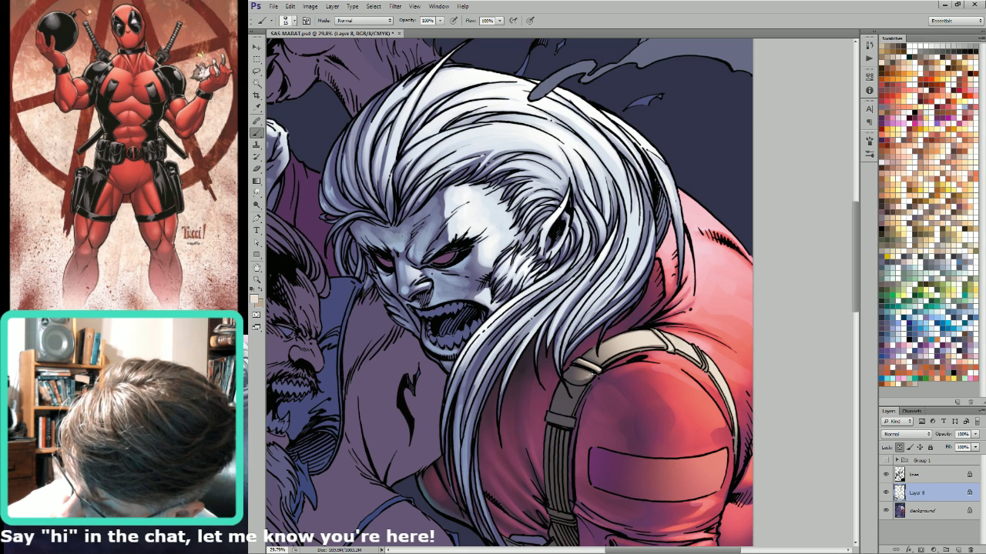
key("bracketright")
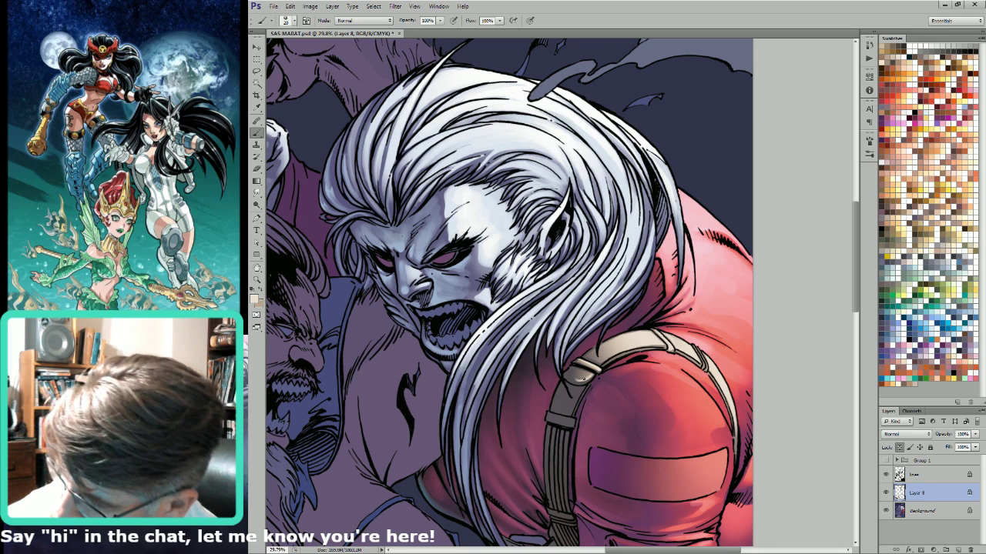
key("x")
left_click_drag(571, 379, 584, 376)
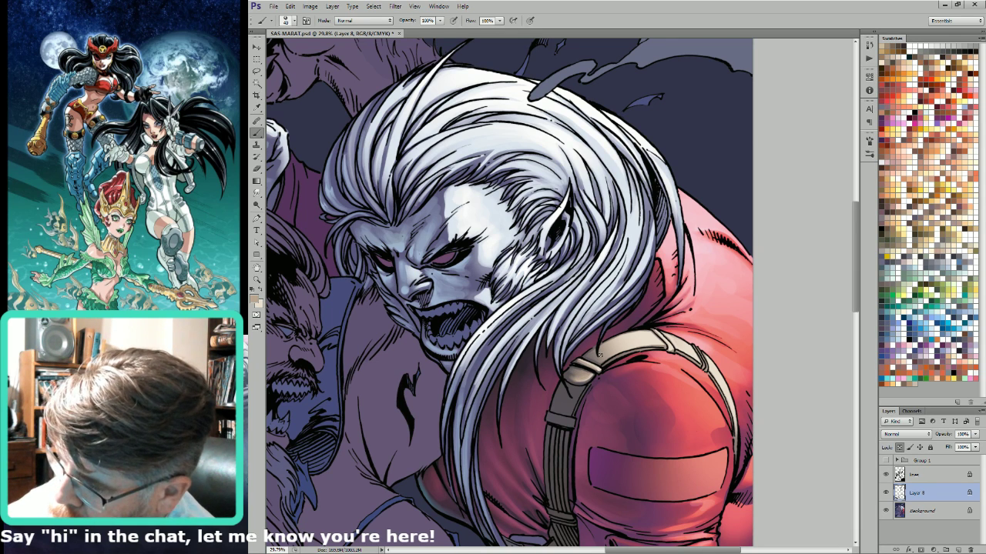
Sample the strap colour and brush soft highlight accents along the top of the shoulder strap.
key("bracketright")
key("bracketright")
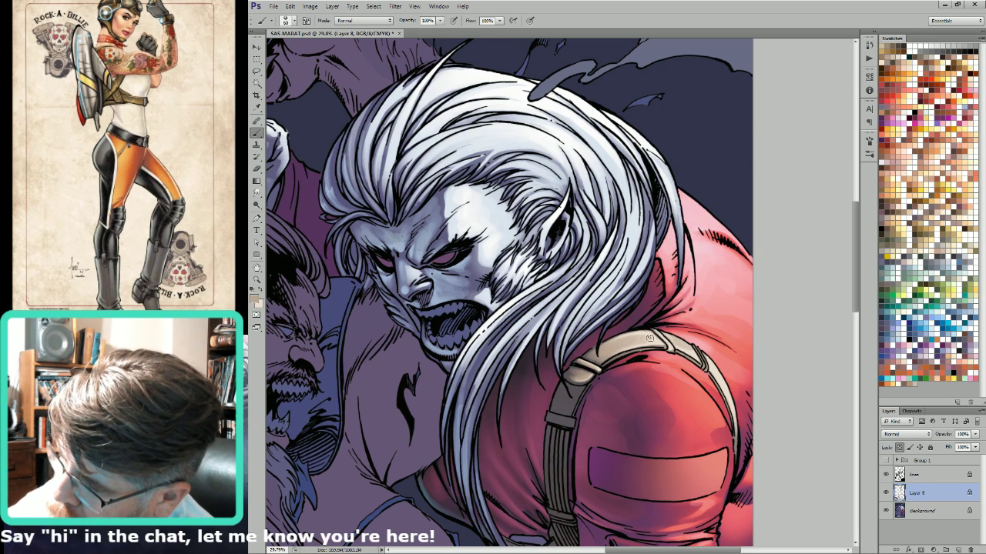
key("bracketleft")
left_click(650, 333, "alt")
key("bracketleft")
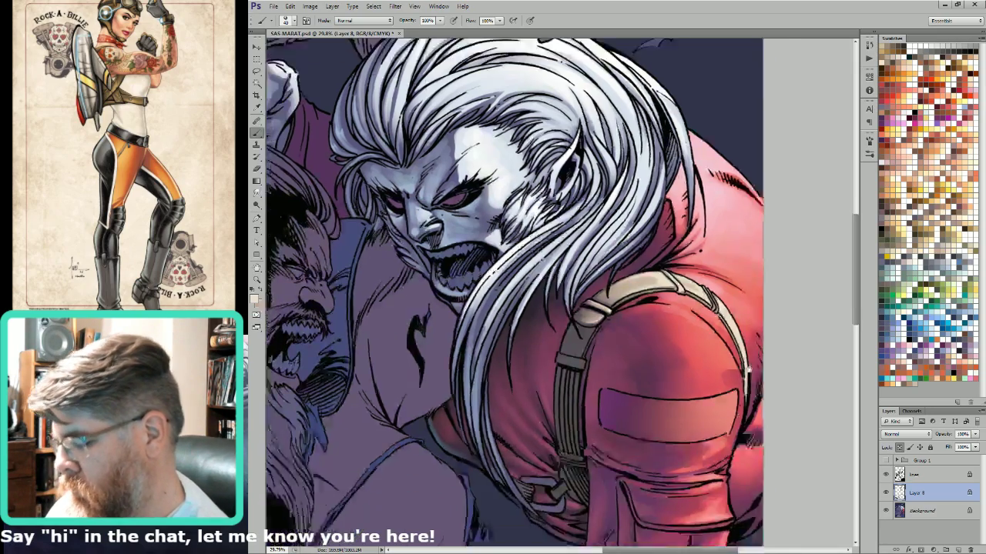
Paint pale cream highlights on the lower sleeve strap's short outer end and around its ring buckle.
left_click_drag(736, 459, 777, 322)
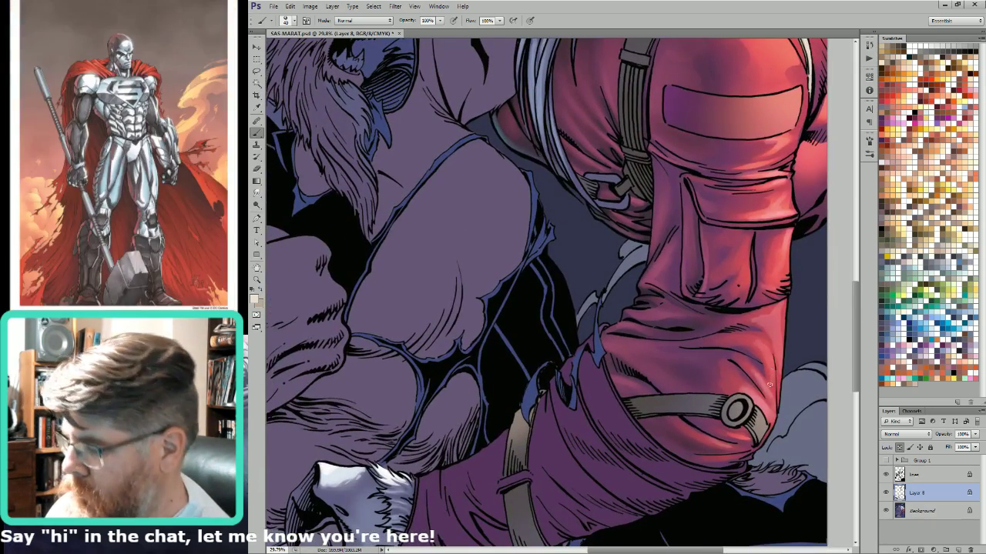
left_click(757, 432, "alt")
mouse_move(757, 432)
left_mouse_down()
mouse_move(760, 412)
mouse_move(756, 439)
left_mouse_up()
left_click(760, 412, "alt")
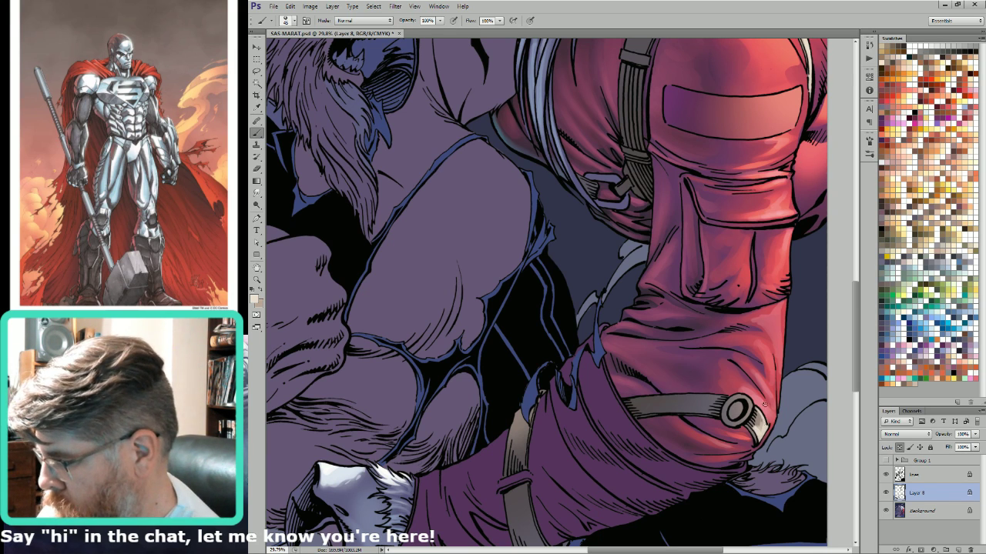
key("bracketright")
key("bracketleft")
key("bracketleft")
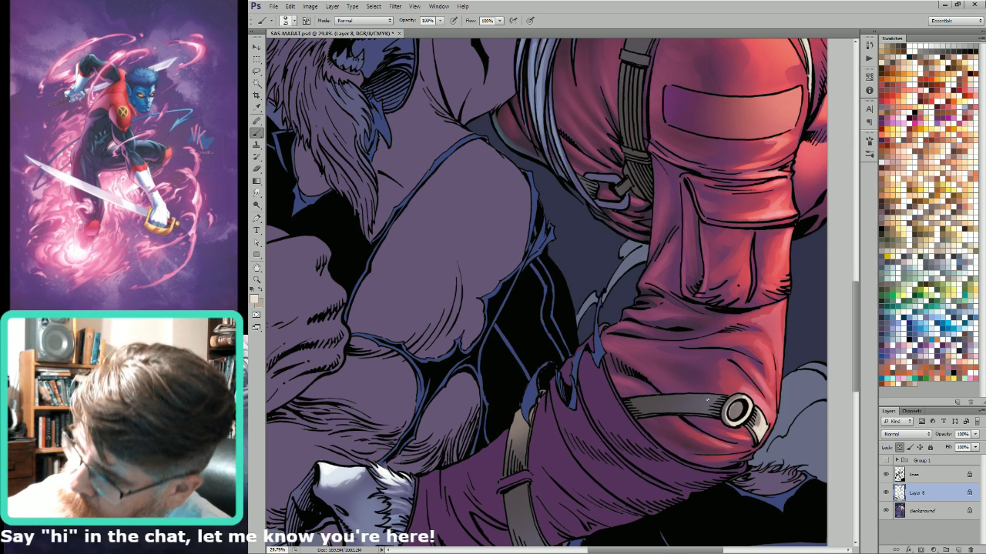
Brush tan midtones and pale cream highlights onto the lower sleeve strap's long band beside the ring buckle.
key("x")
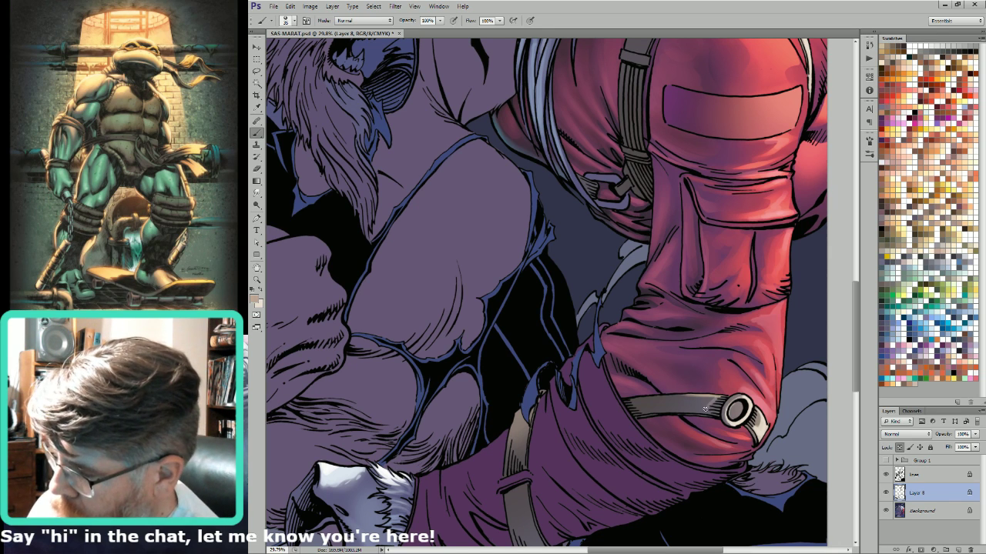
key("]")
key("]")
key("]")
mouse_move(705, 408)
left_mouse_down()
mouse_move(717, 402)
mouse_move(701, 409)
left_mouse_up()
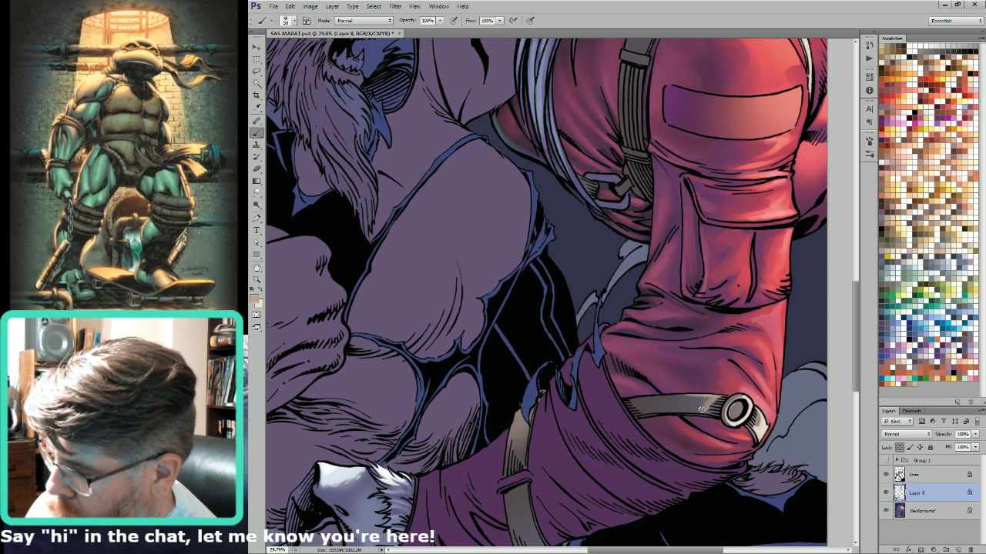
key("bracketright")
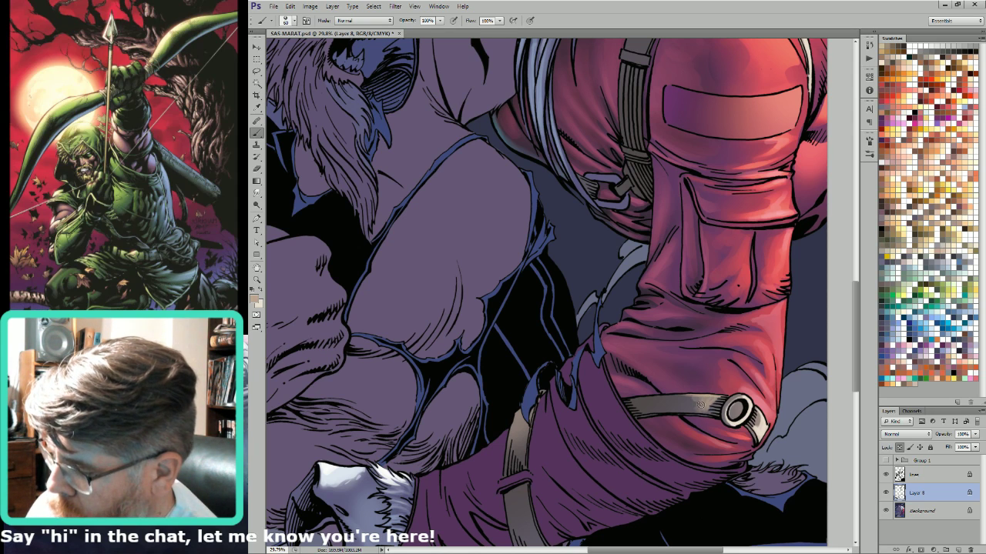
left_click(715, 393, "alt")
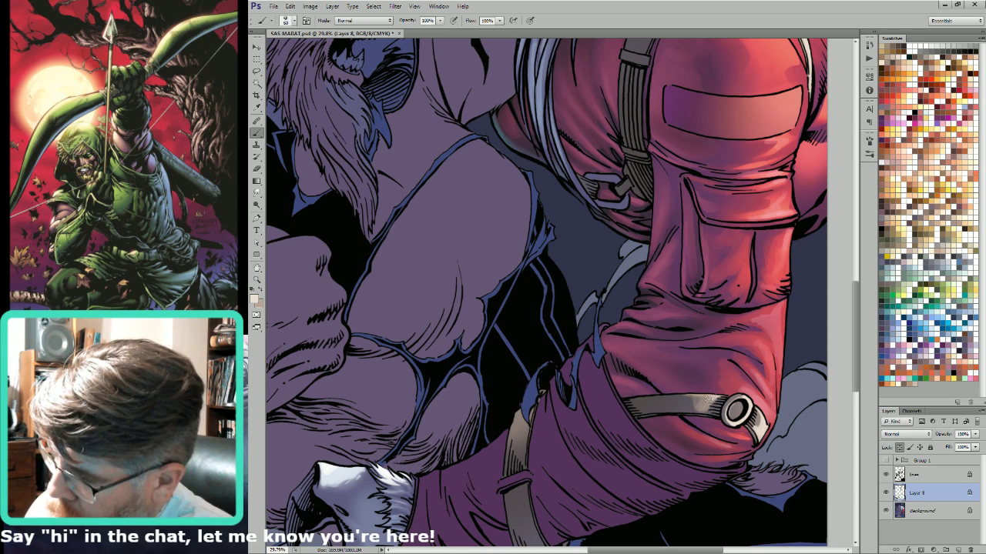
Brush tan midtones onto the upper part of the forearm strap over the purple sleeve, using a small brush.
key("ctrl+0")
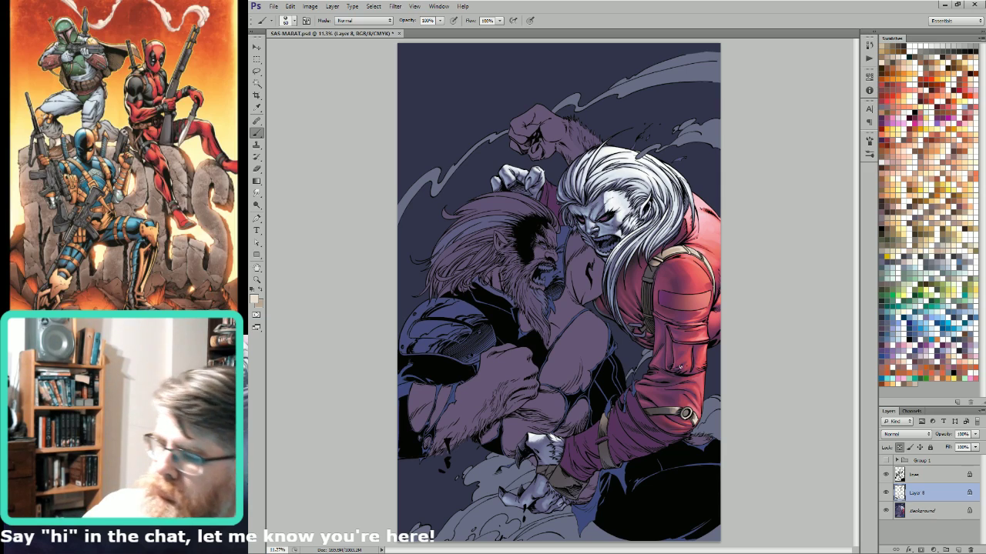
mouse_move(646, 325)
left_mouse_down()
mouse_move(563, 455)
mouse_move(563, 384)
left_mouse_up()
key("x")
key("[")
key("[")
key("[")
key("[")
left_click_drag(545, 432, 564, 385)
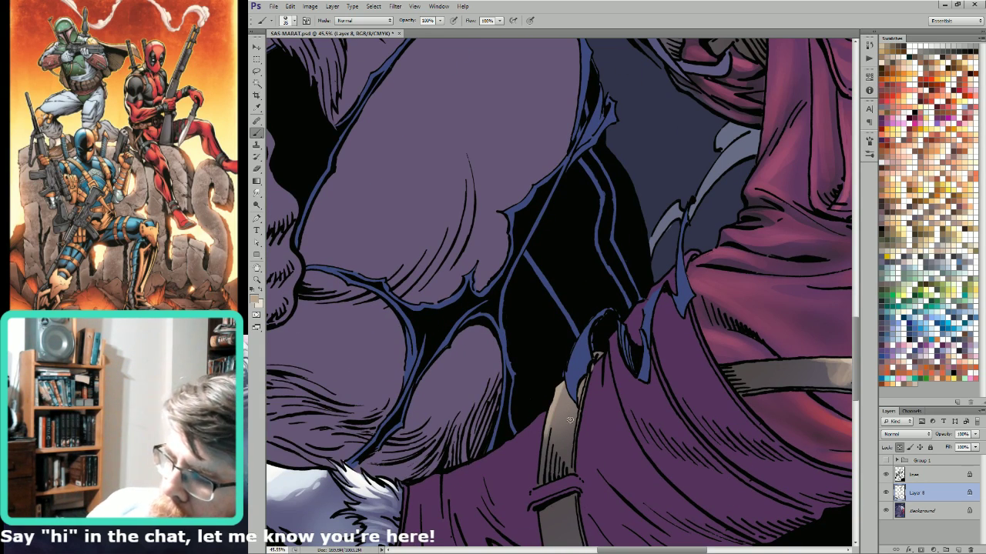
key("[")
key("[")
key("[")
mouse_move(572, 428)
left_mouse_down()
mouse_move(587, 373)
mouse_move(570, 420)
mouse_move(562, 399)
mouse_move(556, 447)
mouse_move(559, 401)
mouse_move(568, 439)
left_mouse_up()
Brush pale cream highlights along the upper edge of the forearm strap with a smaller brush.
key("bracketleft")
key("x")
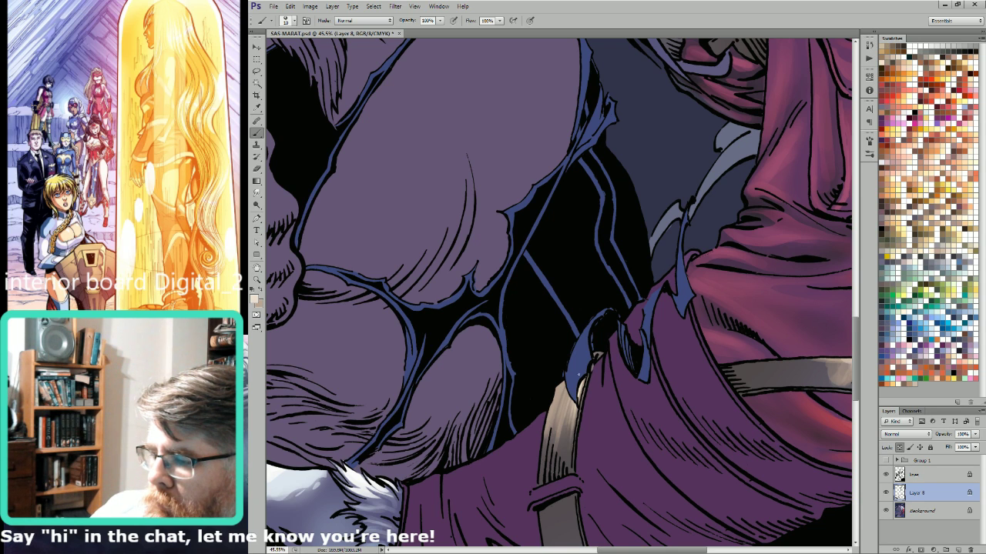
left_click_drag(567, 379, 552, 419)
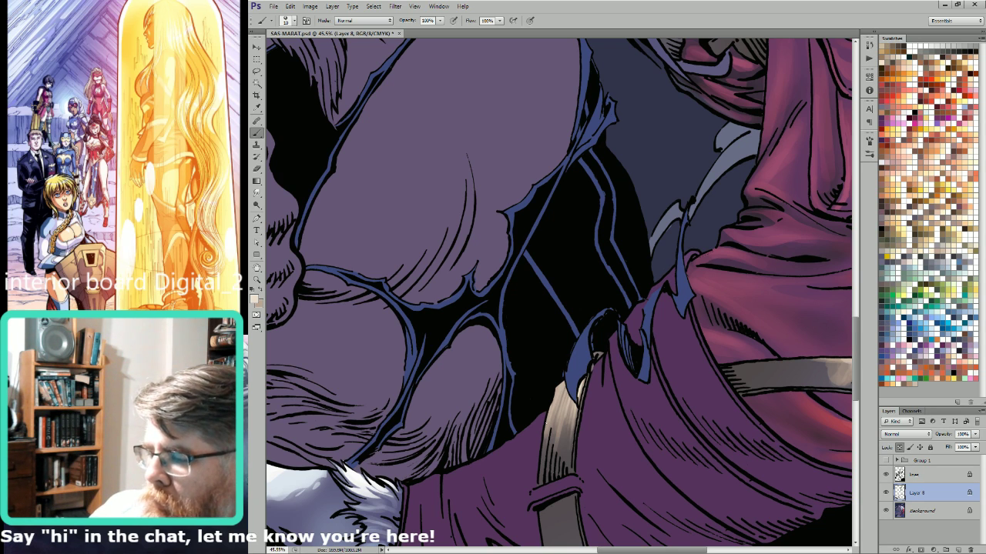
Paint a thin pale cream edge highlight down the shoulder strap's front, just below the loop.
key("ctrl+0")
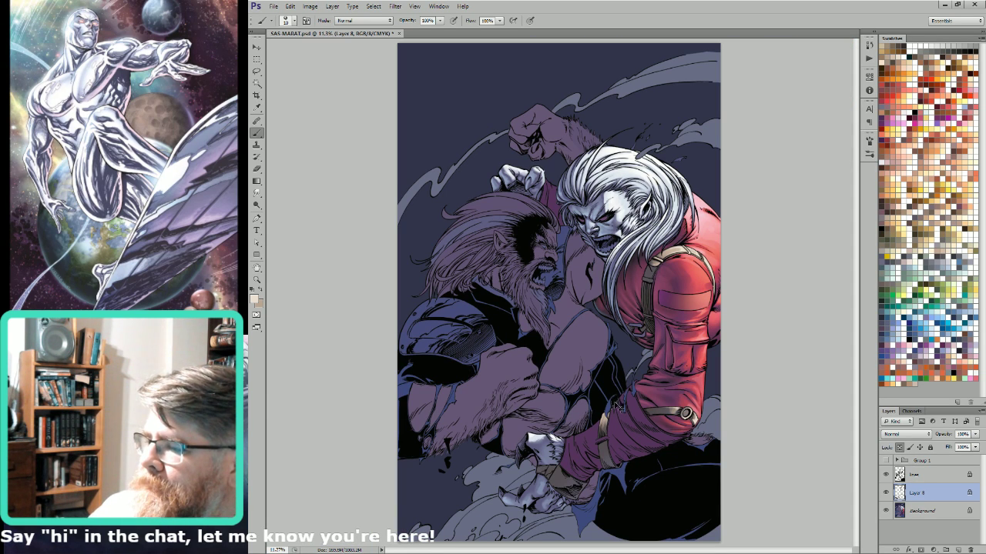
left_click_drag(659, 254, 724, 254)
key("x")
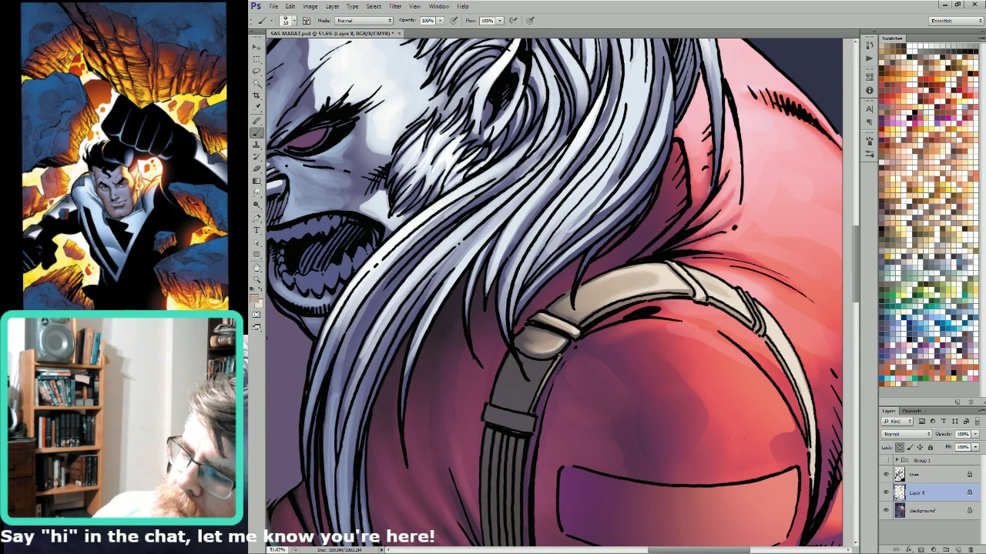
key("x")
left_click_drag(560, 357, 548, 376)
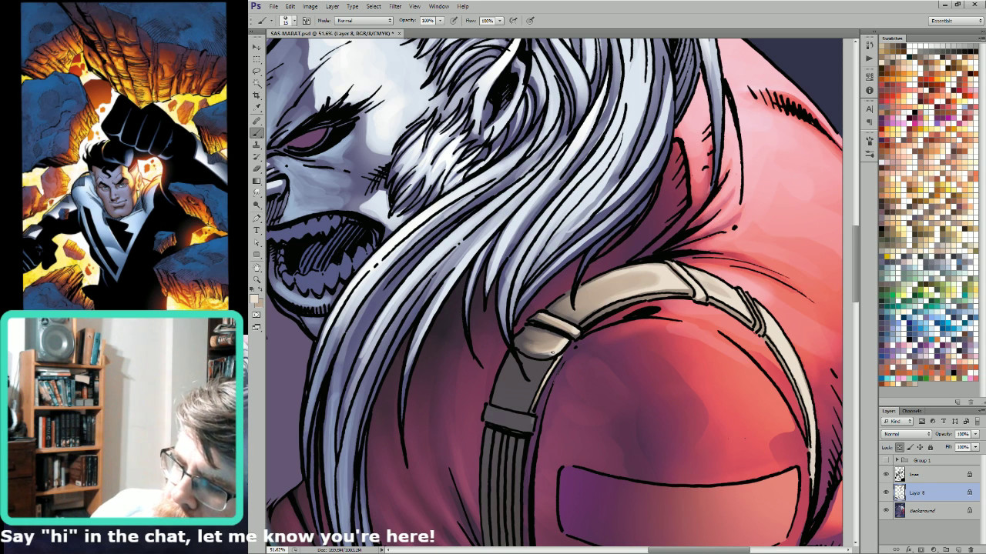
Choose a light violet-blue swatch and brush a cool tint over the shaded strap section hanging below the shoulder loop.
key("ctrl+0")
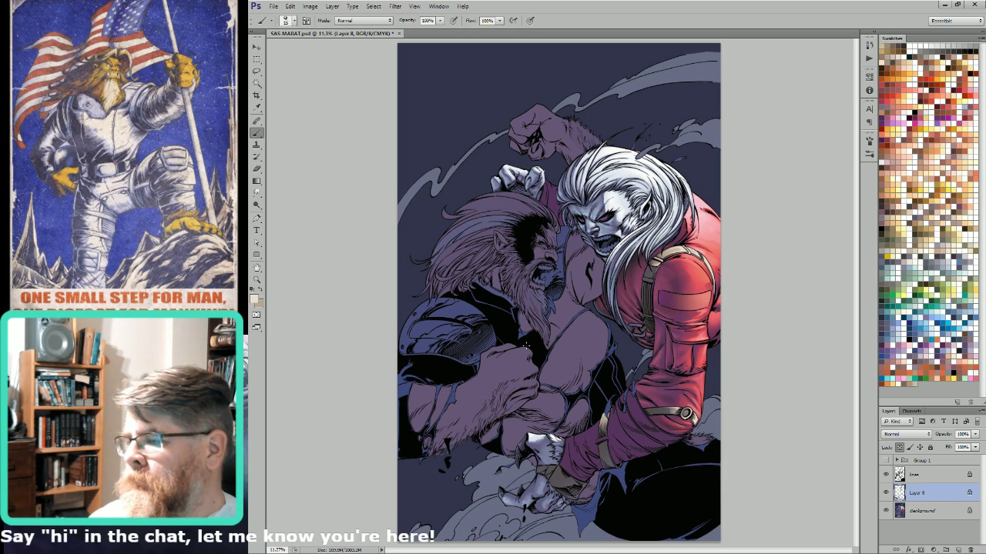
left_click_drag(627, 282, 684, 242)
key("x")
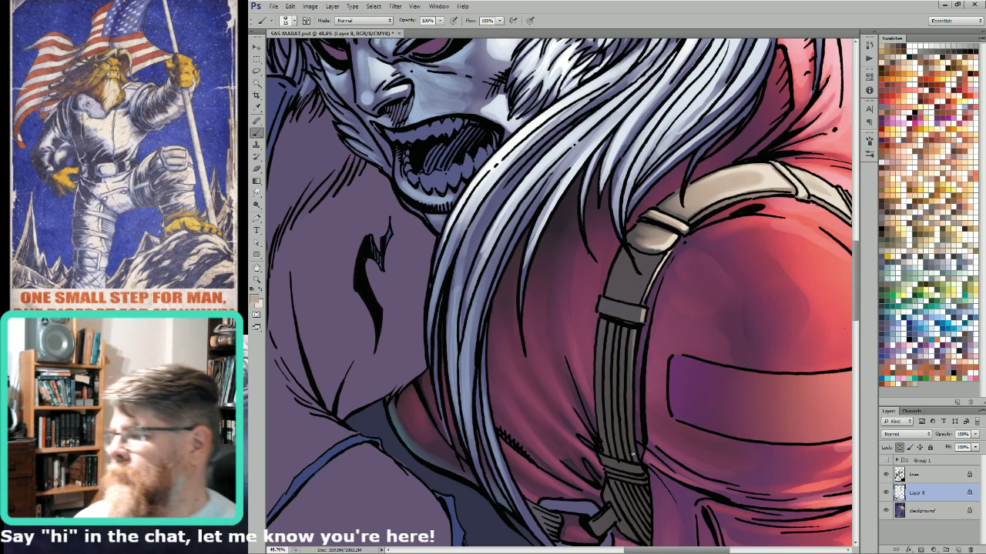
key("ctrl+minus")
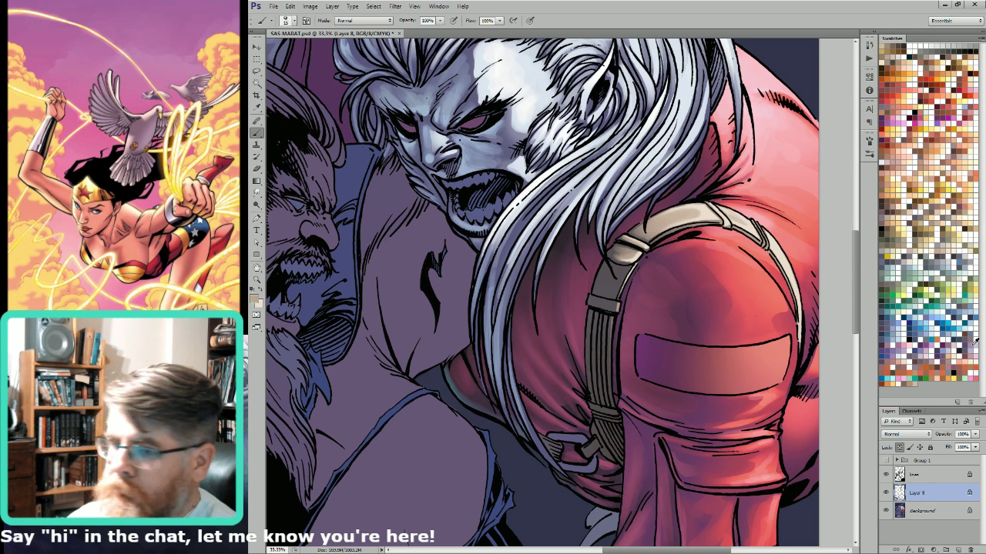
left_click(975, 341)
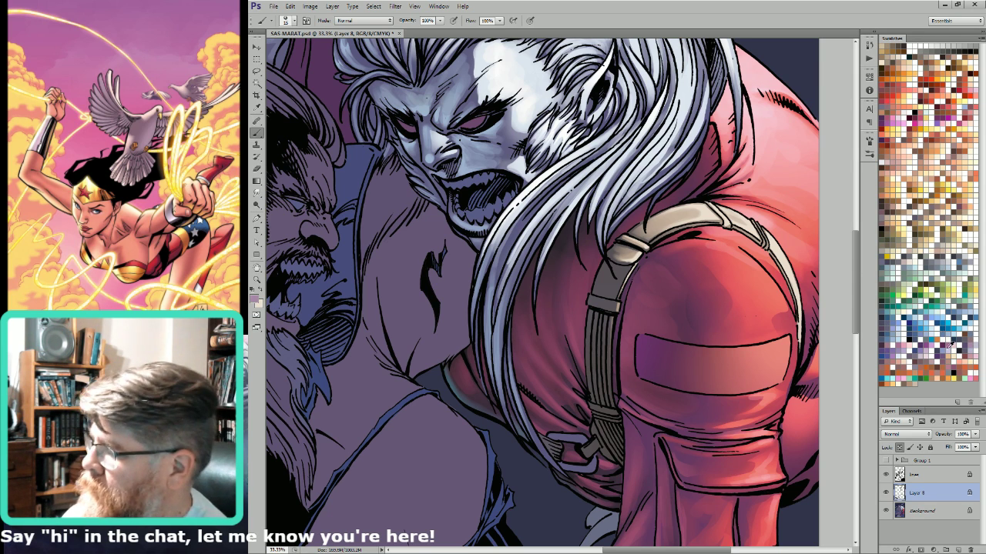
left_click(916, 336)
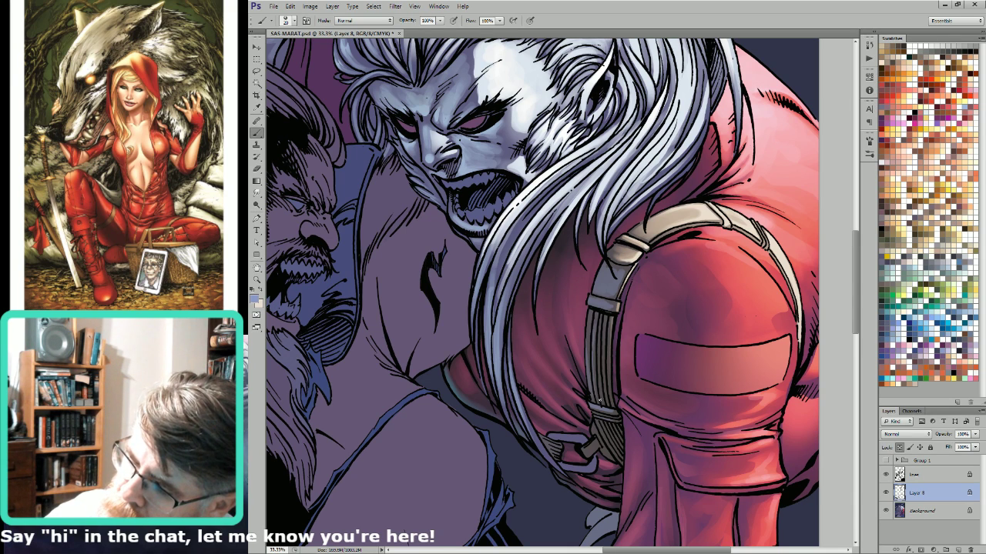
Brush the light violet-blue tint along the ribbed bands of the chest strap, from the metal clasp down towards the buckle.
mouse_move(599, 397)
left_mouse_down()
mouse_move(597, 325)
mouse_move(605, 326)
left_mouse_up()
left_click_drag(609, 401, 610, 317)
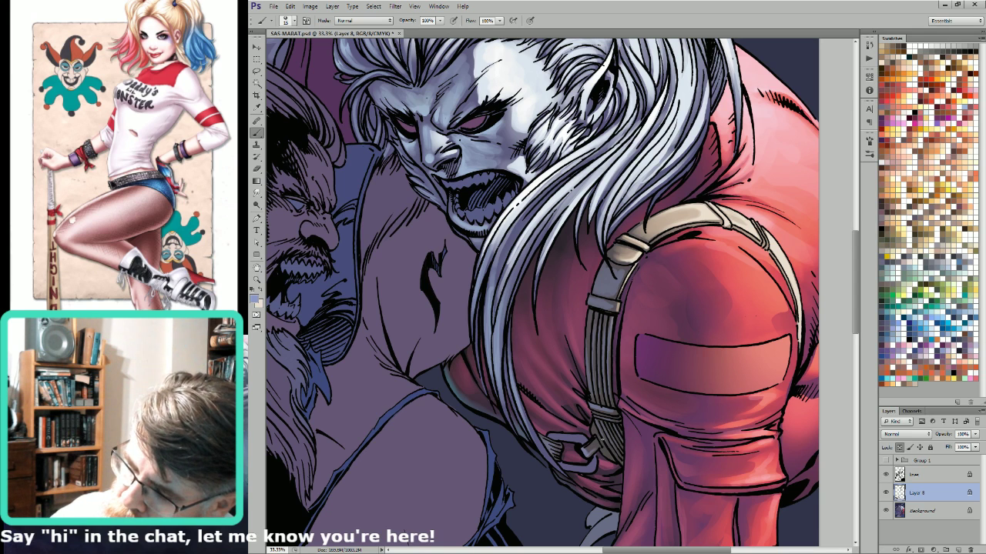
key("bracketright")
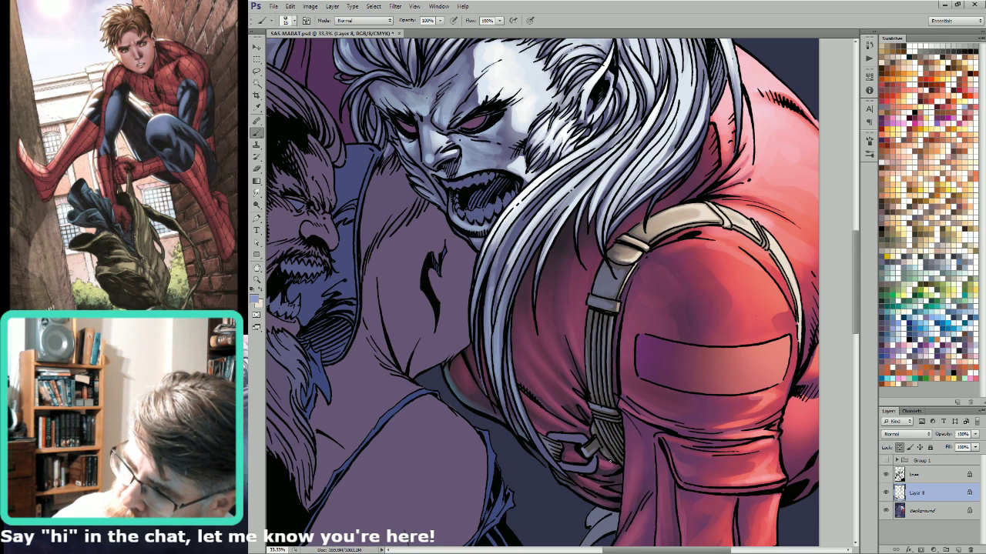
key("ctrl+minus")
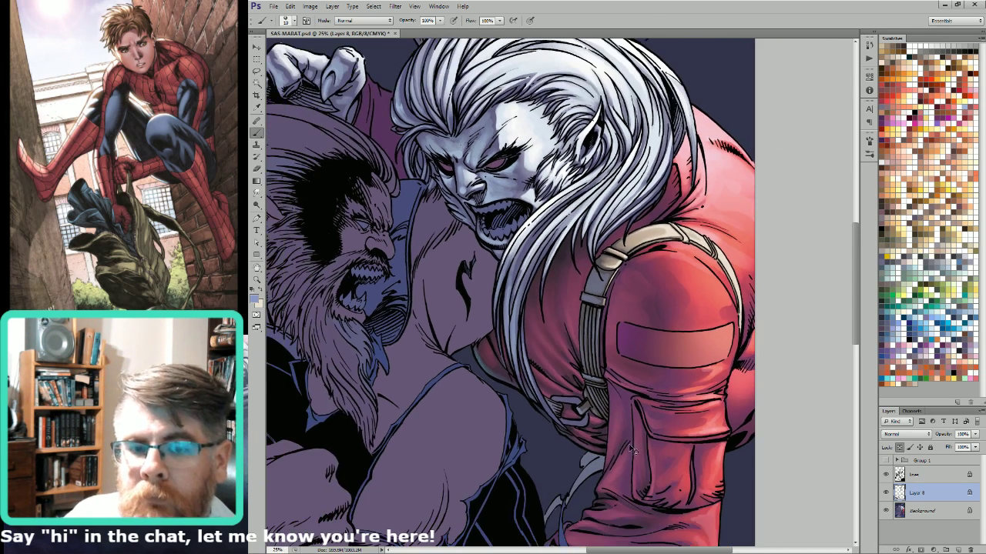
left_click_drag(659, 367, 720, 415)
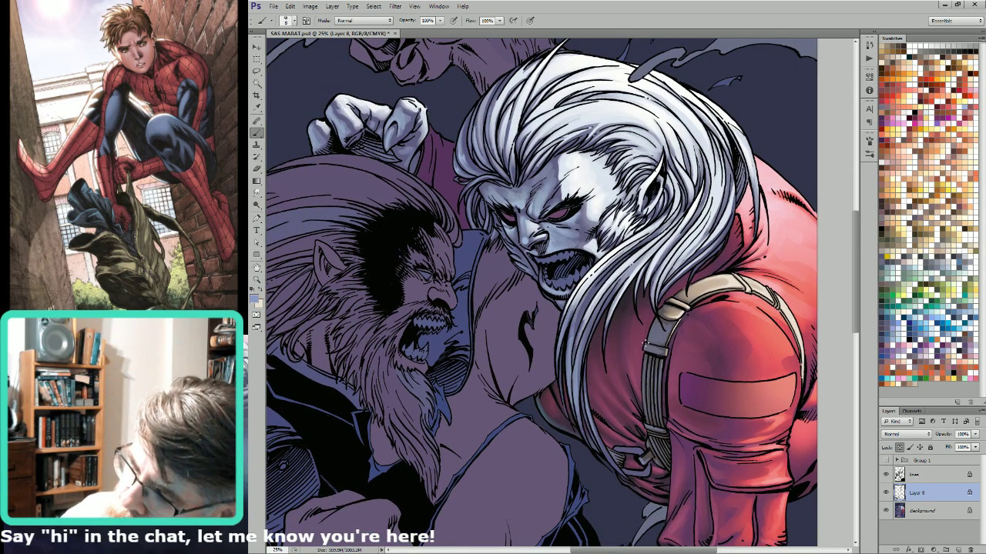
left_click_drag(640, 362, 661, 372)
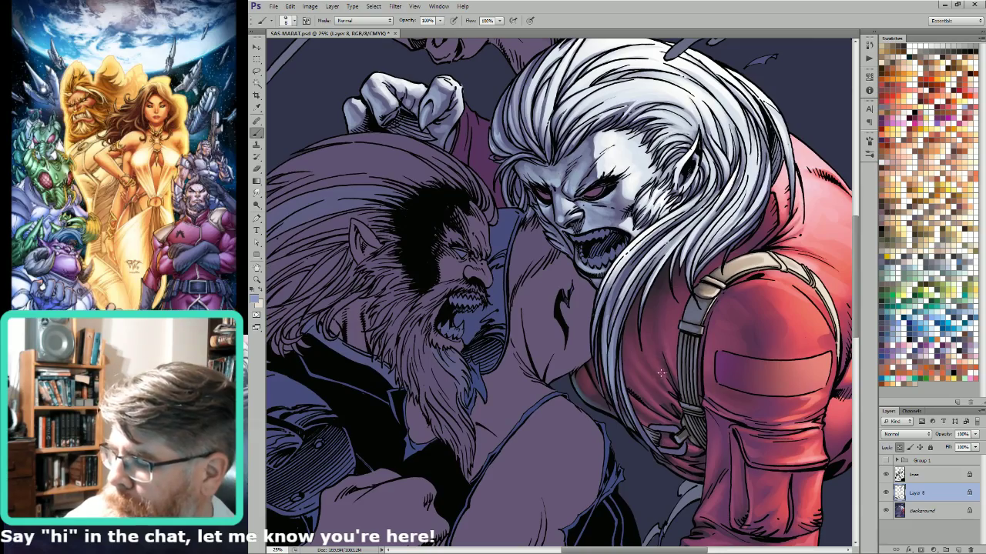
Brush the cool violet-blue tint onto the strap beside the metal ring at the elbow, using a larger brush.
left_click_drag(740, 436, 756, 376)
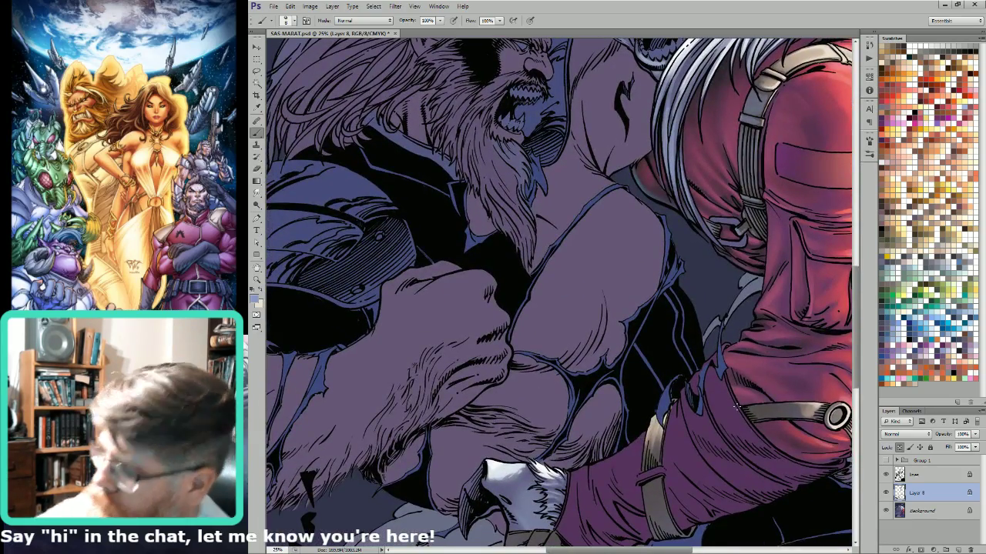
key("bracketright")
key("bracketright")
key("bracketright")
key("bracketright")
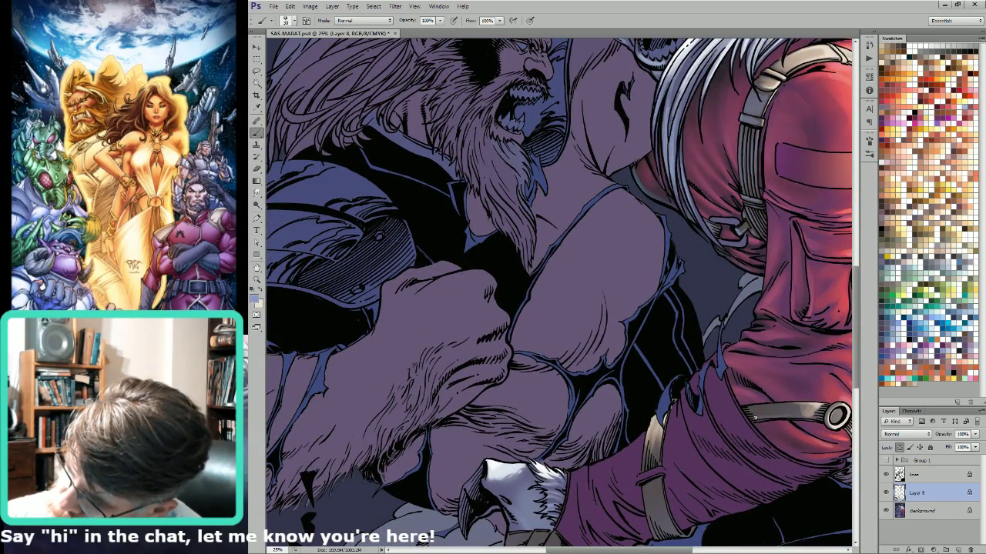
key("bracketright")
key("bracketright")
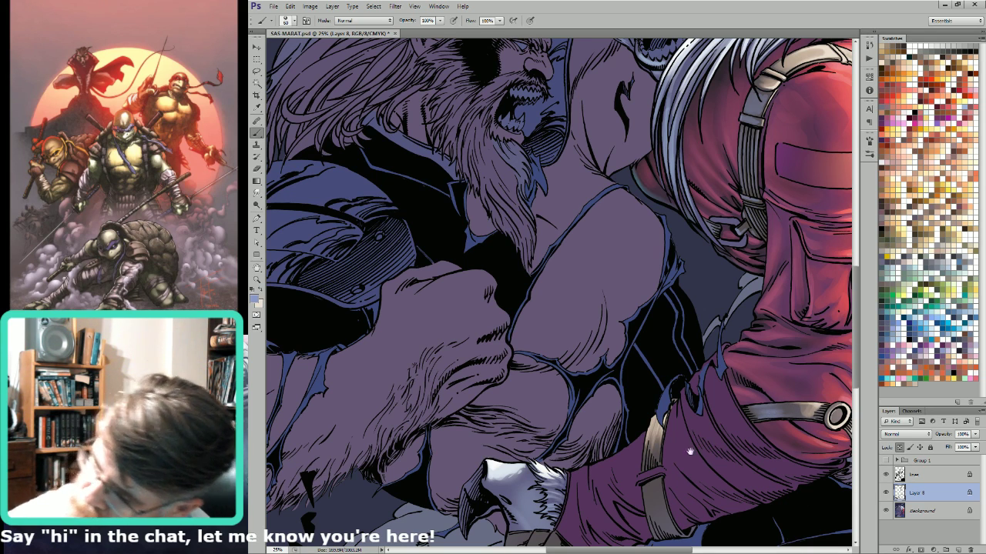
Brush the violet-blue tint onto the lower half of the forearm strap on the purple sleeve, using a smaller brush.
left_click_drag(686, 455, 704, 373)
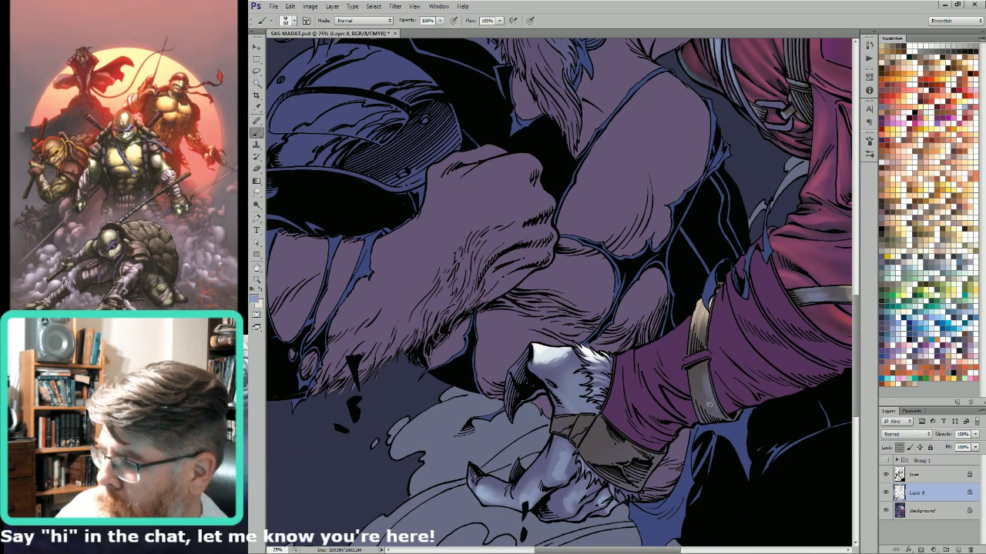
key("bracketleft")
key("bracketleft")
key("bracketleft")
key("bracketleft")
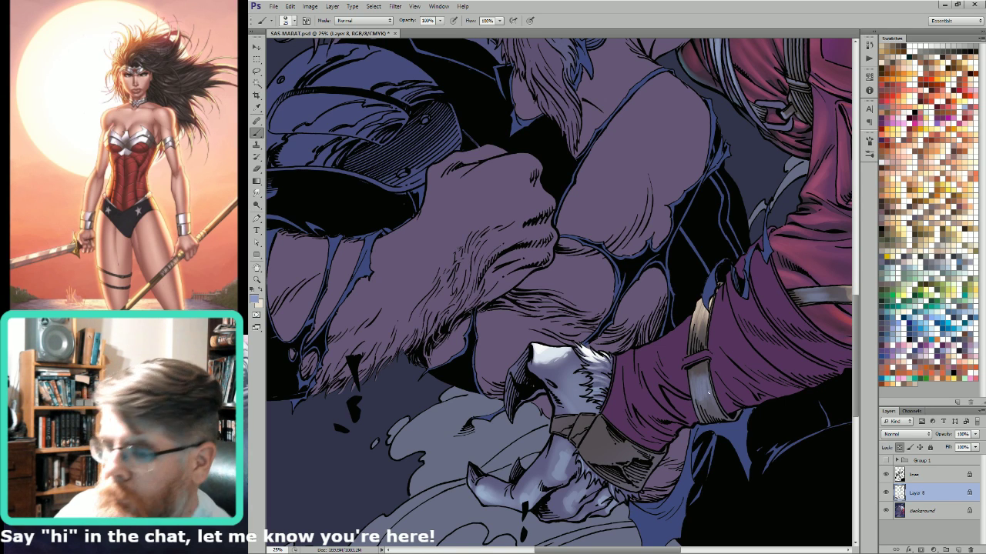
key("x")
key("x")
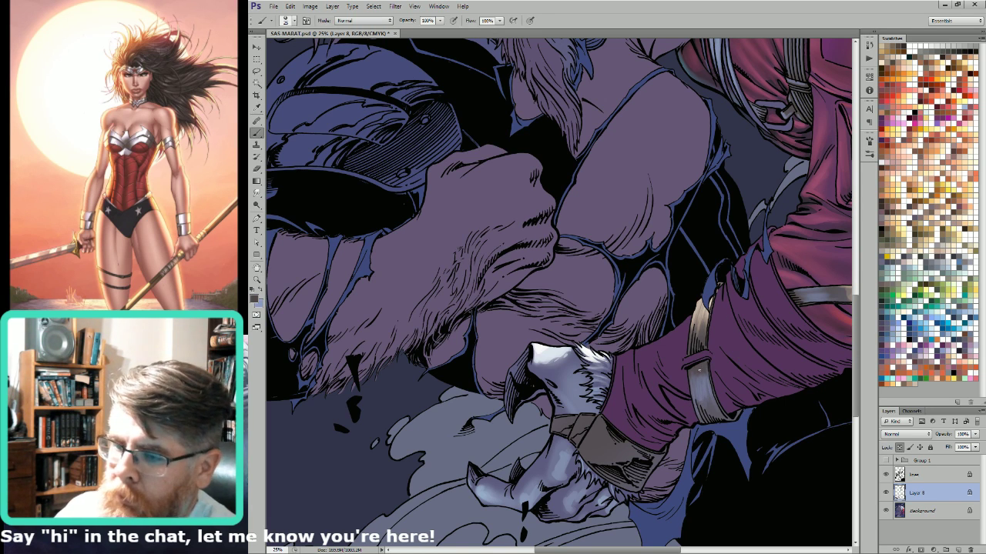
Swap to the dark shadow colour and softly shade the forearm strap just below its loop with a large brush.
key("bracketright")
key("bracketright")
key("bracketright")
key("bracketright")
key("bracketright")
key("bracketright")
key("bracketright")
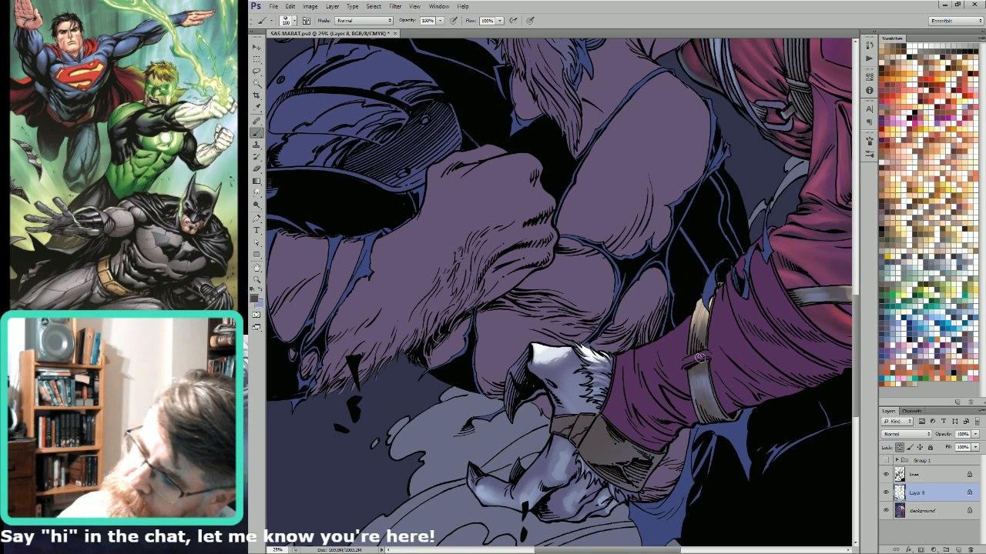
key("bracketleft")
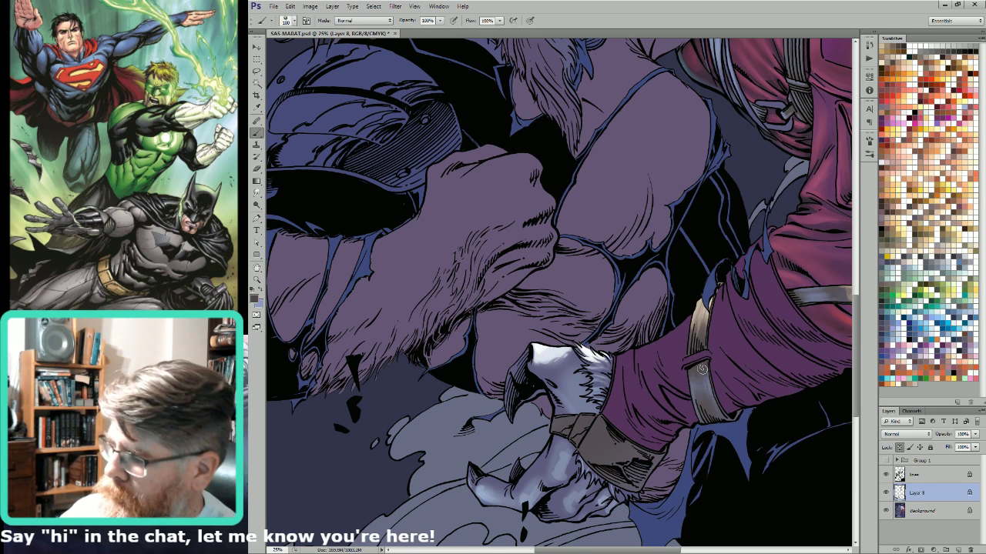
Return to the violet-blue colour and brush a cool tint over the wrist wrap with a smaller brush.
key("x")
key("bracketleft")
key("bracketleft")
key("bracketleft")
key("bracketleft")
key("bracketleft")
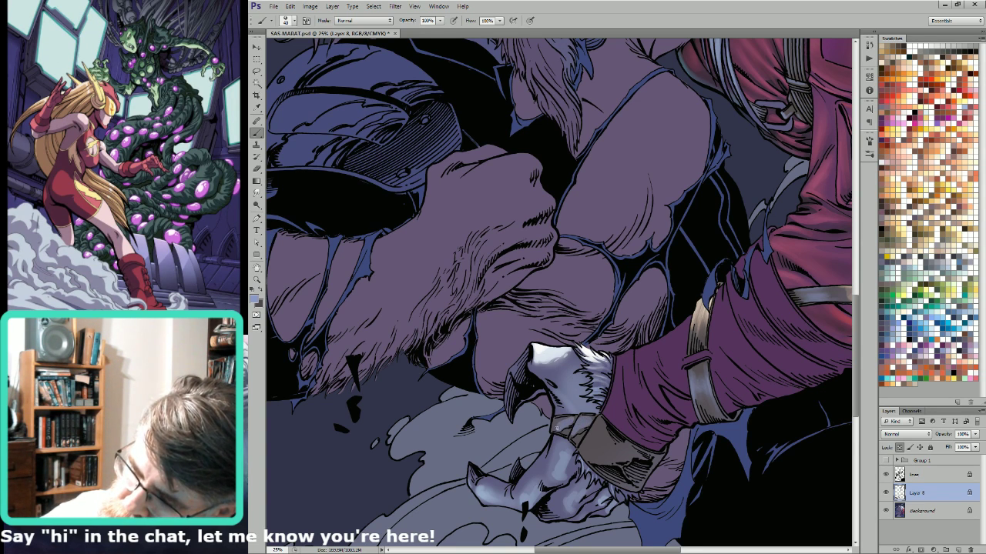
mouse_move(582, 453)
left_mouse_down()
mouse_move(633, 456)
mouse_move(586, 450)
mouse_move(627, 449)
mouse_move(590, 433)
mouse_move(602, 440)
mouse_move(602, 429)
left_mouse_up()
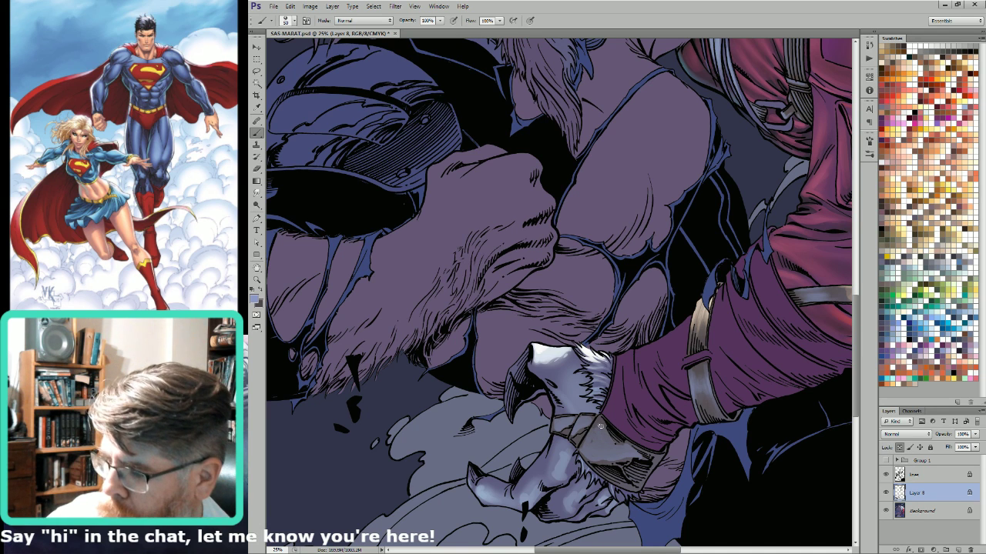
Build up the violet-blue sheen across the broad band of the wrist wrap, enlarging the brush.
key("ctrl+0")
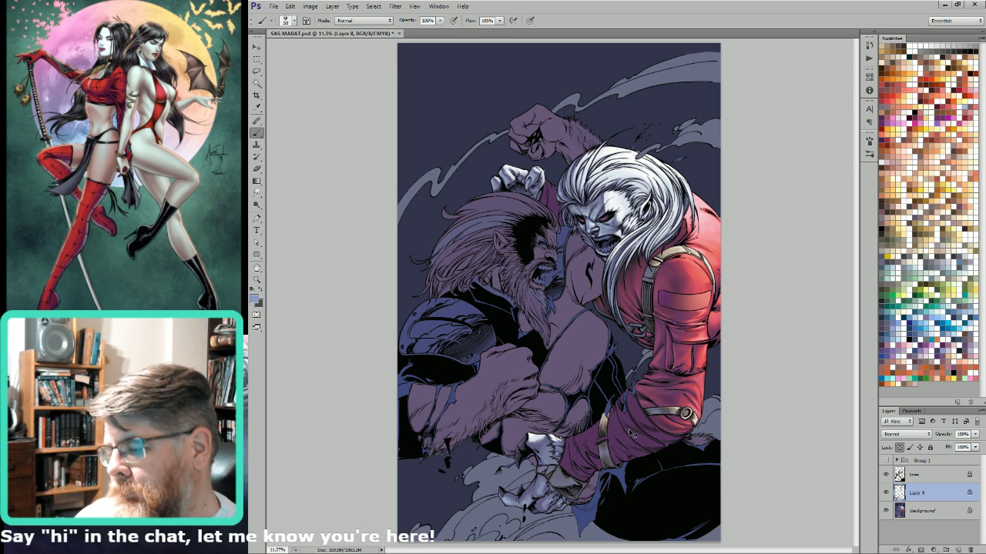
left_click_drag(628, 361, 554, 489)
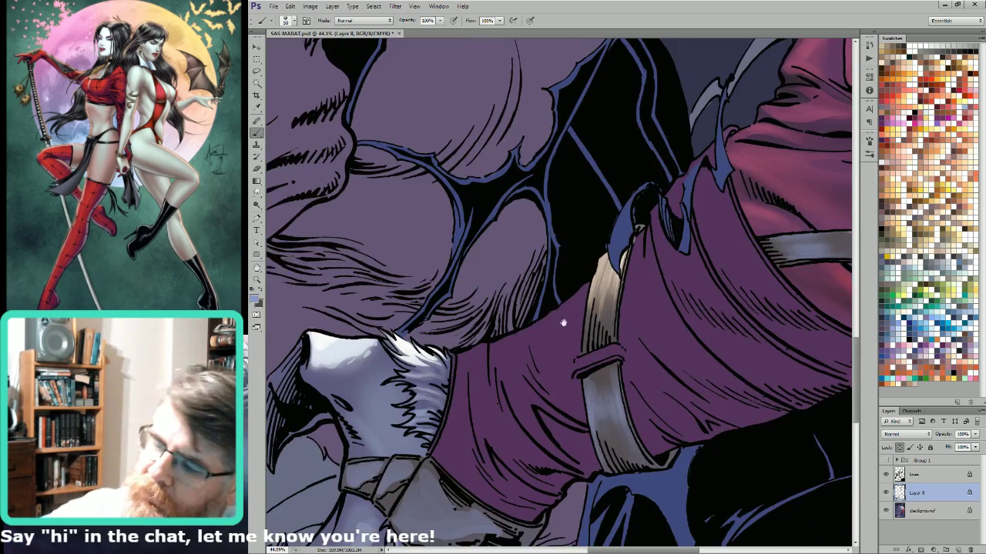
left_click_drag(563, 323, 589, 185)
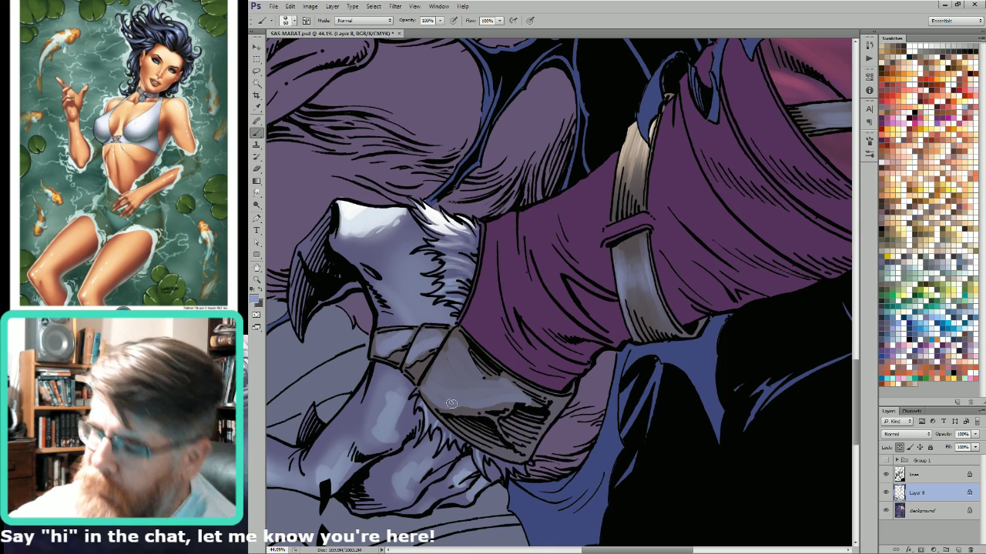
left_click_drag(427, 391, 485, 402)
key("]")
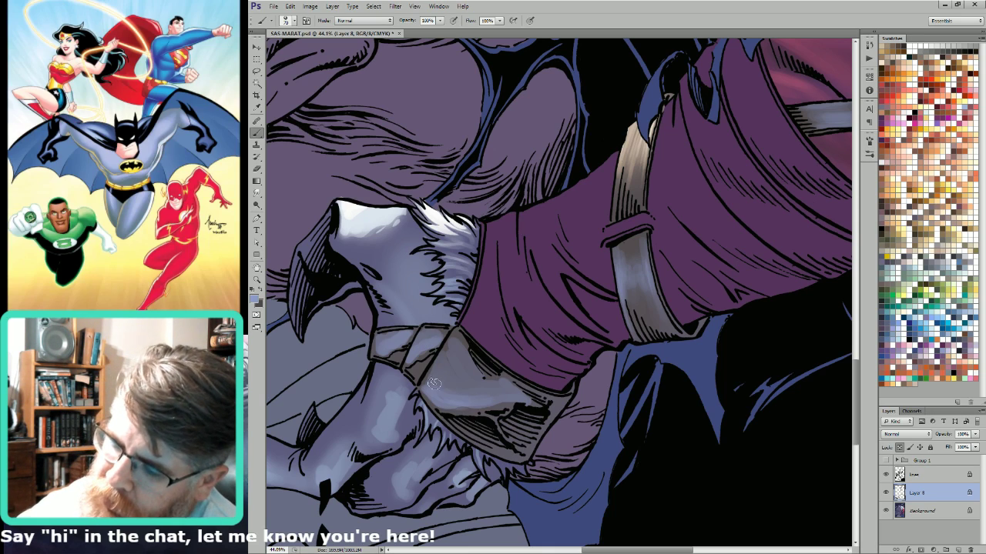
Deselect the selection around the straps and wrist wrap.
key("ctrl+0")
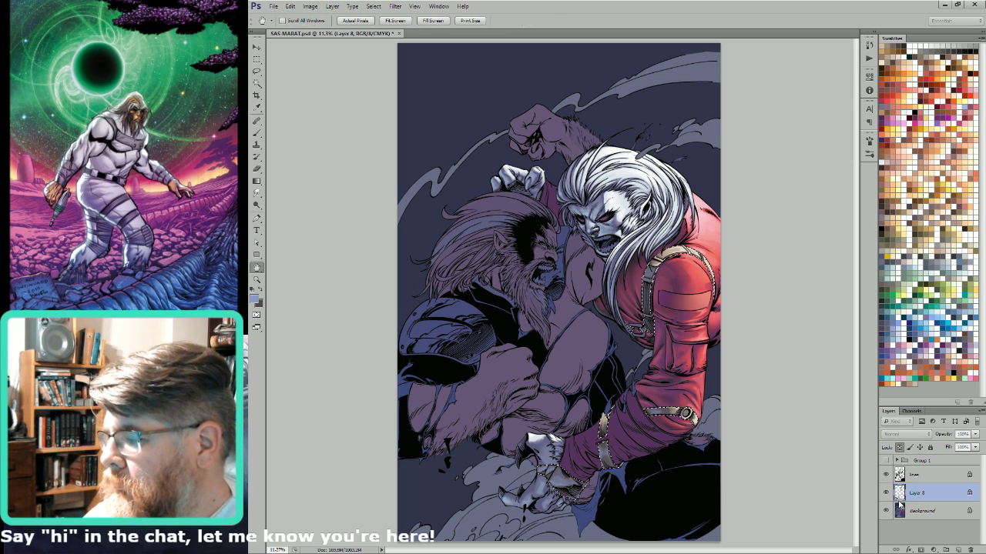
left_click(900, 501, "ctrl")
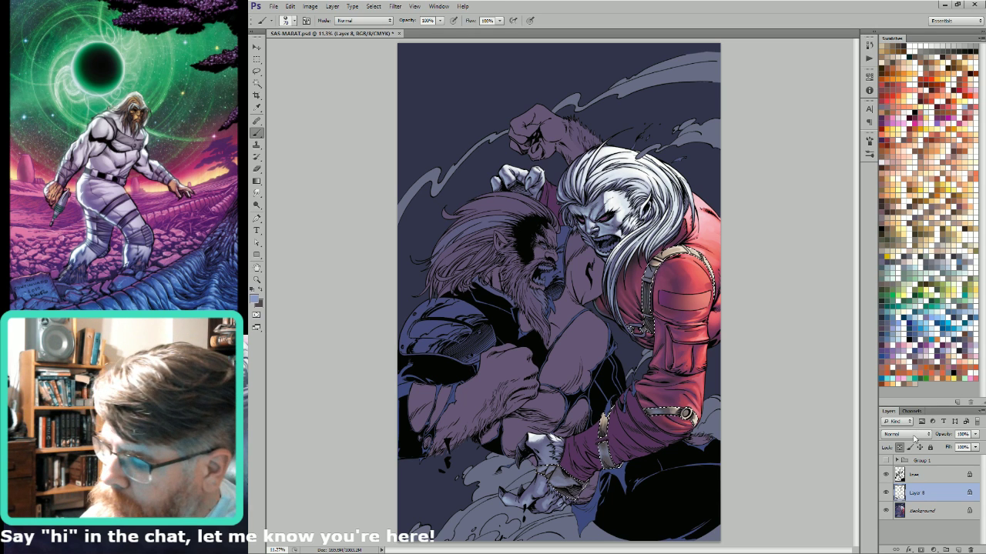
key("ctrl+d")
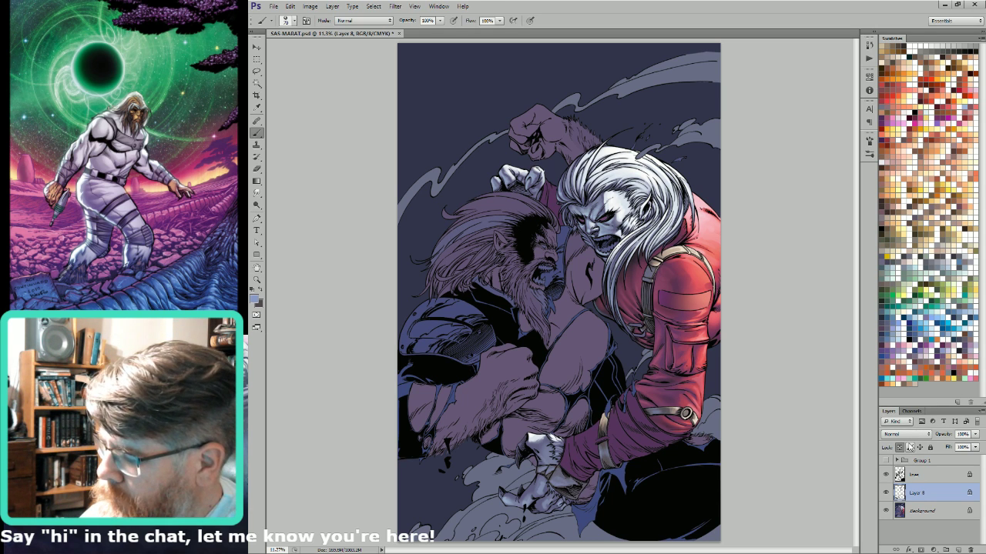
Switch to the Pencil tool with a small tip and add light scratch marks to the wrist wrap.
left_click_drag(635, 420, 685, 403)
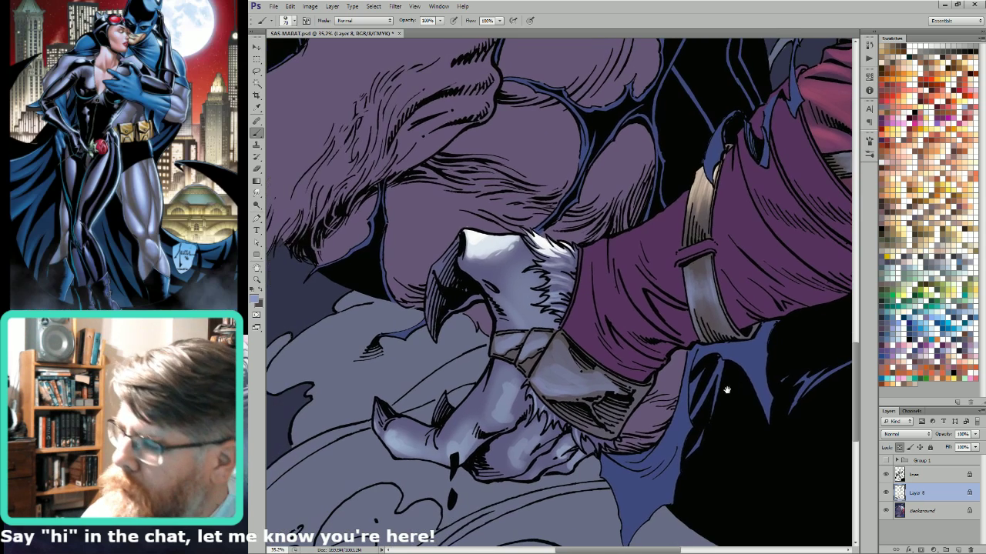
key("shift+b")
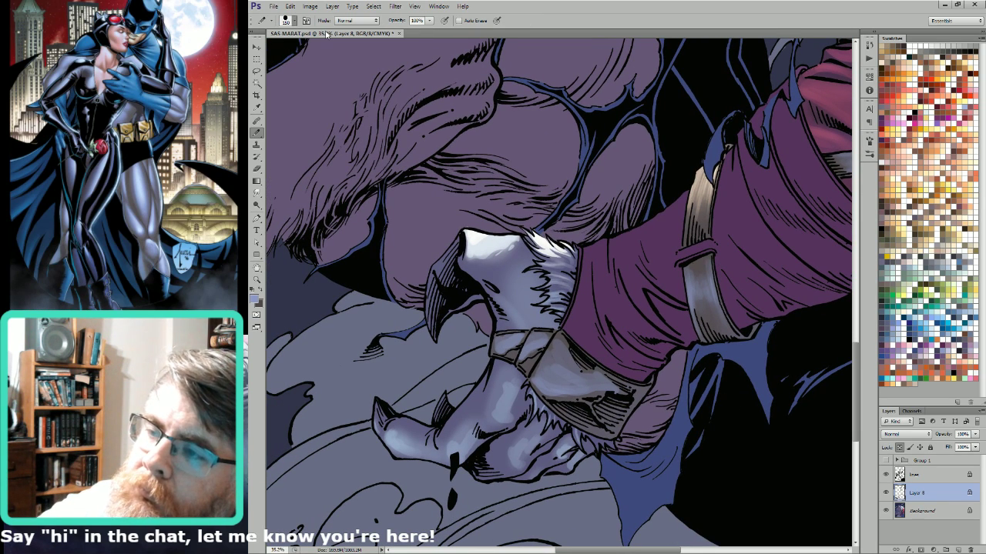
left_click_drag(579, 344, 587, 335)
key(".")
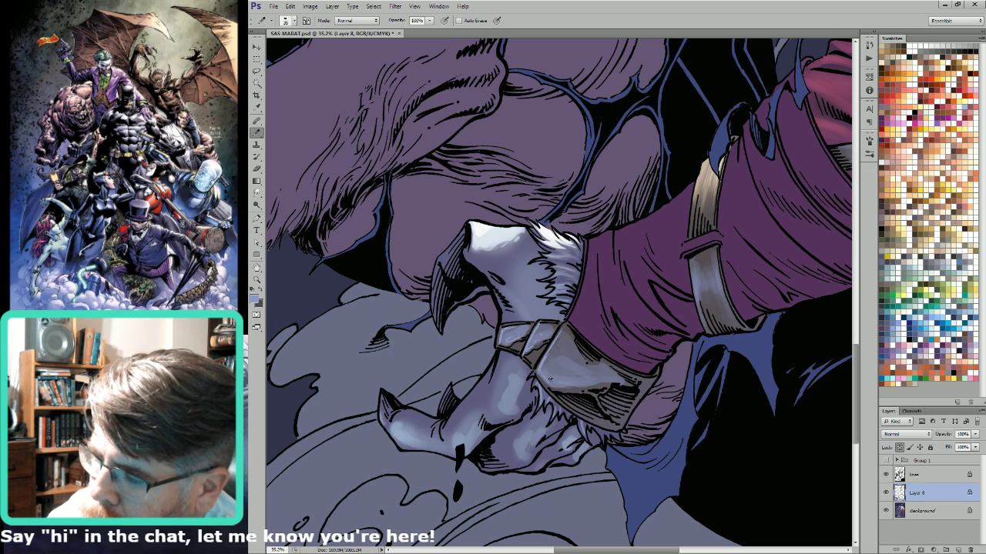
Draw thin violet-blue pencil streaks on the lower half of the forearm strap as worn highlights.
scroll(666, 322, "up", 3)
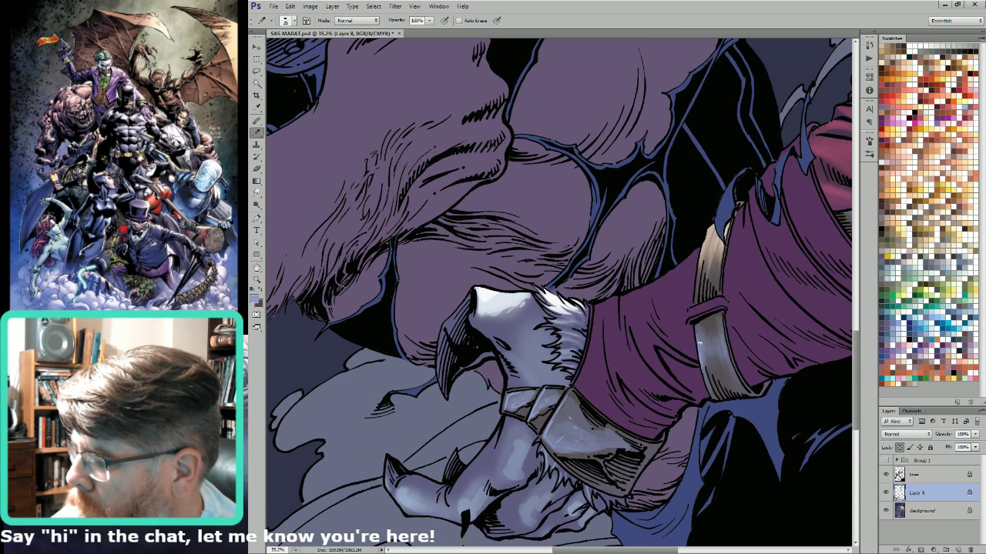
mouse_move(707, 362)
left_mouse_down()
mouse_move(714, 333)
mouse_move(721, 370)
left_mouse_up()
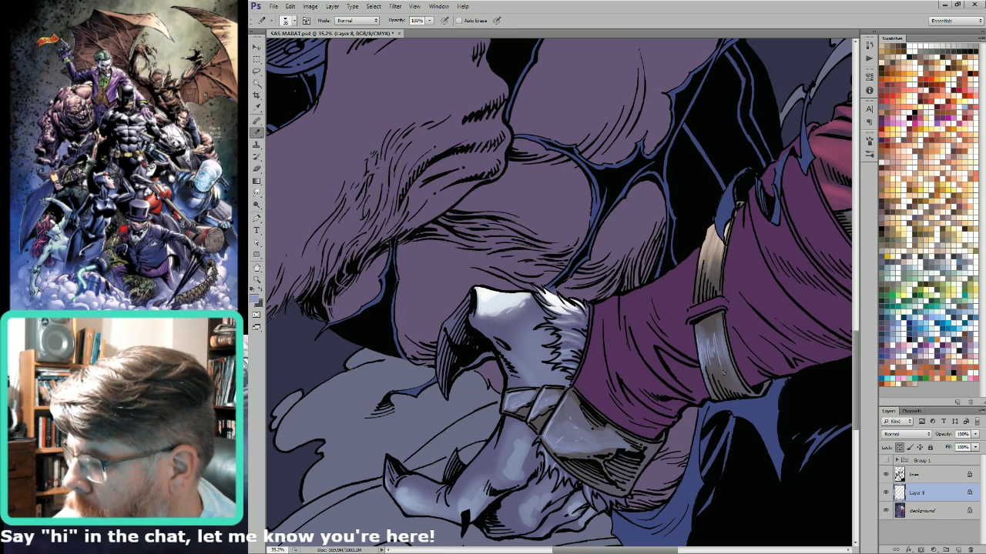
left_click_drag(716, 334, 726, 359)
left_click_drag(731, 316, 723, 422)
left_click_drag(824, 297, 687, 389)
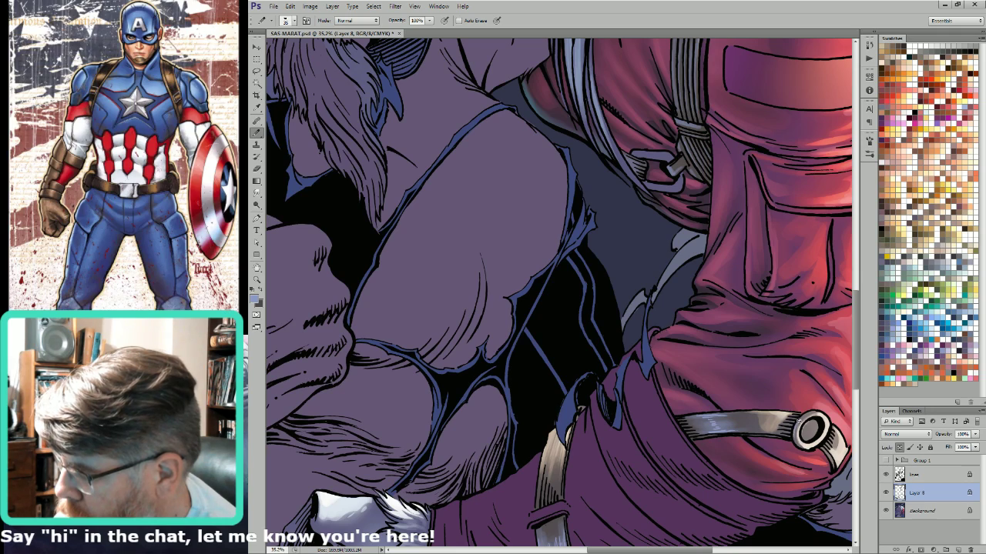
Enlarge the pencil tip slightly and add small violet-blue highlight marks along the ribbed bands of the chest strap.
scroll(804, 410, "up", 5)
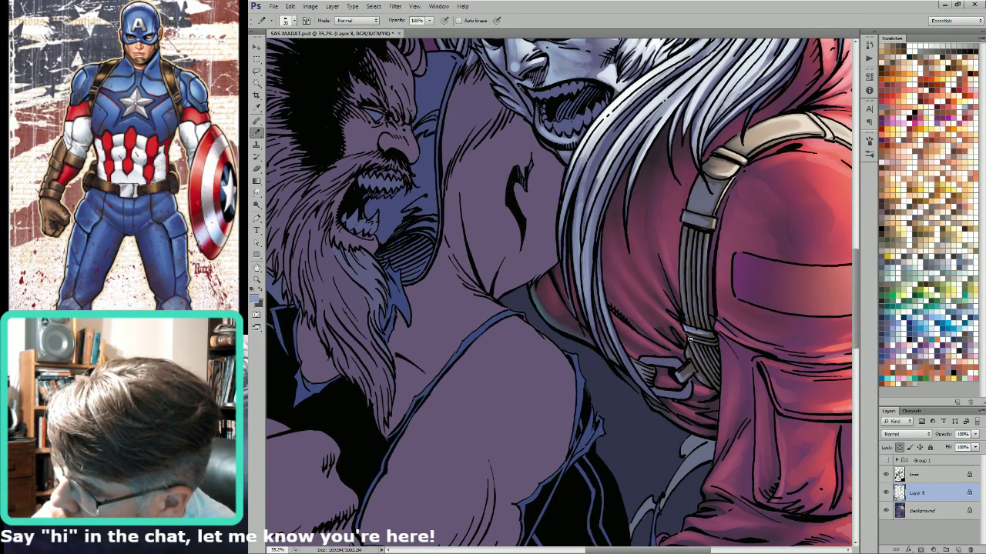
key("bracketright")
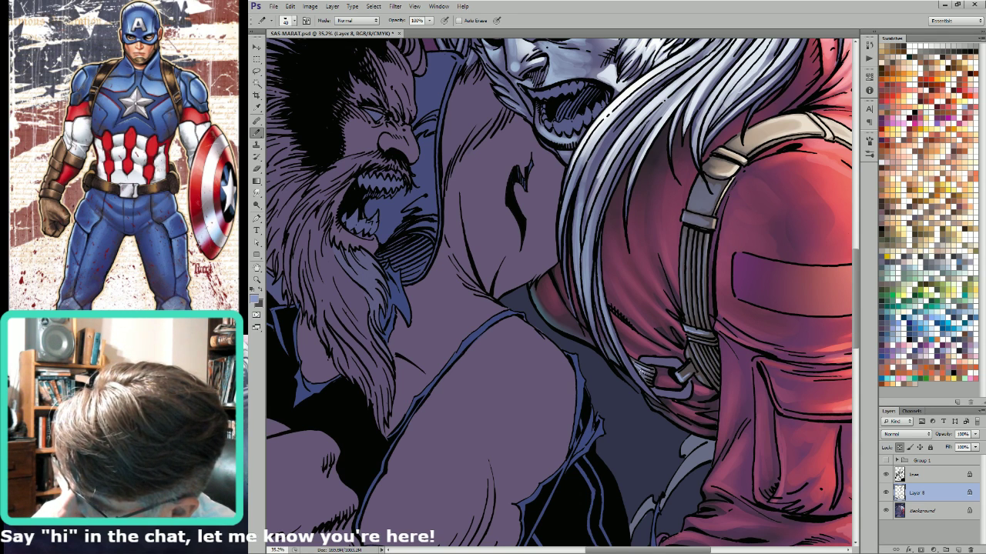
left_click_drag(683, 320, 682, 280)
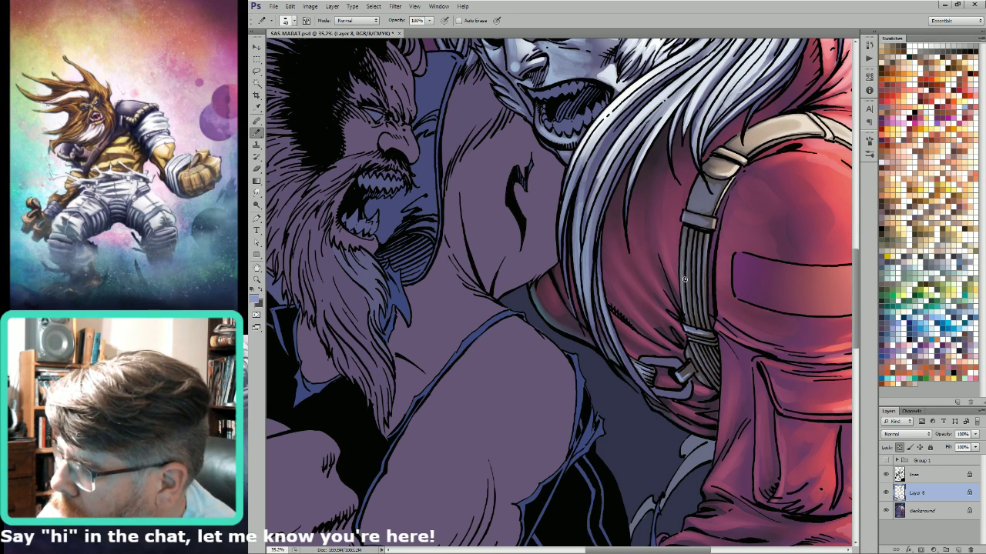
mouse_move(690, 314)
left_mouse_down()
mouse_move(690, 247)
mouse_move(697, 318)
mouse_move(701, 271)
left_mouse_up()
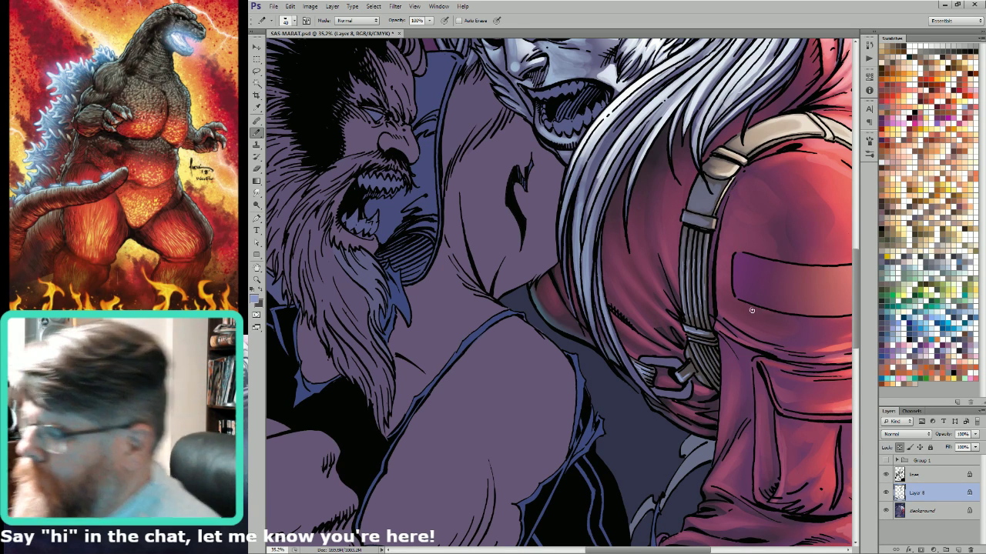
left_click_drag(683, 281, 698, 277)
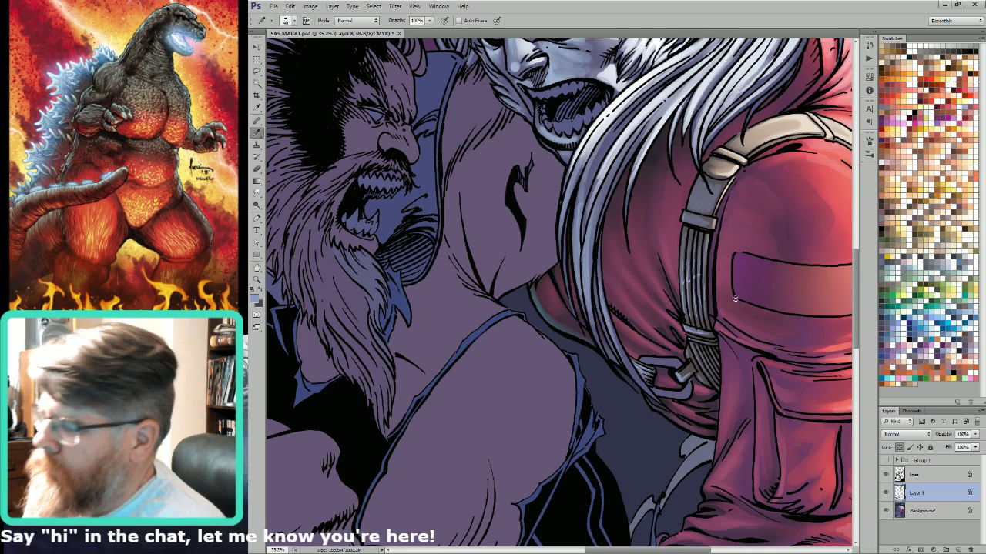
key("ctrl+minus")
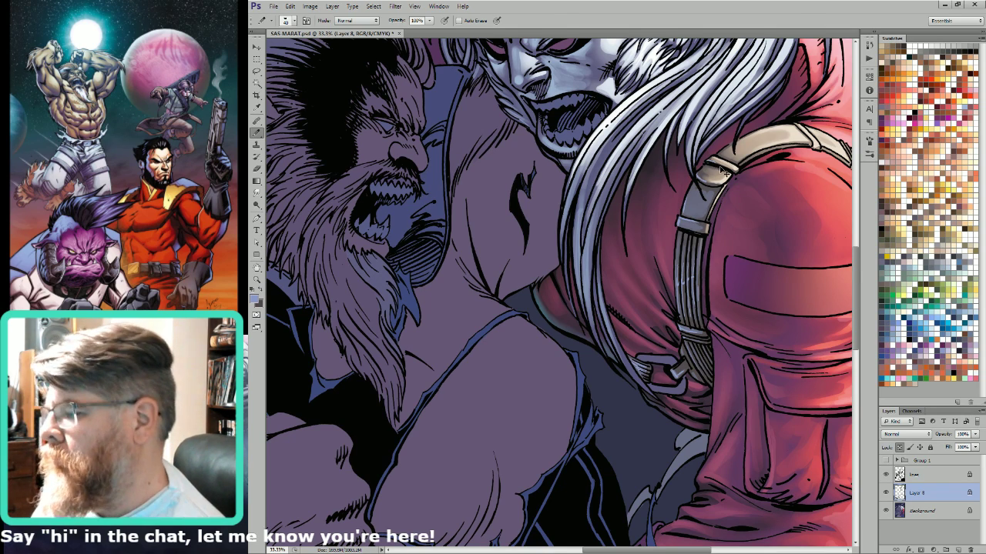
key("ctrl+minus")
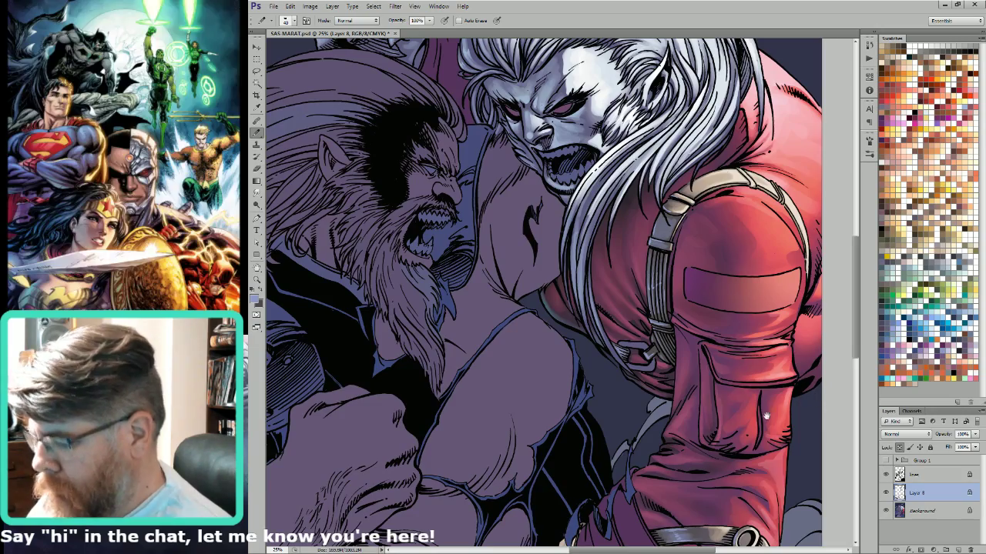
Switch to the Brush tool, merge Layer 8 down into the Background layer and save the file.
left_click_drag(724, 517, 798, 368)
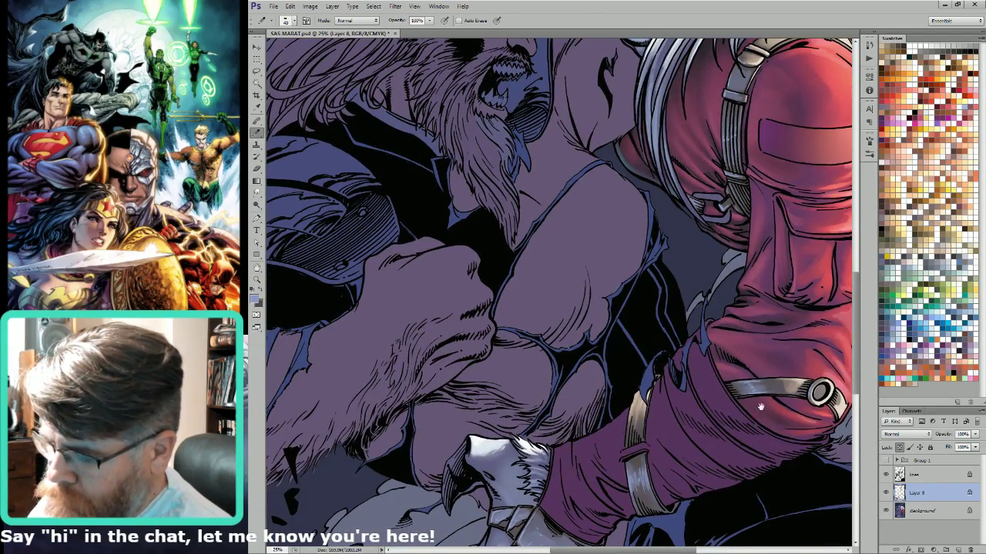
key("b")
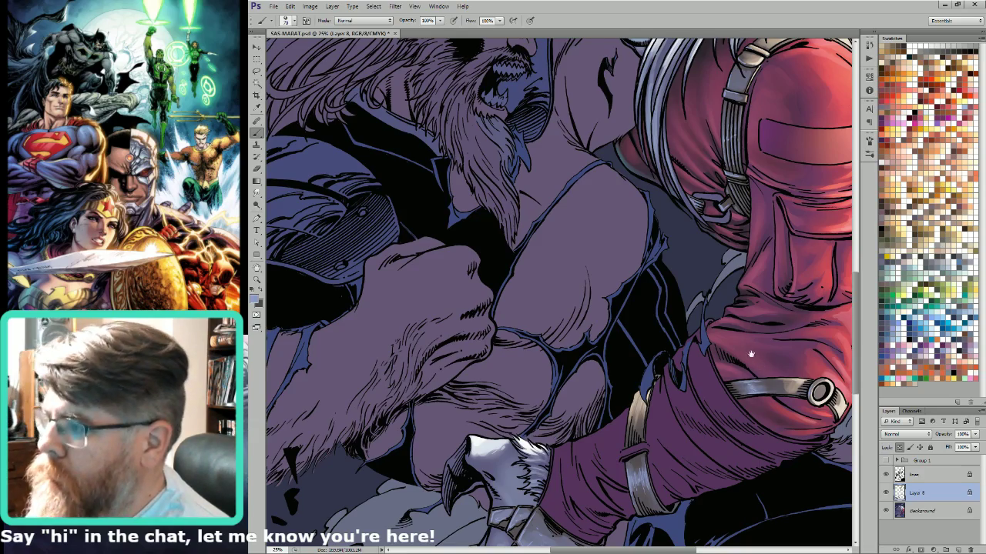
left_click_drag(727, 159, 755, 424)
key("ctrl+0")
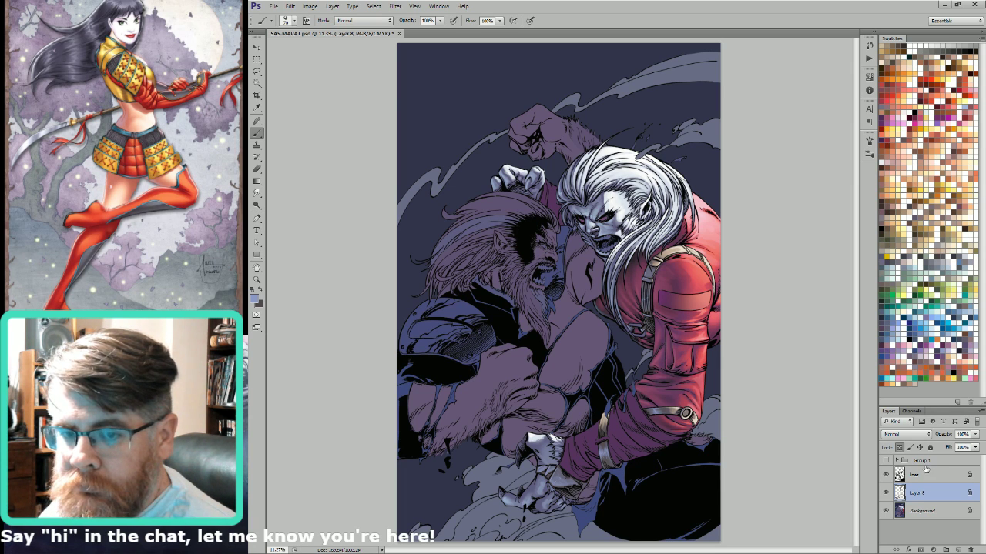
key("ctrl+e")
key("ctrl+s")
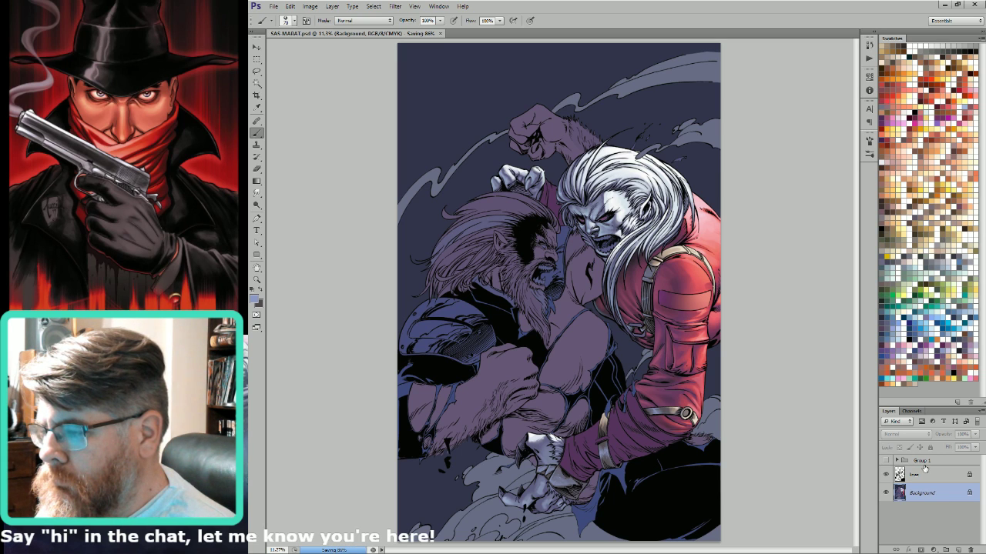
Select the flat purple sleeve areas with the Magic Wand and choose a red swatch as the brush colour.
key("w")
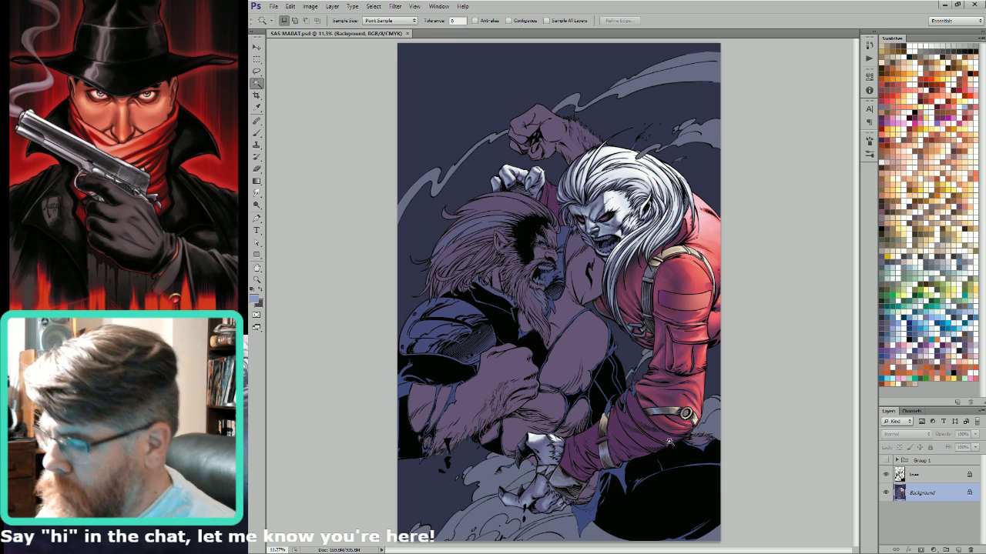
left_click(651, 444)
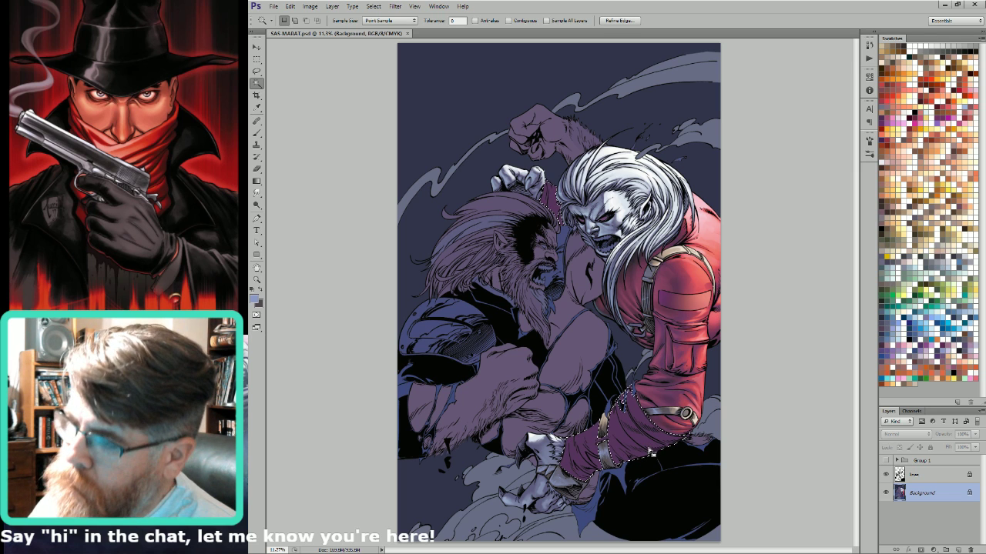
key("b")
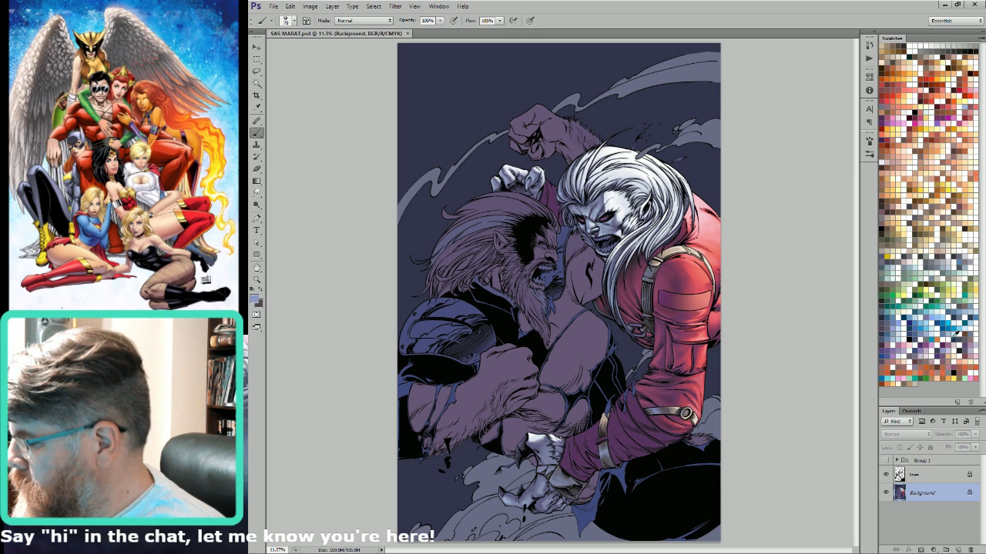
left_click(924, 348)
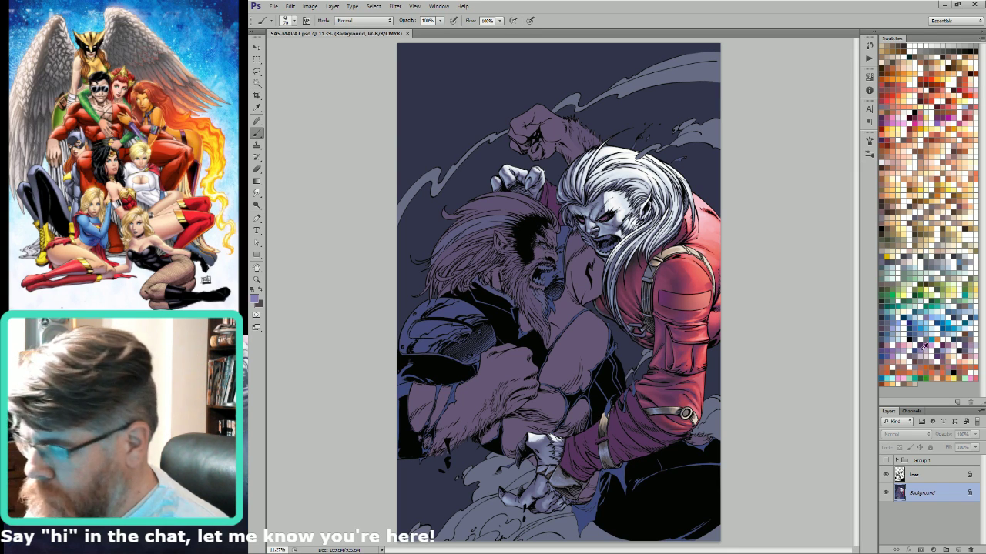
left_click(939, 331)
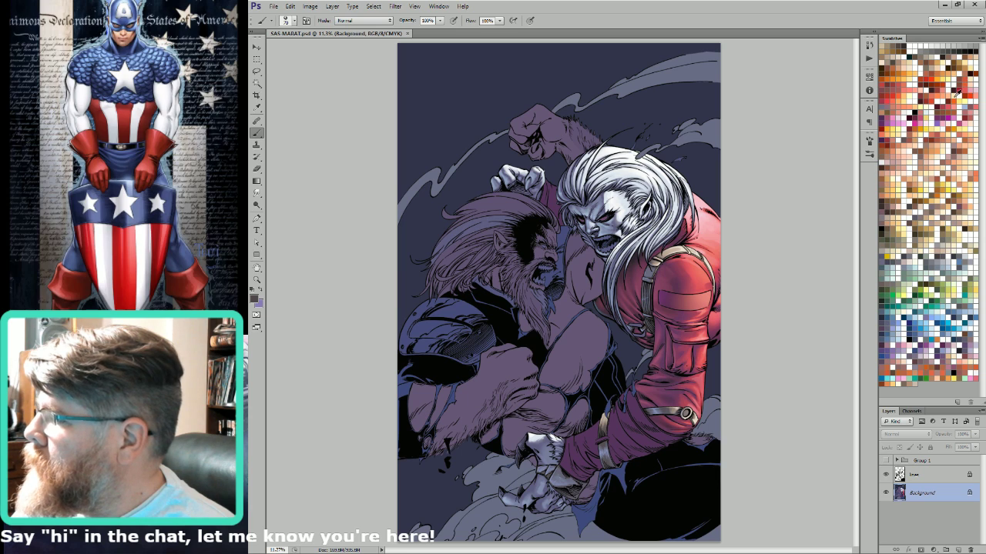
left_click(941, 104)
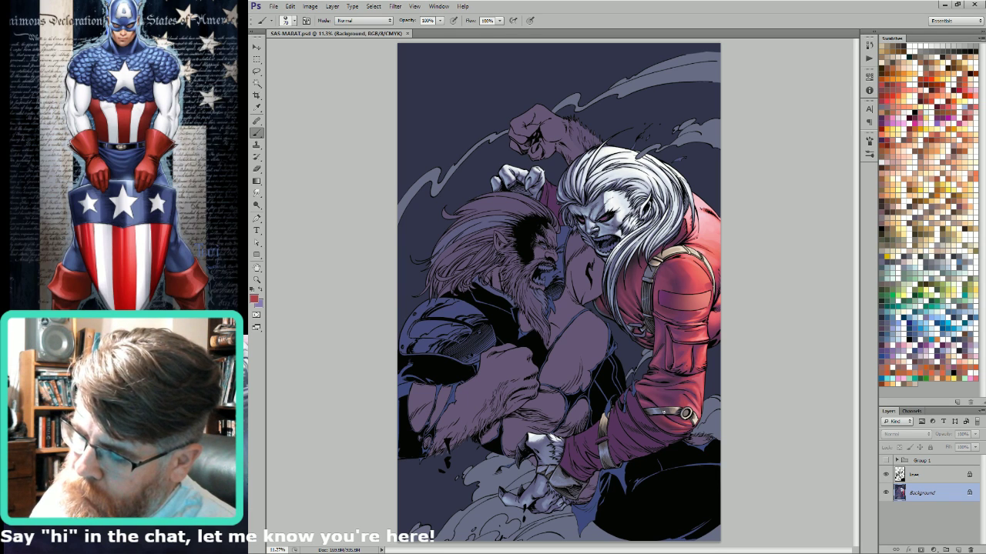
Paint a soft red glow along the forearm sleeve's upper edge with a 200 px soft brush at 50% opacity.
left_click_drag(556, 414, 719, 385)
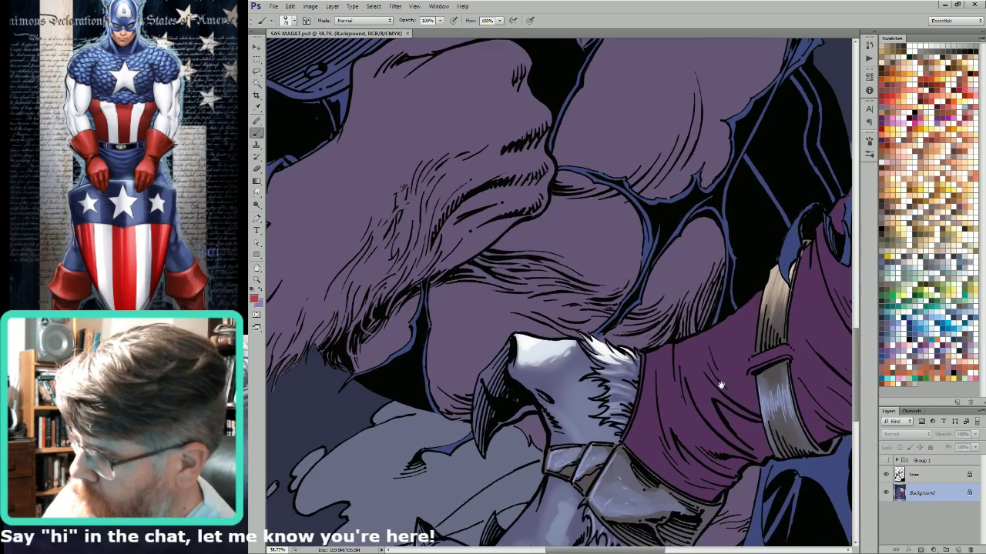
key("[")
left_click(271, 21)
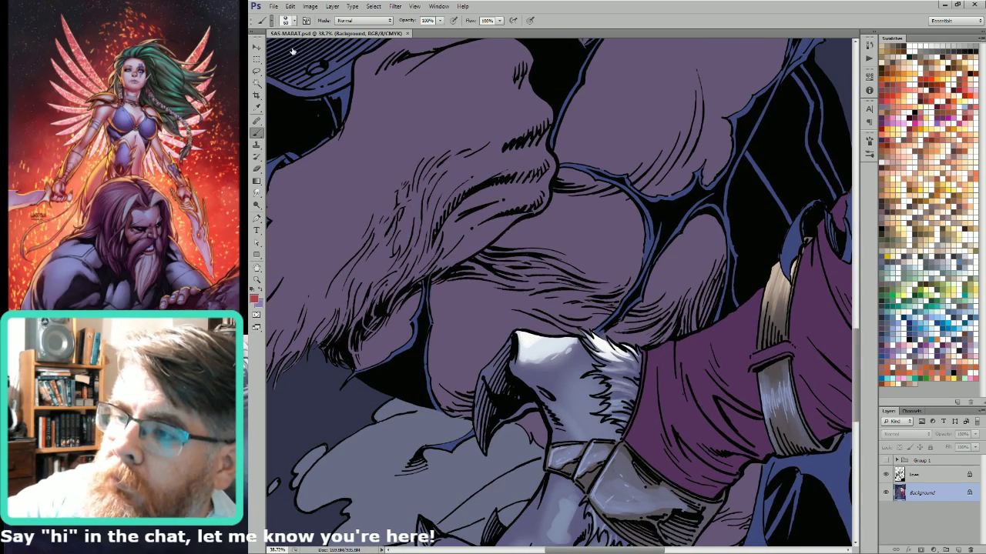
double_click(300, 67)
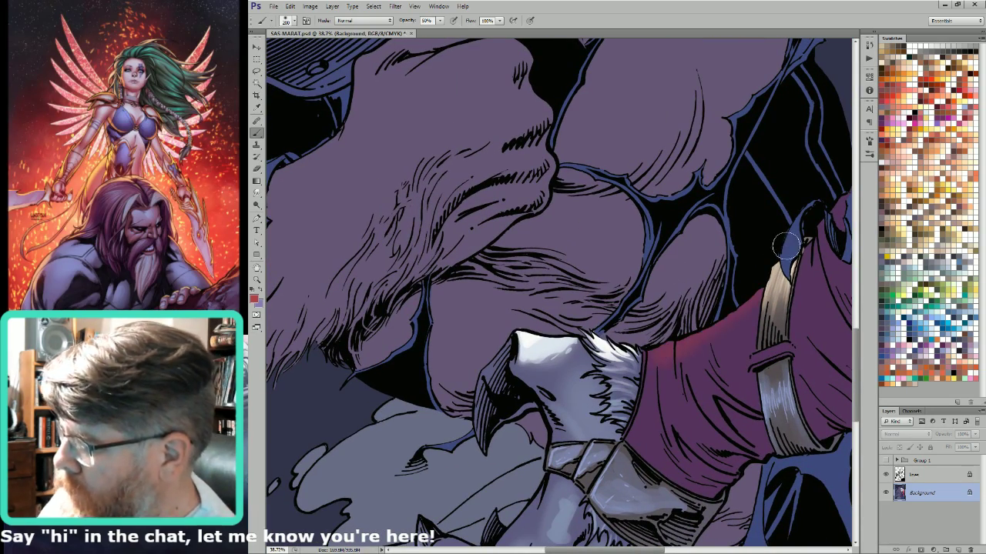
mouse_move(652, 369)
left_mouse_down()
mouse_move(789, 284)
mouse_move(708, 330)
left_mouse_up()
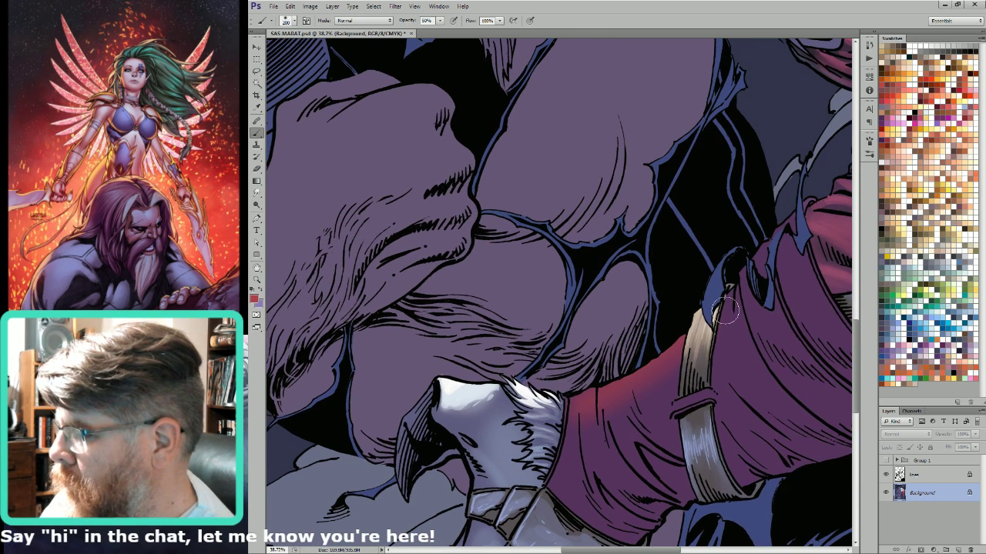
Reduce the soft brush and paint finer red strokes along the sleeve folds near the cuff and beyond the forearm strap.
key("bracketleft")
key("bracketleft")
key("bracketleft")
key("bracketleft")
key("bracketleft")
key("bracketleft")
key("bracketleft")
key("bracketleft")
key("bracketleft")
key("bracketleft")
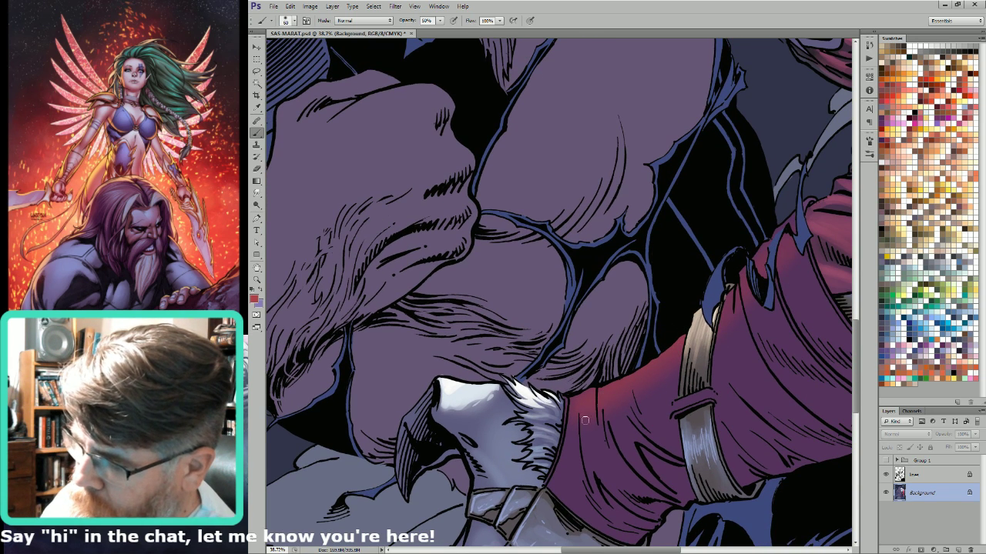
key("bracketleft")
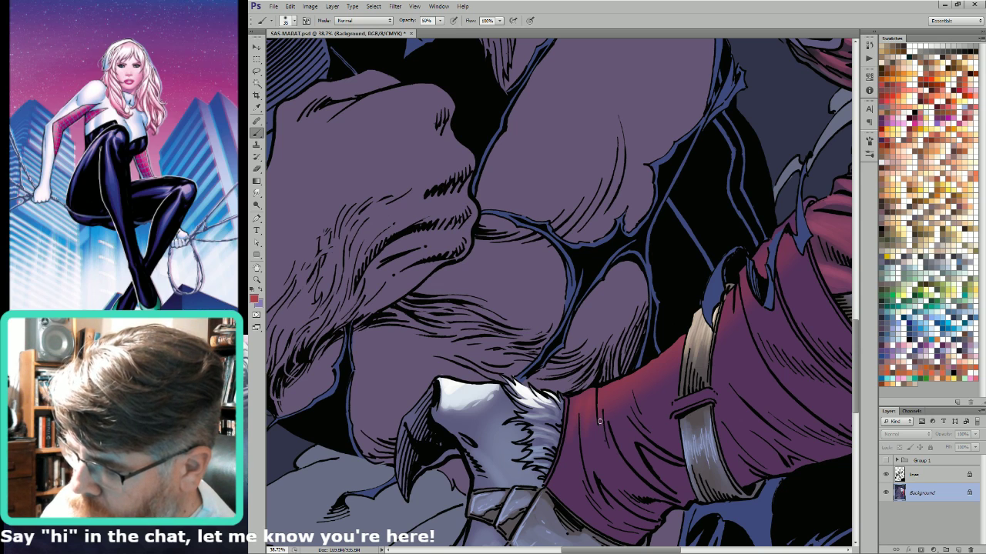
key("bracketleft")
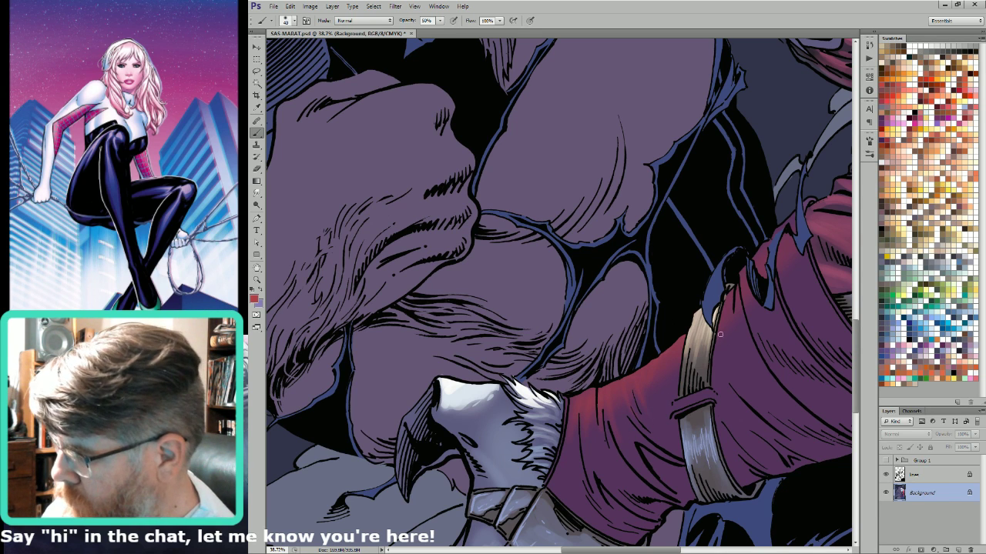
key("bracketright")
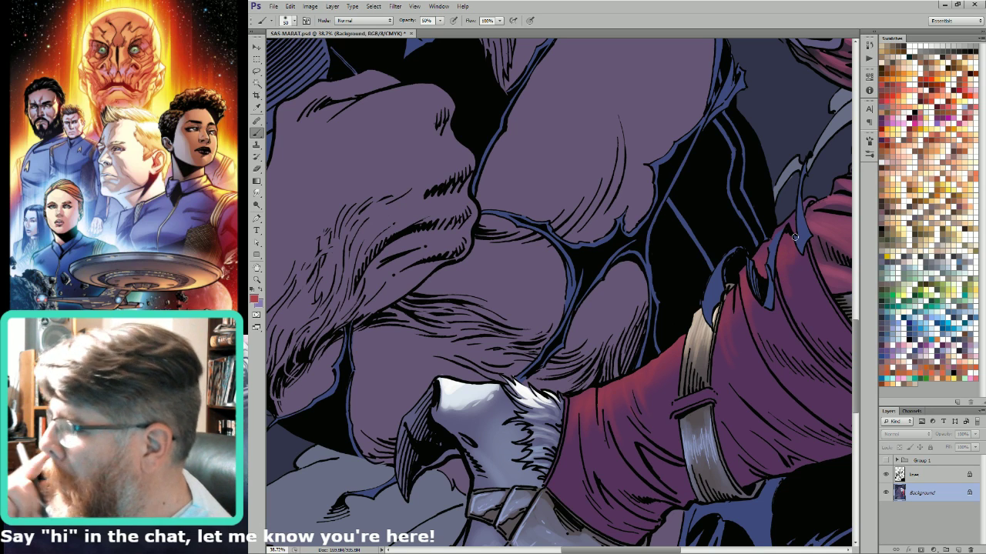
Change to a textured brush at 100% opacity, shrink its tip and add crisp red strokes to the cuff folds beside the clawed hand.
key("0")
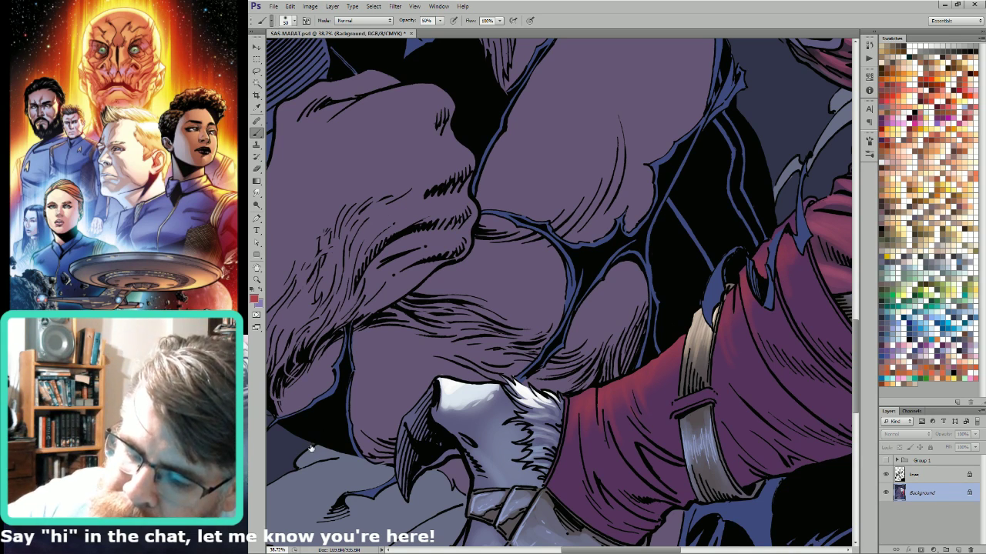
key("bracketright")
key("bracketright")
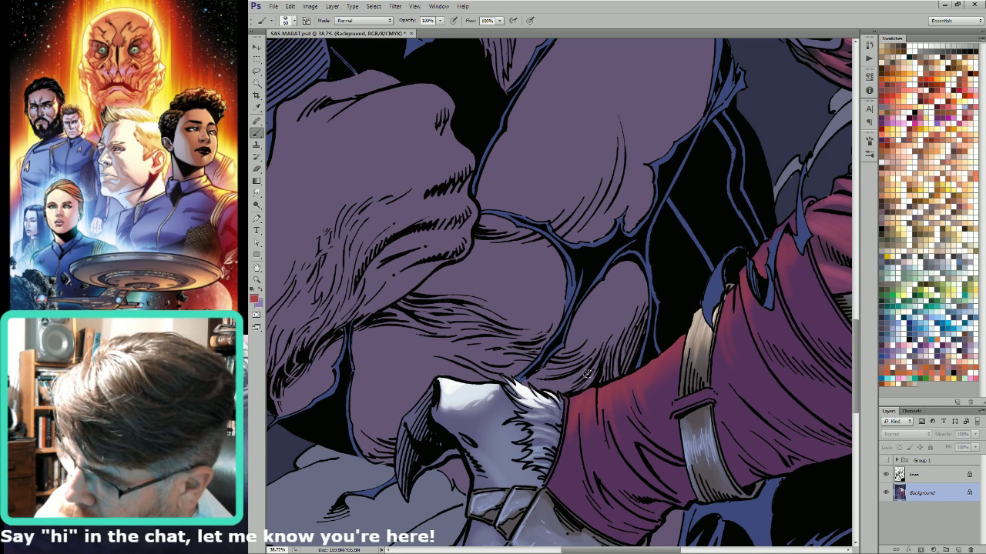
key("bracketleft")
key("bracketleft")
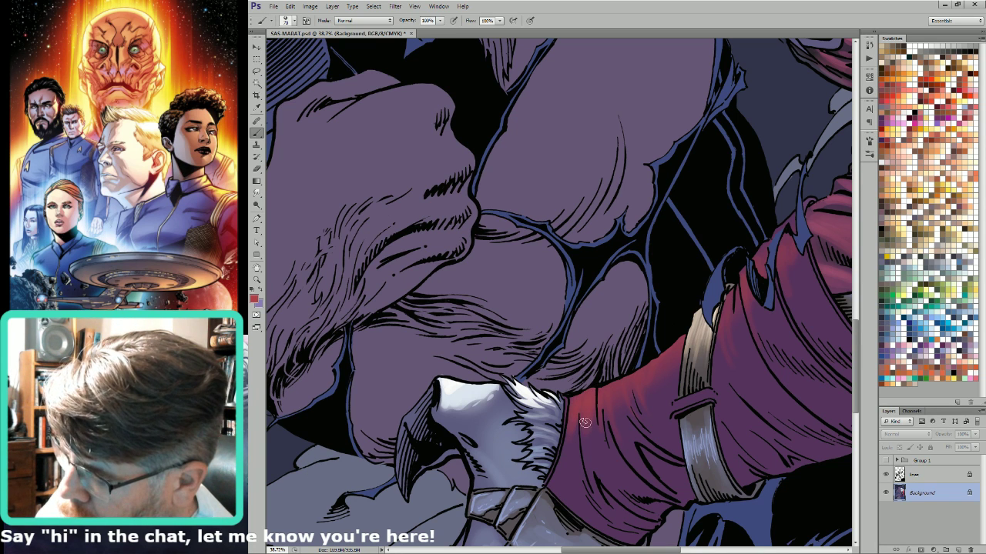
key("bracketleft")
key("bracketleft")
key("bracketleft")
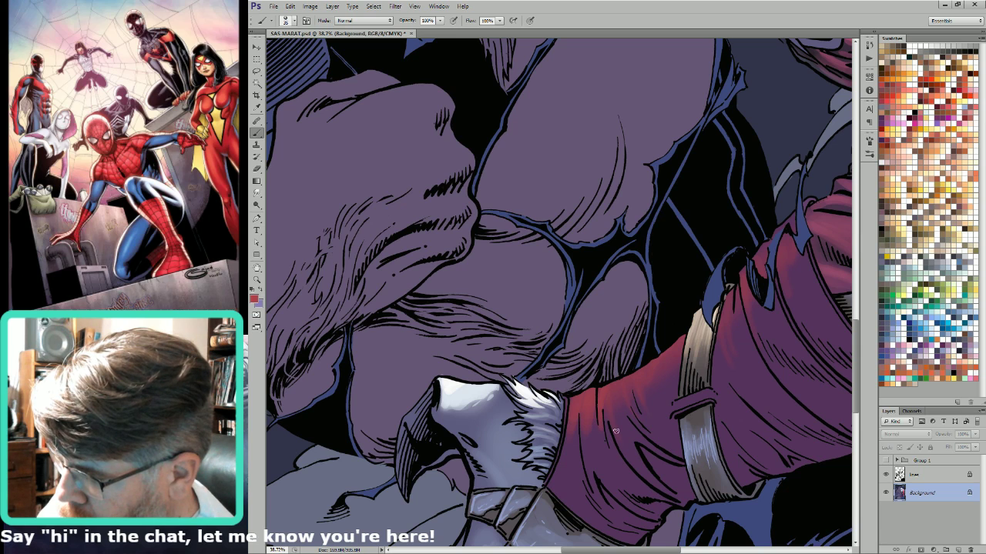
Vary the brush size slightly and extend the crisp red fold highlights along the sleeve's upper edge past the strap towards the elbow.
key("bracketright")
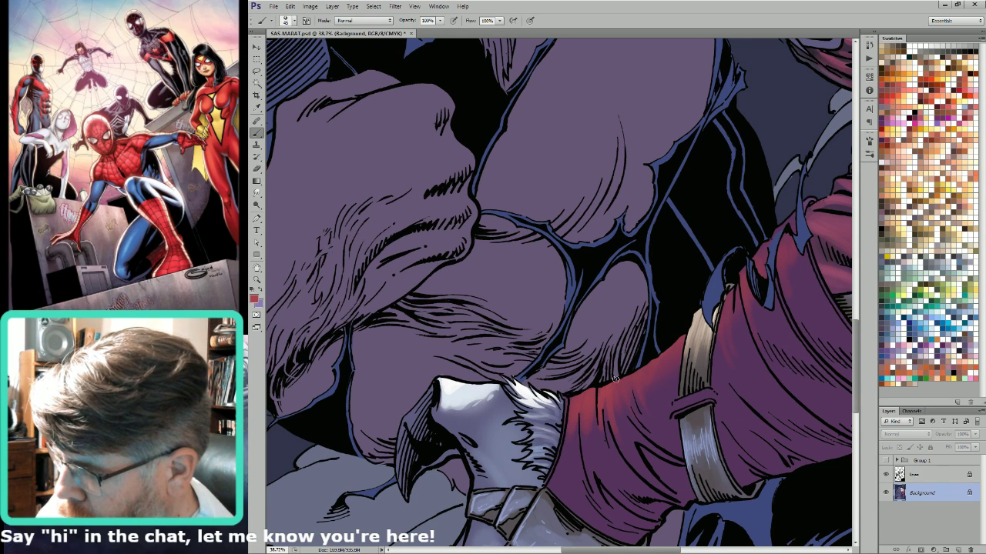
key("bracketleft")
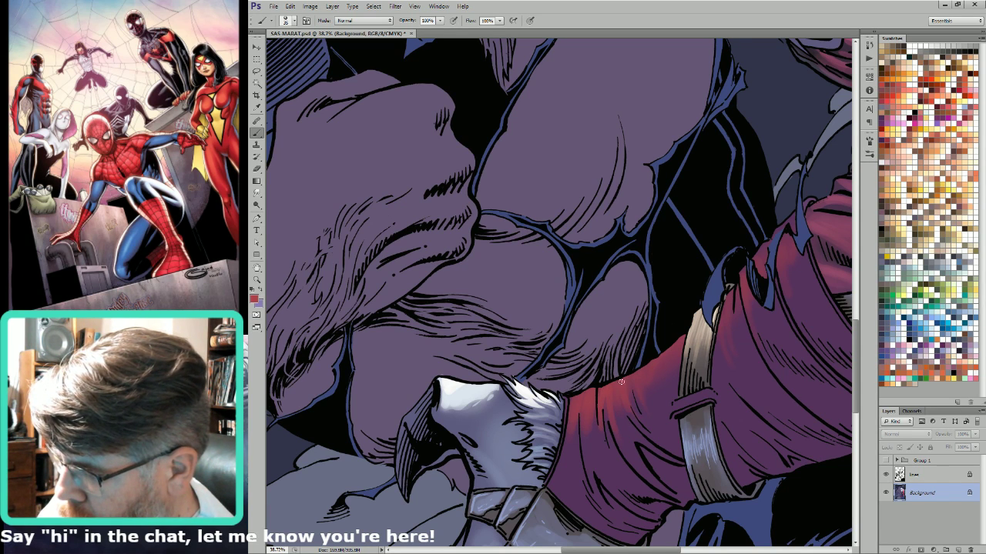
key("bracketright")
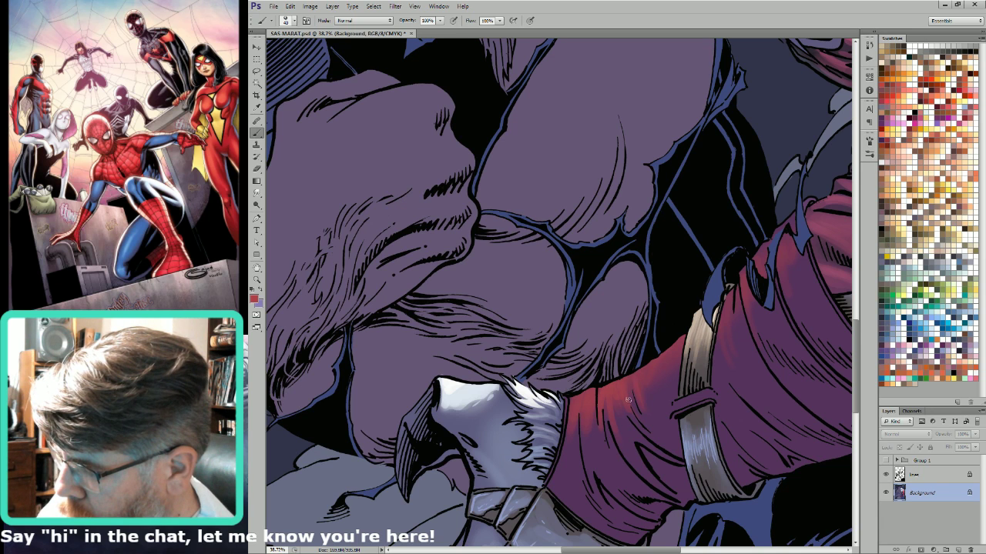
key("bracketright")
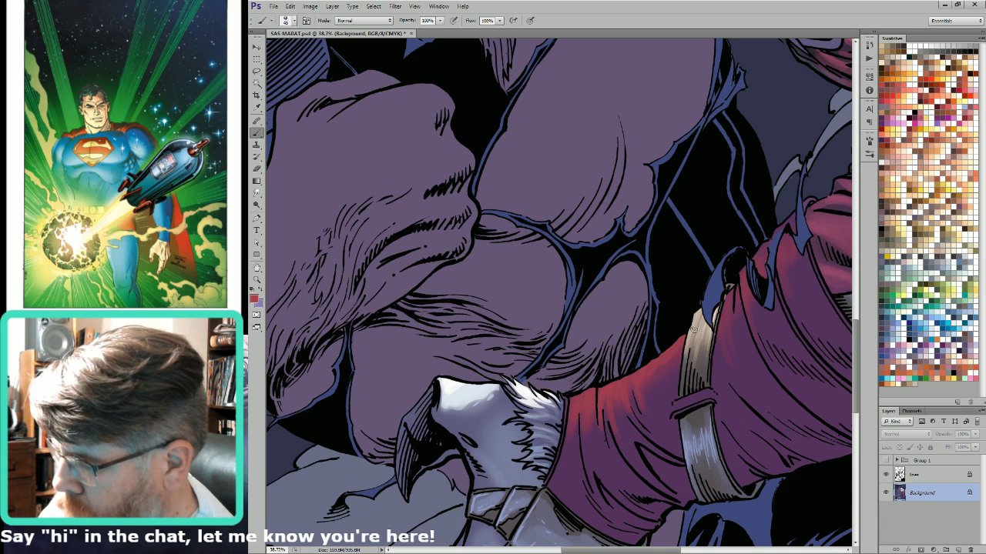
key("bracketright")
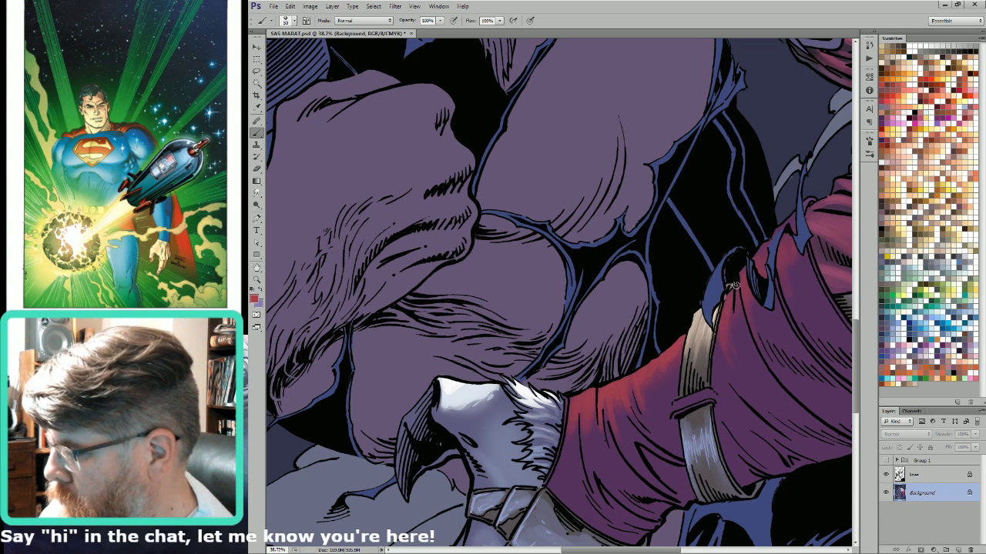
key("bracketleft")
key("bracketleft")
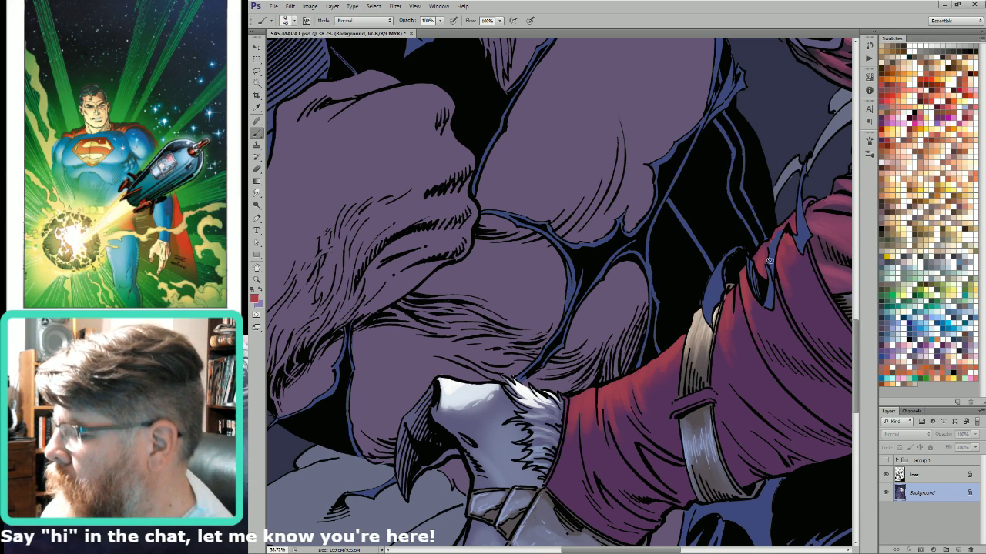
scroll(774, 262, "up", 2)
key("ctrl+0")
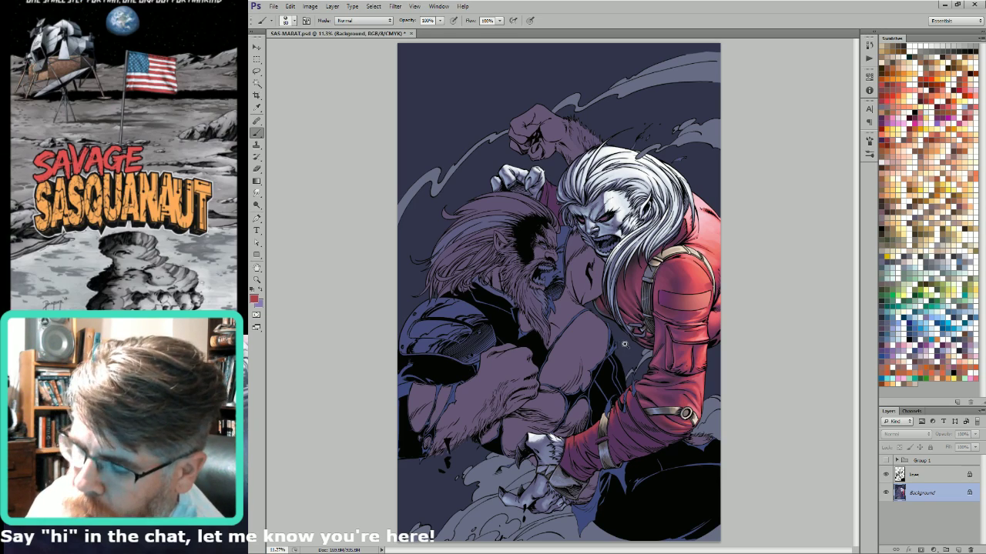
Choose a light pink swatch, shrink the brush and paint a thin highlight down the cuff edge beside the hand's fur.
scroll(550, 466, "up", 5)
key("bracketleft")
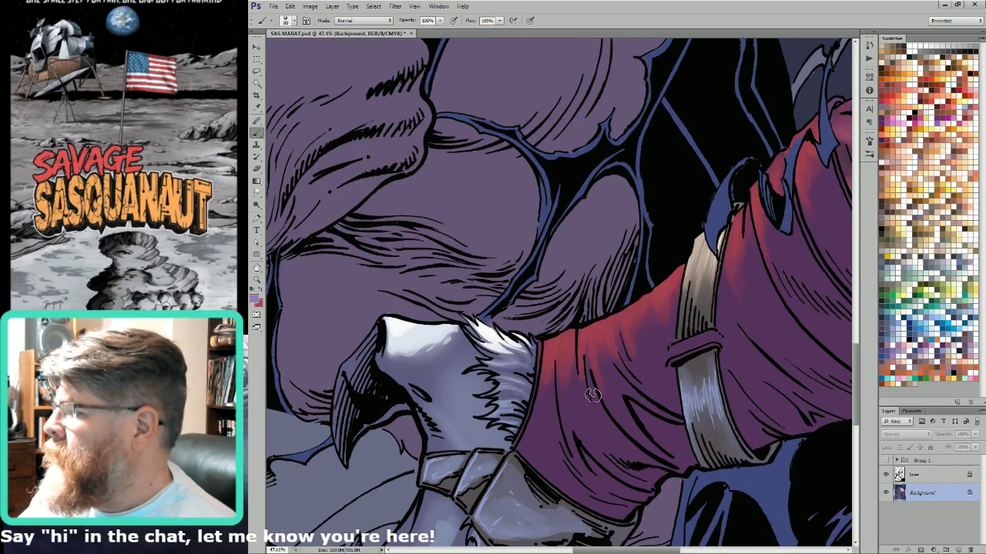
left_click(972, 87)
key("bracketleft")
key("bracketleft")
key("bracketleft")
key("bracketleft")
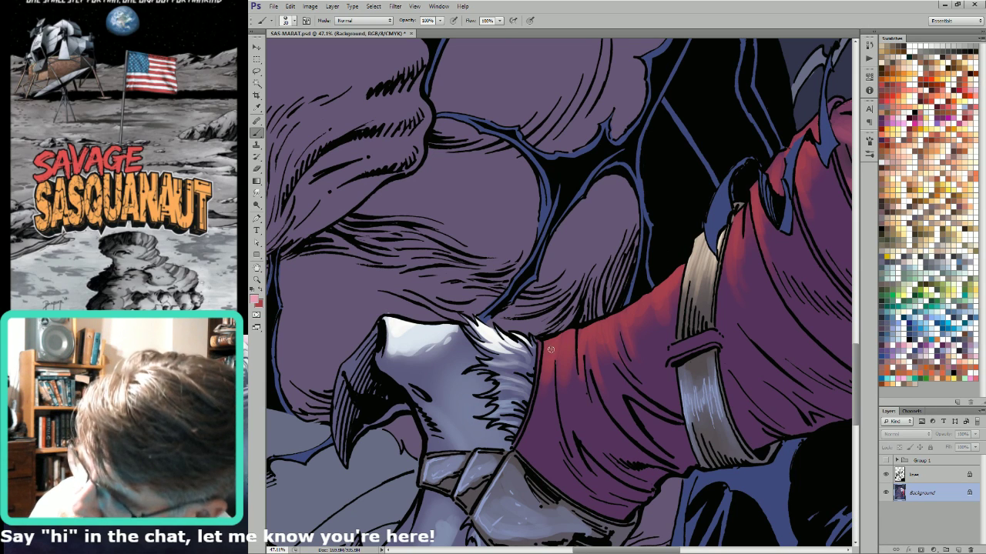
left_click_drag(544, 344, 542, 373)
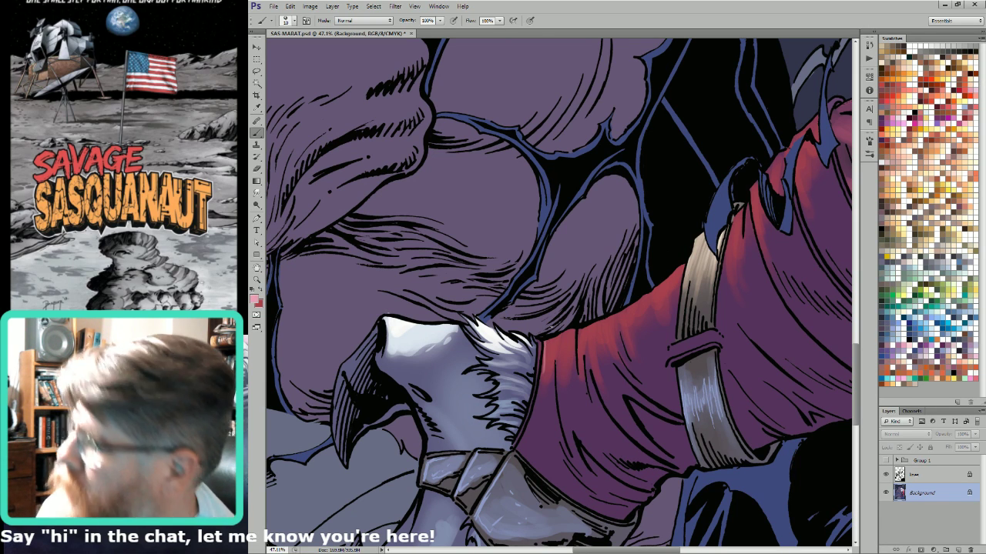
Add thin pink highlights to the folds along the forearm sleeve's upper edge, from the cuff past the strap.
mouse_move(549, 336)
left_mouse_down()
mouse_move(542, 368)
mouse_move(568, 320)
mouse_move(565, 356)
mouse_move(593, 327)
mouse_move(579, 361)
mouse_move(592, 317)
mouse_move(589, 325)
mouse_move(614, 308)
mouse_move(588, 346)
mouse_move(647, 284)
mouse_move(624, 333)
mouse_move(662, 282)
left_mouse_up()
key("bracketright")
key("bracketleft")
key("bracketleft")
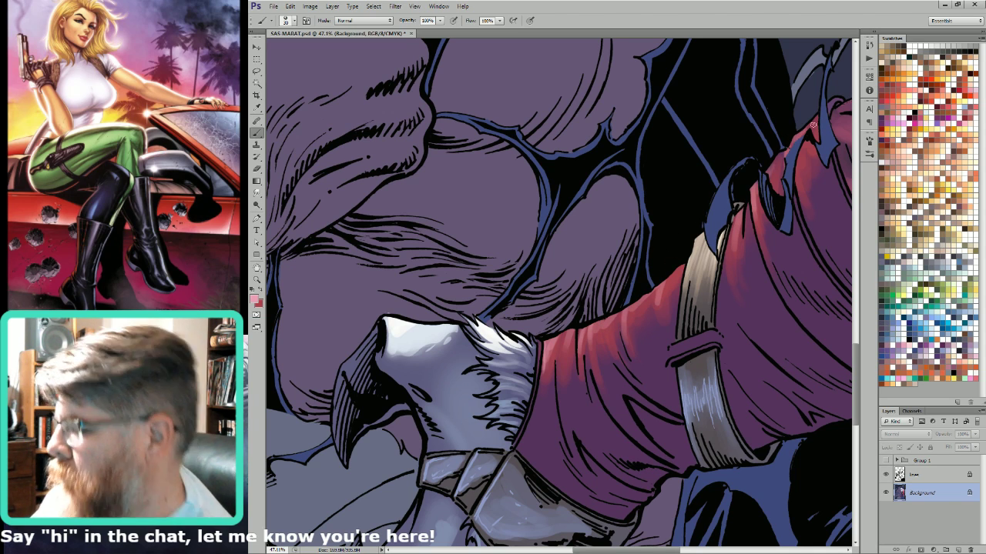
Sample red from the coat's upper arm and glaze it softly over the selected sleeves with a 400 px brush at 50% opacity.
key("ctrl+0")
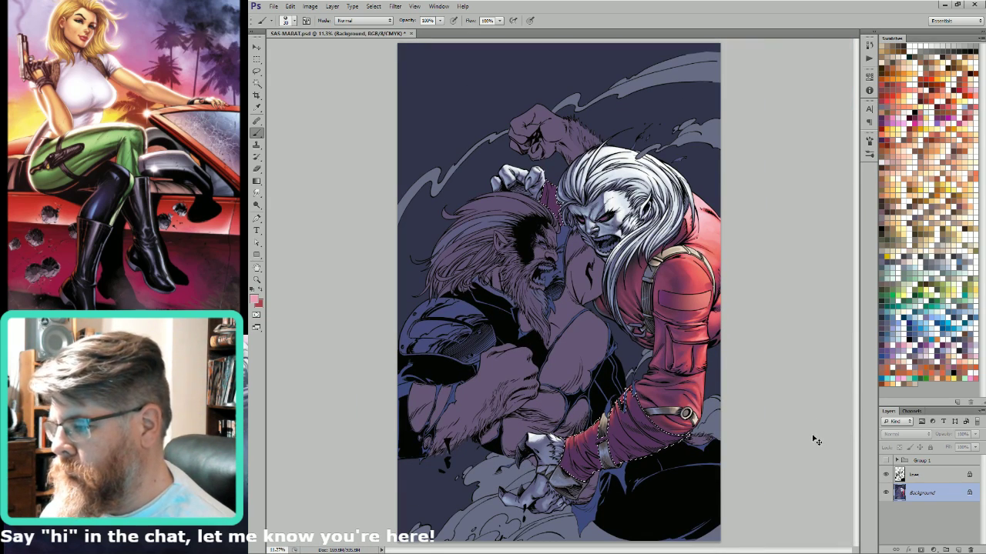
key("i")
left_click(704, 297)
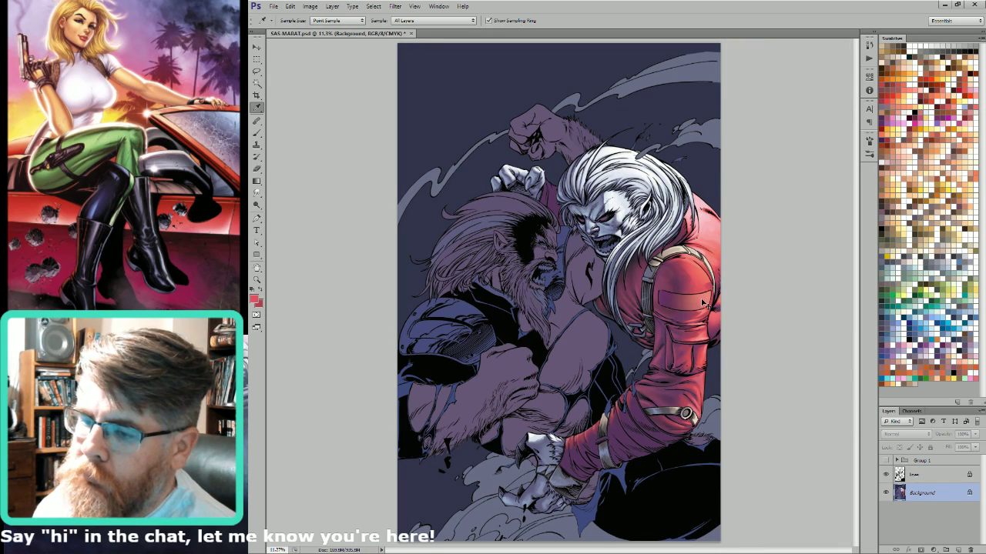
key("b")
left_click(296, 61)
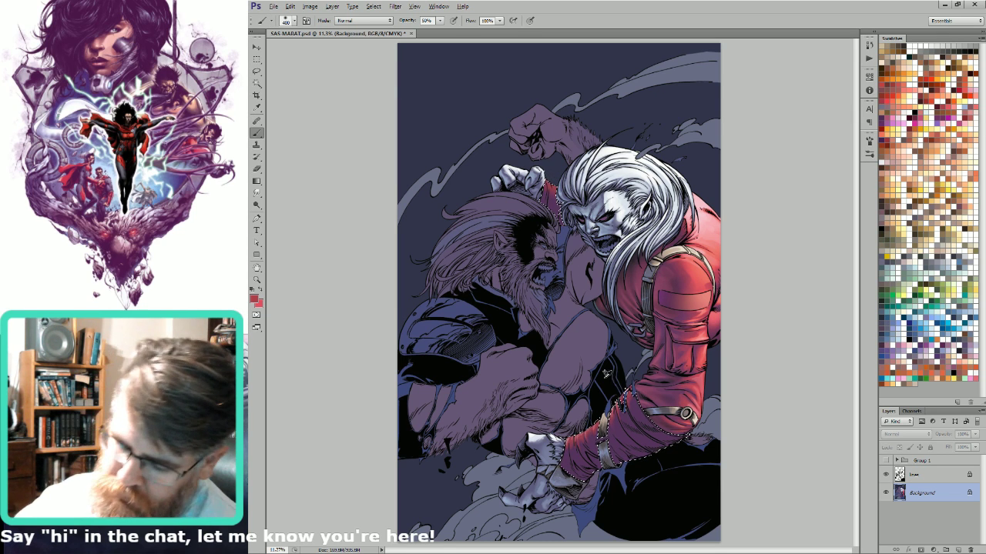
Paint crisp red highlights with a small brush on the raised arm's sleeve just below the clawed hand.
key("shift+alt+d")
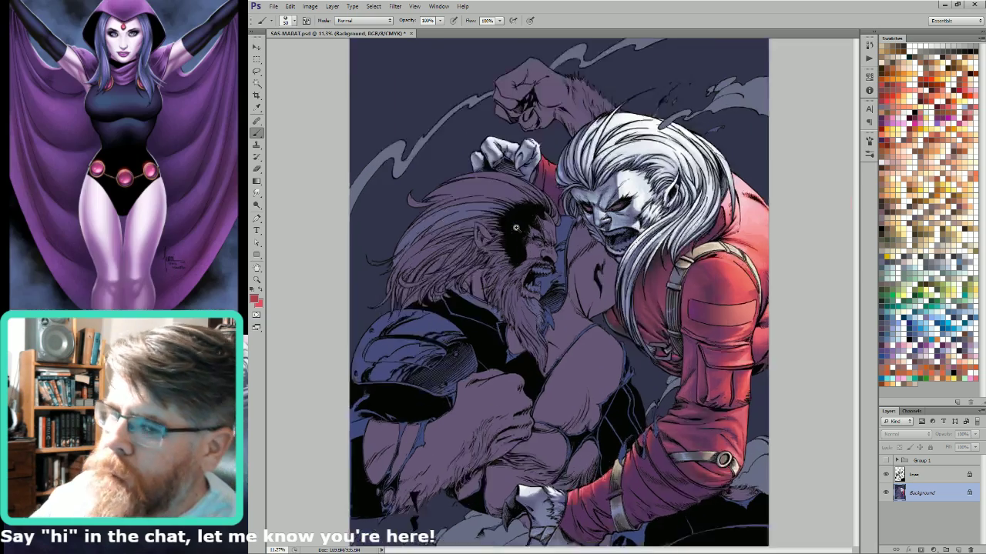
left_click_drag(516, 228, 591, 182)
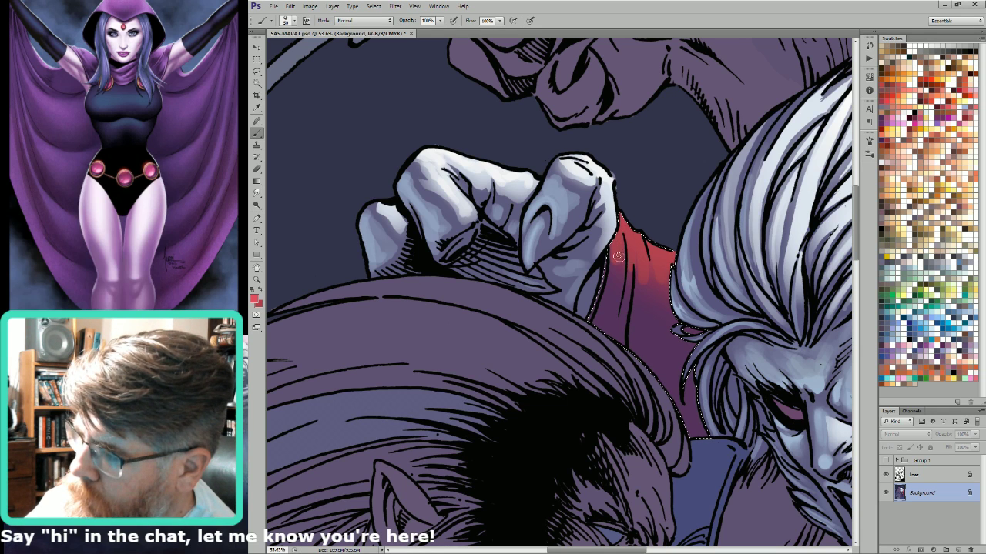
Brush brighter red highlights along the upper folds of the red sleeve beside the raised clawed hand, varying the brush size.
left_click_drag(619, 257, 616, 220)
key("[")
key("[")
key("[")
left_click_drag(632, 266, 627, 227)
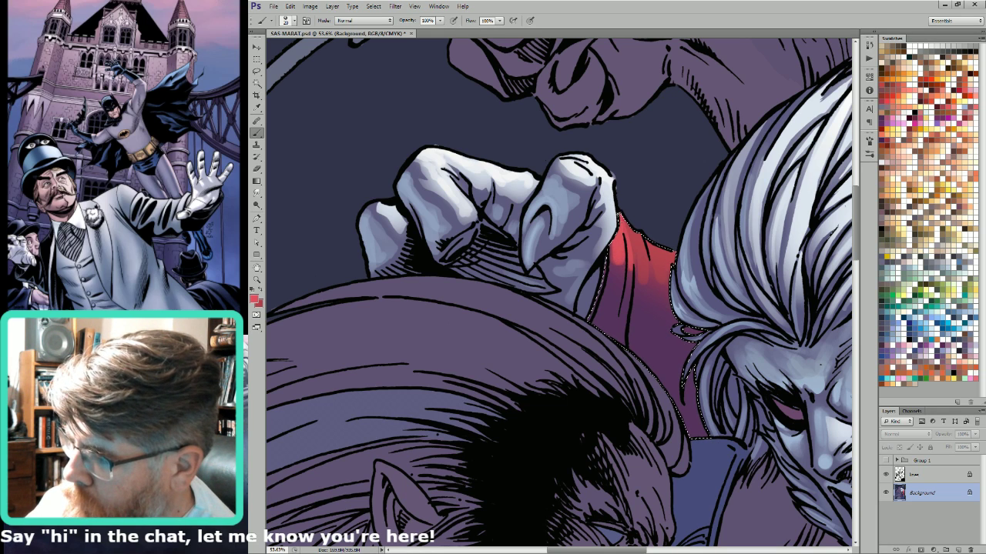
key("]")
key("]")
key("]")
key("]")
key("]")
left_click_drag(640, 277, 619, 207)
left_click_drag(642, 276, 619, 207)
Extend the bright red highlights across the top of that sleeve to its edge against the white hair.
key("]")
mouse_move(656, 263)
left_mouse_down()
mouse_move(650, 241)
mouse_move(660, 274)
mouse_move(658, 258)
mouse_move(674, 262)
mouse_move(681, 251)
mouse_move(664, 264)
mouse_move(651, 226)
left_mouse_up()
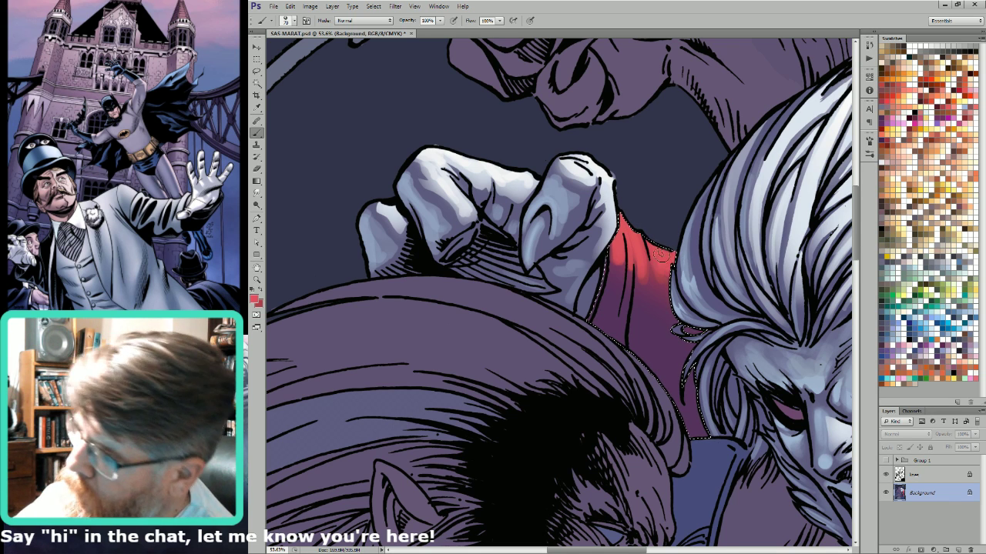
key("]")
key("]")
left_click_drag(672, 277, 639, 244)
key("[")
key("[")
key("[")
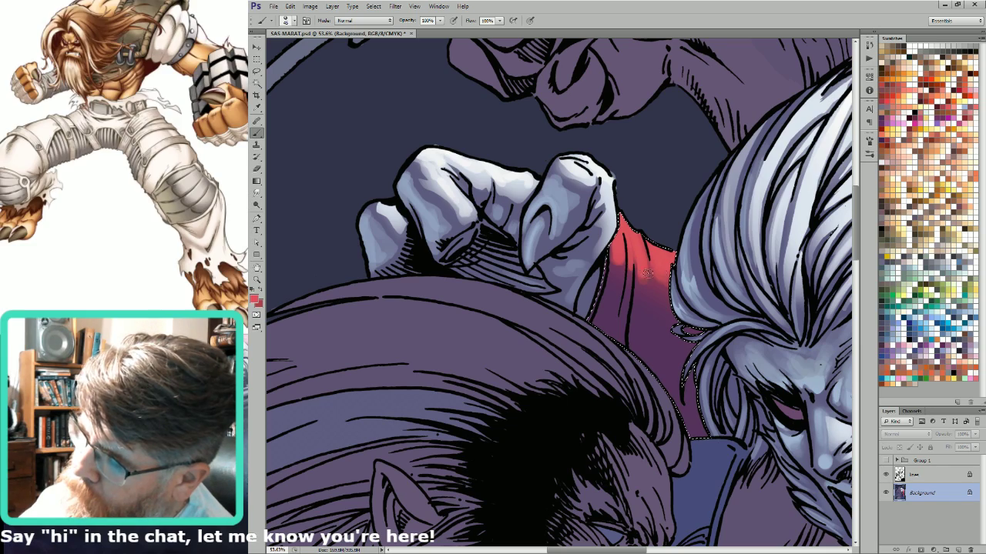
mouse_move(672, 271)
left_mouse_down()
mouse_move(653, 281)
mouse_move(621, 211)
left_mouse_up()
Sample the light pinkish red from the white-haired figure's shoulder as the painting colour.
scroll(620, 257, "down", 5)
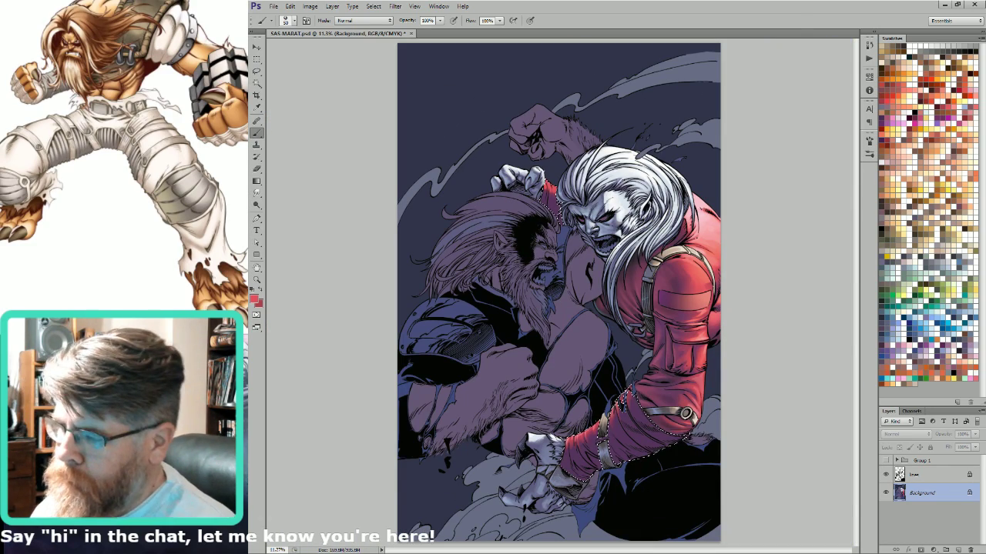
key("i")
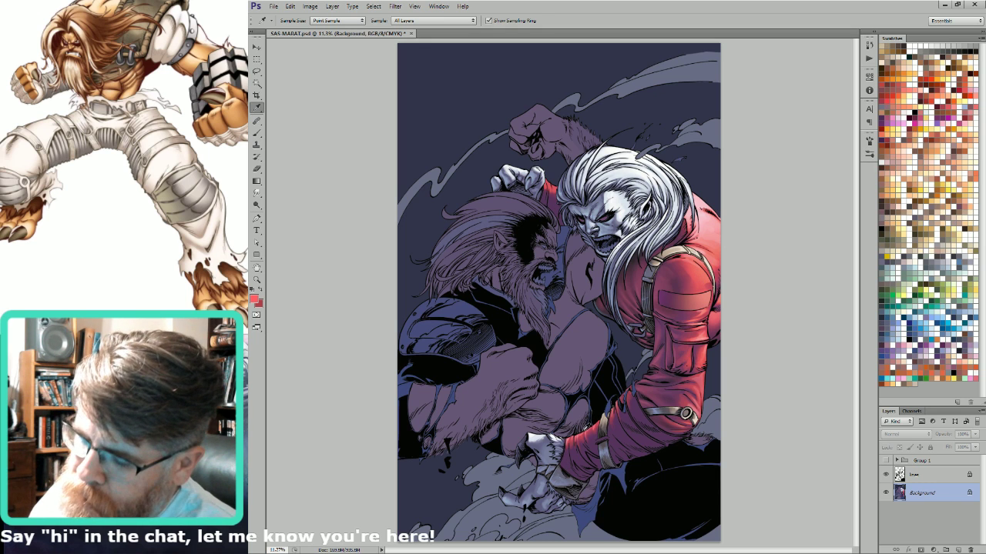
key("b")
key("bracketright")
key("bracketright")
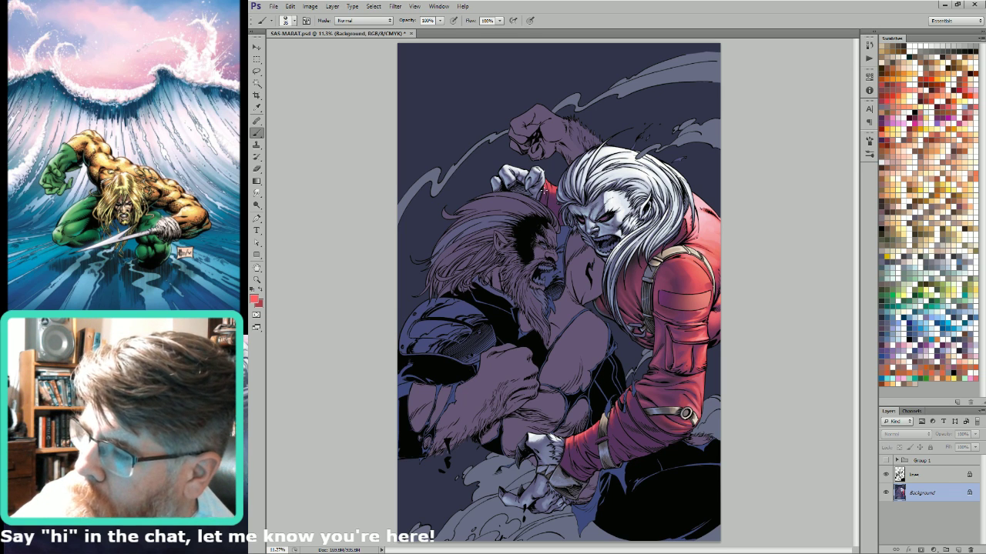
key("i")
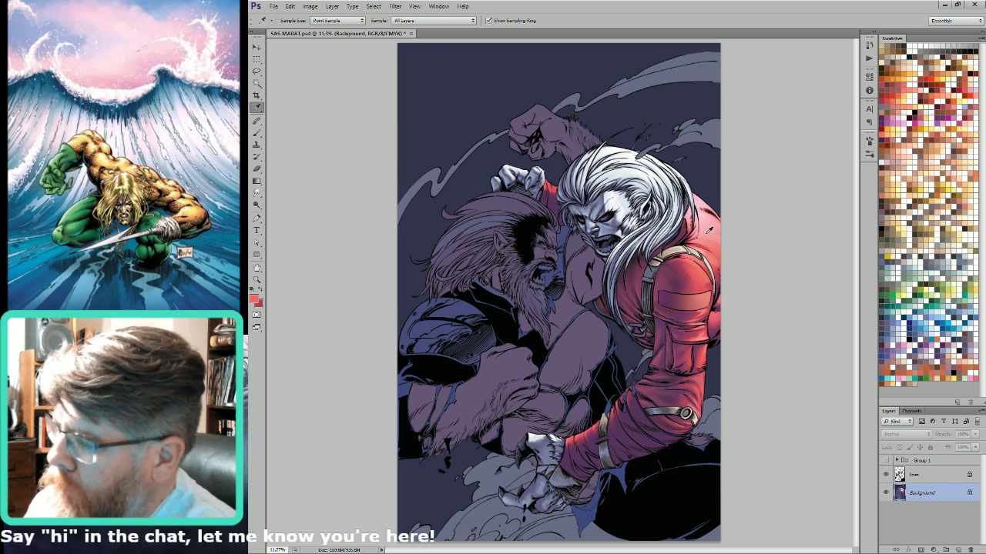
left_click(709, 230)
key("b")
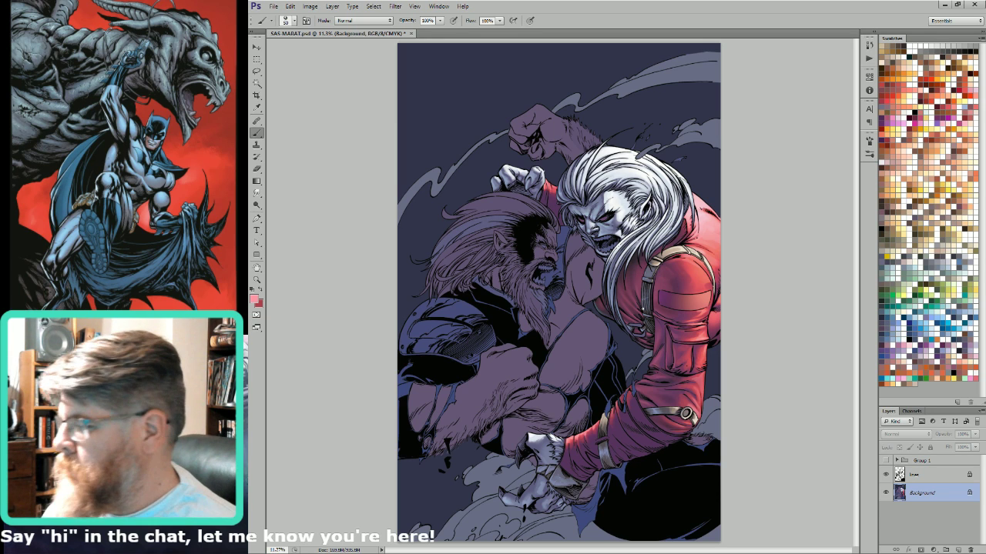
Choose a purple swatch as the painting colour, hide the selection outline, and set the brush opacity to 50%.
left_click(923, 346)
key("ctrl+h")
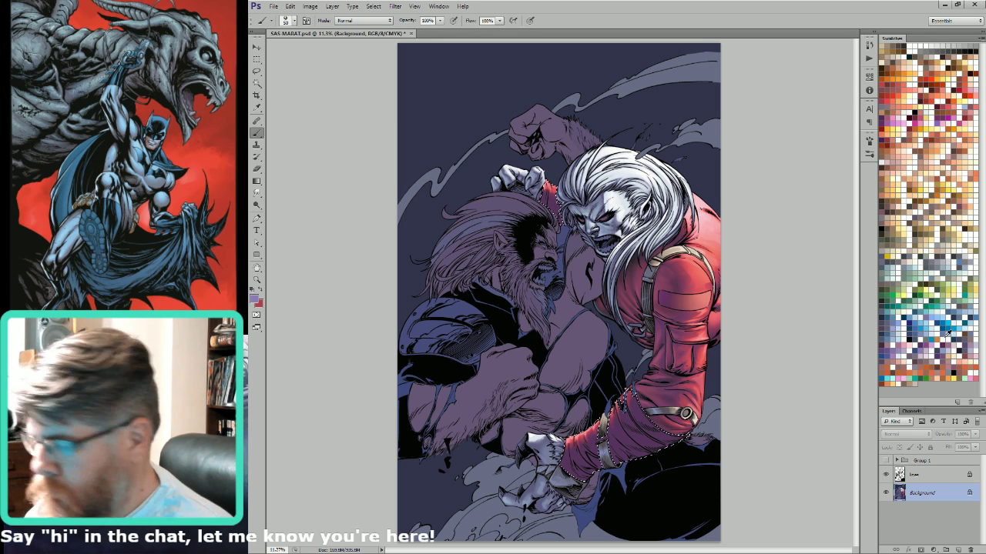
key("ctrl+h")
scroll(573, 415, "up", 3)
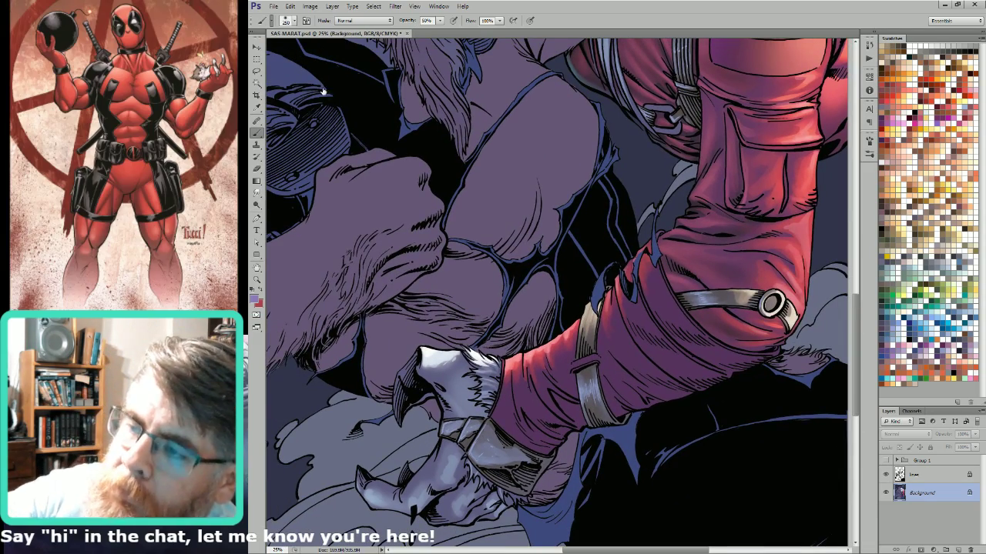
key("bracketright")
key("bracketright")
key("bracketright")
key("bracketright")
key("bracketright")
key("bracketright")
key("bracketright")
key("bracketright")
key("5")
Reduce the brush and paint soft purple reflected light on the shadowed sleeve folds between the wrist cuff and forearm strap.
key("bracketleft")
key("bracketleft")
key("bracketleft")
key("bracketleft")
key("bracketleft")
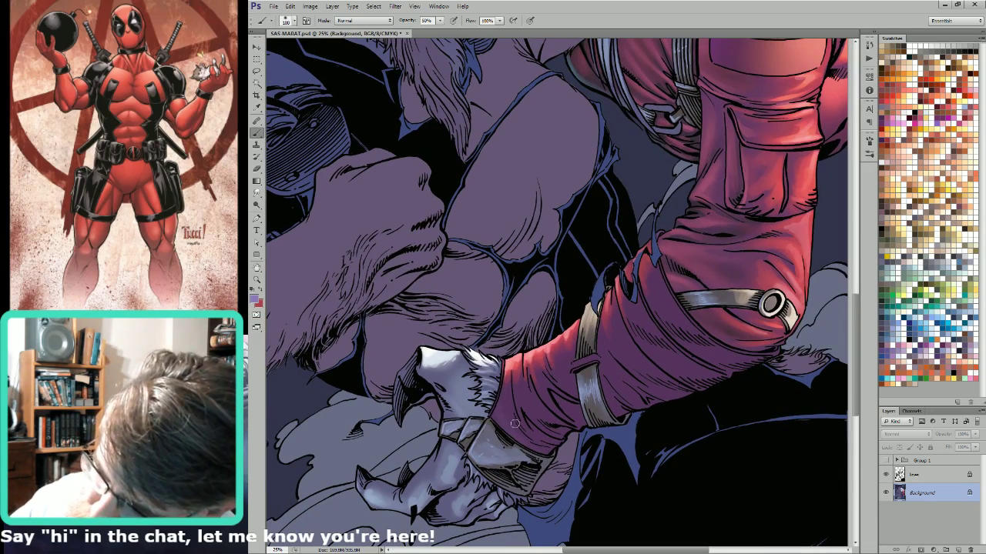
key("bracketleft")
key("bracketleft")
key("bracketleft")
key("bracketleft")
key("bracketleft")
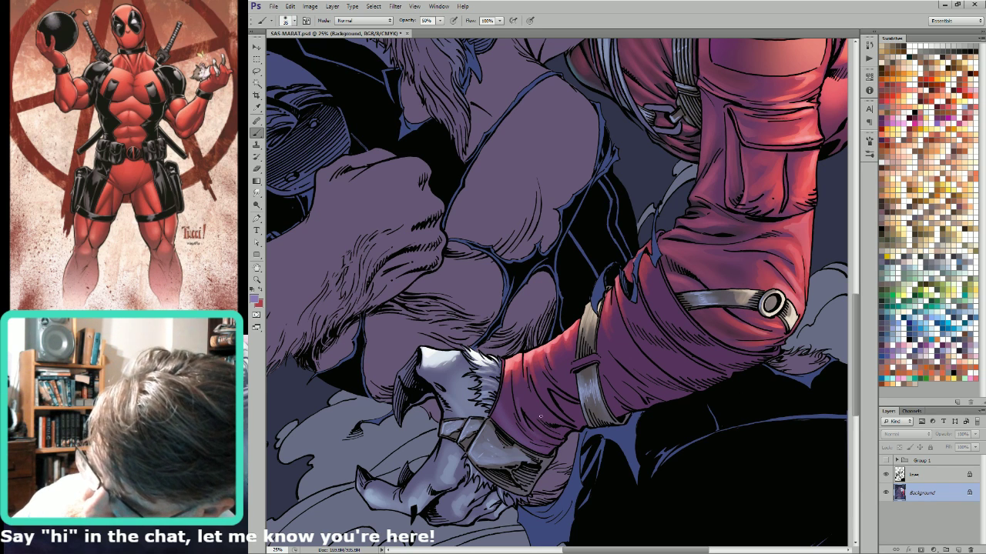
key("bracketright")
key("bracketright")
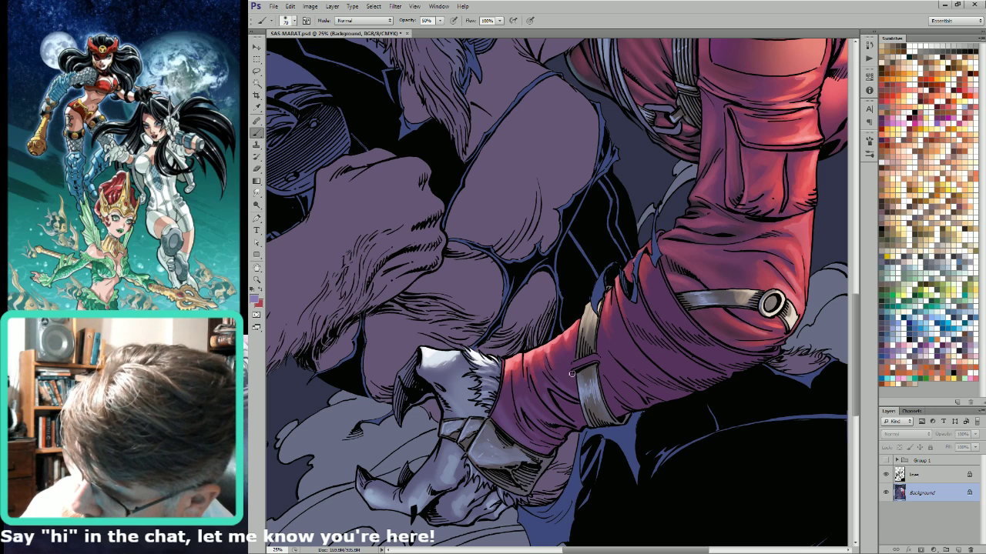
Paint the same soft purple over the shadowed underside of the forearm sleeve between the strap and the elbow.
key("bracketright")
key("bracketright")
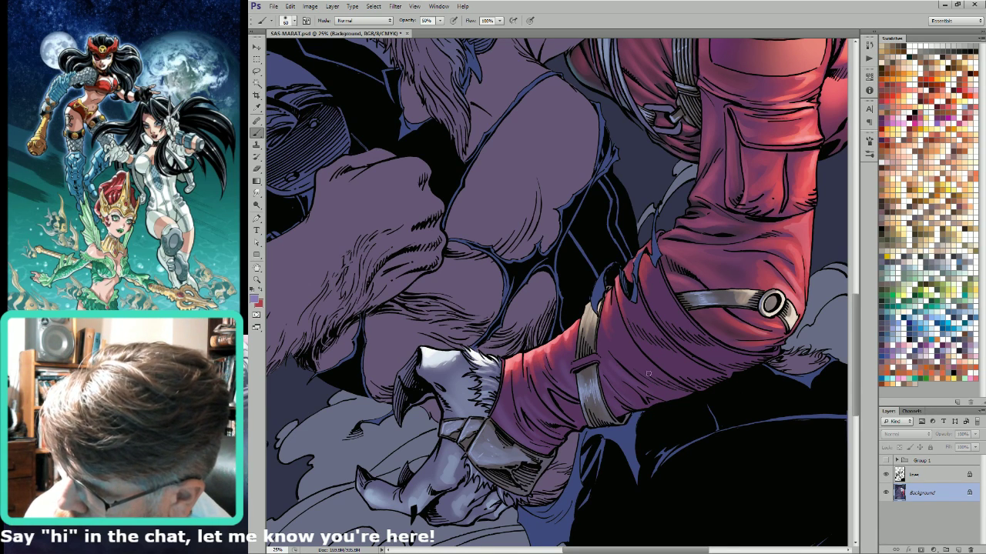
mouse_move(614, 347)
left_mouse_down()
mouse_move(655, 373)
mouse_move(719, 357)
left_mouse_up()
key("bracketright")
Set the brush opacity back to 100% and review the whole figure.
key("ctrl+minus")
key("ctrl+minus")
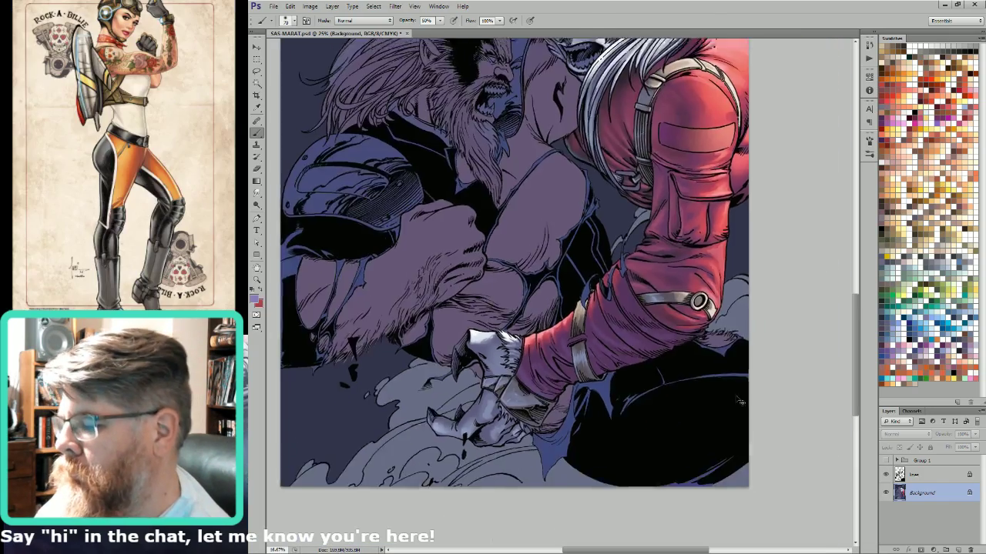
left_click_drag(639, 237, 744, 384)
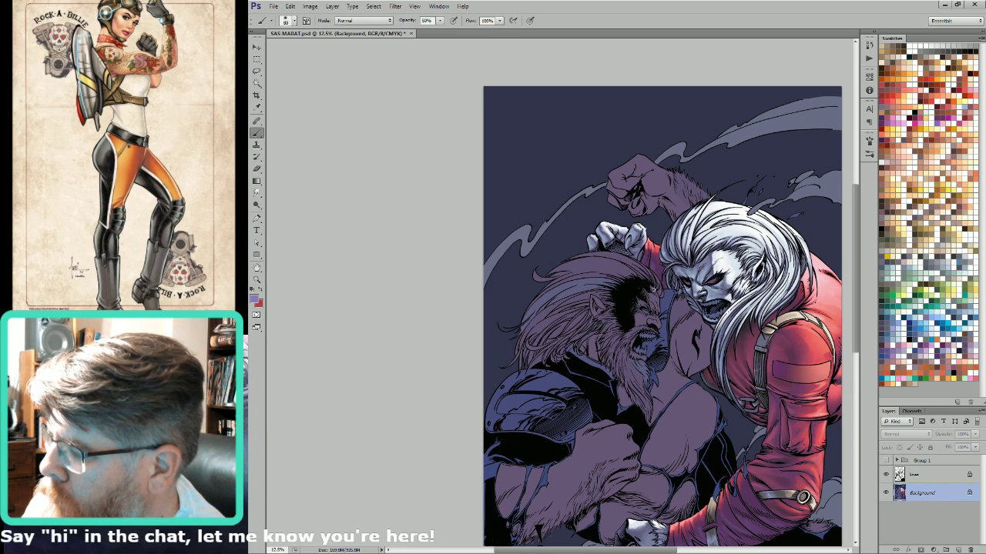
key("0")
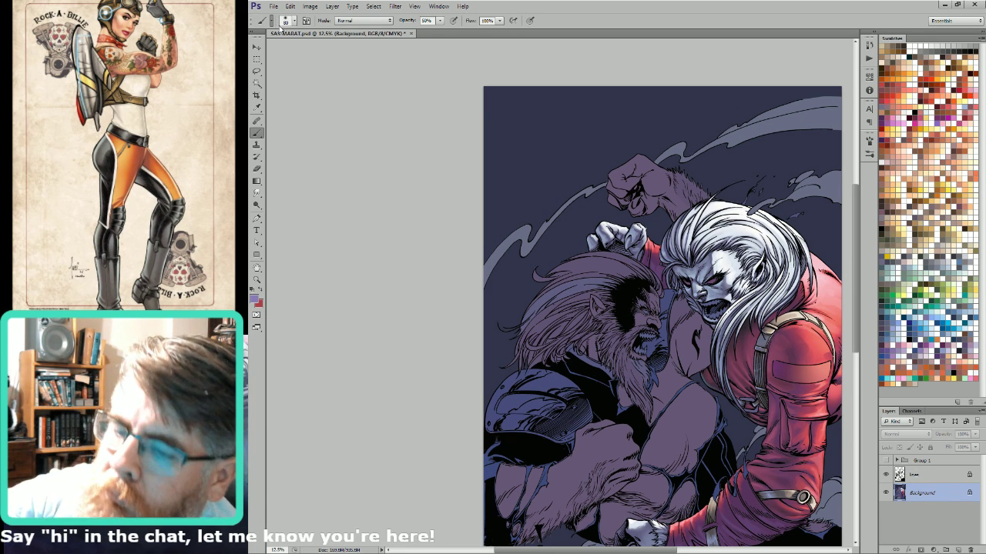
scroll(710, 406, "down", 3)
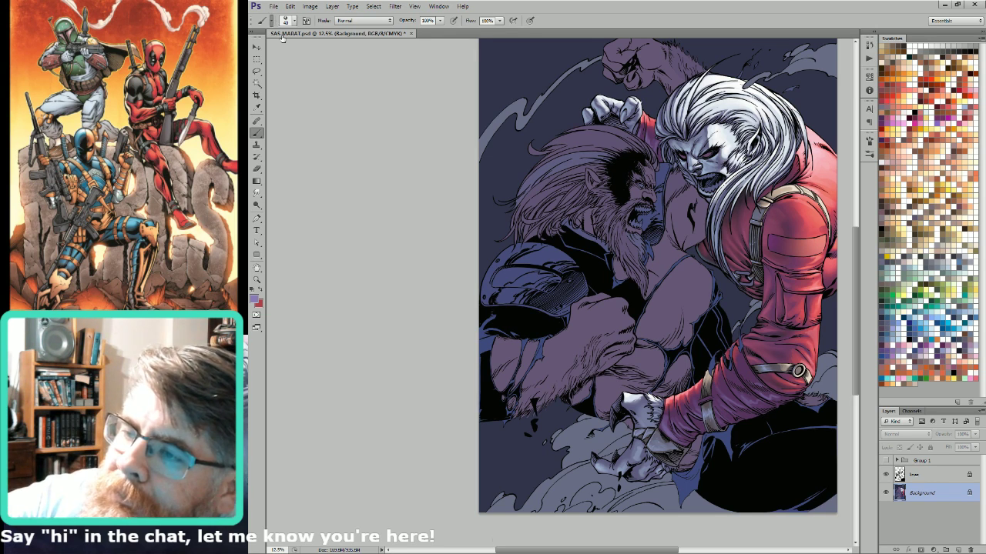
key("5")
key("]")
key("]")
key("]")
key("]")
key("]")
key("]")
key("]")
key("]")
key("]")
key("]")
key("]")
key("]")
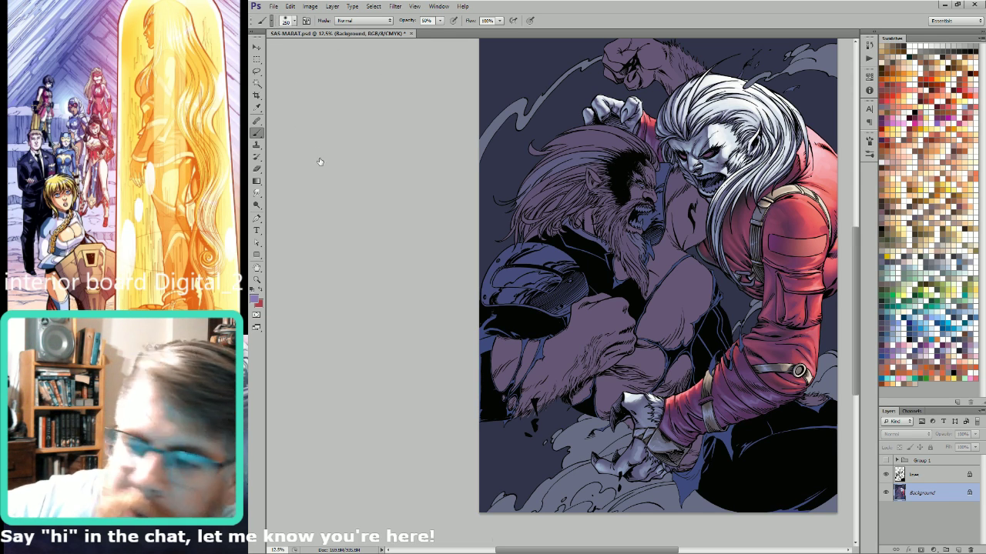
key("0")
Clear the active selection around the red sleeve and get the Lasso tool ready at the wrist cuff.
left_click_drag(632, 123, 633, 123)
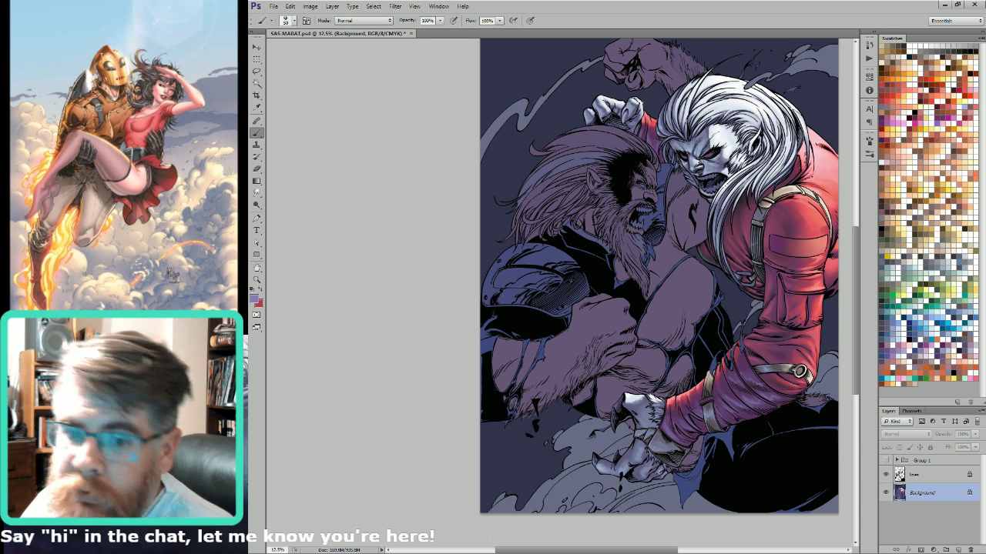
left_click_drag(823, 356, 772, 359)
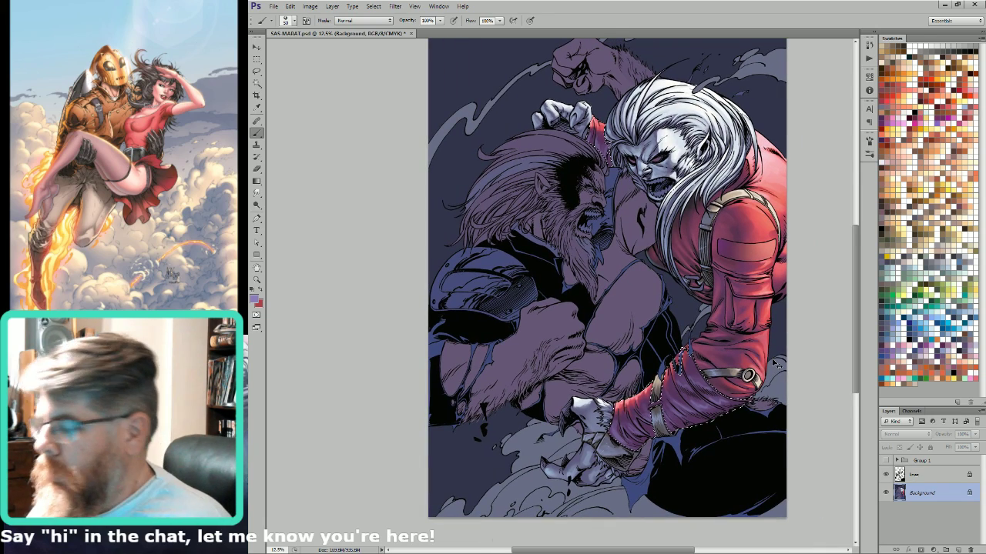
key("ctrl+h")
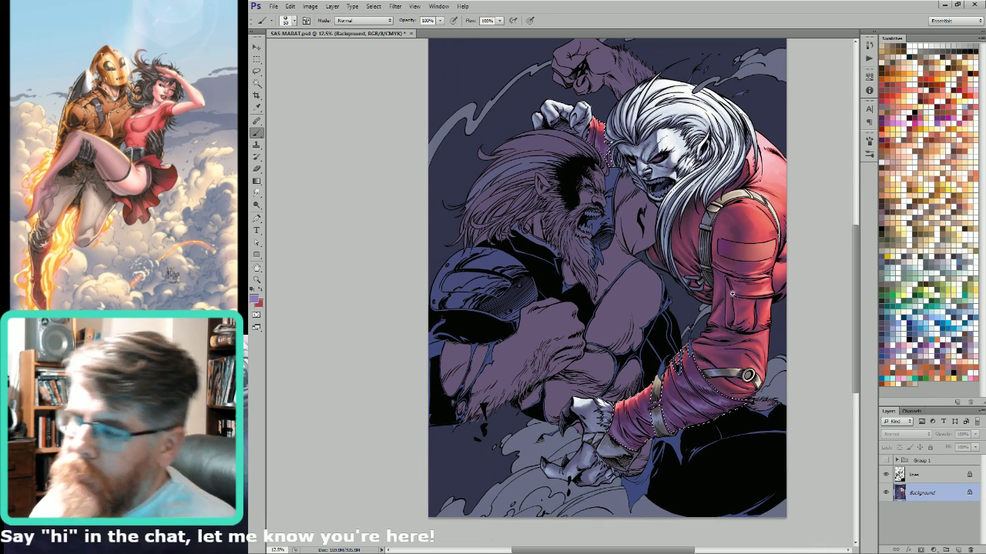
left_click_drag(693, 318, 601, 441)
left_click_drag(513, 398, 663, 145)
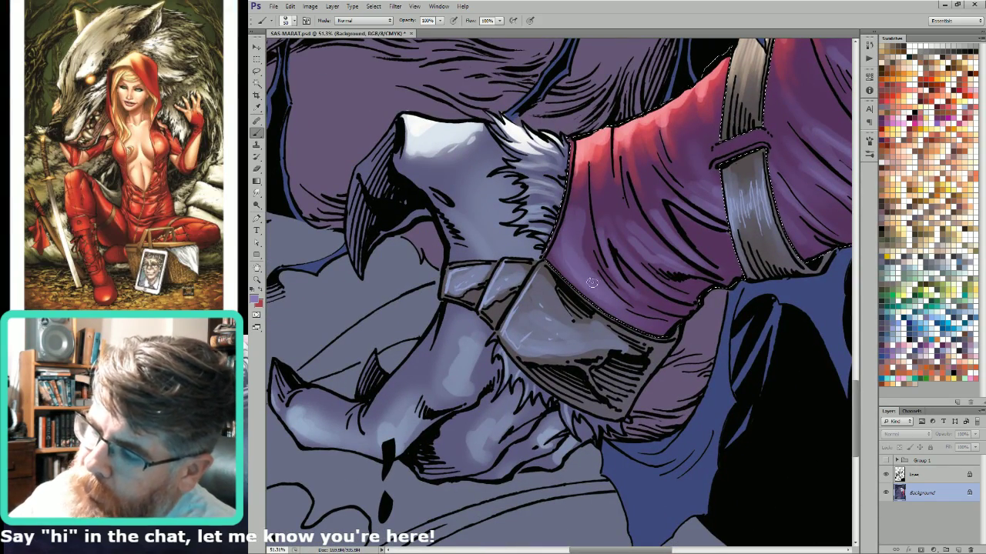
key("l")
key("ctrl+d")
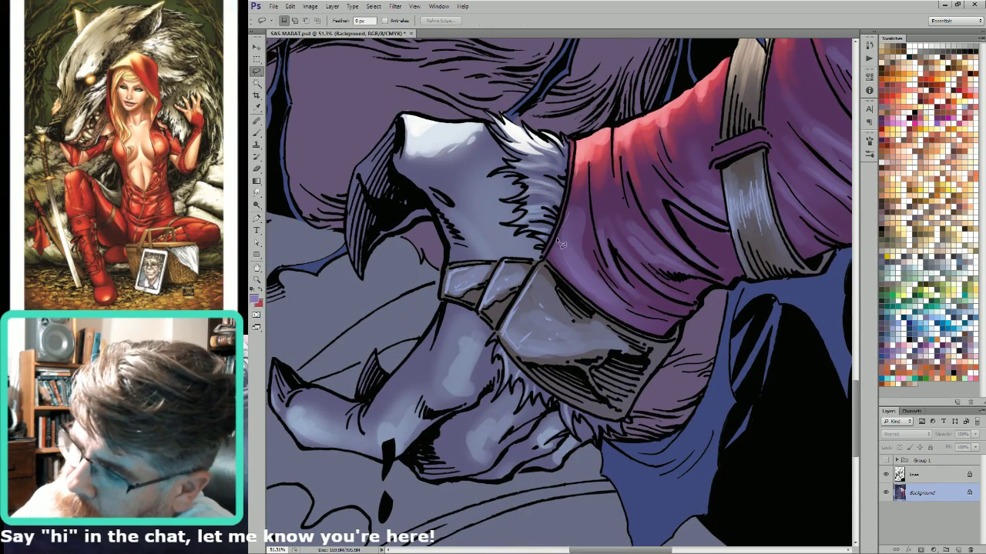
Lasso a fold along the sleeve's cuff edge and shade it with a gradient, using a darker purple sampled from the sleeve.
mouse_move(562, 273)
left_mouse_down()
mouse_move(608, 313)
mouse_move(637, 316)
mouse_move(595, 266)
mouse_move(587, 225)
mouse_move(564, 254)
mouse_move(581, 247)
mouse_move(618, 332)
left_mouse_up()
key("g")
key("ctrl+z")
left_click(575, 242, "alt")
key("l")
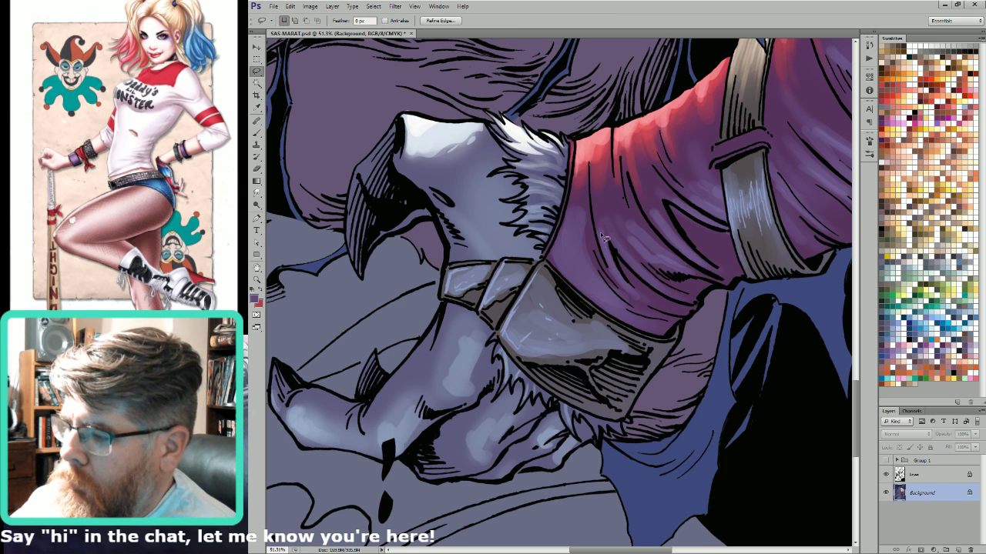
Lasso a narrow fold in the middle of the lower sleeve, shade it with the purple gradient, and deselect it.
mouse_move(598, 227)
left_mouse_down()
mouse_move(647, 306)
mouse_move(598, 205)
mouse_move(618, 238)
mouse_move(693, 281)
mouse_move(647, 224)
mouse_move(616, 228)
left_mouse_up()
key("ctrl+h")
key("g")
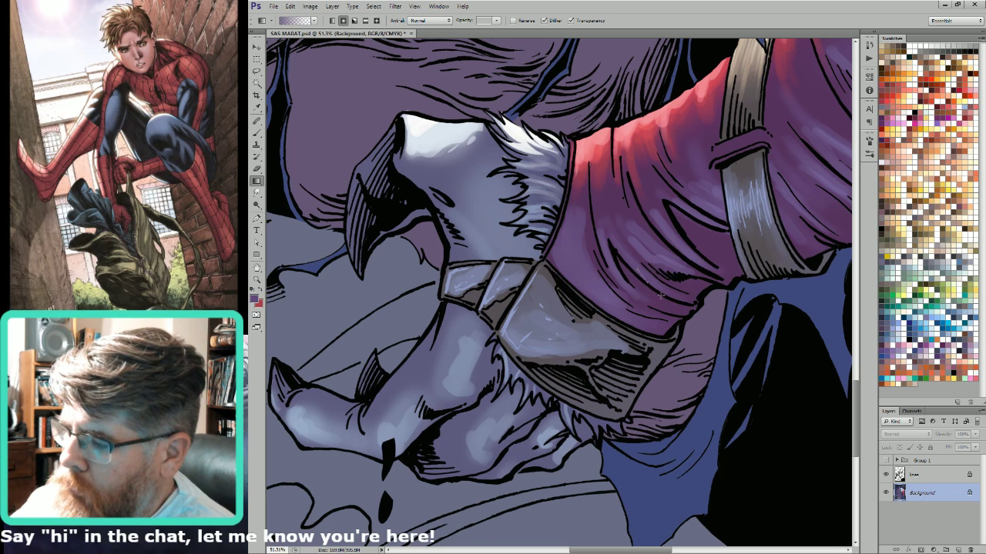
key("ctrl+h")
key("ctrl+d")
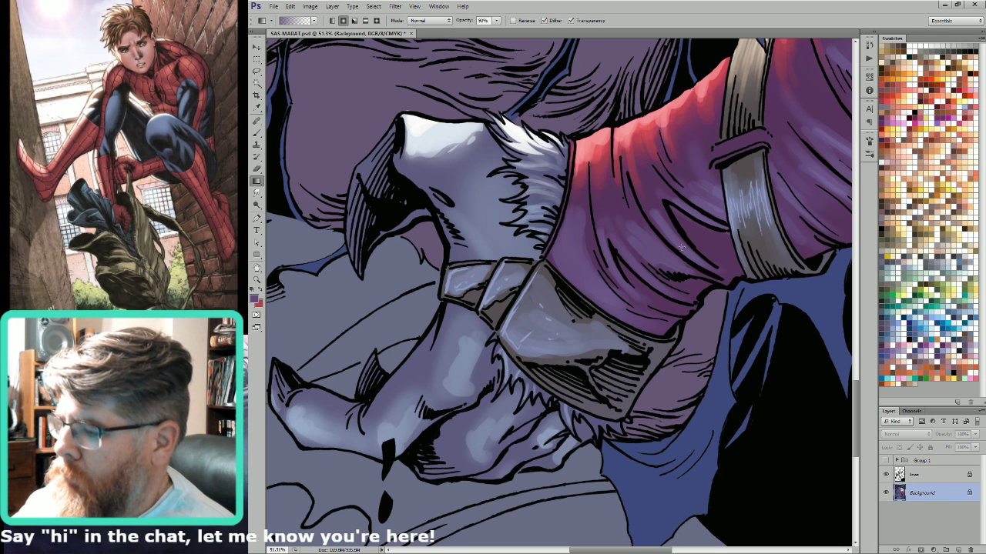
Lasso the areas around the deep folds just before the forearm strap and shade them with the purple gradient.
key("l")
left_click_drag(661, 213, 714, 269)
left_click_drag(662, 183, 720, 229)
left_click_drag(649, 197, 713, 265)
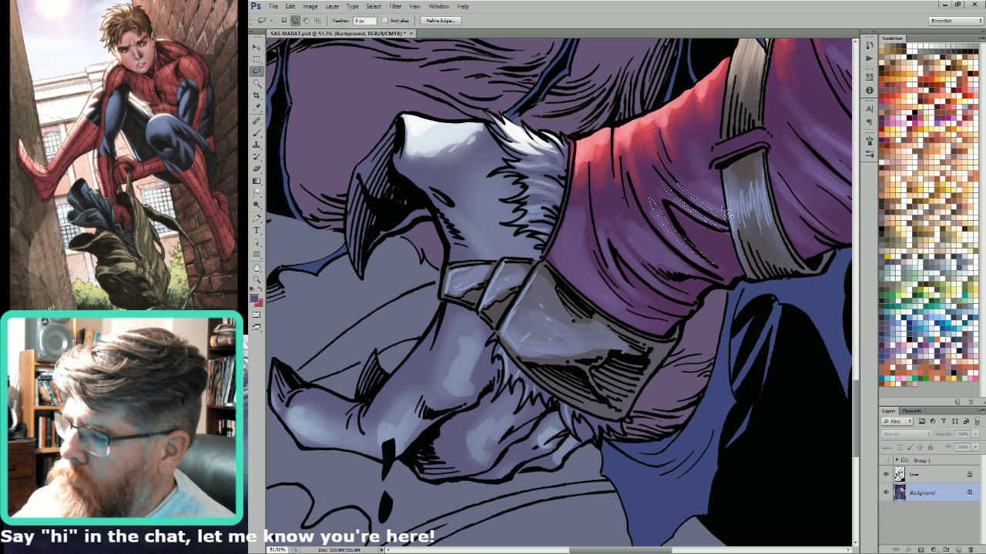
key("ctrl+h")
key("g")
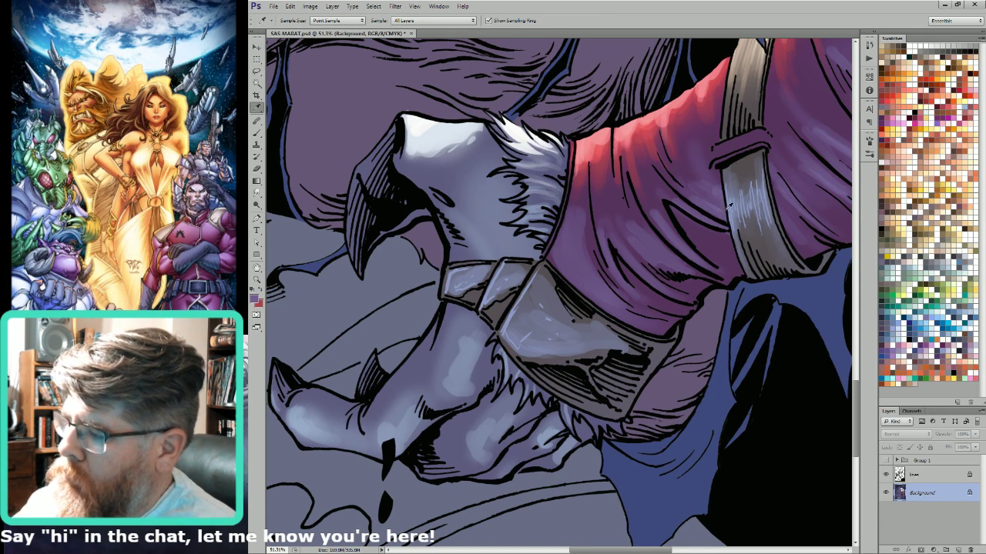
Select and shade another fold near the forearm strap, and the small purple loop on the strap, with the gradient.
key("l")
key("g")
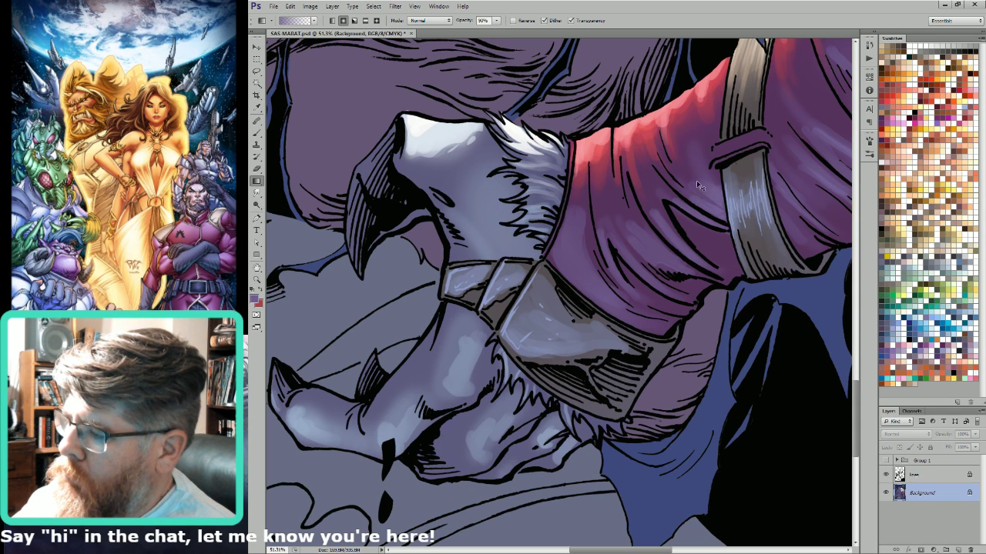
key("l")
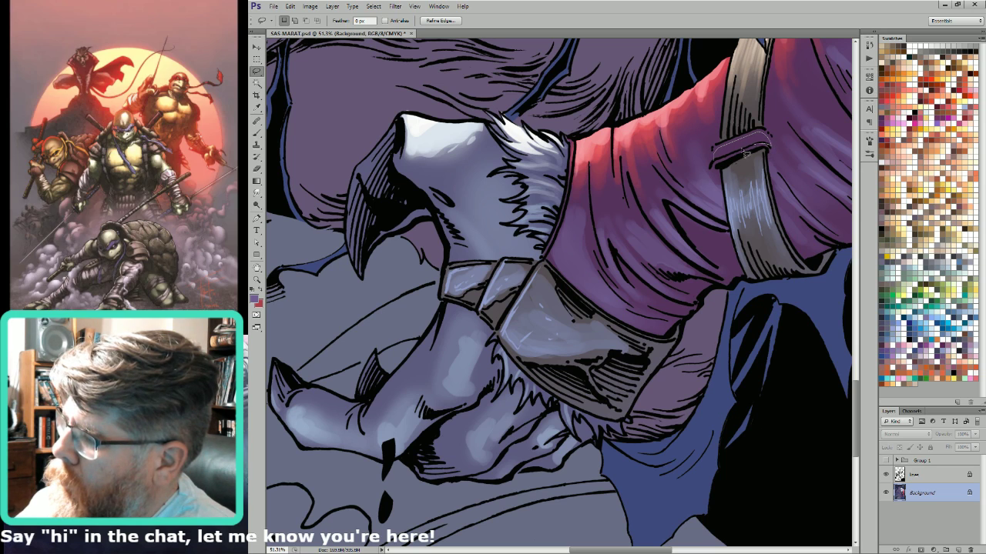
key("g")
Lasso the sleeve folds just past the forearm strap on the elbow side and shade them with the purple gradient.
left_click_drag(806, 140, 700, 201)
key("l")
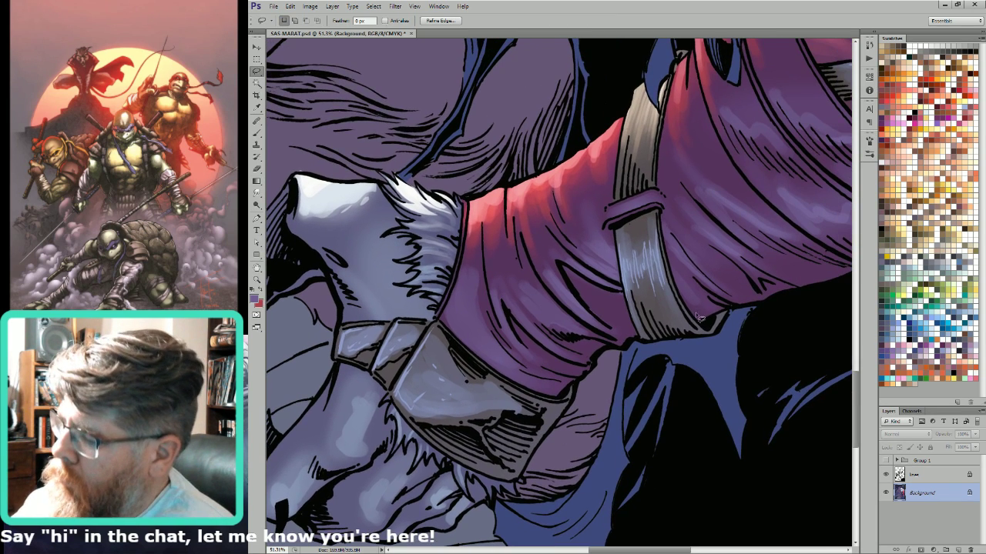
mouse_move(695, 313)
left_mouse_down()
mouse_move(677, 270)
mouse_move(712, 303)
left_mouse_up()
mouse_move(668, 239)
left_mouse_down()
mouse_move(724, 298)
mouse_move(670, 240)
mouse_move(759, 297)
mouse_move(672, 193)
left_mouse_up()
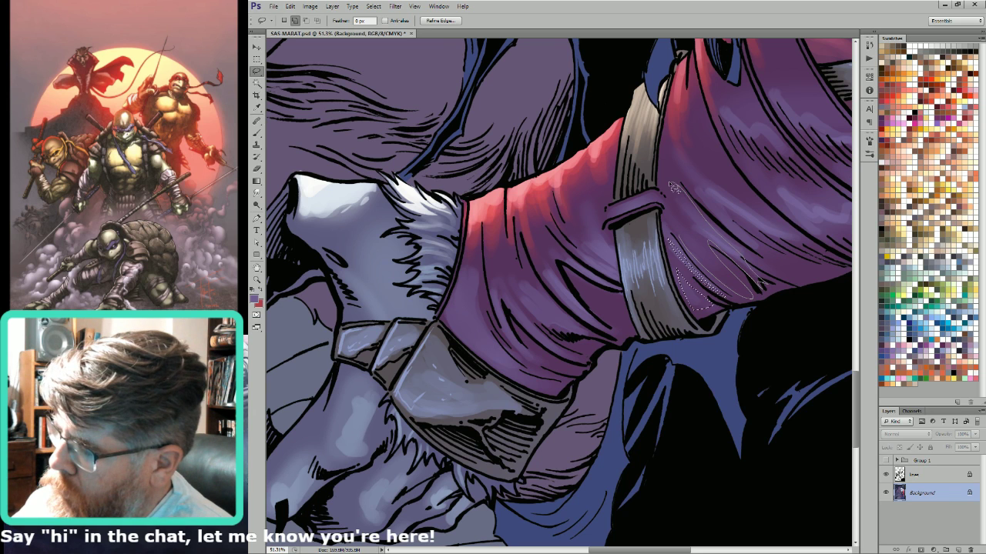
key("ctrl+h")
key("g")
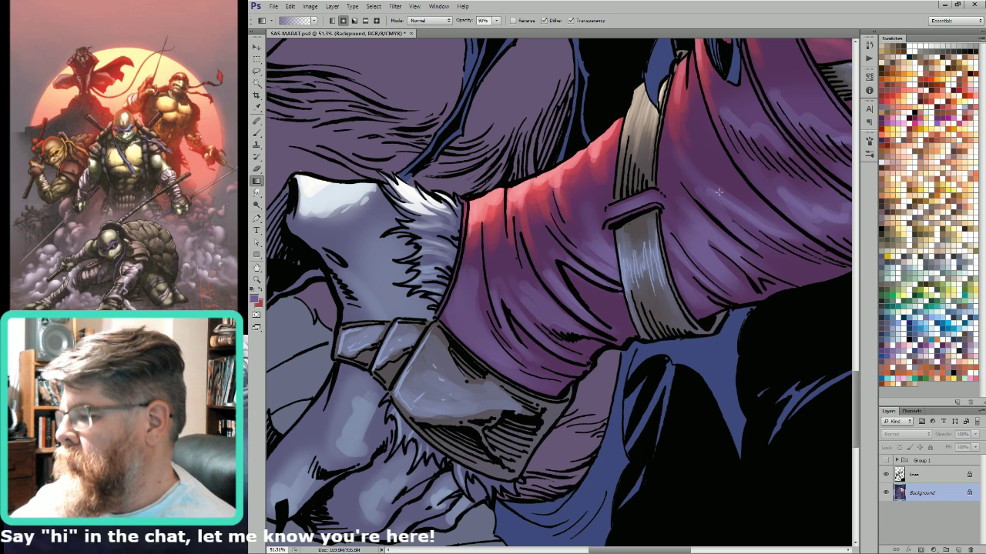
Lasso one more fold farther up the forearm toward the elbow and shade it with the purple gradient.
key("l")
mouse_move(749, 195)
left_mouse_down()
mouse_move(712, 207)
mouse_move(695, 247)
mouse_move(757, 285)
mouse_move(679, 221)
mouse_move(671, 204)
mouse_move(771, 269)
mouse_move(680, 196)
mouse_move(657, 157)
mouse_move(773, 264)
left_mouse_up()
key("ctrl+h")
key("g")
key("ctrl+minus")
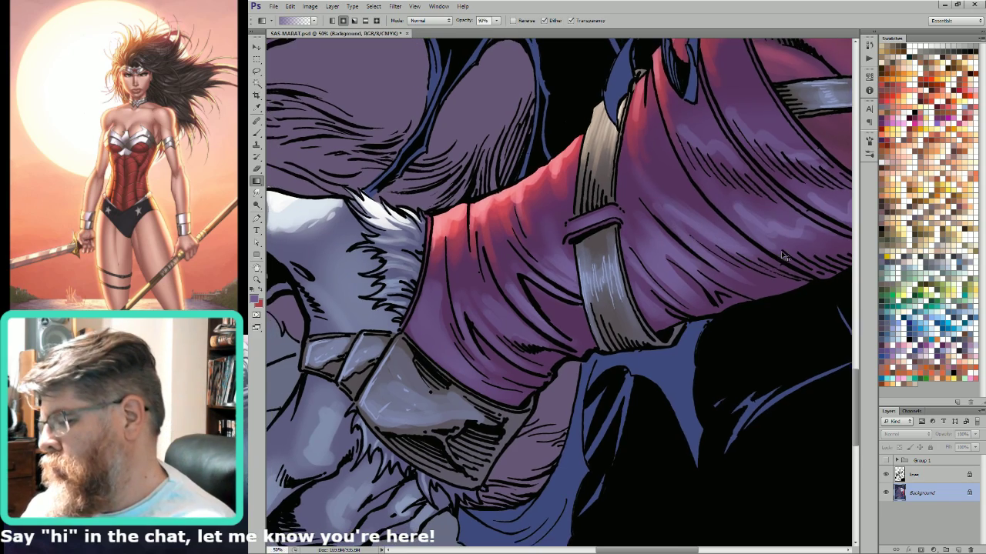
Lasso a fold in the middle of the forearm sleeve, between the forearm strap and the elbow, and shade it with the purple gradient.
key("ctrl+0")
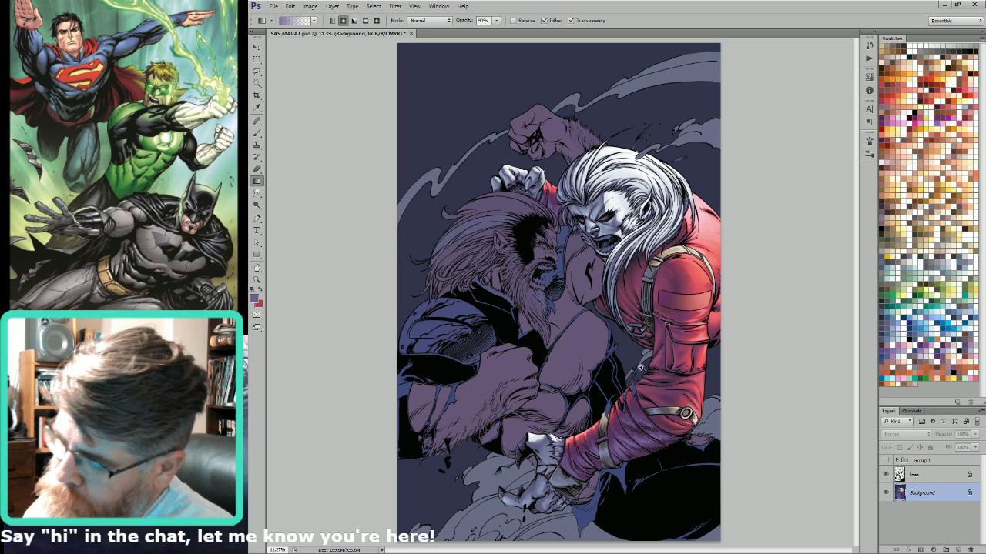
left_click_drag(642, 368, 678, 368)
key("l")
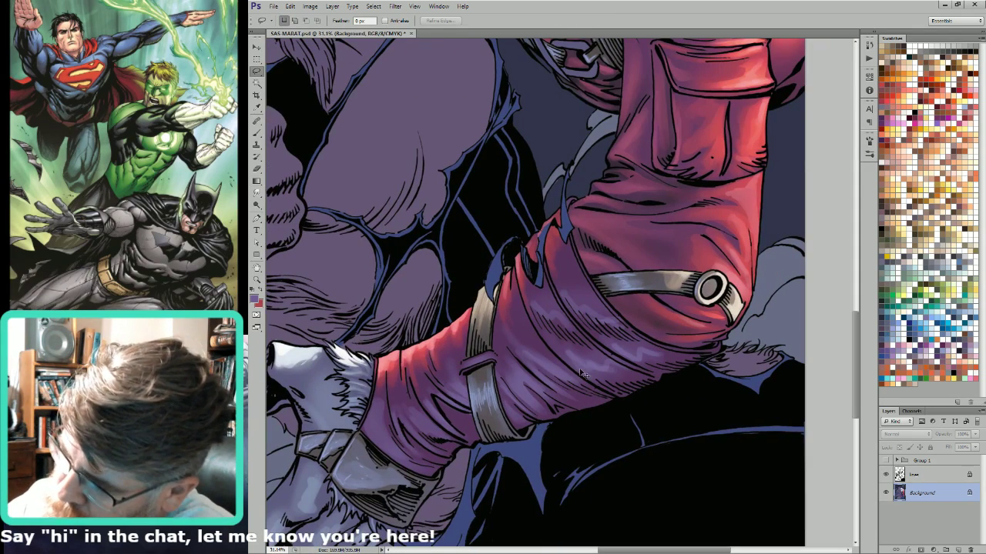
left_click_drag(620, 368, 585, 368)
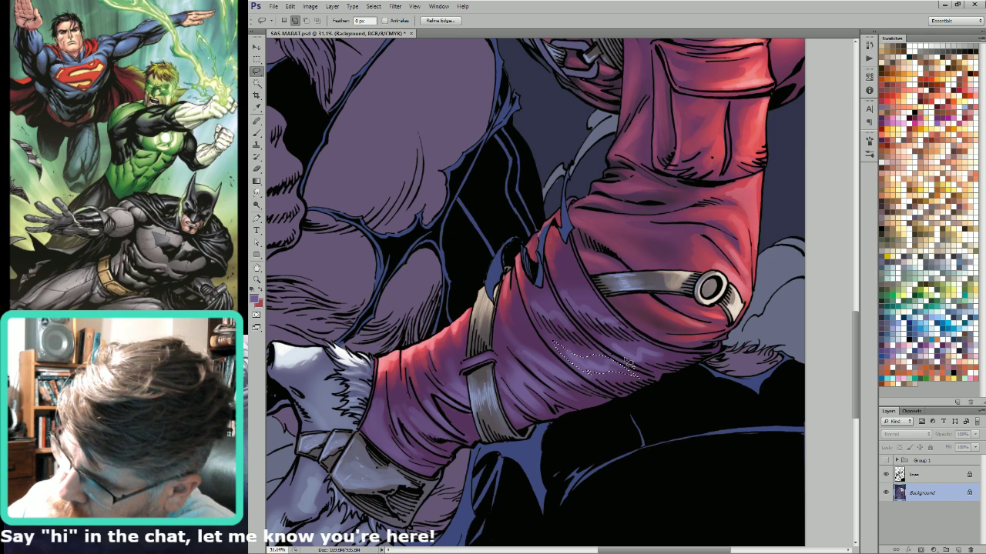
key("g")
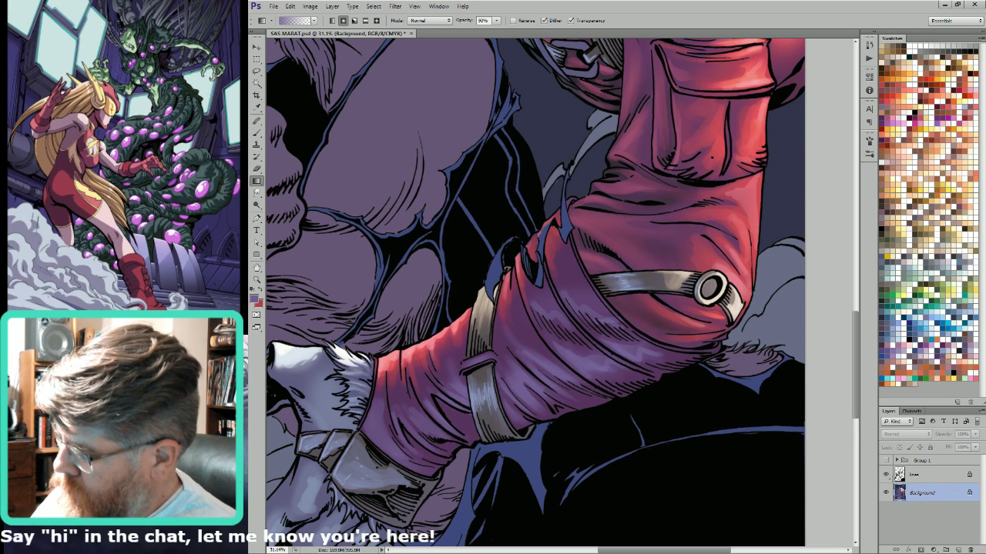
Lasso the folds just below the torn edge of the sleeve and shade them with the purple gradient.
key("l")
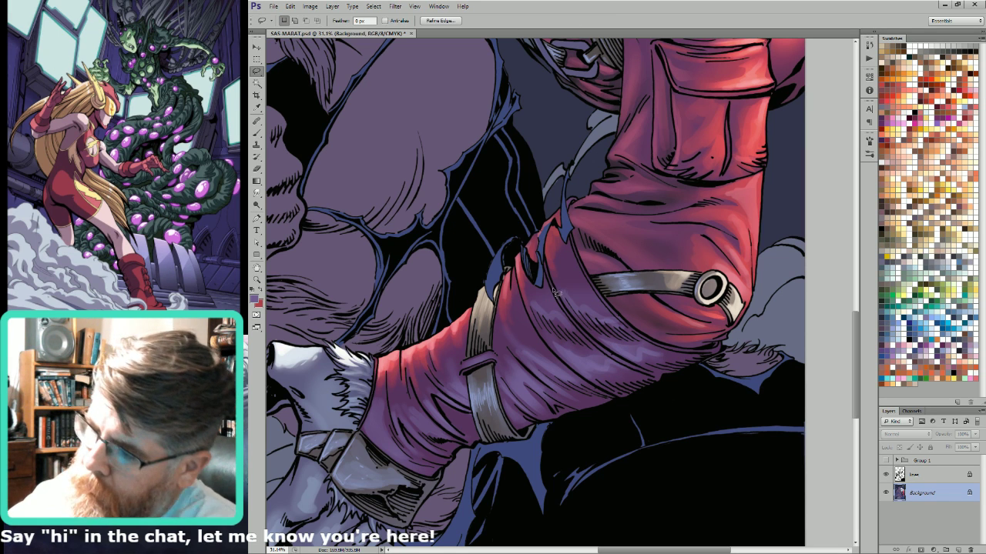
mouse_move(532, 273)
left_mouse_down()
mouse_move(539, 304)
mouse_move(545, 278)
mouse_move(604, 321)
left_mouse_up()
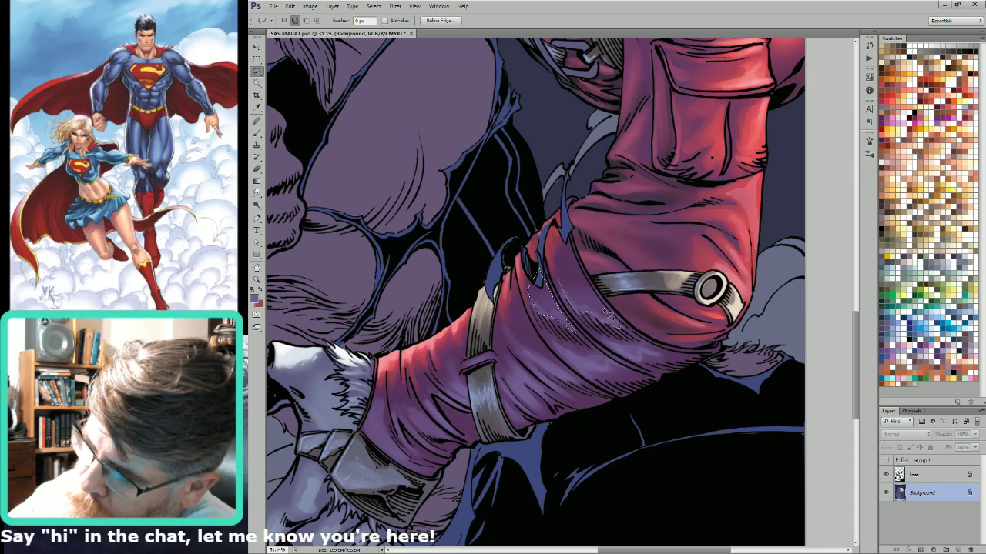
key("g")
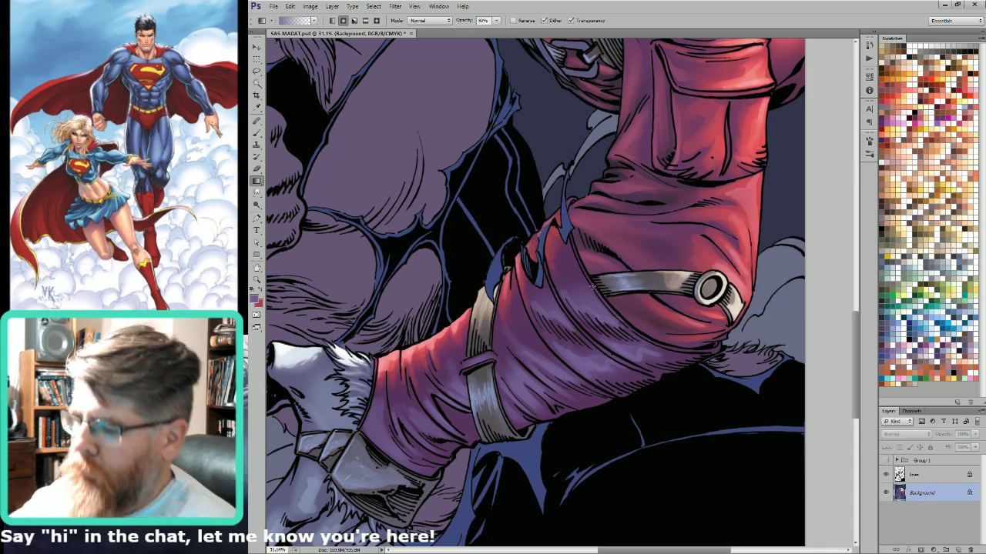
Set the gradient mode to Lighten, then lasso the creases at the inner elbow above the elbow strap and add purple reflected light.
key("ctrl+0")
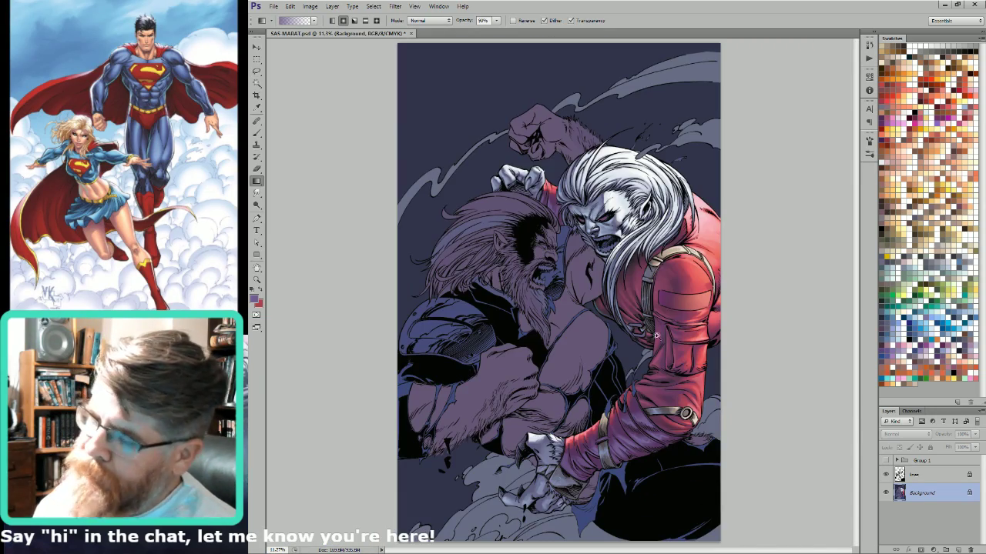
left_click_drag(598, 451, 683, 314)
key("l")
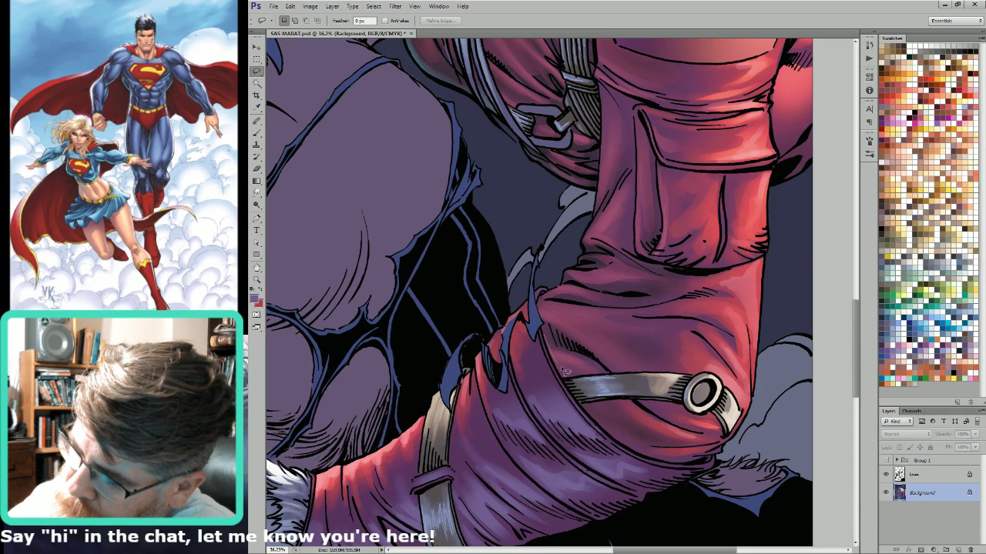
key("g")
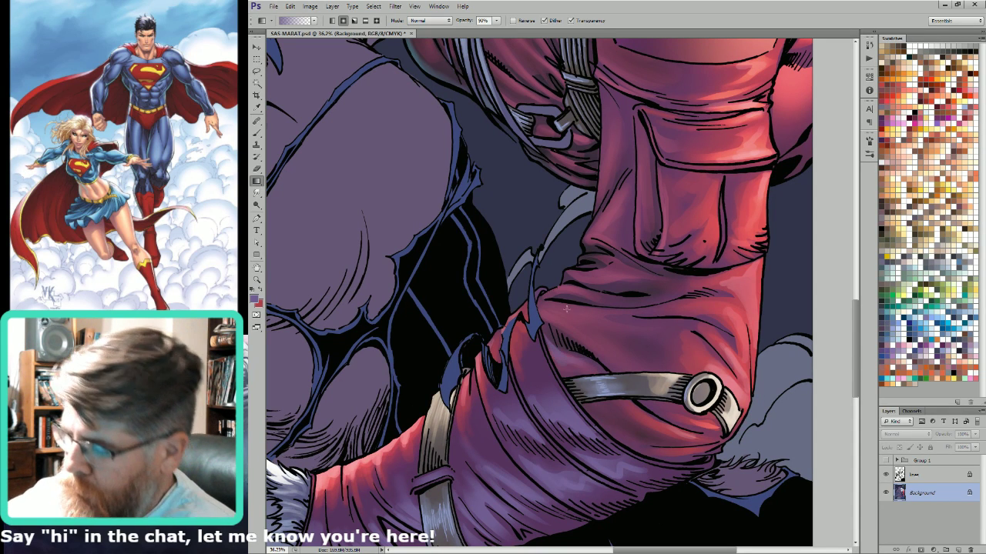
key("alt+shift+g")
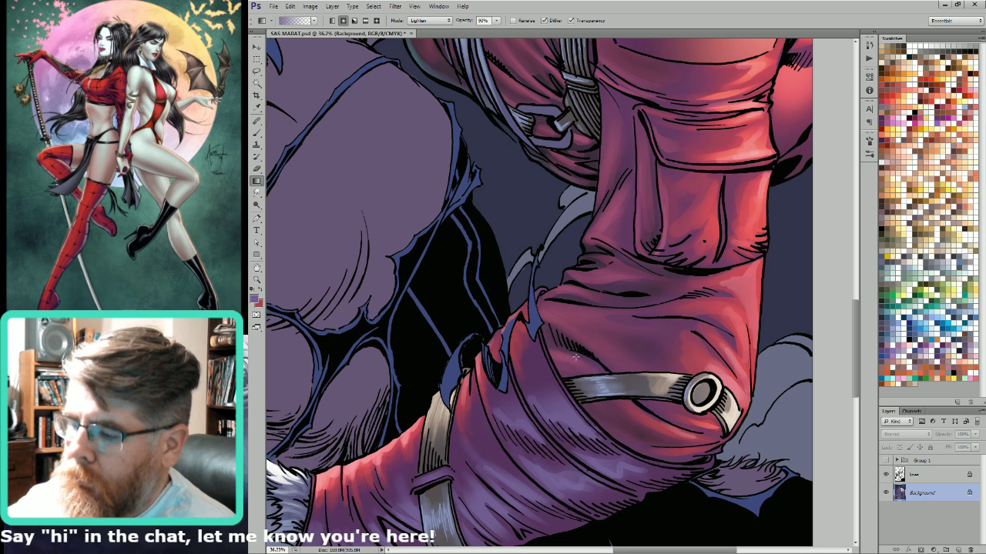
key("l")
mouse_move(544, 315)
left_mouse_down()
mouse_move(550, 307)
mouse_move(601, 359)
mouse_move(663, 315)
mouse_move(548, 306)
mouse_move(565, 296)
mouse_move(636, 308)
mouse_move(587, 284)
mouse_move(631, 286)
left_mouse_up()
key("g")
key("l")
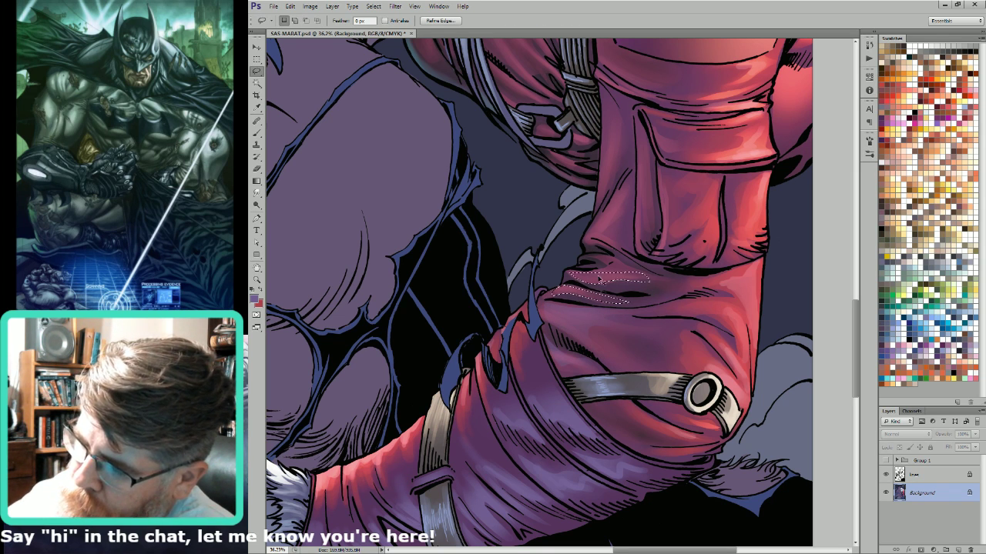
key("g")
key("ctrl+0")
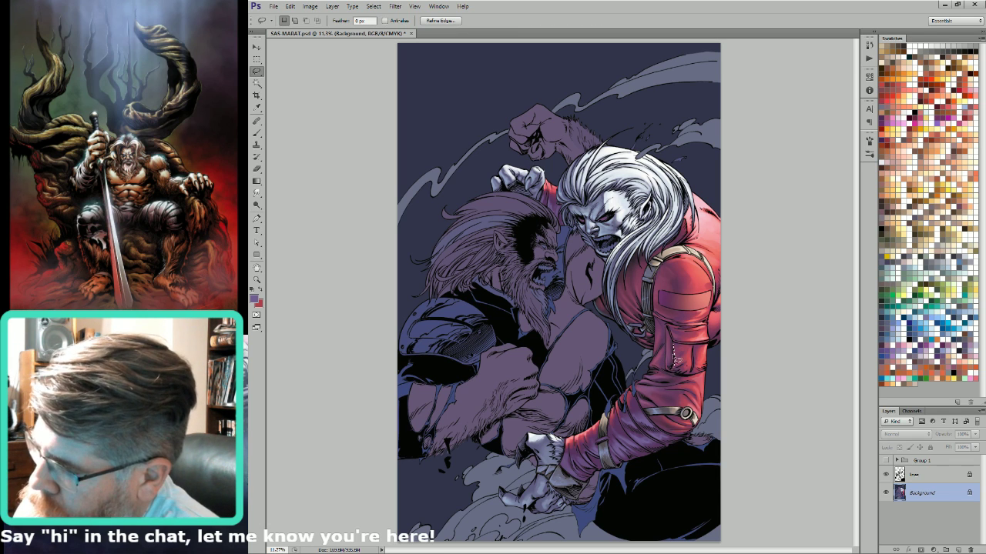
Lasso an area beside the chest harness, tint it with the Lighten gradient at 40% opacity, and save the file.
key("l")
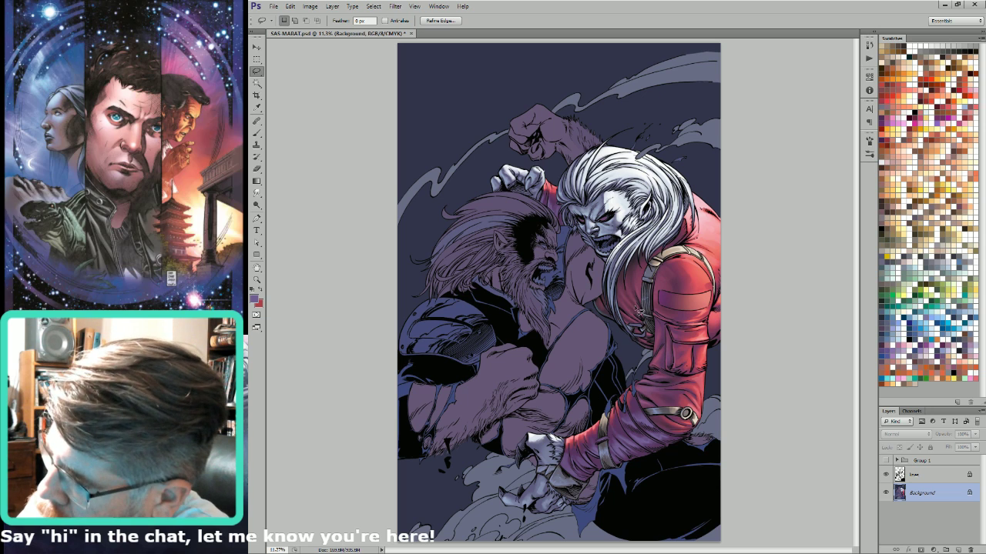
mouse_move(645, 320)
left_mouse_down()
mouse_move(633, 308)
mouse_move(643, 319)
mouse_move(634, 285)
mouse_move(629, 322)
mouse_move(638, 301)
left_mouse_up()
key("ctrl+h")
key("g")
key("l")
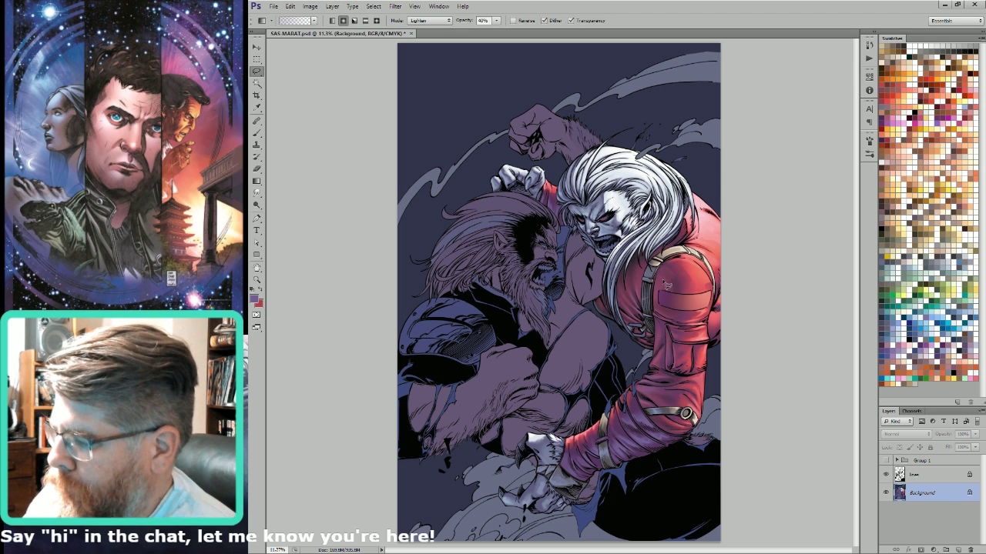
key("g")
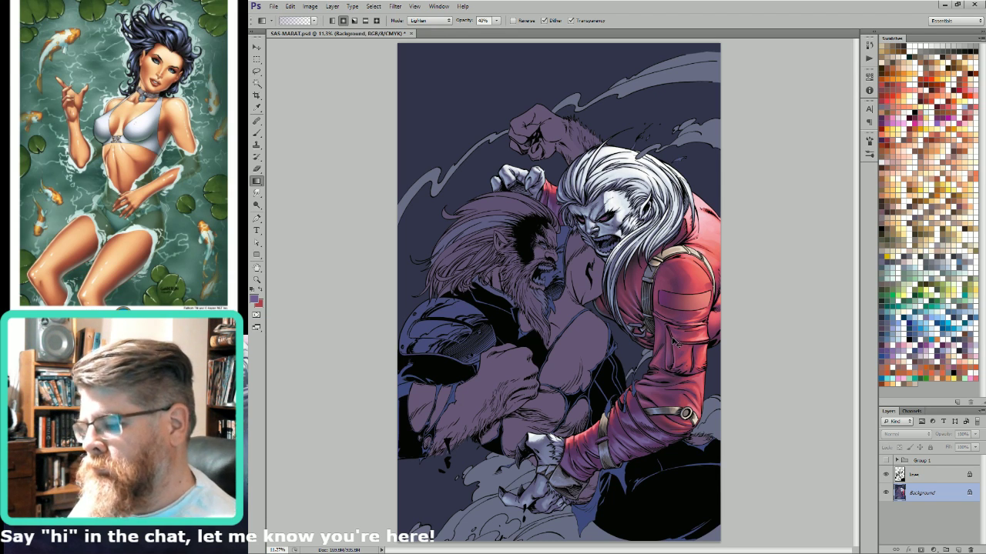
key("ctrl+s")
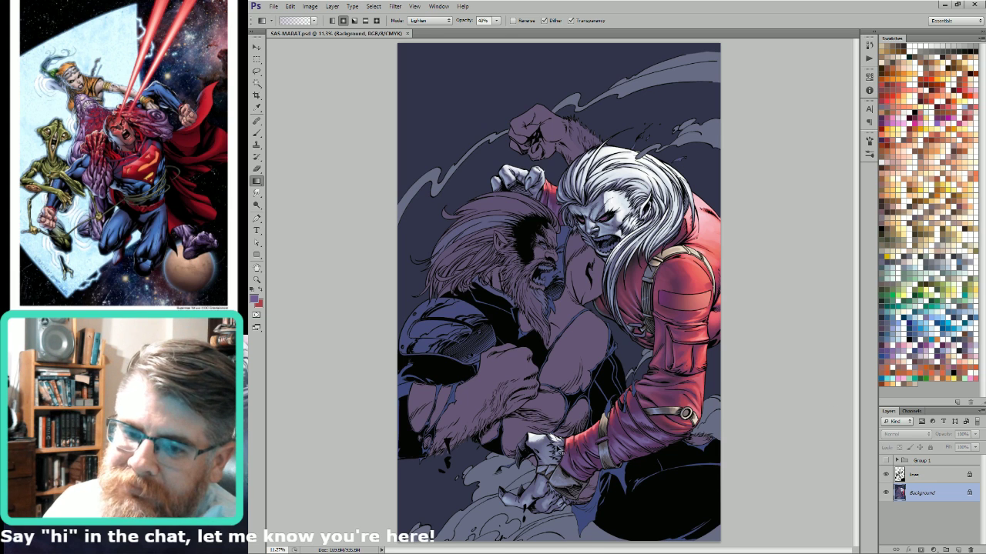
Select the white-haired fighter's skin from the flat-colour channel and brush the lower hand with a blue-grey sampled from it.
key("ctrl+6")
key("w")
left_click(547, 490)
key("ctrl+2")
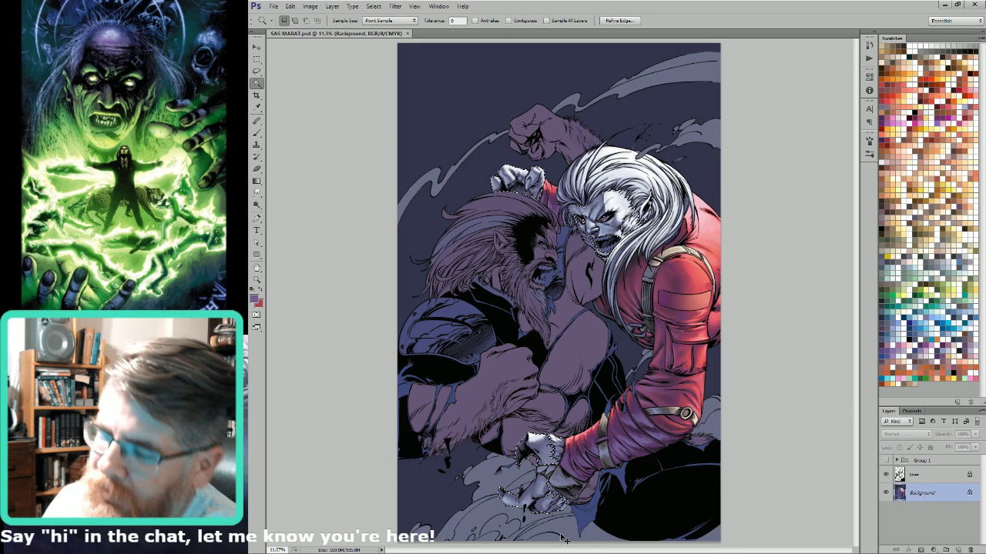
key("i")
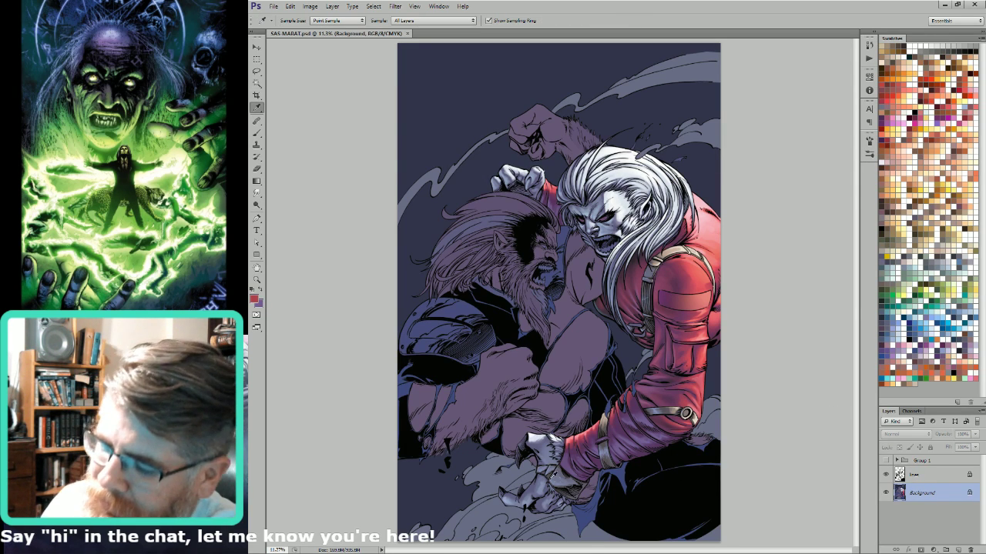
left_click(543, 486)
key("b")
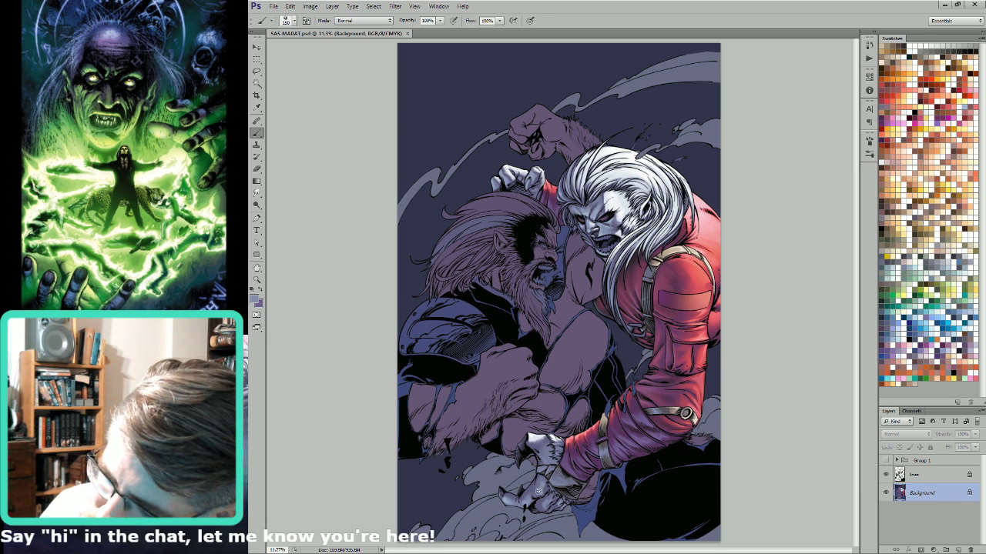
left_click_drag(539, 491, 541, 486)
key("[")
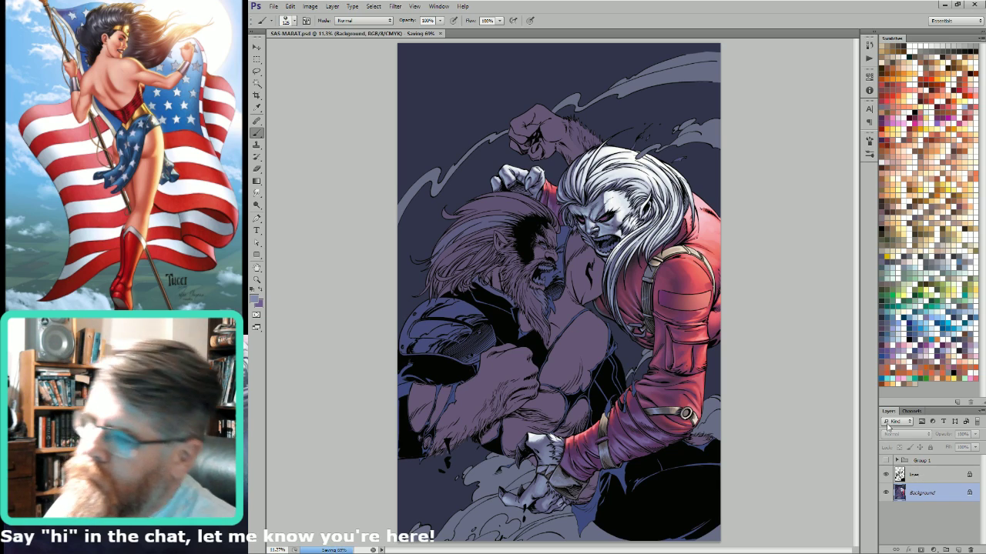
Select the teeth of both fighters by their flat colour with zero tolerance and hide the selection outline.
scroll(638, 223, "up", 4)
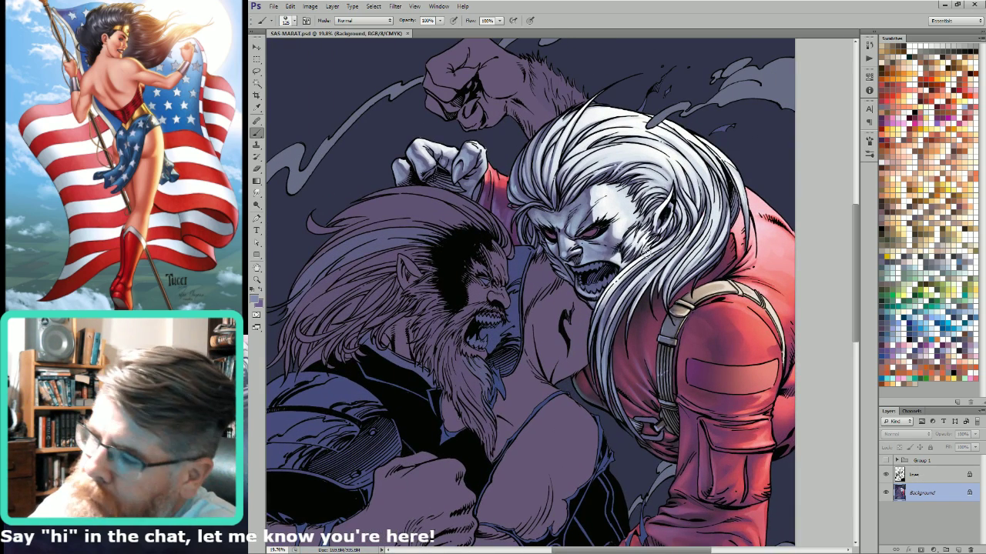
key("w")
left_click(614, 273)
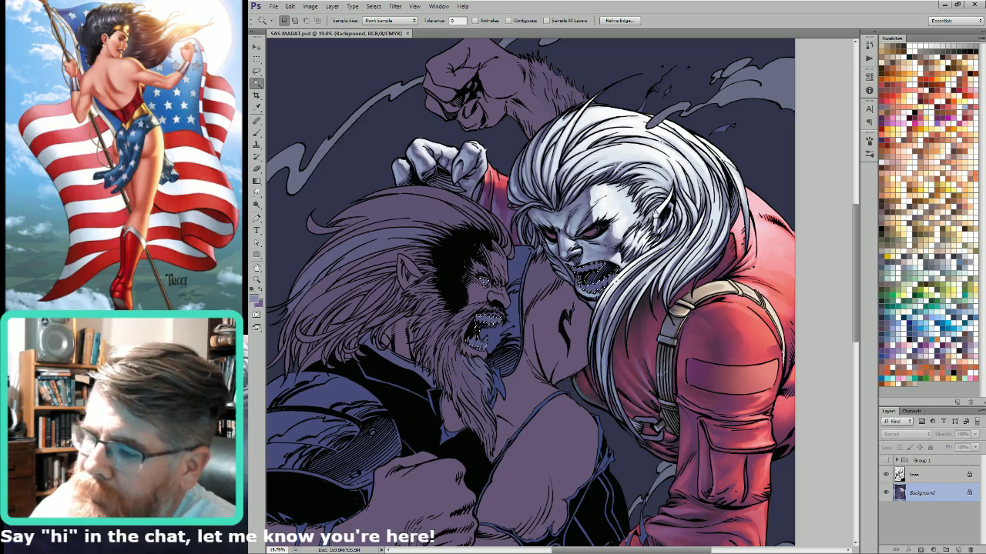
scroll(620, 286, "up", 3)
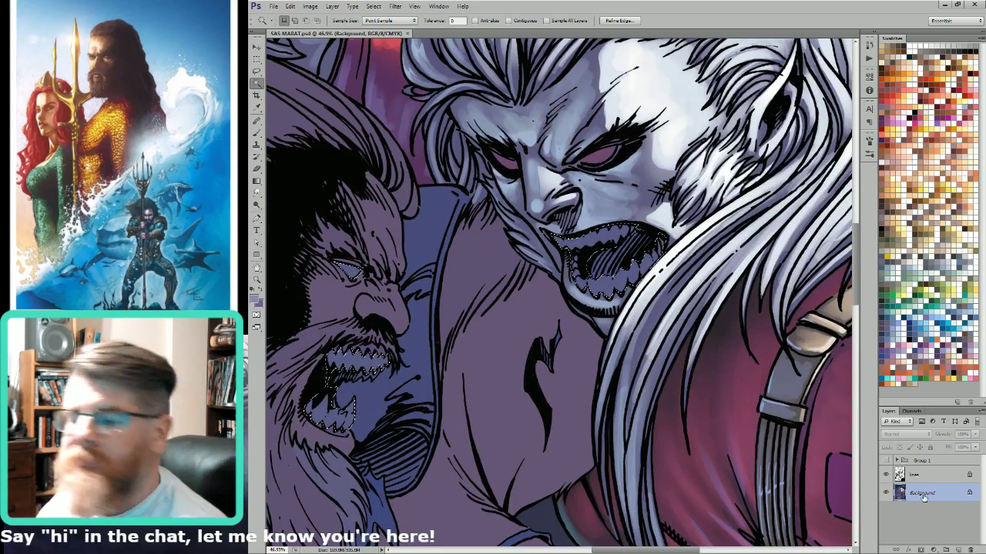
key("ctrl+h")
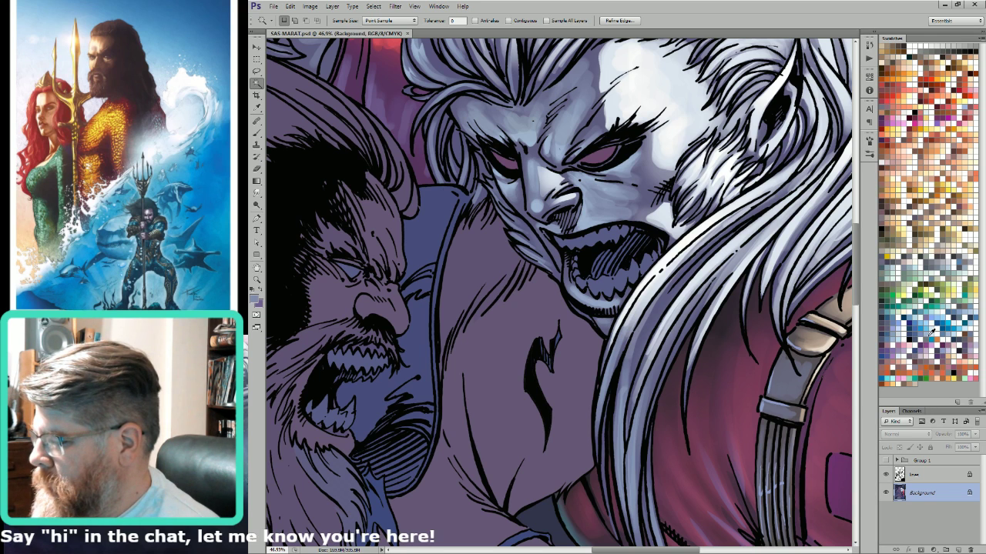
Paint the upper and lower teeth of the white-haired fighter light blue with a small brush.
left_click(893, 350)
key("b")
key("bracketleft")
key("bracketleft")
key("bracketleft")
key("bracketleft")
key("bracketleft")
key("bracketleft")
key("bracketleft")
key("bracketleft")
key("bracketleft")
key("bracketleft")
key("bracketleft")
key("bracketleft")
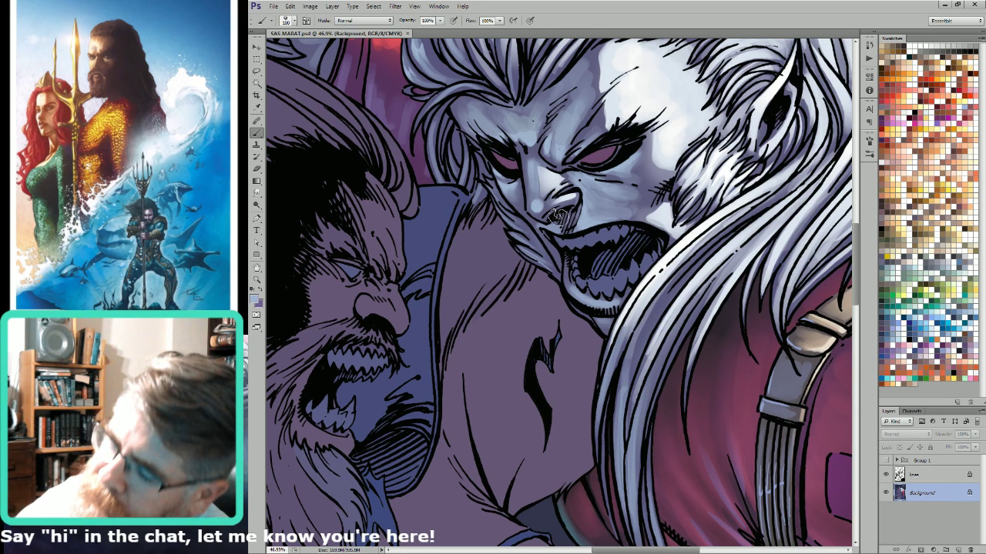
left_click(560, 243)
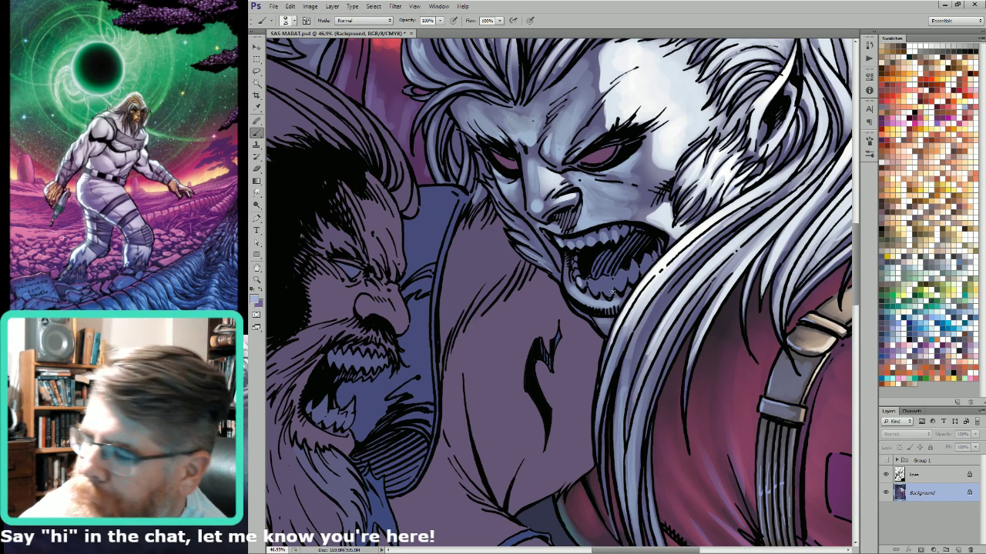
key("]")
mouse_move(592, 282)
left_mouse_down()
mouse_move(606, 291)
mouse_move(606, 279)
mouse_move(618, 288)
mouse_move(619, 274)
mouse_move(633, 275)
left_mouse_up()
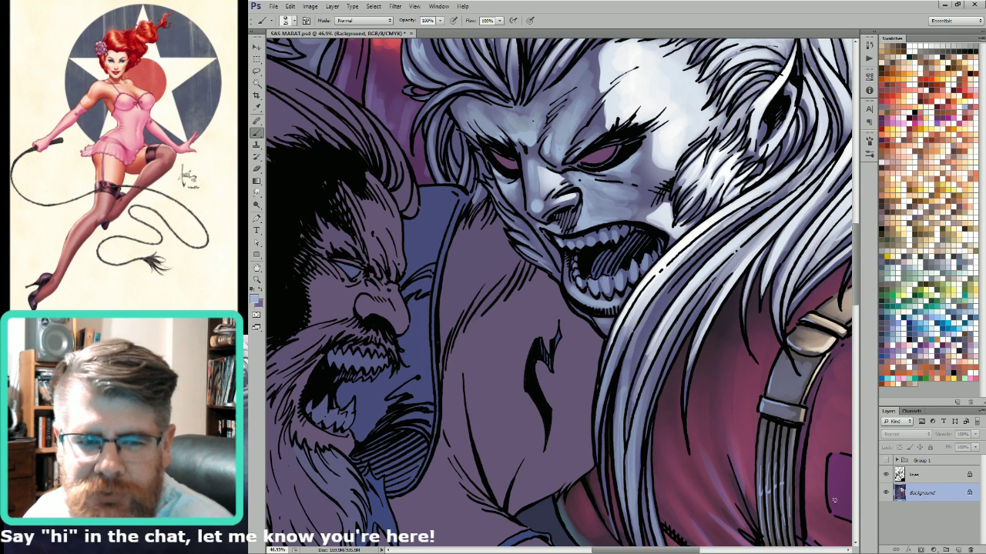
Sample a darker blue-grey from the white-haired fighter's cheek as the brush colour.
key("i")
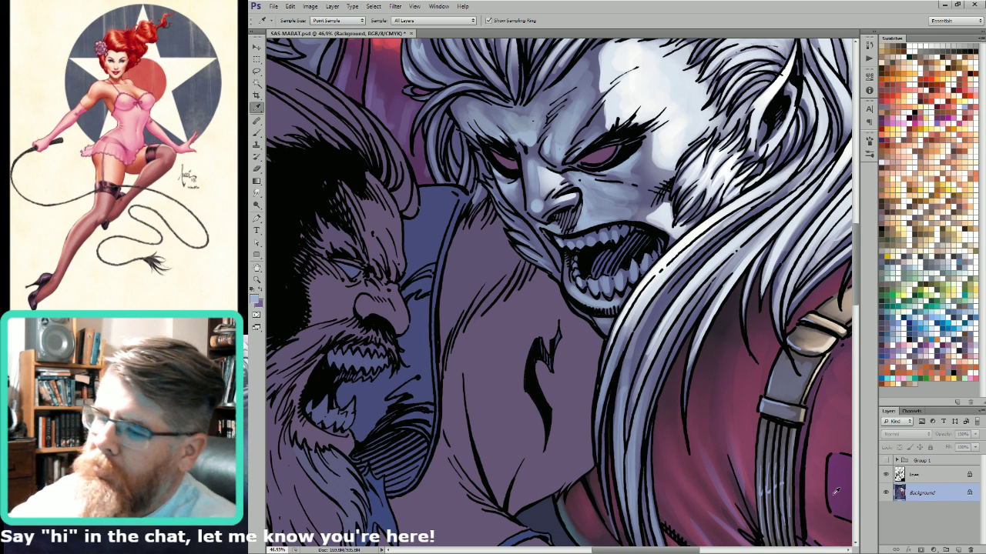
left_click(646, 197)
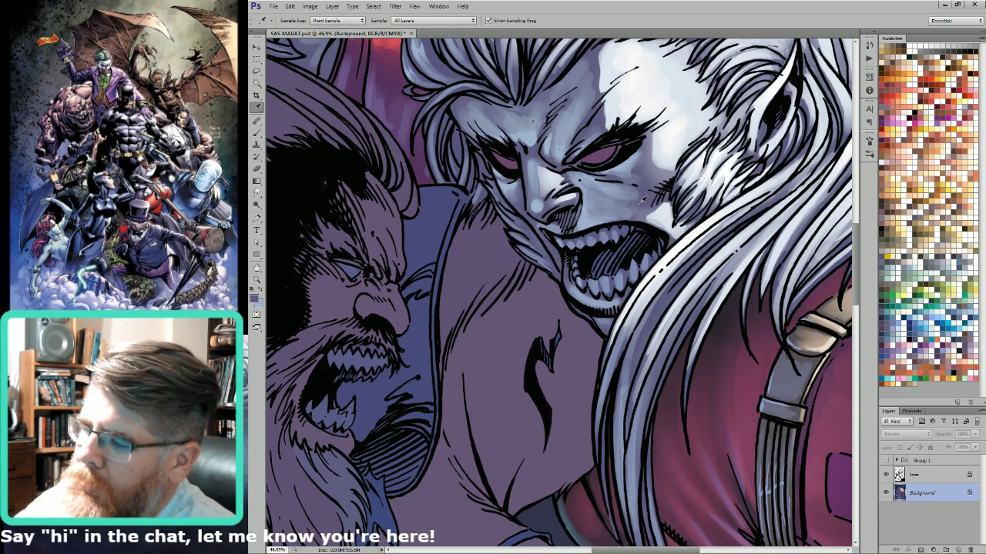
key("l")
key("b")
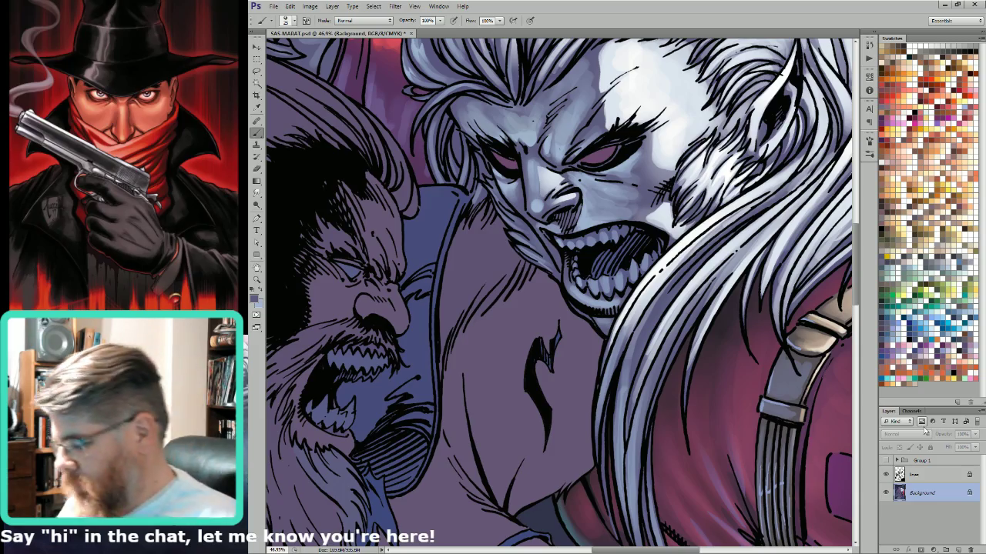
Add near-white highlights to the white-haired fighter's lower teeth with a small Pencil, using a colour sampled from the bright side of his face.
key("ctrl+minus")
key("ctrl+minus")
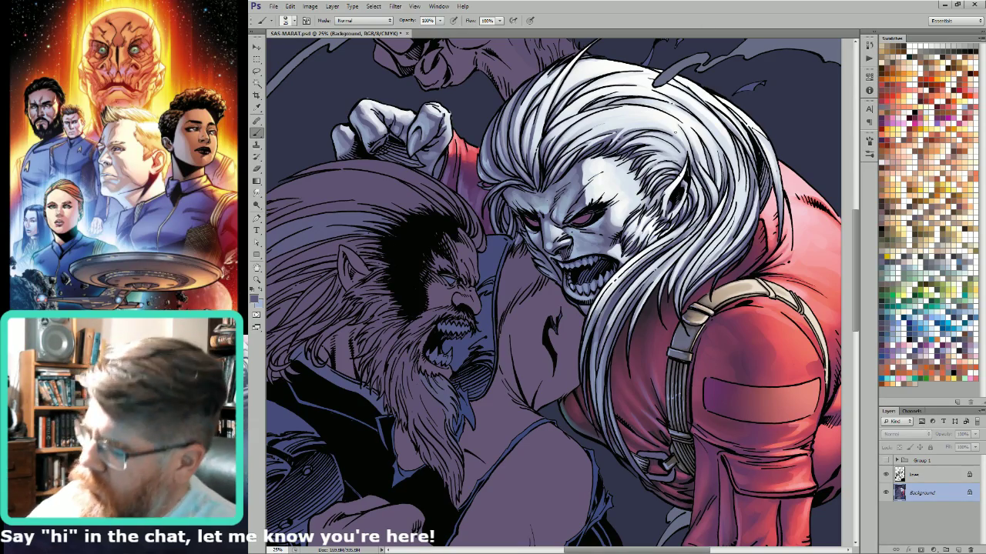
scroll(585, 273, "up", 3)
scroll(585, 272, "up", 3)
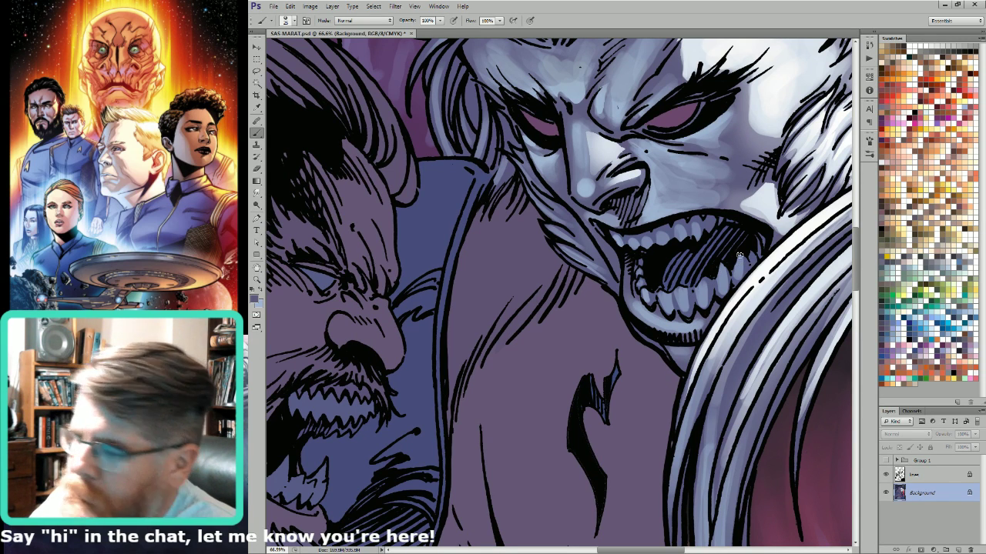
key("i")
left_click(779, 80)
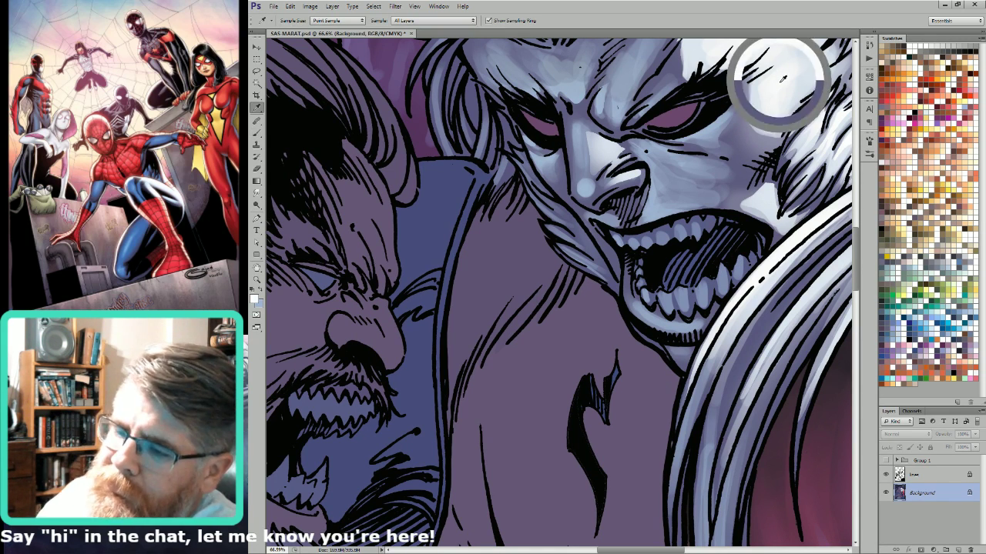
key("b")
key("shift+b")
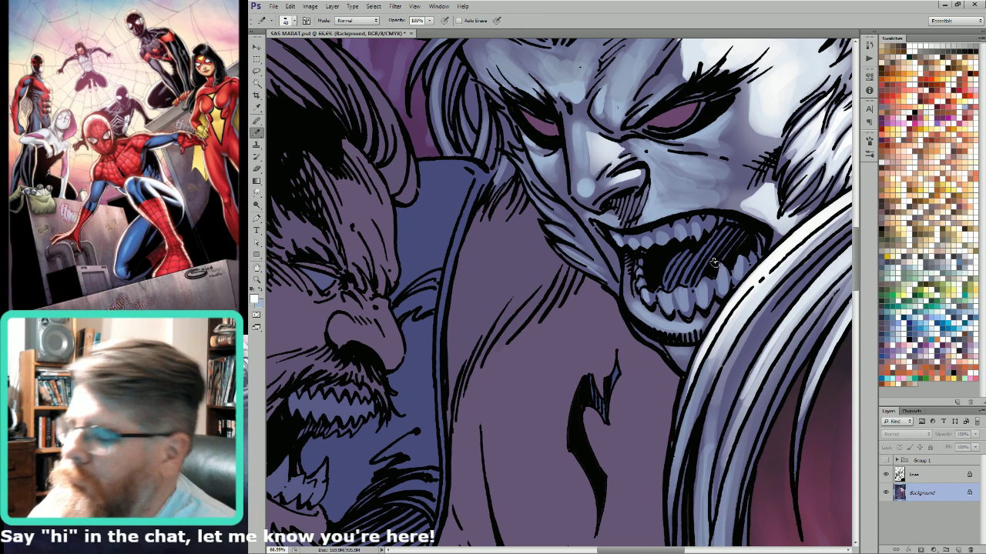
key("bracketleft")
key("bracketleft")
left_click_drag(721, 265, 723, 269)
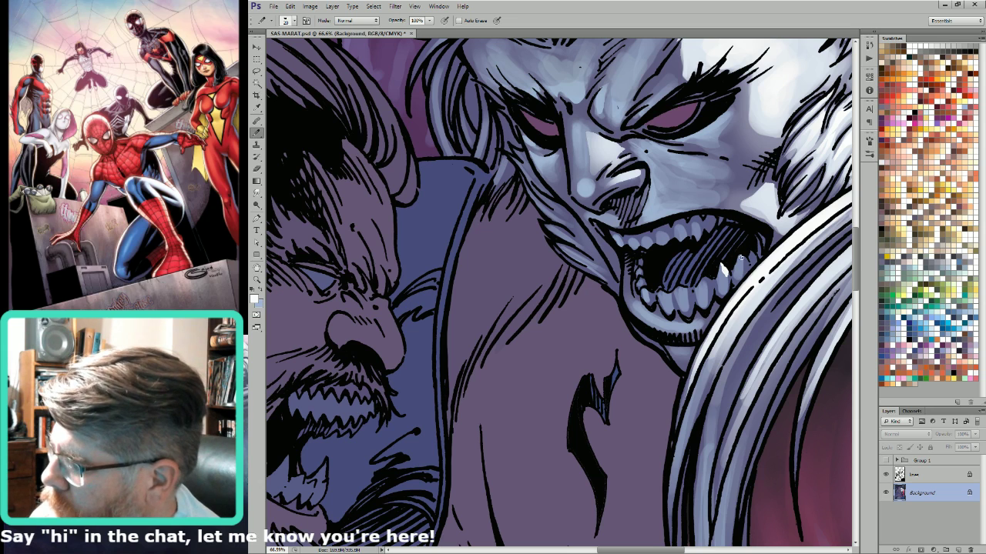
left_click_drag(740, 256, 751, 253)
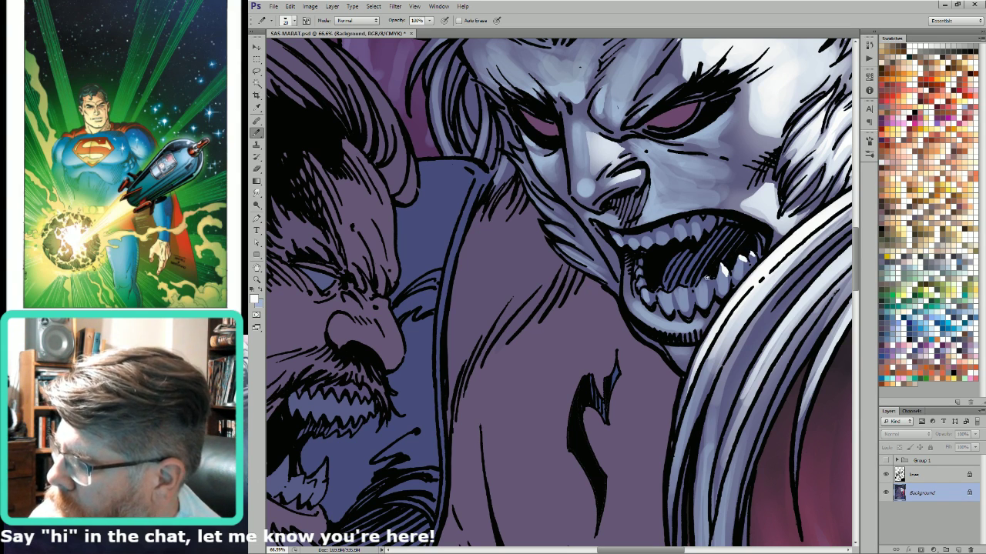
left_click_drag(707, 278, 708, 281)
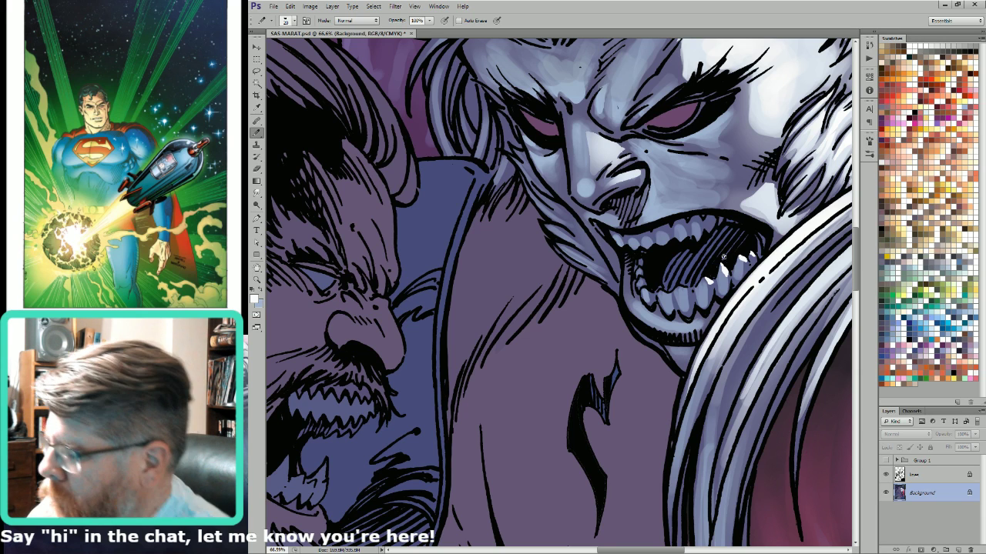
Sample light blue from the white-haired fighter's lower teeth and refine the teeth around the highlights with it.
left_click(729, 269, "alt")
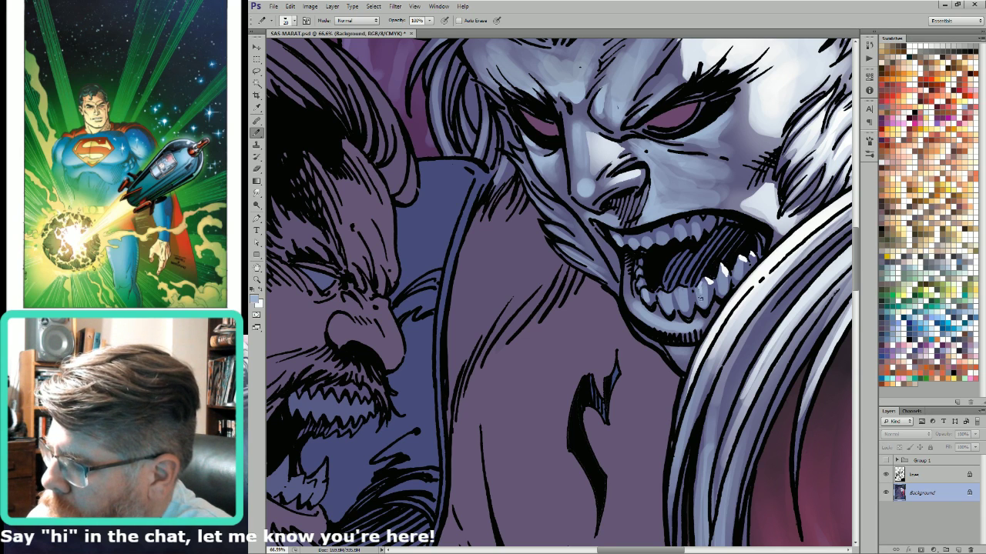
mouse_move(700, 286)
left_mouse_down()
mouse_move(719, 268)
mouse_move(738, 270)
left_mouse_up()
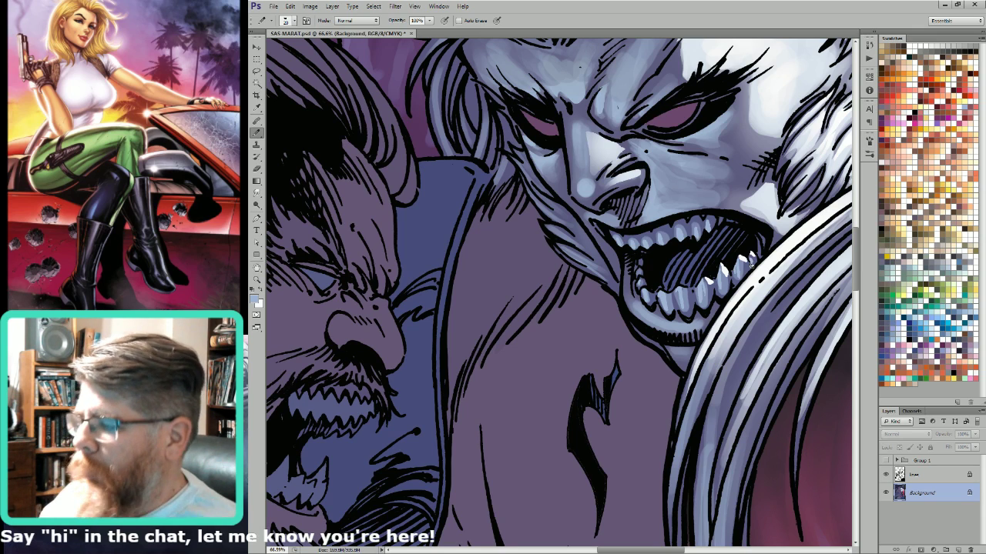
key("ctrl+0")
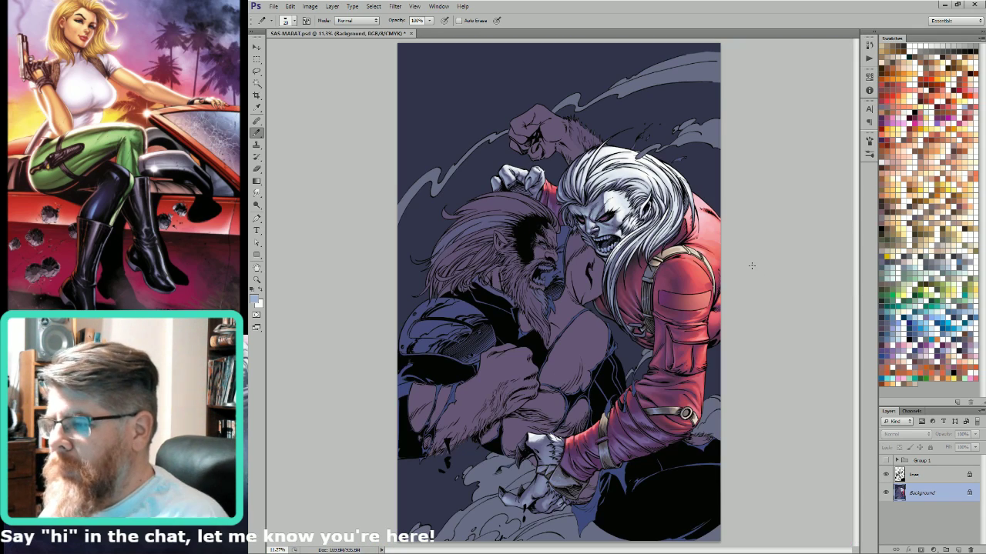
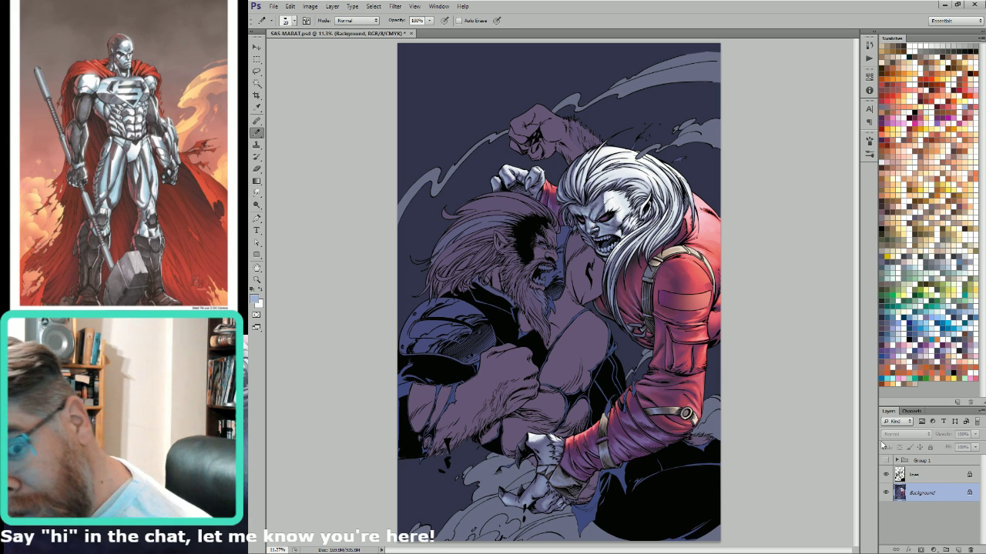
Select the metal clips of the red suit's harness by their flat colour with zero tolerance and switch to the Pencil.
key("w")
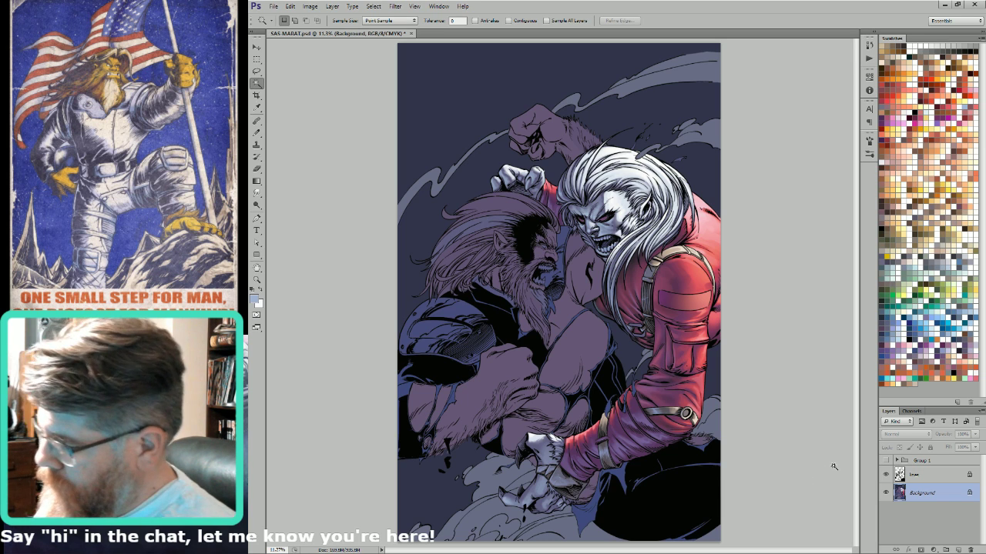
left_click(636, 331)
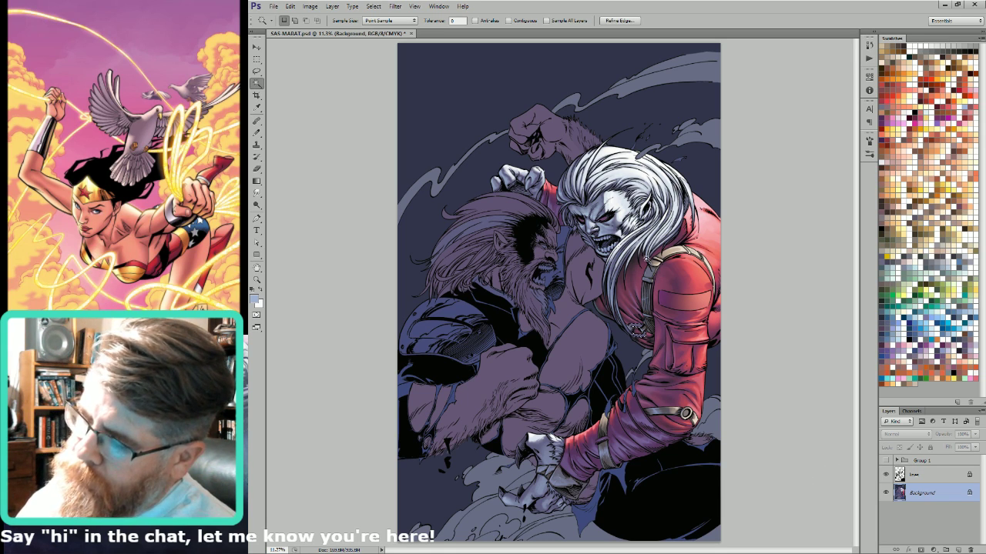
scroll(636, 331, "up", 5)
key("b")
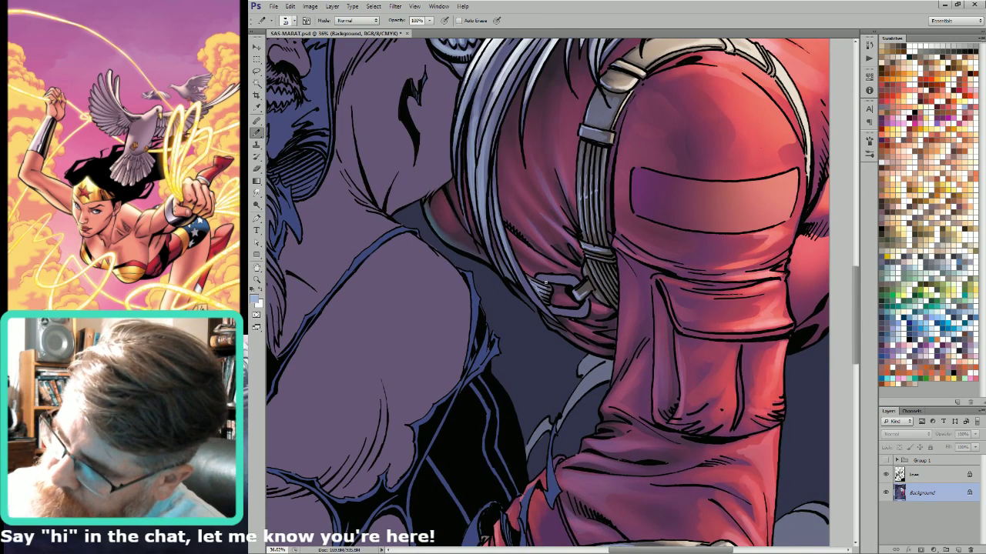
key("shift+b")
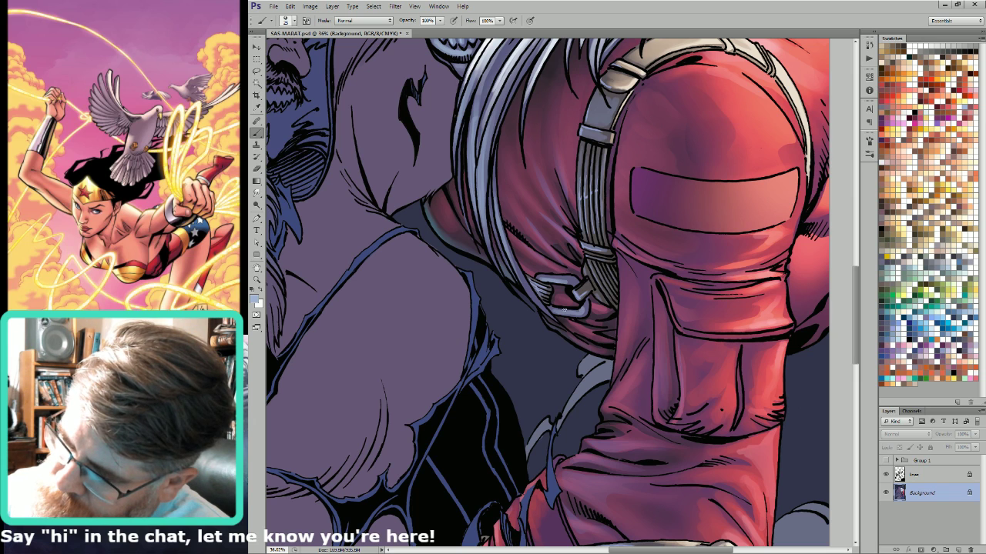
key("shift+b")
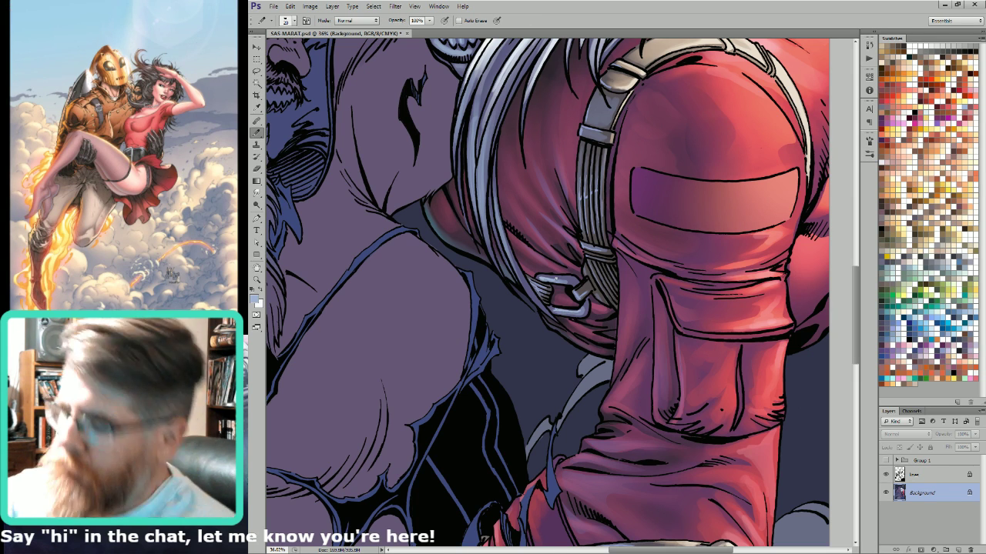
key("ctrl+0")
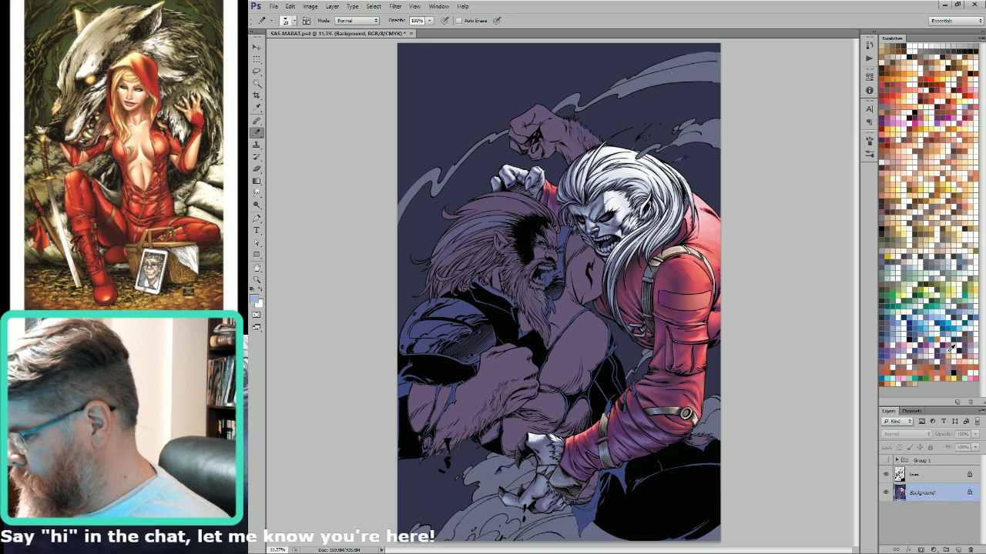
Choose a light blue swatch as the drawing colour, switch back to the Brush and save the illustration.
scroll(659, 336, "up", 4)
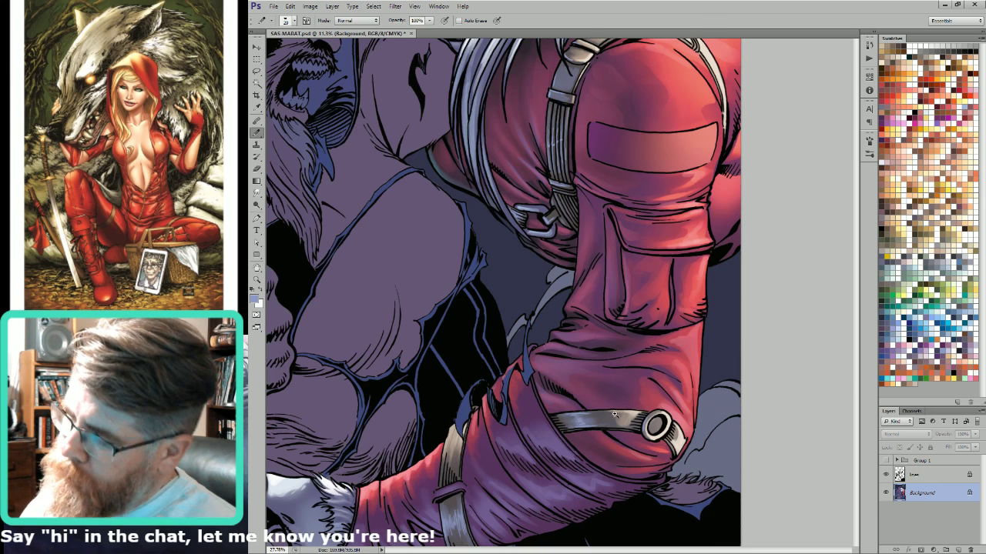
key("shift+b")
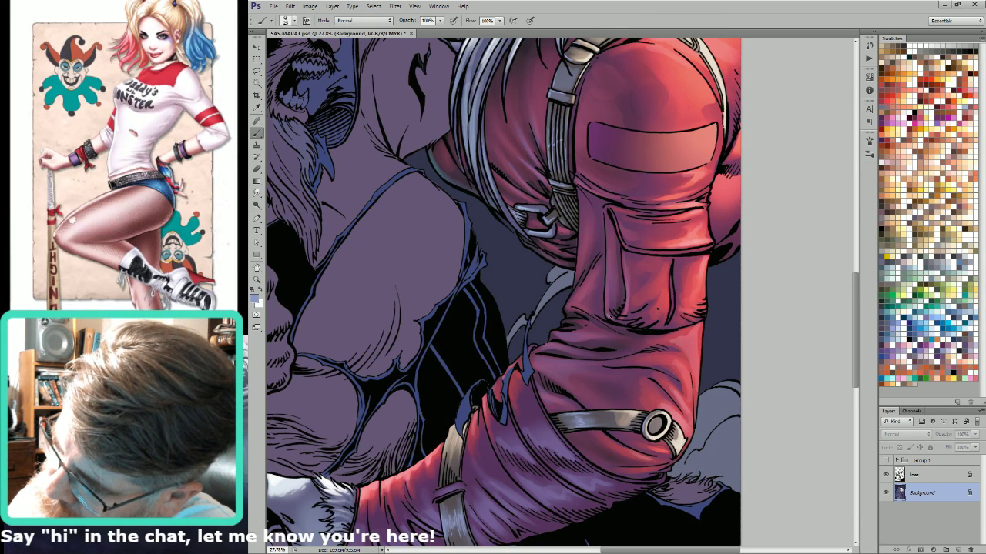
key("shift+b")
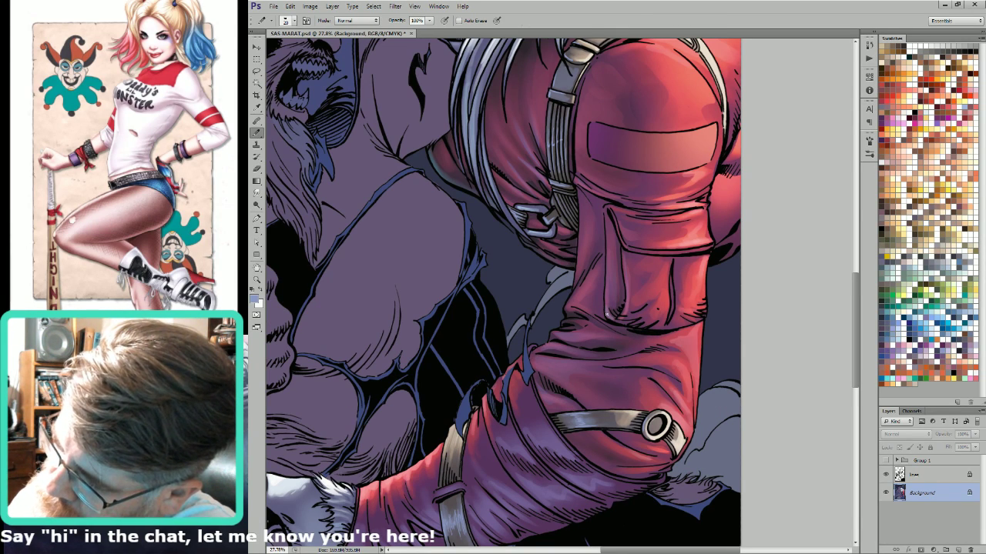
left_click(898, 334)
key("shift+b")
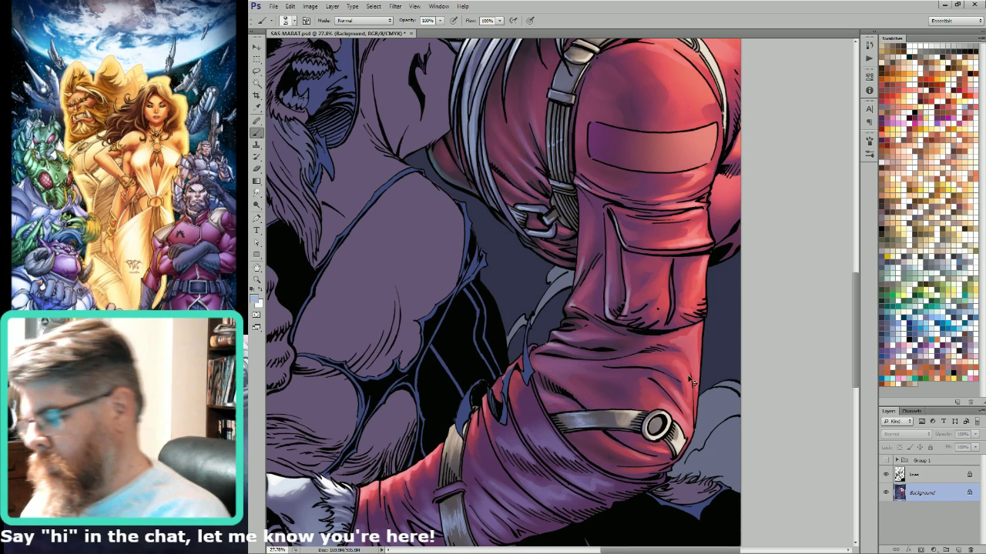
key("ctrl+0")
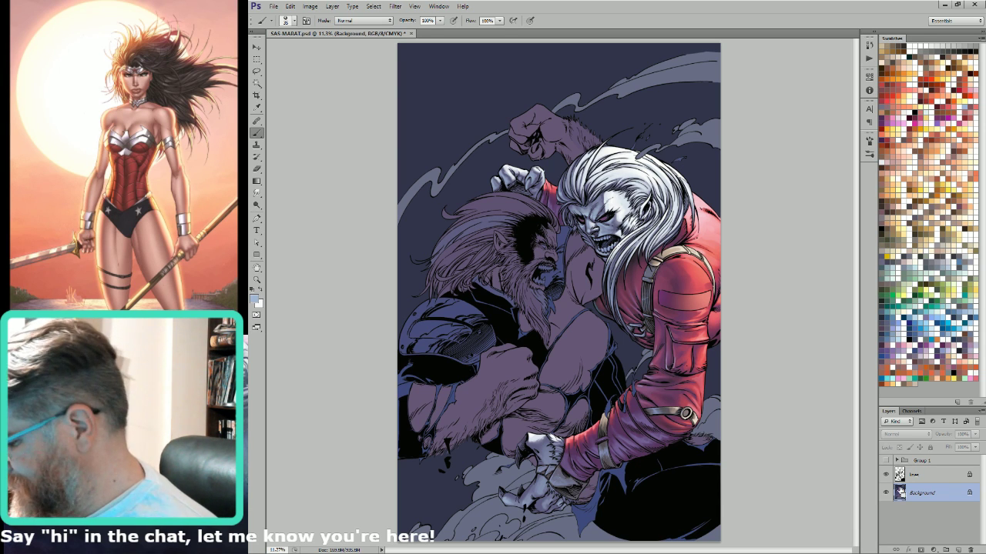
key("ctrl+s")
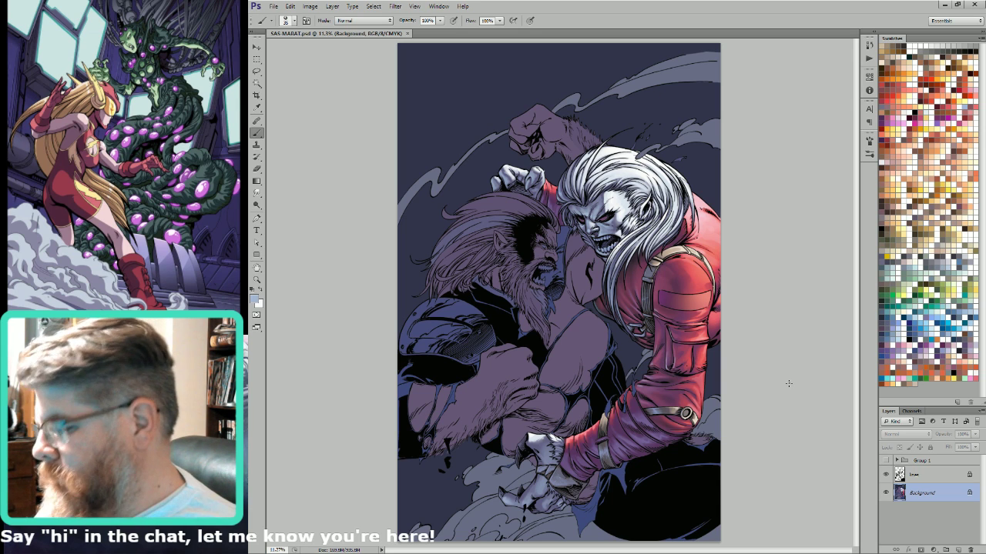
Select the dark blue background by its flat colour and hide the selection outline.
key("w")
left_click(719, 386)
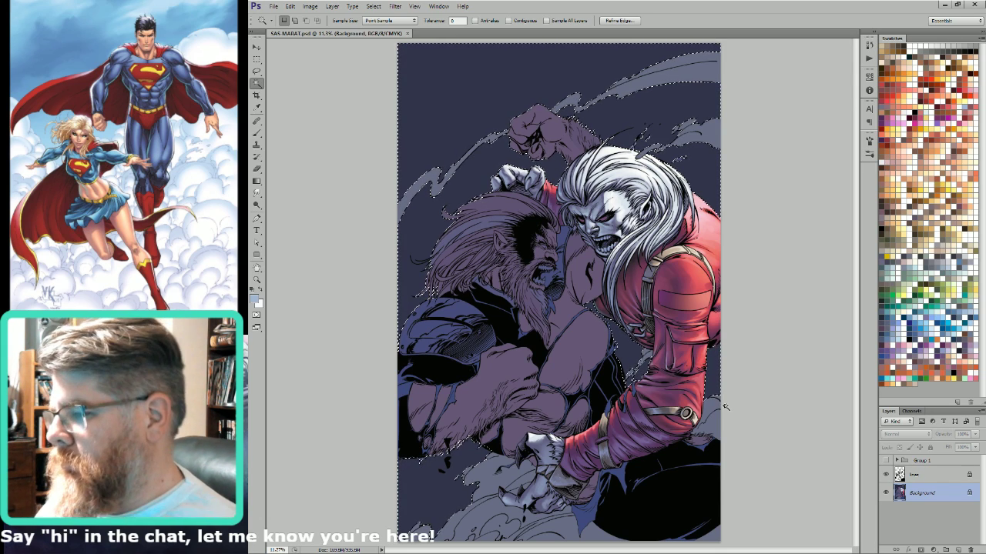
key("ctrl+d")
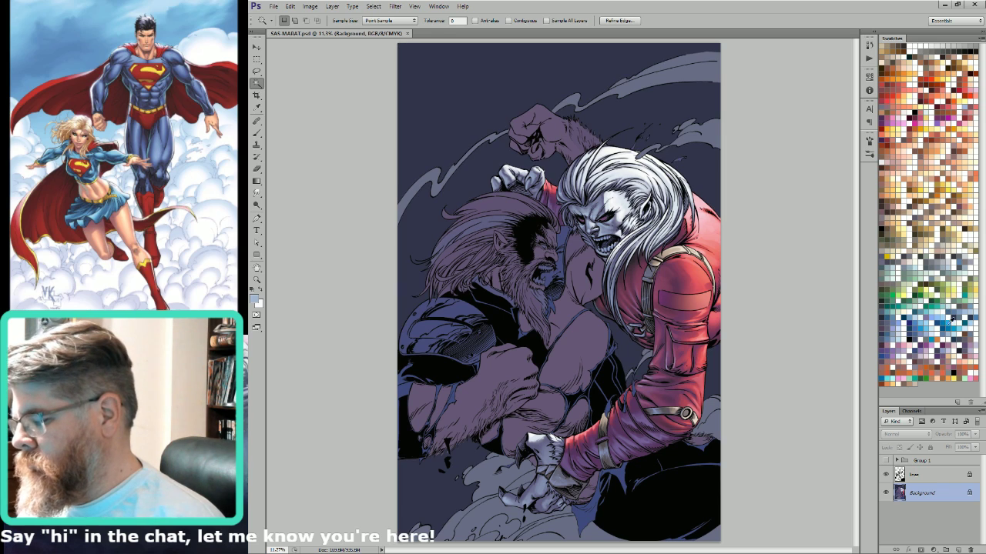
Try an angle and a radial grey-purple gradient across the background, in Lighten mode at 100% opacity.
left_click(888, 259)
key("g")
key("bracketright")
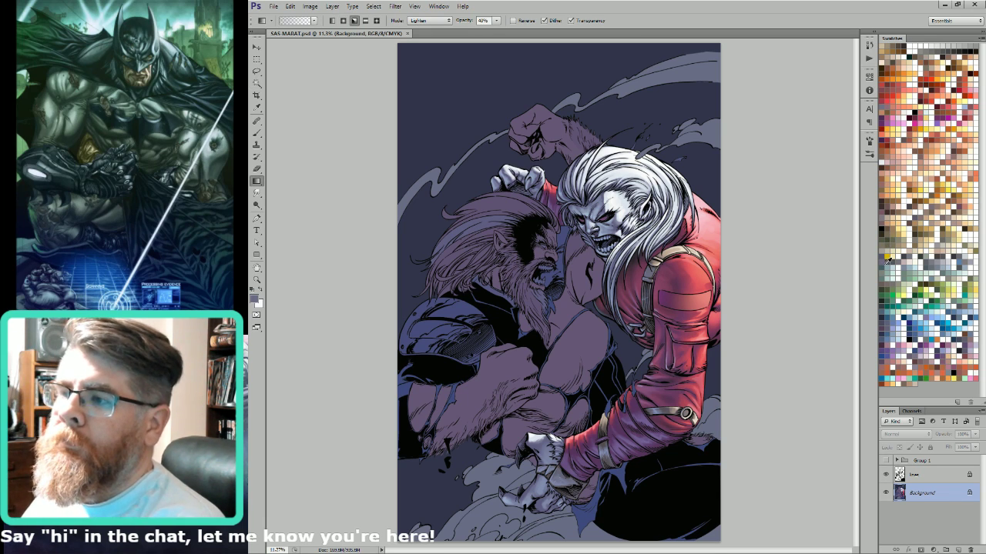
key("0")
left_click_drag(711, 166, 537, 367)
left_click_drag(609, 370, 617, 372)
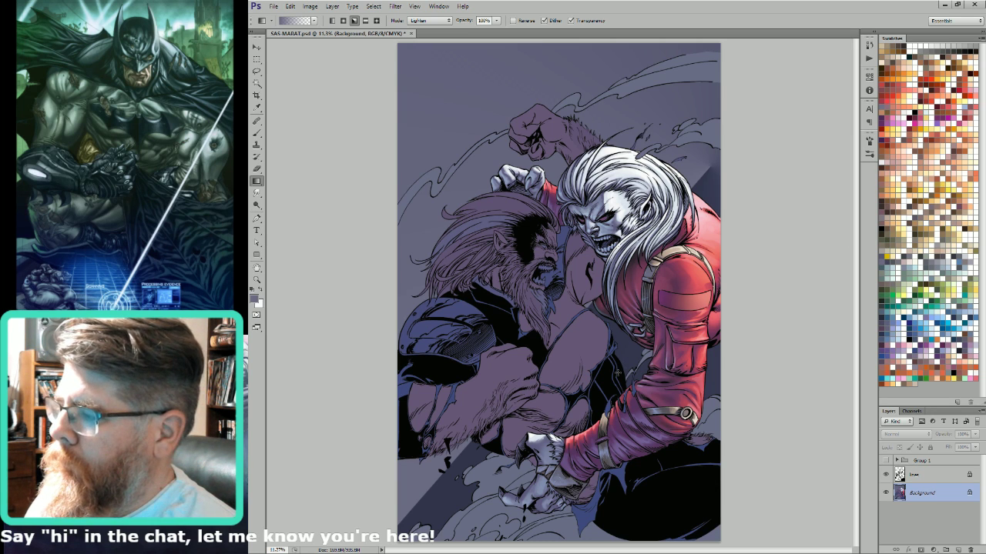
key("ctrl+z")
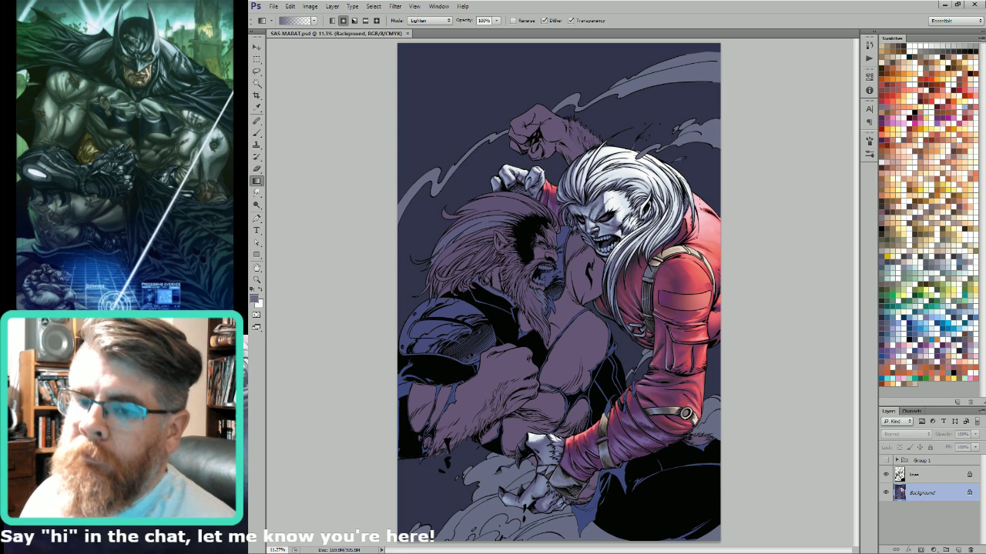
left_click_drag(710, 166, 551, 423)
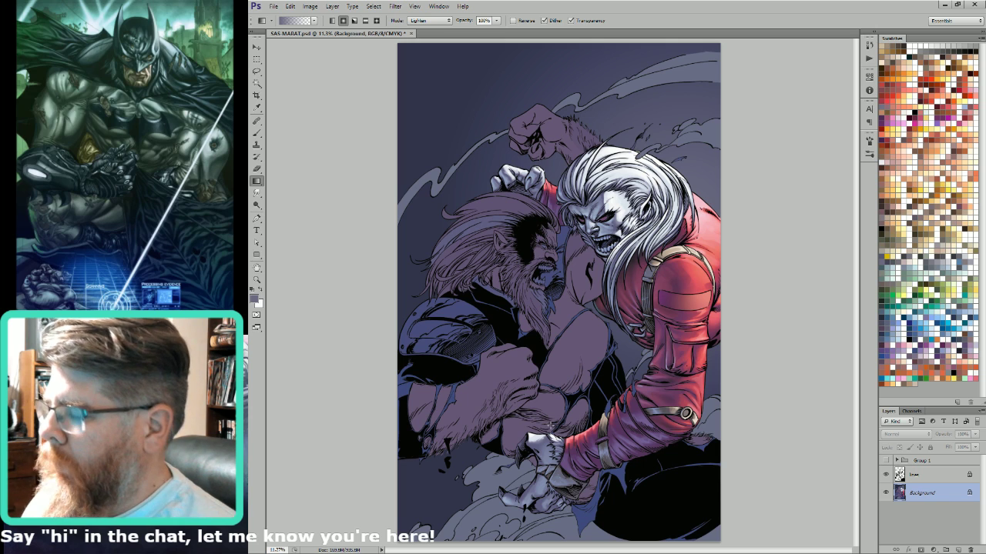
key("ctrl+z")
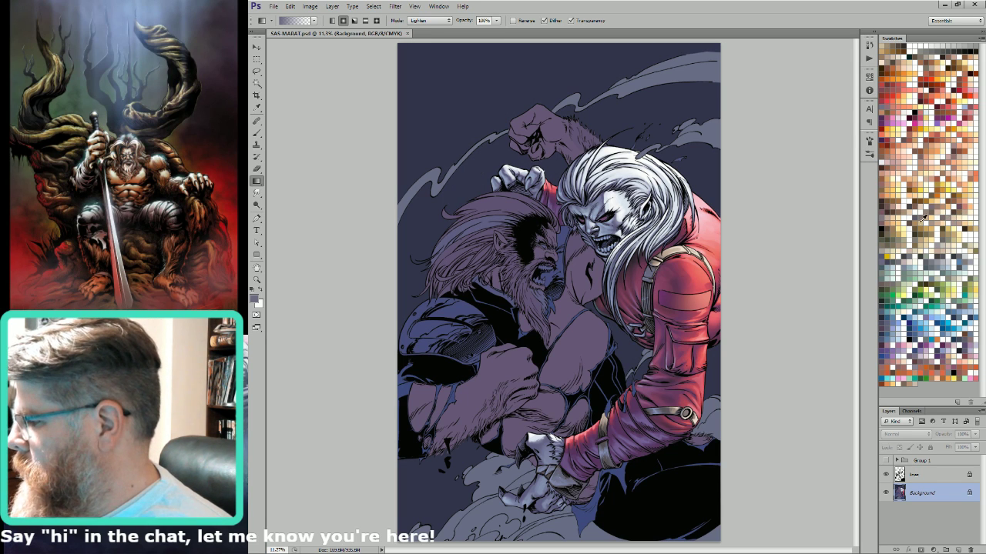
Try radial gradients in a muted mauve swatch across the background, from behind the white-haired fighter towards the lower arm.
left_click(924, 217)
left_click_drag(697, 191, 566, 423)
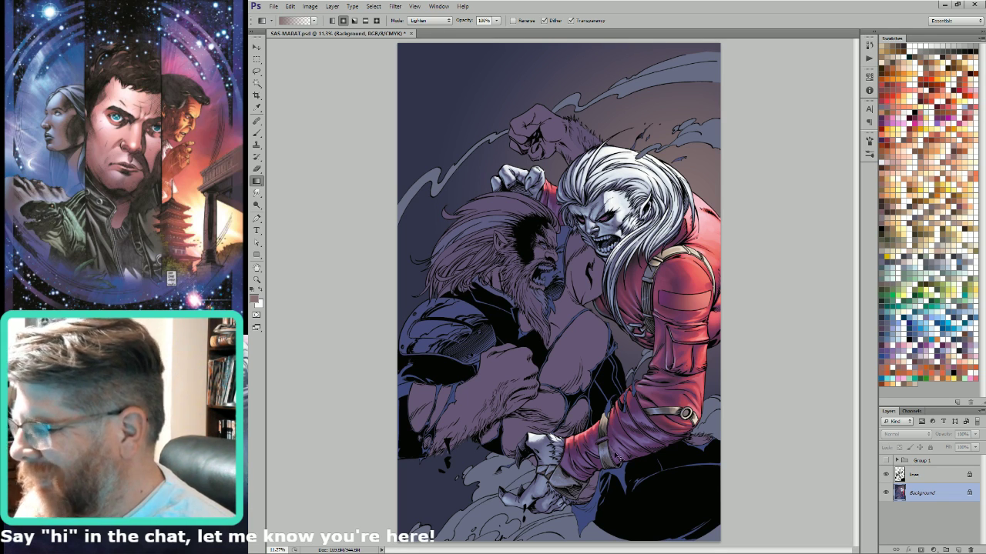
key("ctrl+z")
left_click_drag(734, 158, 607, 464)
key("ctrl+z")
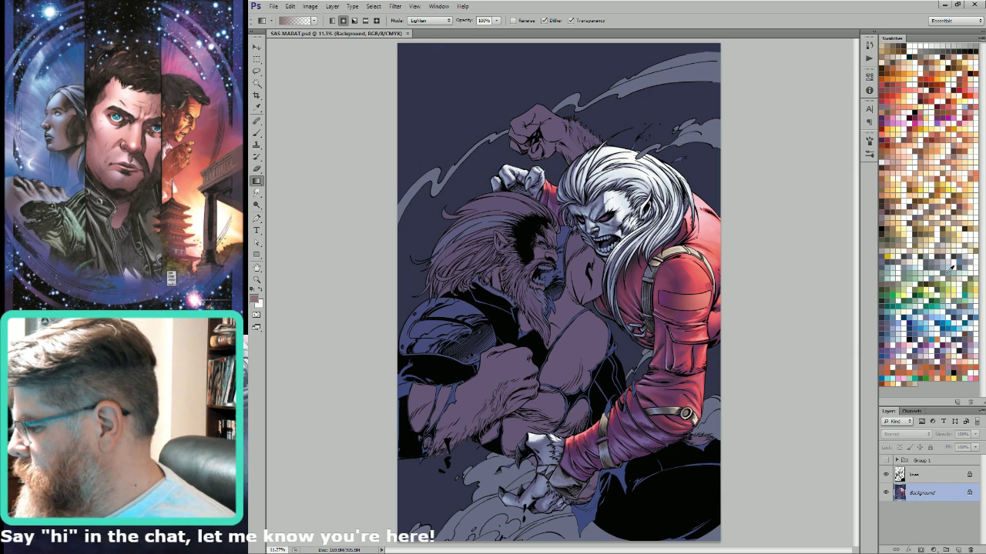
Try a radial gradient in a blue-grey swatch across the background from behind the white-haired fighter.
left_click(938, 274)
left_click_drag(709, 150, 597, 415)
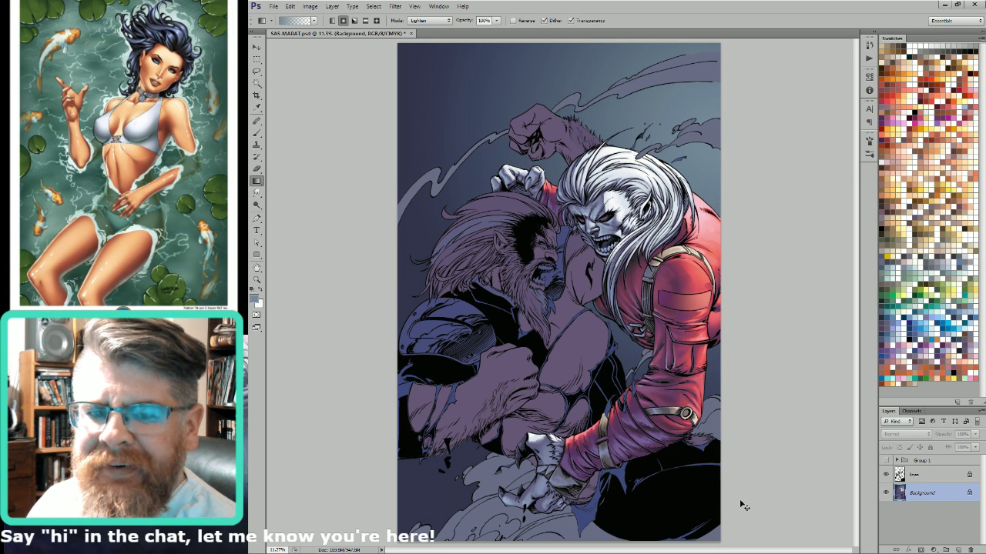
key("ctrl+z")
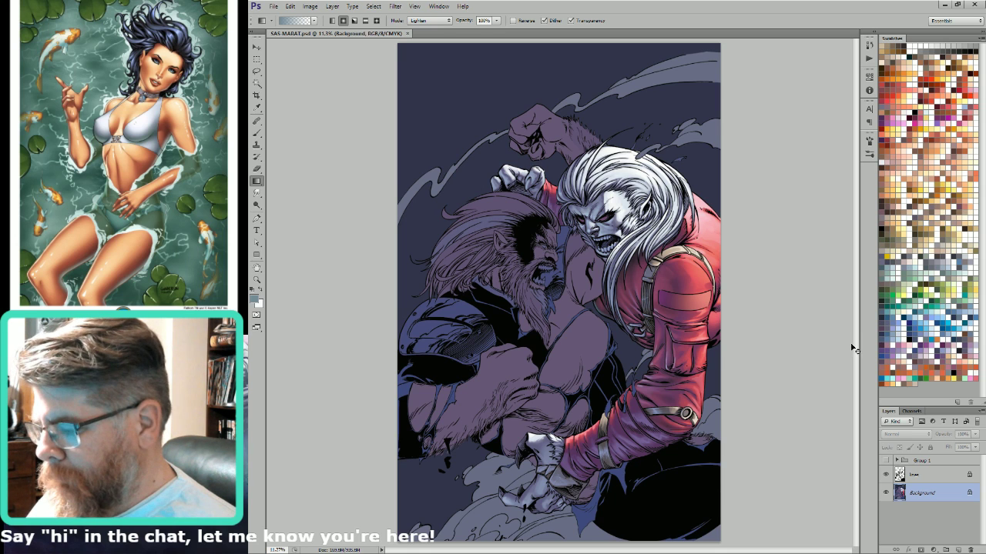
Select the smoke shapes by their flat colour and fill them with a dark blue sampled from the background.
key("w")
left_click(719, 425)
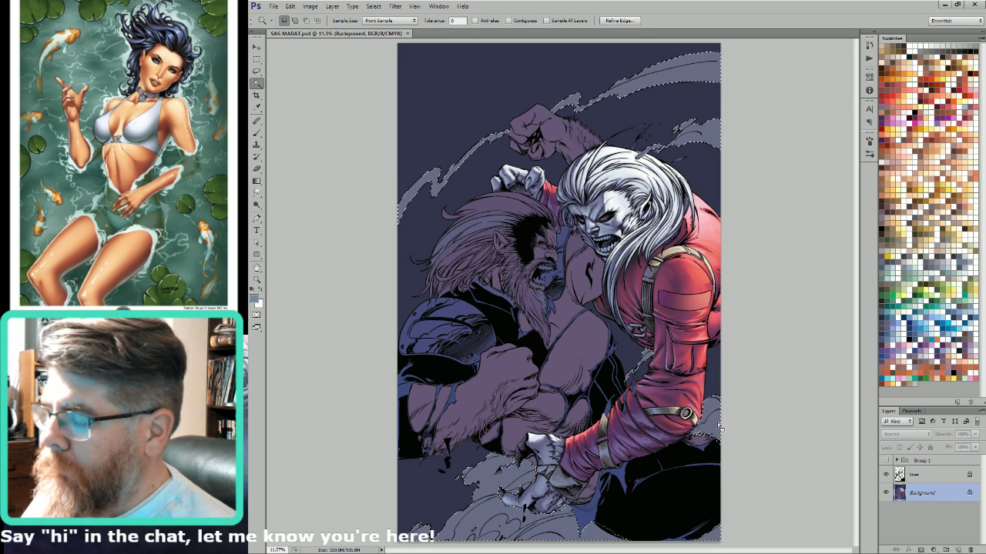
key("ctrl+d")
key("i")
left_click(712, 165)
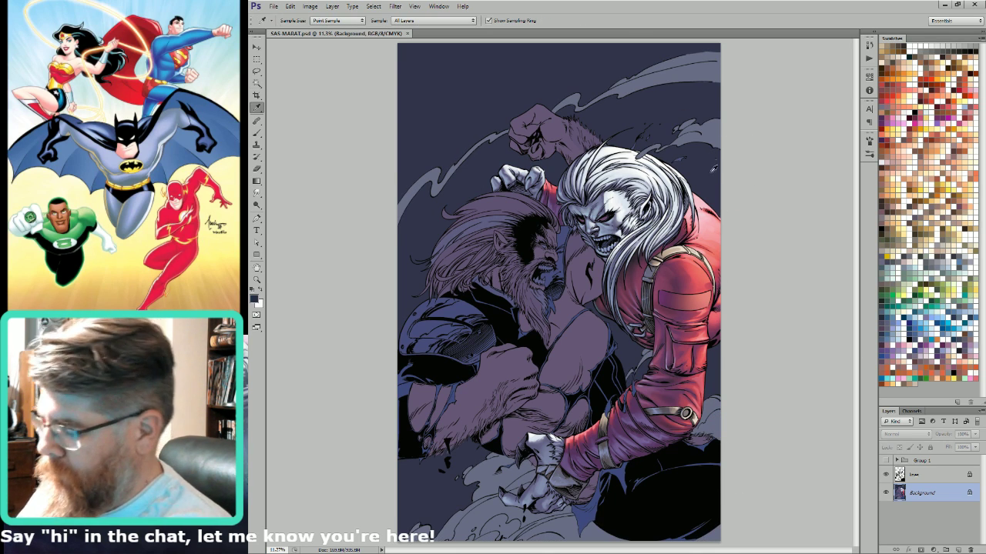
key("alt+BackSpace")
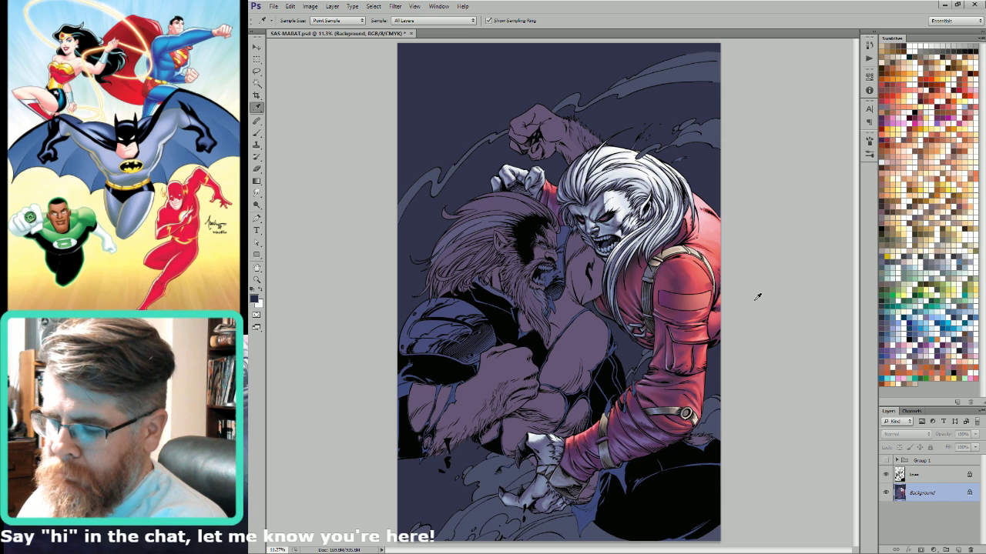
key("ctrl+alt+z")
key("ctrl+alt+z")
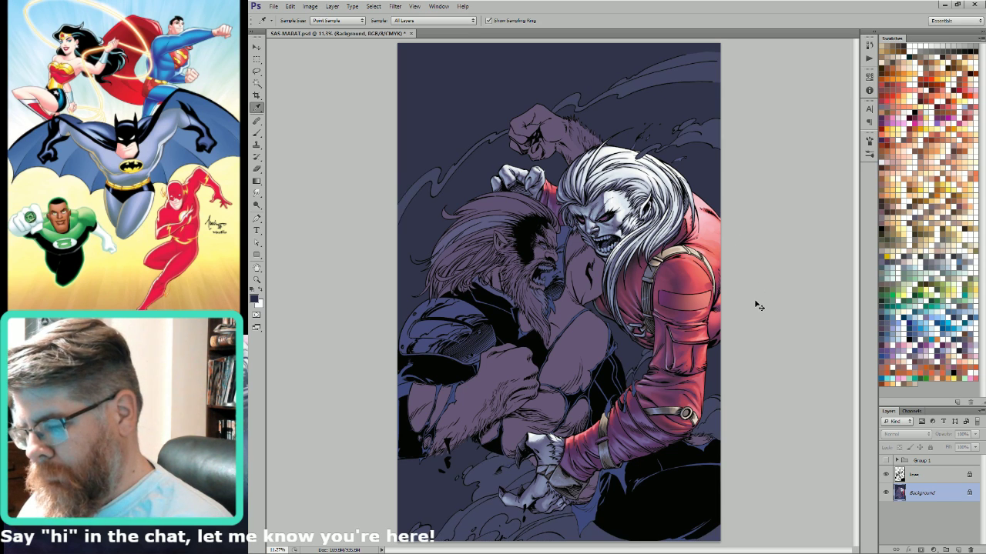
key("ctrl+shift+z")
key("ctrl+shift+z")
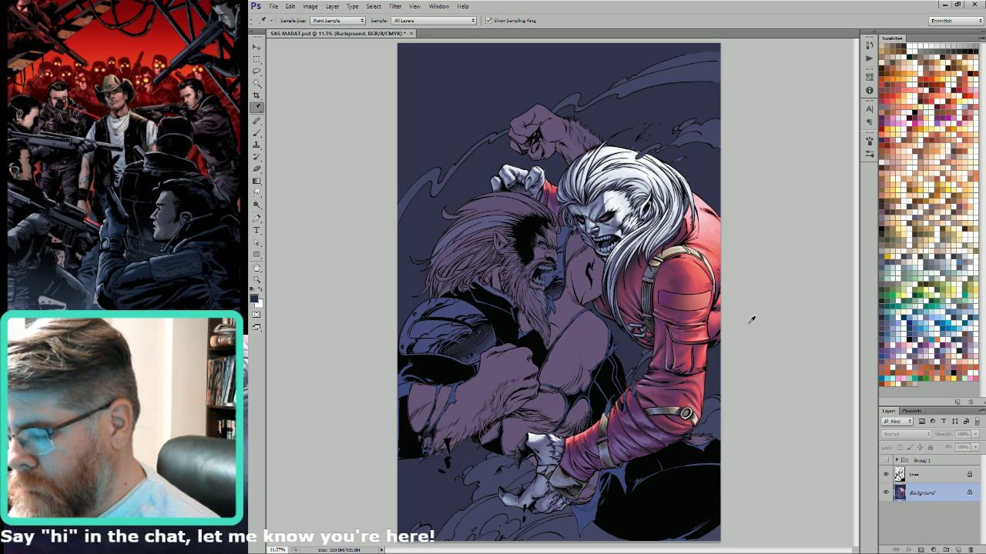
Select the darkened background and smoke together by flat colour and hide the selection outline.
key("w")
left_click(633, 336)
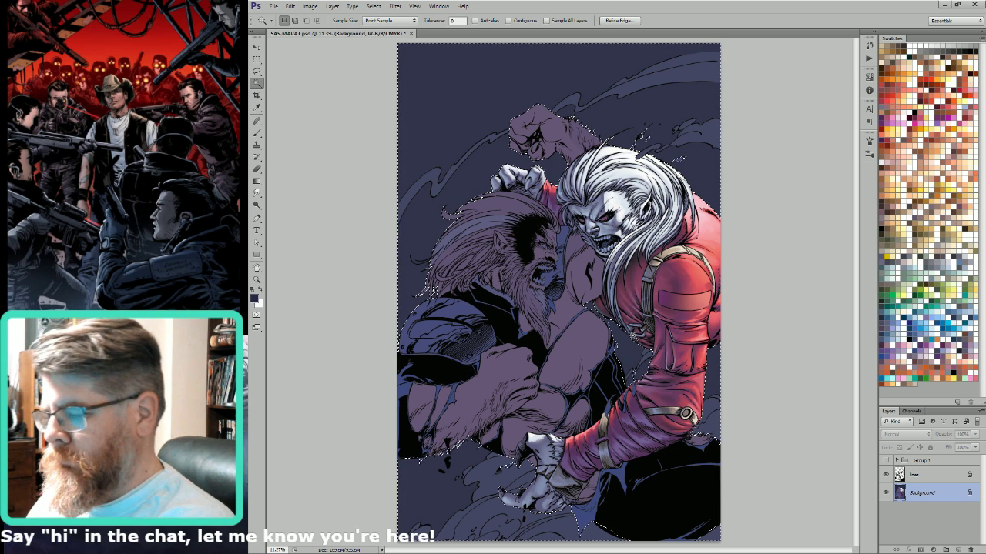
key("ctrl+d")
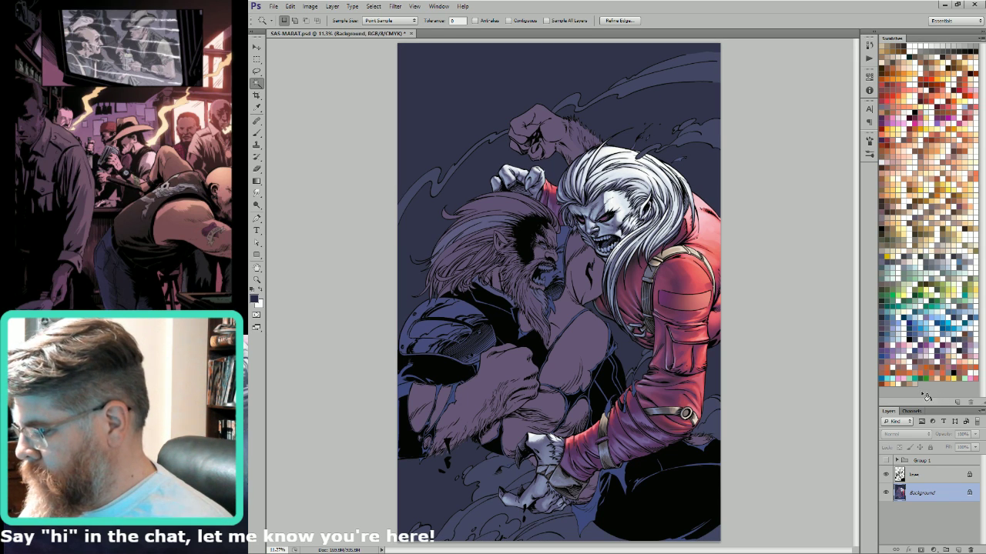
Try a radial gradient in a teal swatch upward from below the artwork, in Lighten mode at 20% opacity.
left_click(918, 375)
key("ctrl+minus")
key("ctrl+minus")
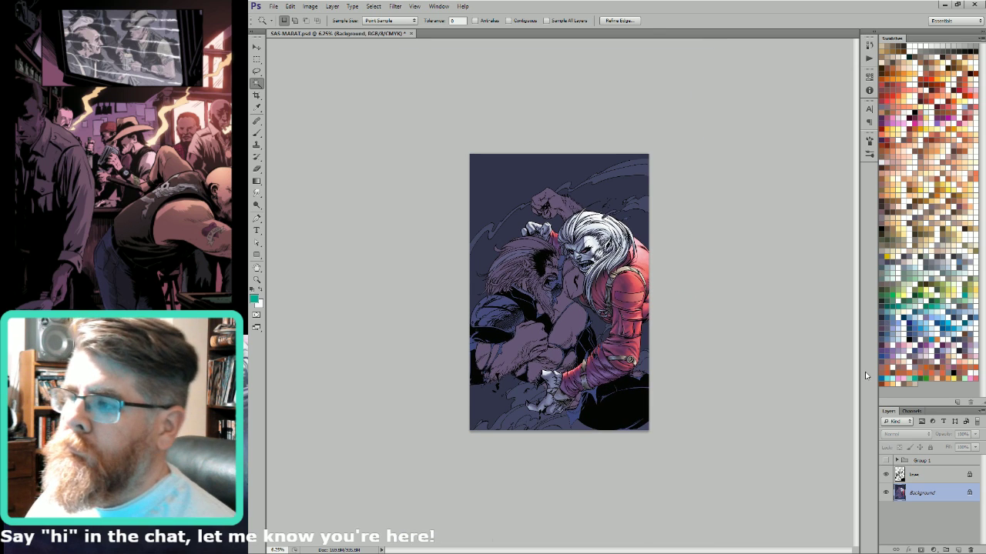
key("g")
key("2")
left_click_drag(568, 445, 621, 191)
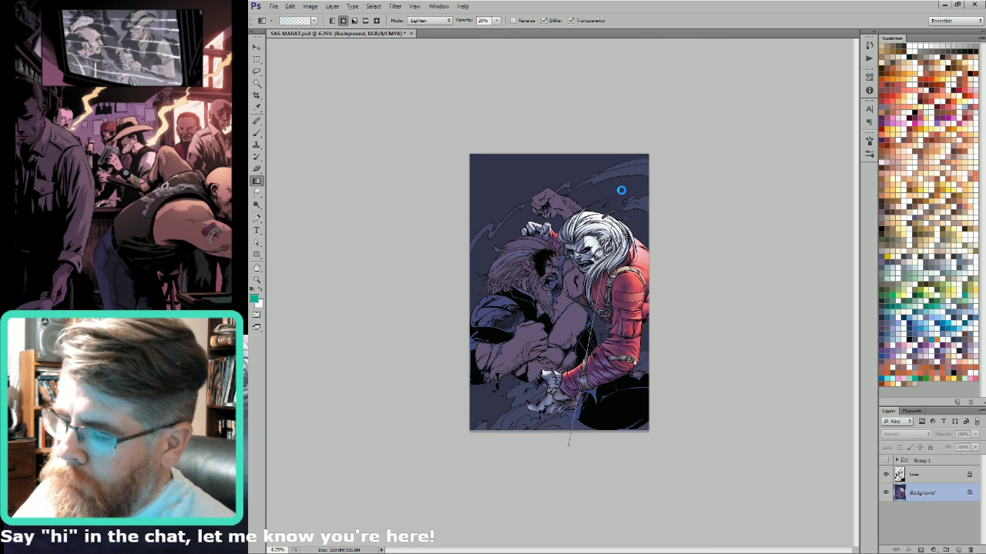
left_click_drag(569, 442, 569, 443)
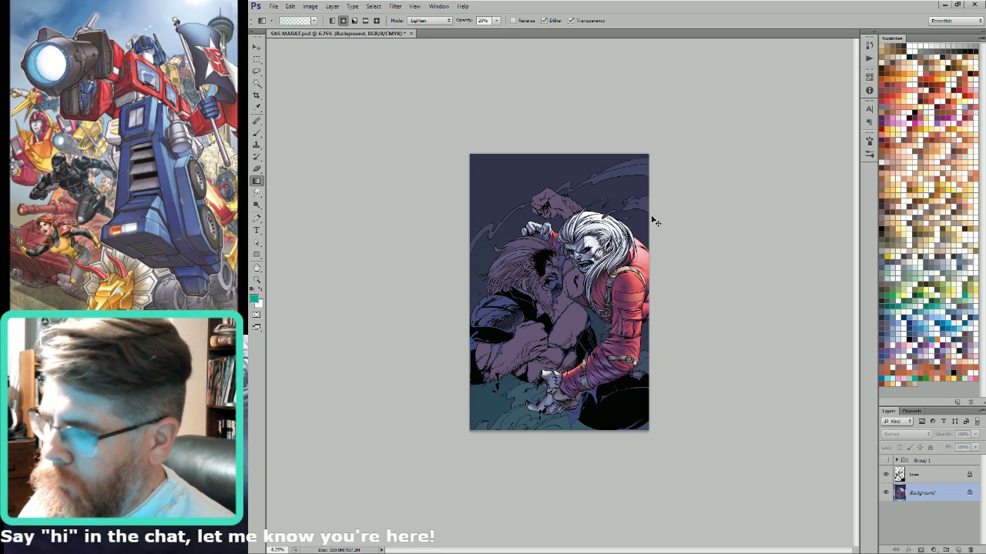
key("ctrl+z")
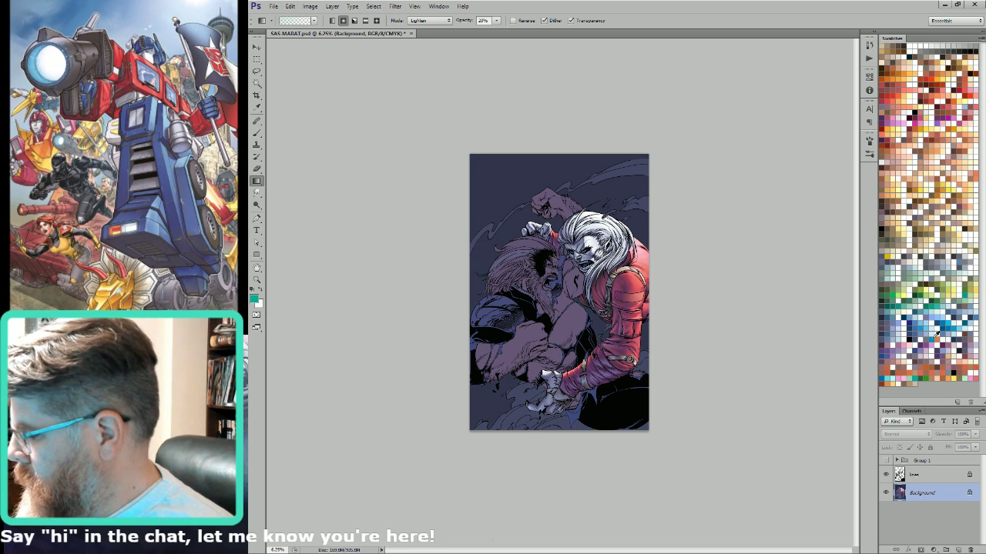
Build up a blue glow over the lower background and smoke with radial gradients at 20% opacity in Lighten mode.
left_click(929, 338)
left_click_drag(553, 424, 633, 158)
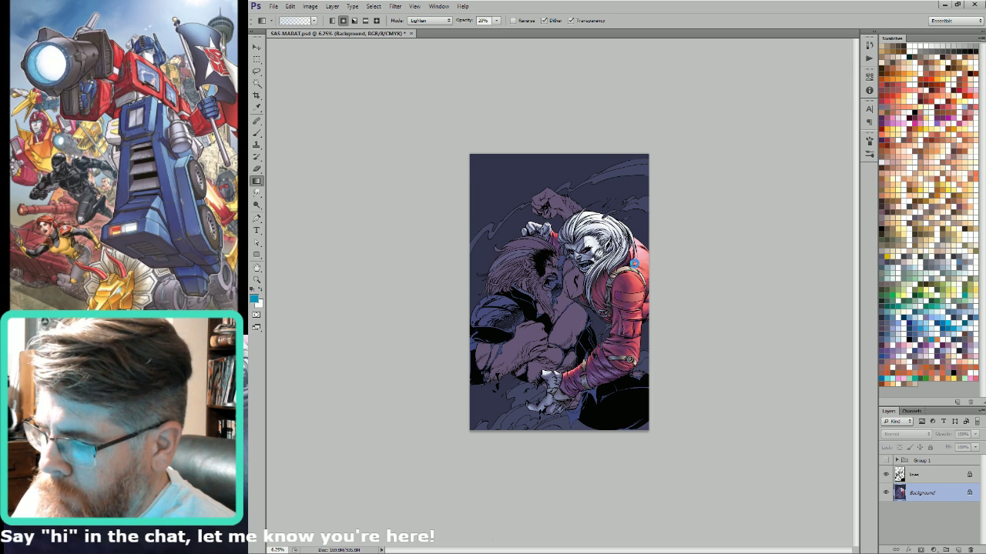
left_click_drag(557, 463, 577, 324)
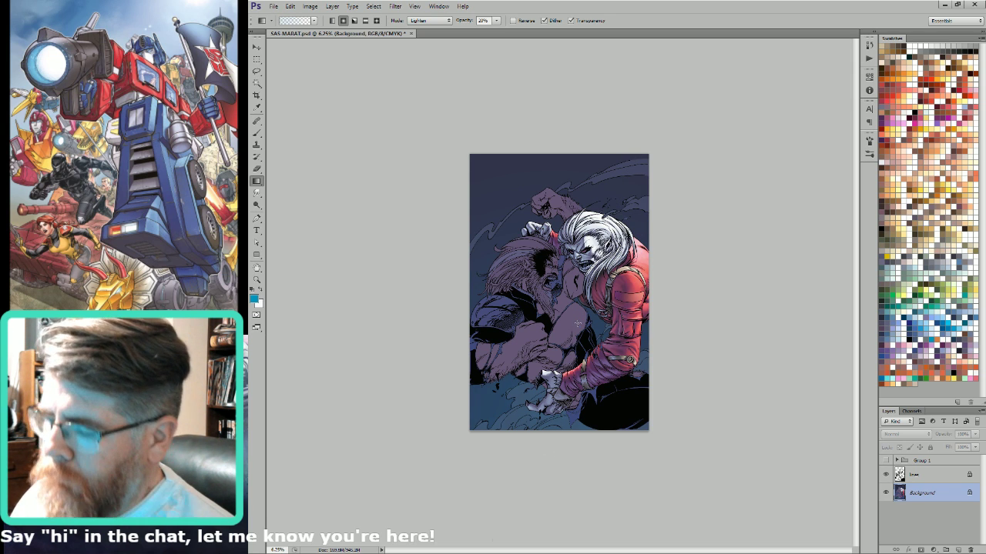
key("ctrl+h")
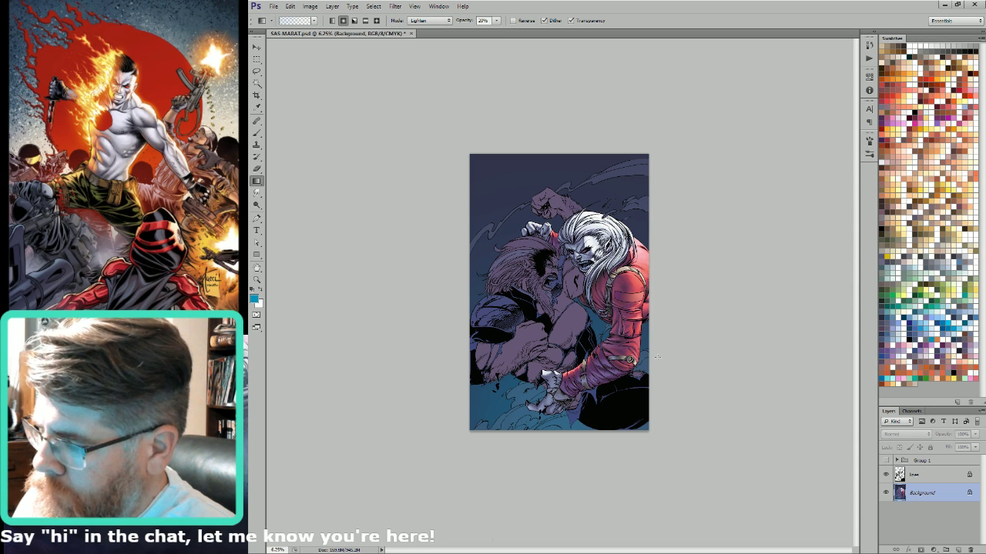
key("ctrl+d")
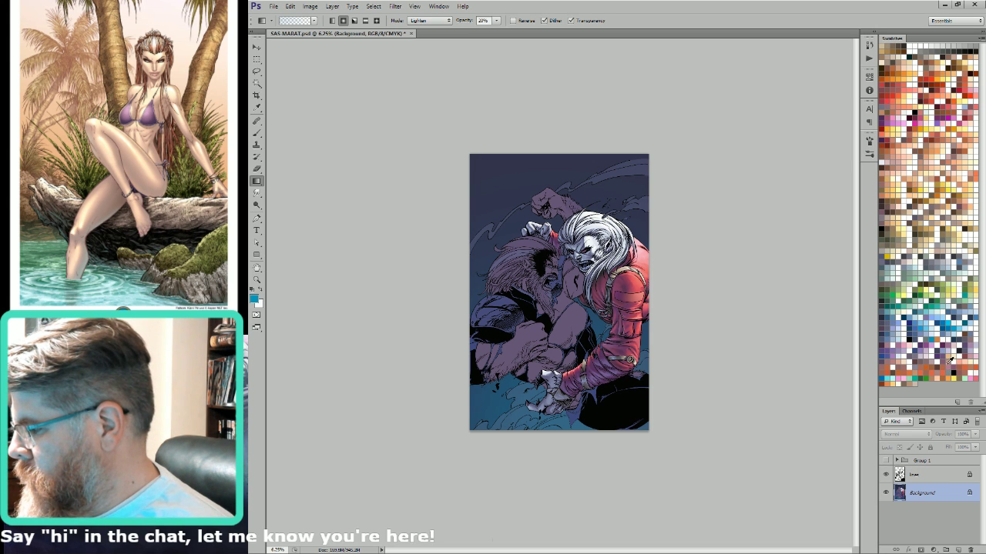
Try radial Lighten gradients in a mauve and a reddish swatch from the artwork's upper-right corner towards the lower hand.
key("x")
left_click(953, 342)
left_click_drag(638, 178, 545, 393)
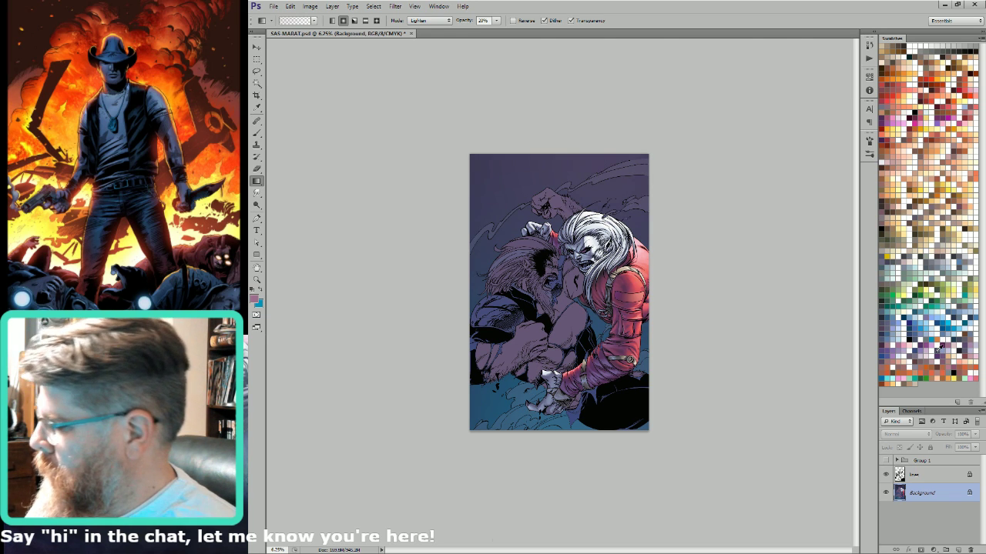
key("ctrl+z")
left_click_drag(640, 136, 536, 433)
key("ctrl+z")
Warm the upper-right background and smoke with reddish radial gradients in Color Dodge mode at 70% opacity.
key("shift+alt+d")
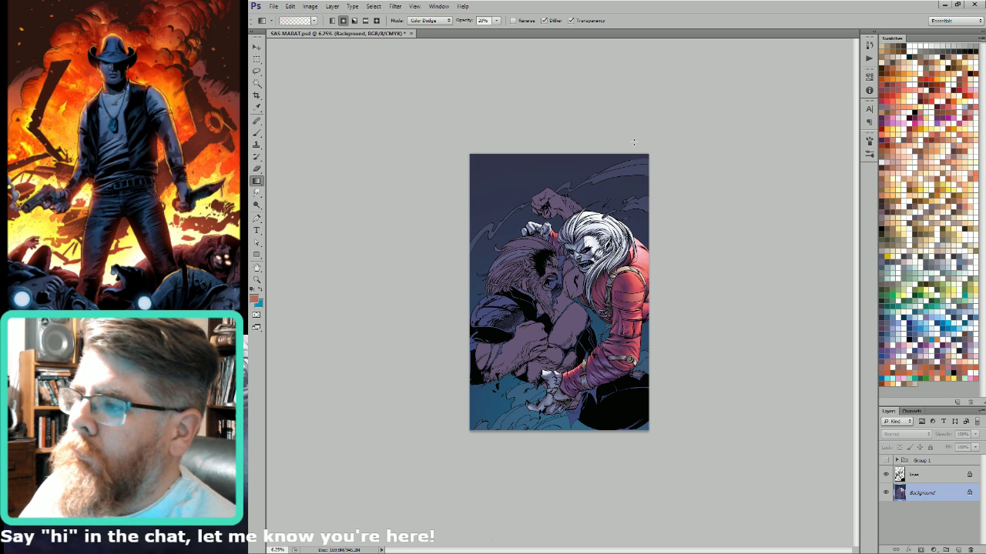
key("7")
left_click_drag(633, 143, 485, 468)
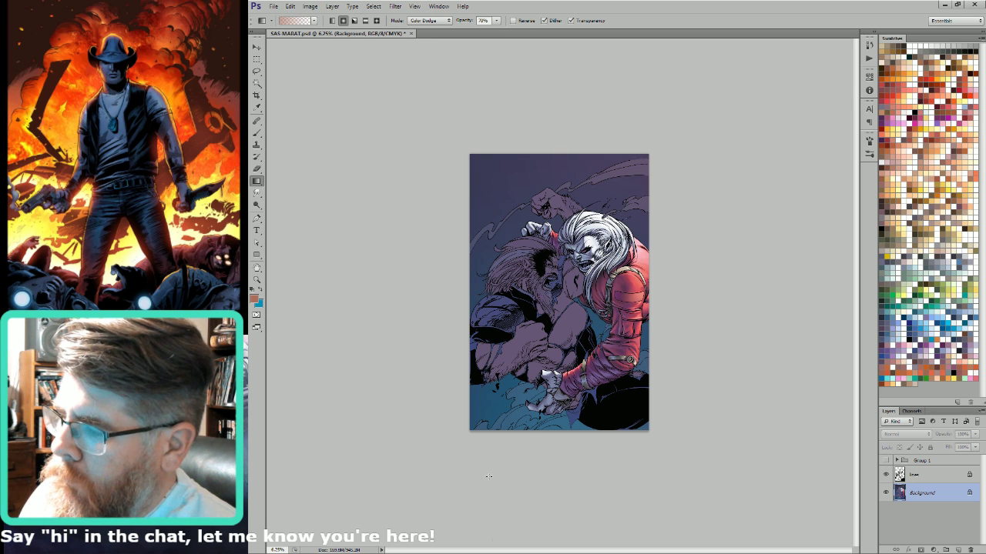
left_click_drag(646, 102, 490, 442)
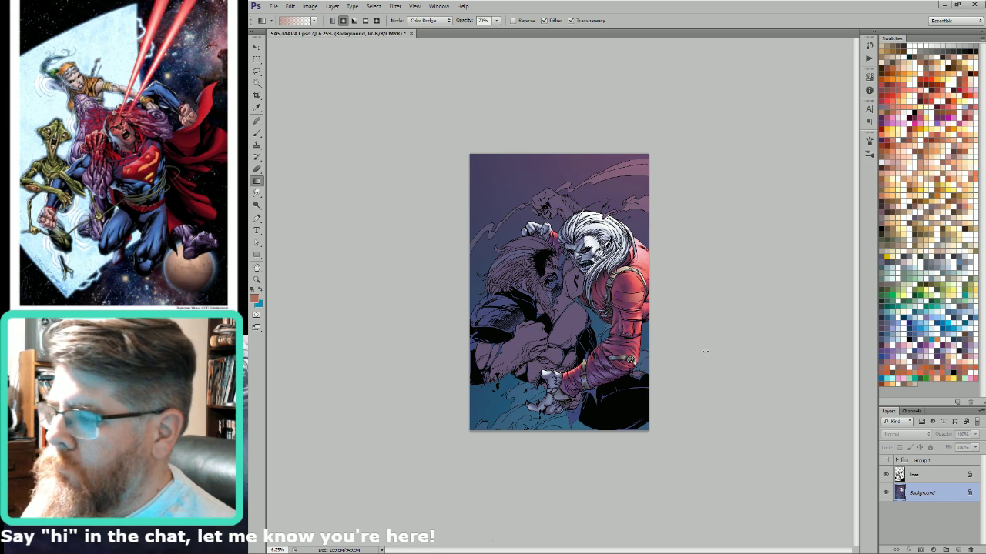
Select the background area without the smoke from the Alpha 4 channel and add a new layer above Background.
key("b")
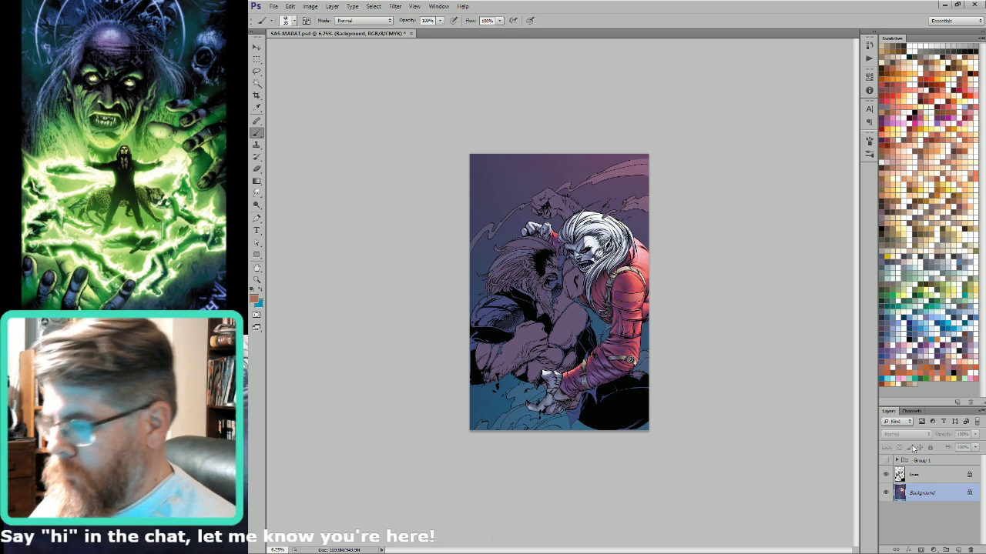
key("ctrl+6")
key("w")
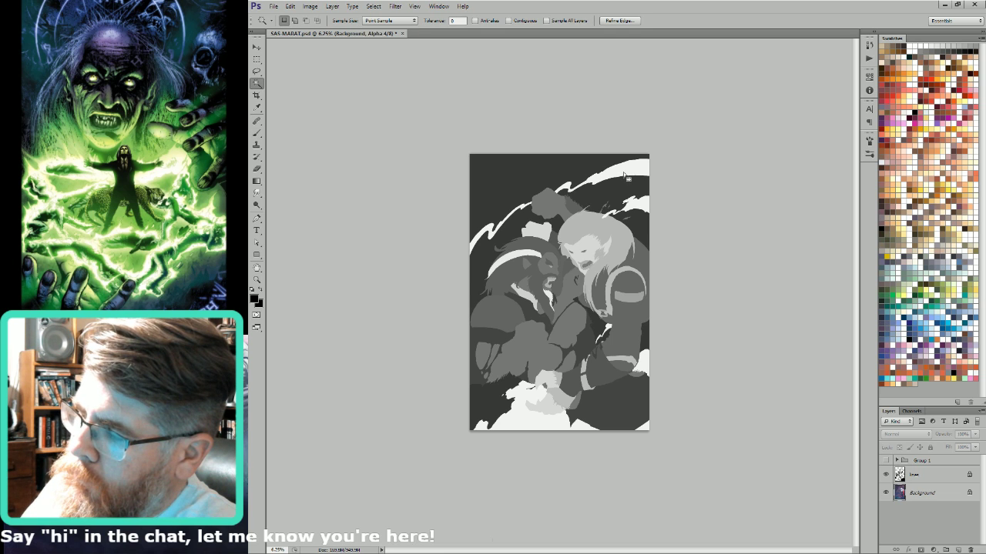
key("ctrl+2")
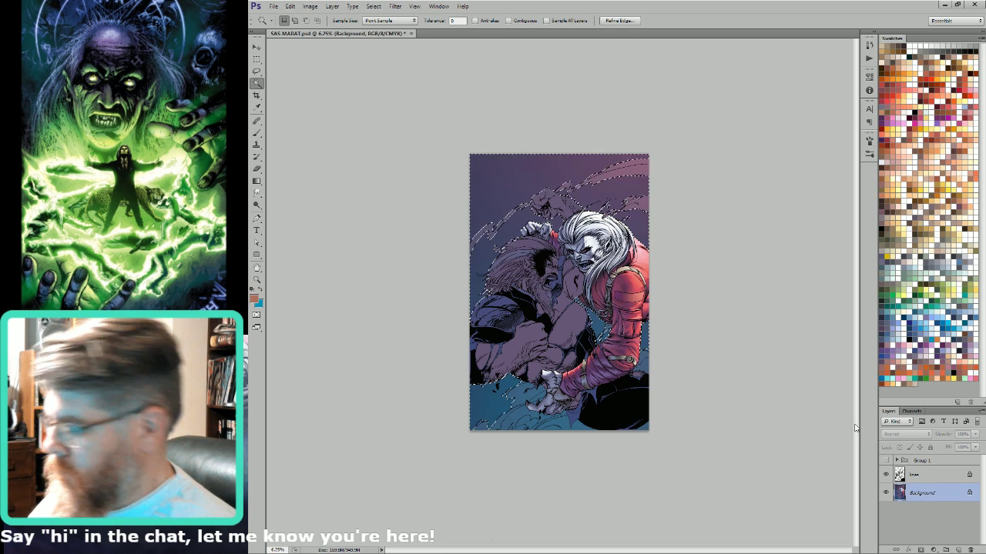
left_click(959, 549)
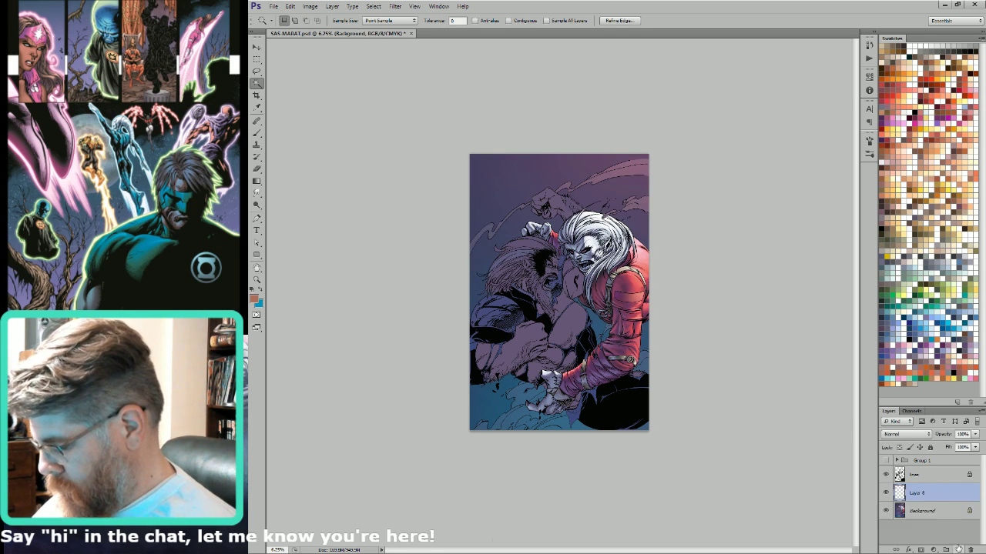
Try orange strokes with a size 2500 mottled texture brush around the raised fists on the new layer.
key("b")
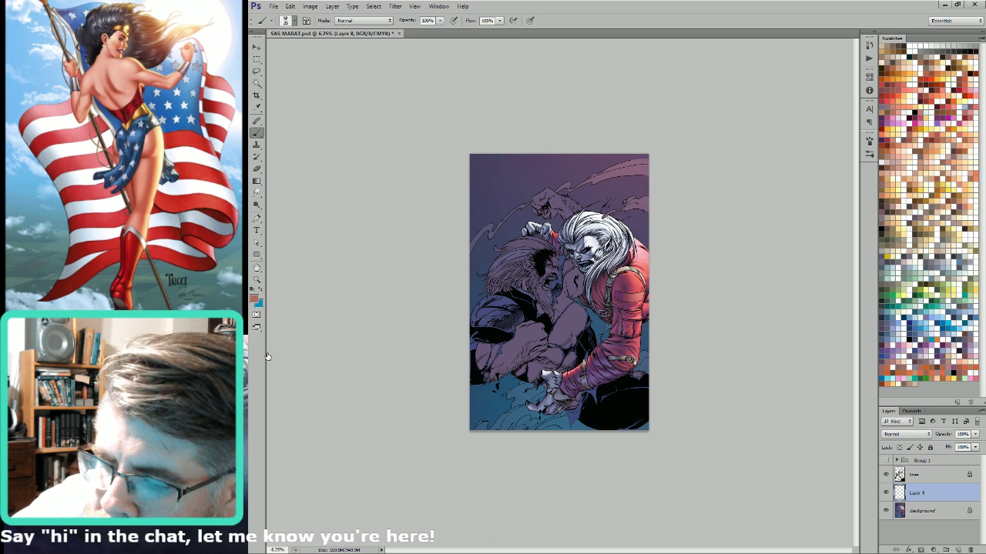
key(".")
left_click_drag(501, 193, 551, 206)
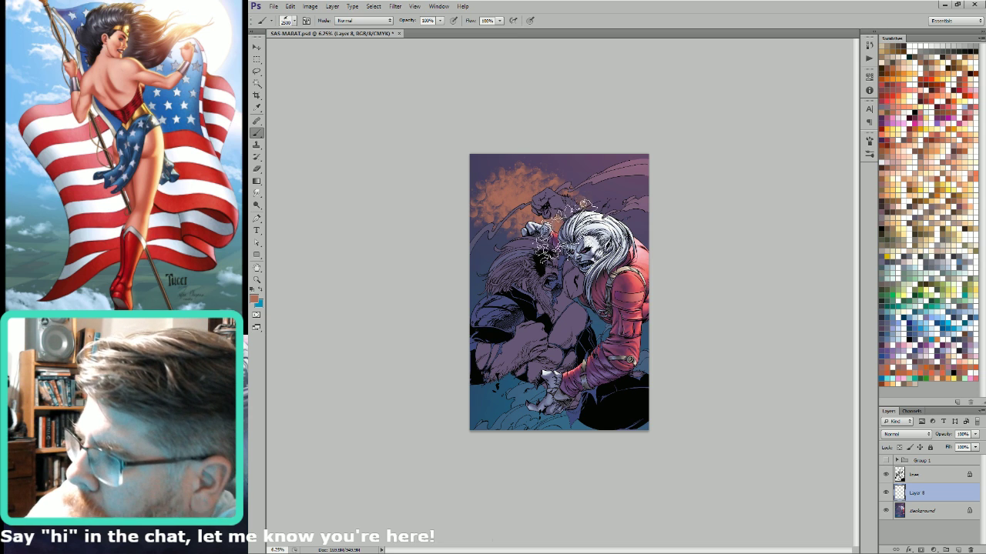
key("ctrl+z")
left_click_drag(507, 239, 513, 211)
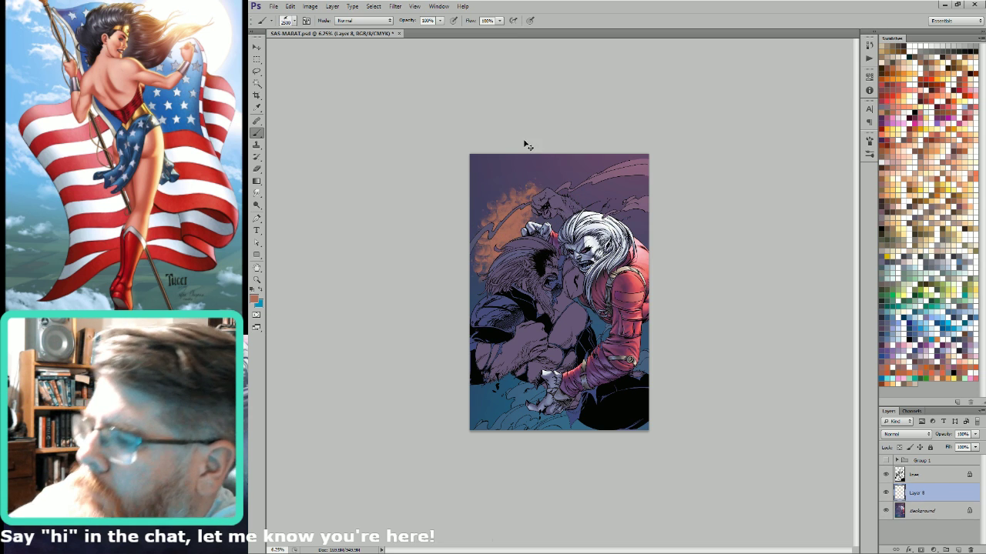
key("ctrl+z")
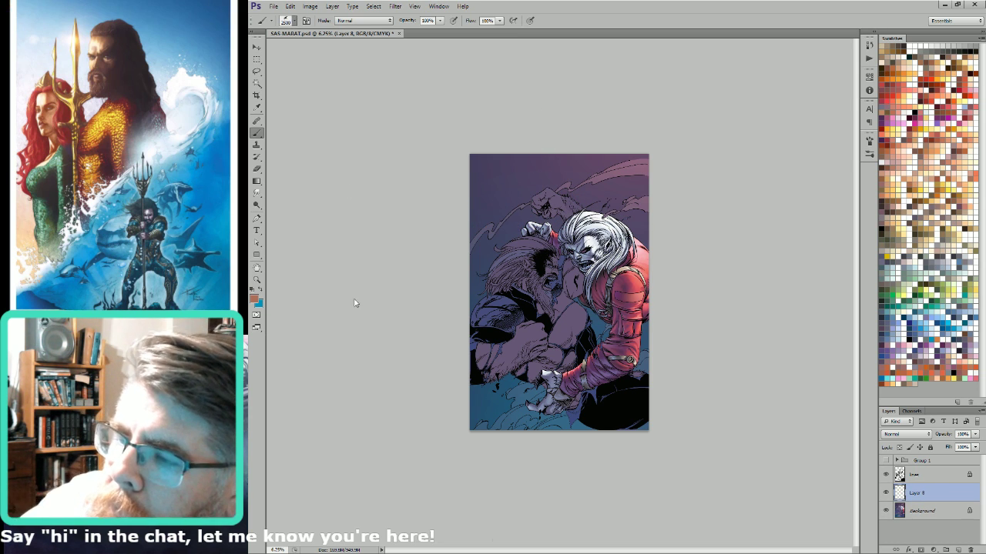
Try an orange dripping texture brush in the background above the dark-haired fighter.
left_click(340, 209)
left_click_drag(506, 185, 546, 196)
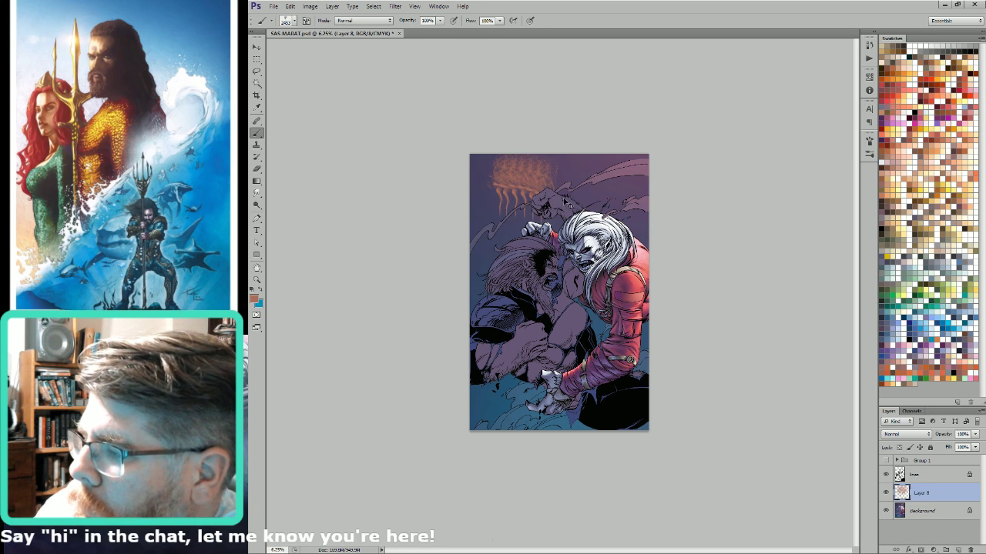
key("ctrl+z")
left_click(511, 193)
key("ctrl+z")
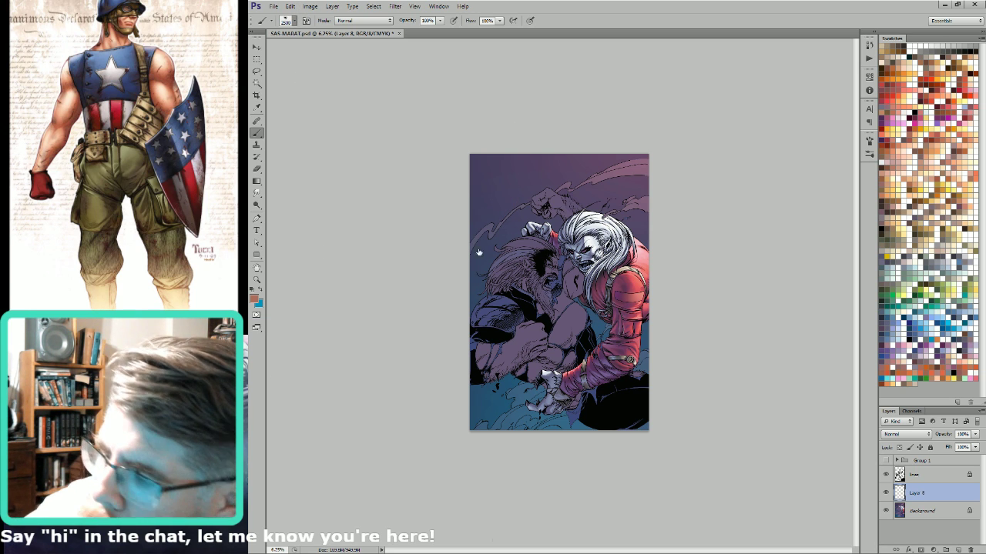
Try a size 2500 orange speckle brush in the background beside the raised fist.
key("]")
left_click(499, 204)
key("ctrl+z")
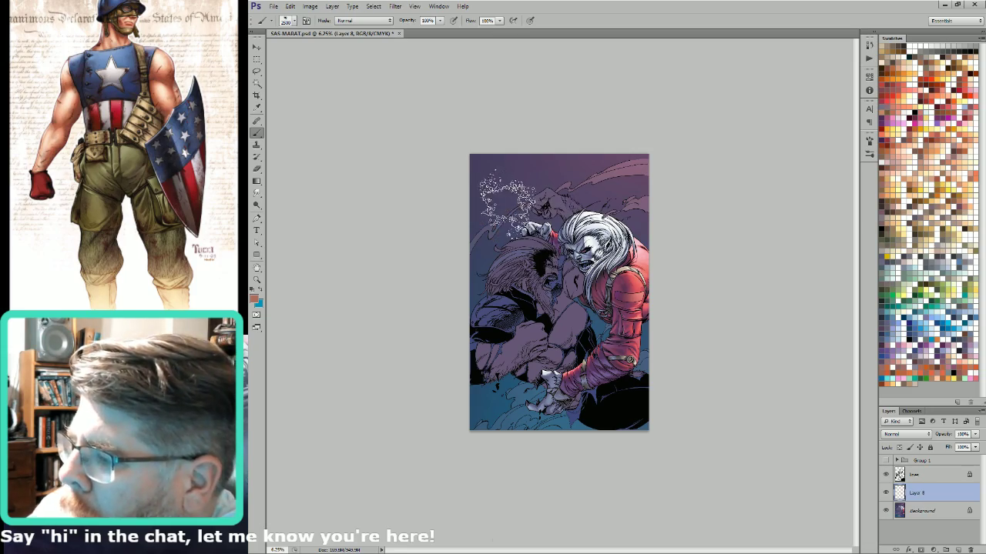
left_click(515, 201)
scroll(516, 187, "up", 5)
key("ctrl+z")
left_click(514, 185)
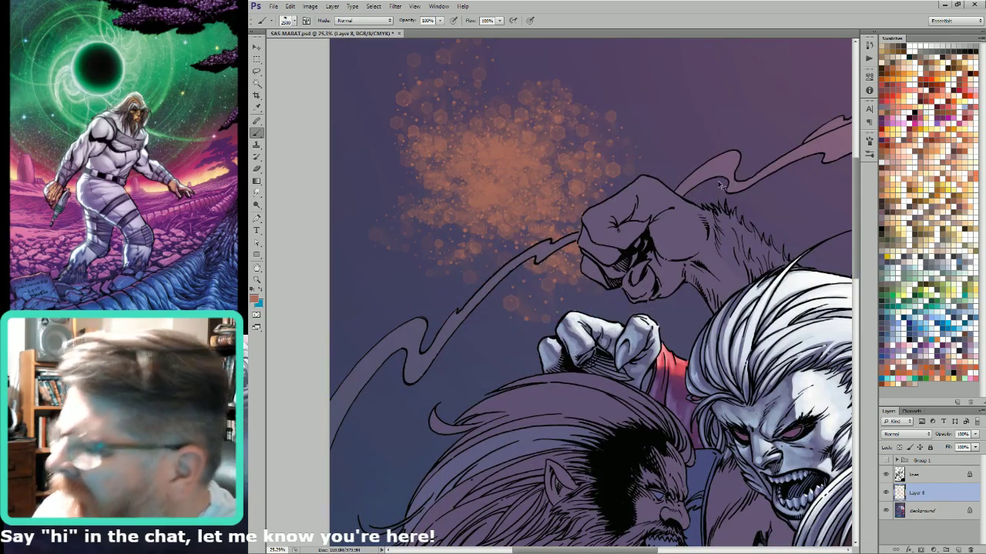
key("ctrl+alt+z")
key("ctrl+alt+z")
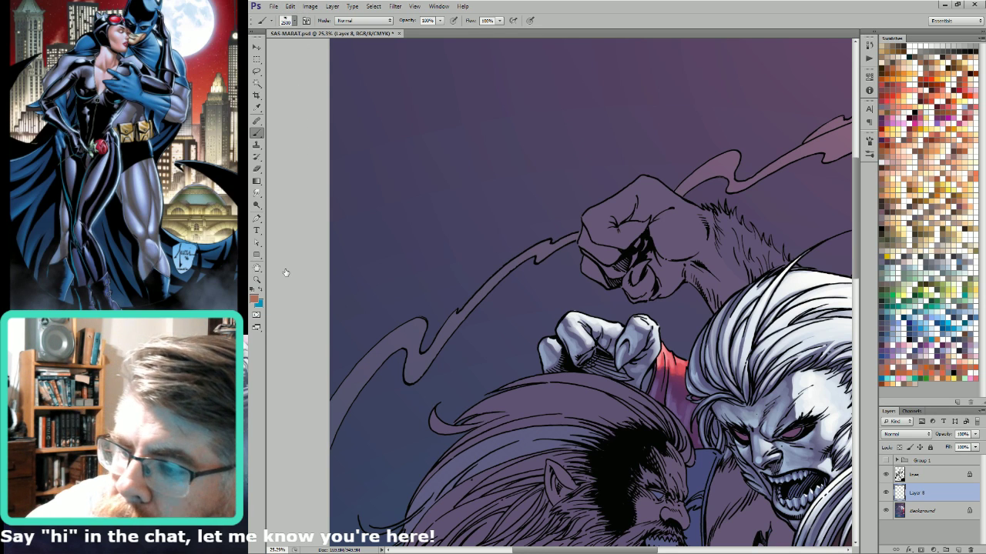
Try a size 500 scattered ring brush in orange across the background above the raised fist.
left_click_drag(513, 193, 708, 200)
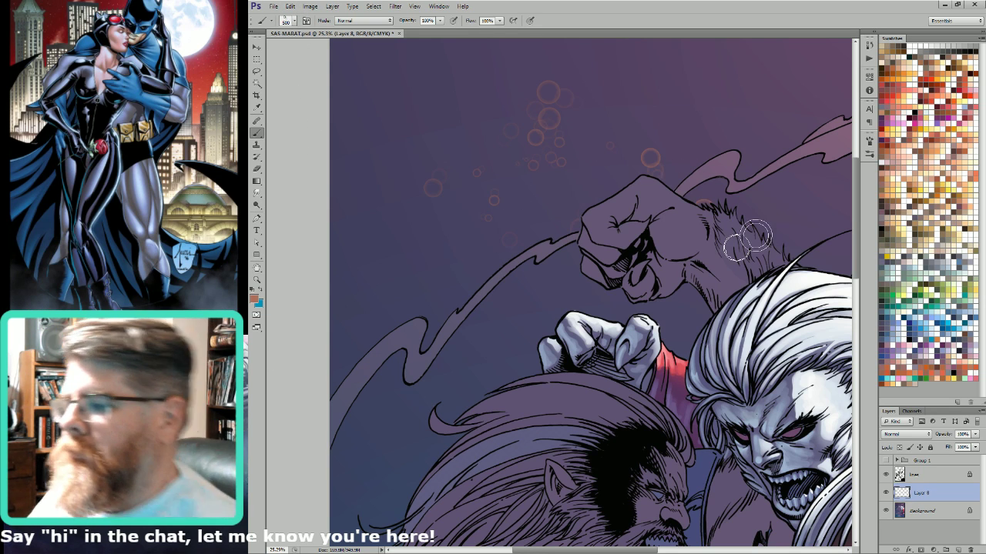
key("ctrl+minus")
key("ctrl+minus")
key("ctrl+minus")
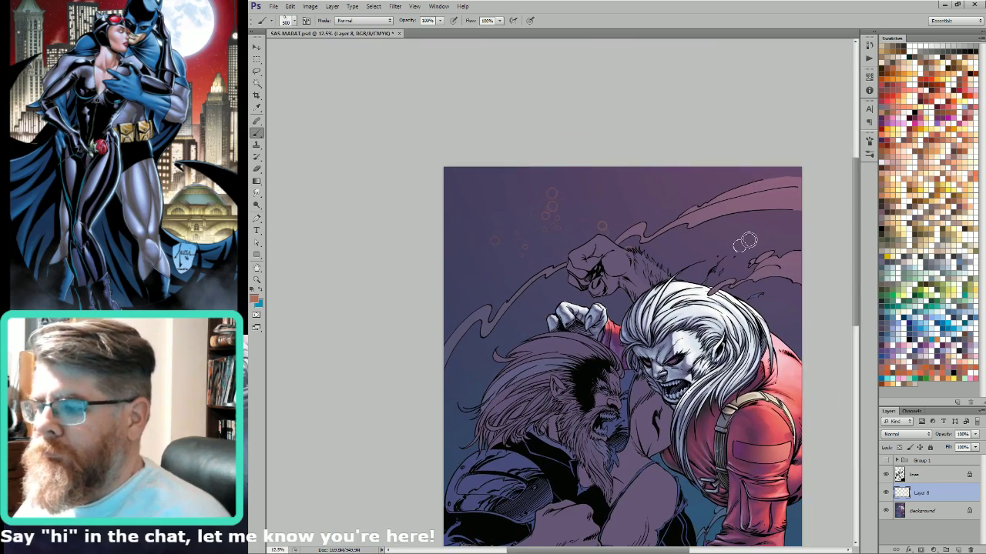
key("ctrl+minus")
key("z")
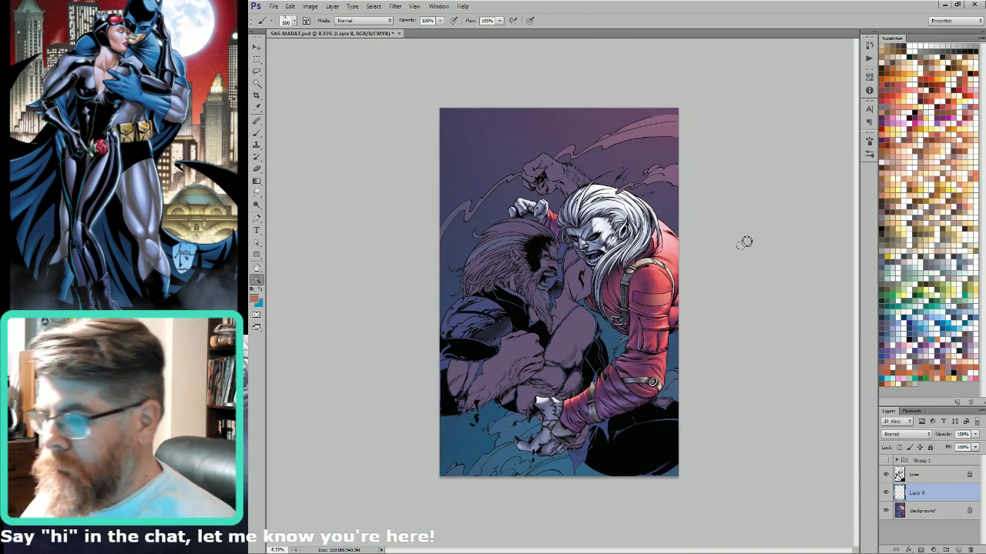
Swap the foreground and background colours and set the Gradient tool to the diamond style.
key("b")
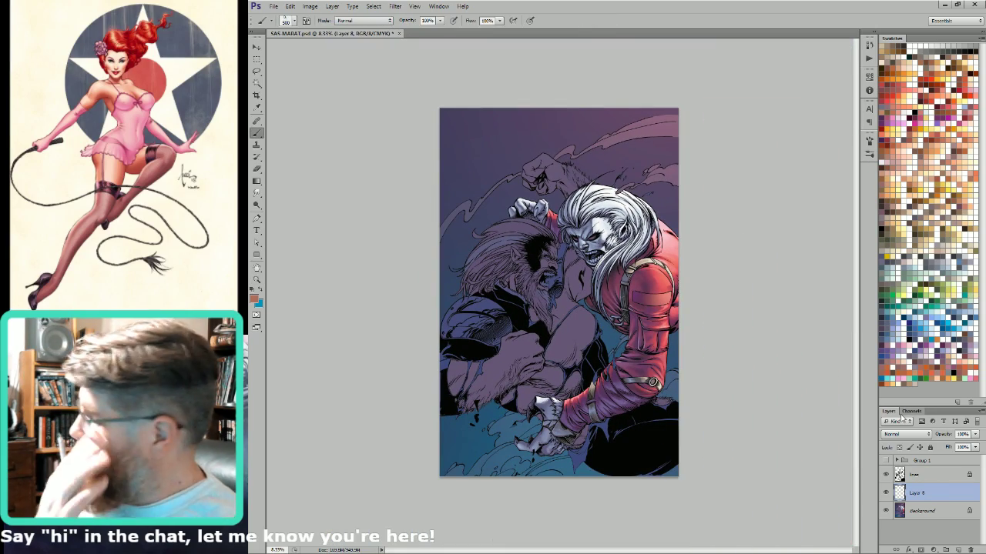
key("g")
key("x")
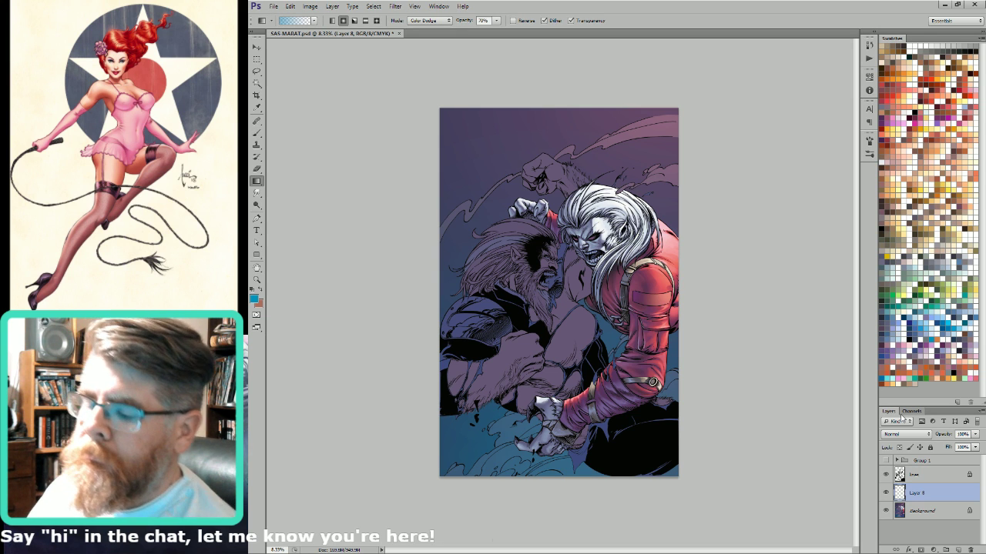
key("]")
key("]")
key("]")
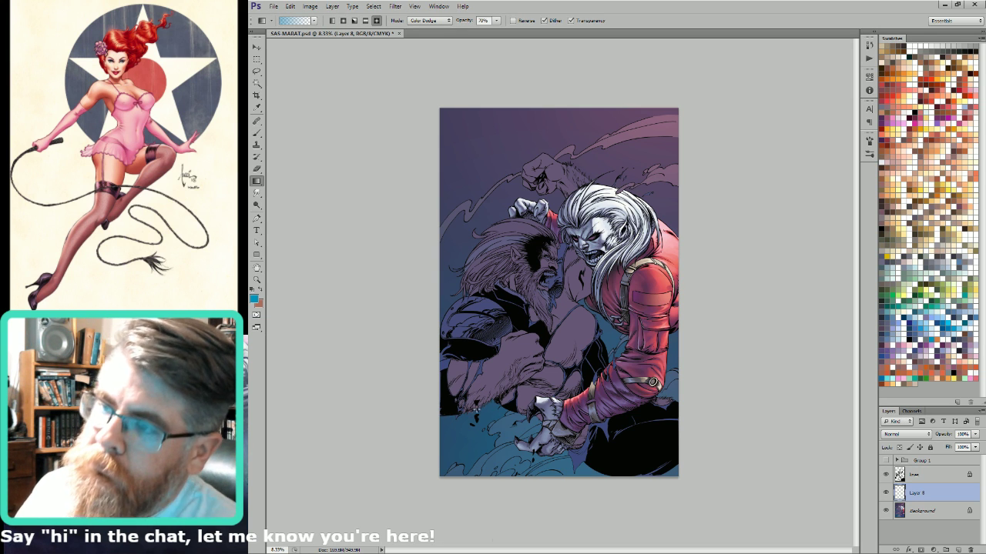
Try an enlarged scattered ring brush in blue Color Dodge mode across the background, and undo the strokes.
key("b")
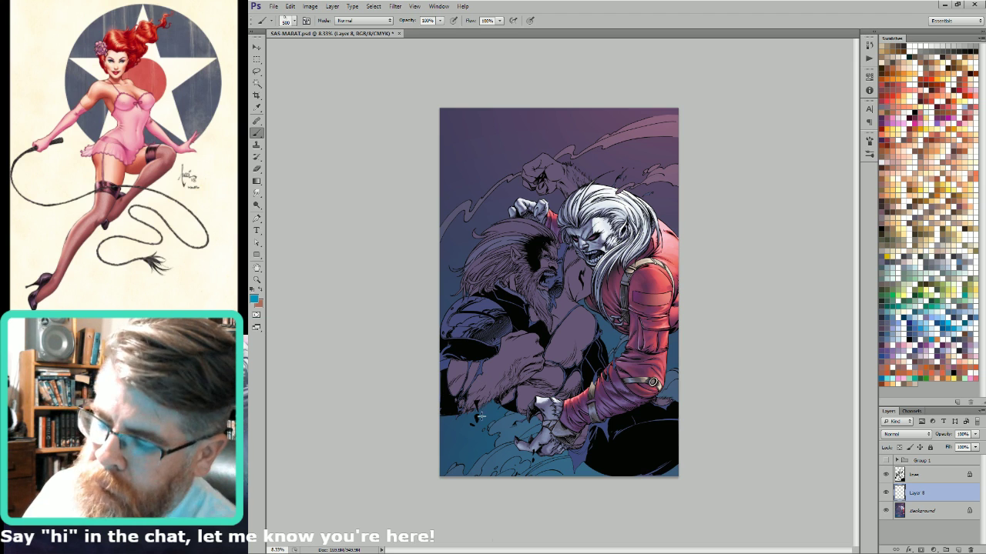
key("shift+alt+d")
key("]")
key("]")
key("]")
key("]")
key("]")
key("]")
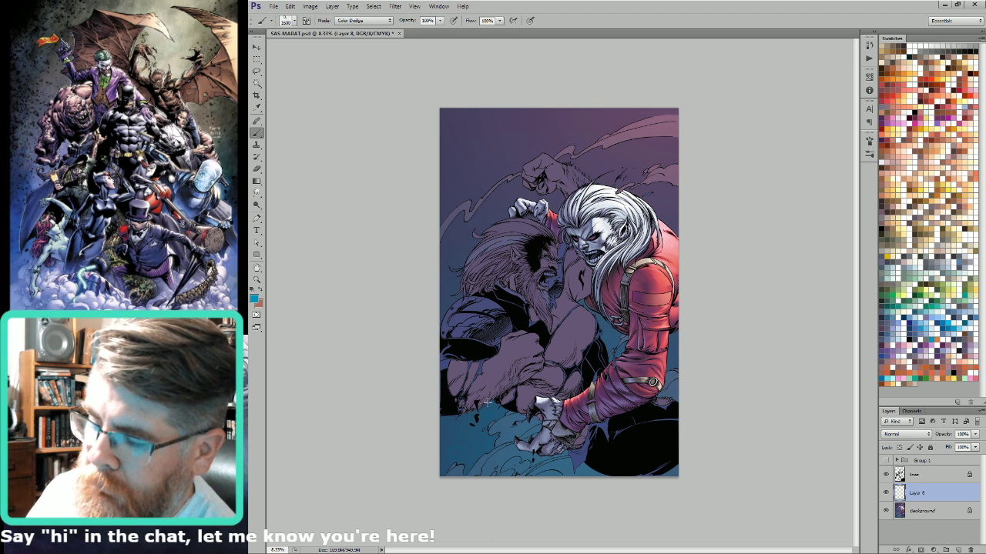
mouse_move(517, 273)
left_mouse_down()
mouse_move(470, 166)
mouse_move(541, 188)
mouse_move(634, 276)
left_mouse_up()
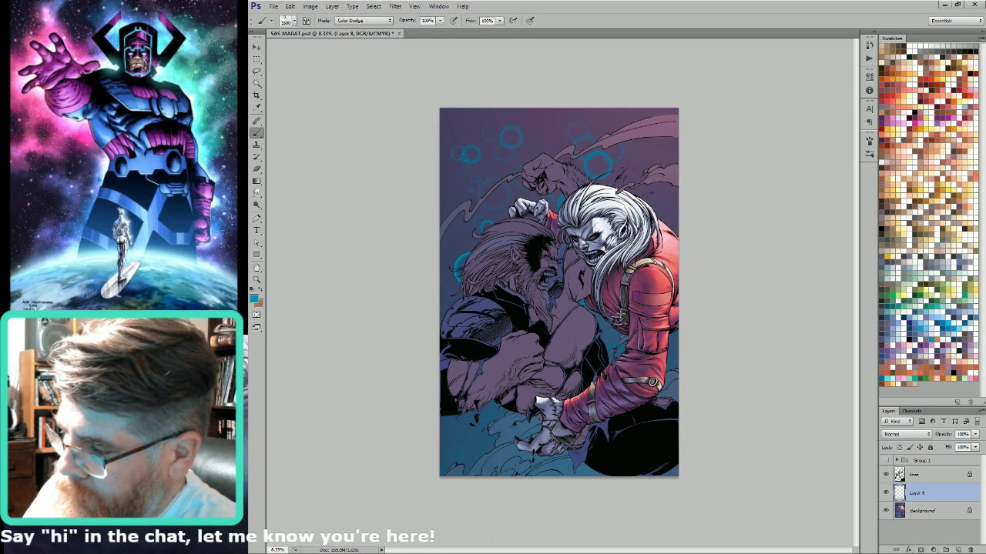
left_click(453, 442)
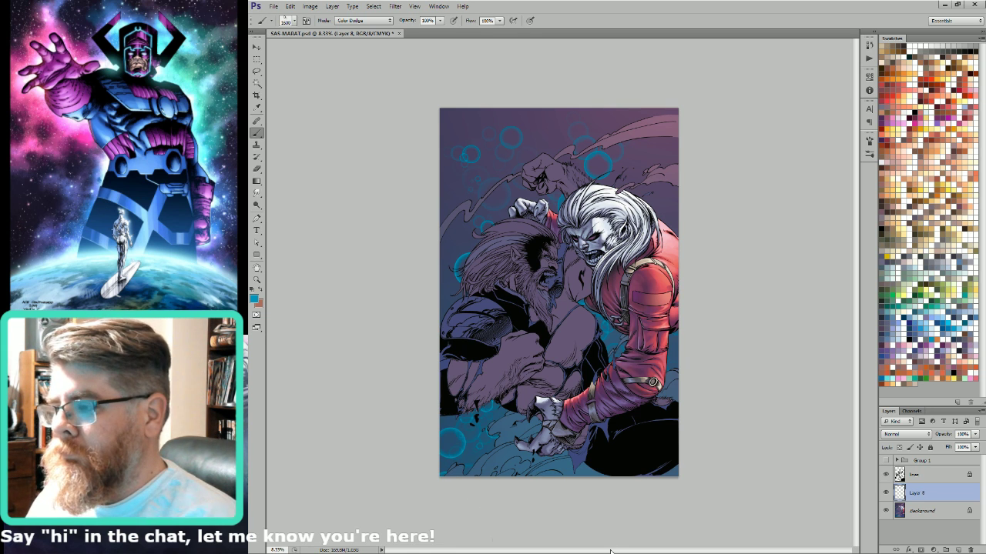
key("ctrl+alt+z")
key("ctrl+alt+z")
key("ctrl+alt+z")
key("ctrl+alt+z")
key("ctrl+alt+z")
key("ctrl+alt+z")
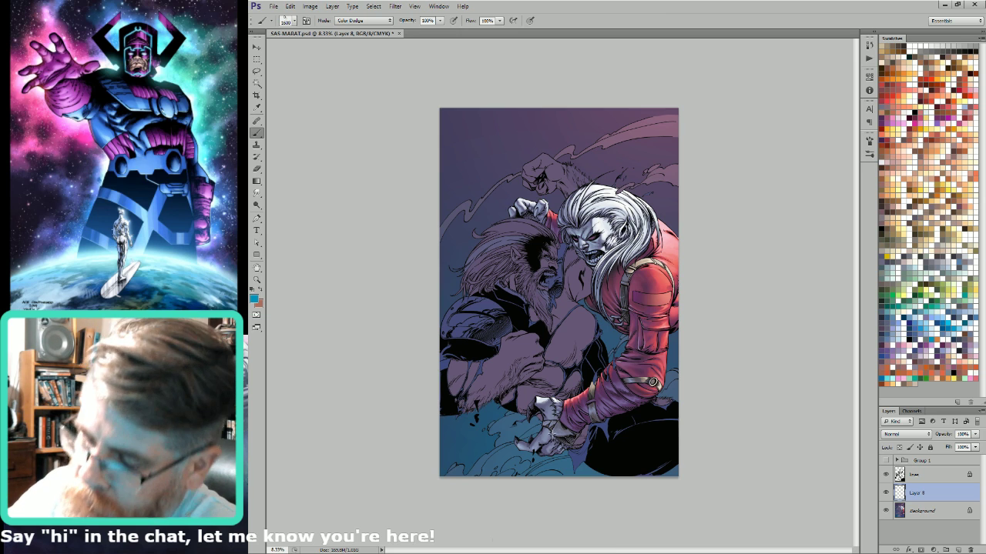
Try blue ring stamps in the lower smoke and behind the dark-haired fighter's head, and undo them.
left_click(499, 409)
left_click(467, 454)
left_click(472, 416)
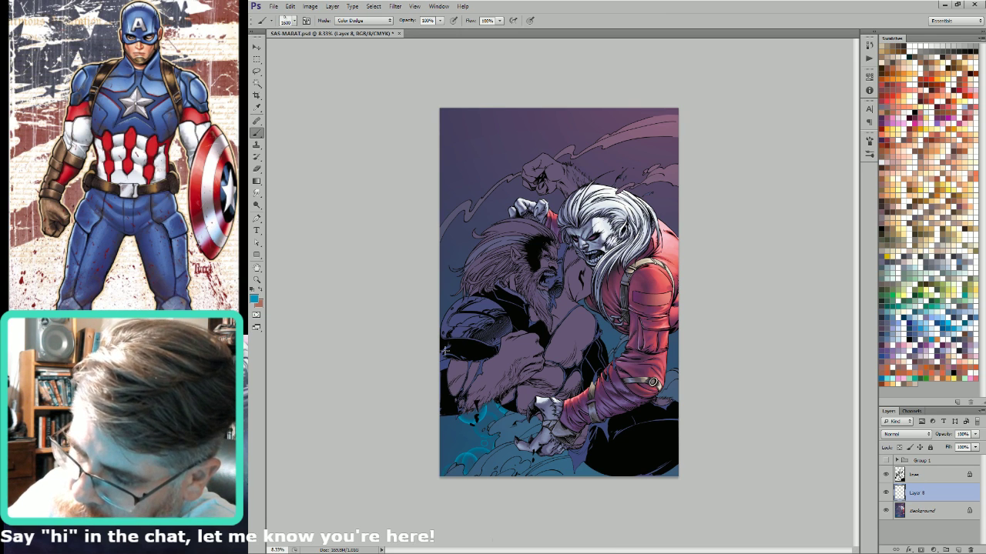
left_click(460, 275)
left_click(497, 214)
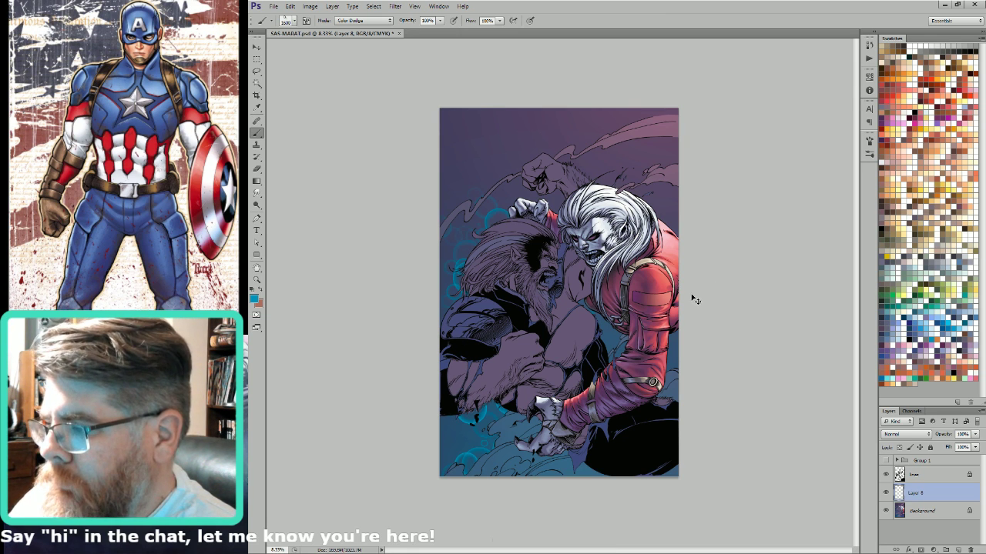
key("ctrl+alt+z")
key("ctrl+alt+z")
key("ctrl+alt+z")
key("ctrl+alt+z")
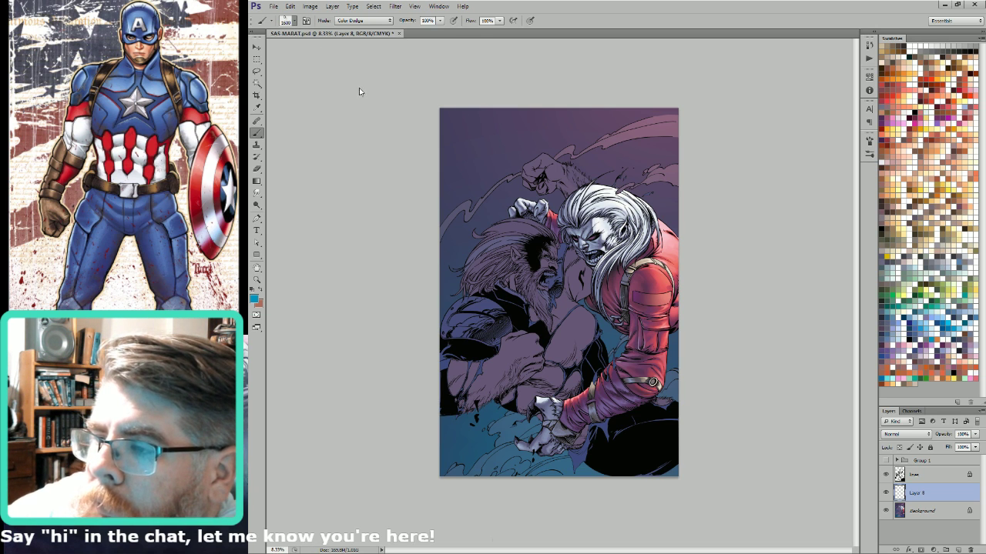
Try a blue vertical-streak texture brush up to size 5000 in the background below the dark-haired fighter.
left_click_drag(309, 157, 338, 127)
left_click_drag(479, 146, 556, 203)
key("ctrl+z")
mouse_move(466, 452)
left_mouse_down()
mouse_move(459, 455)
mouse_move(495, 411)
mouse_move(491, 430)
left_mouse_up()
key("ctrl+z")
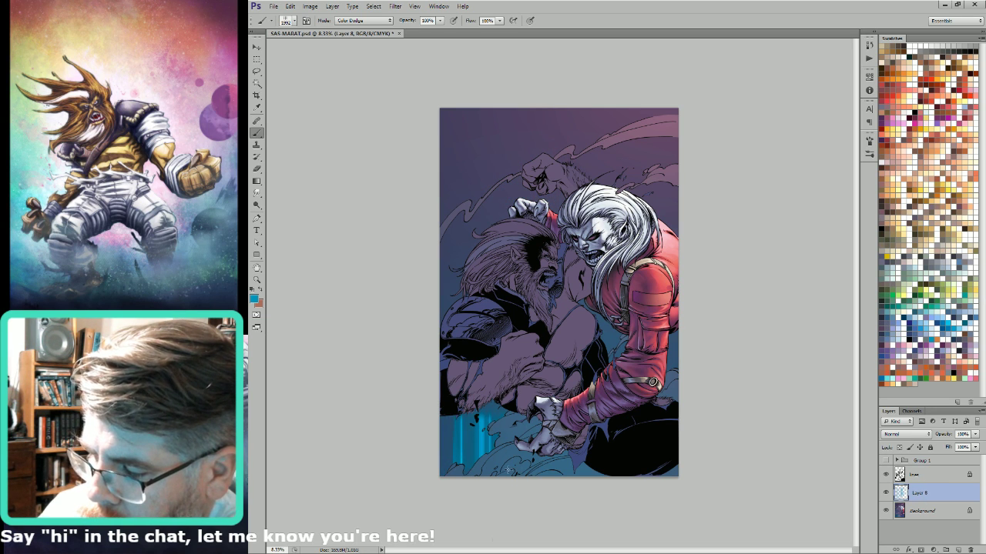
key("ctrl+z")
key("bracketright")
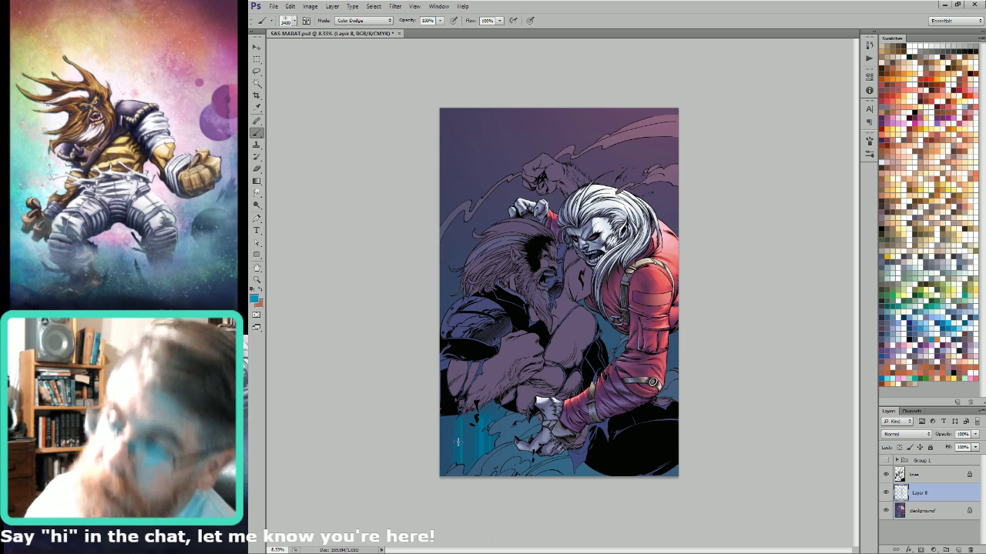
key("bracketright")
key("ctrl+z")
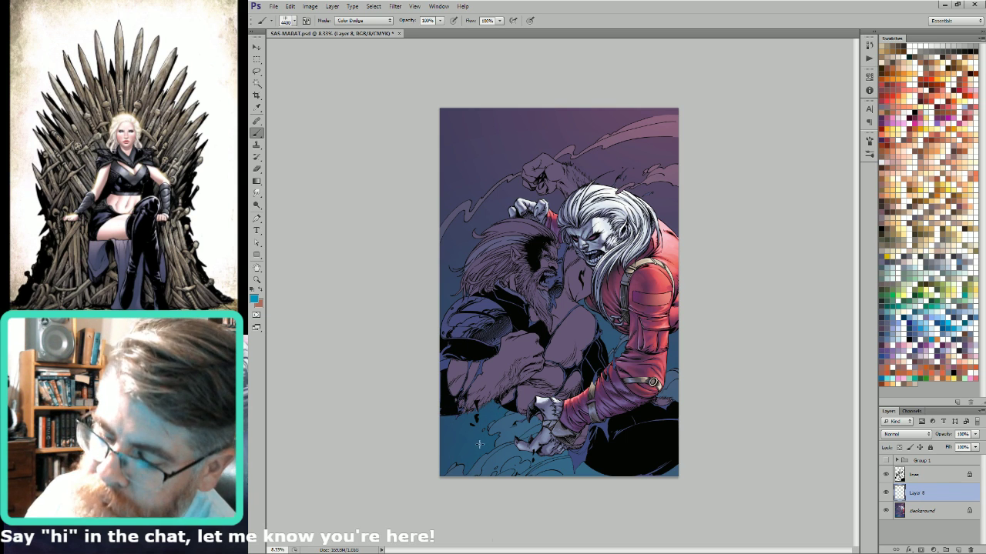
left_click_drag(472, 455, 476, 483)
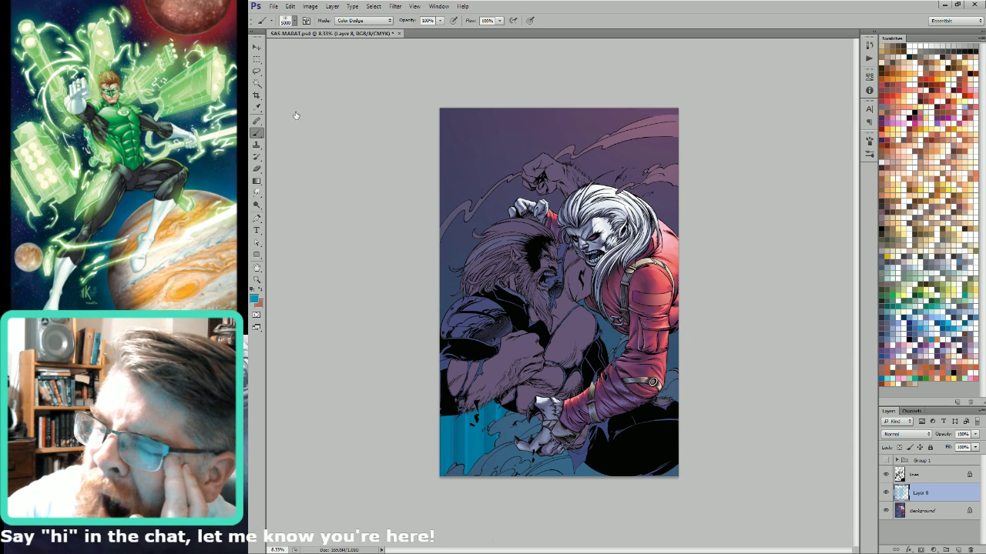
Try a blue scattered triangle brush in the background above the raised fist.
key(".")
left_click(519, 147)
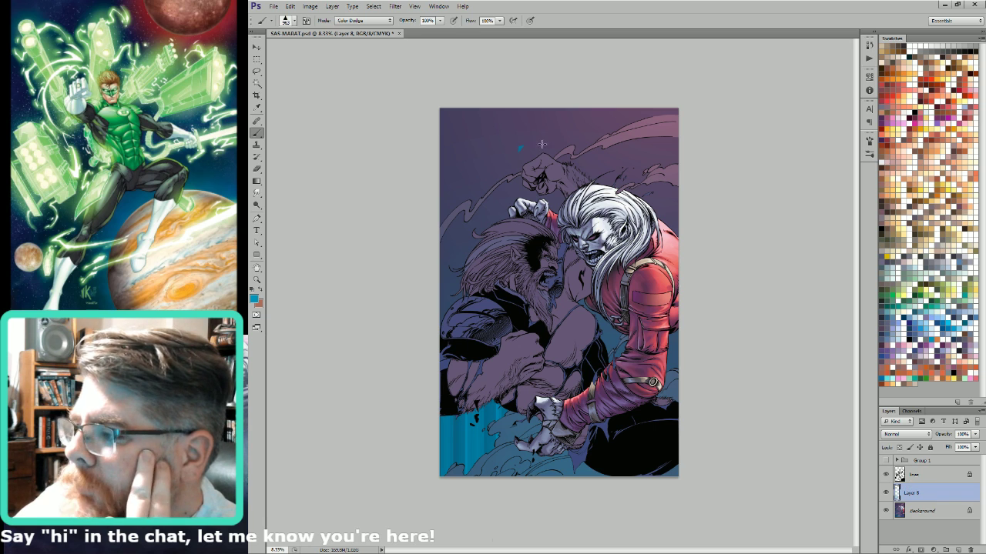
left_click(494, 131)
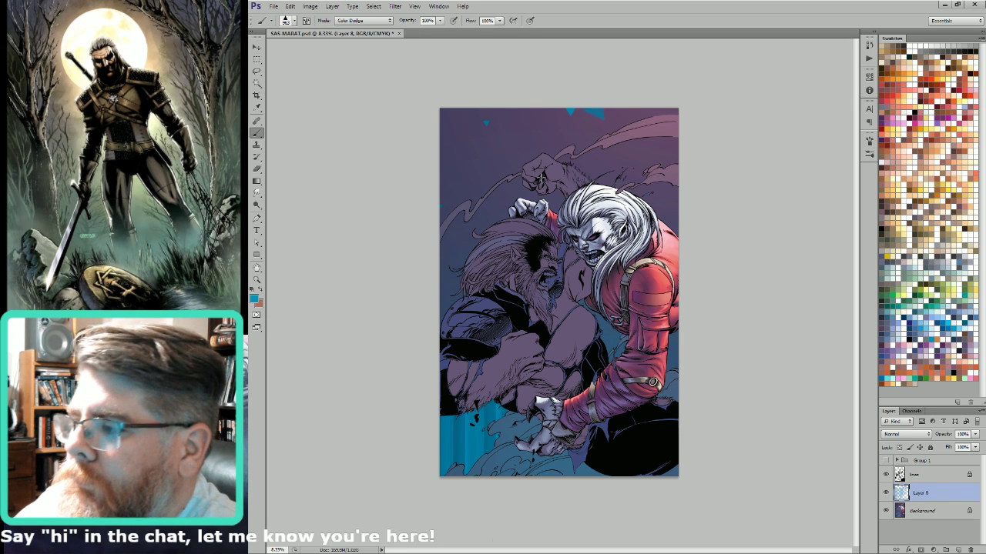
mouse_move(536, 166)
left_mouse_down()
mouse_move(524, 116)
mouse_move(568, 142)
left_mouse_up()
key("ctrl+z")
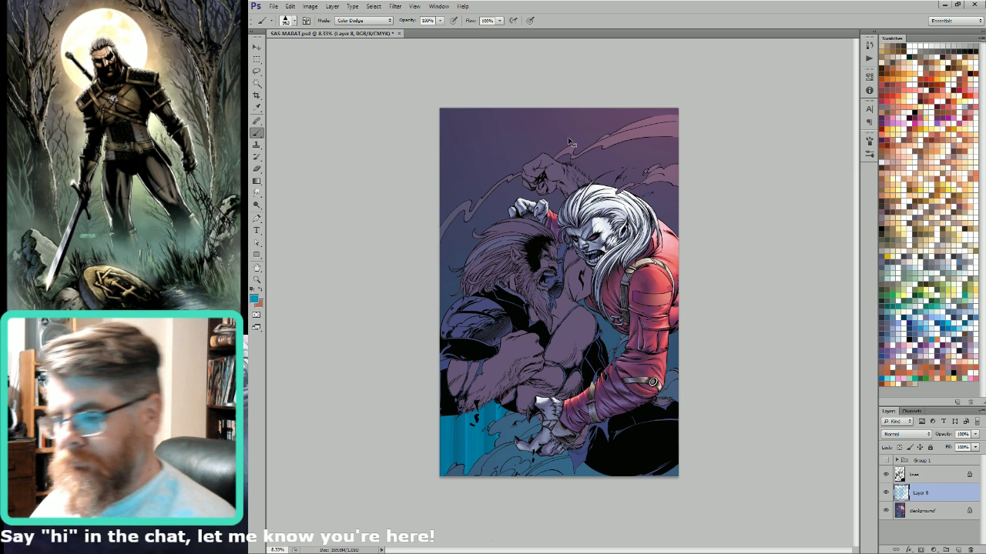
Undo the remaining blue streaks and delete the texture test layer.
key("ctrl+alt+z")
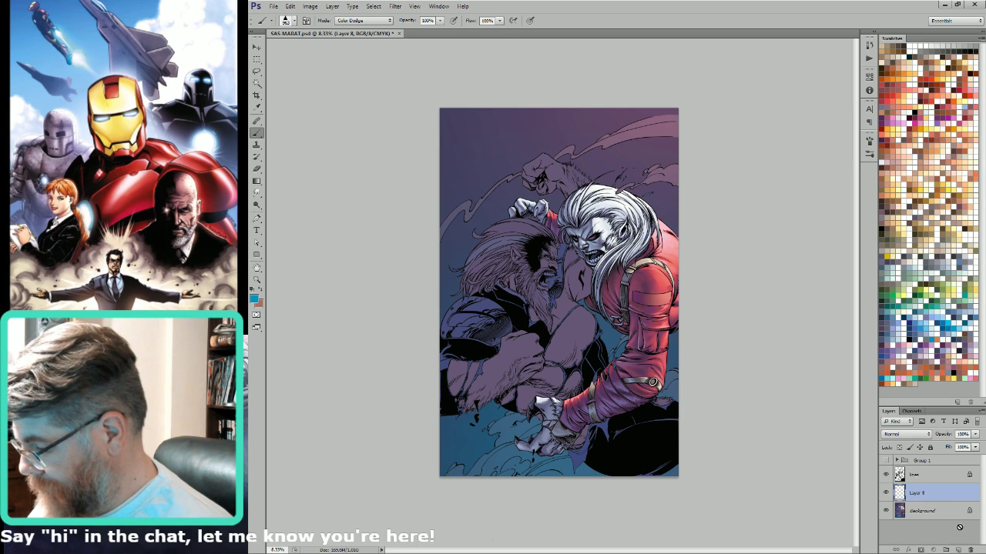
left_click(969, 550)
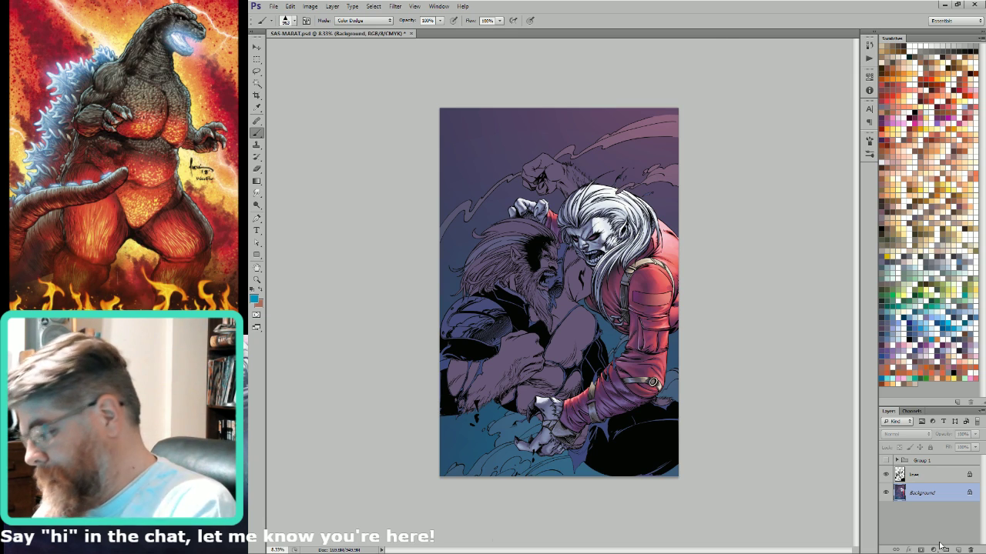
Select the smoke shapes from the Alpha 4 channel, copy them to a new layer and lock its transparent pixels.
key("ctrl+plus")
key("w")
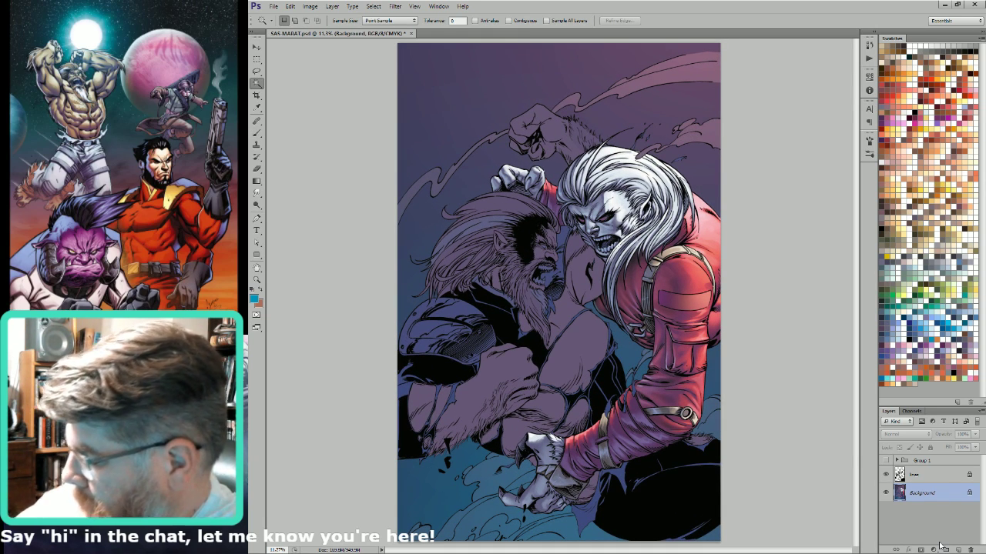
key("ctrl+6")
left_click(708, 80)
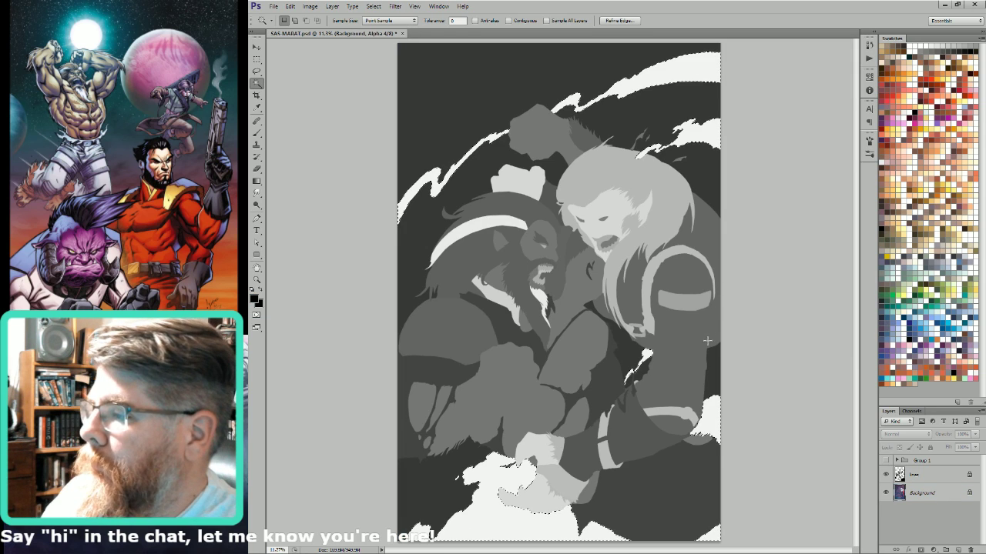
key("ctrl+2")
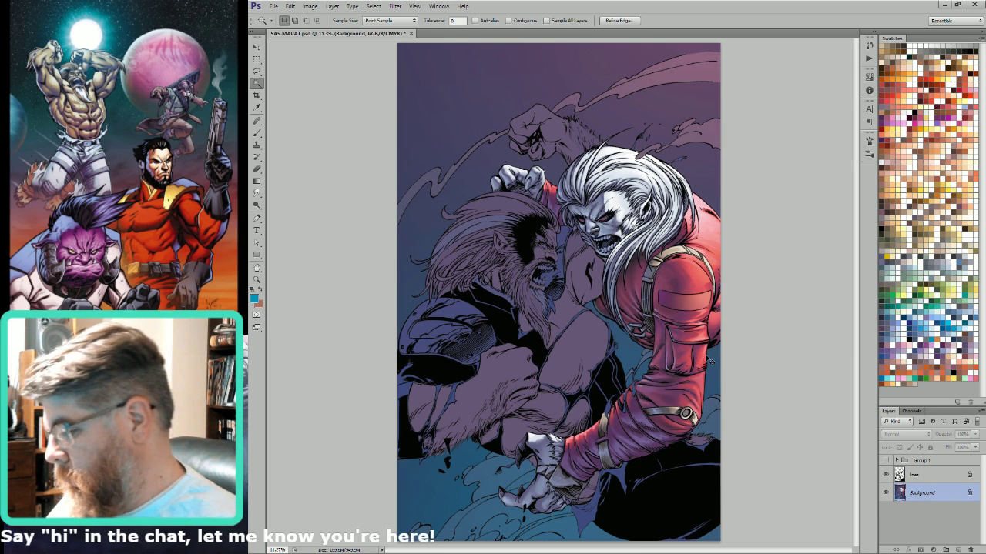
key("ctrl+j")
key("/")
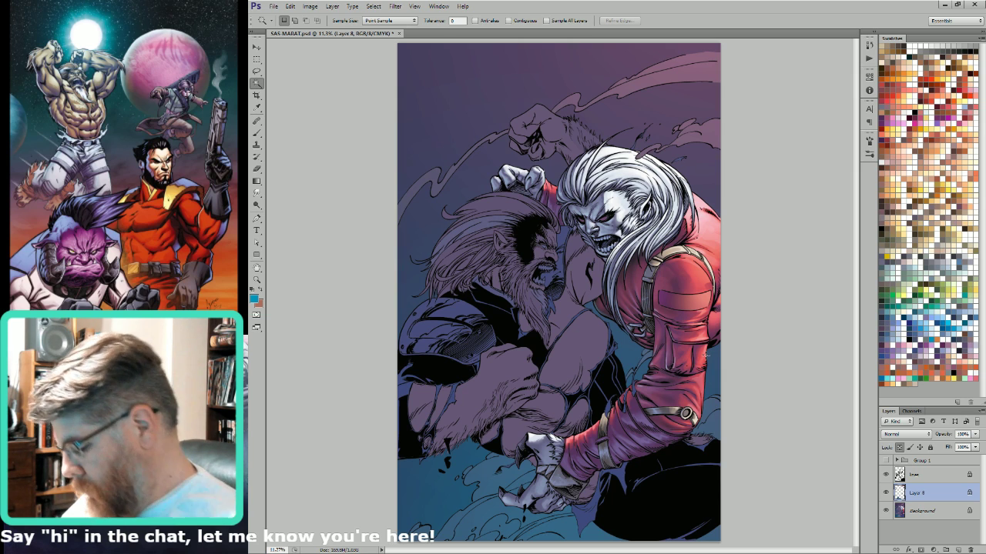
Lasso the small smoke wisp above the white-haired fighter's head with a 7 px feather.
key("b")
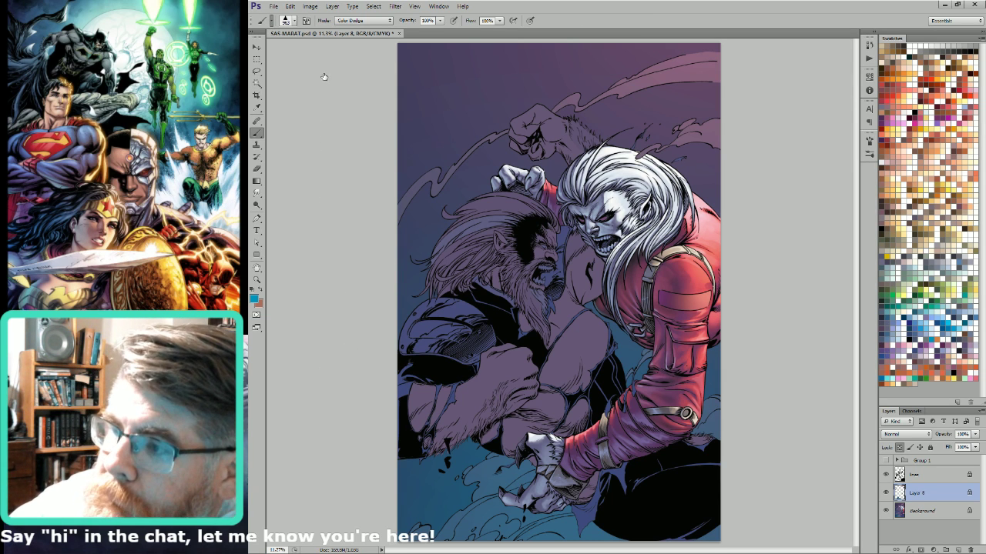
key("F2")
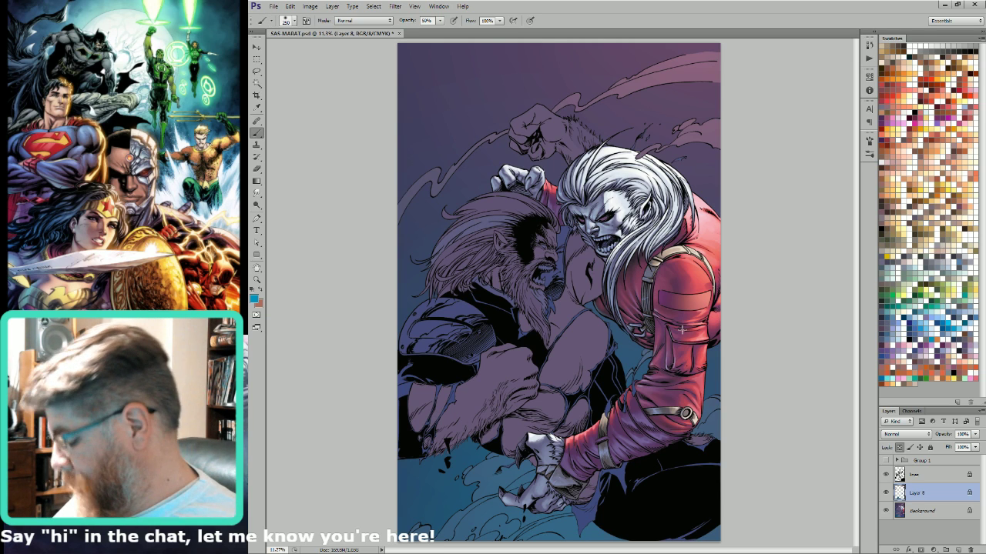
key("l")
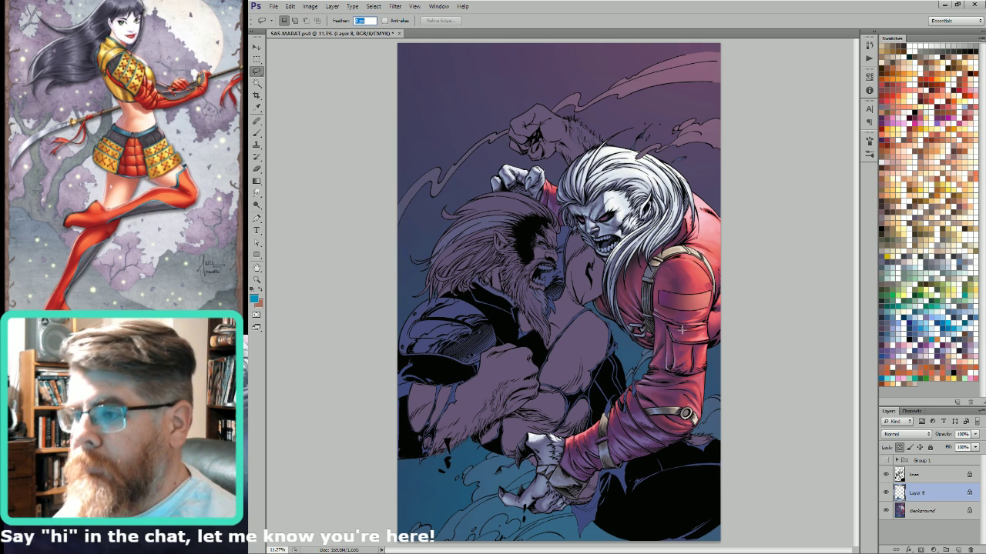
type("1")
key("Return")
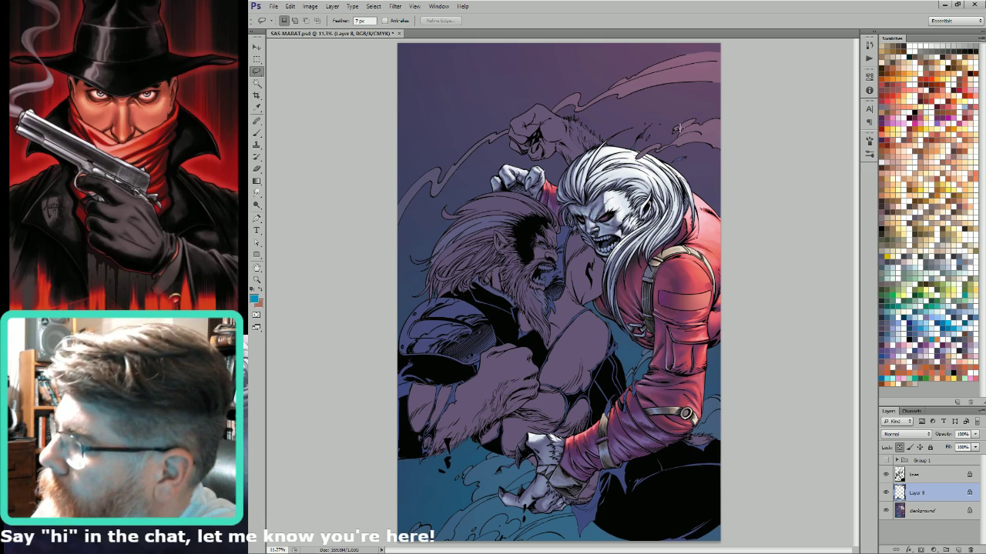
scroll(659, 127, "up", 5)
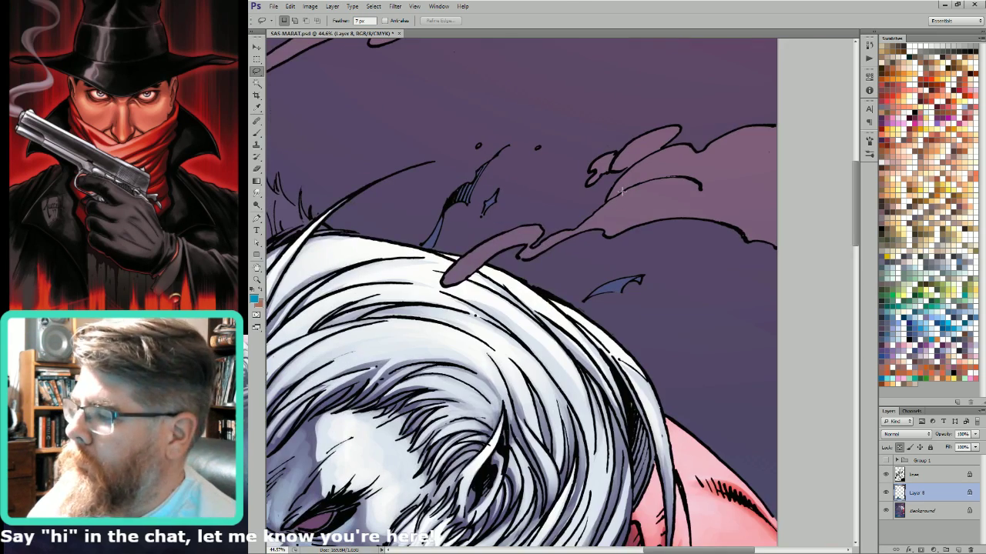
mouse_move(654, 132)
left_mouse_down()
mouse_move(636, 131)
mouse_move(639, 146)
mouse_move(655, 121)
left_mouse_up()
mouse_move(614, 157)
left_mouse_down()
mouse_move(587, 163)
mouse_move(612, 153)
left_mouse_up()
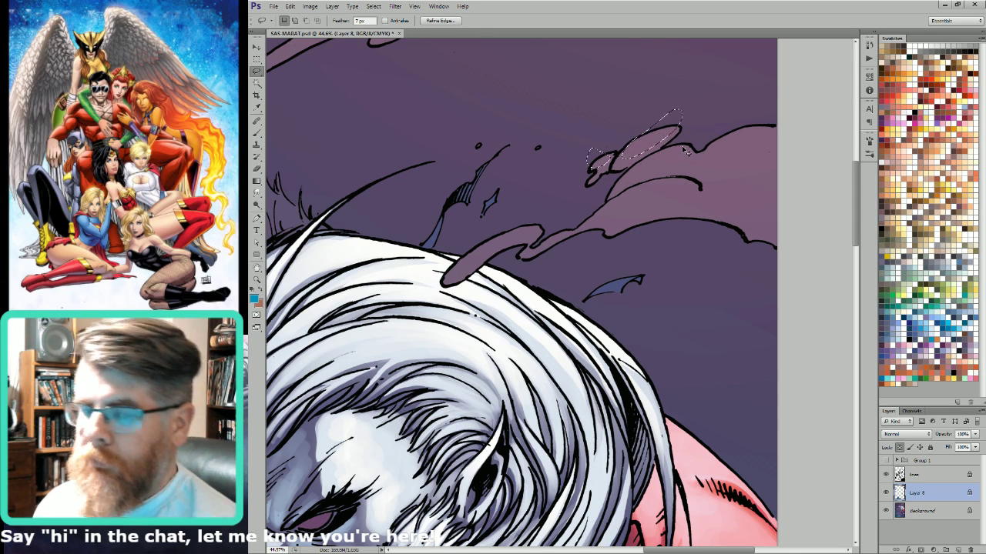
Highlight the selected smoke wisp with pale cream diamond gradients in Color Dodge mode at 70% opacity, hiding the selection edges.
key("ctrl+h")
key("g")
key("x")
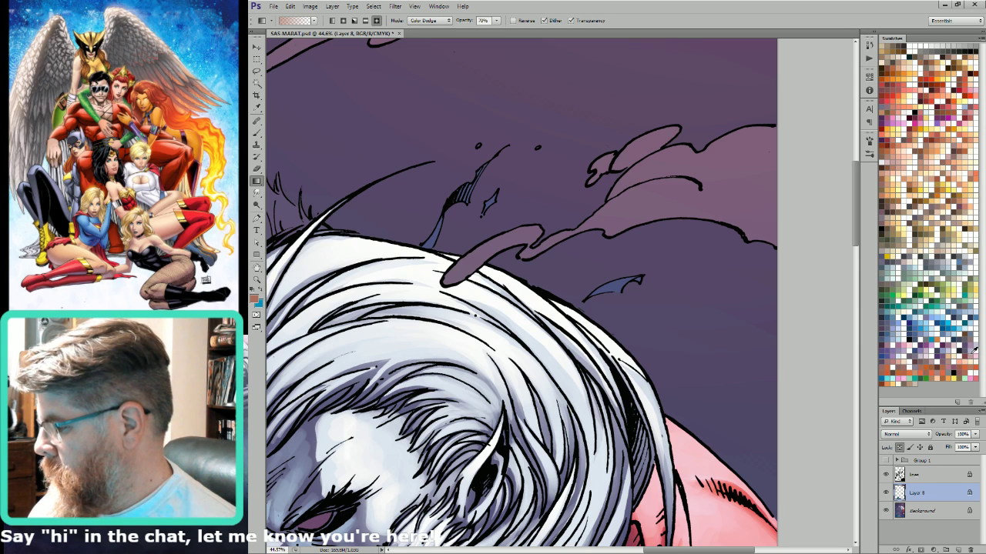
left_click(970, 362)
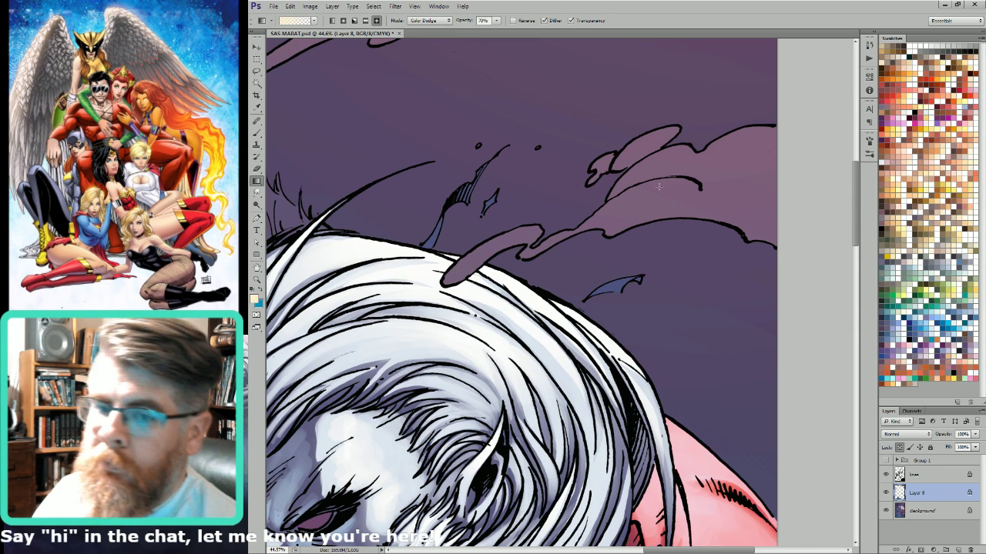
left_click_drag(632, 150, 573, 268)
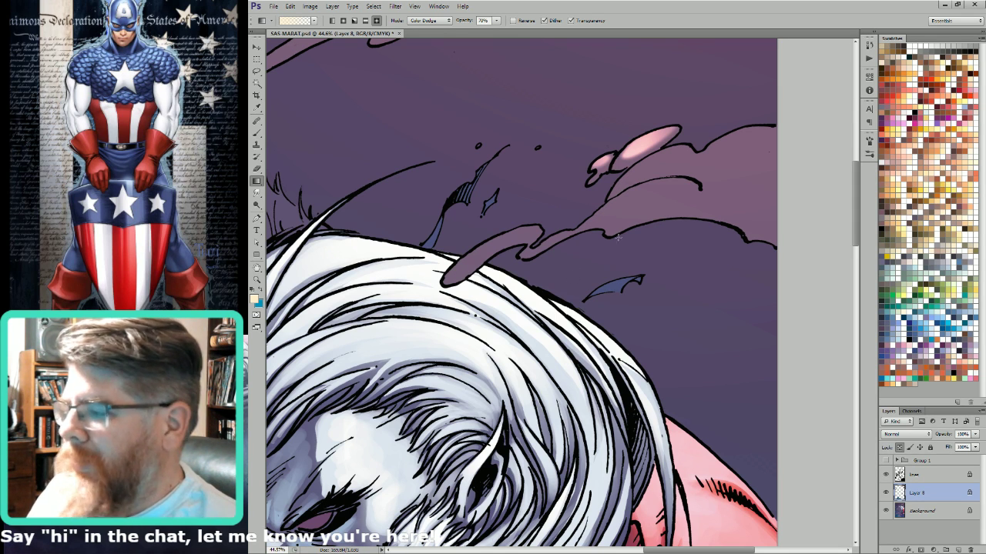
key("ctrl+z")
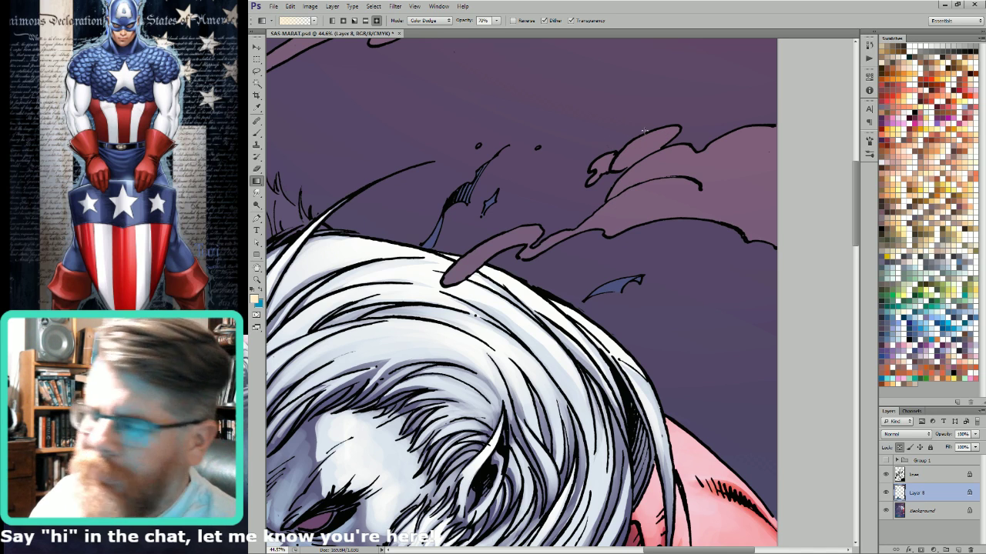
left_click_drag(620, 120, 637, 236)
left_click_drag(639, 148, 660, 135)
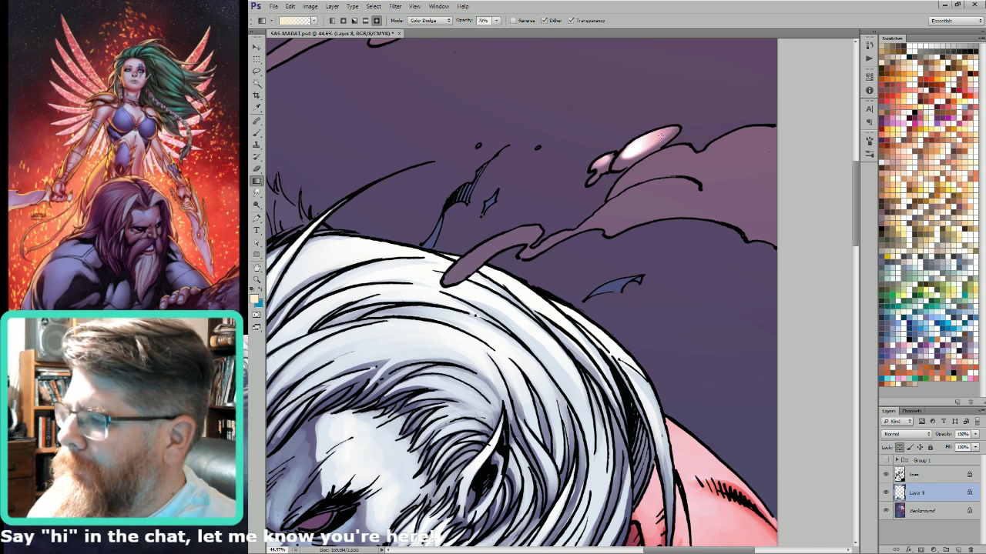
Undo the small smoke wisp's diamond highlights and relight it with cream radial gradients in Soft Light and Screen modes at 70% opacity.
key("ctrl+alt+z")
key("ctrl+alt+z")
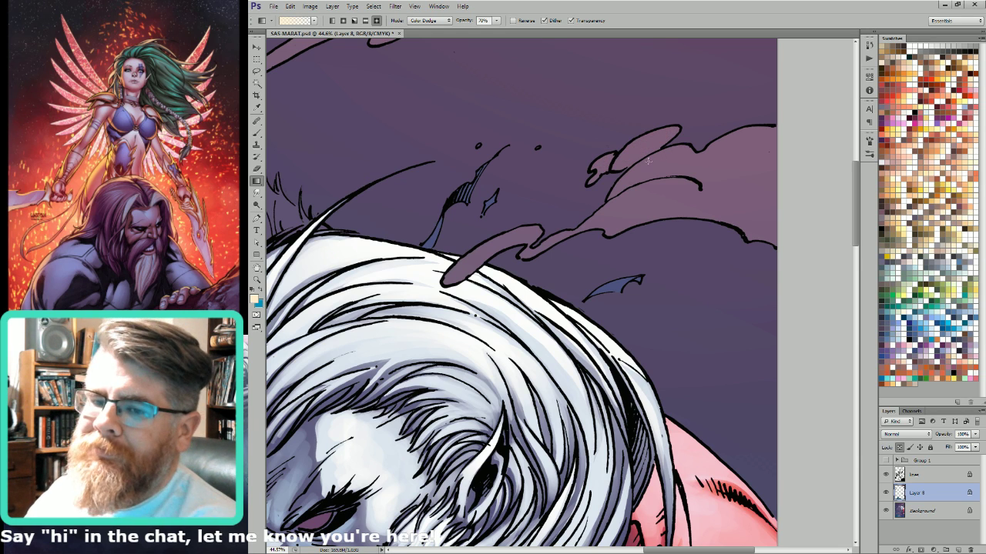
key("bracketright")
left_click(342, 21)
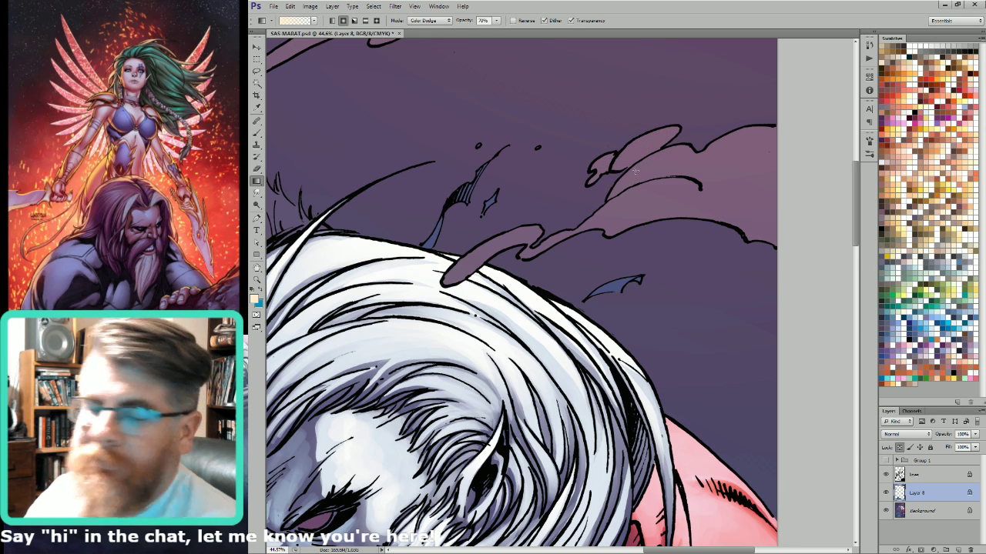
key("shift+alt+f")
left_click_drag(641, 146, 583, 224)
left_click_drag(630, 174, 591, 264)
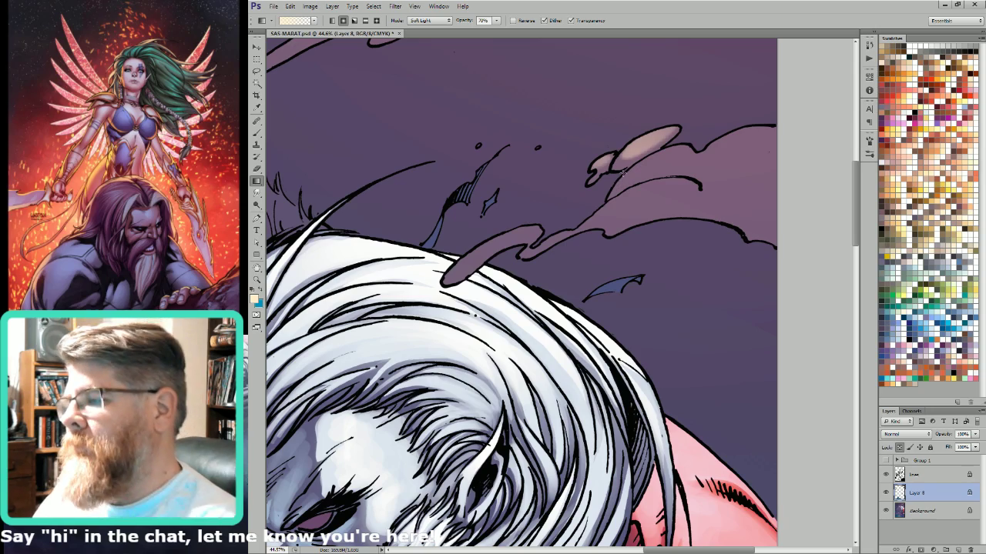
key("ctrl+minus")
key("shift+alt+s")
left_click_drag(626, 198, 566, 284)
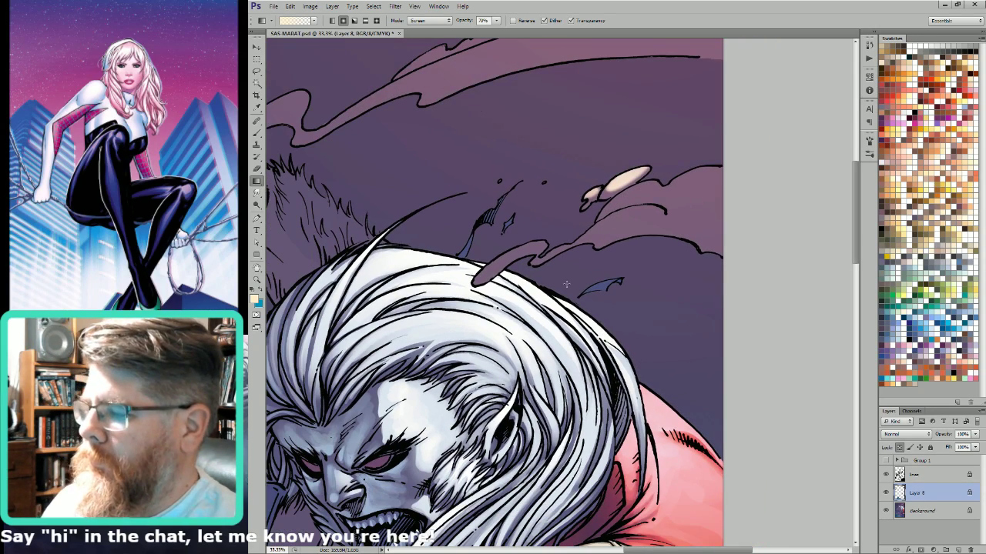
Lasso the upper part of the smoke cloud beside the wisp with a 7 px feather and hide the selection edges.
key("l")
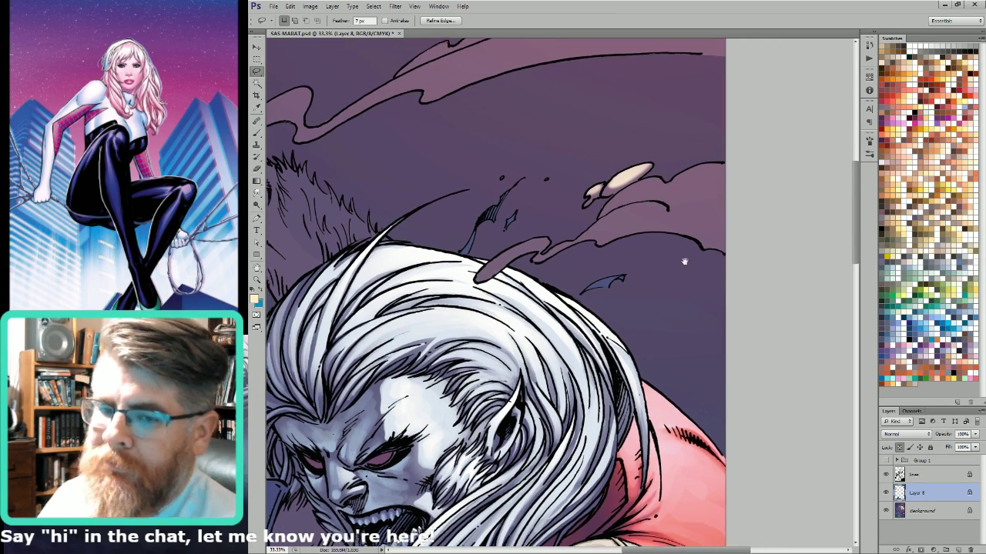
mouse_move(645, 198)
left_mouse_down()
mouse_move(798, 279)
mouse_move(785, 271)
mouse_move(804, 292)
mouse_move(851, 275)
mouse_move(831, 265)
mouse_move(822, 280)
mouse_move(727, 237)
left_mouse_up()
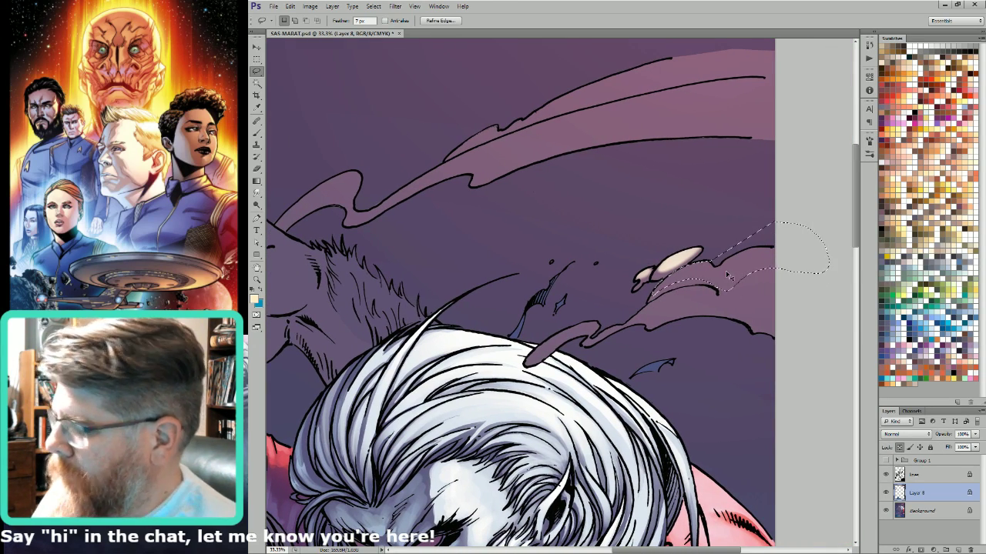
key("ctrl+h")
Highlight the selected upper cloud with cream radial gradients, trying Screen, Color Dodge and Normal modes at 70% opacity.
key("g")
mouse_move(664, 325)
left_mouse_down()
mouse_move(747, 240)
mouse_move(687, 336)
left_mouse_up()
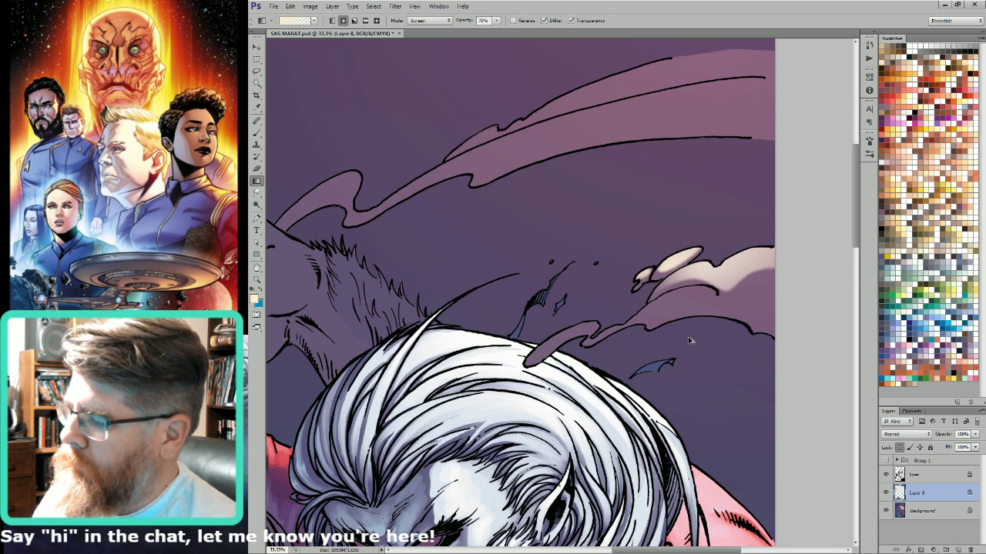
key("ctrl+z")
key("shift+plus")
left_click_drag(671, 253, 633, 386)
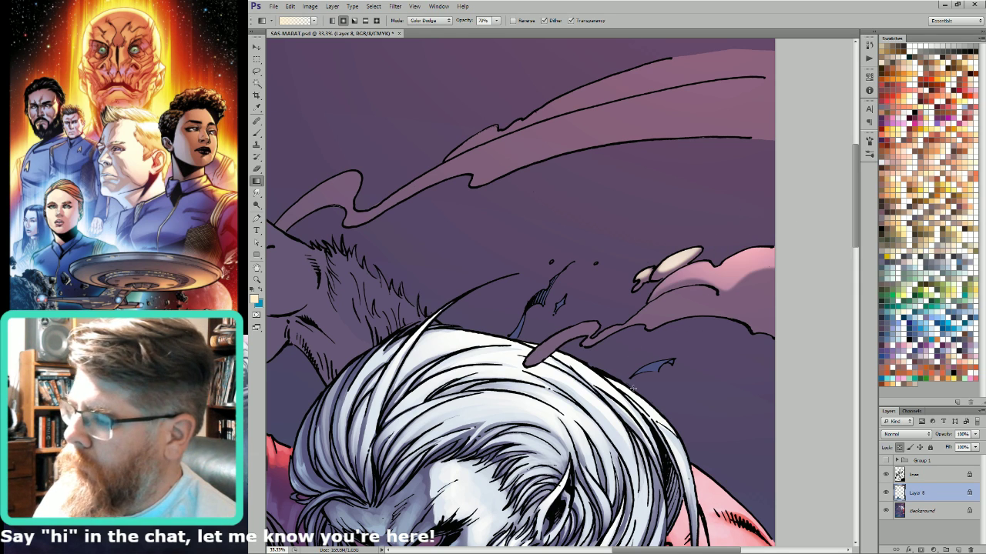
key("shift+minus")
left_click_drag(706, 217, 639, 327)
key("shift+alt+n")
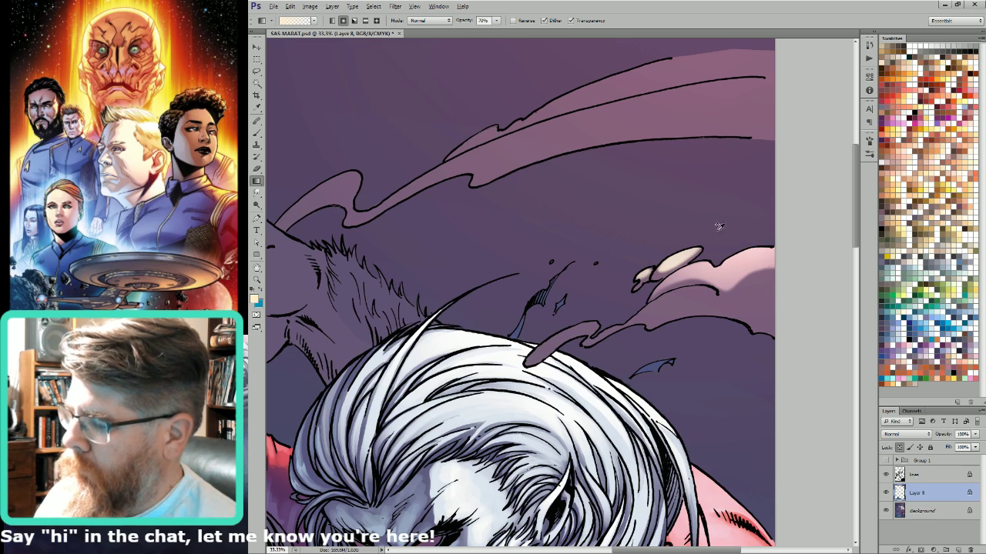
key("ctrl+z")
left_click_drag(729, 223, 679, 275)
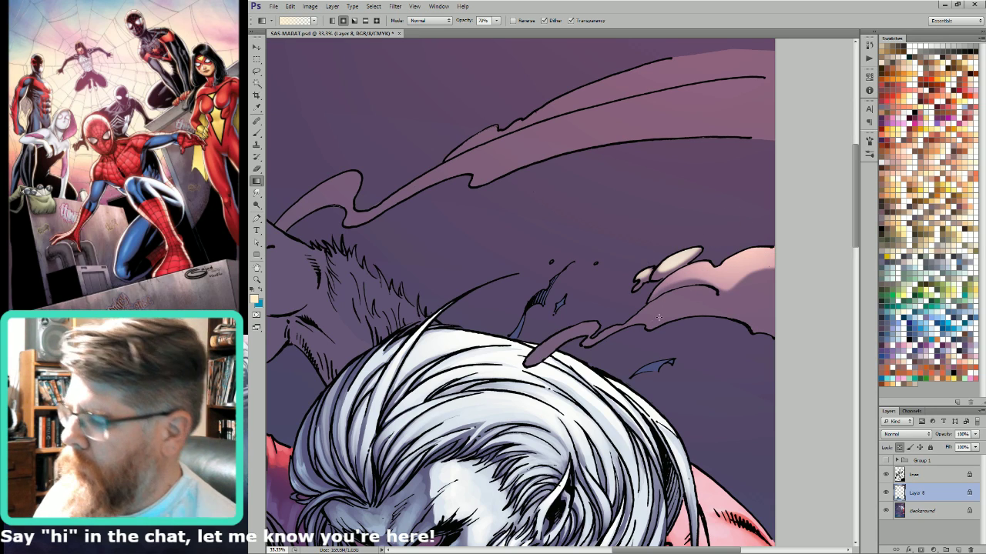
Lasso the smoke tail above the white-haired fighter's head and the cloud's lower part with a 7 px feather, hiding the selection edges.
key("l")
scroll(693, 308, "left", 3)
scroll(693, 308, "down", 1)
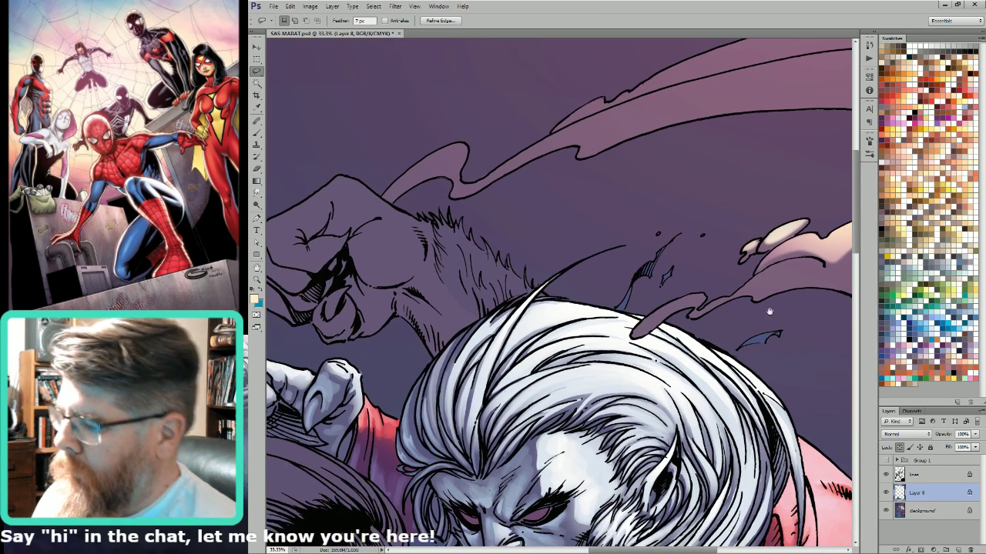
mouse_move(660, 316)
left_mouse_down()
mouse_move(654, 331)
mouse_move(706, 294)
left_mouse_up()
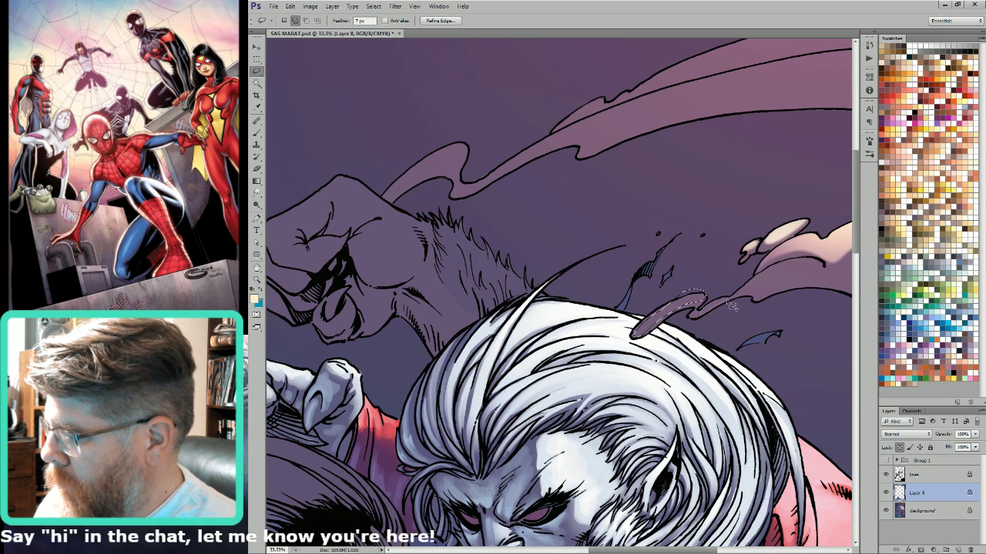
mouse_move(789, 273)
left_mouse_down()
mouse_move(825, 271)
mouse_move(782, 268)
mouse_move(729, 294)
mouse_move(809, 269)
mouse_move(775, 278)
mouse_move(745, 305)
mouse_move(768, 286)
mouse_move(763, 299)
mouse_move(827, 277)
mouse_move(802, 265)
mouse_move(764, 290)
left_mouse_up()
key("g")
key("ctrl+h")
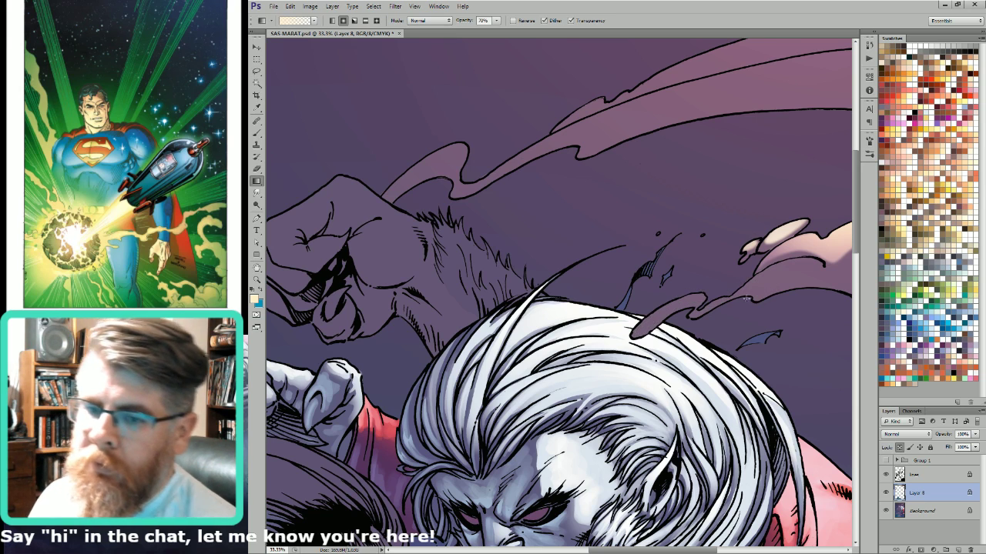
Highlight the selected smoke tail and lower cloud with cream radial gradients in Color Dodge and Normal modes at 70% opacity.
left_click_drag(703, 218, 633, 377)
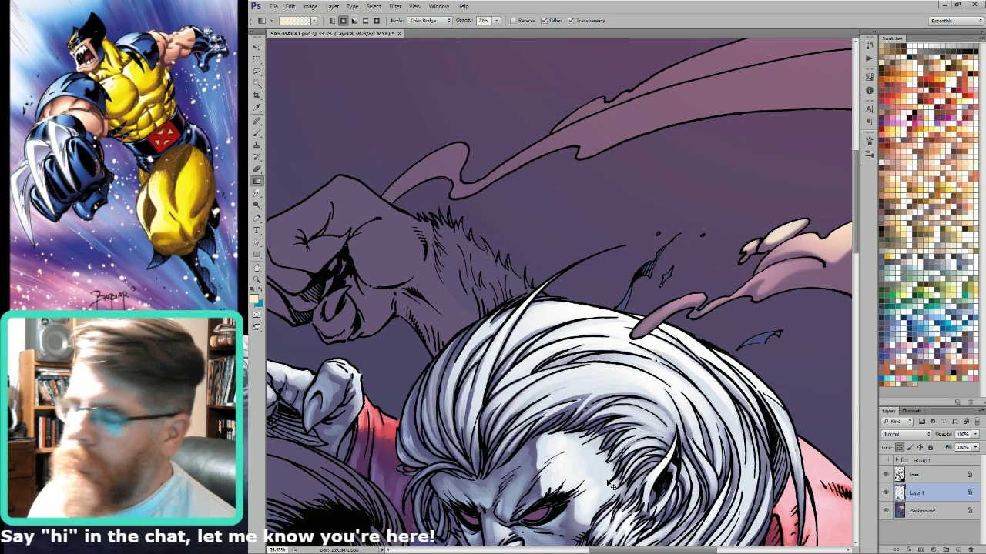
key("shift+alt+n")
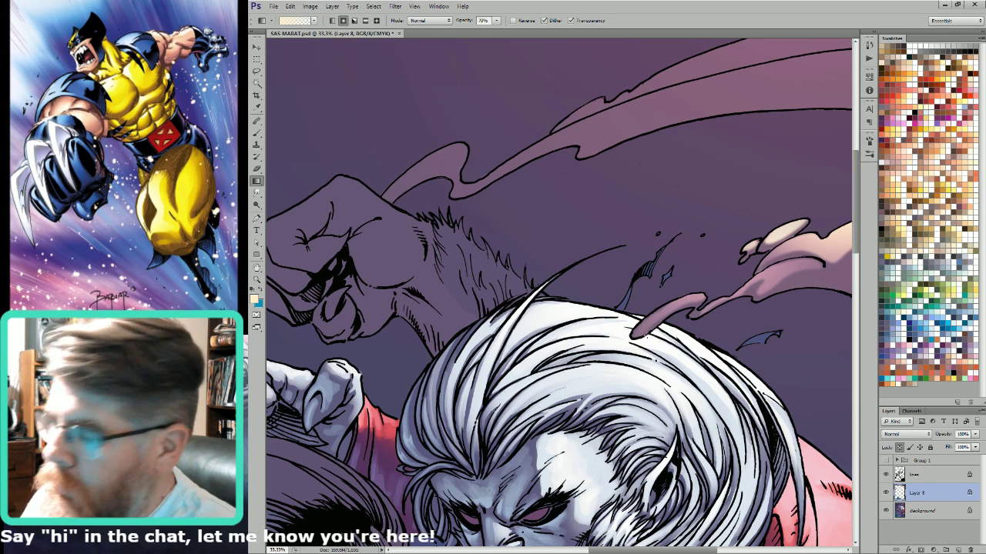
left_click_drag(653, 347, 667, 296)
left_click_drag(664, 331, 684, 279)
left_click_drag(726, 317, 746, 268)
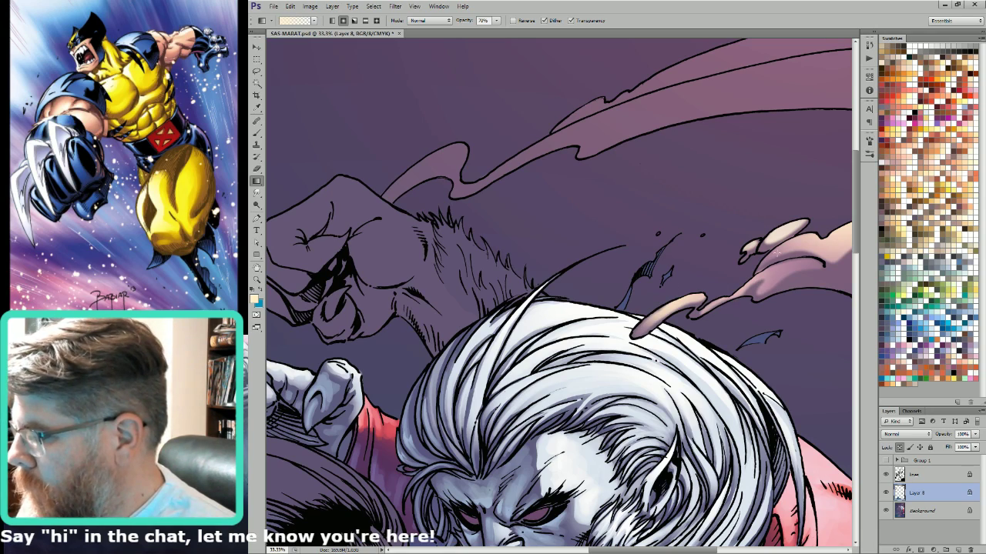
left_click_drag(775, 299, 801, 241)
Clear the selection and highlight the upper edge of the topmost smoke stream with cream radial gradients in Color Dodge and Normal modes at 70% opacity.
key("ctrl+0")
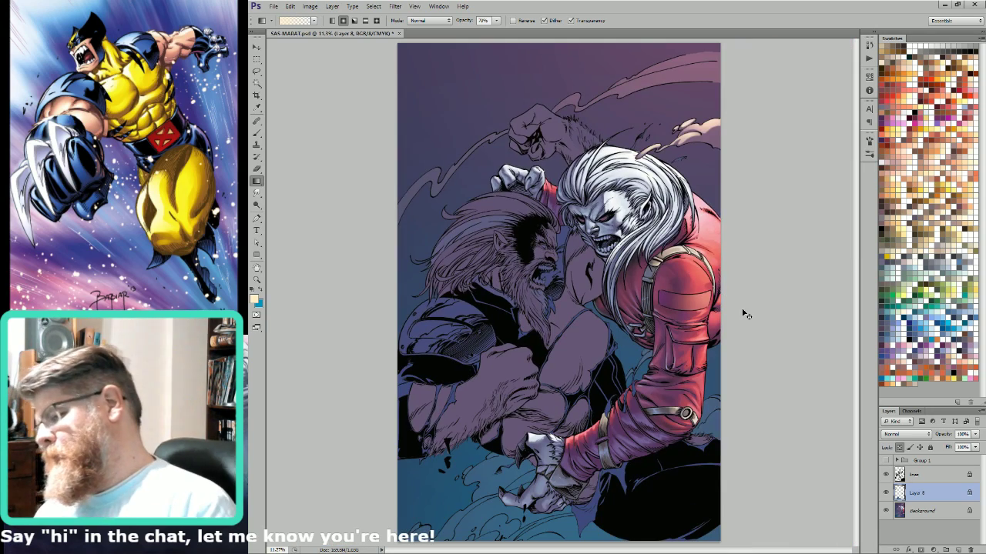
key("l")
key("ctrl+d")
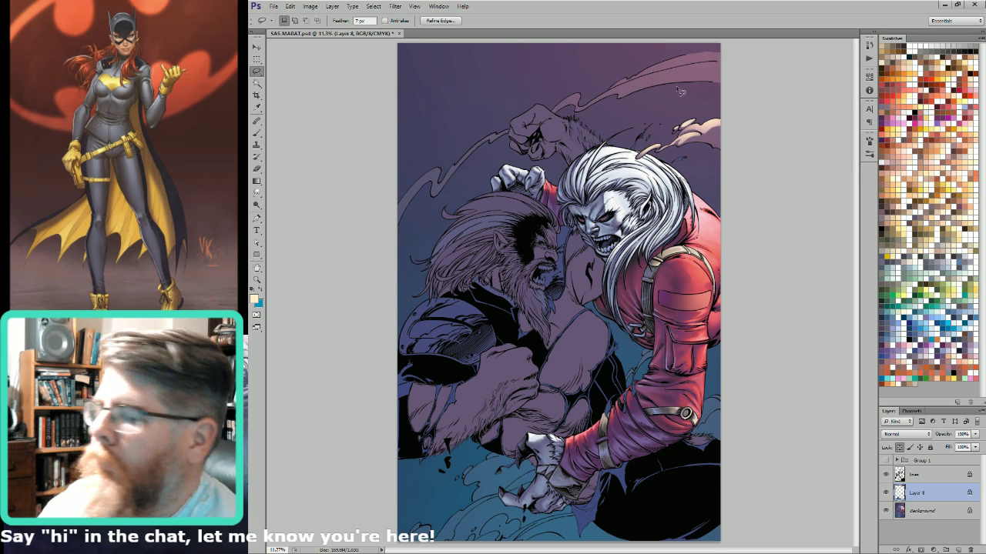
key("g")
key("shift+alt+d")
left_click_drag(670, 91, 645, 139)
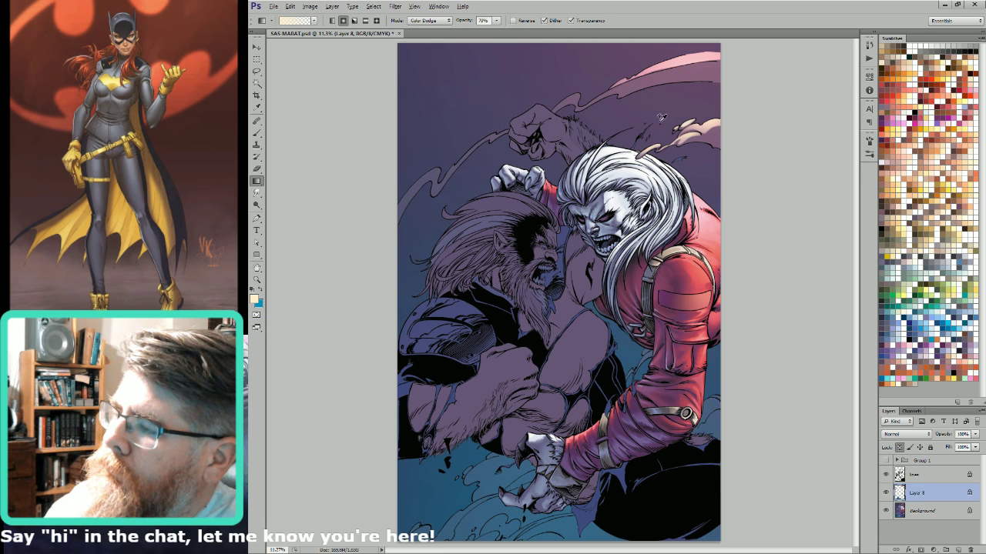
key("ctrl+z")
key("ctrl+z")
key("shift+alt+n")
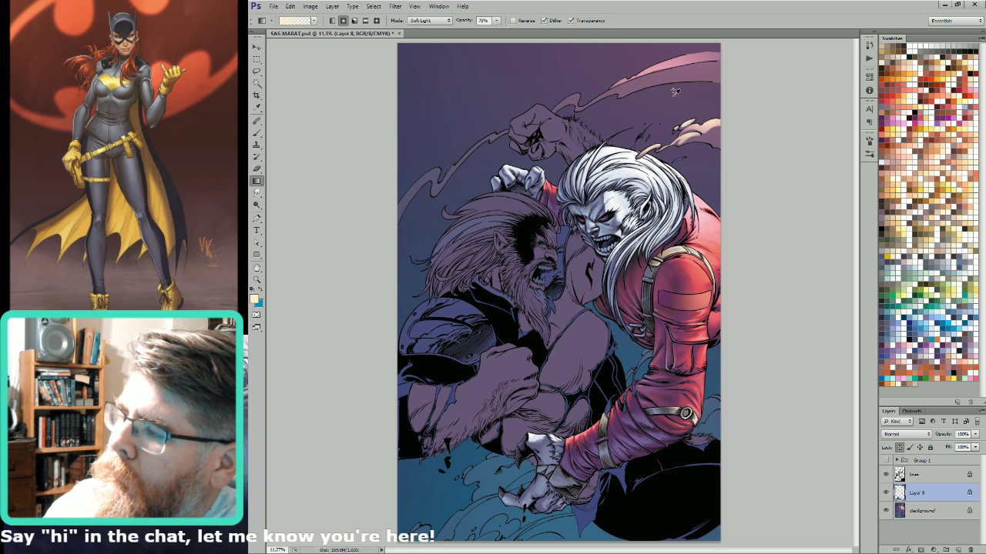
left_click_drag(670, 86, 637, 143)
Lasso the lower band and curl of the topmost smoke stream and lighten them with cream radial gradients in Normal mode at 30% opacity.
key("l")
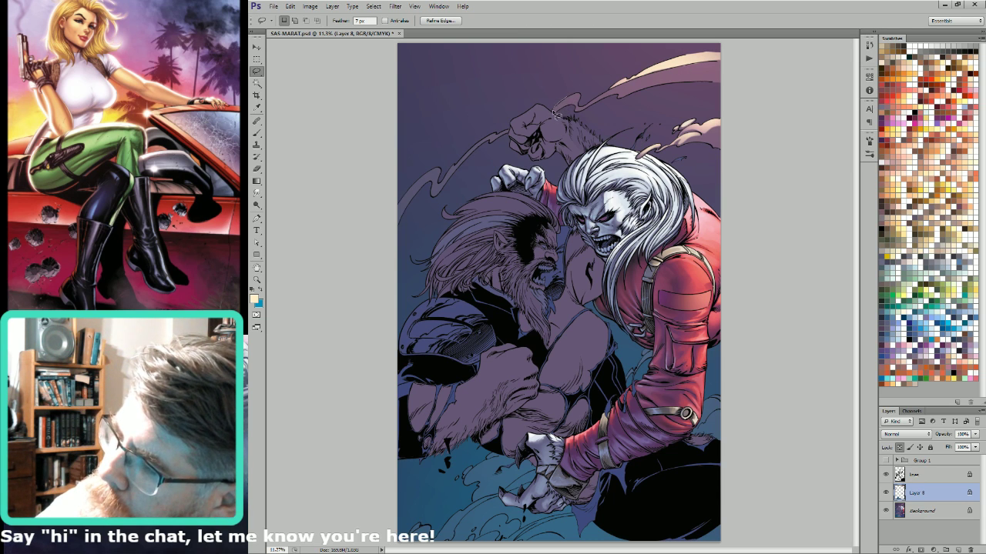
left_click_drag(571, 99, 550, 120)
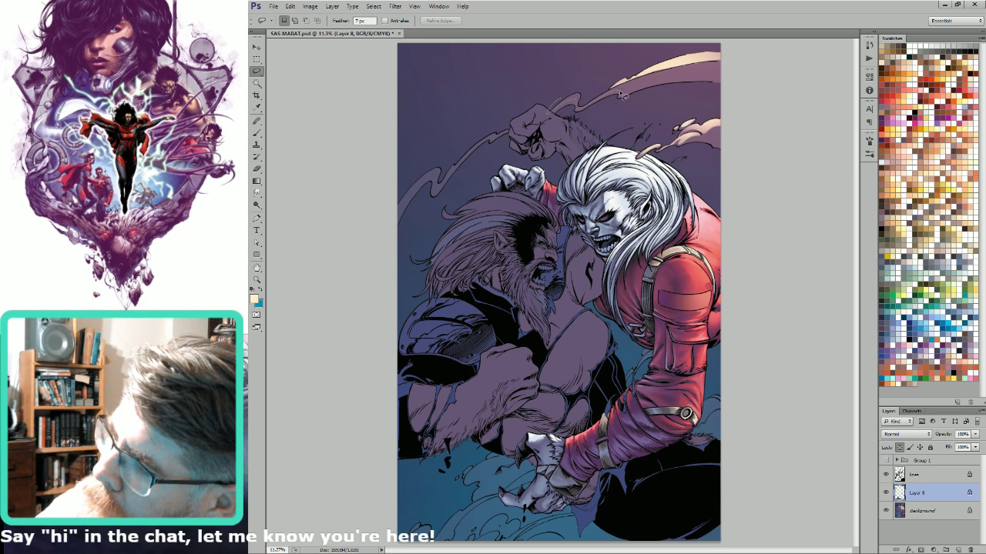
mouse_move(647, 86)
left_mouse_down()
mouse_move(735, 74)
mouse_move(712, 63)
mouse_move(667, 70)
mouse_move(593, 101)
mouse_move(587, 93)
mouse_move(553, 108)
left_mouse_up()
key("g")
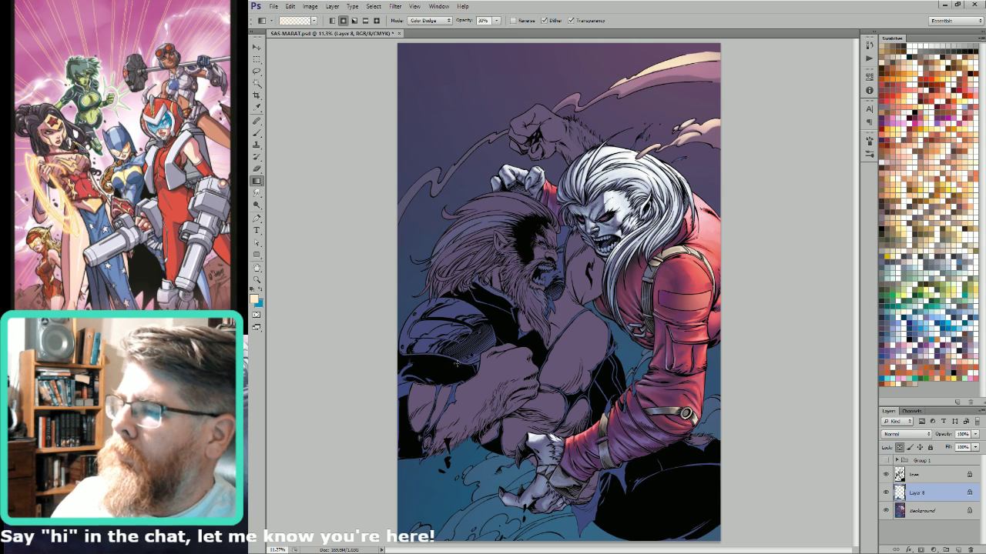
key("shift+alt+n")
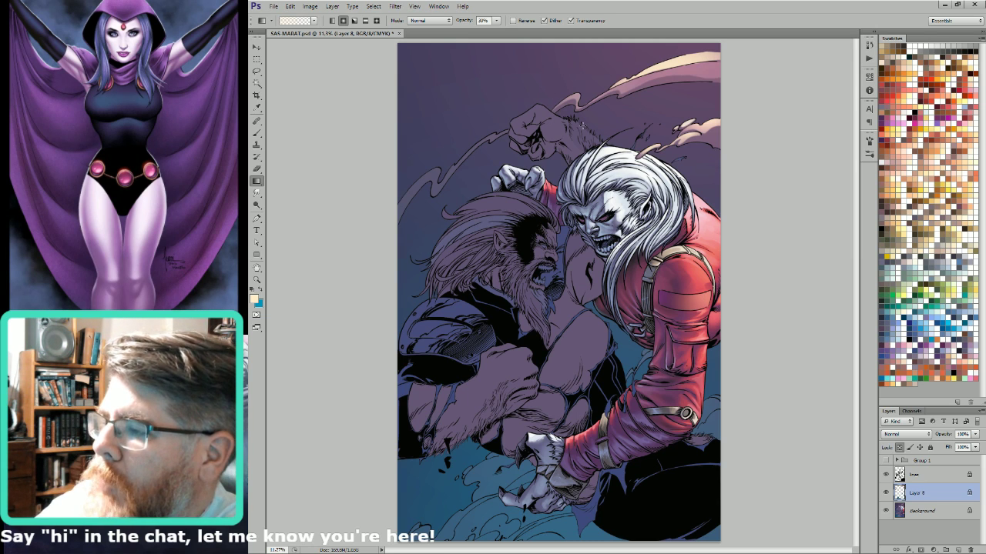
left_click_drag(682, 57, 687, 120)
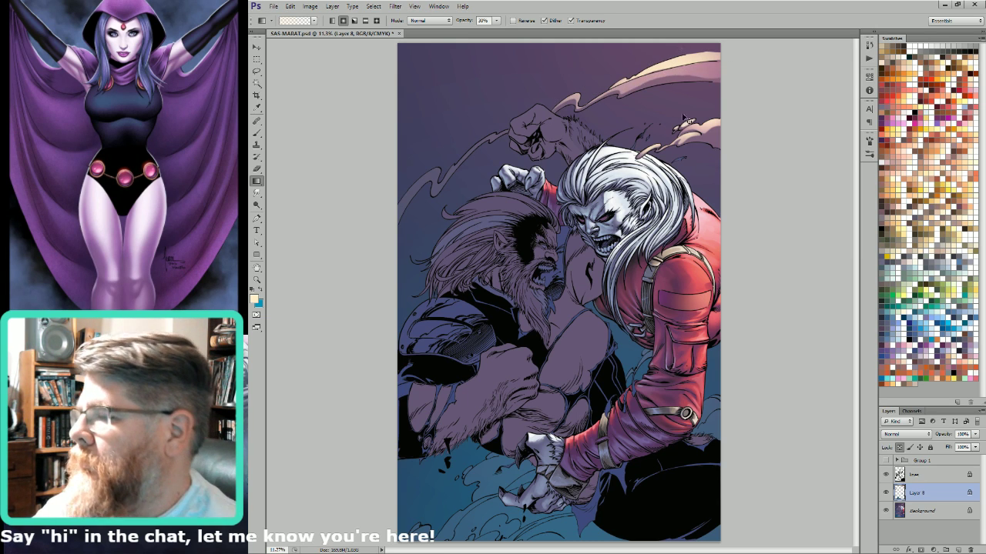
left_click_drag(667, 49, 590, 139)
key("l")
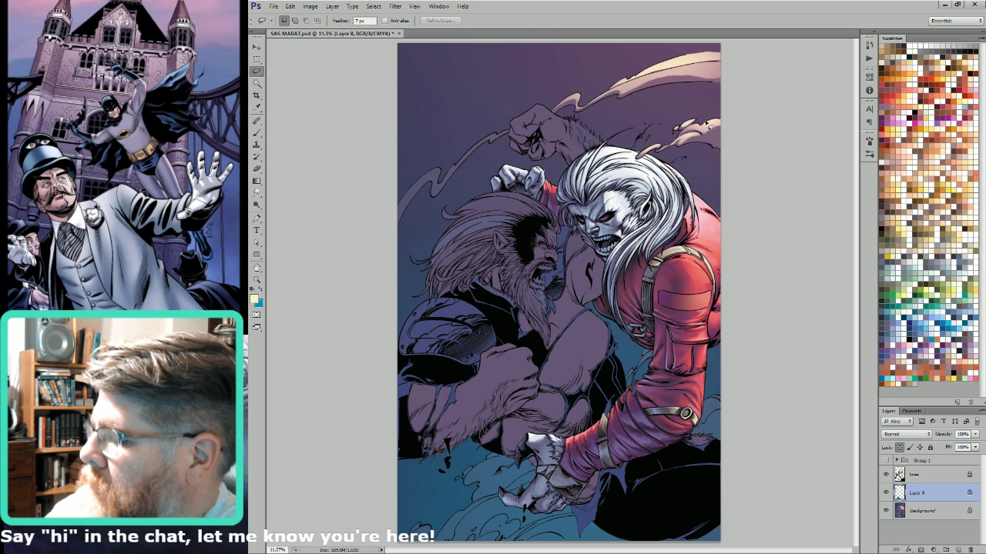
Compare the illustration with and without the highlighted smoke layer, and try deleting that layer.
left_click(886, 493)
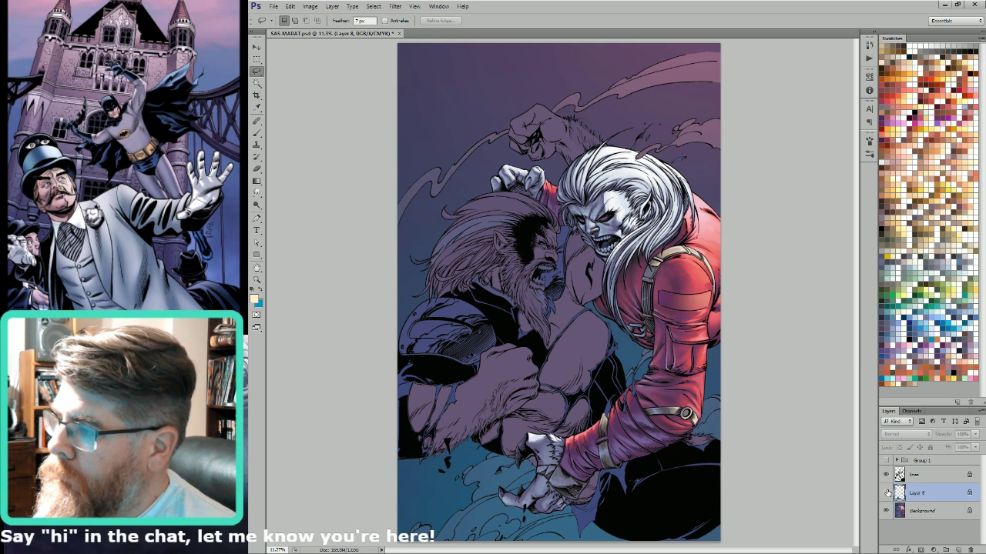
left_click(886, 492)
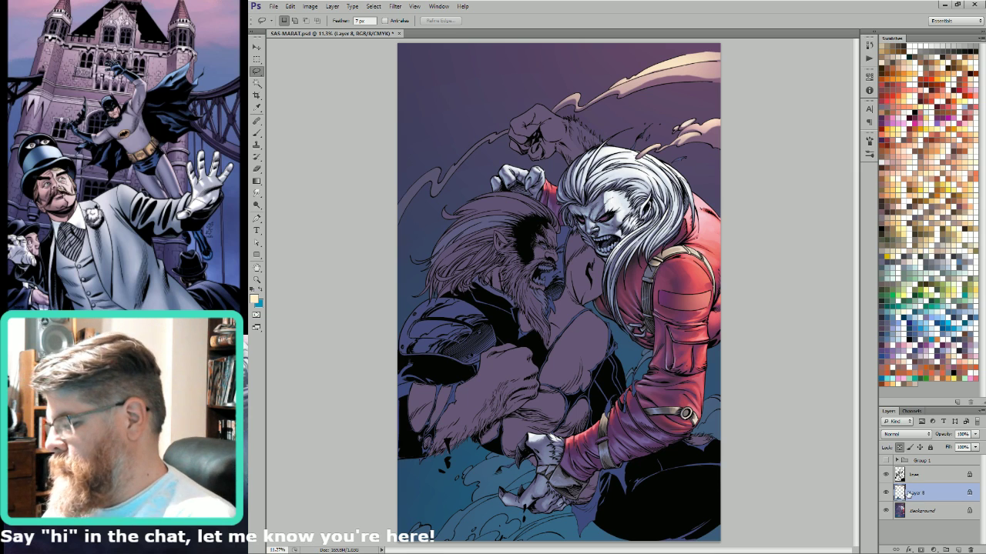
left_click_drag(908, 494, 969, 549)
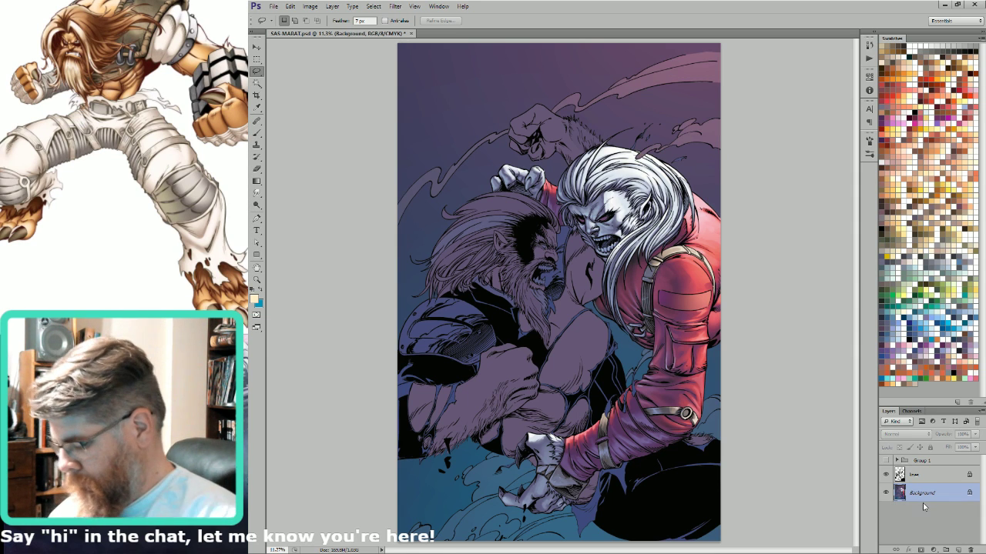
key("ctrl+j")
key("ctrl+alt+z")
key("ctrl+alt+z")
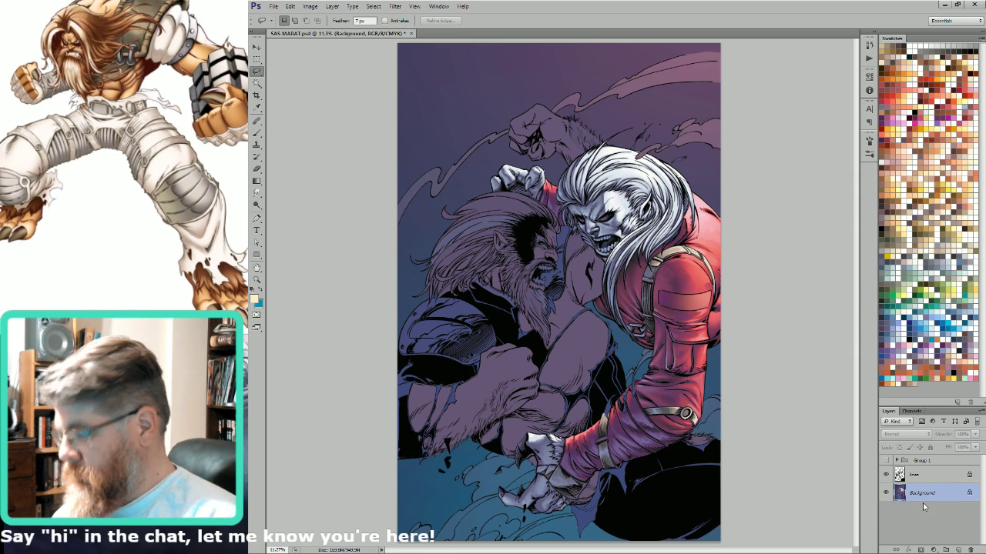
Replace the highlighted smoke layer with a fresh copy of the same smoke area from the Background and lock its transparent pixels.
left_click(899, 492, "ctrl")
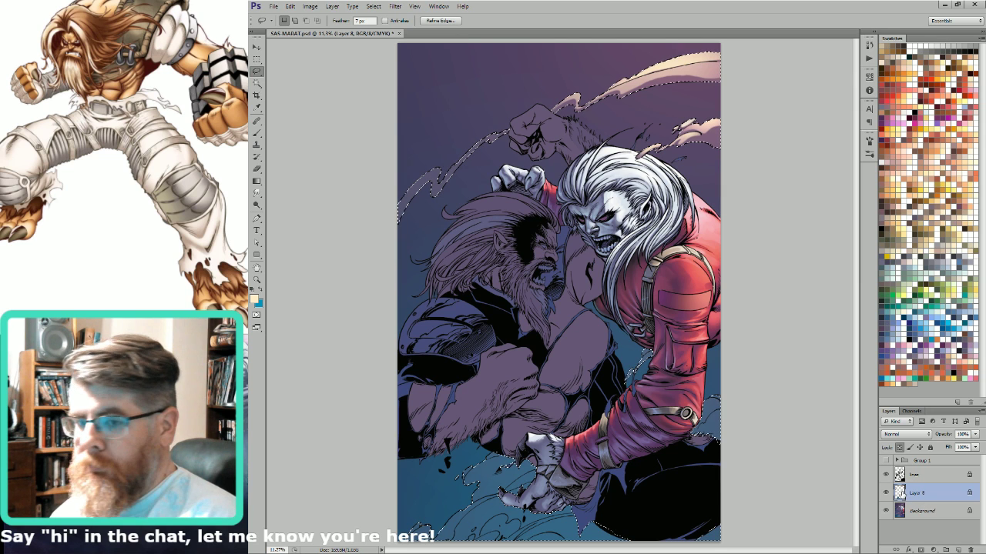
left_click_drag(902, 496, 964, 541)
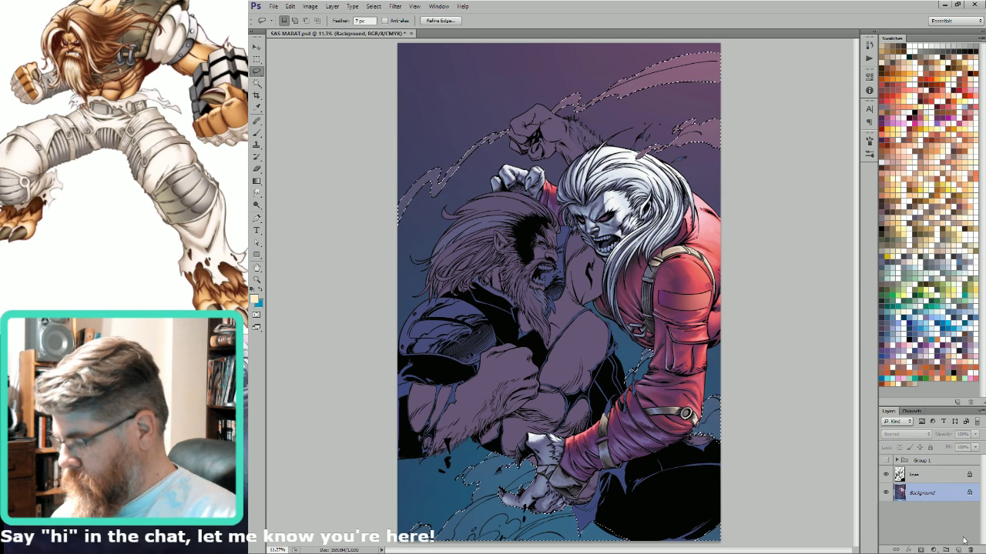
key("ctrl+alt+z")
key("ctrl+alt+z")
key("slash")
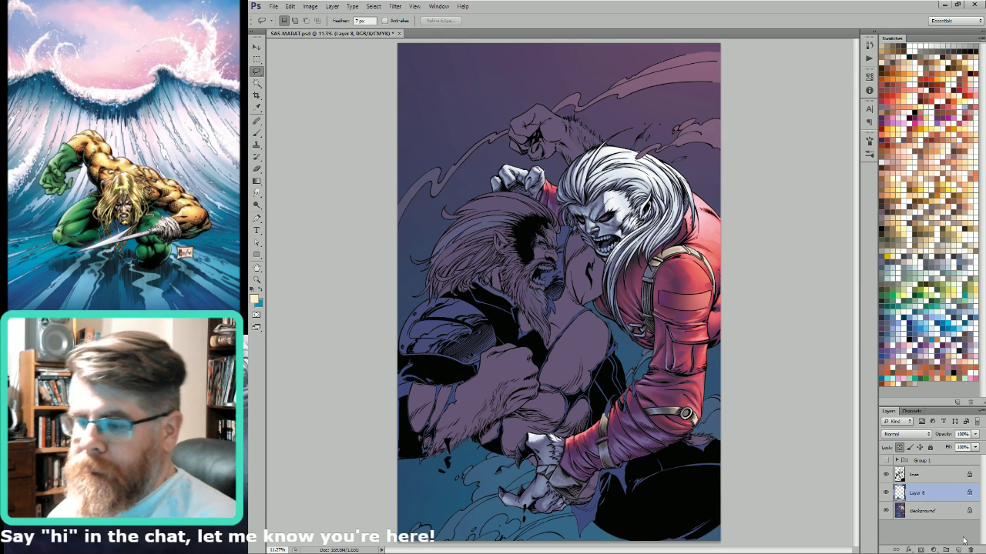
Replace the copied smoke layer with a new empty layer masked to the smoke's shape, and choose a peach brush colour.
key("b")
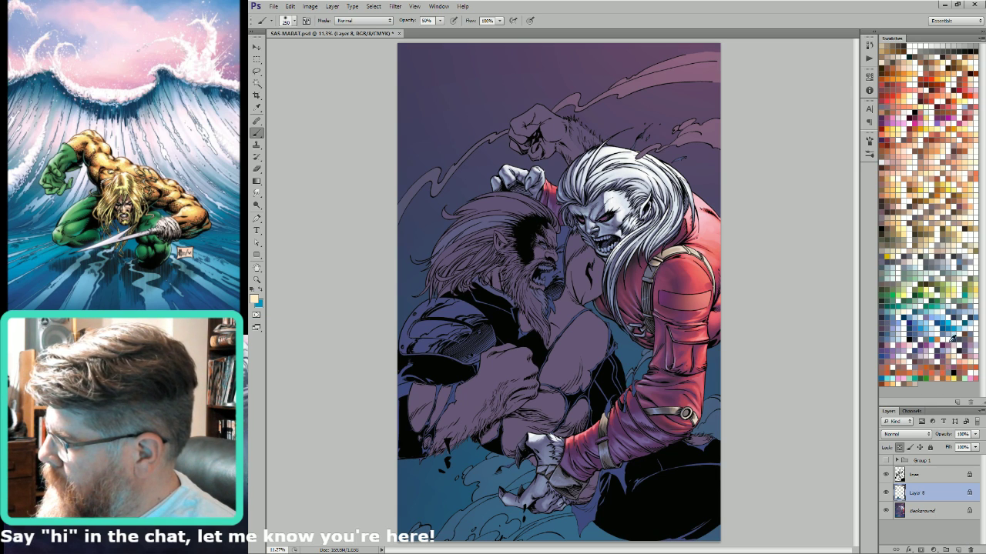
left_click(903, 356)
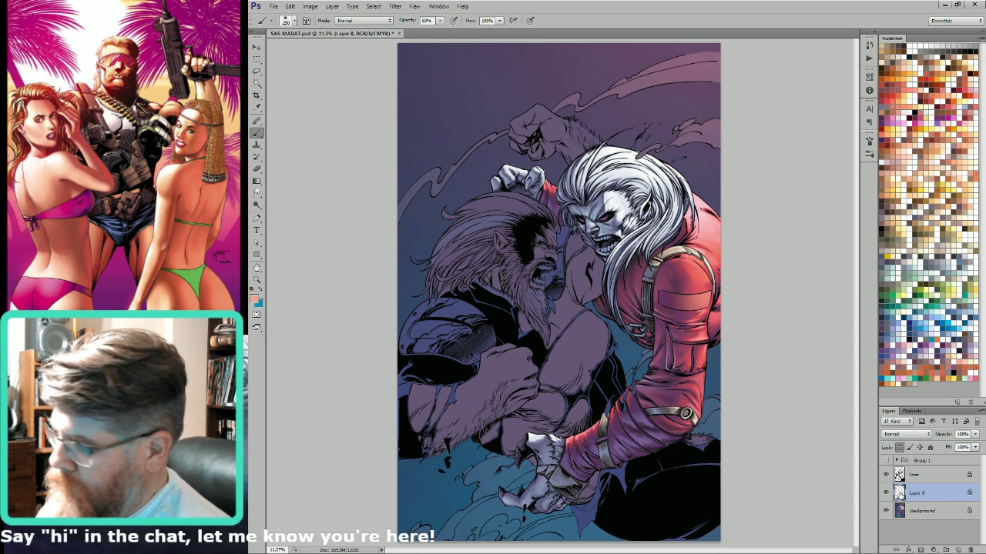
left_click(901, 494, "ctrl")
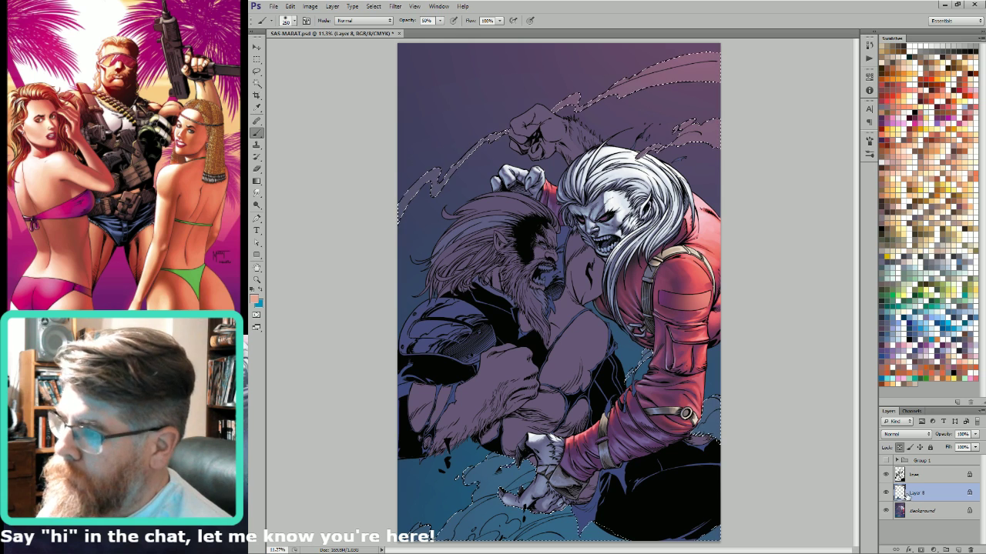
left_click_drag(964, 528, 971, 550)
left_click(958, 550)
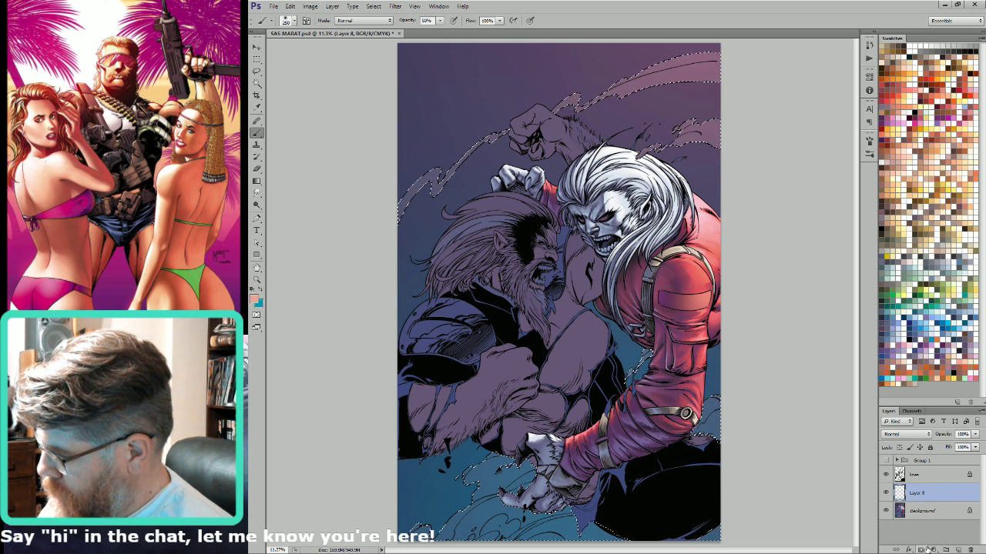
left_click(921, 549)
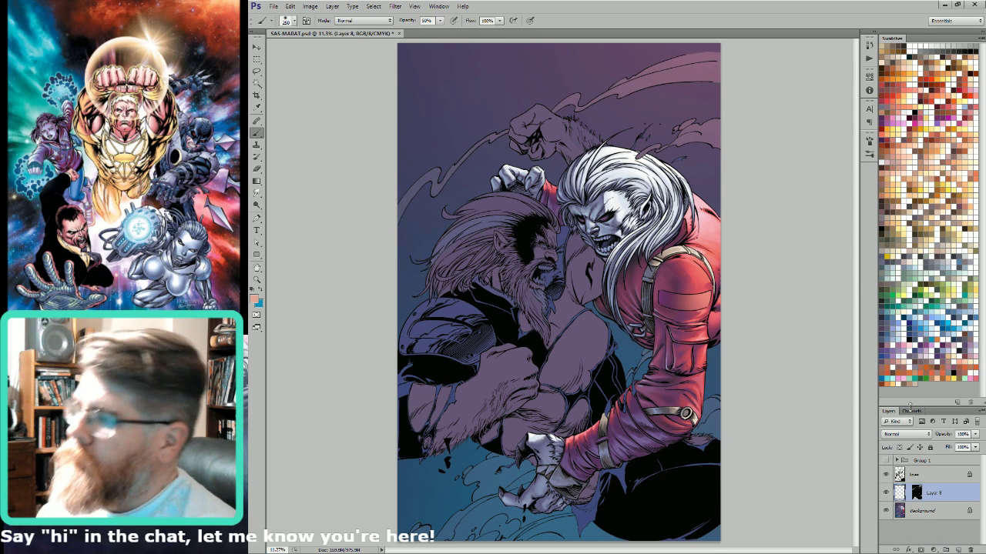
Paint peach highlights with a soft brush at 60% opacity along the topmost smoke stream and its curl beside the raised fist.
key("bracketleft")
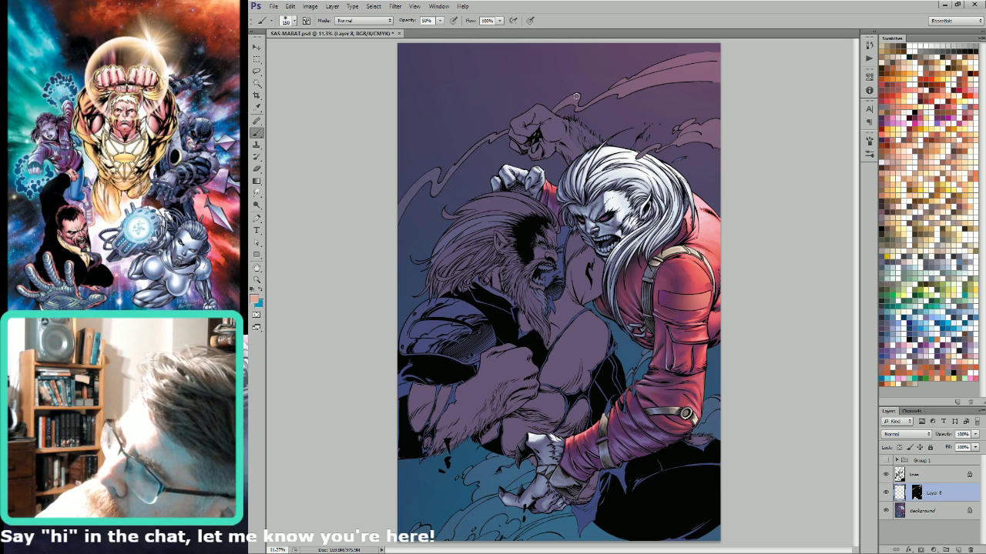
mouse_move(576, 97)
left_mouse_down()
mouse_move(545, 115)
mouse_move(565, 98)
mouse_move(554, 109)
left_mouse_up()
key("bracketleft")
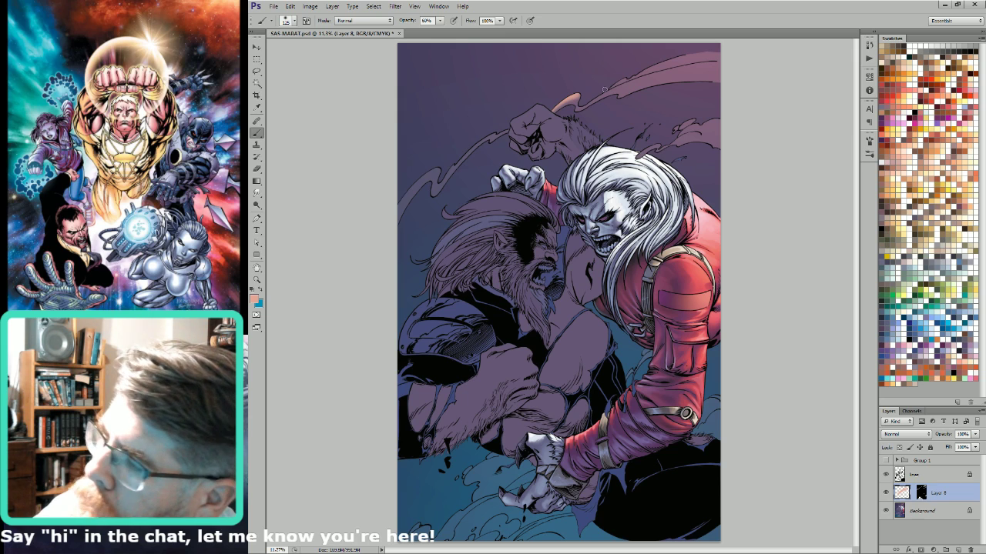
key("bracketleft")
key("bracketleft")
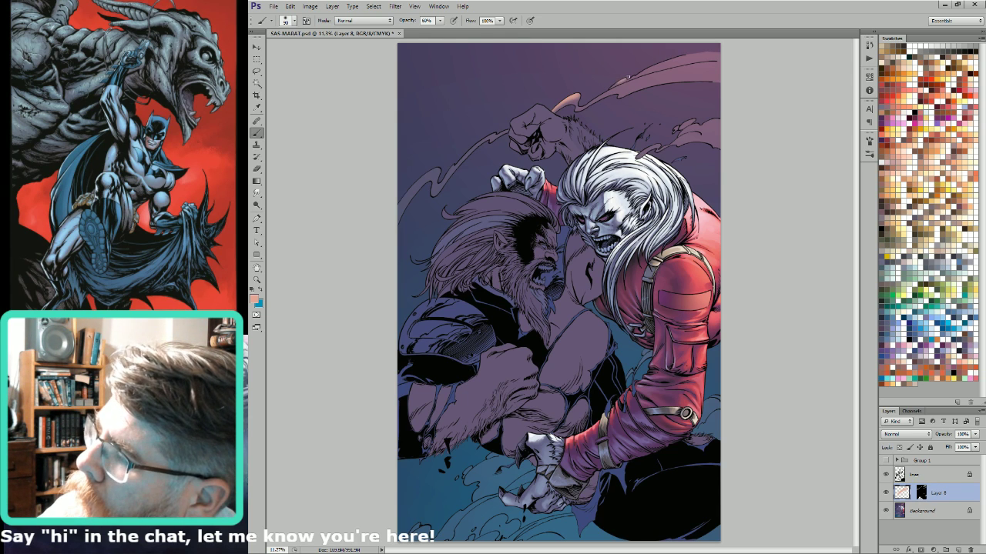
key("bracketleft")
mouse_move(617, 88)
left_mouse_down()
mouse_move(592, 101)
mouse_move(666, 70)
mouse_move(612, 90)
mouse_move(716, 67)
left_mouse_up()
key("bracketright")
key("bracketright")
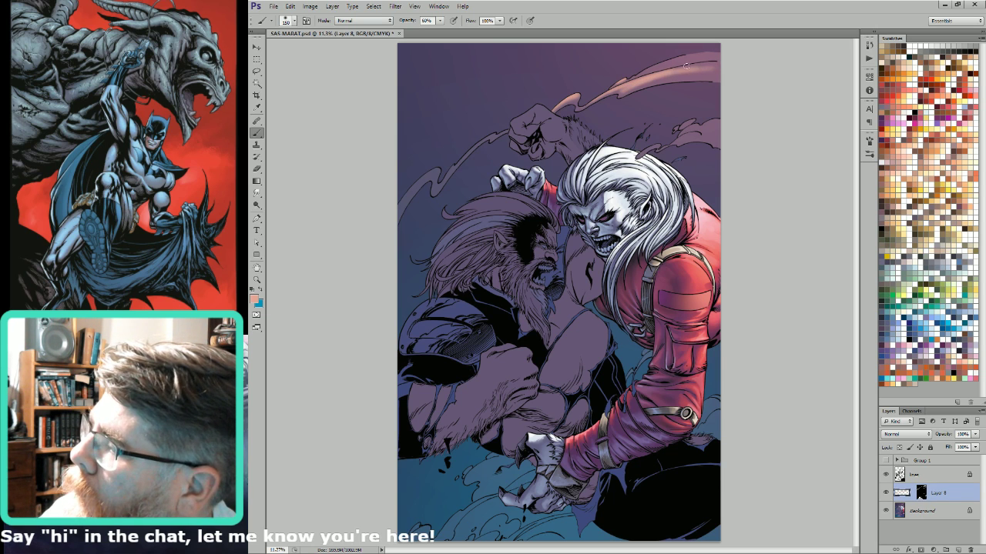
mouse_move(653, 77)
left_mouse_down()
mouse_move(748, 65)
mouse_move(705, 58)
mouse_move(631, 77)
mouse_move(690, 53)
mouse_move(673, 57)
mouse_move(727, 51)
mouse_move(671, 57)
mouse_move(746, 61)
mouse_move(718, 61)
left_mouse_up()
key("bracketright")
key("bracketright")
Brush peach highlights onto the smoke wisp behind the white hair and the thin stream trailing away from the raised fist.
key("bracketleft")
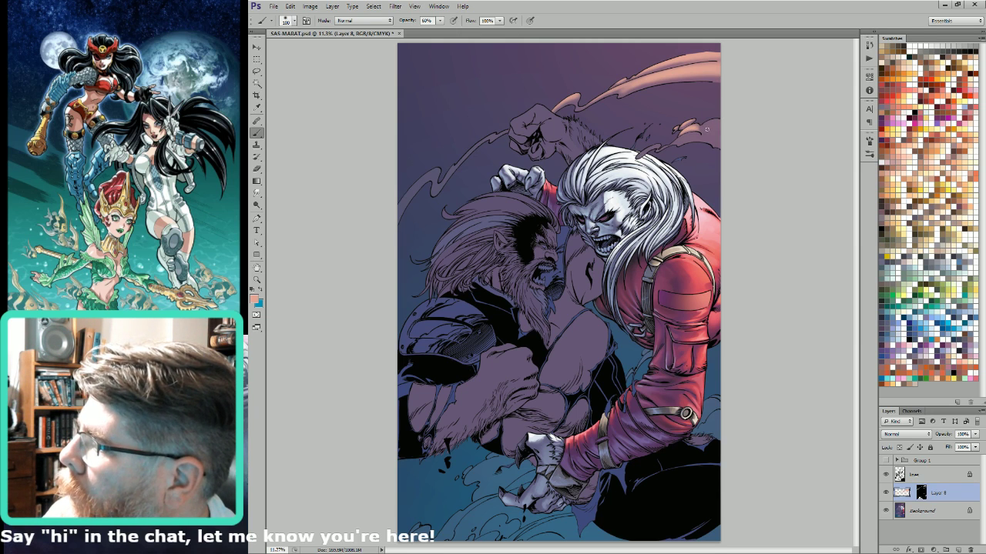
key("bracketright")
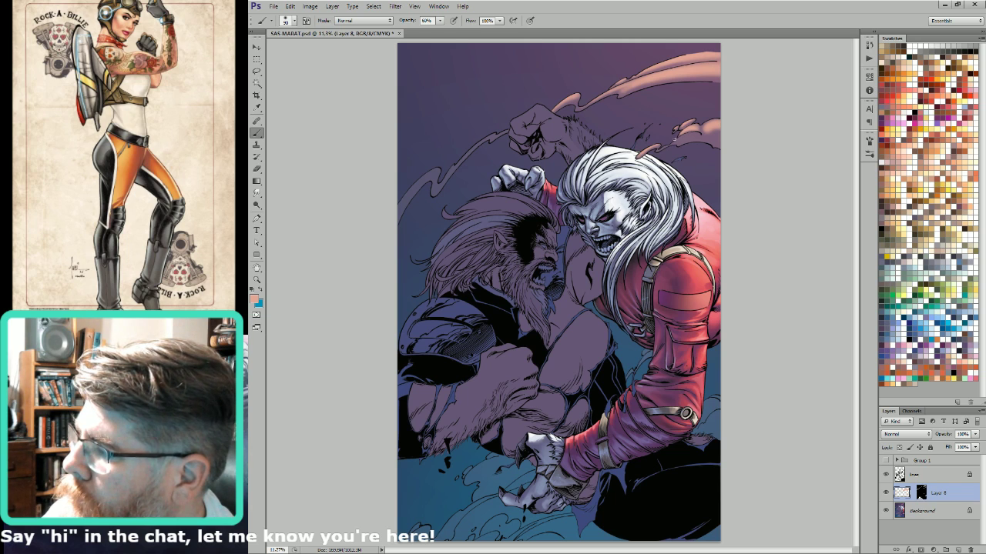
key("bracketleft")
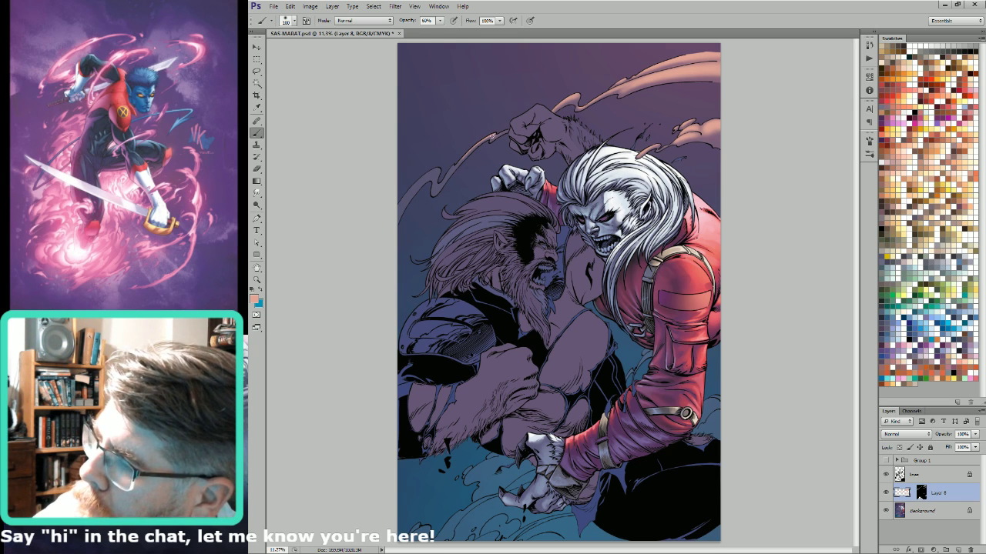
left_click_drag(440, 167, 398, 212)
key("[")
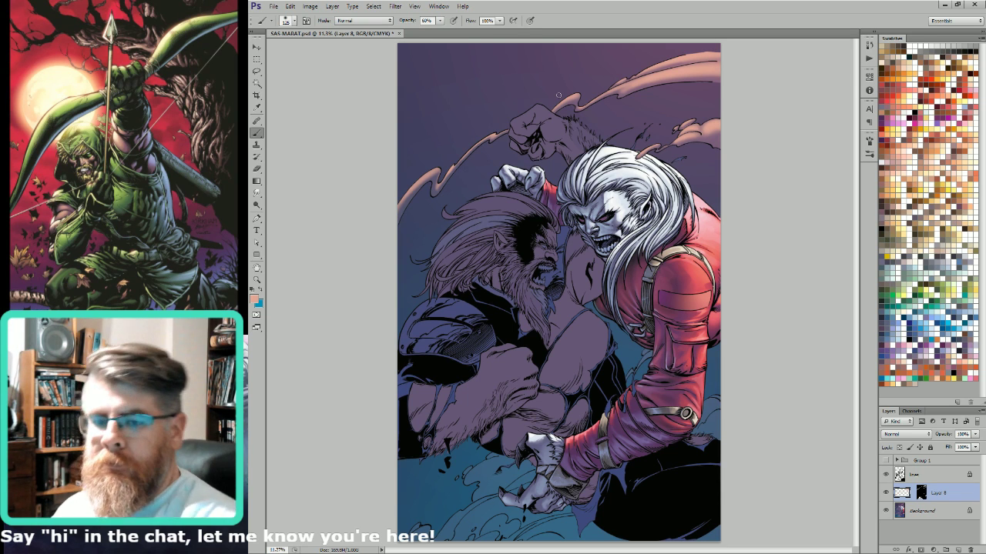
Brush peach highlights onto the small smoke puff behind the red-sleeved forearm, varying the brush size.
key("[")
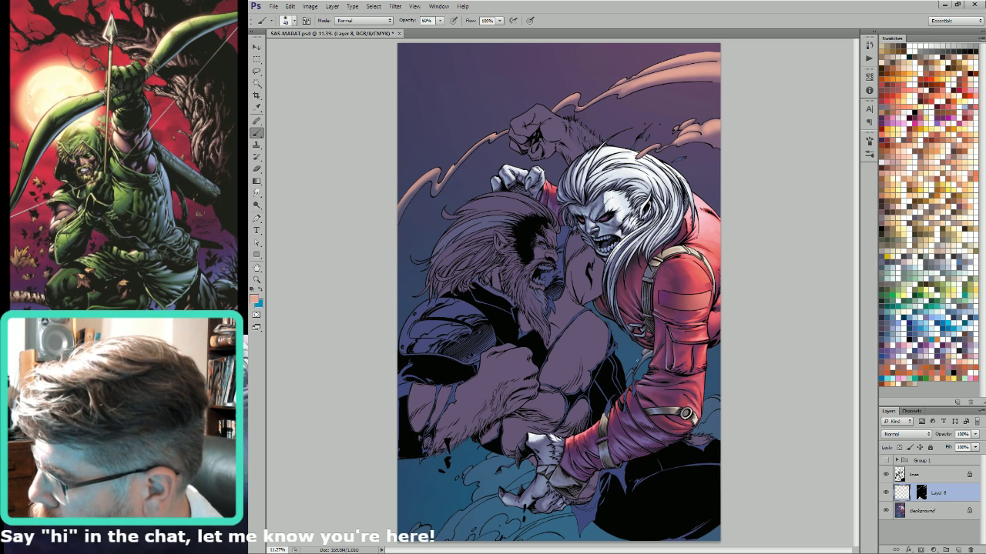
key("bracketleft")
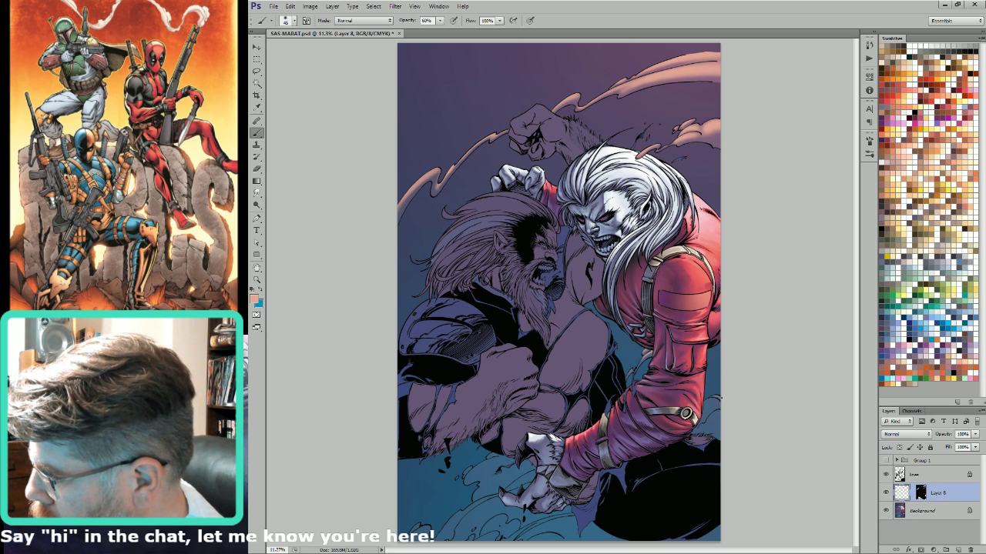
left_click_drag(717, 402, 708, 406)
key("bracketright")
key("bracketright")
key("bracketright")
key("bracketright")
key("bracketright")
key("bracketright")
key("bracketright")
key("bracketright")
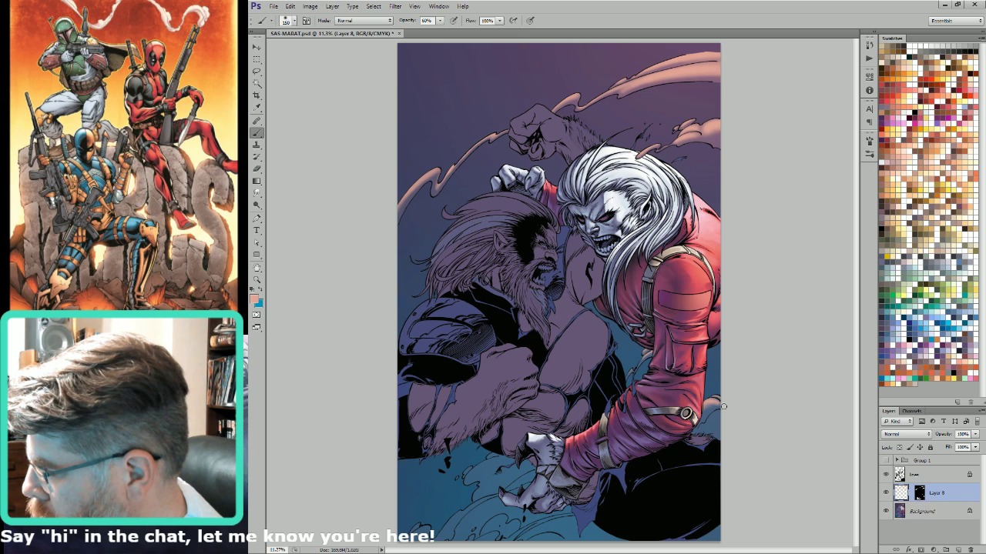
mouse_move(719, 405)
left_mouse_down()
mouse_move(707, 412)
mouse_move(713, 402)
left_mouse_up()
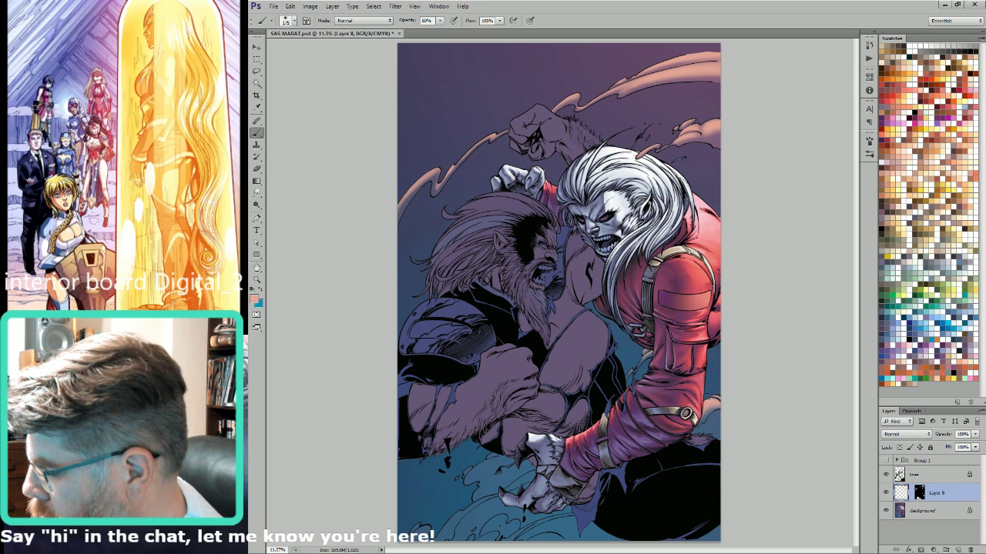
Paint peach highlights on the smoke curls around the lower clawed hand, using small and large brush sizes.
key("bracketleft")
key("bracketleft")
key("bracketleft")
key("bracketleft")
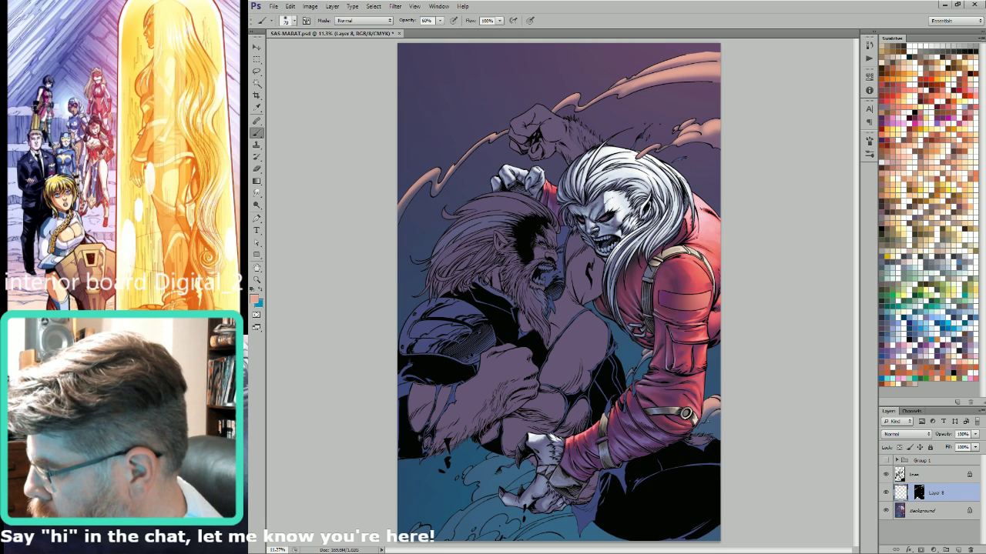
key("bracketright")
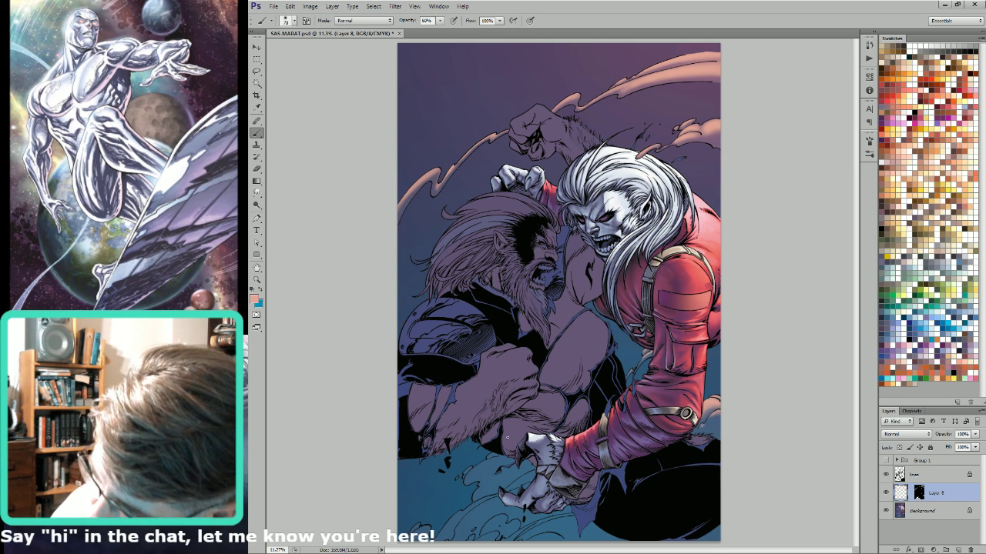
left_click_drag(501, 452, 485, 456)
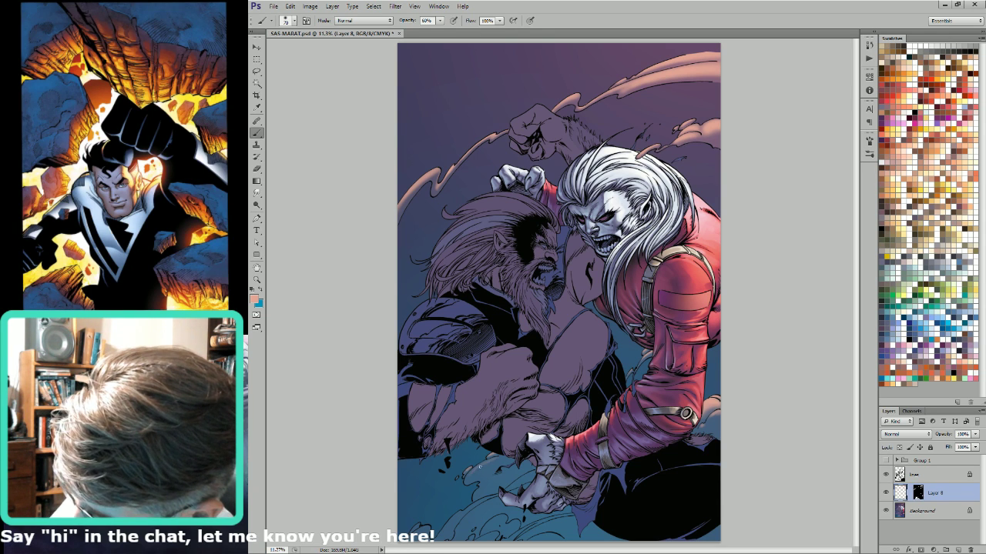
key("bracketright")
key("bracketright")
key("bracketright")
key("bracketright")
key("bracketright")
key("bracketright")
key("bracketright")
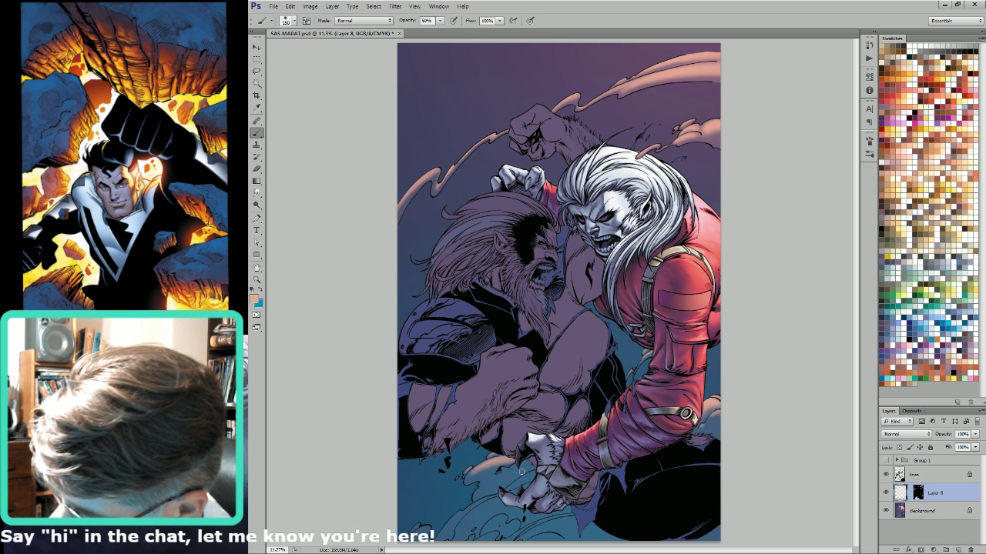
key("bracketleft")
key("bracketleft")
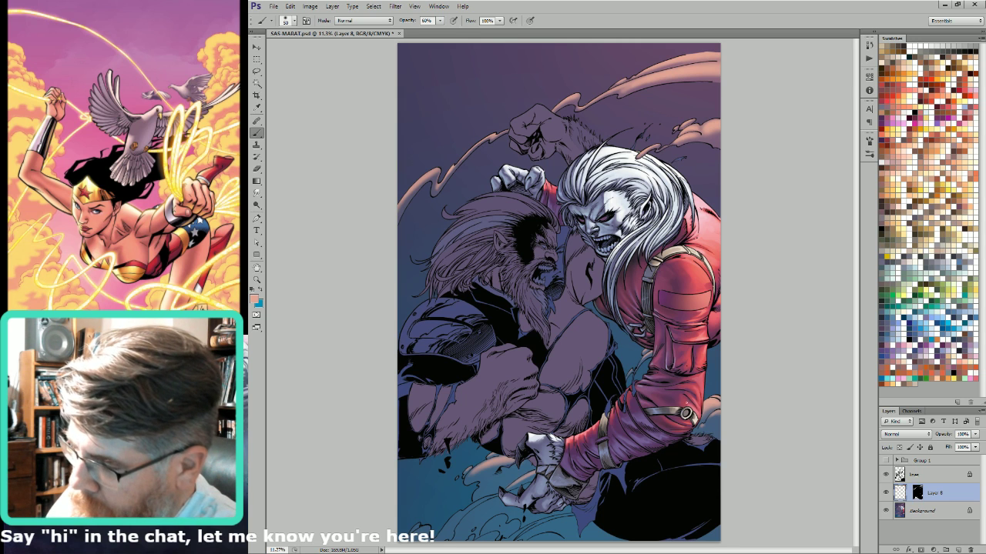
Review the artwork full screen and paint highlights on the remaining smoke curls along the illustration's bottom edge.
key("f")
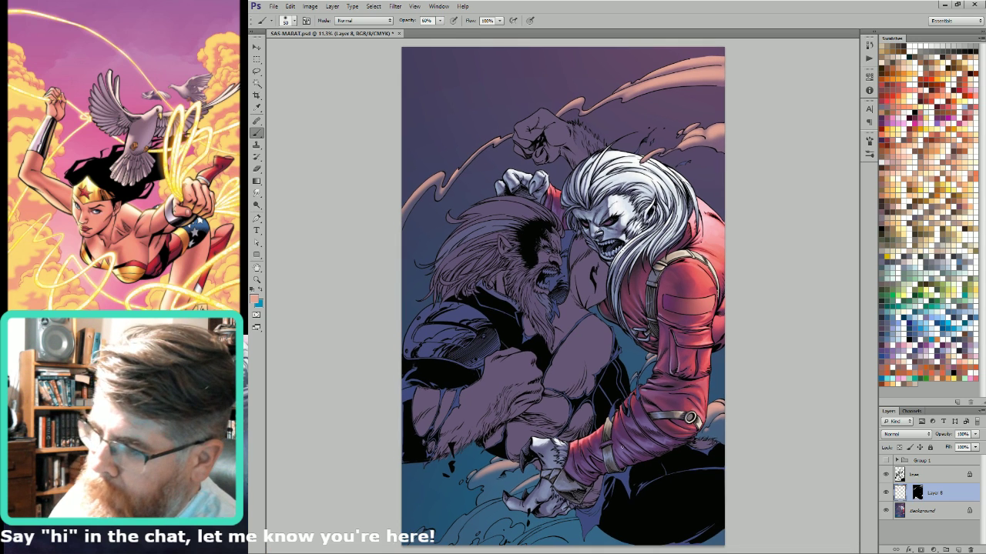
key("f")
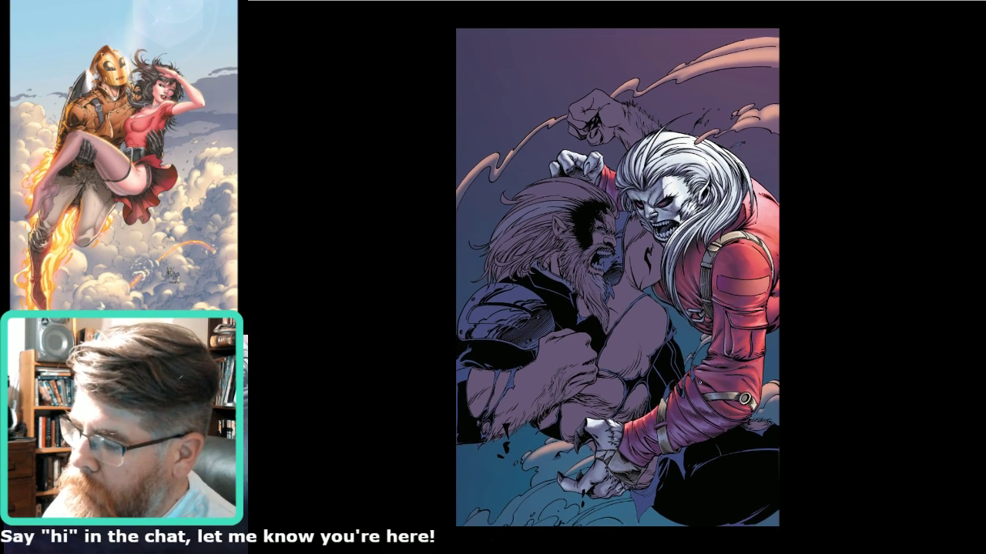
left_click_drag(686, 397, 725, 352)
key("f")
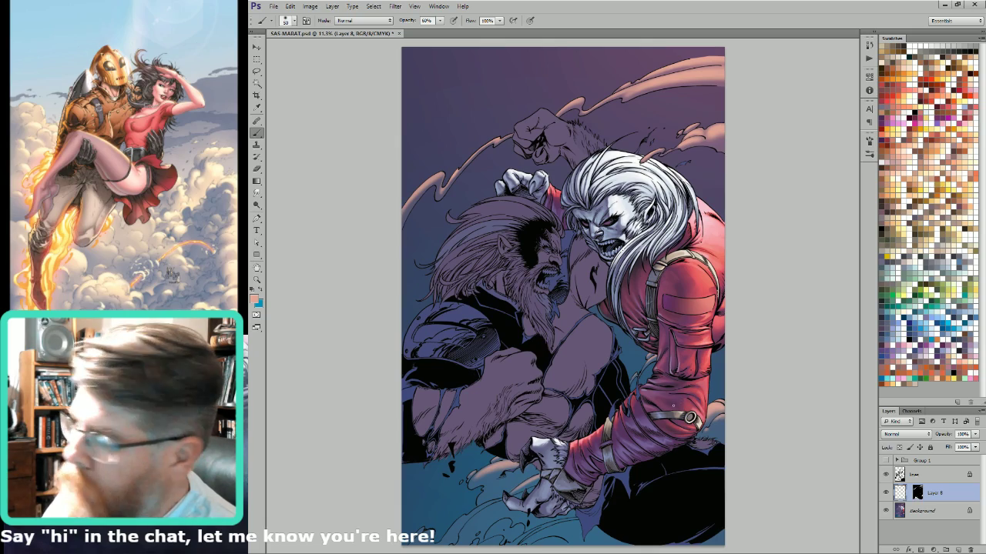
key("Tab")
mouse_move(667, 412)
left_mouse_down()
mouse_move(737, 347)
mouse_move(822, 312)
mouse_move(733, 465)
left_mouse_up()
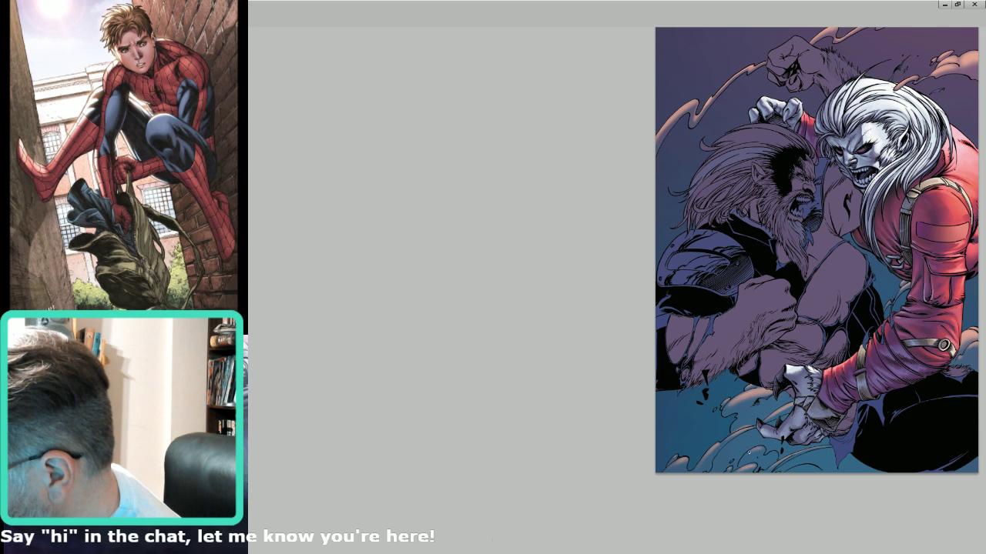
left_click_drag(915, 412, 819, 441)
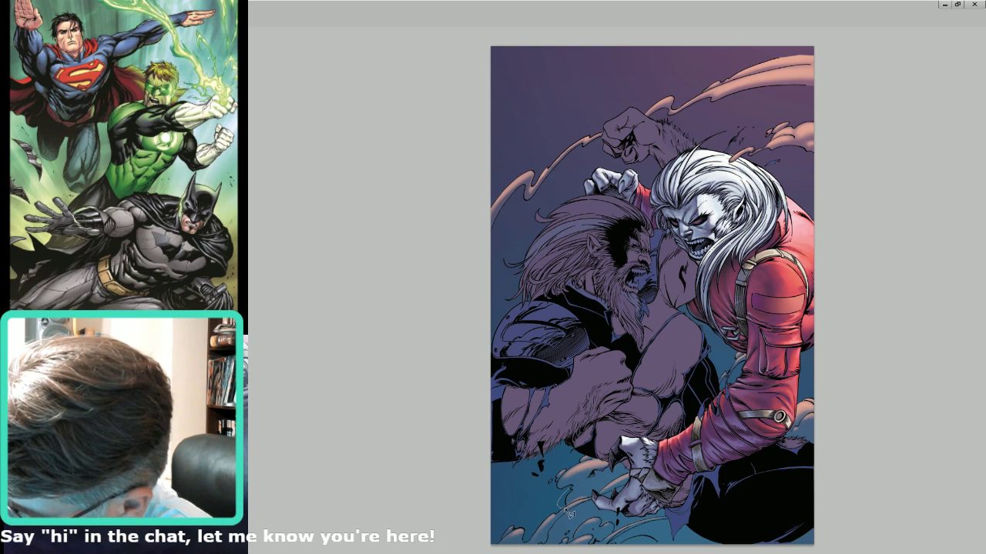
Shift the hue of all the painted smoke highlights, trying red and pink before settling on a pale cream.
mouse_move(566, 509)
left_mouse_down()
mouse_move(589, 502)
mouse_move(586, 490)
left_mouse_up()
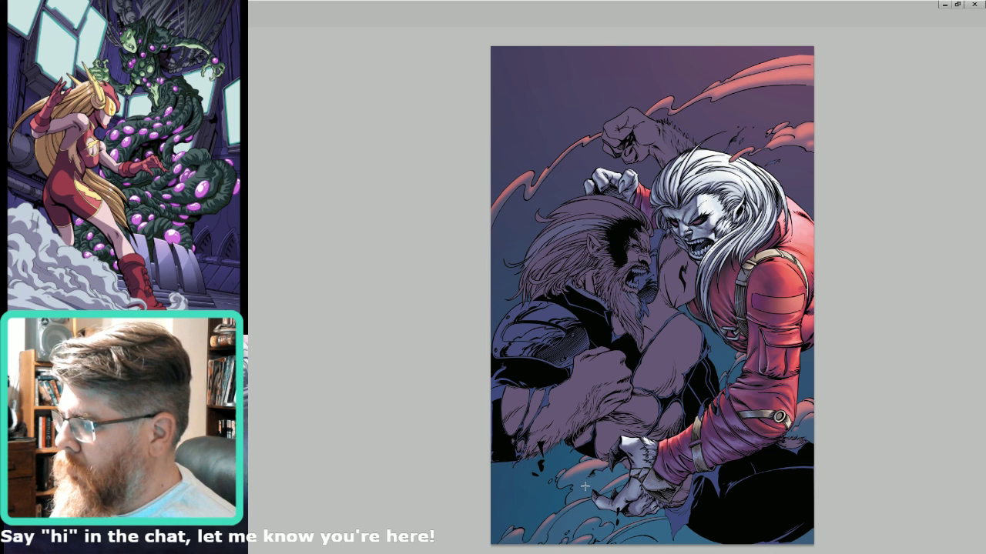
key("ctrl+z")
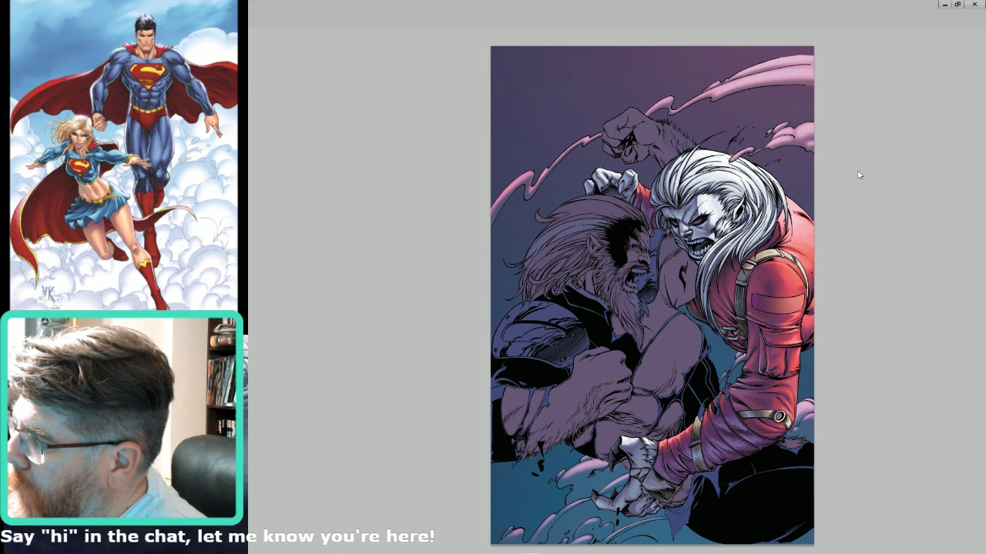
key("ctrl+z")
key("ctrl+z")
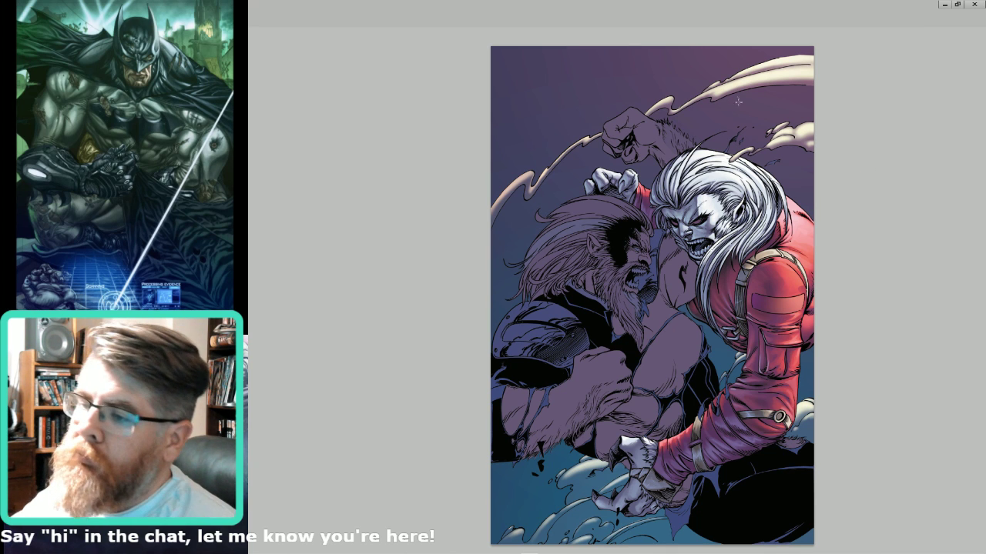
left_click_drag(767, 97, 479, 333)
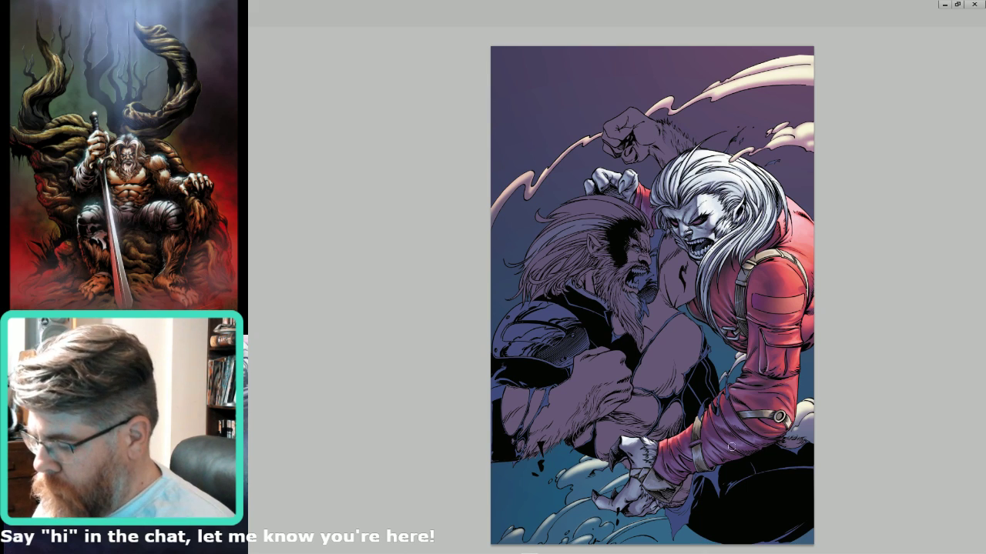
Lasso and clear stray highlight paint around the small smoke curls beneath the clawed hand.
left_click_drag(601, 485, 522, 549)
key("l")
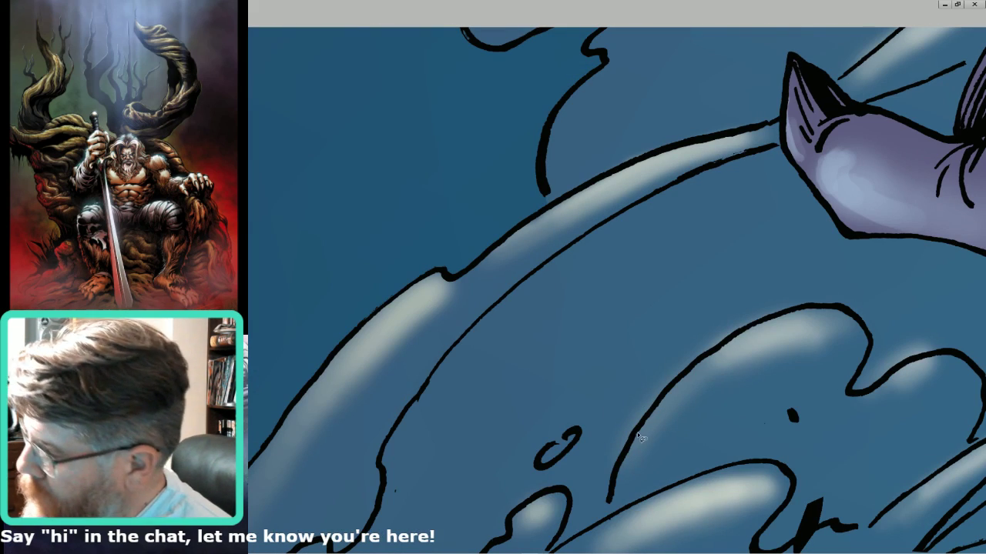
mouse_move(643, 433)
left_mouse_down()
mouse_move(599, 447)
mouse_move(645, 451)
left_mouse_up()
key("Delete")
key("ctrl+d")
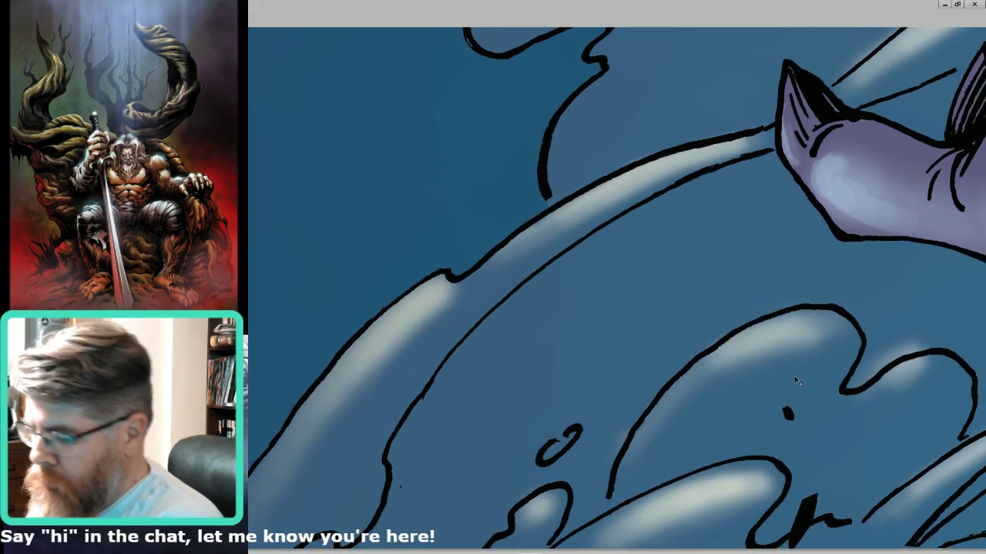
key("ctrl+minus")
key("ctrl+minus")
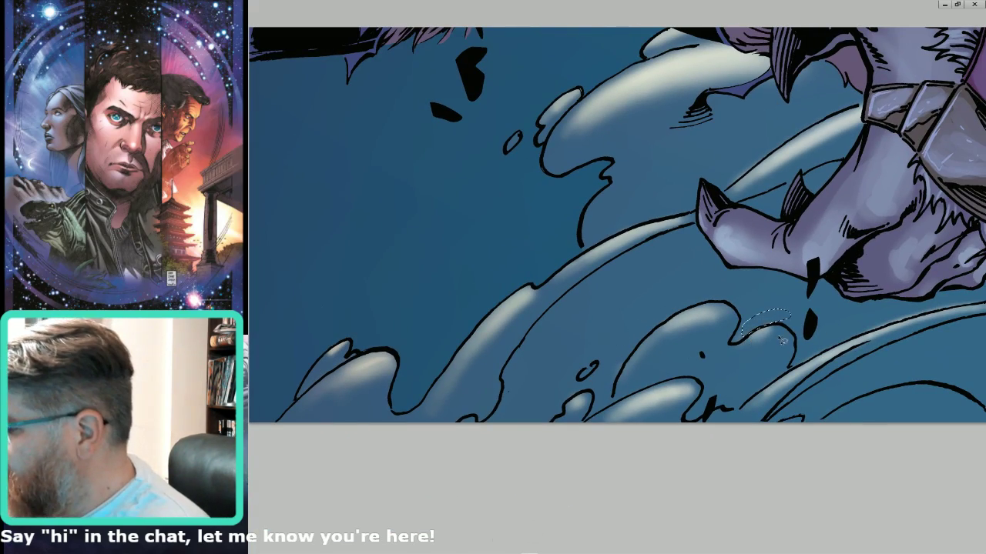
scroll(797, 339, "down", 1)
scroll(797, 339, "down", 3)
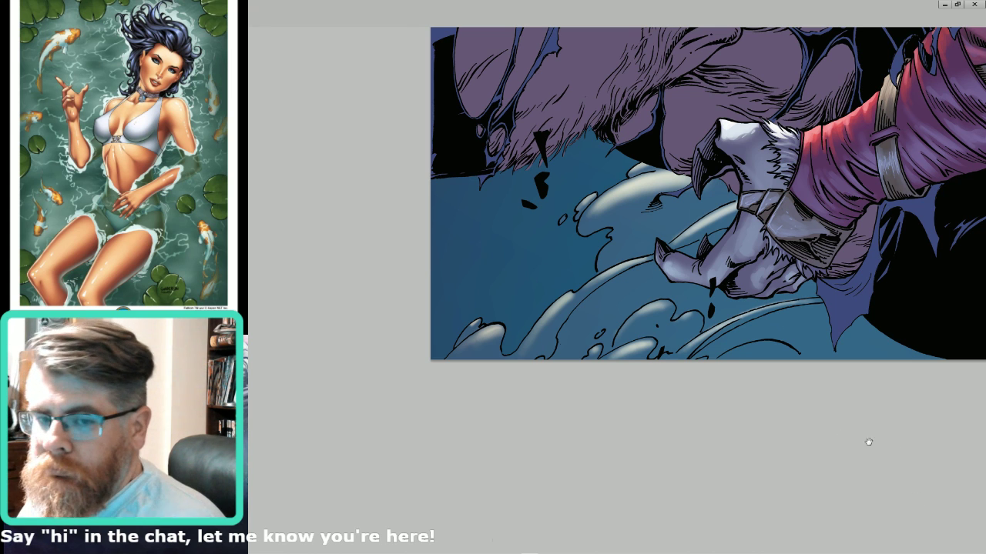
Build up a soft teal glow behind the smoke curls along the illustration's lower edge, beneath the clawed hand.
left_click_drag(754, 412, 715, 424)
left_click_drag(760, 376, 752, 418)
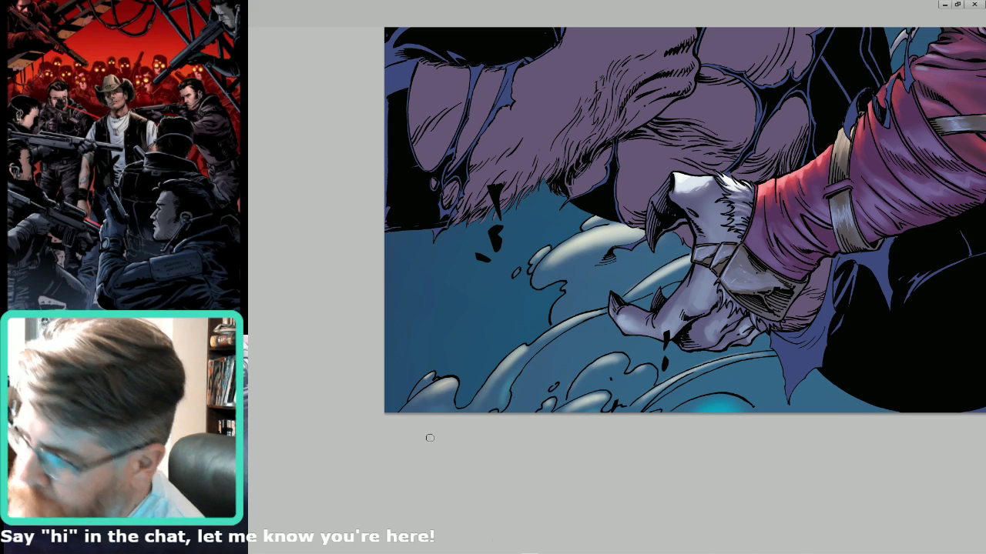
mouse_move(784, 414)
left_mouse_down()
mouse_move(730, 443)
mouse_move(794, 434)
mouse_move(742, 451)
left_mouse_up()
key("b")
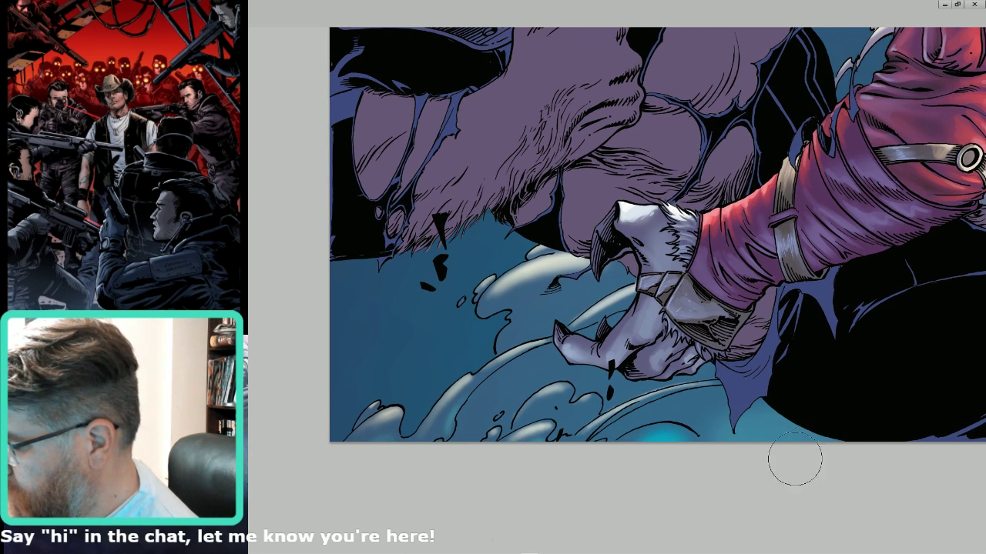
key("[")
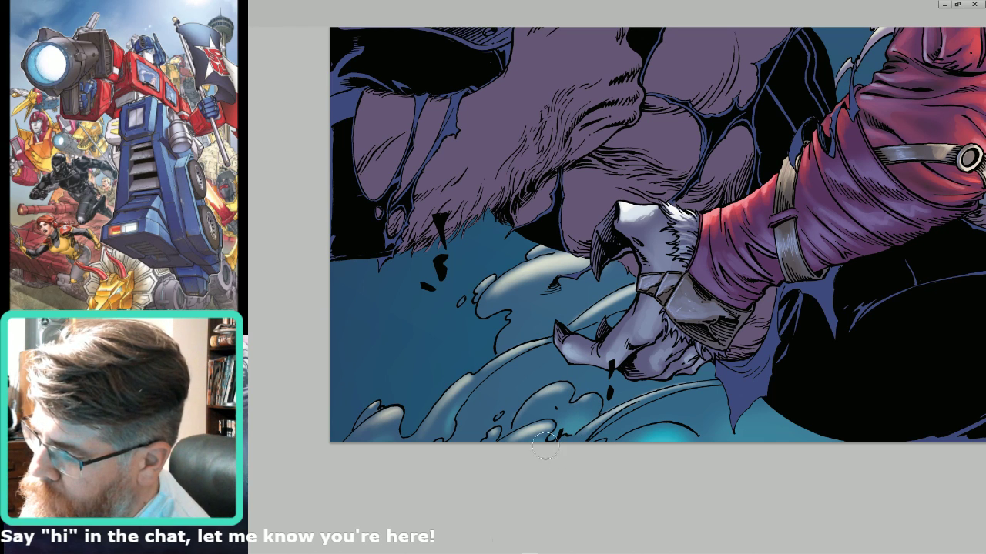
key("ctrl+minus")
key("ctrl+minus")
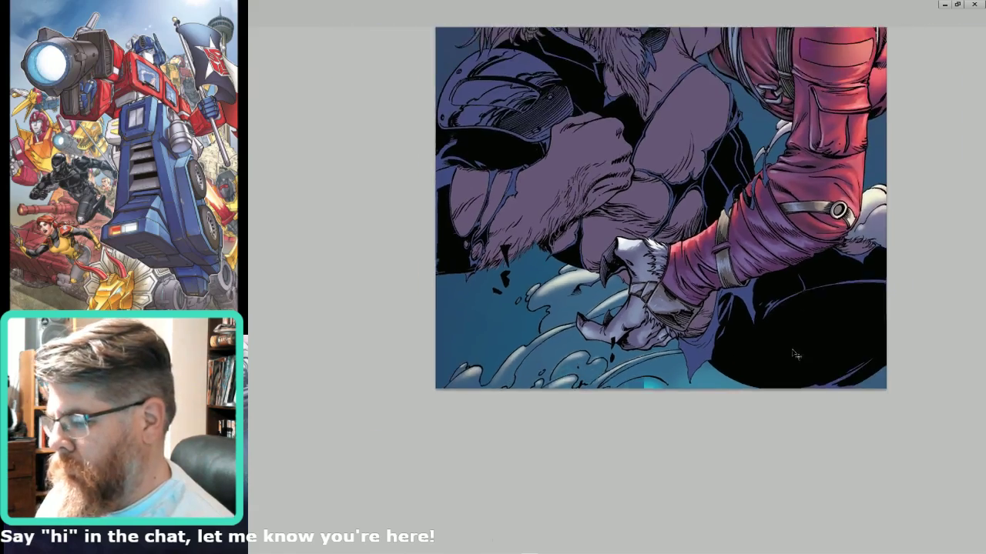
scroll(796, 354, "down", 1)
left_click_drag(755, 394, 814, 471)
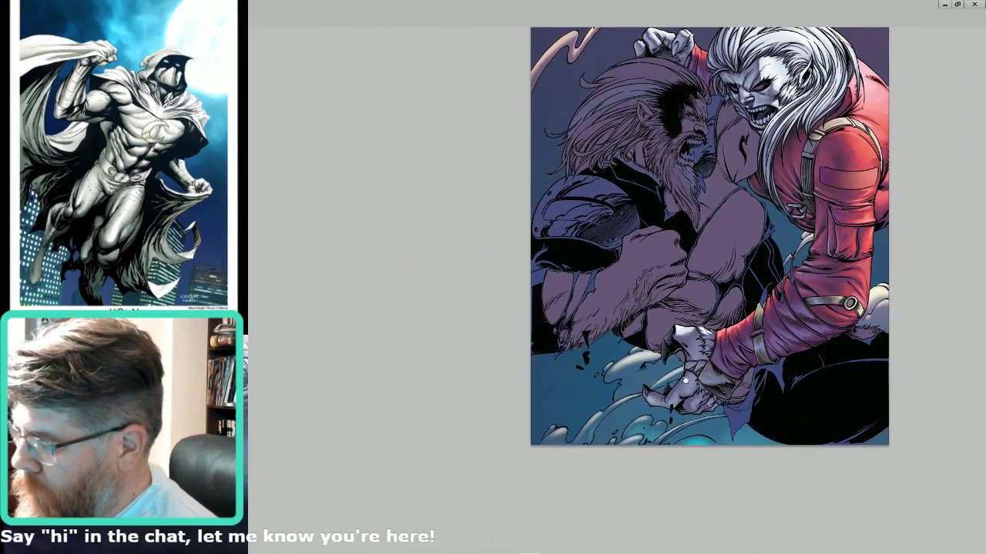
left_click_drag(667, 369, 733, 403)
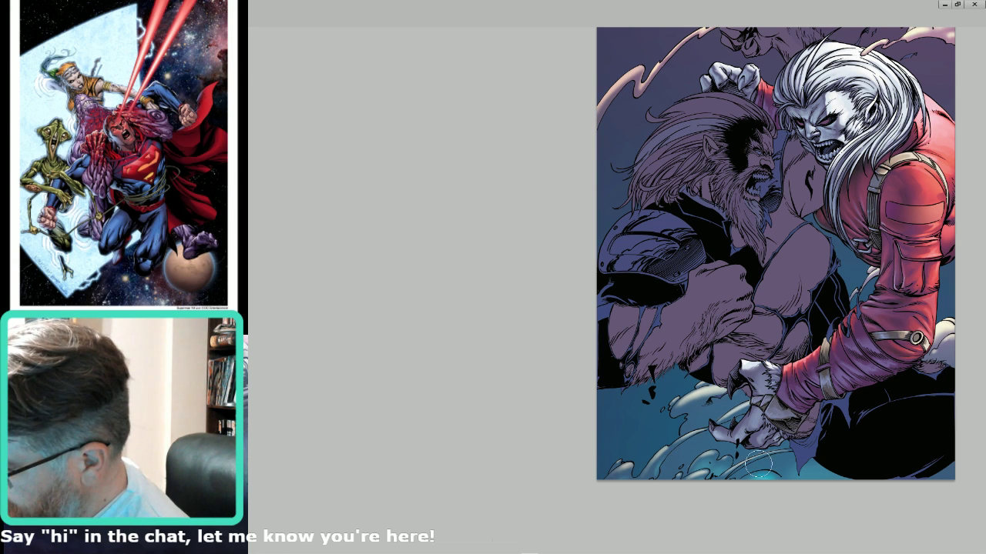
Lasso the smoke area around the lower clawed hand and brighten it with a teal glow, keeping the selection outline hidden while painting.
key("l")
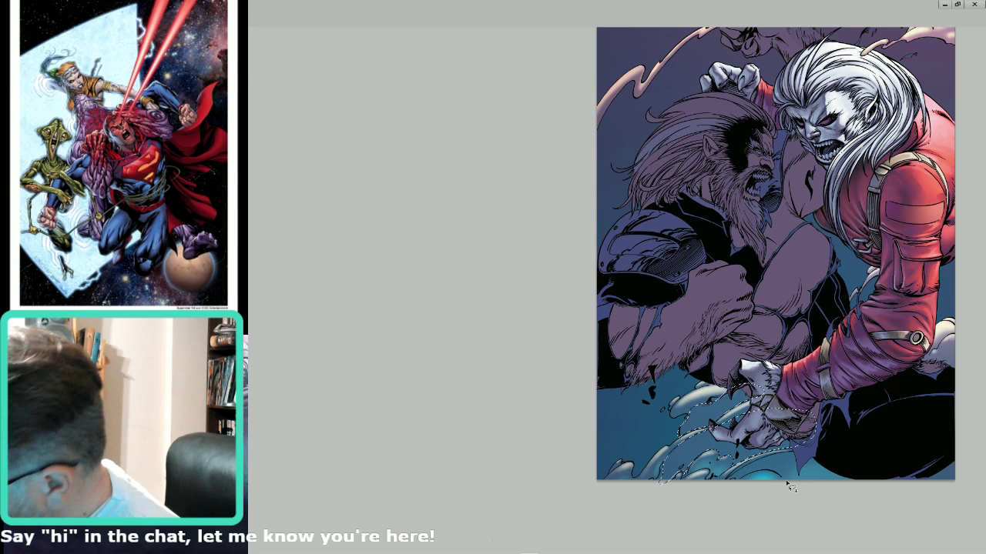
key("ctrl+h")
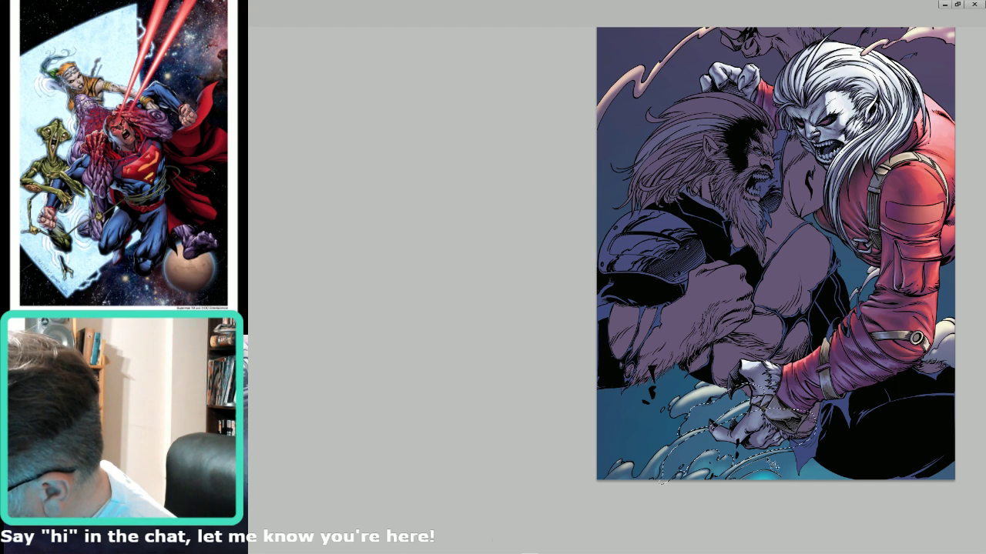
mouse_move(778, 458)
left_mouse_down()
mouse_move(858, 520)
mouse_move(770, 467)
mouse_move(743, 463)
left_mouse_up()
key("ctrl+h")
key("b")
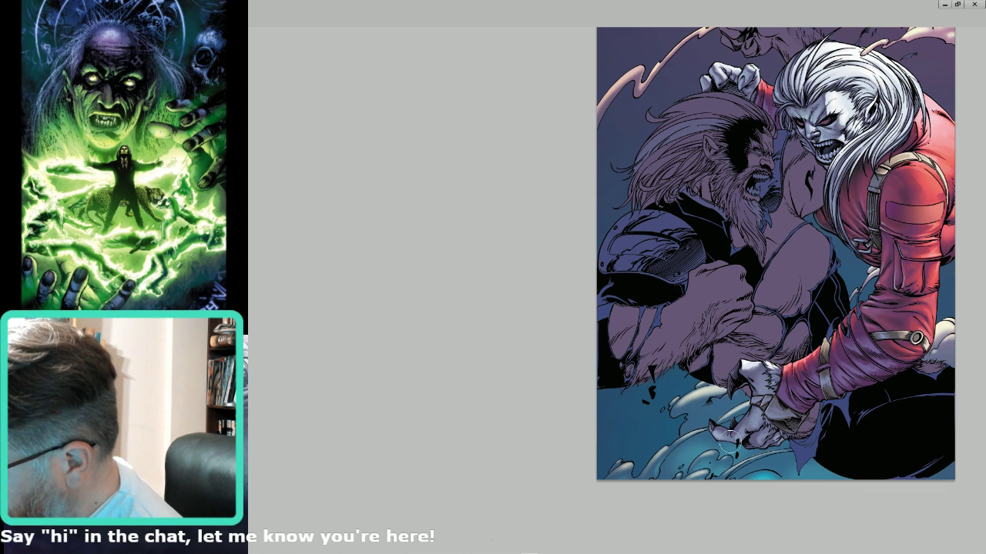
key("l")
key("ctrl+h")
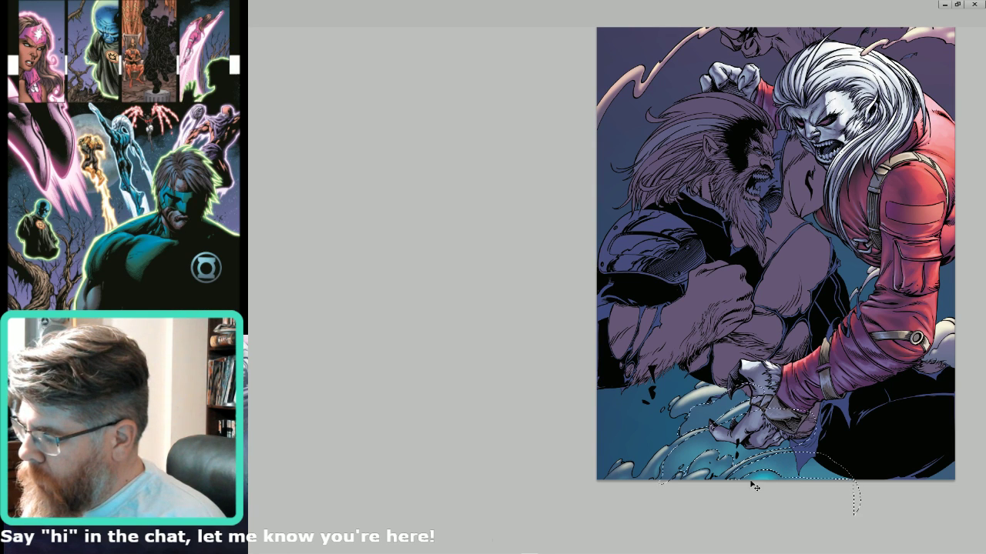
key("ctrl+h")
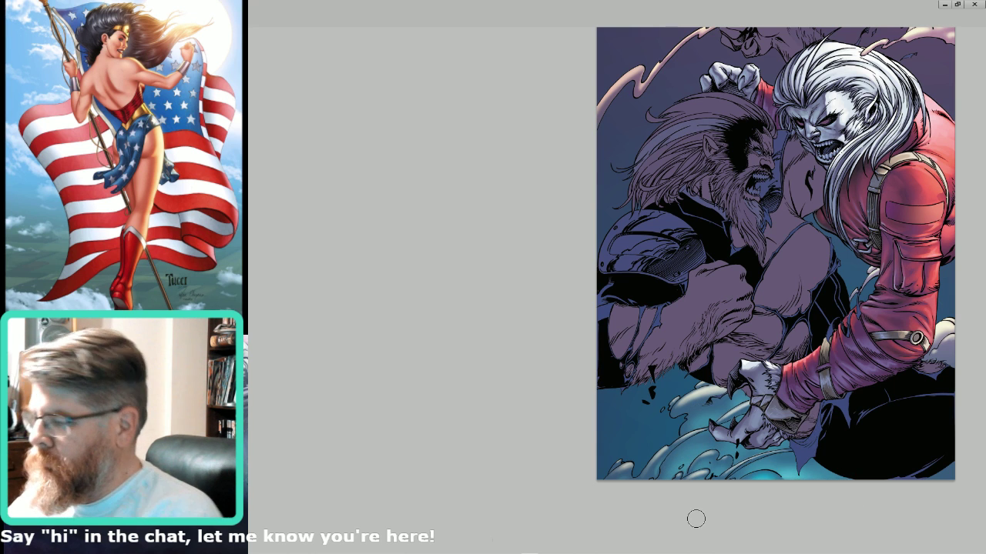
Review the whole illustration and temporarily isolate the smoke colour and line art layers to check them.
key("ctrl+minus")
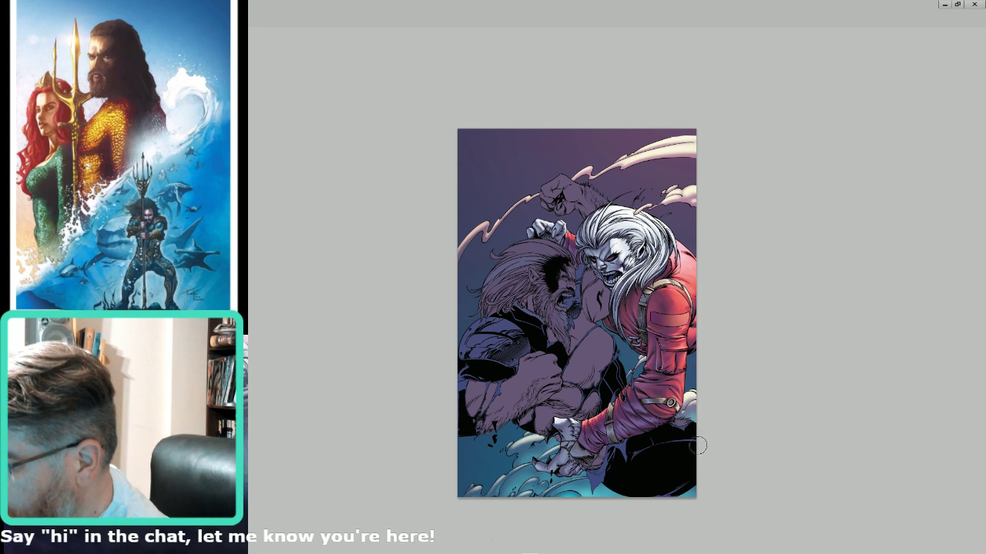
left_click_drag(634, 438, 693, 478)
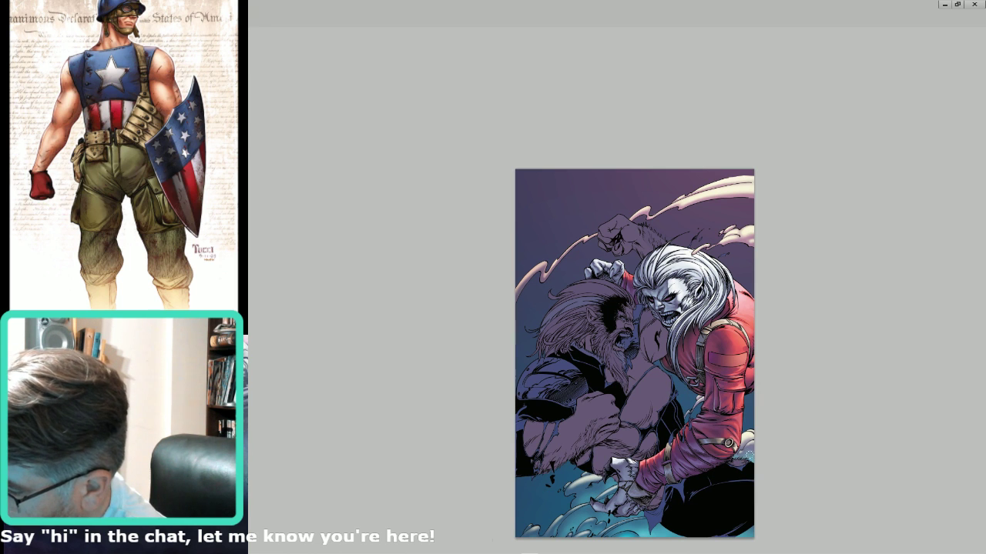
left_click_drag(644, 480, 752, 413)
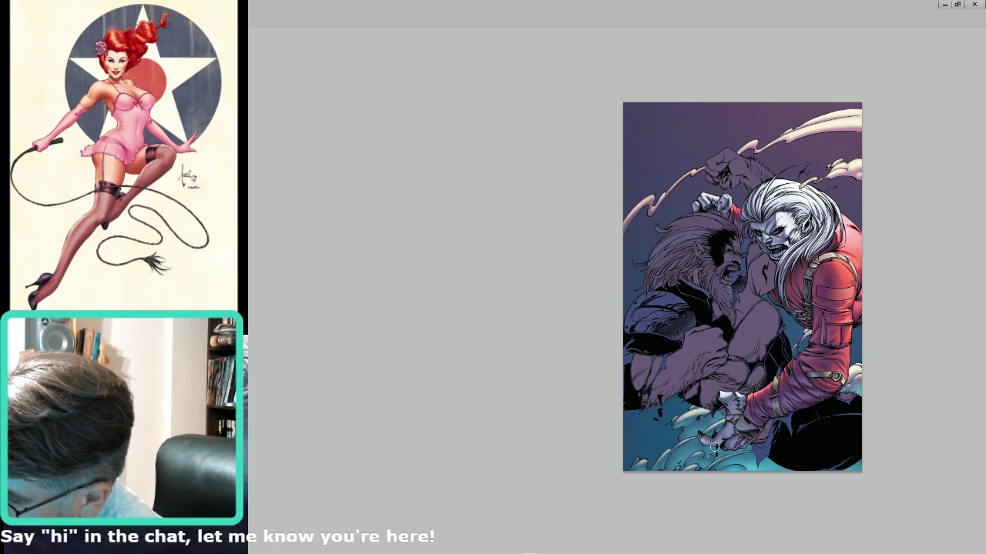
left_click_drag(789, 440, 694, 449)
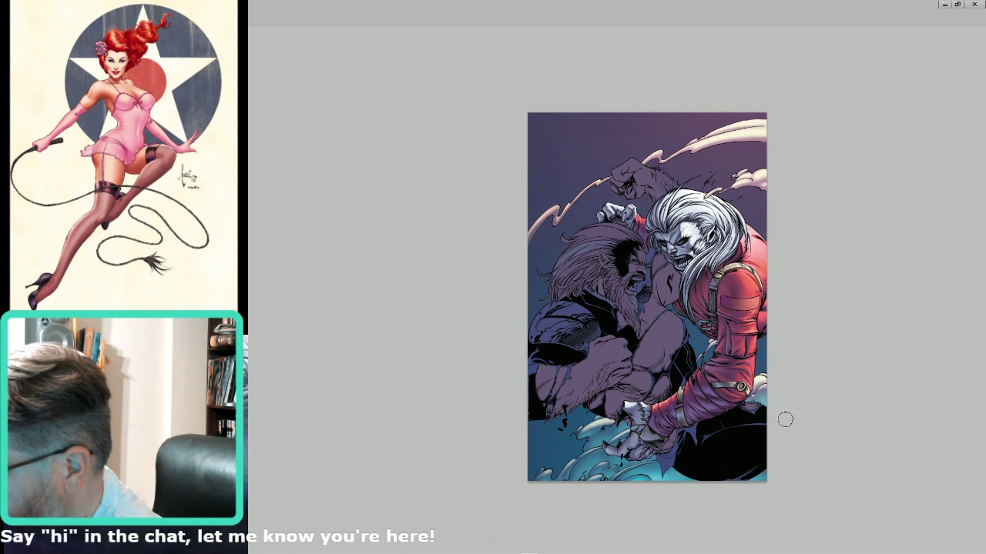
left_click_drag(754, 415, 831, 422)
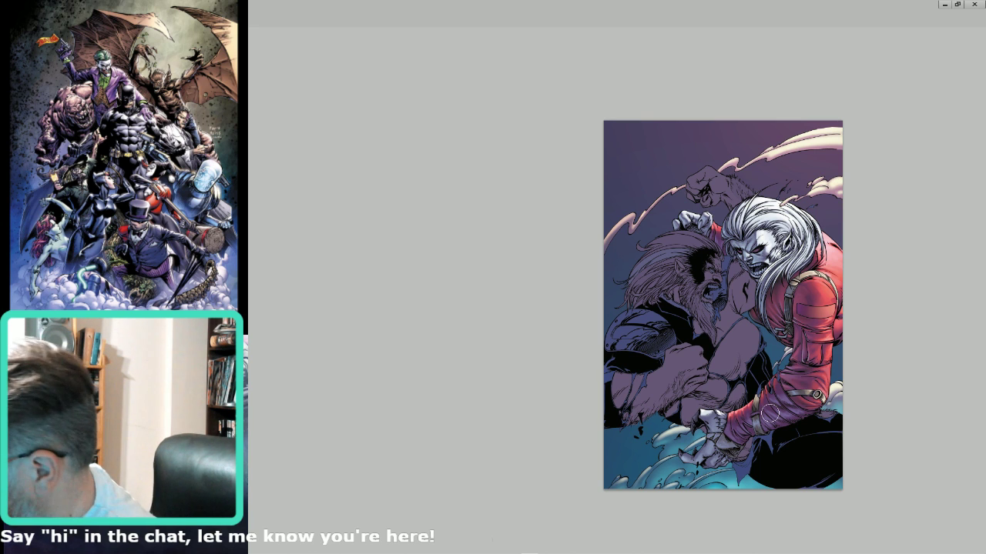
left_click(889, 489)
left_click(889, 492)
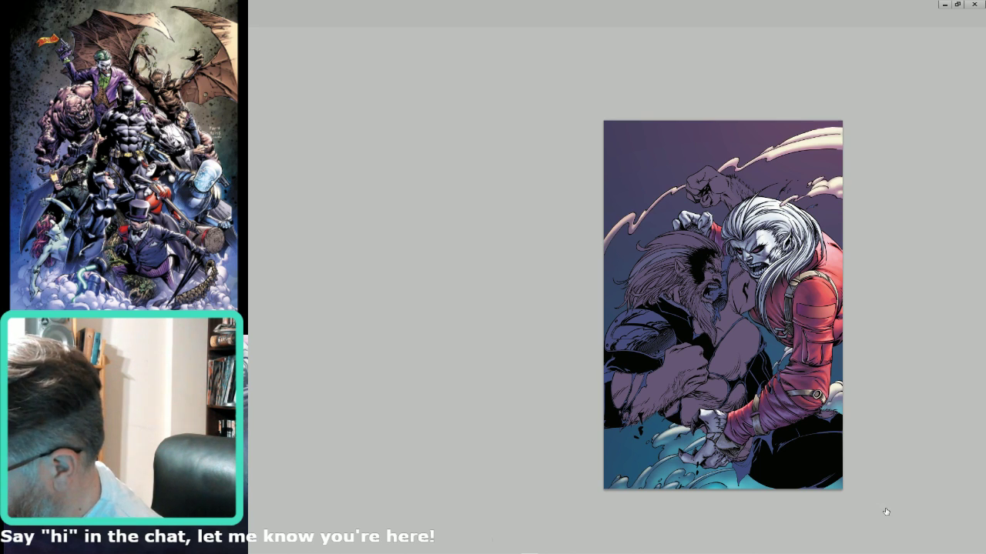
left_click(887, 532)
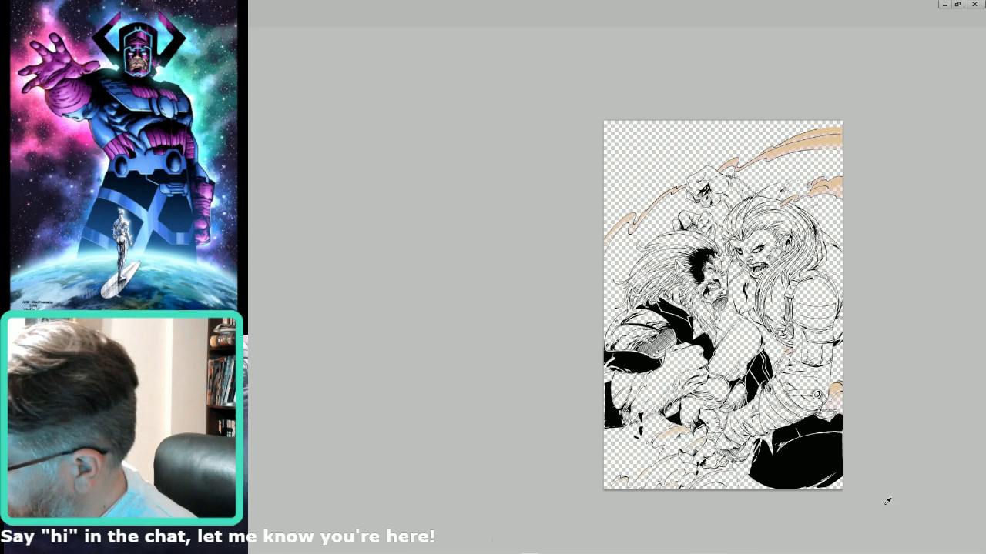
left_click(887, 536)
Extend the teal glow through the smoke curls toward the illustration's lower-left corner.
scroll(709, 472, "up", 6)
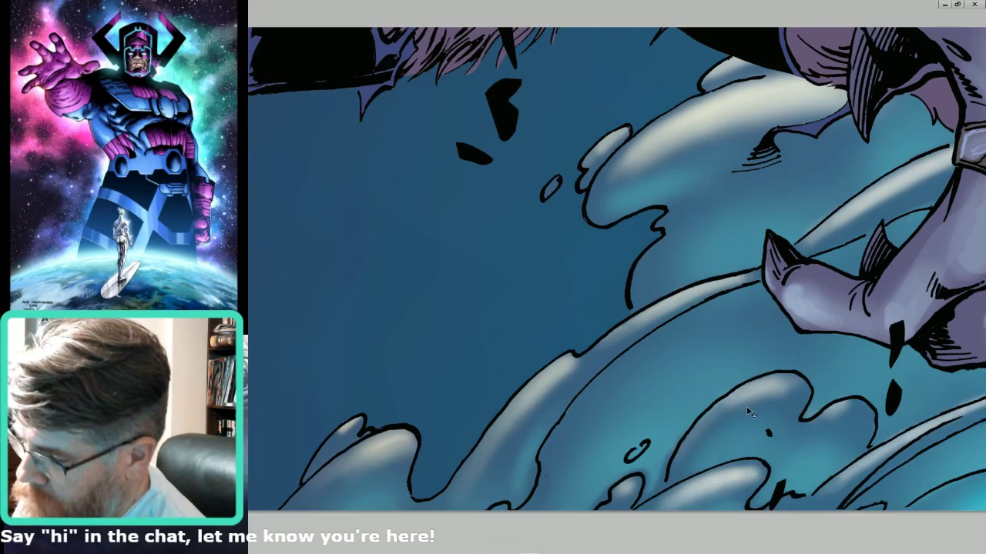
scroll(755, 408, "down", 6)
left_click_drag(748, 409, 794, 443)
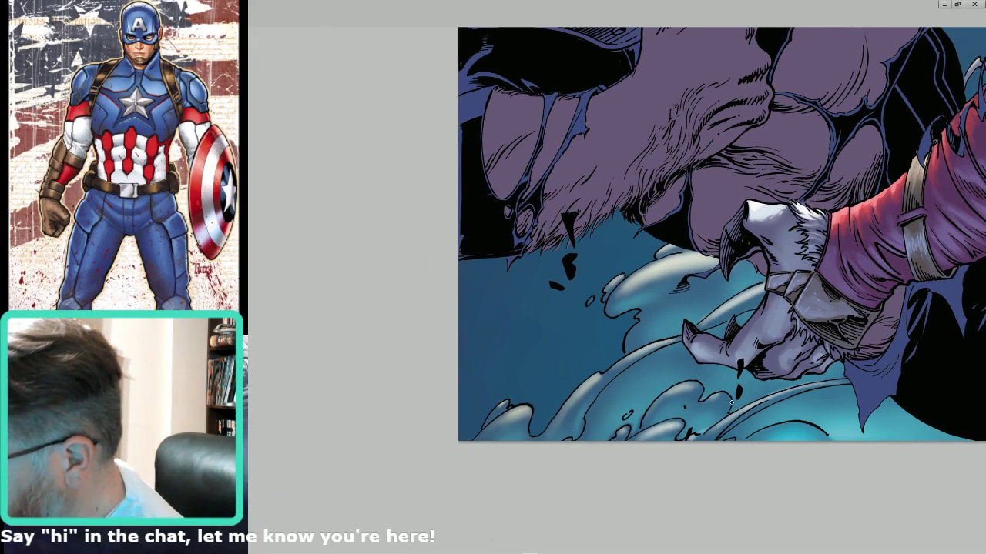
left_click_drag(725, 357, 760, 422)
left_click_drag(671, 392, 662, 414)
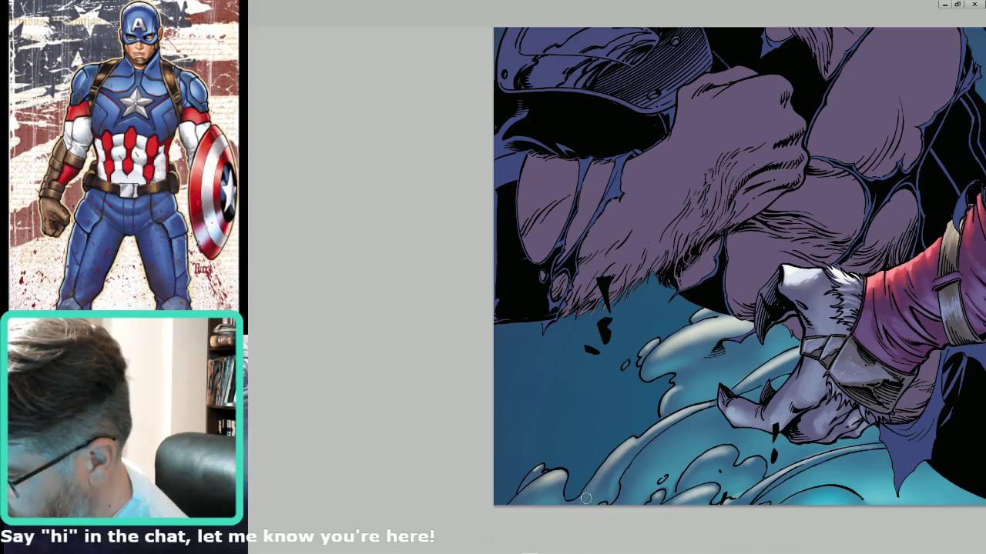
mouse_move(586, 498)
left_mouse_down()
mouse_move(612, 456)
mouse_move(606, 478)
mouse_move(517, 505)
left_mouse_up()
left_click_drag(790, 403, 573, 539)
Examine the overall colour balance and the smoke trails around the raised fists.
key("ctrl+minus")
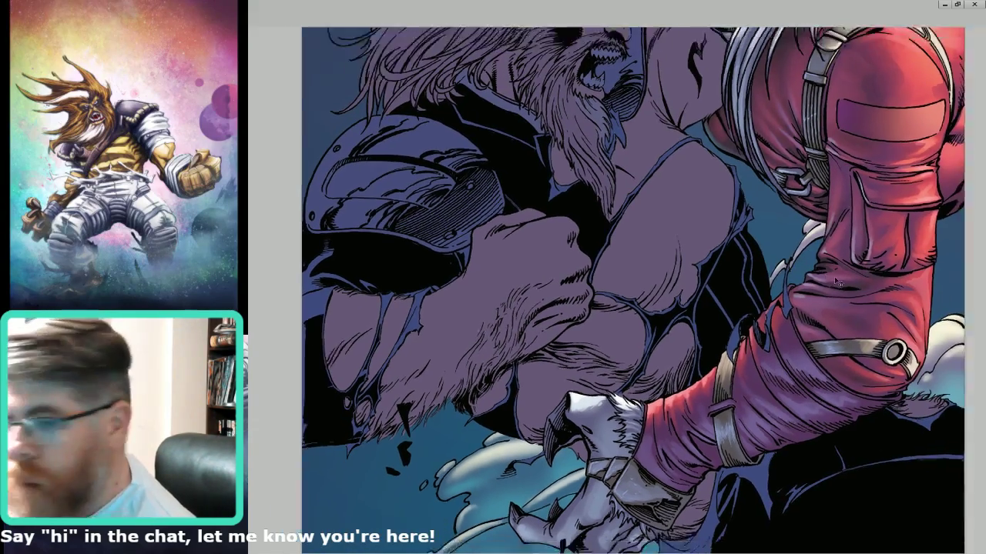
key("ctrl+minus")
key("ctrl+minus")
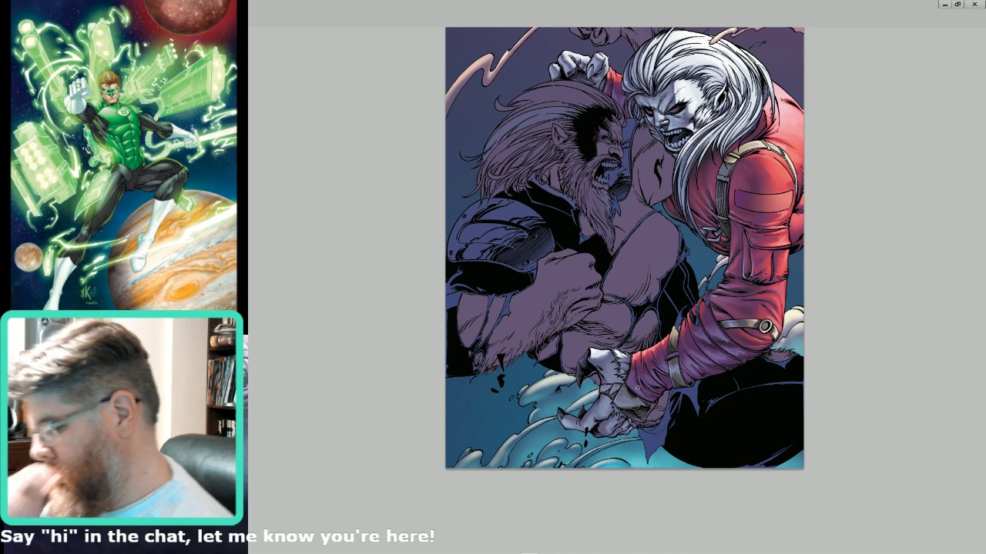
key("ctrl+0")
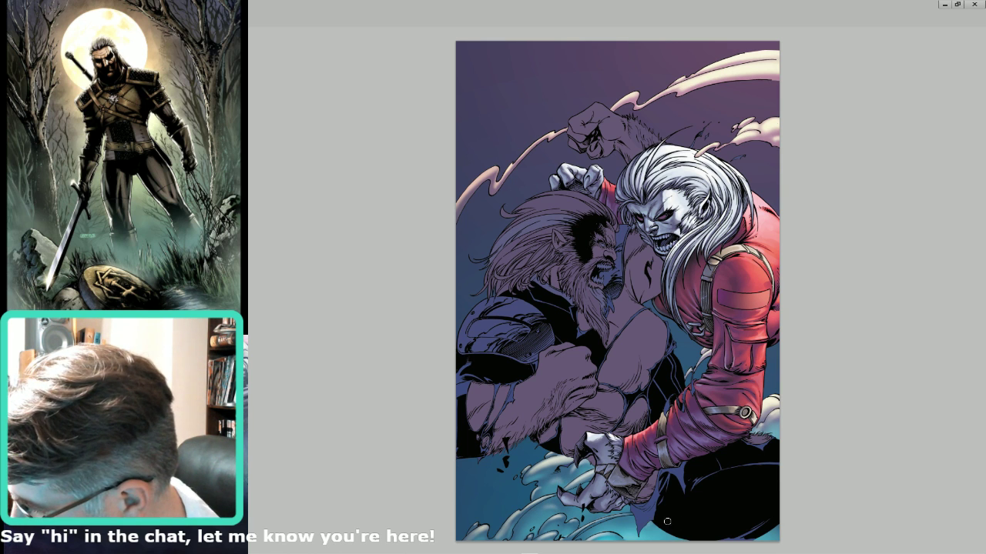
scroll(680, 514, "down", 2)
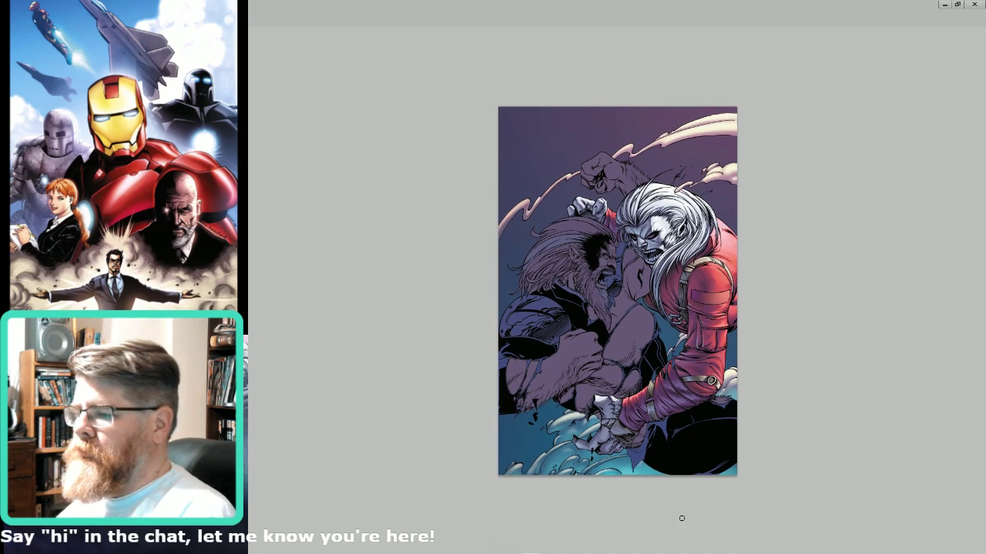
scroll(499, 241, "up", 3)
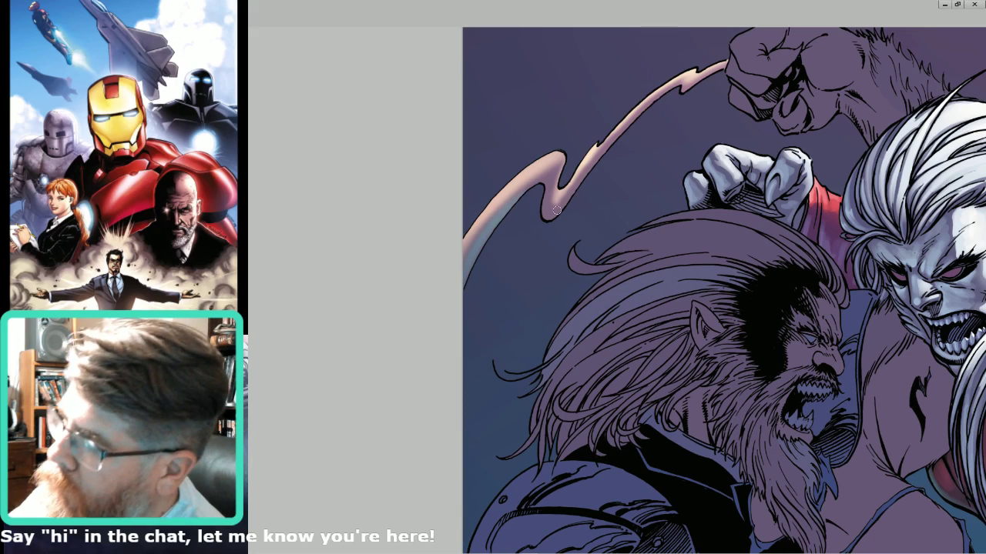
left_click_drag(685, 122, 602, 233)
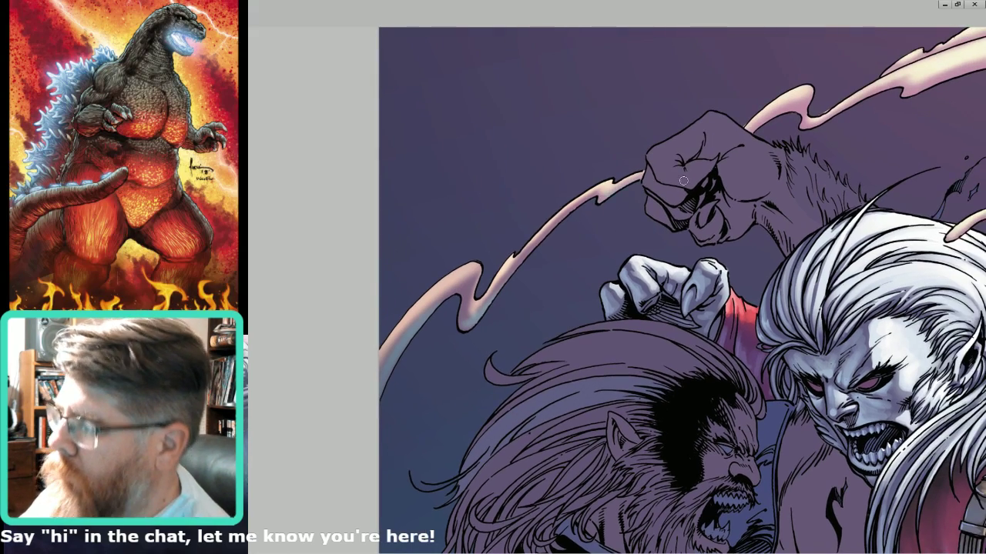
key("ctrl+0")
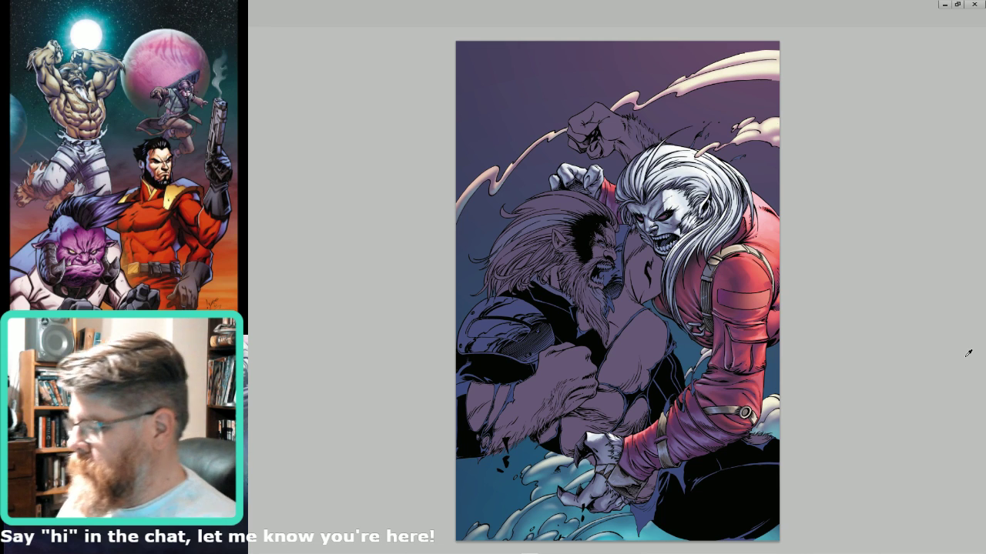
Fit the whole illustration in view, save the file and return to the standard screen mode.
key("ctrl+minus")
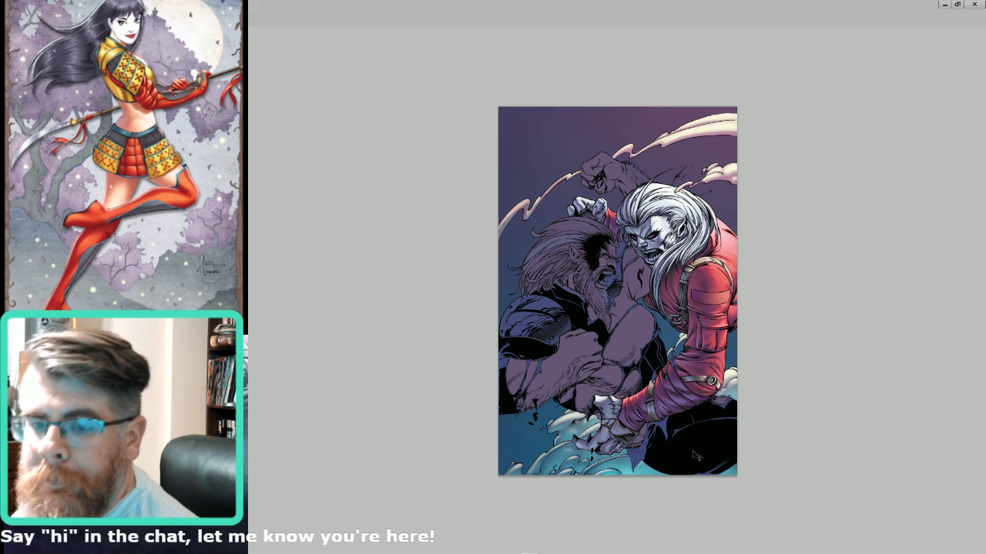
key("ctrl+0")
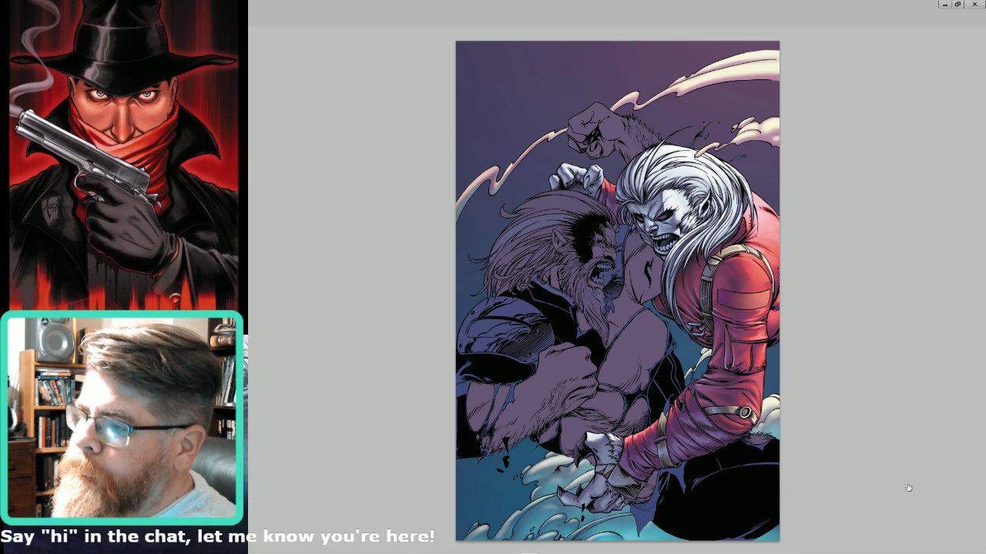
key("f")
key("f")
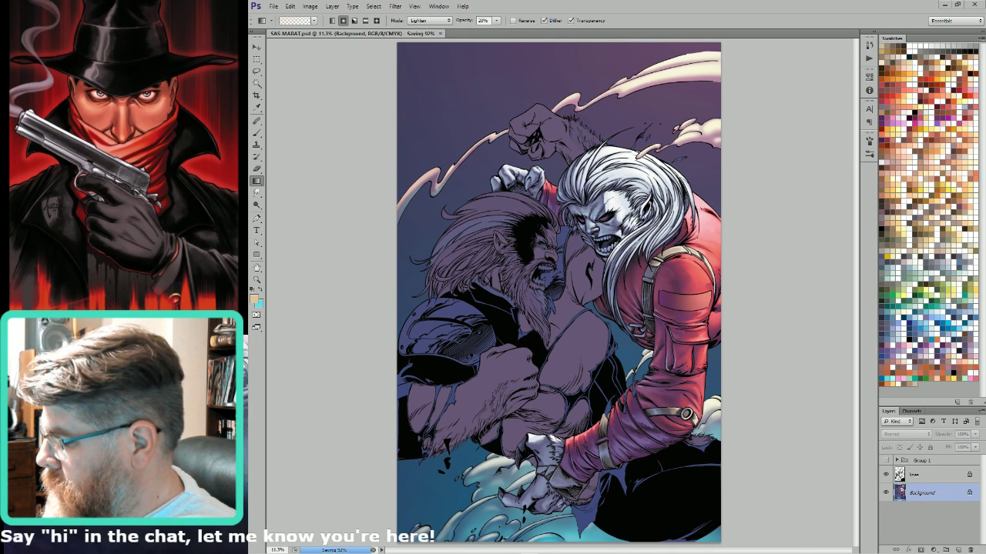
Show the cover logo and banner in Group 1 with Layer 7 hidden, and close the X-Men reference cover.
left_click(886, 461)
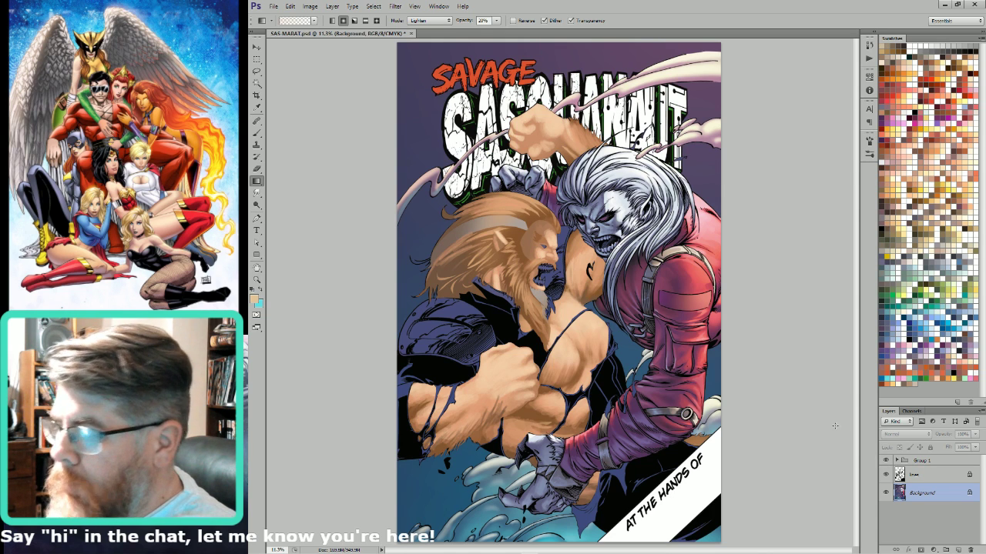
left_click(895, 461)
scroll(943, 524, "down", 5)
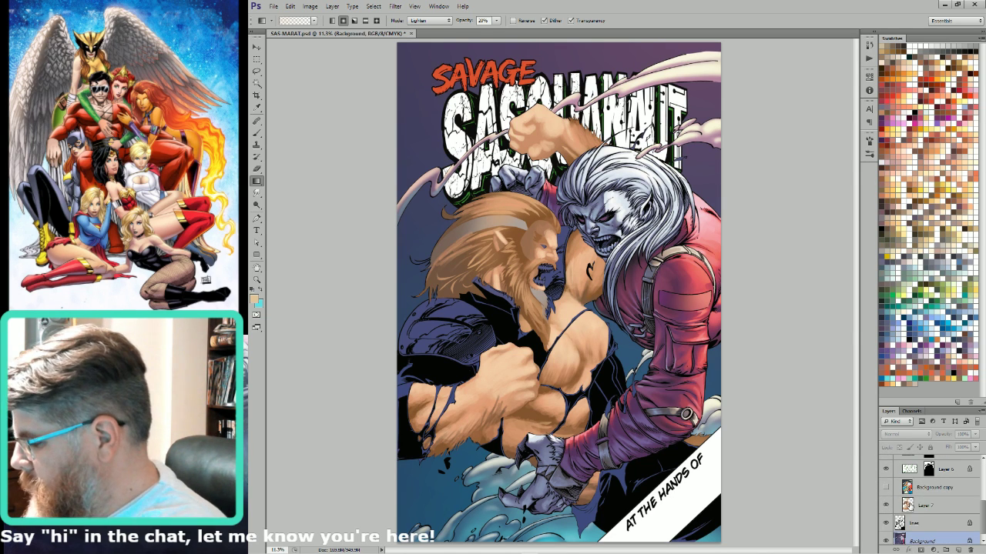
left_click(887, 506)
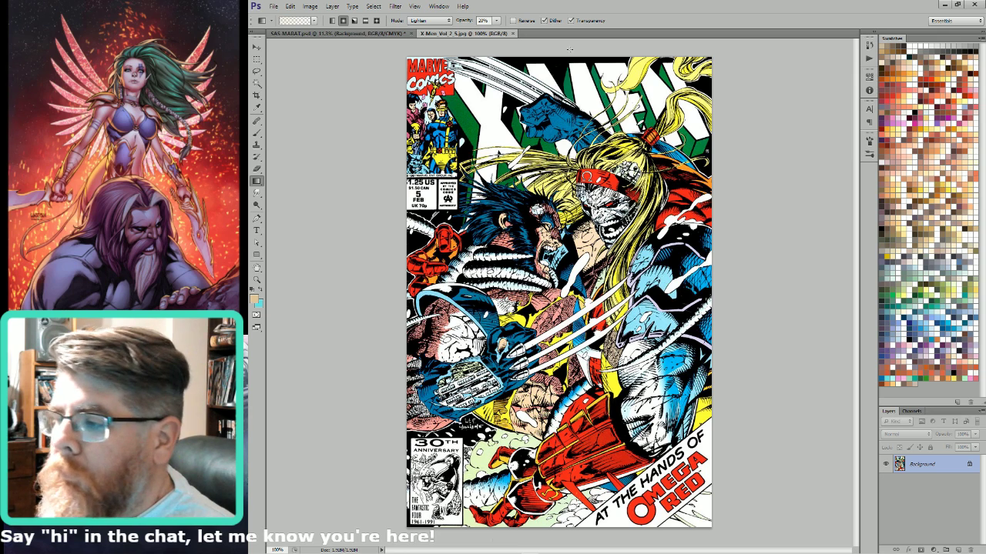
left_click(512, 34)
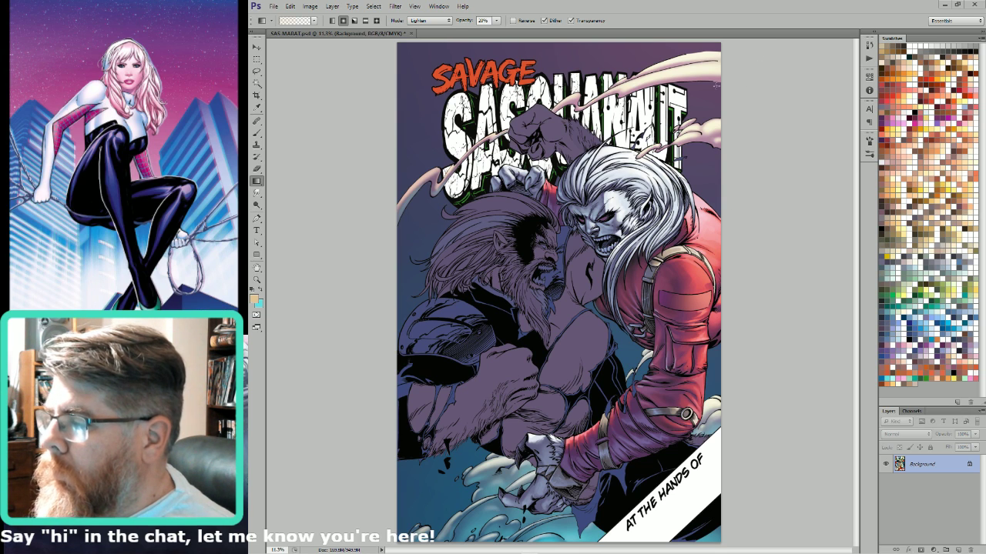
Select the whole flattened cover, compare it with the layered version, and clear the selection.
key("m")
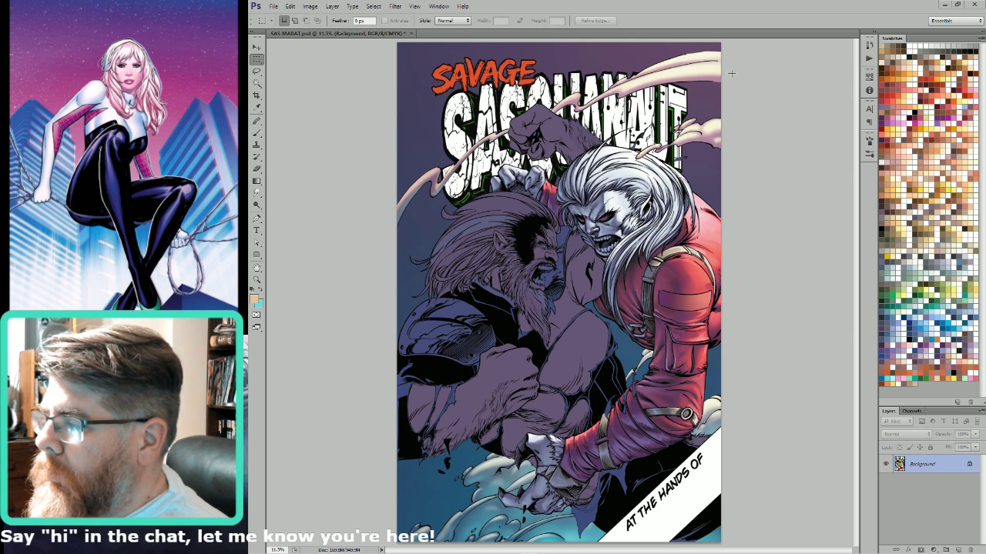
key("ctrl+a")
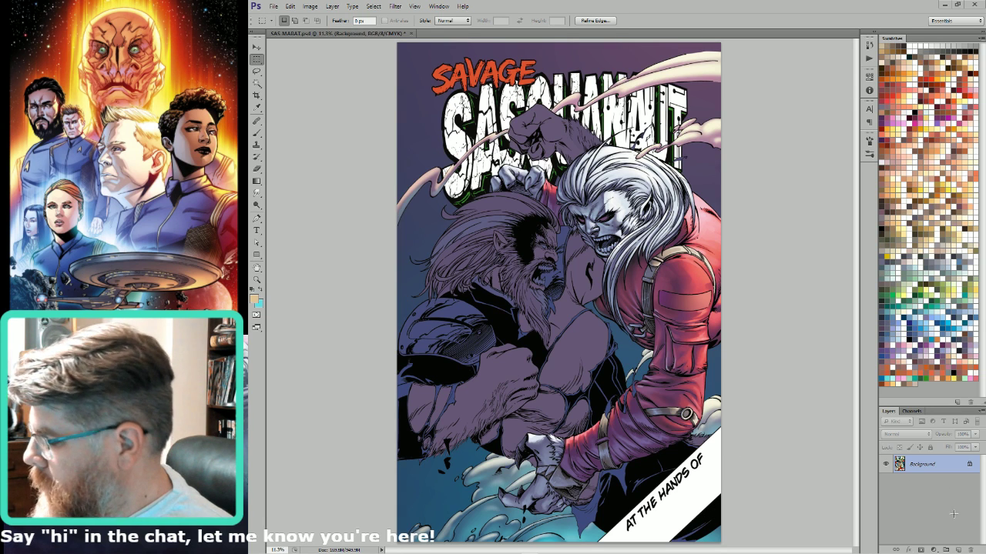
key("ctrl+alt+z")
key("ctrl+alt+z")
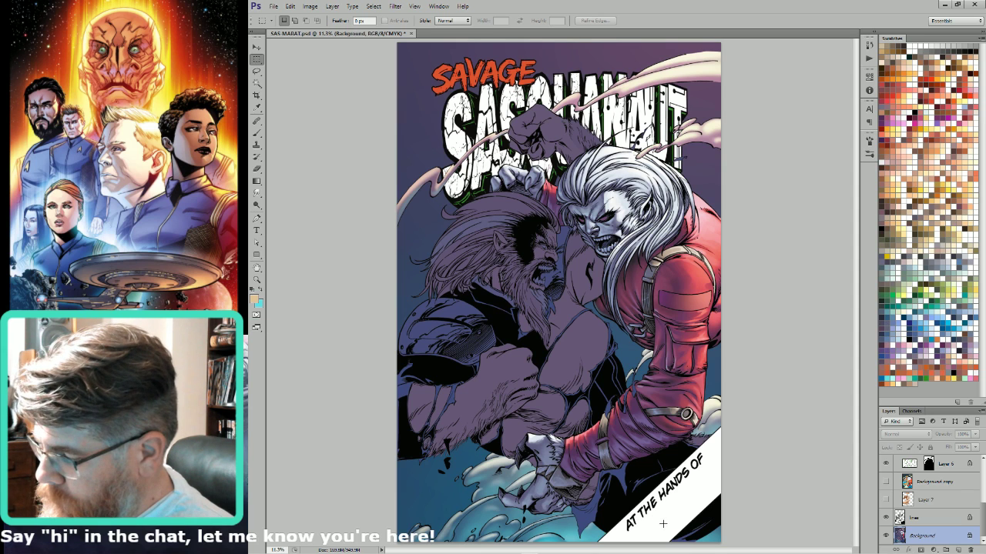
key("ctrl+shift+z")
key("ctrl+shift+z")
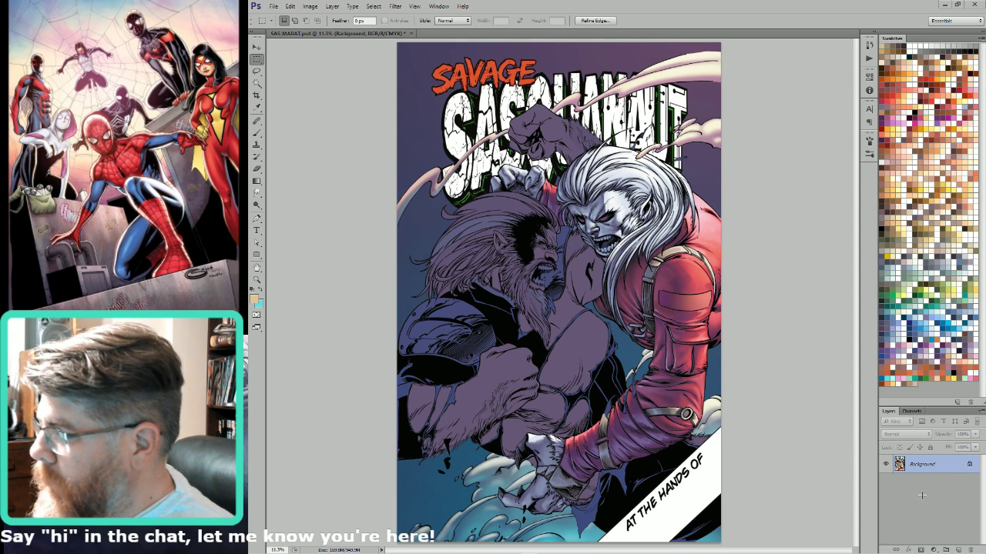
key("ctrl+d")
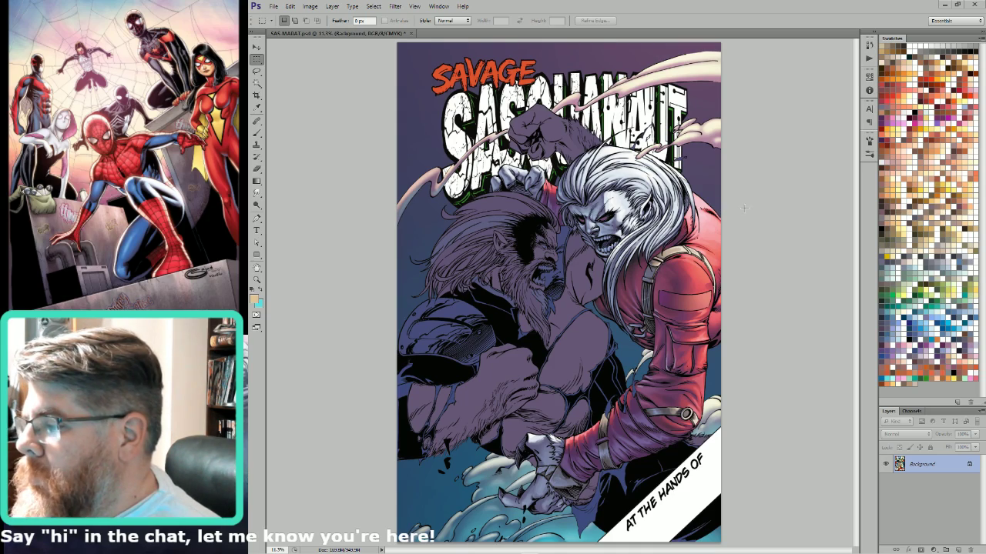
Undo the flattening of the cover to restore its separate layers, and inspect the logo lettering around the raised fist.
key("ctrl+alt+z")
key("ctrl+alt+z")
key("ctrl+alt+z")
scroll(493, 182, "up", 5)
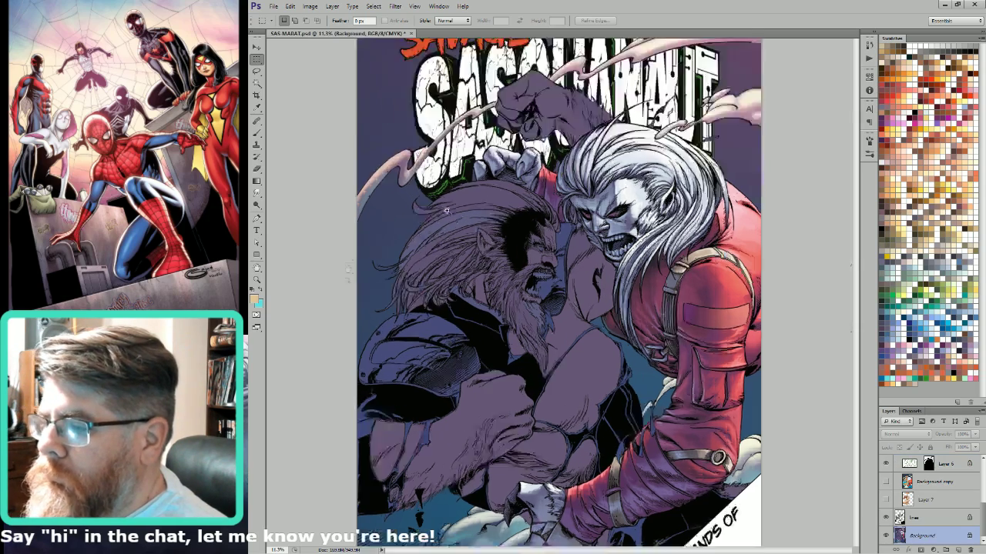
left_click_drag(488, 188, 497, 277)
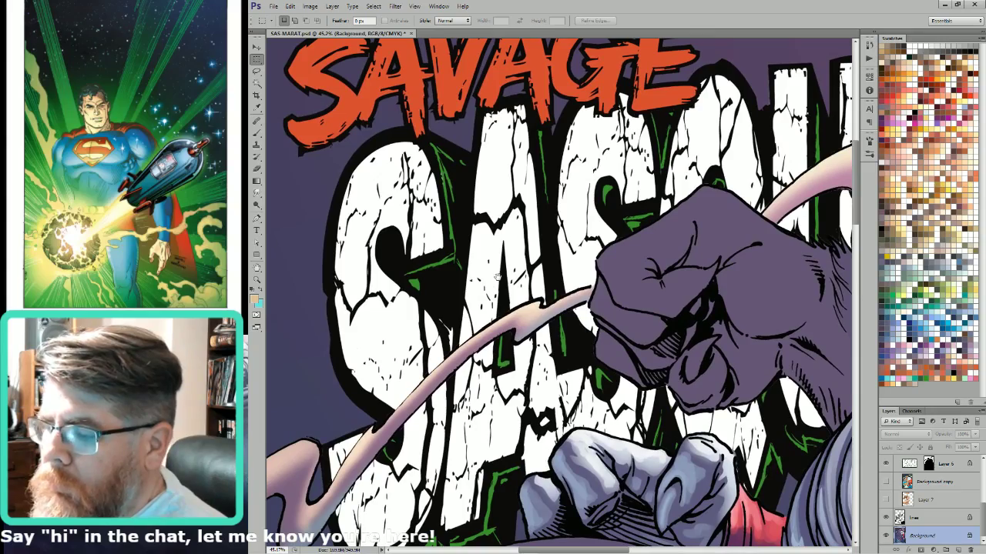
scroll(490, 277, "down", 2)
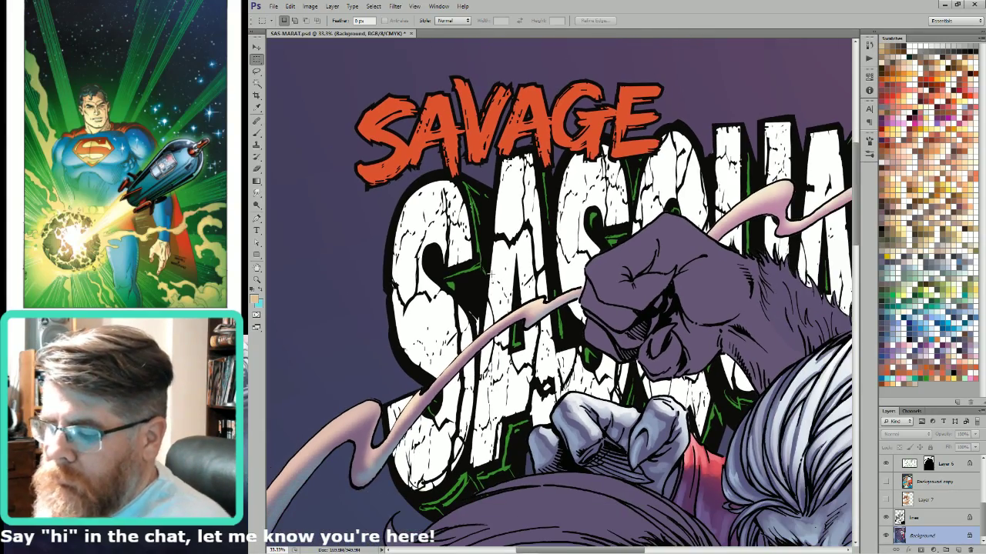
key("ctrl+0")
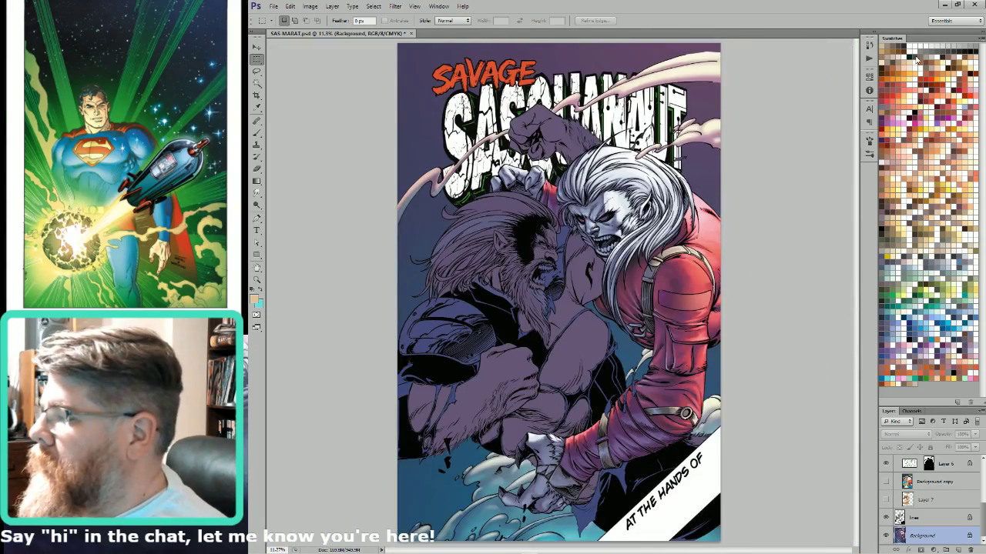
key("ctrl+Tab")
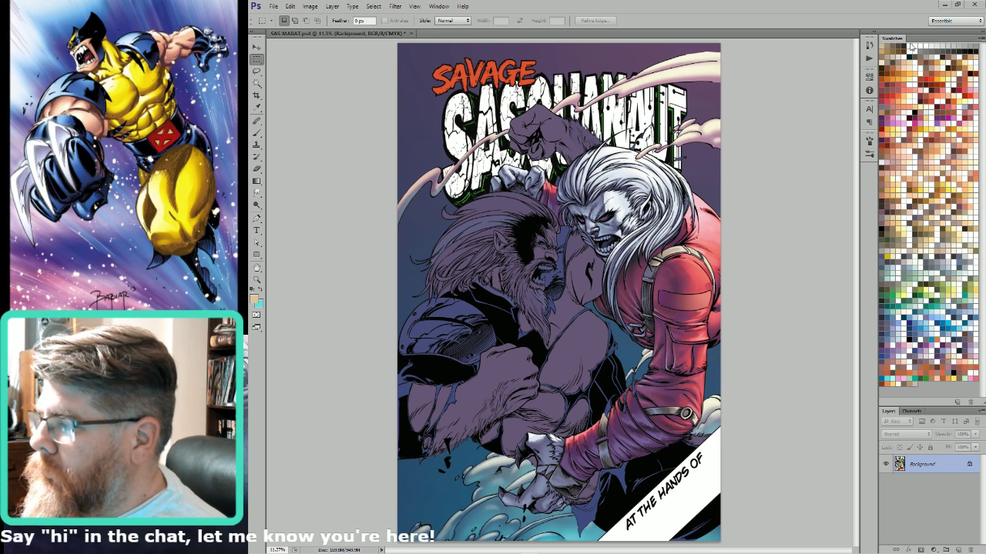
key("ctrl+z")
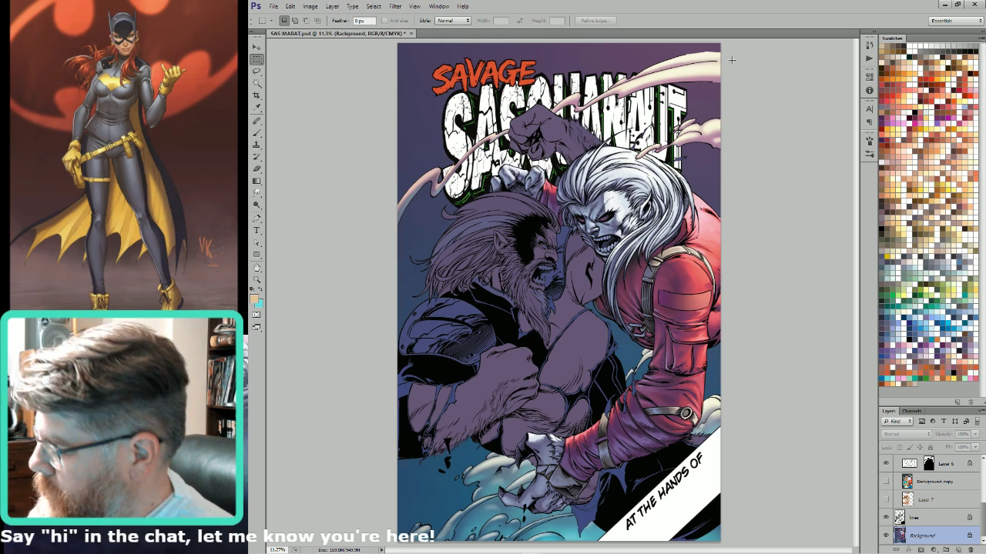
On Layer 6, lasso the narrow gap beside the logo's first S with a 0 px feather and fill it with the sampled green.
left_click(915, 466)
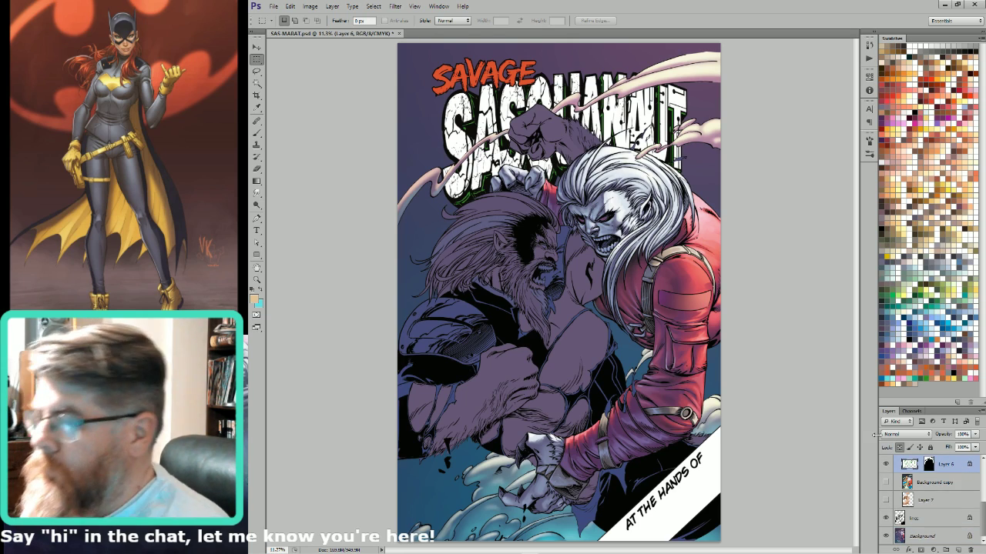
scroll(470, 130, "up", 5)
key("l")
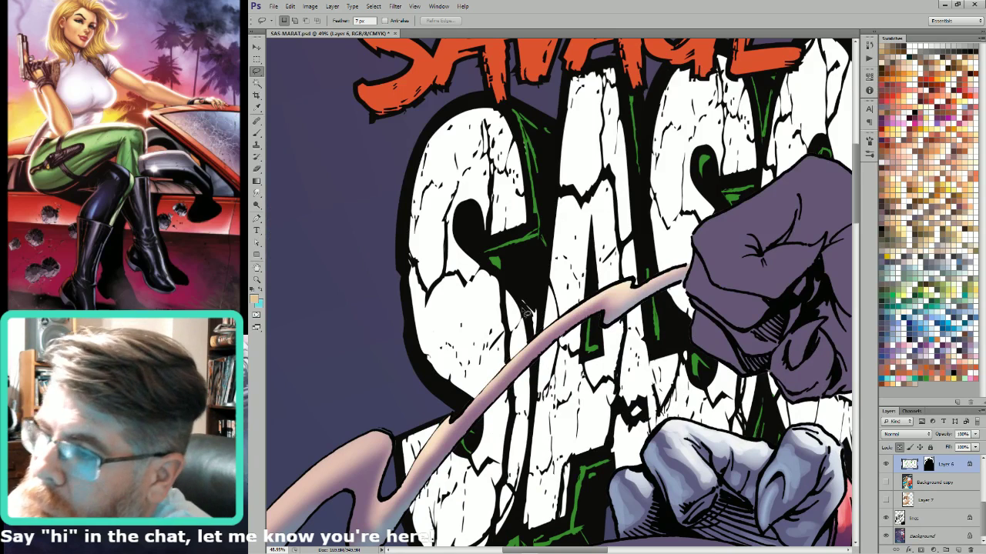
key("Return")
type("0")
key("Return")
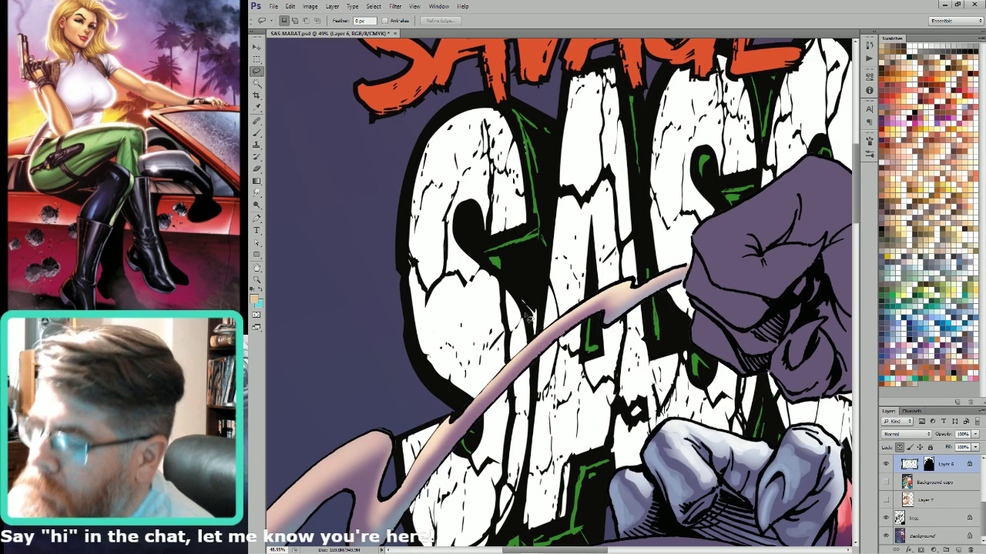
mouse_move(530, 315)
left_mouse_down()
mouse_move(534, 340)
mouse_move(528, 281)
mouse_move(515, 287)
left_mouse_up()
key("i")
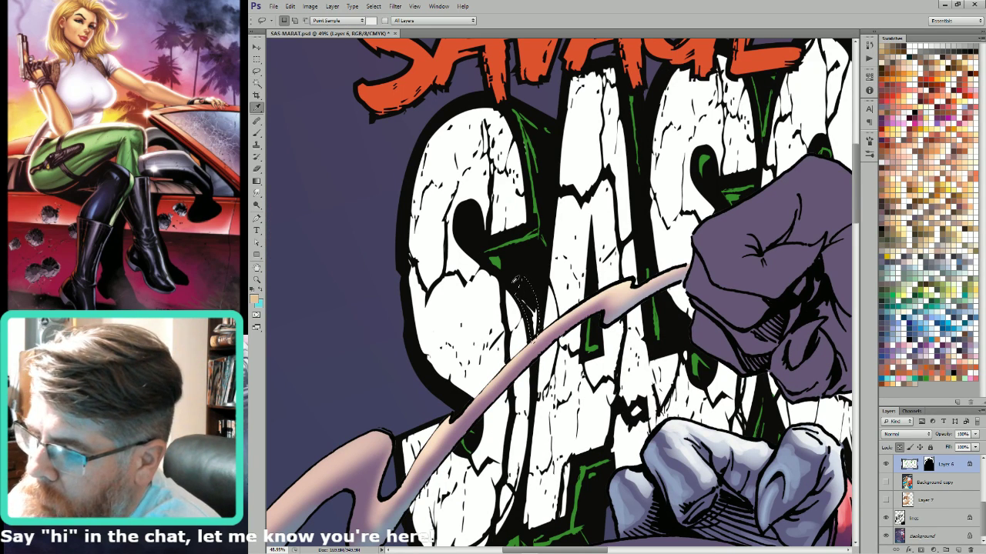
left_click(498, 260)
key("alt+BackSpace")
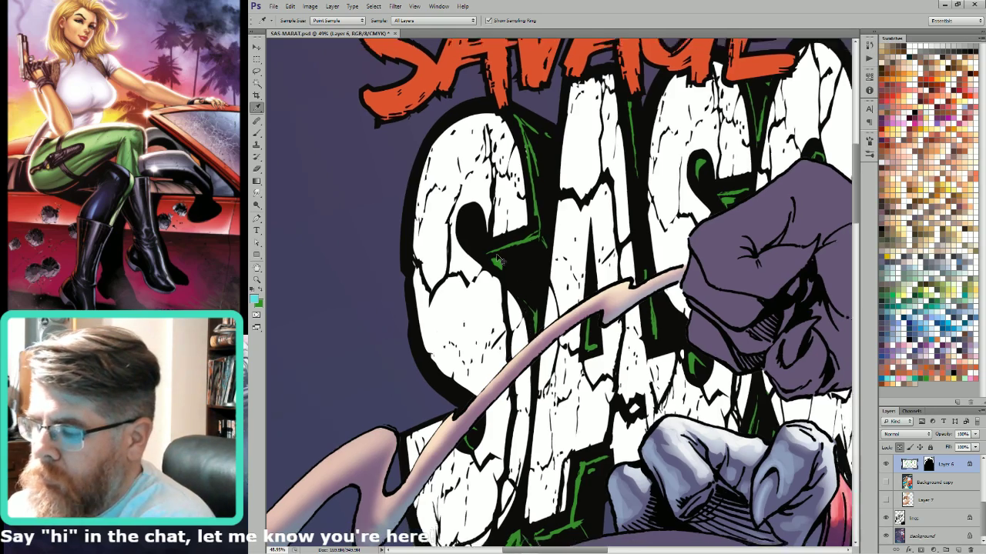
Fit the whole cover in view, save the file and collapse Group 1.
key("ctrl+minus")
key("ctrl+0")
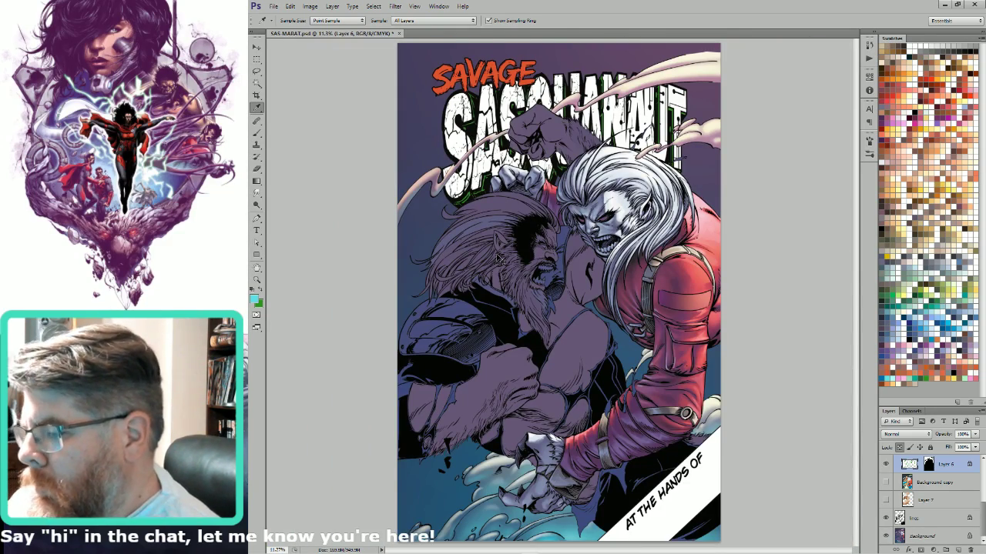
key("ctrl+s")
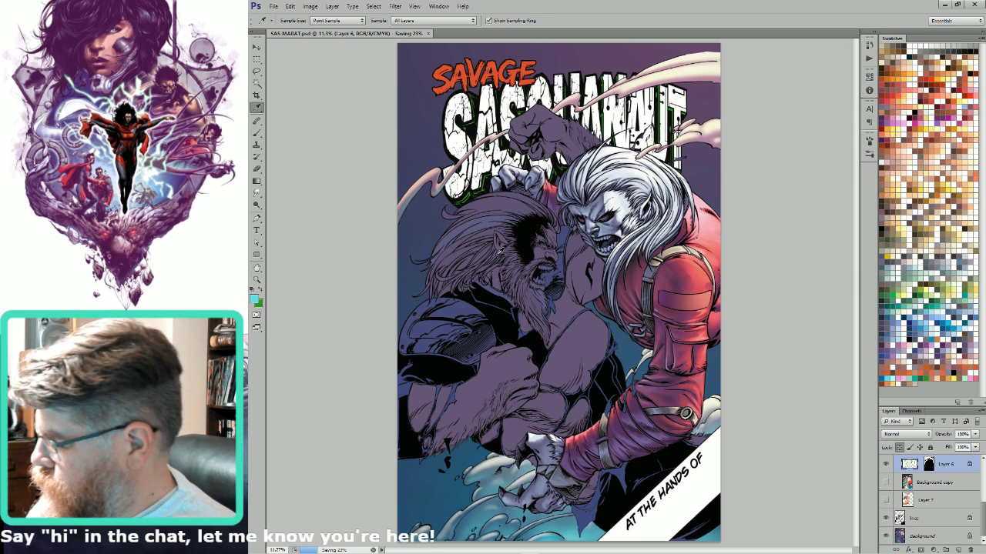
left_click(983, 484)
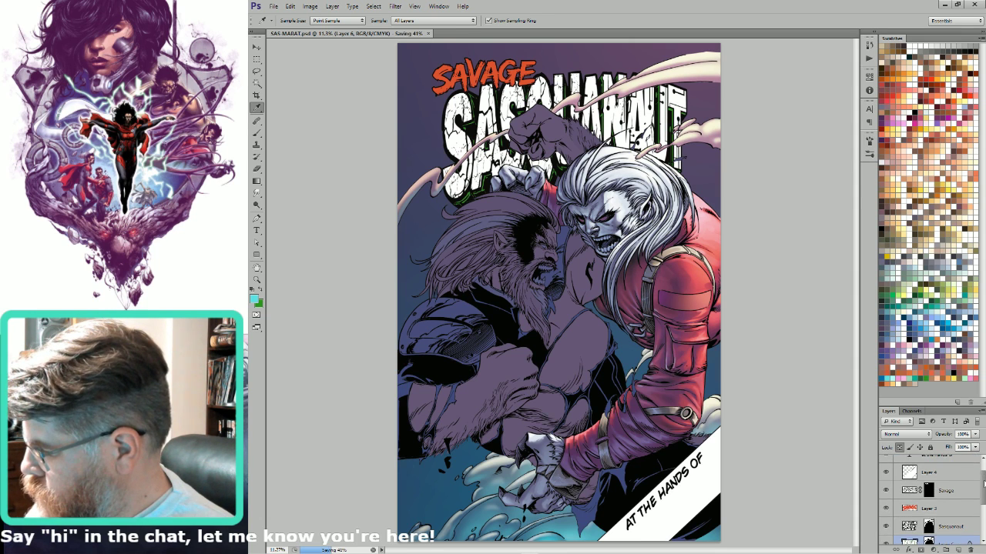
left_click_drag(983, 483, 982, 465)
left_click(955, 459)
left_click(896, 459)
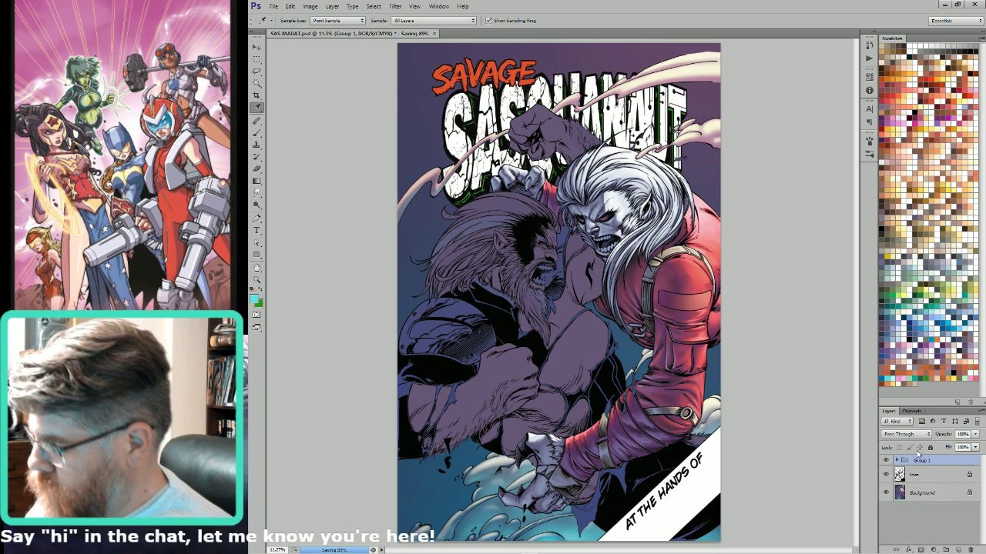
Add a new layer, place it above Group 1 and set its blend mode to Screen.
left_click(926, 496)
key("ctrl+minus")
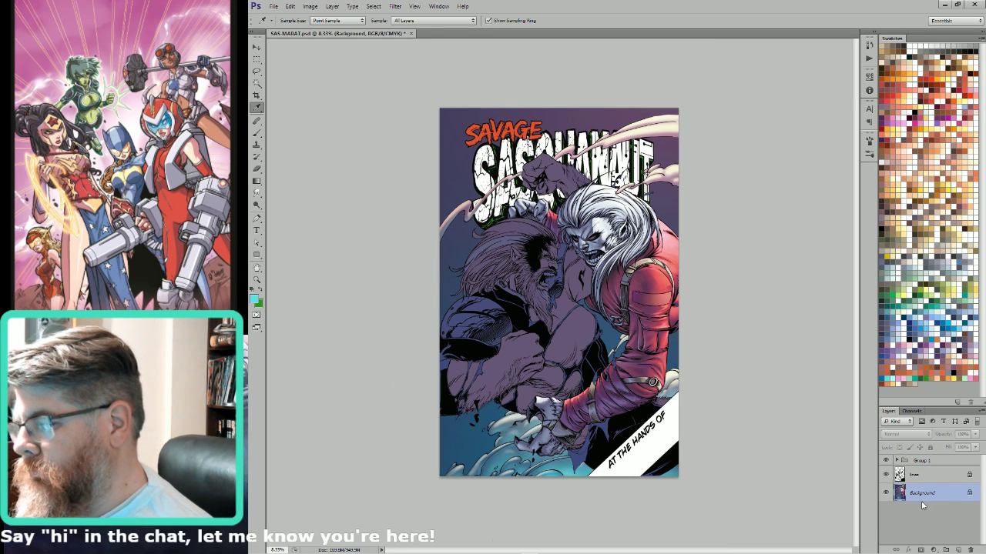
left_click(957, 550)
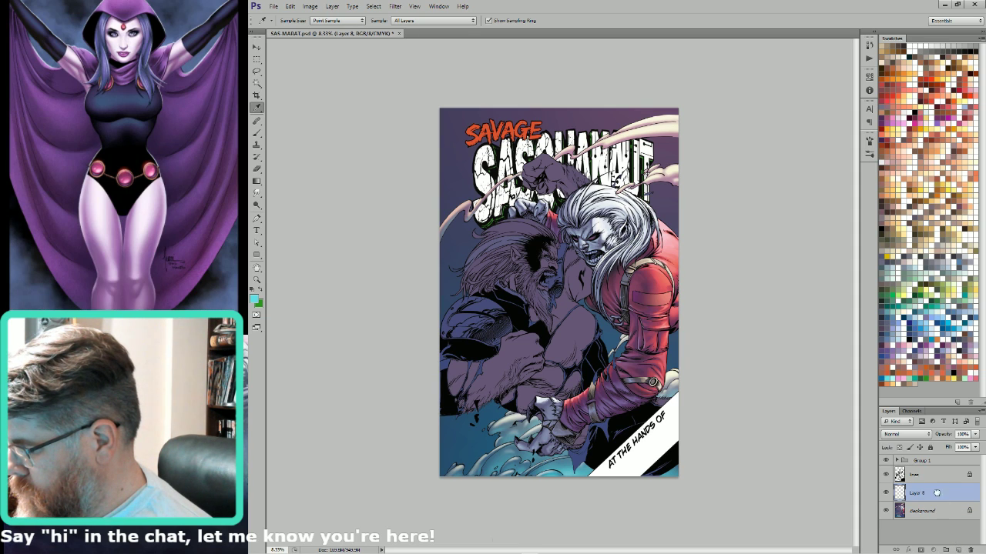
left_click_drag(937, 494, 935, 471)
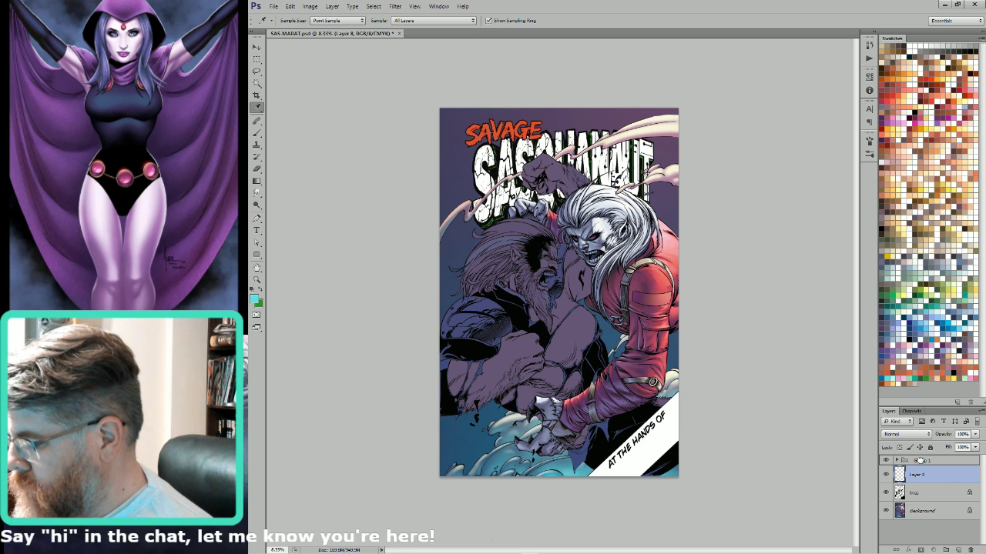
left_click_drag(920, 458, 927, 462)
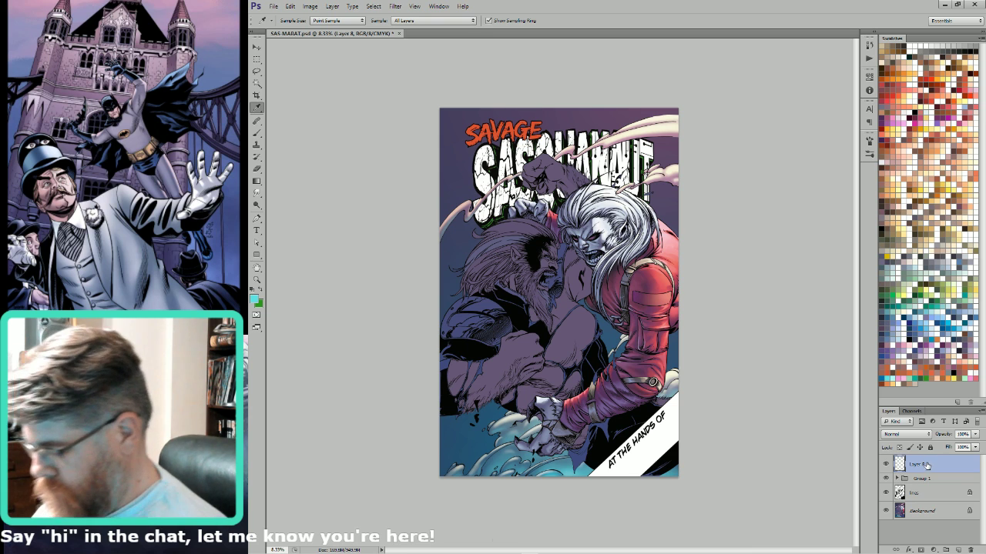
key("m")
key("shift+alt+s")
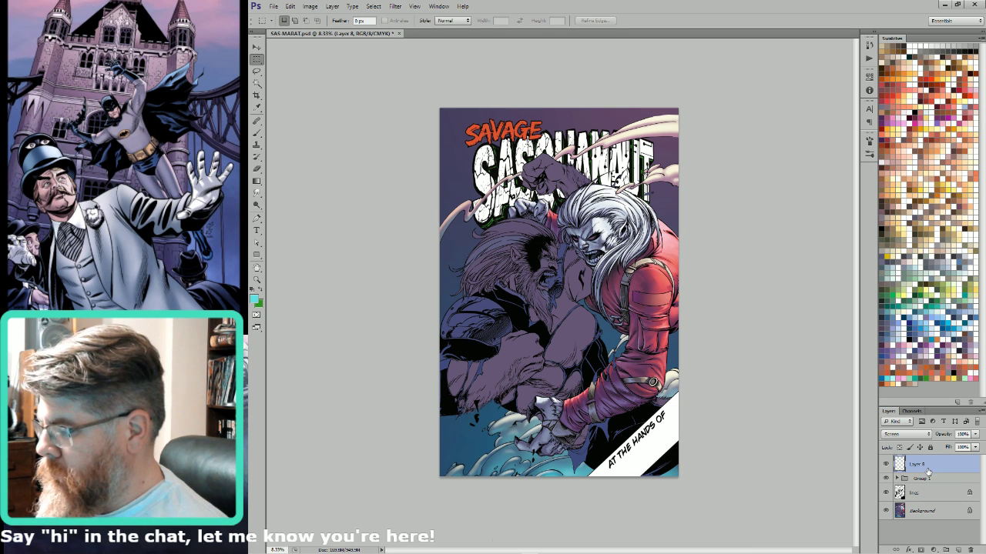
Try a yellow-orange radial gradient at 50% opacity from the cover's upper-right edge toward its lower-left corner, and undo it.
left_click(897, 381)
key("g")
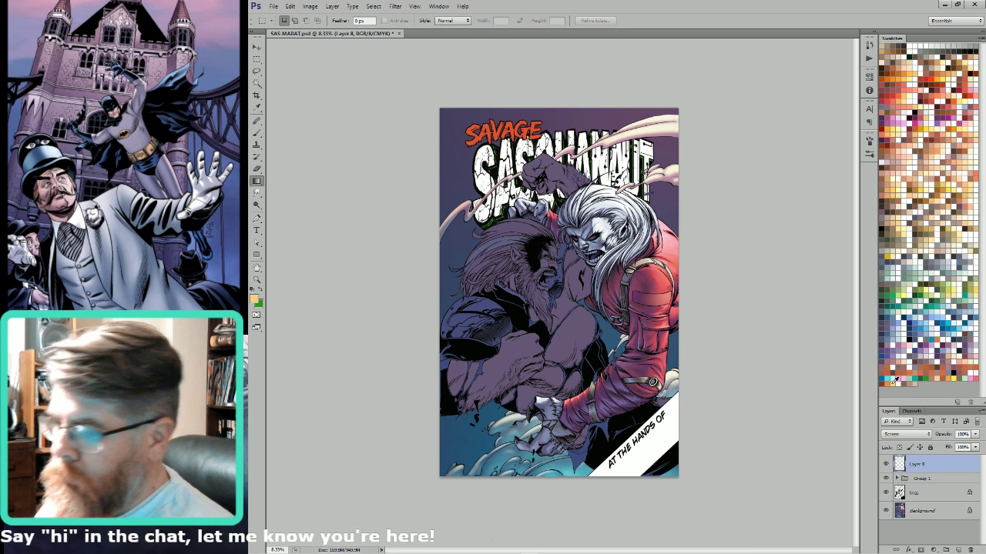
left_click_drag(710, 162, 585, 324)
key("ctrl+z")
key("5")
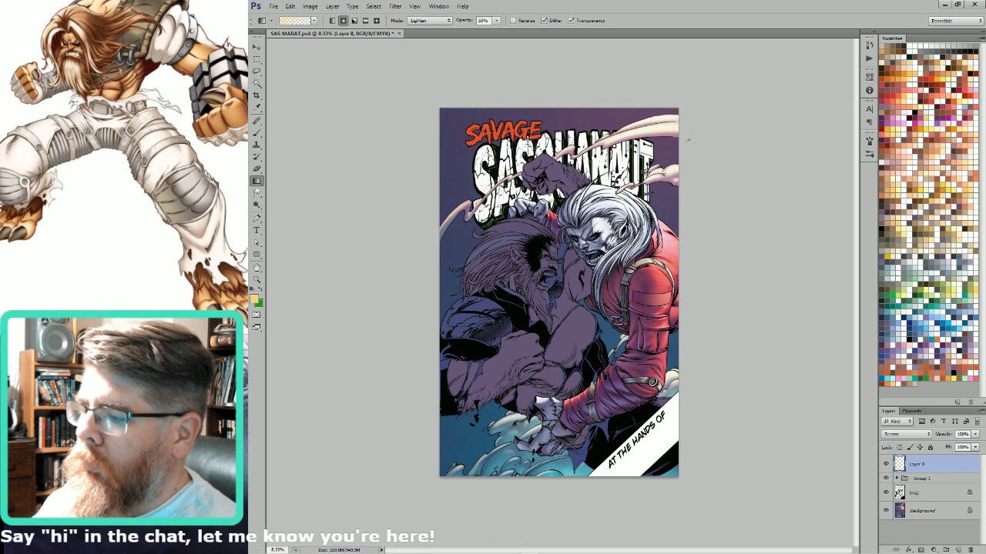
left_click_drag(688, 141, 472, 486)
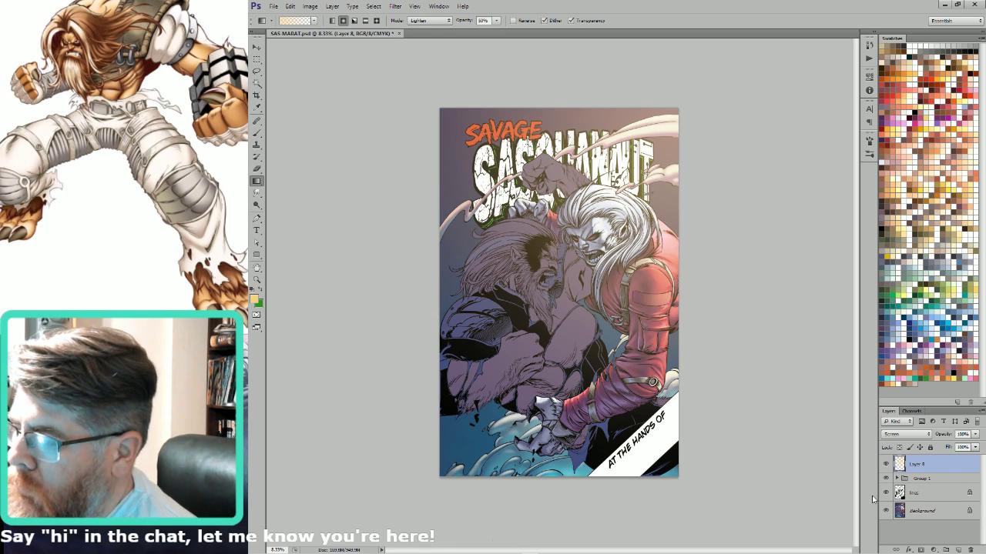
key("ctrl+z")
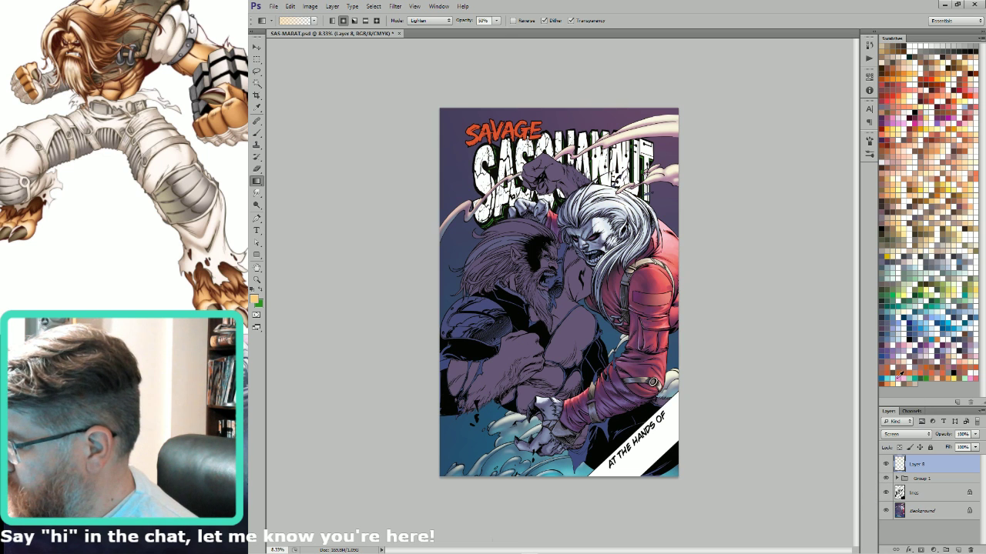
Try an orange radial gradient from the cover's upper-right edge across the fighters, compare before and after, and undo it.
left_click(885, 380)
left_click_drag(717, 152, 519, 408)
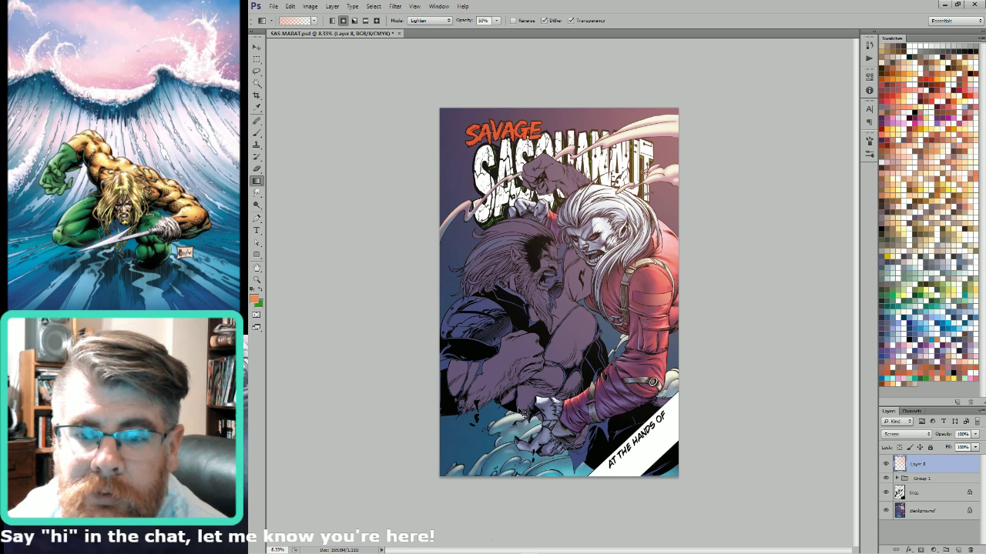
key("ctrl+z")
key("ctrl+z")
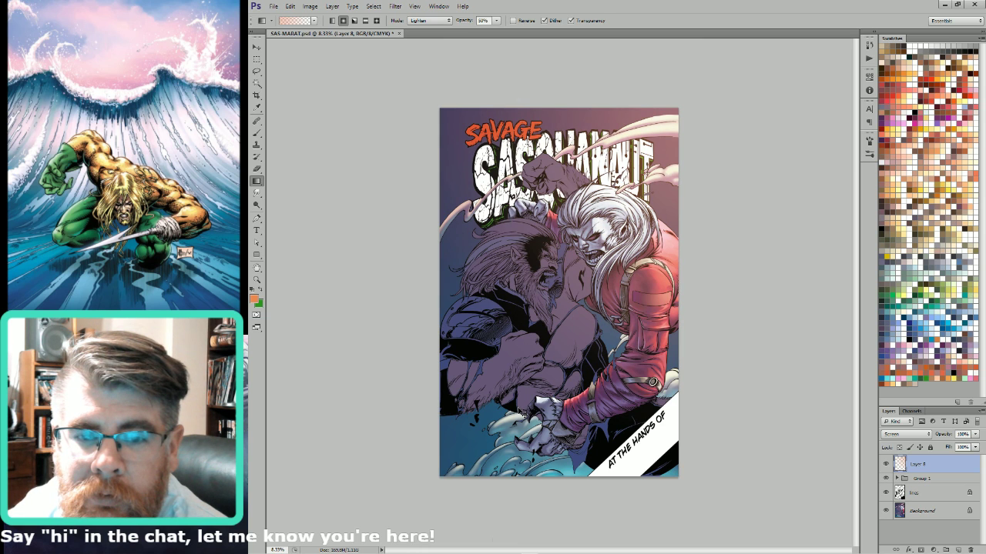
key("ctrl+z")
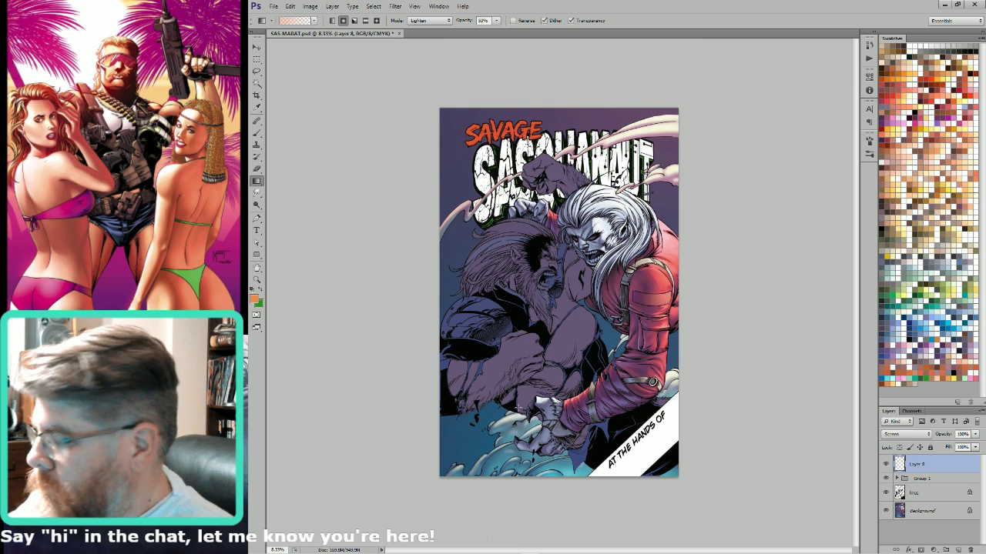
Paint an orange glow over the white-haired fighter's forehead and cheek on Layer 8 with an enlarged brush.
key("b")
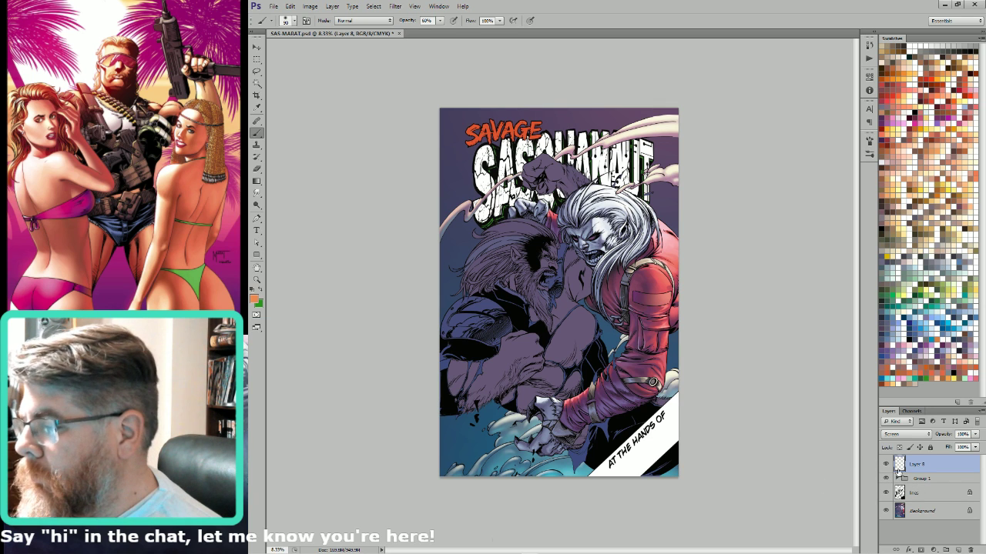
left_click(932, 512)
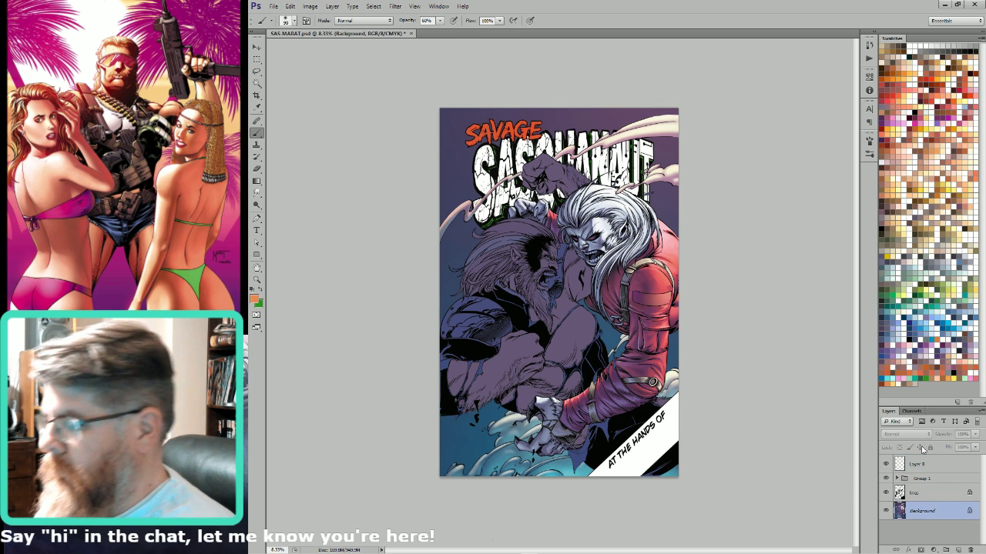
key("i")
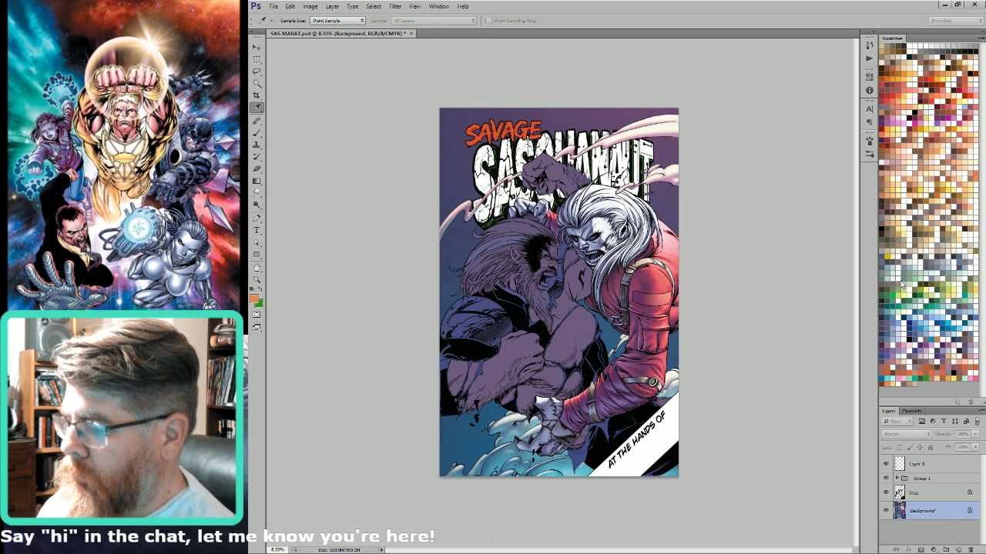
key("b")
left_click(925, 464)
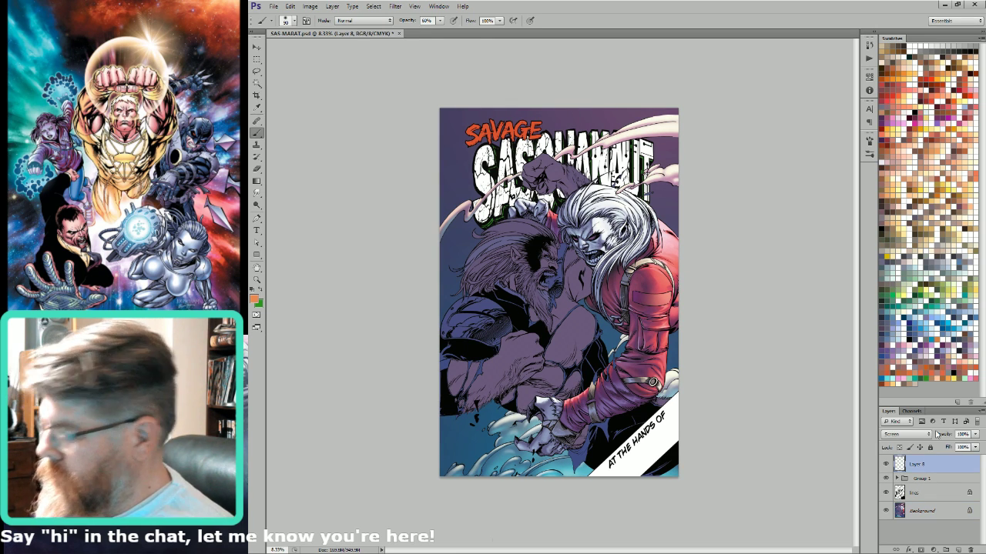
left_click_drag(550, 308, 672, 176)
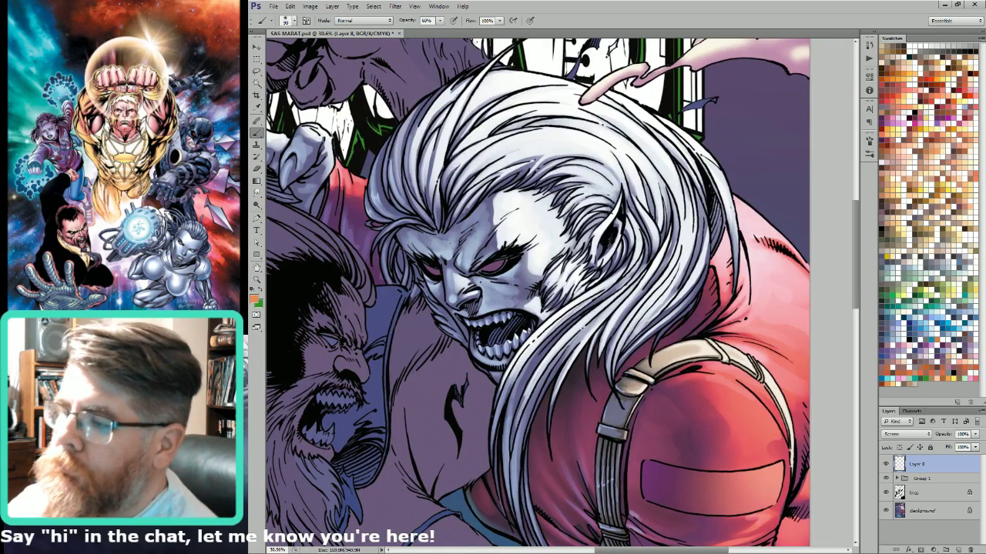
key("]")
key("]")
key("]")
key("]")
key("9")
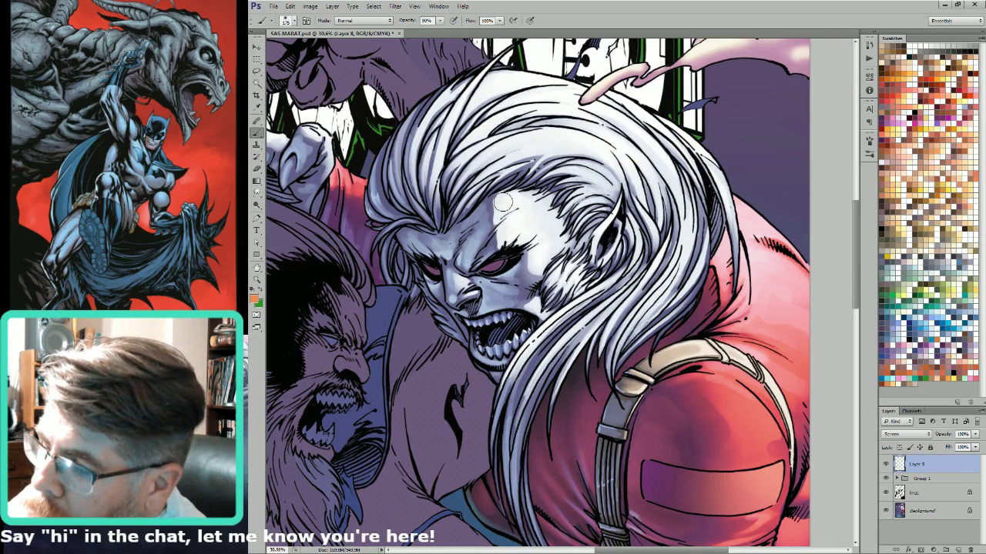
key("]")
mouse_move(502, 203)
left_mouse_down()
mouse_move(505, 238)
mouse_move(515, 202)
mouse_move(526, 215)
mouse_move(513, 229)
mouse_move(521, 215)
mouse_move(525, 232)
mouse_move(573, 277)
left_mouse_up()
Add a small orange highlight around the white-haired fighter's ear with a finer brush.
key("bracketright")
key("bracketright")
key("bracketright")
key("bracketleft")
key("bracketleft")
key("bracketleft")
key("bracketleft")
key("bracketleft")
key("bracketleft")
key("bracketleft")
left_click_drag(598, 234, 614, 214)
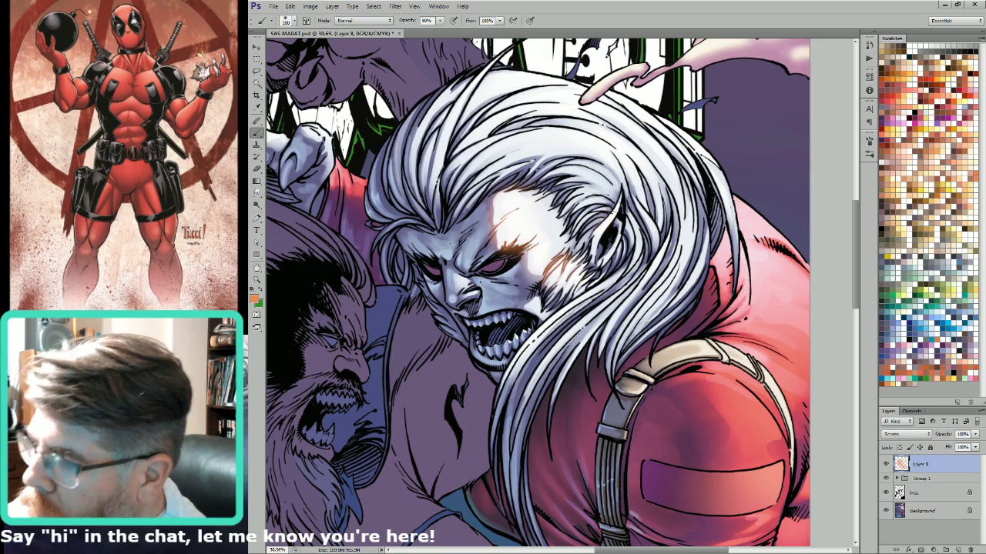
Brush a broad, soft orange glow across the crown and side of the white-haired fighter's hair.
key("bracketright")
key("ctrl+minus")
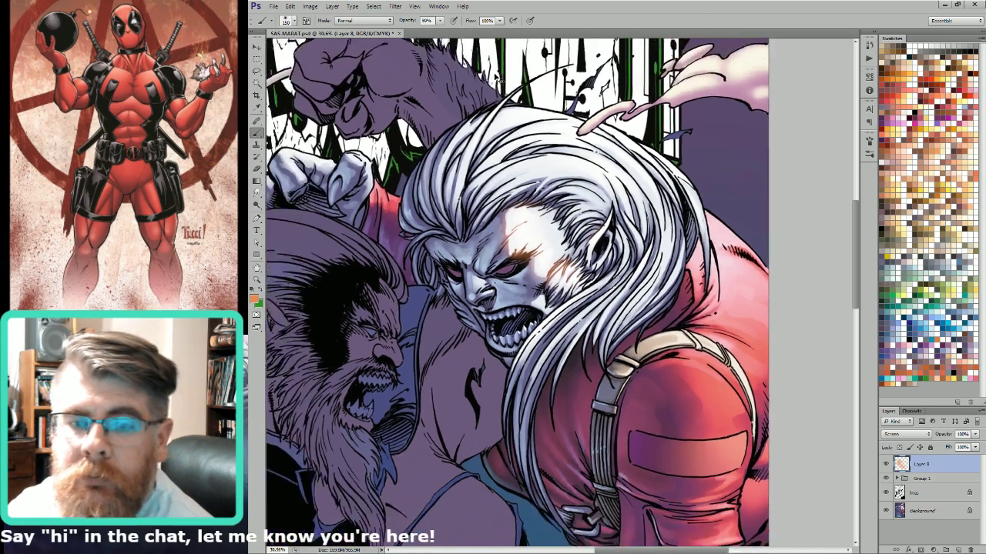
scroll(495, 77, "down", 4)
key("bracketright")
key("bracketright")
key("bracketright")
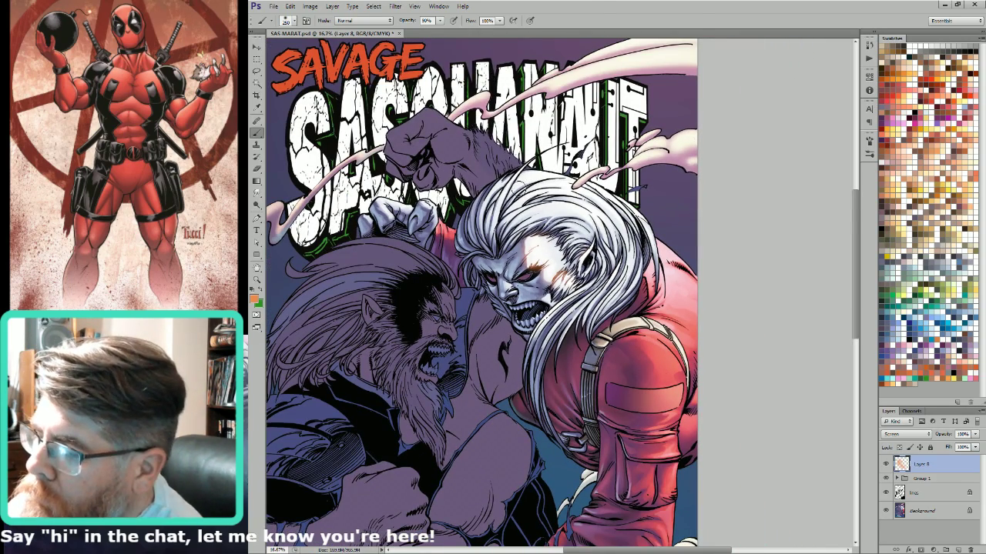
key("bracketright")
key("bracketright")
key("bracketright")
key("bracketright")
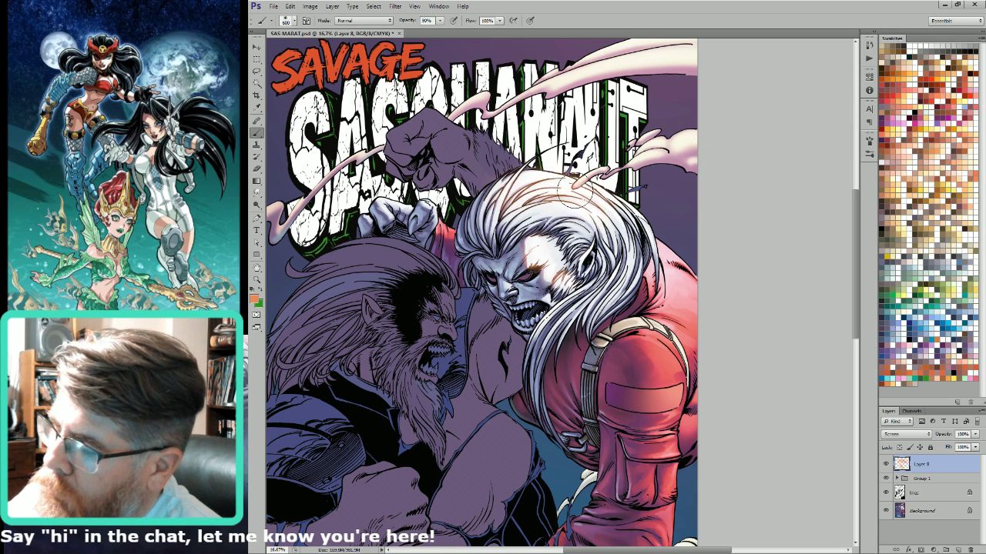
mouse_move(577, 194)
left_mouse_down()
mouse_move(616, 234)
mouse_move(636, 225)
mouse_move(599, 279)
left_mouse_up()
Paint an orange rim glow where the back of the hair meets the red-suited shoulder.
key("bracketleft")
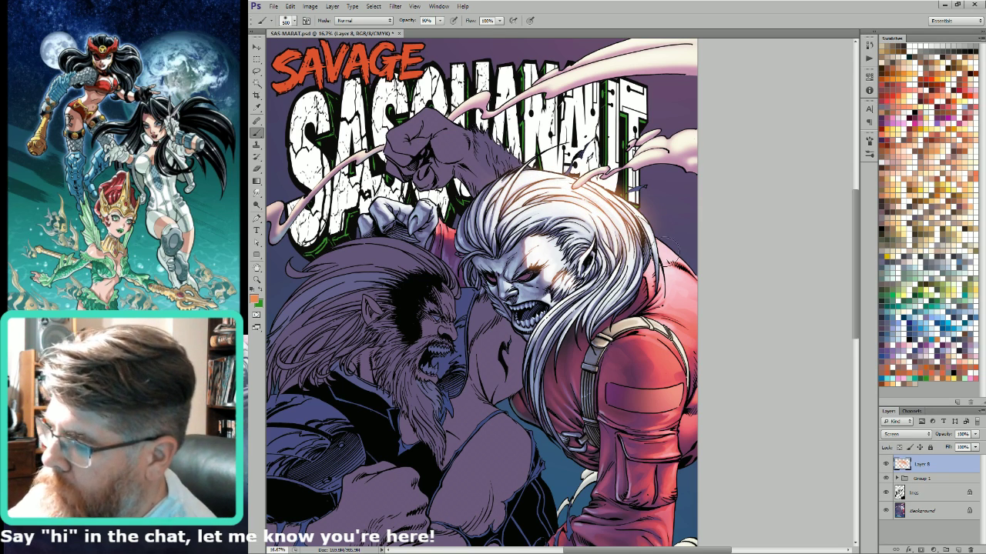
key("bracketleft")
mouse_move(658, 244)
left_mouse_down()
mouse_move(685, 274)
mouse_move(650, 260)
mouse_move(670, 279)
mouse_move(656, 262)
left_mouse_up()
key("bracketright")
key("bracketright")
key("bracketright")
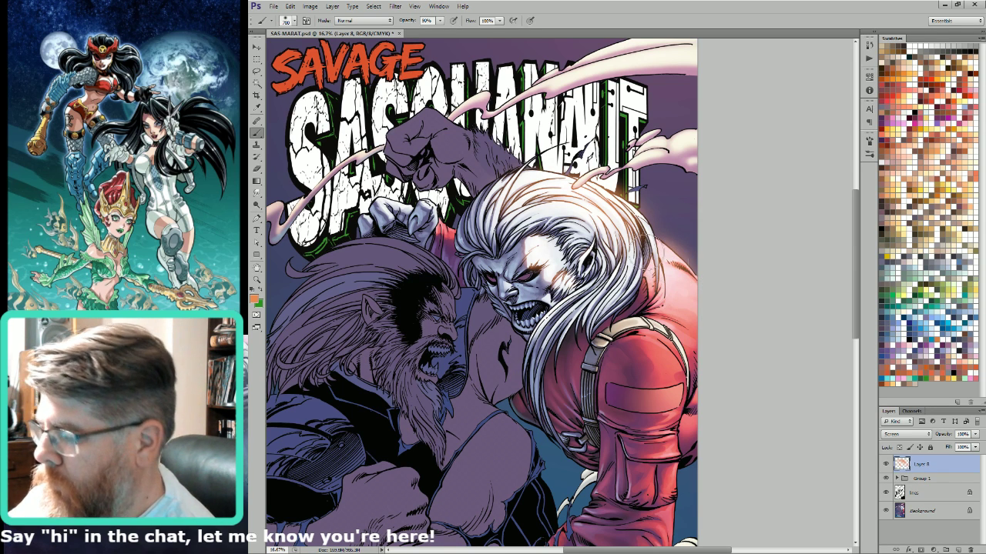
Paint finer orange highlights along the front strands of the white-haired fighter's hair with a smaller brush.
key("bracketleft")
key("bracketleft")
key("bracketleft")
key("bracketleft")
key("bracketleft")
key("bracketleft")
key("bracketleft")
key("bracketleft")
key("bracketleft")
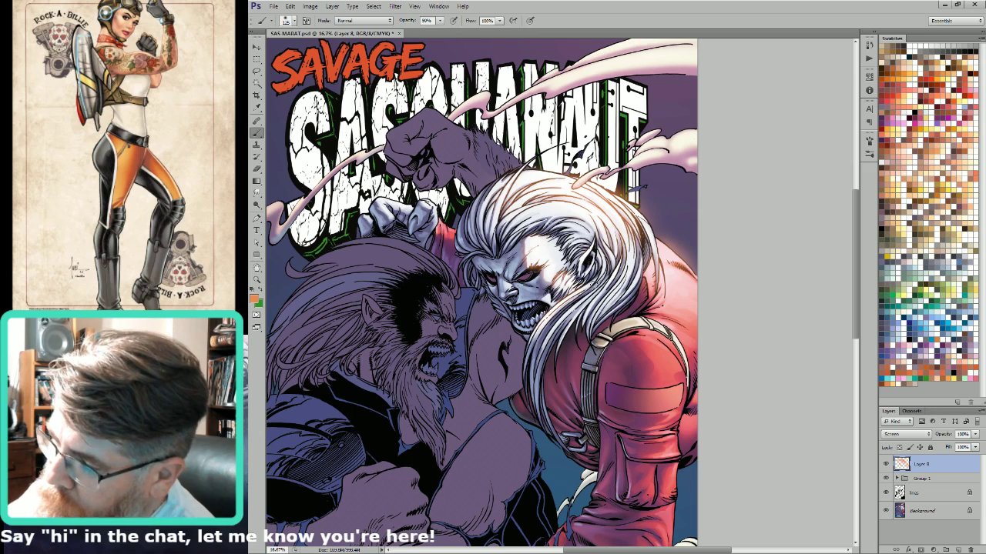
key("ctrl+0")
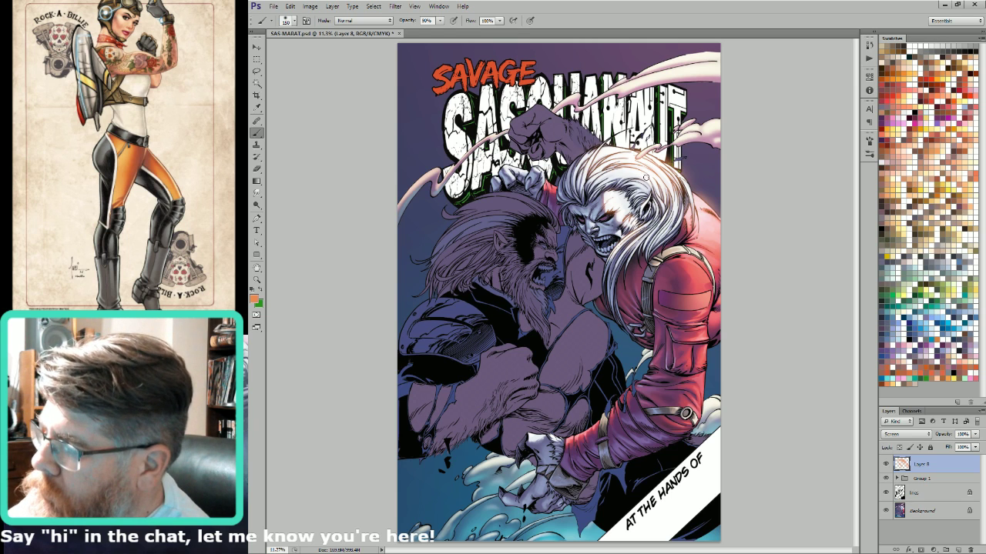
key("bracketright")
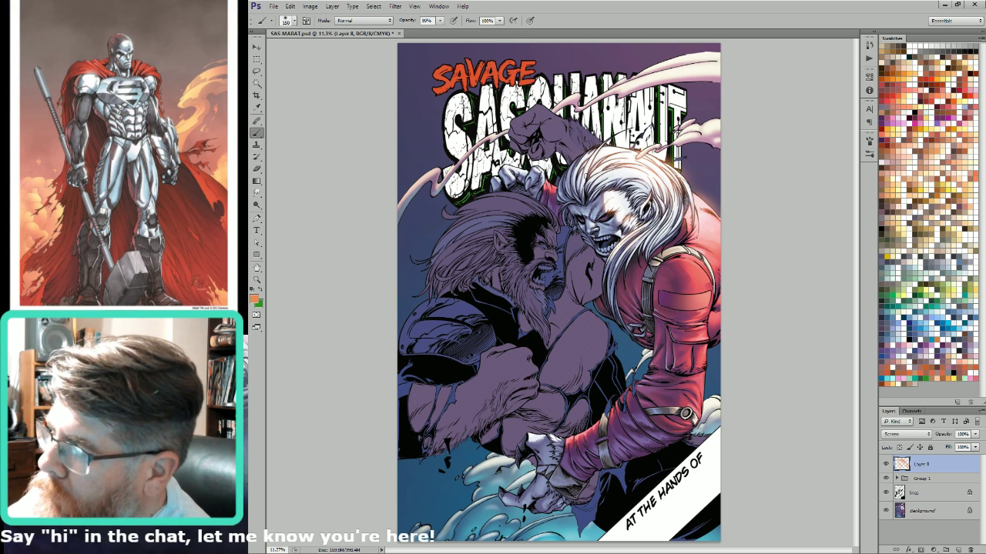
left_click_drag(583, 188, 600, 150)
mouse_move(577, 193)
left_mouse_down()
mouse_move(590, 152)
mouse_move(606, 144)
left_mouse_up()
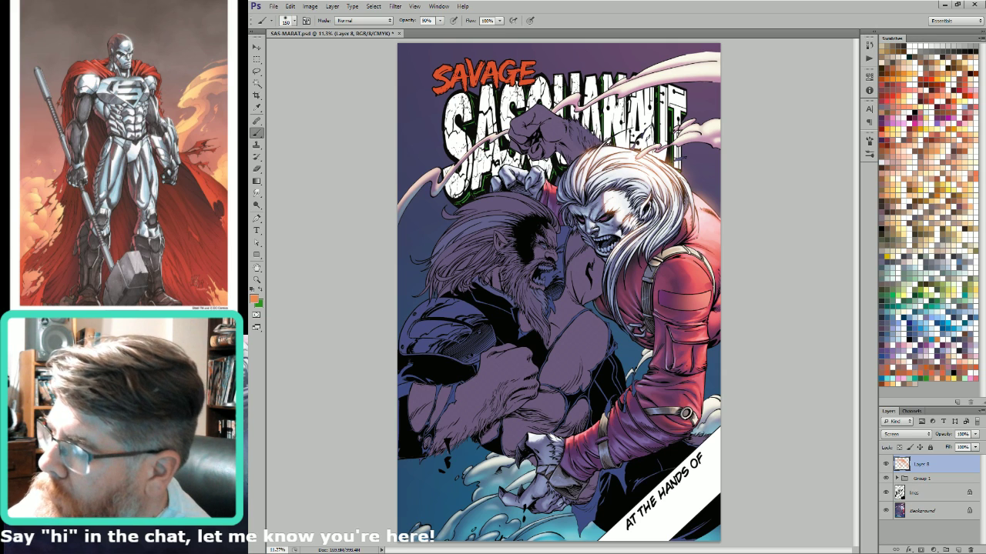
Build up the orange glow along the white-haired fighter's upper back and red shoulder.
key("bracketright")
key("bracketright")
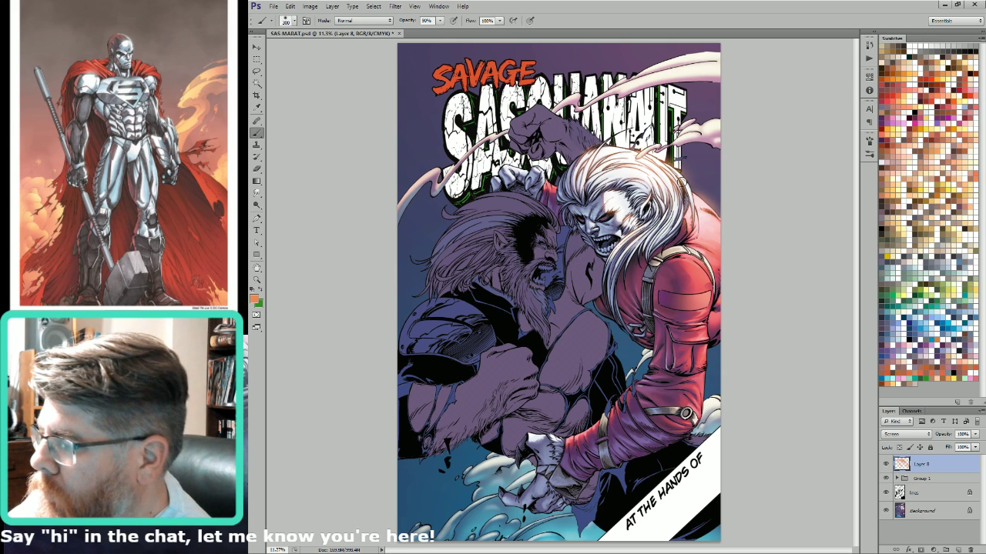
key("bracketright")
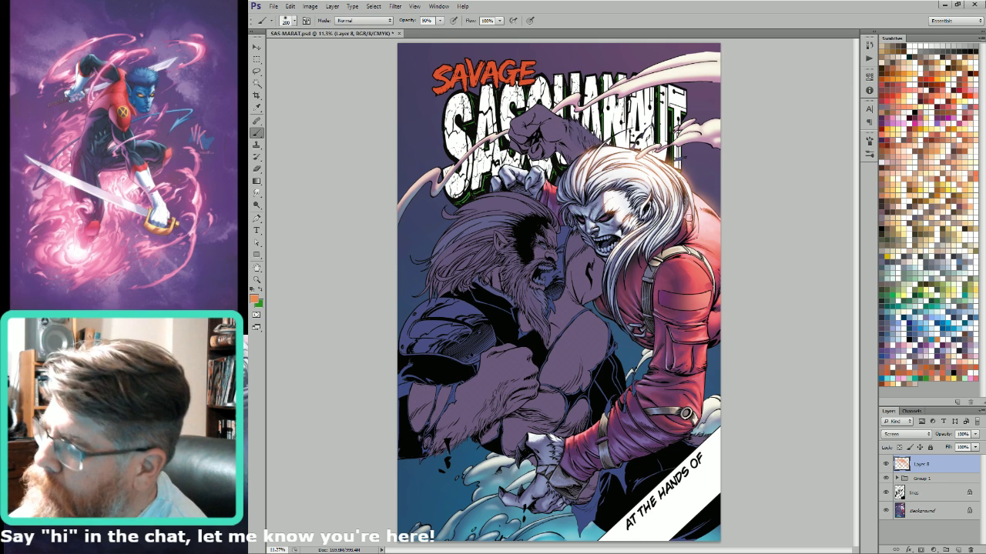
key("bracketright")
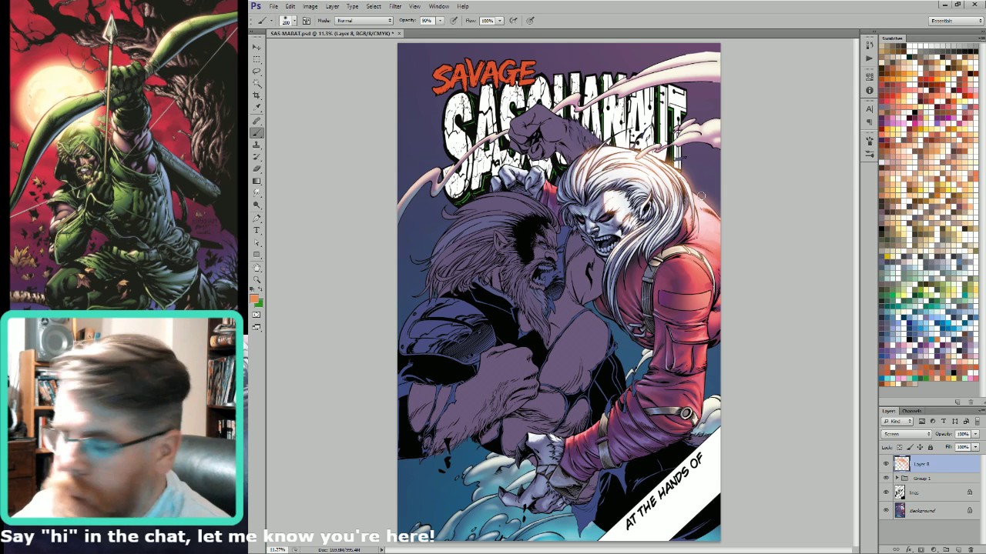
Dab orange highlights onto the water foam beside the red sleeve at the cover's right edge.
key("bracketright")
key("bracketright")
left_click(712, 401)
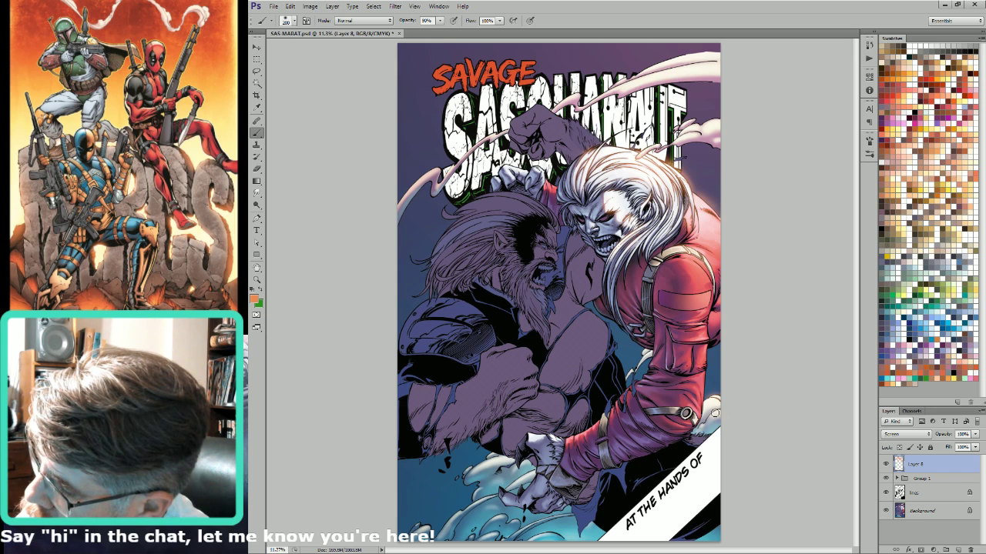
key("bracketleft")
key("bracketleft")
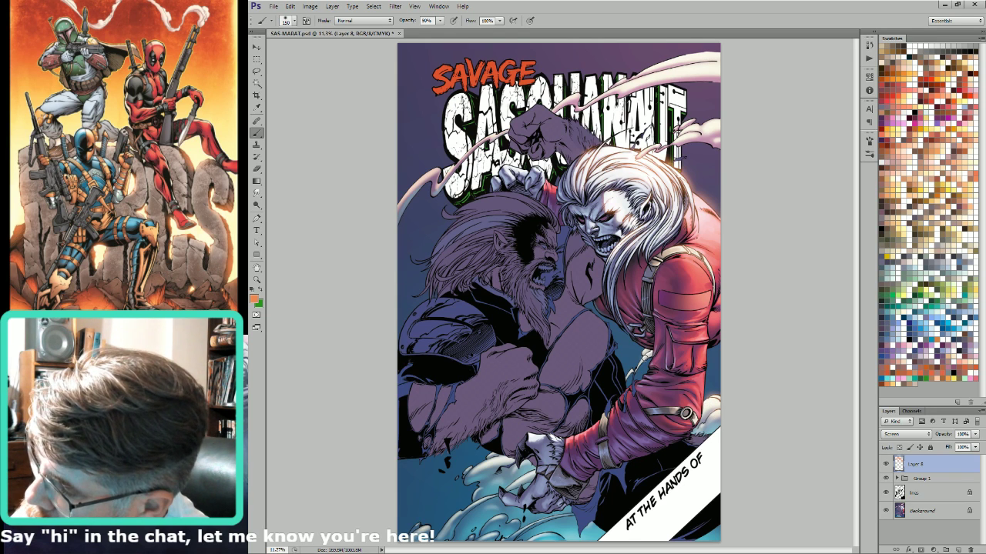
key("bracketleft")
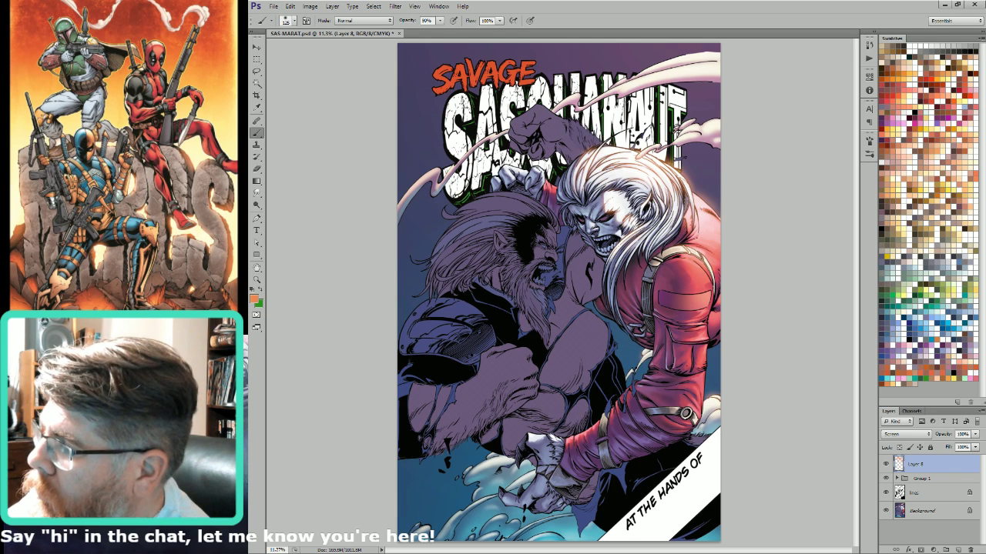
Paint an orange glow on the lower smoke wisp above the white-haired fighter's shoulder.
key("bracketright")
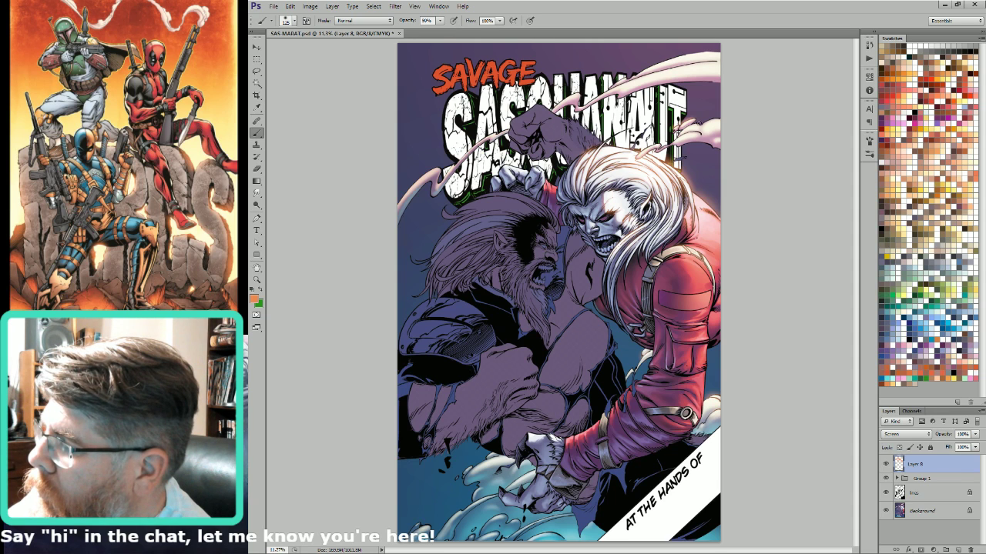
key("bracketright")
key("bracketright")
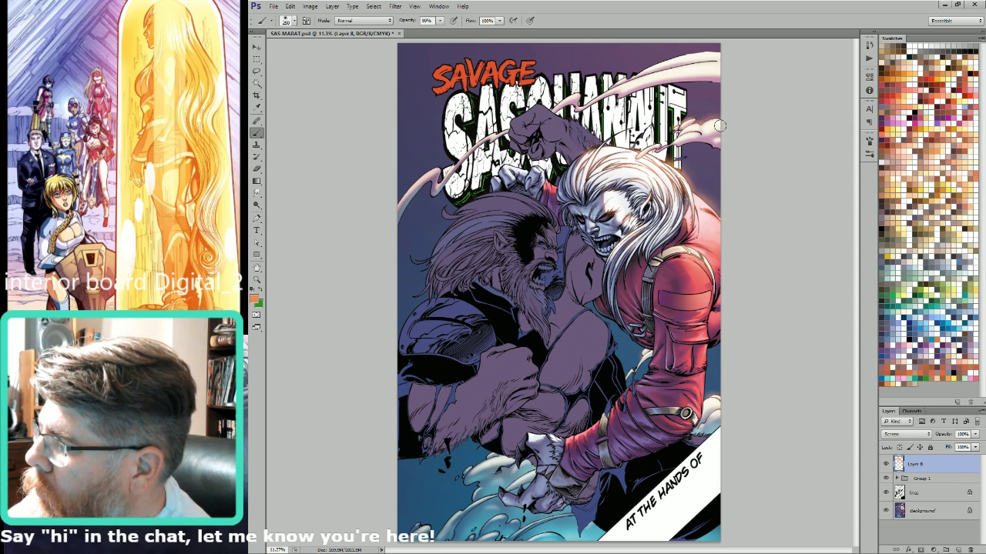
key("bracketleft")
key("bracketleft")
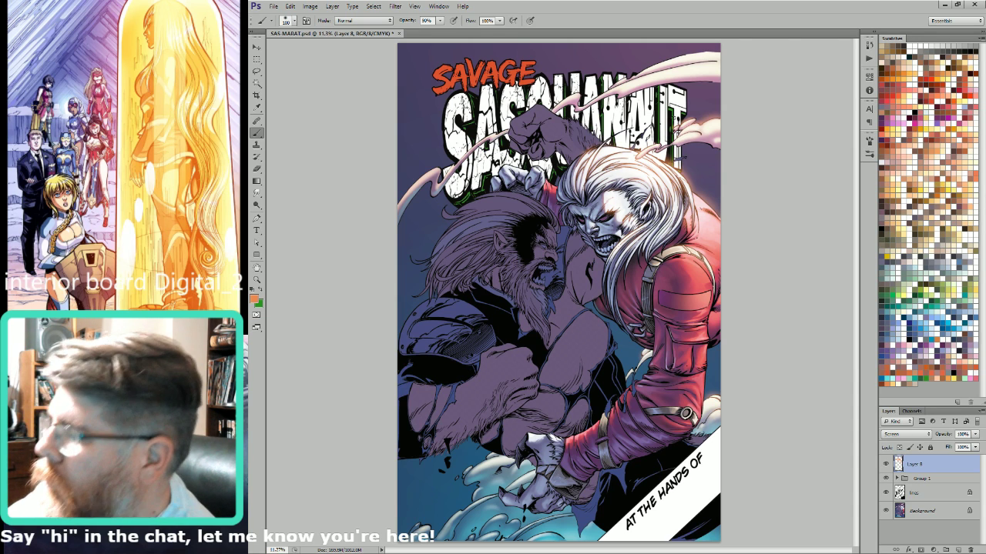
Paint an orange glow on the large upper smoke wisp at the cover's right edge.
key("bracketright")
key("bracketright")
key("bracketright")
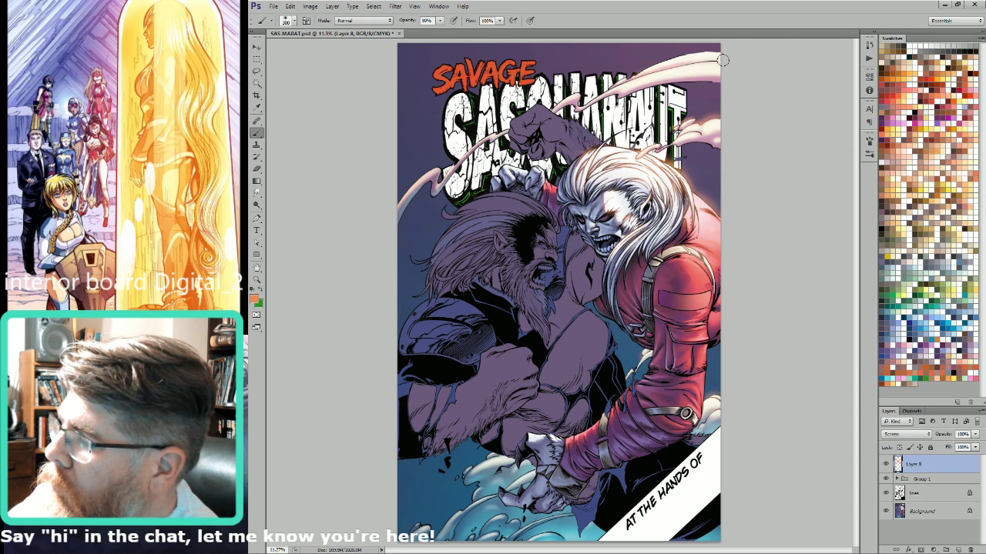
key("bracketright")
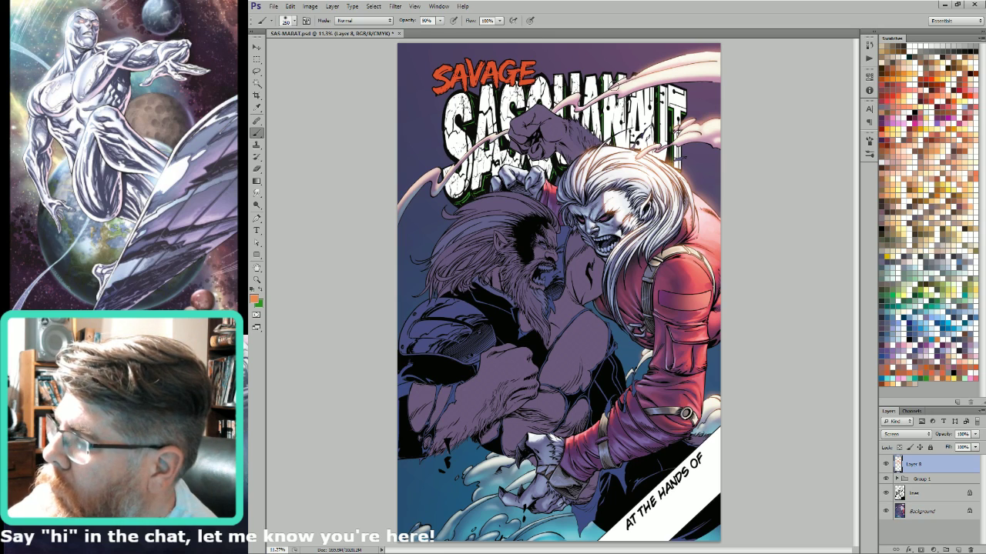
Extend the orange highlights along the thin smoke trail across the logo to the cover's left edge.
key("bracketleft")
key("bracketleft")
key("bracketleft")
key("bracketleft")
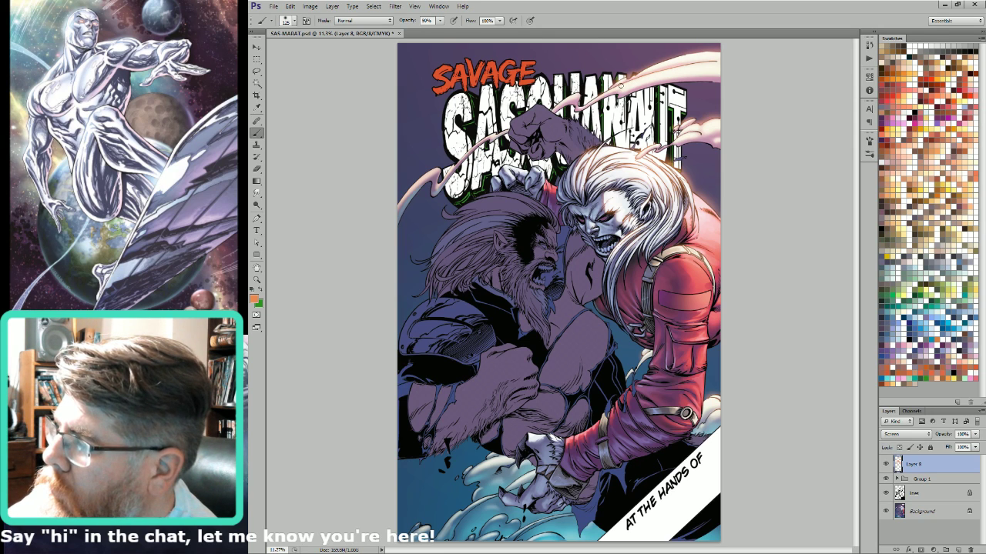
key("bracketright")
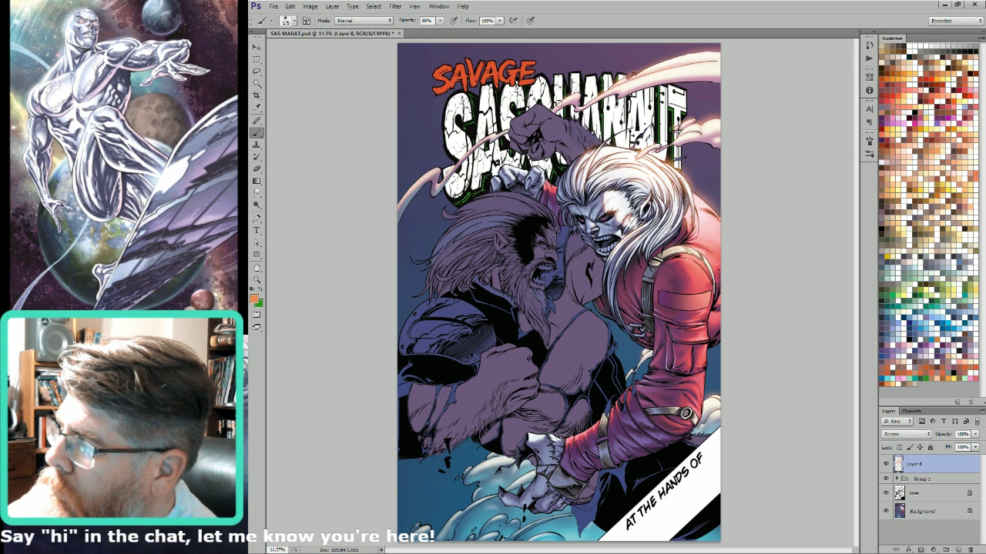
left_click_drag(436, 169, 399, 208)
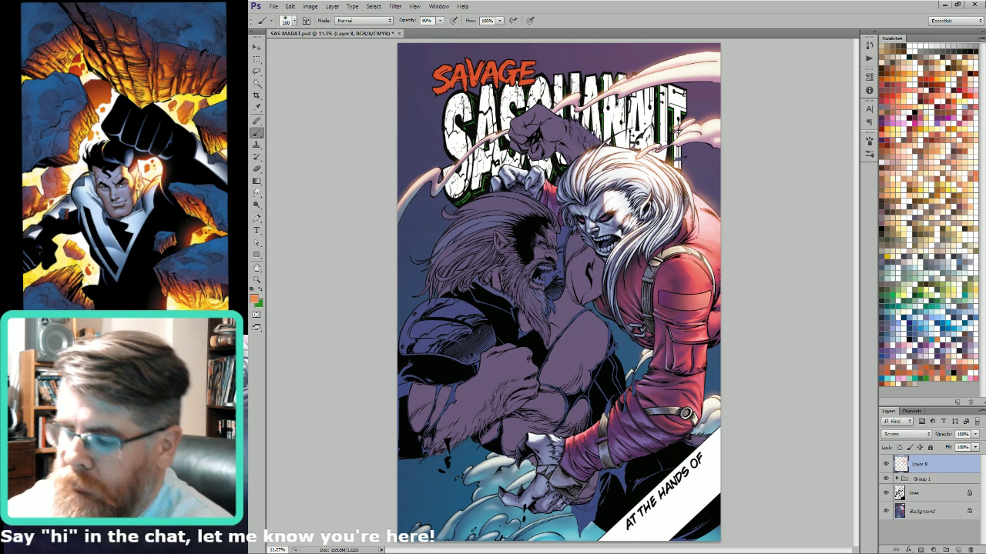
Brush soft orange highlights over the water splashes beneath the fighters at the bottom of the cover.
key("]")
left_click_drag(467, 470, 499, 460)
key("bracketleft")
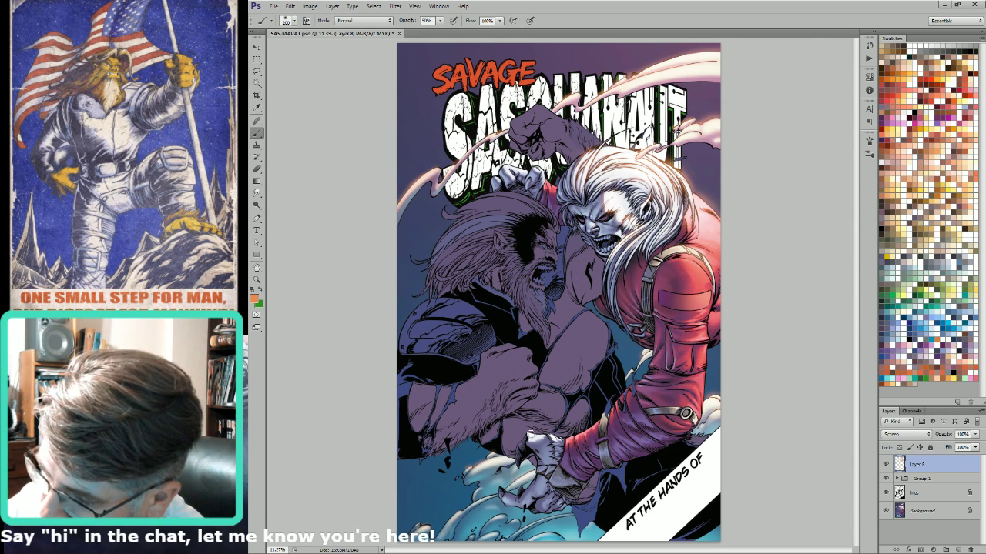
key("bracketright")
key("bracketright")
key("bracketleft")
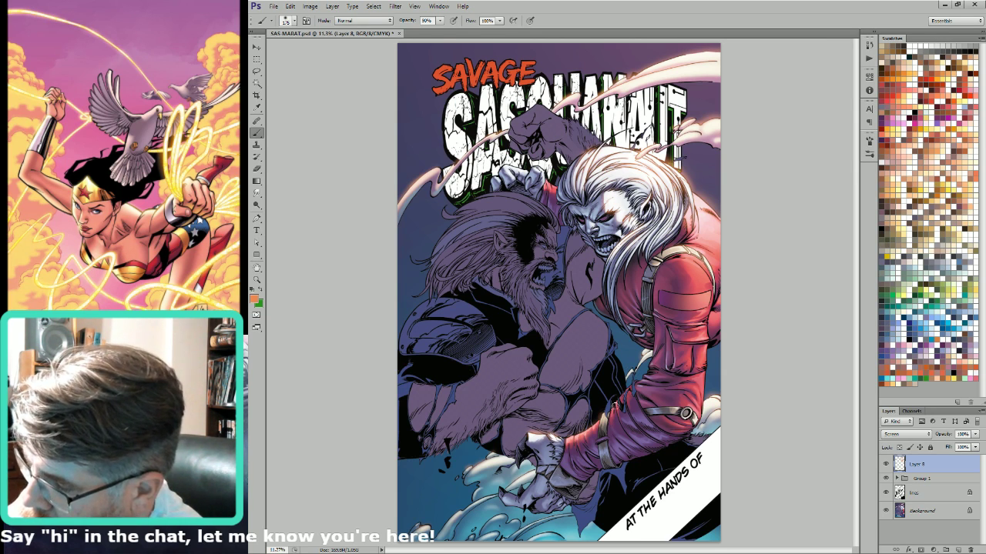
key("bracketright")
key("bracketright")
key("bracketright")
key("bracketright")
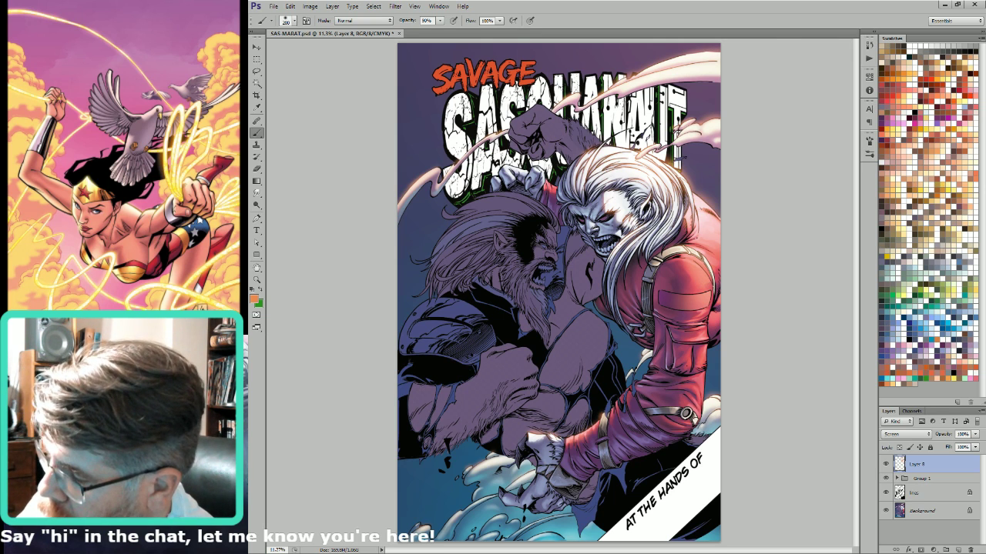
Enlarge the brush to 600 and save the cover file.
key("bracketleft")
key("bracketleft")
key("bracketright")
key("bracketright")
key("bracketright")
key("bracketright")
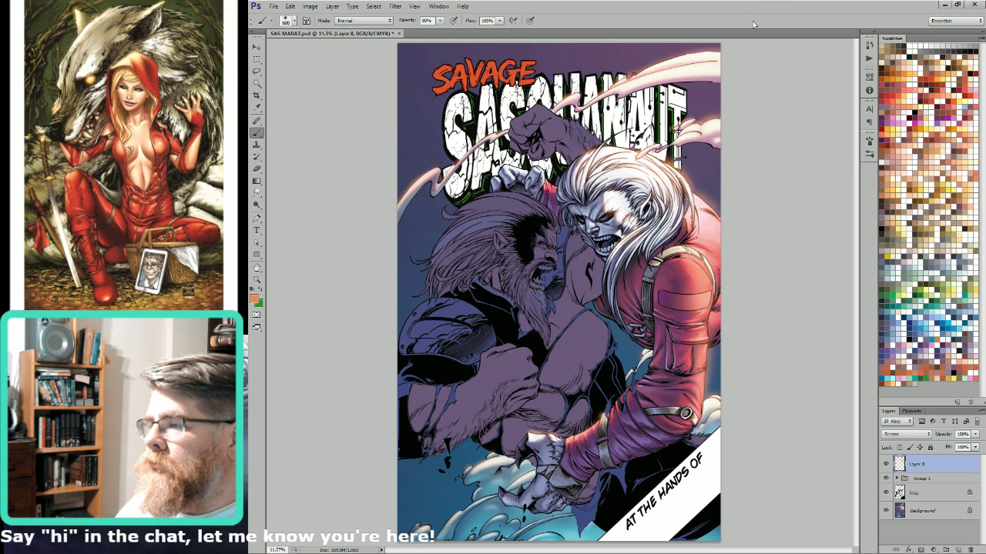
key("ctrl+s")
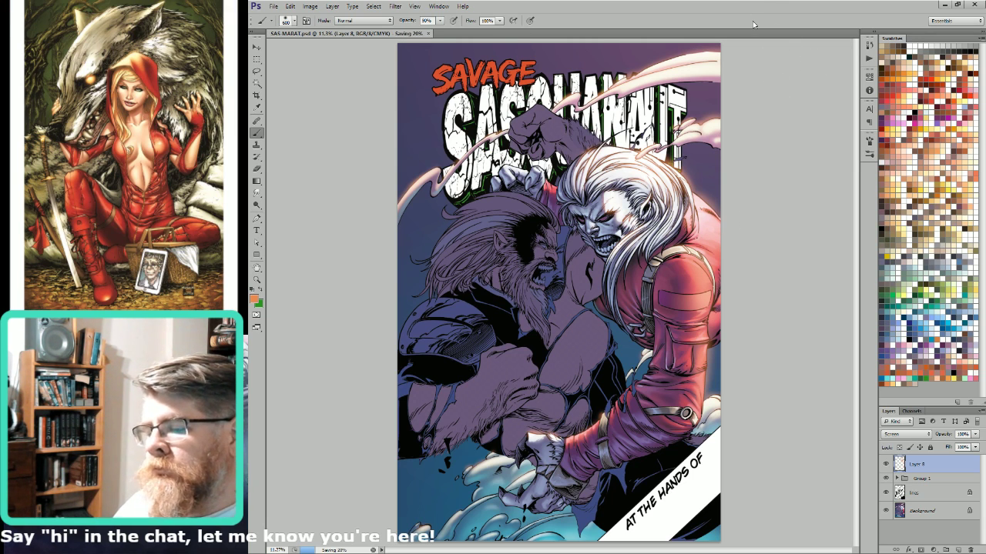